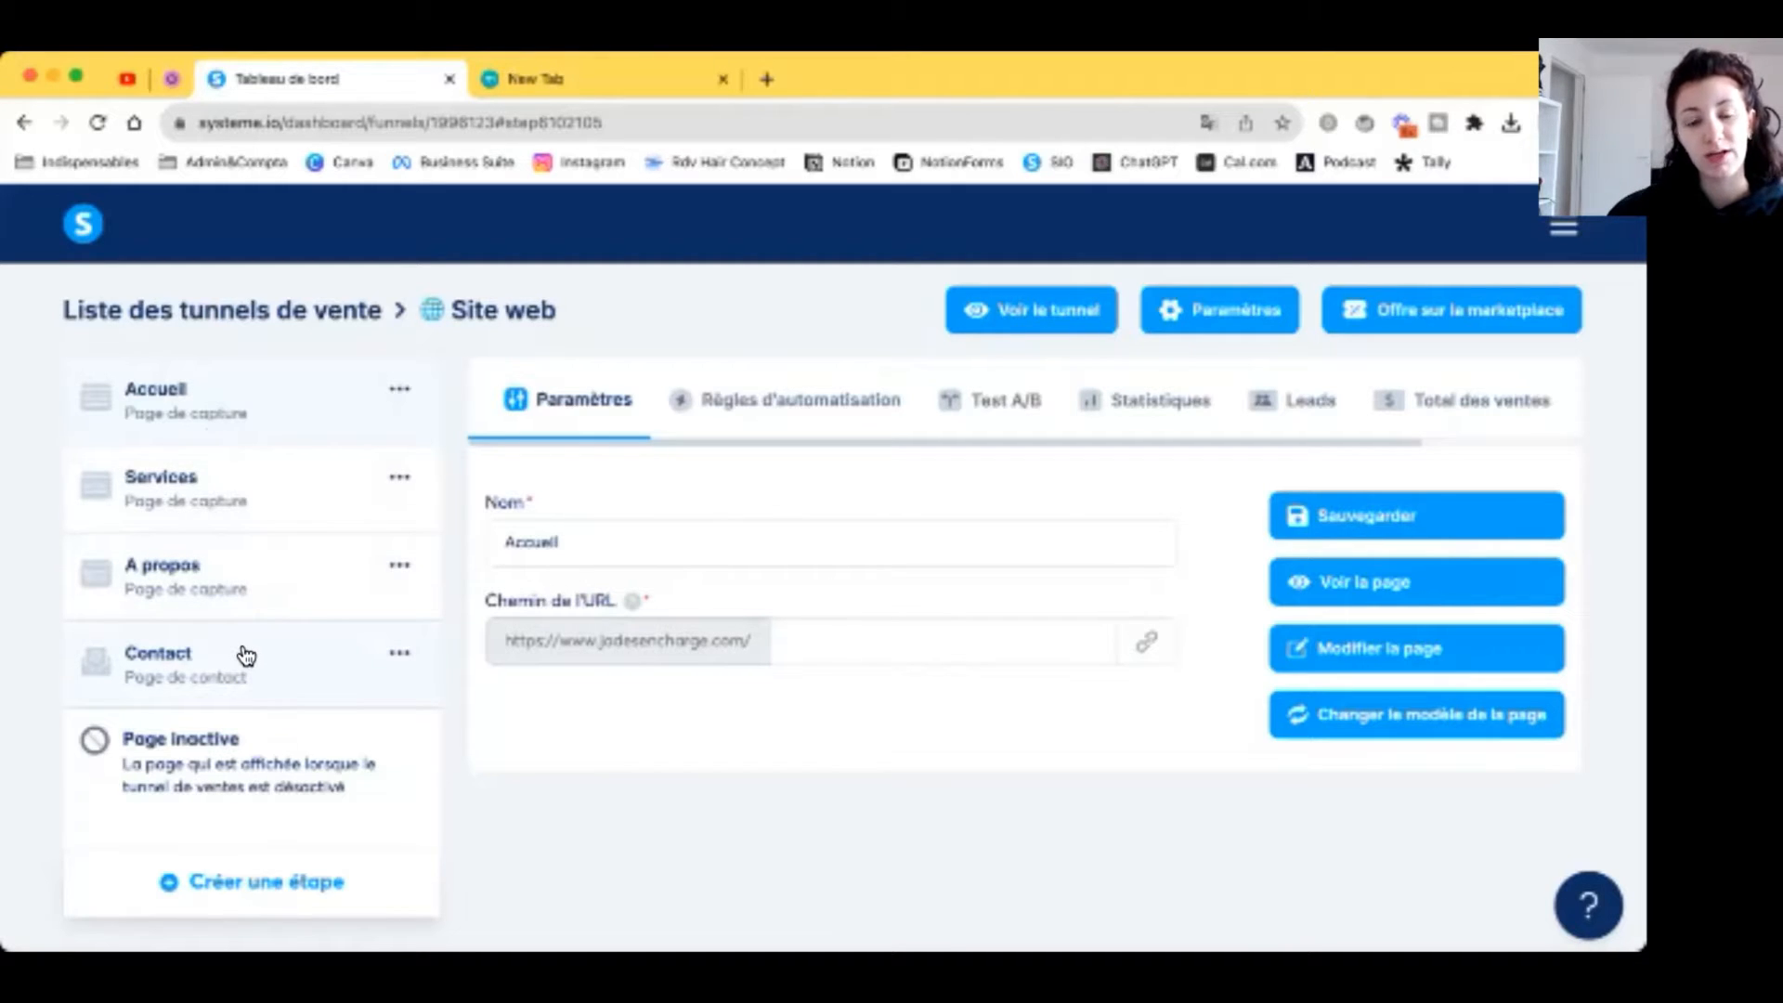
# Step: Select the Services step in the Site web funnel's step list to show its Paramètres
pyautogui.click(259, 480)
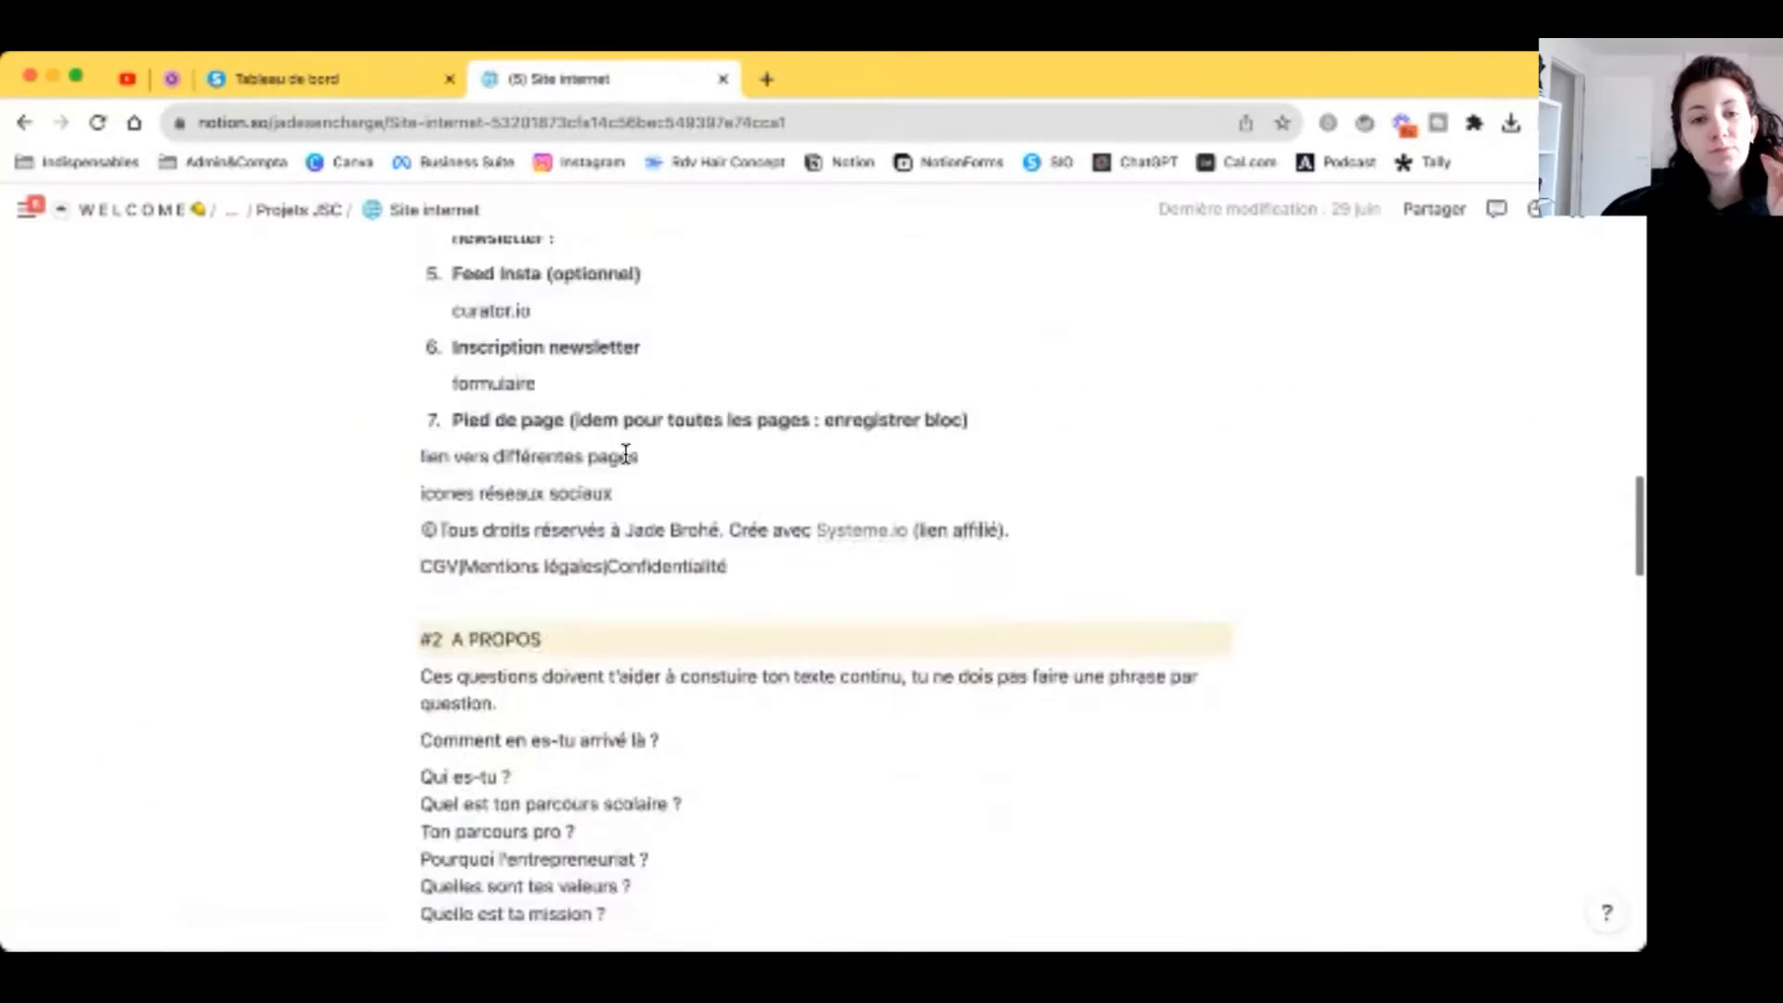
# Step: Scroll the Notion plan to #4 SERVICES and read the recap line and OBM offer
pyautogui.scroll(-5, 617, 454)
pyautogui.scroll(-12, 626, 454)
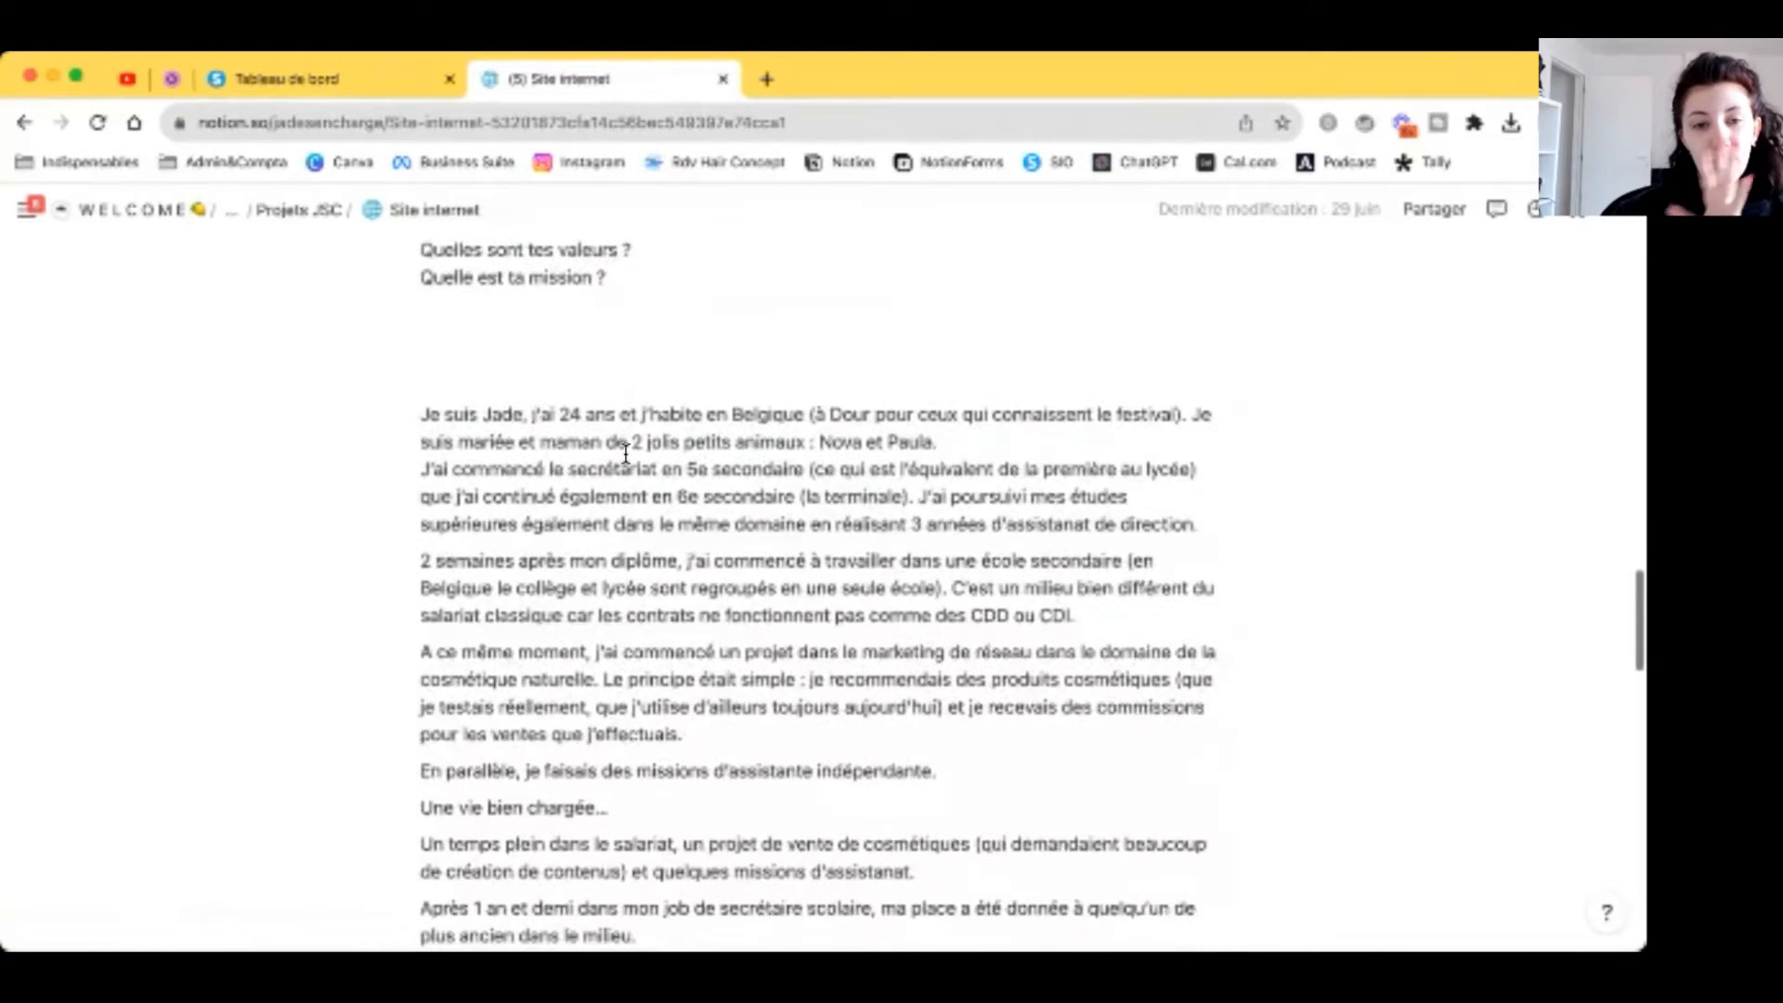
pyautogui.scroll(-7, 625, 454)
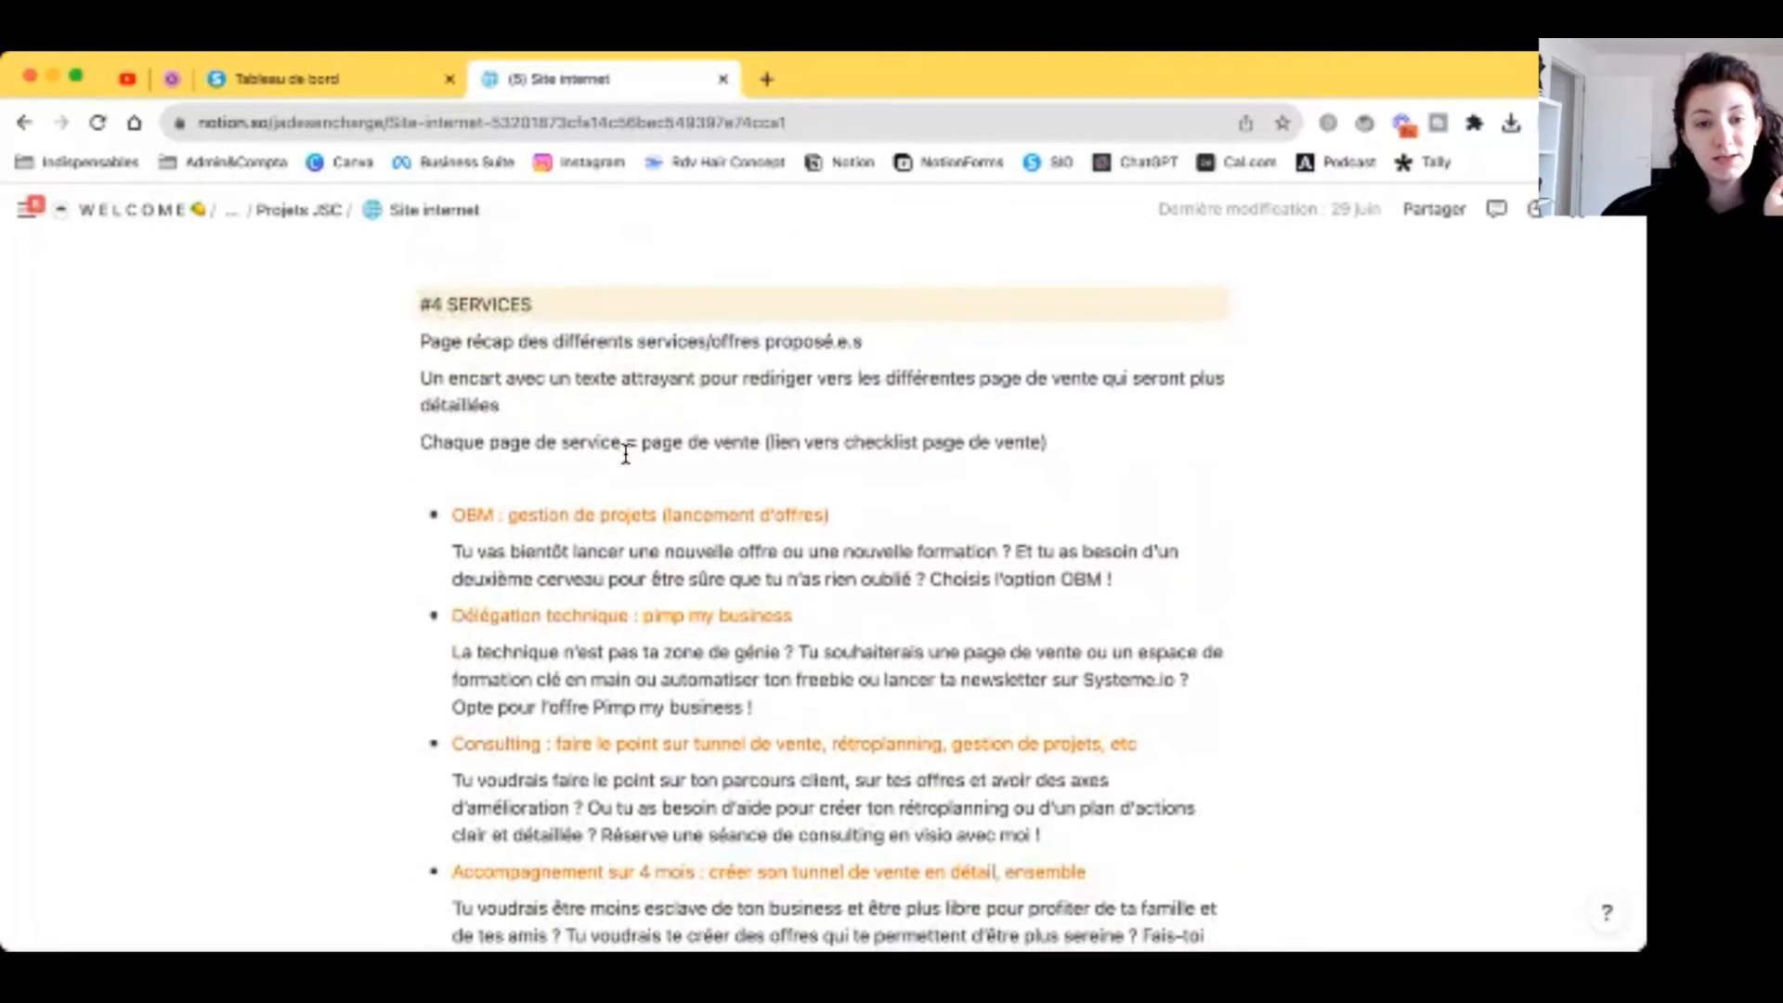
pyautogui.moveTo(424, 343); pyautogui.dragTo(867, 347)
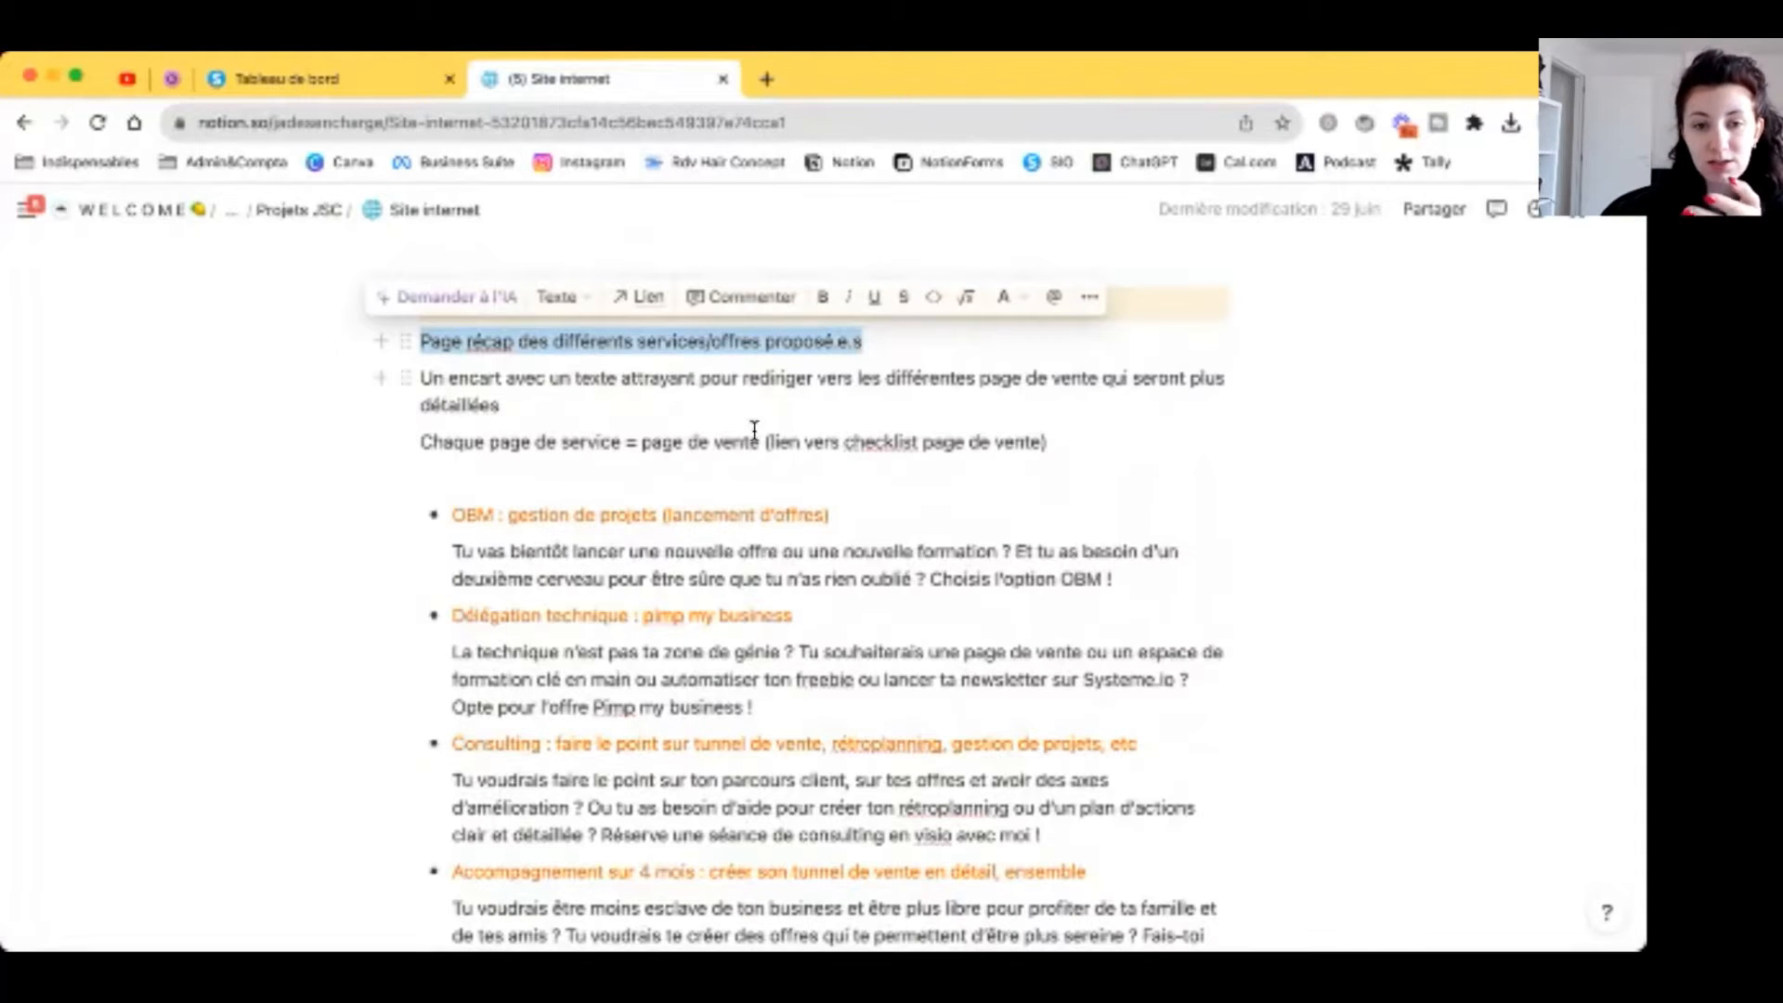
pyautogui.scroll(-1, 687, 451)
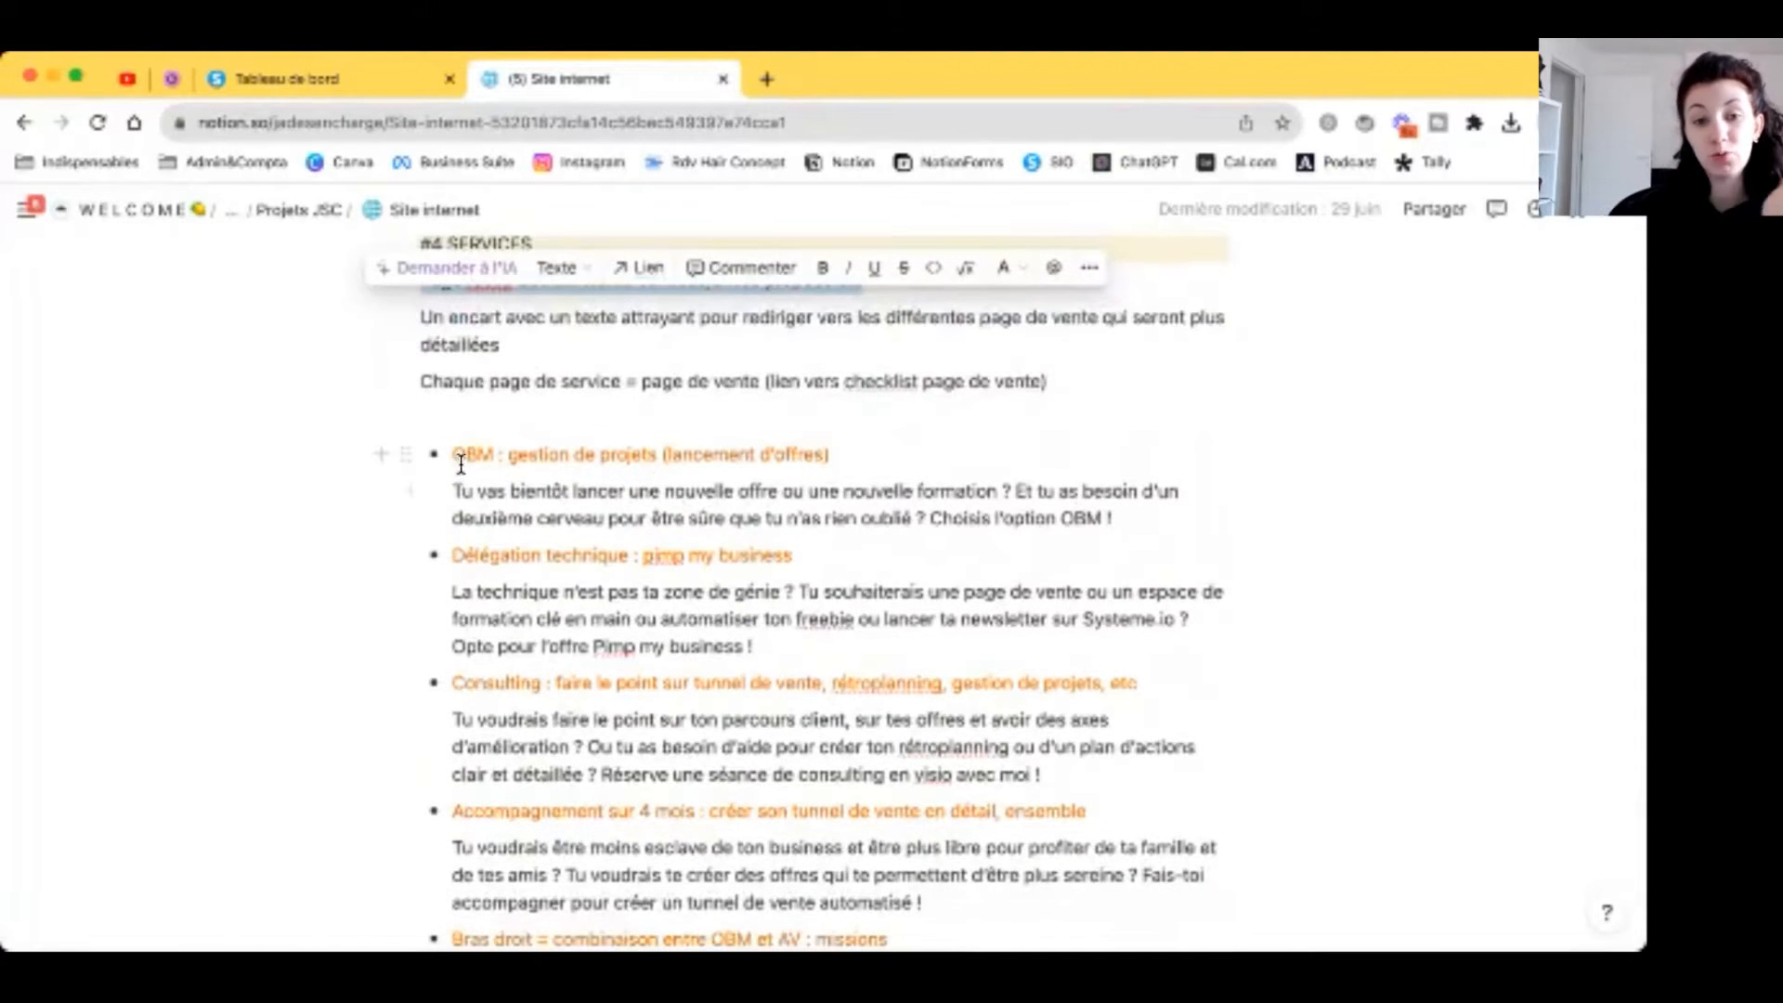
pyautogui.moveTo(452, 454); pyautogui.dragTo(841, 451)
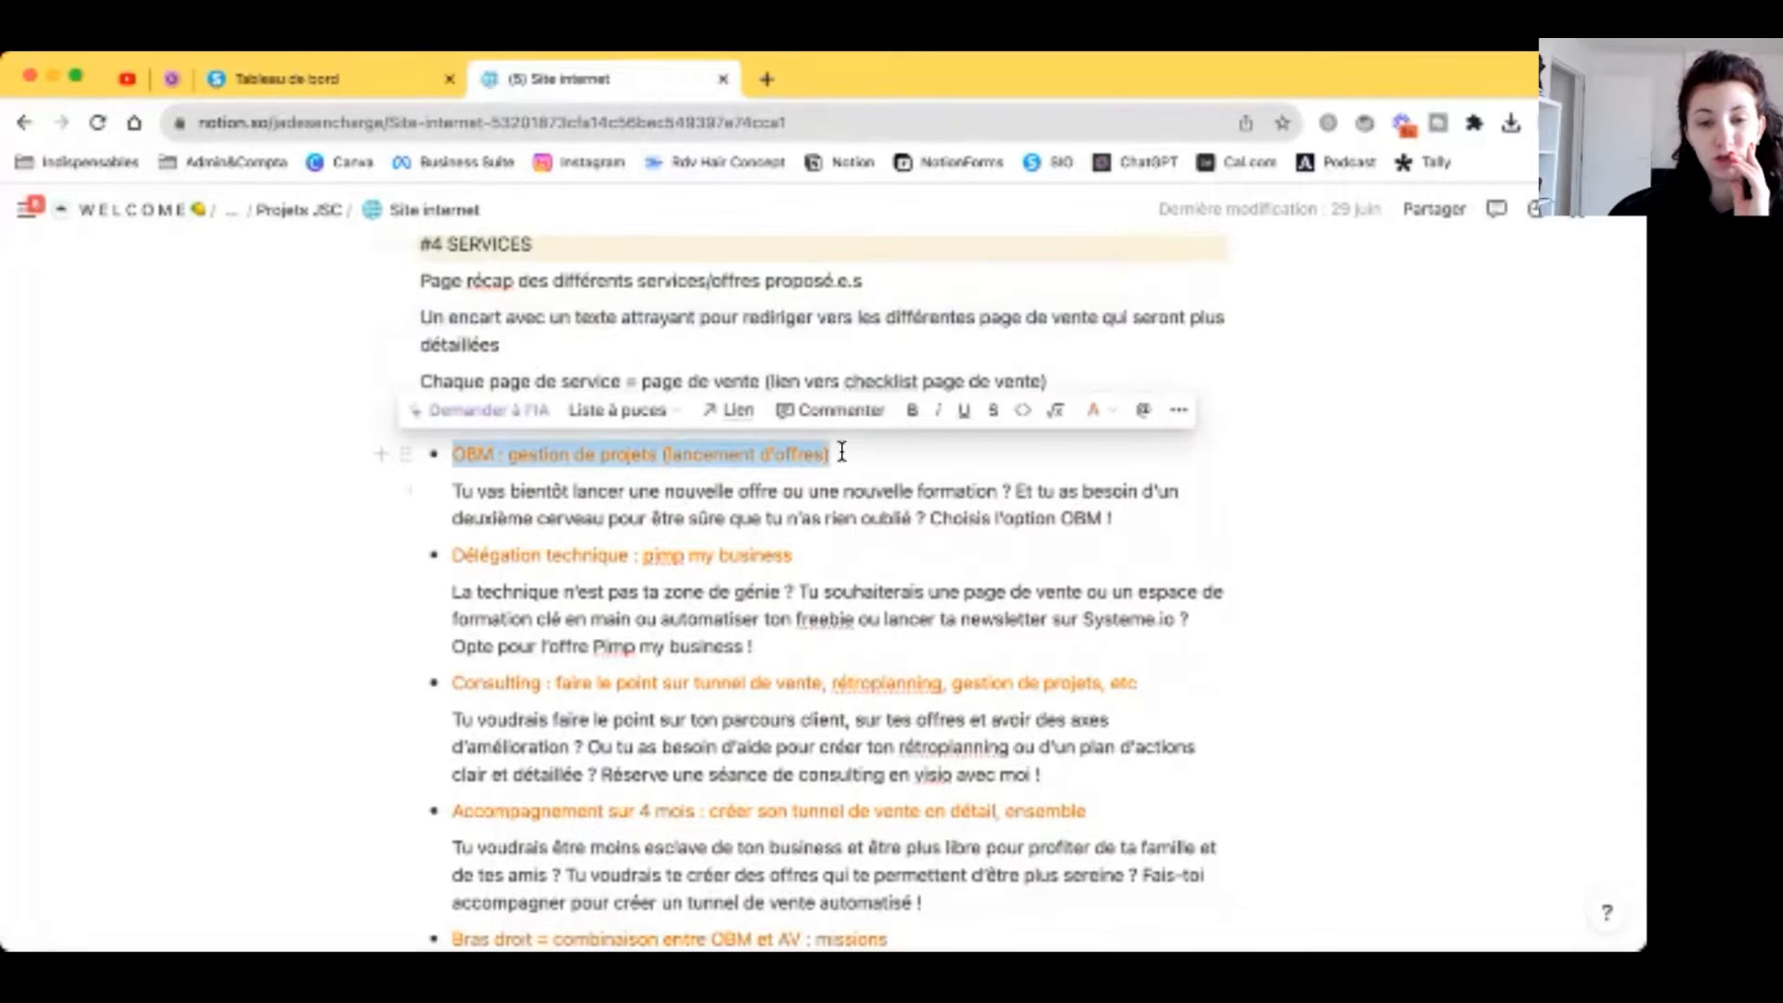
pyautogui.moveTo(509, 490); pyautogui.dragTo(1173, 517)
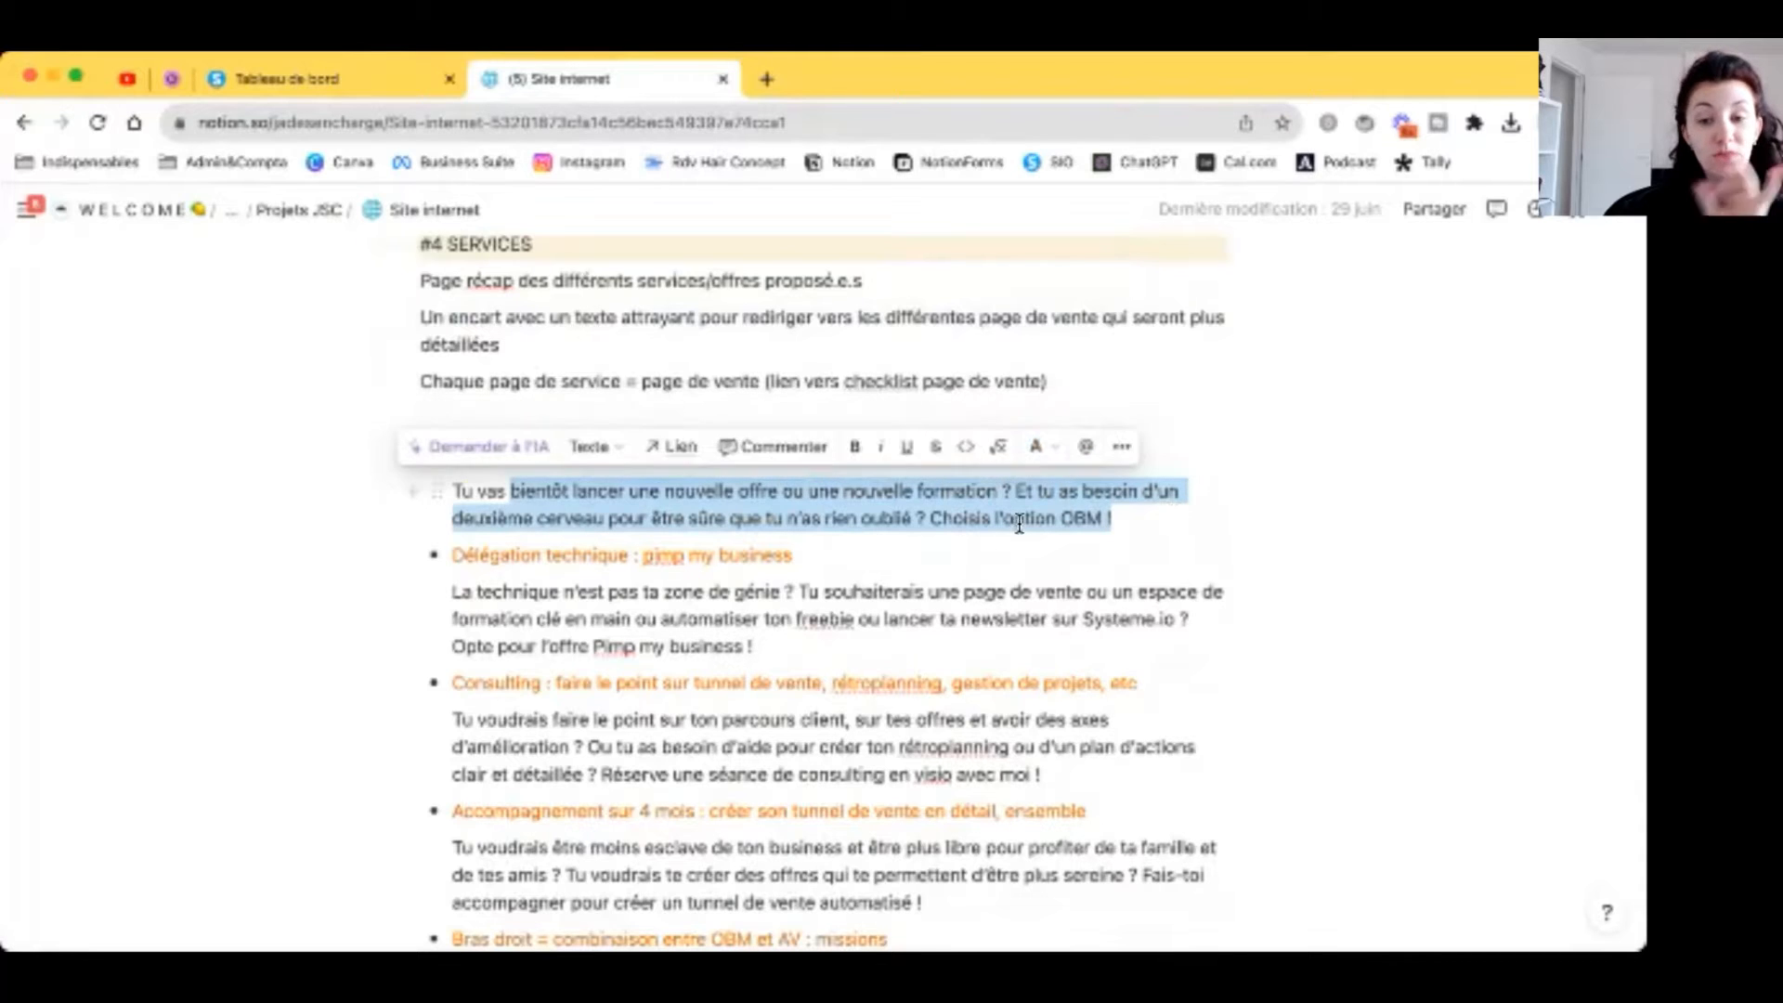
pyautogui.click(1148, 520)
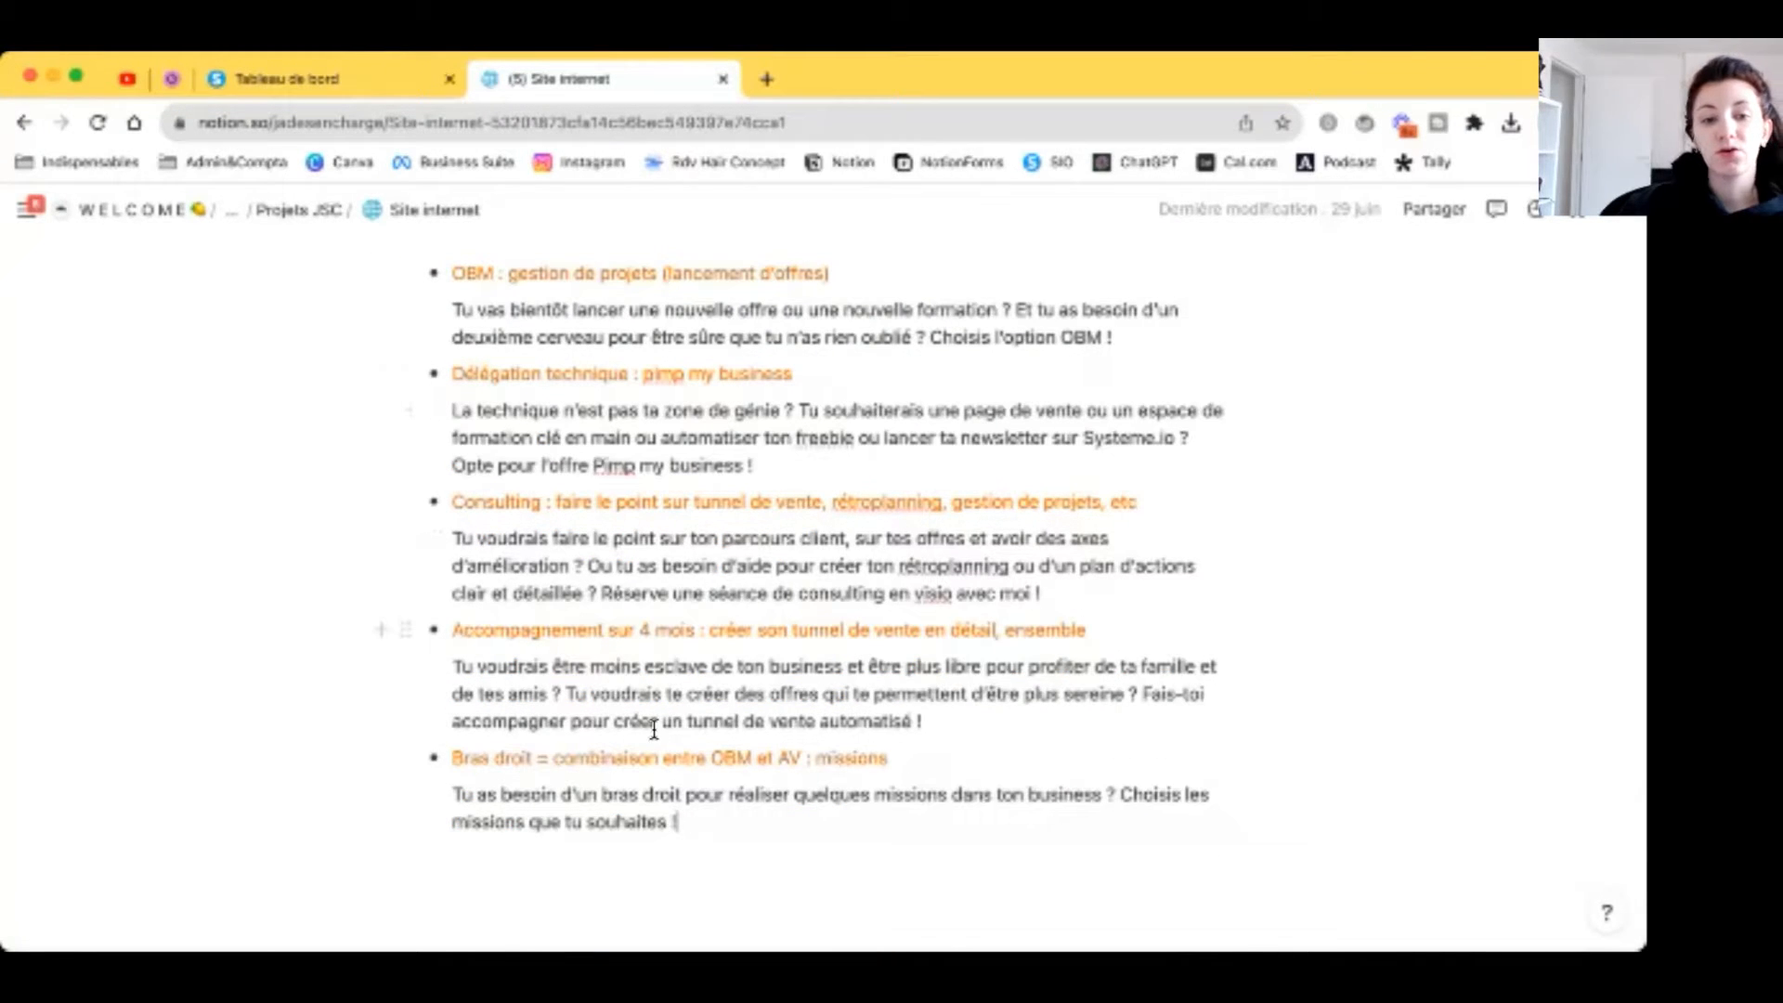
# Step: Look over the remaining offers through Bras droit, then switch back to the systeme.io dashboard
pyautogui.moveTo(408, 757); pyautogui.dragTo(470, 756)
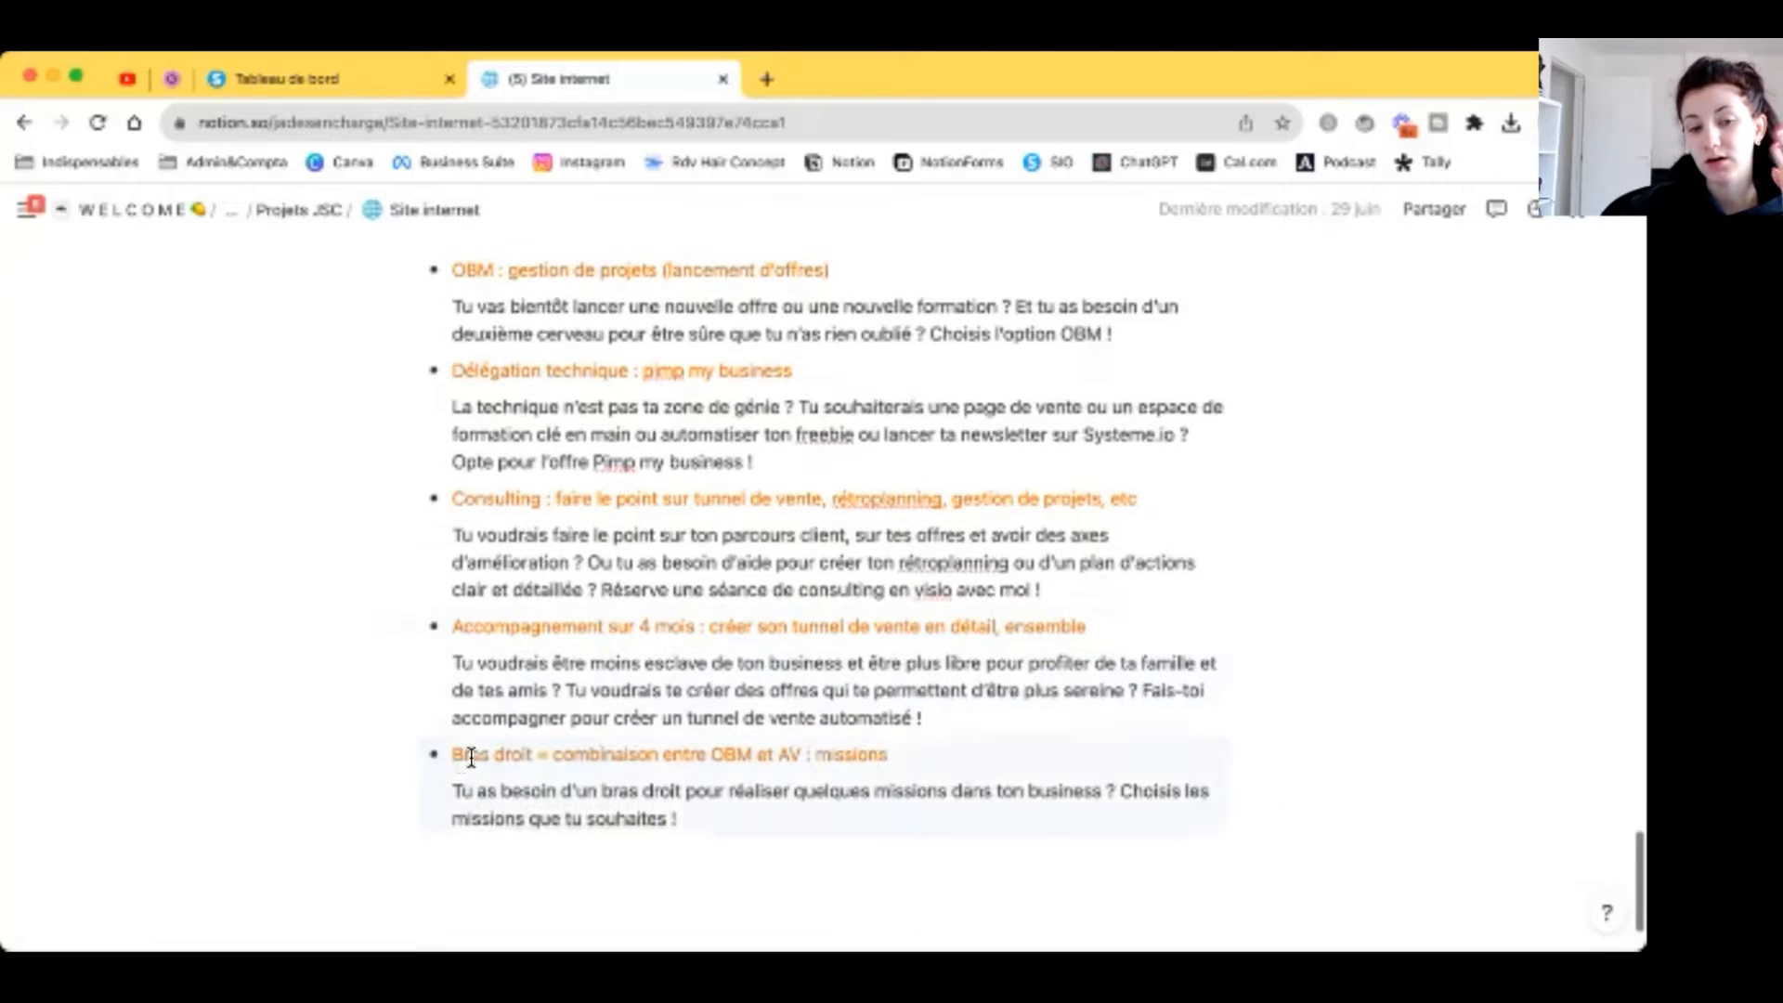
pyautogui.click(833, 831)
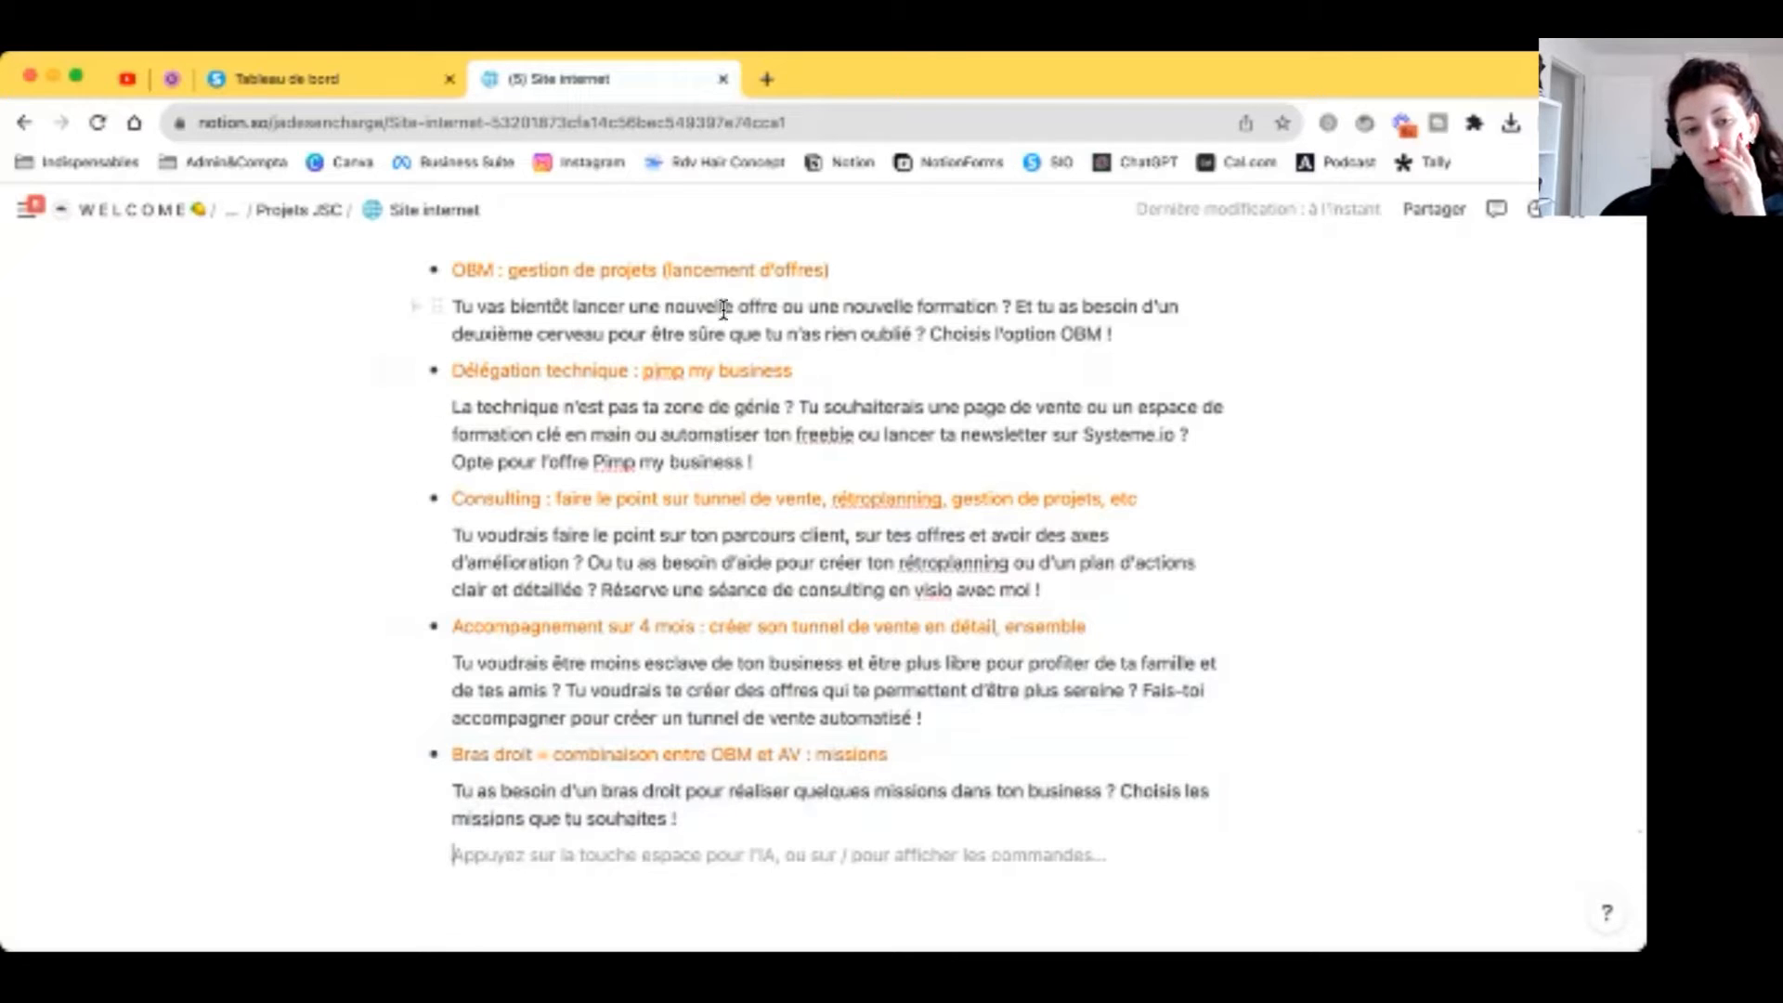
pyautogui.doubleClick(669, 309)
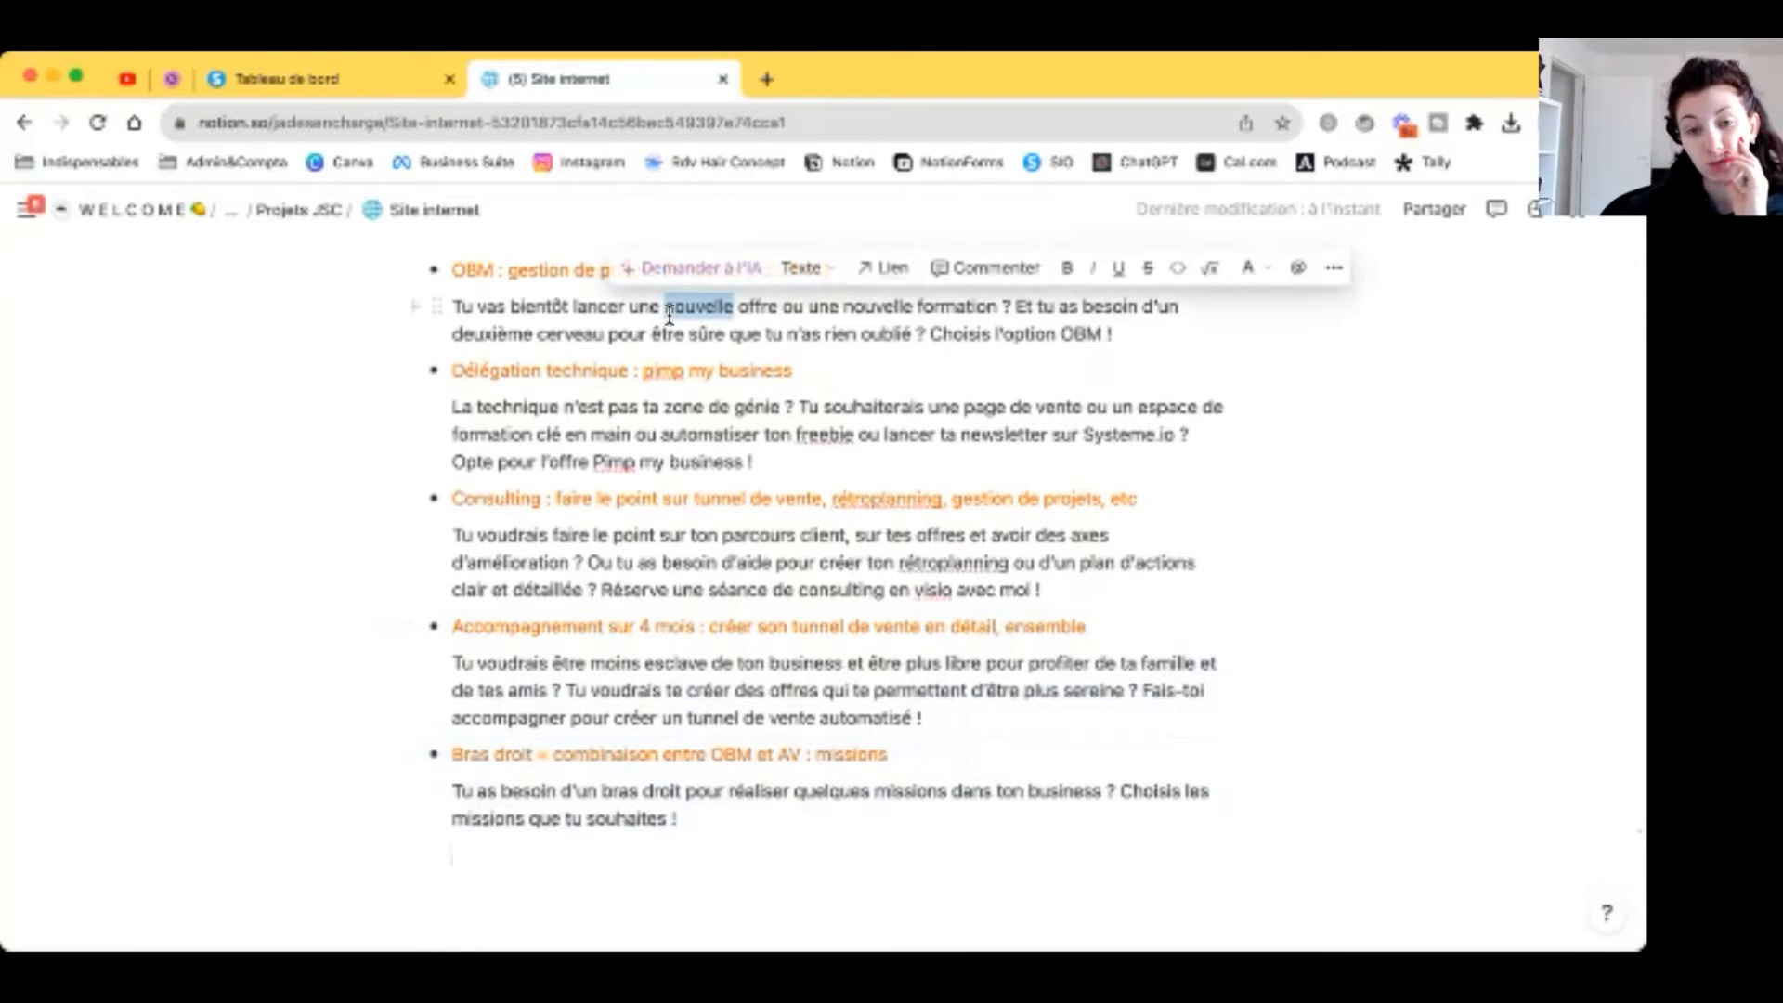
pyautogui.click(784, 806)
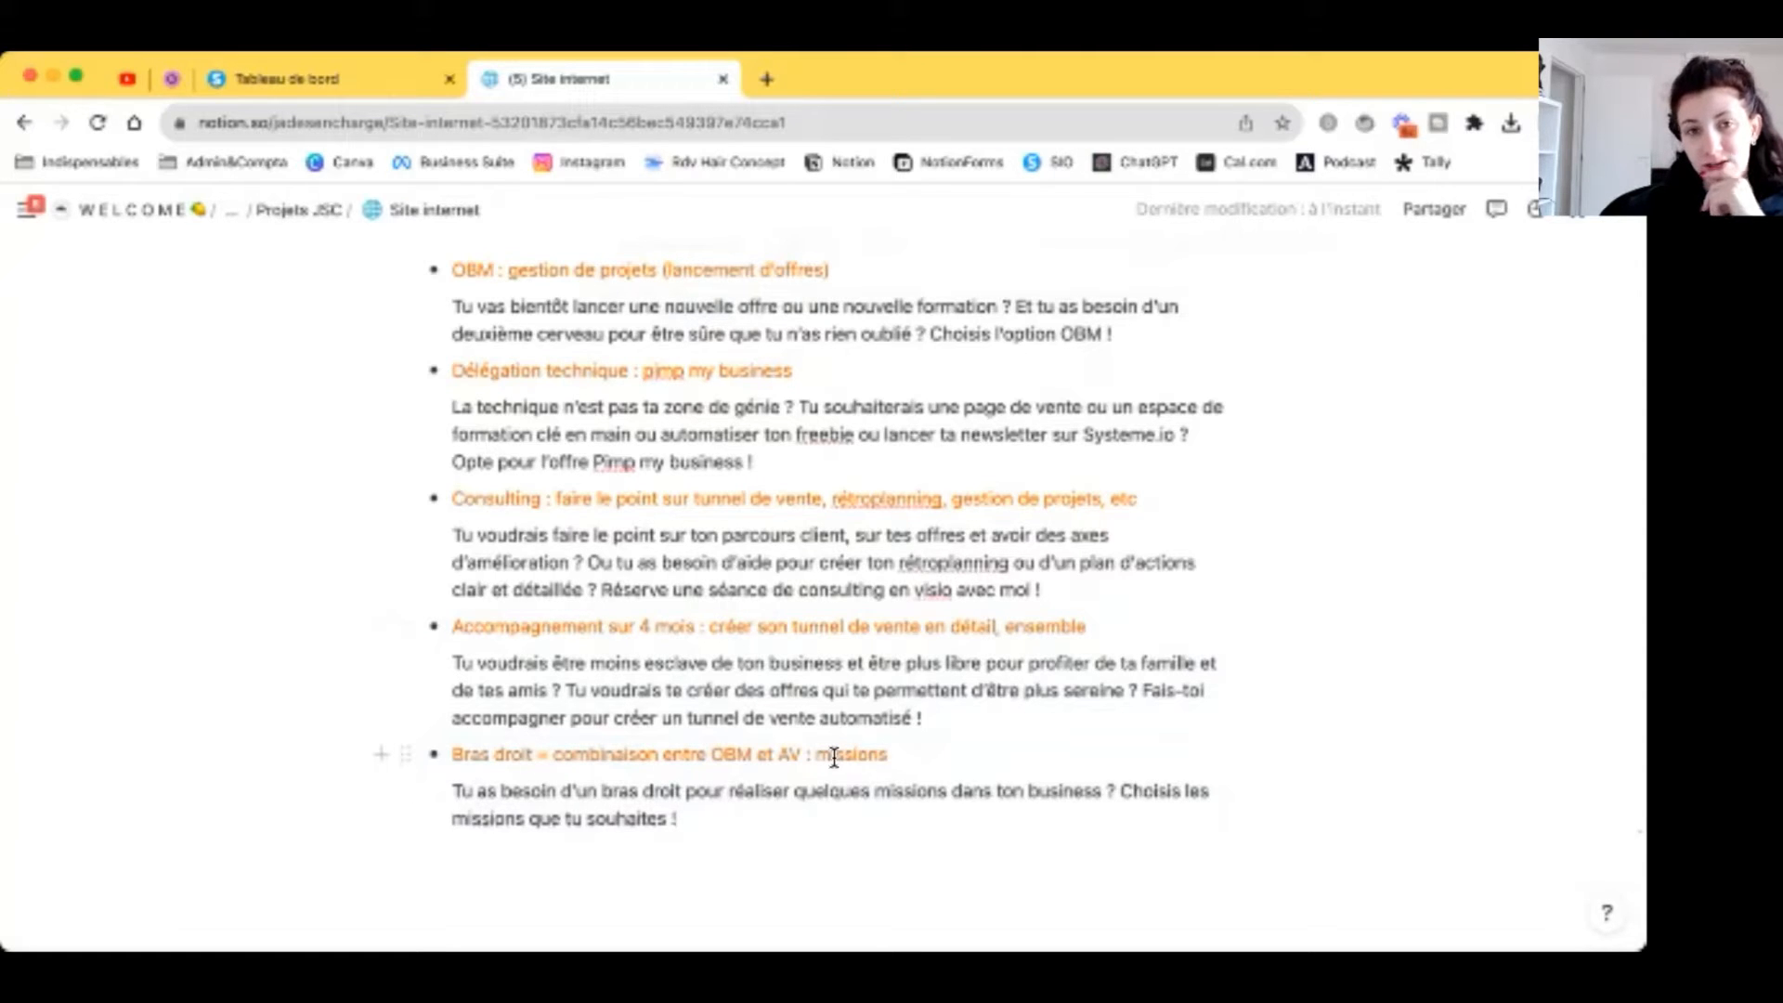
pyautogui.scroll(1, 797, 656)
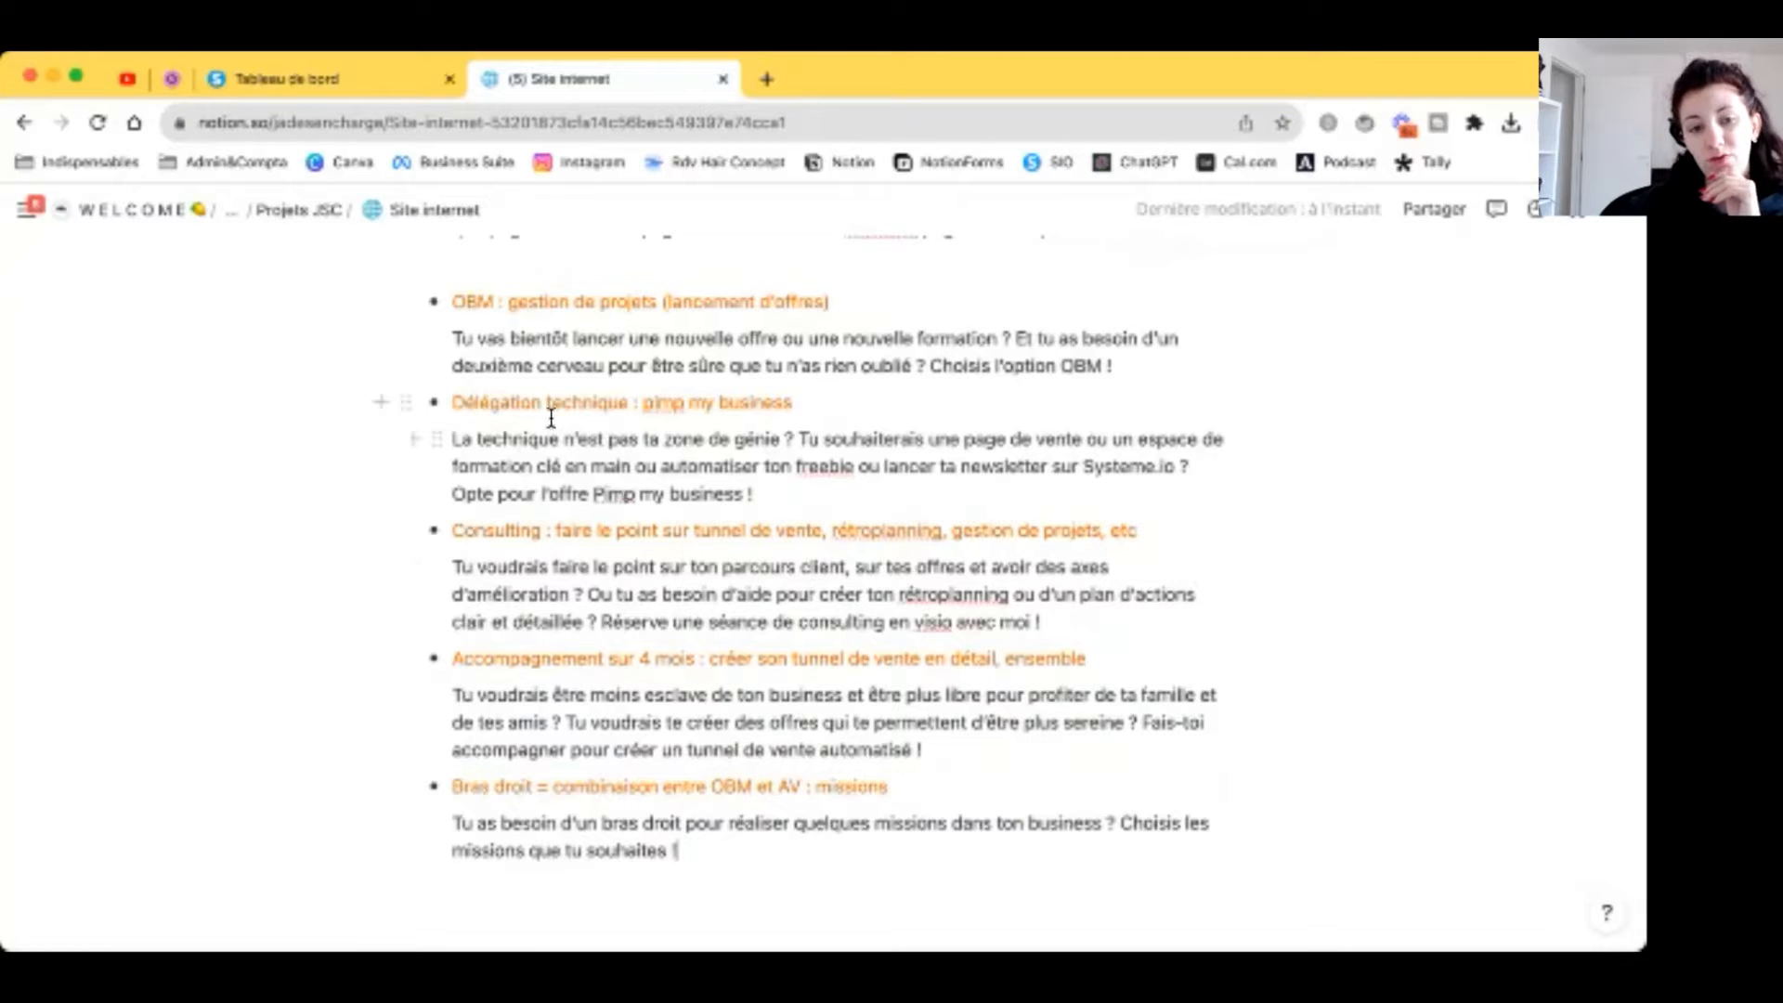
pyautogui.moveTo(546, 402); pyautogui.dragTo(789, 402)
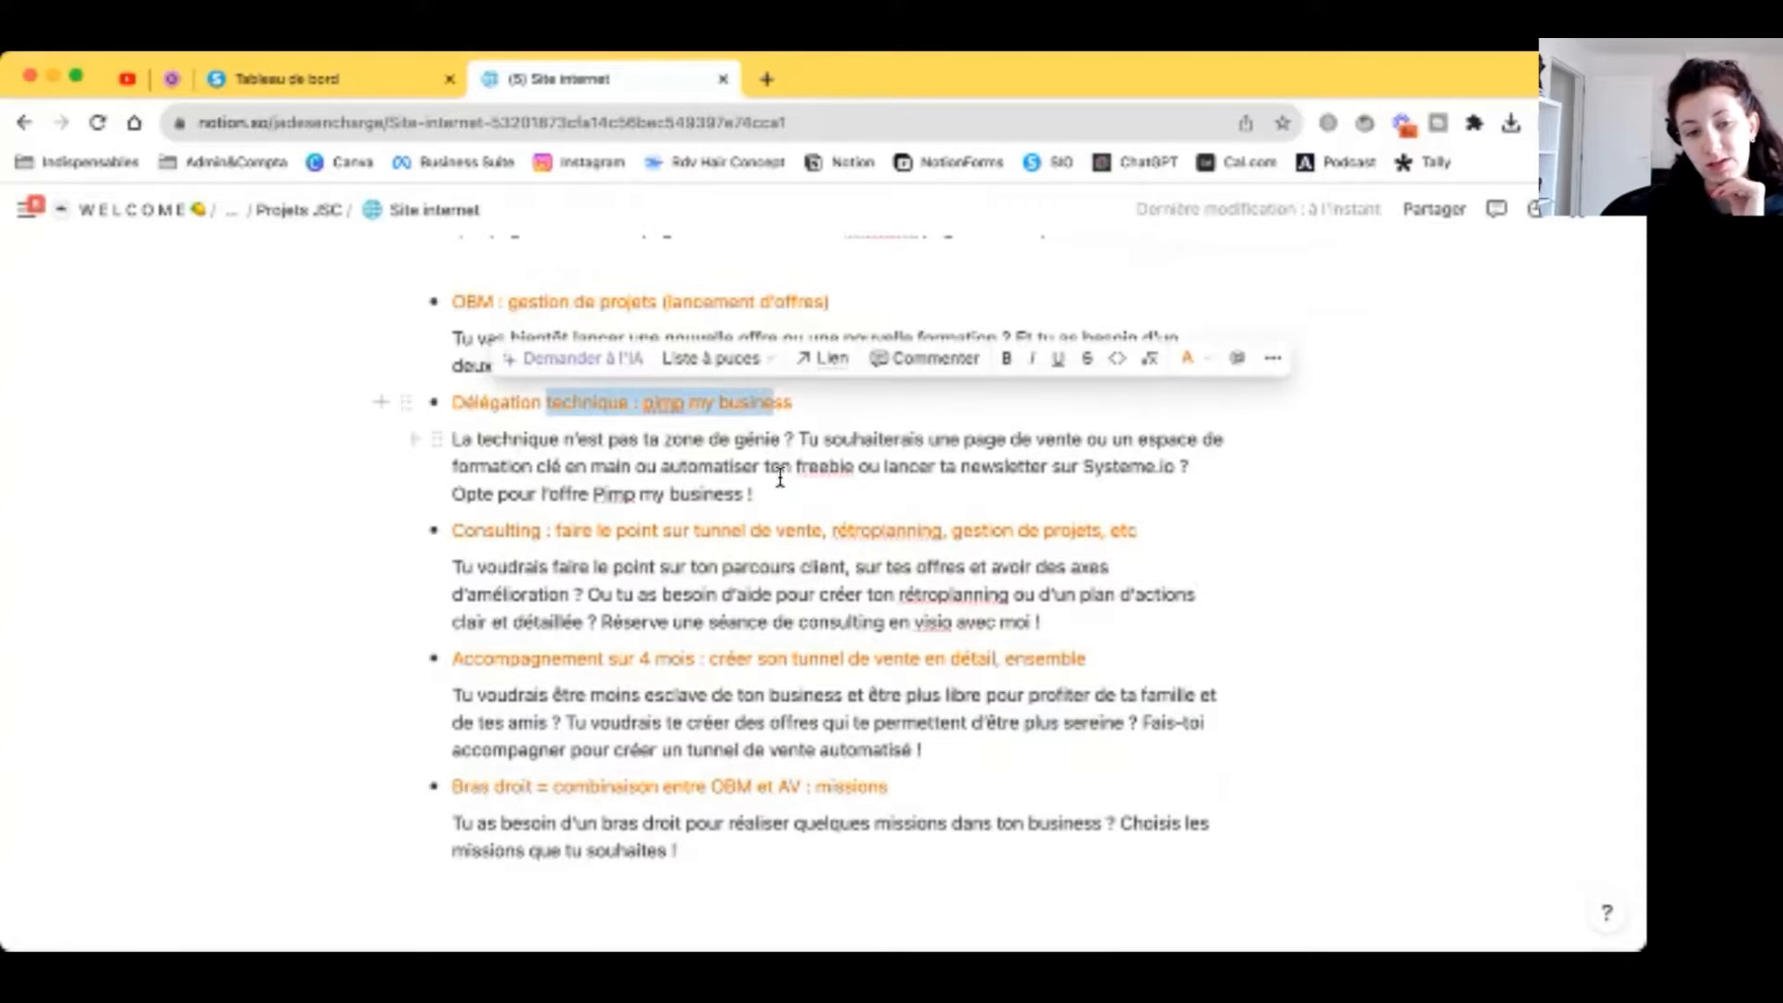
pyautogui.hotkey('ctrl', 'shift', 'Tab')
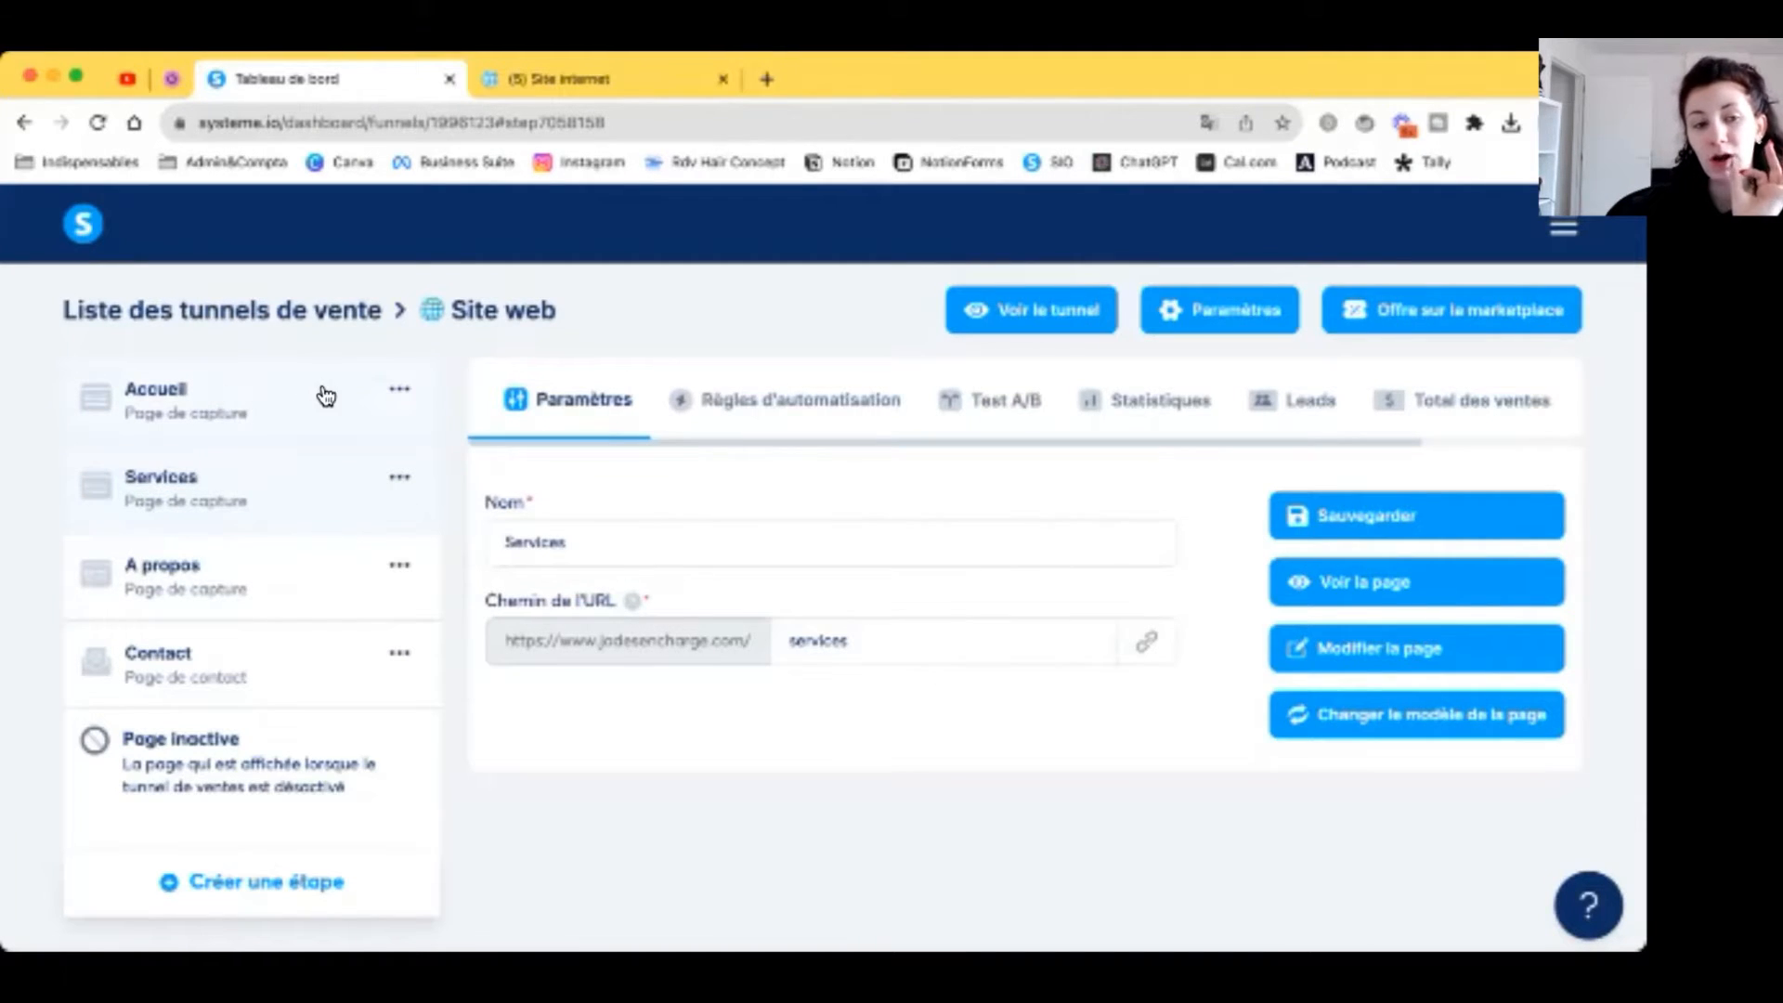
# Step: Duplicate the Accueil step in the Site web funnel
pyautogui.click(393, 394)
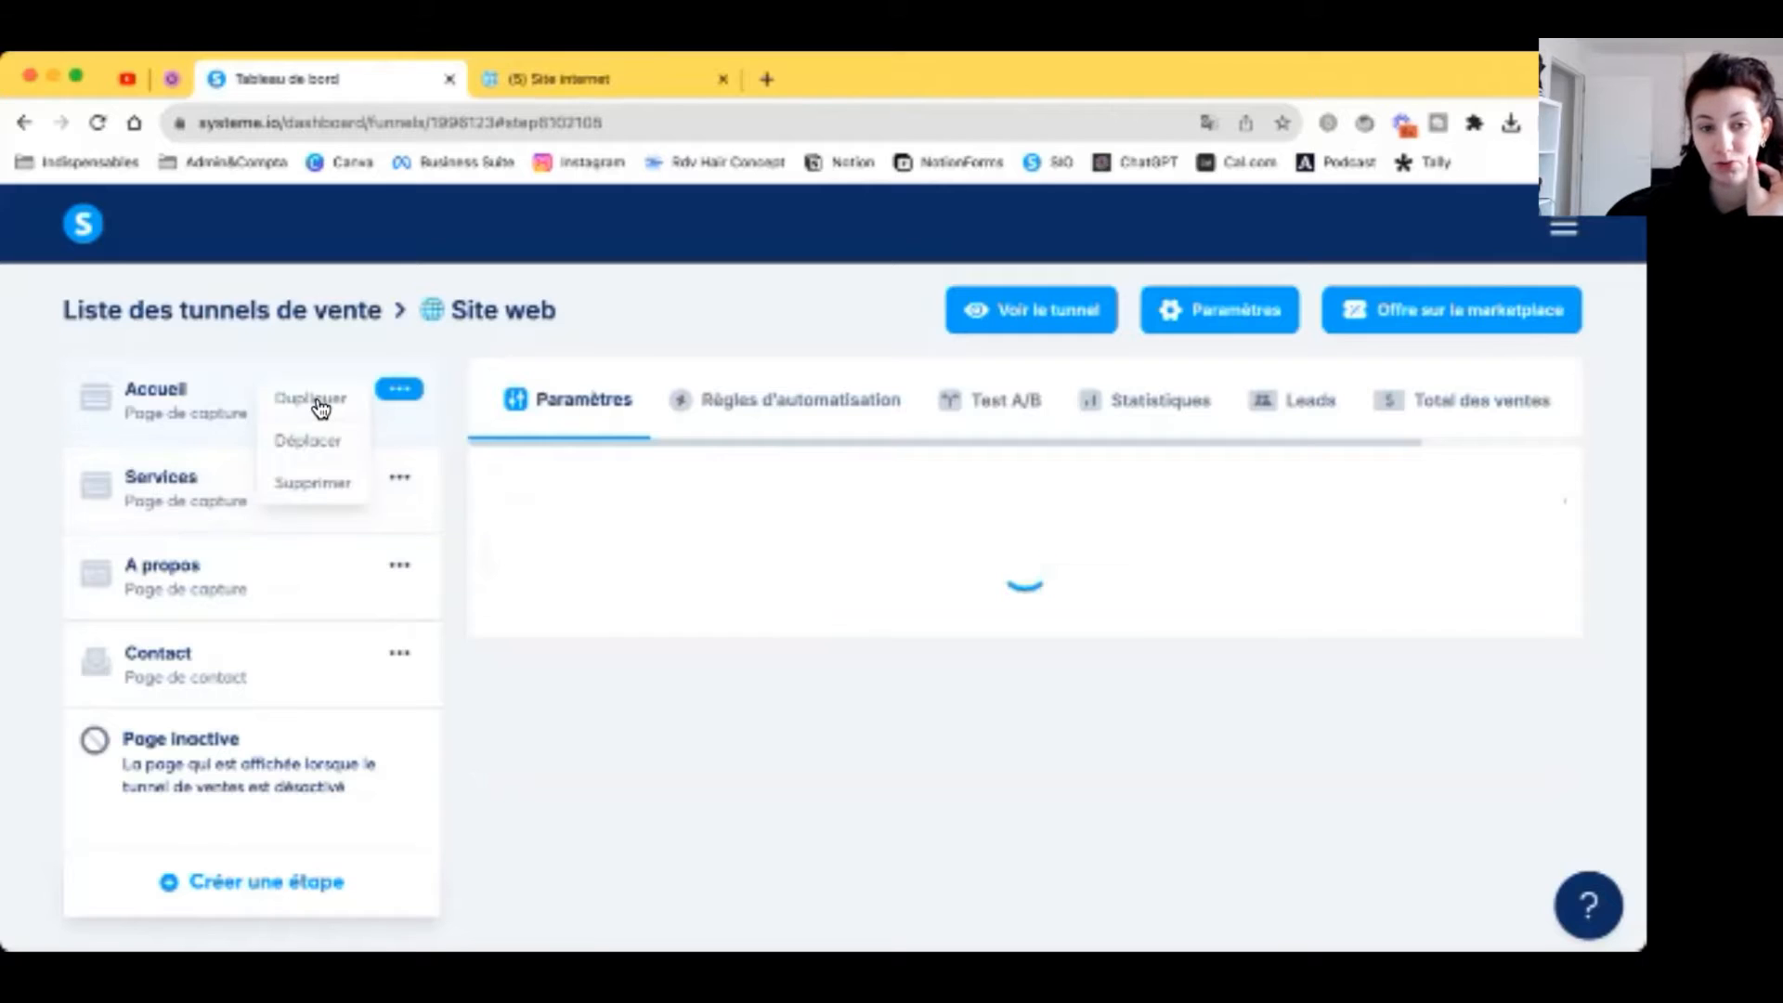
pyautogui.click(321, 409)
pyautogui.click(695, 662)
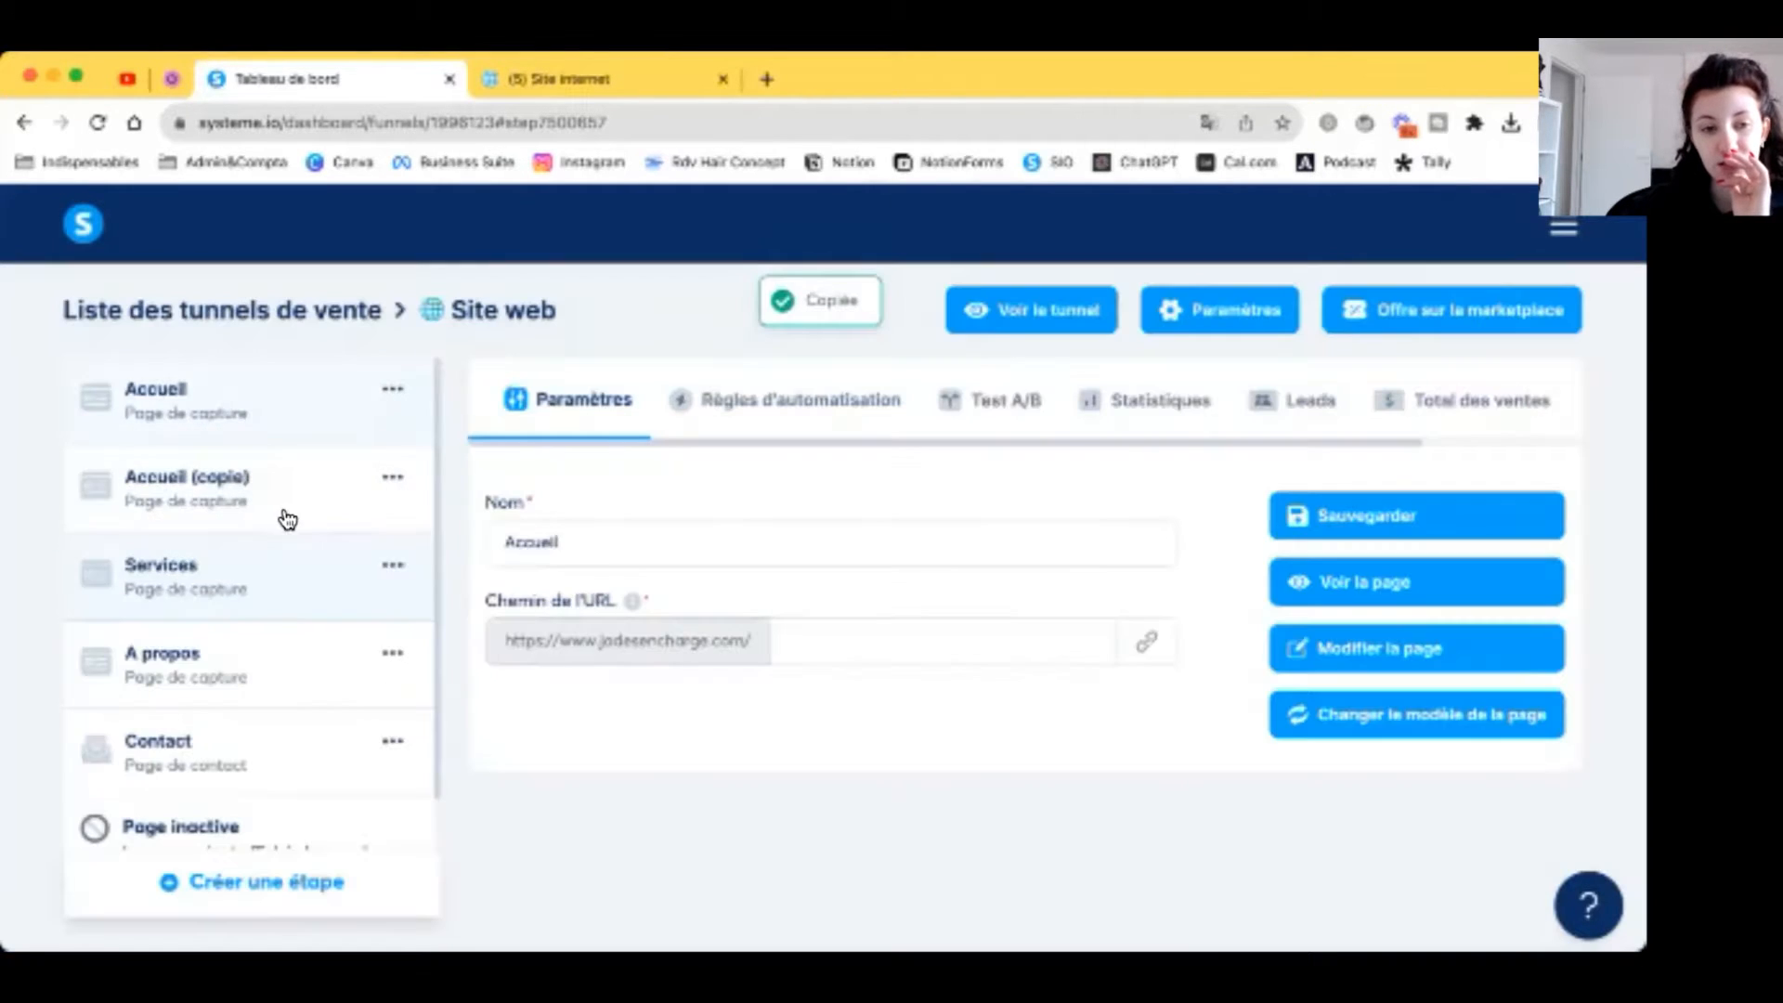
# Step: Delete the Accueil (copie) step and open the Services page in the editor
pyautogui.click(288, 520)
pyautogui.tripleClick(681, 533)
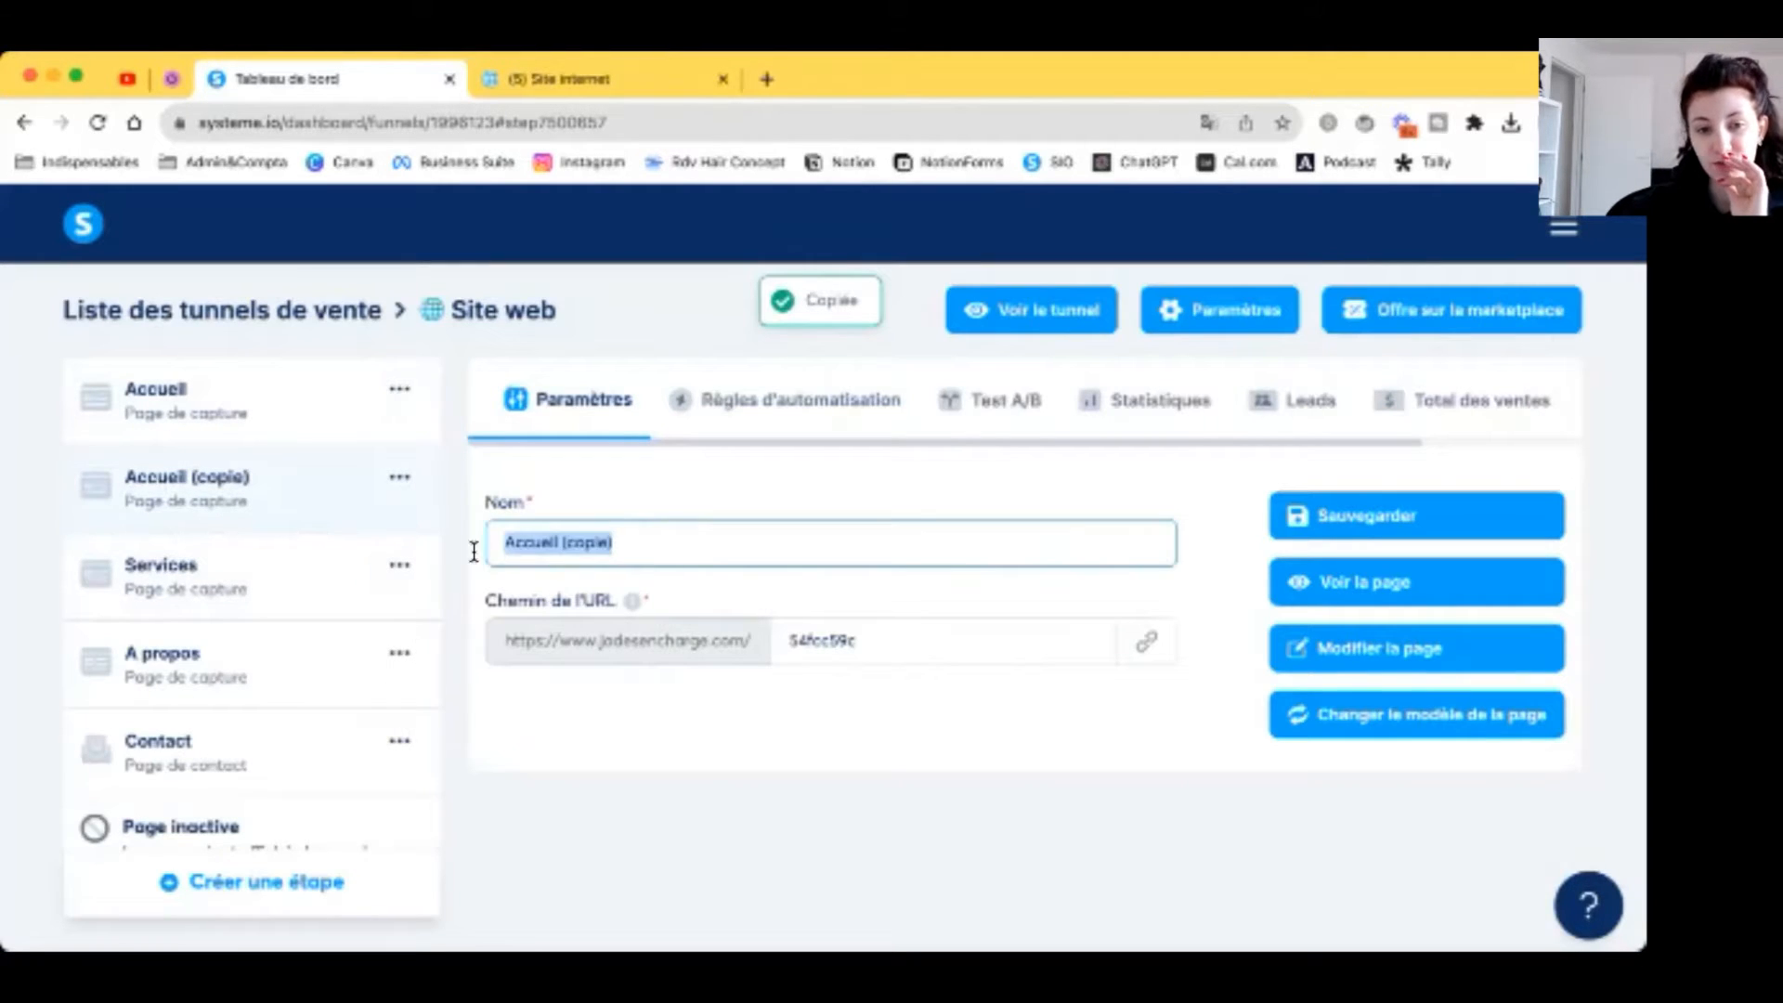
pyautogui.click(392, 566)
pyautogui.click(338, 658)
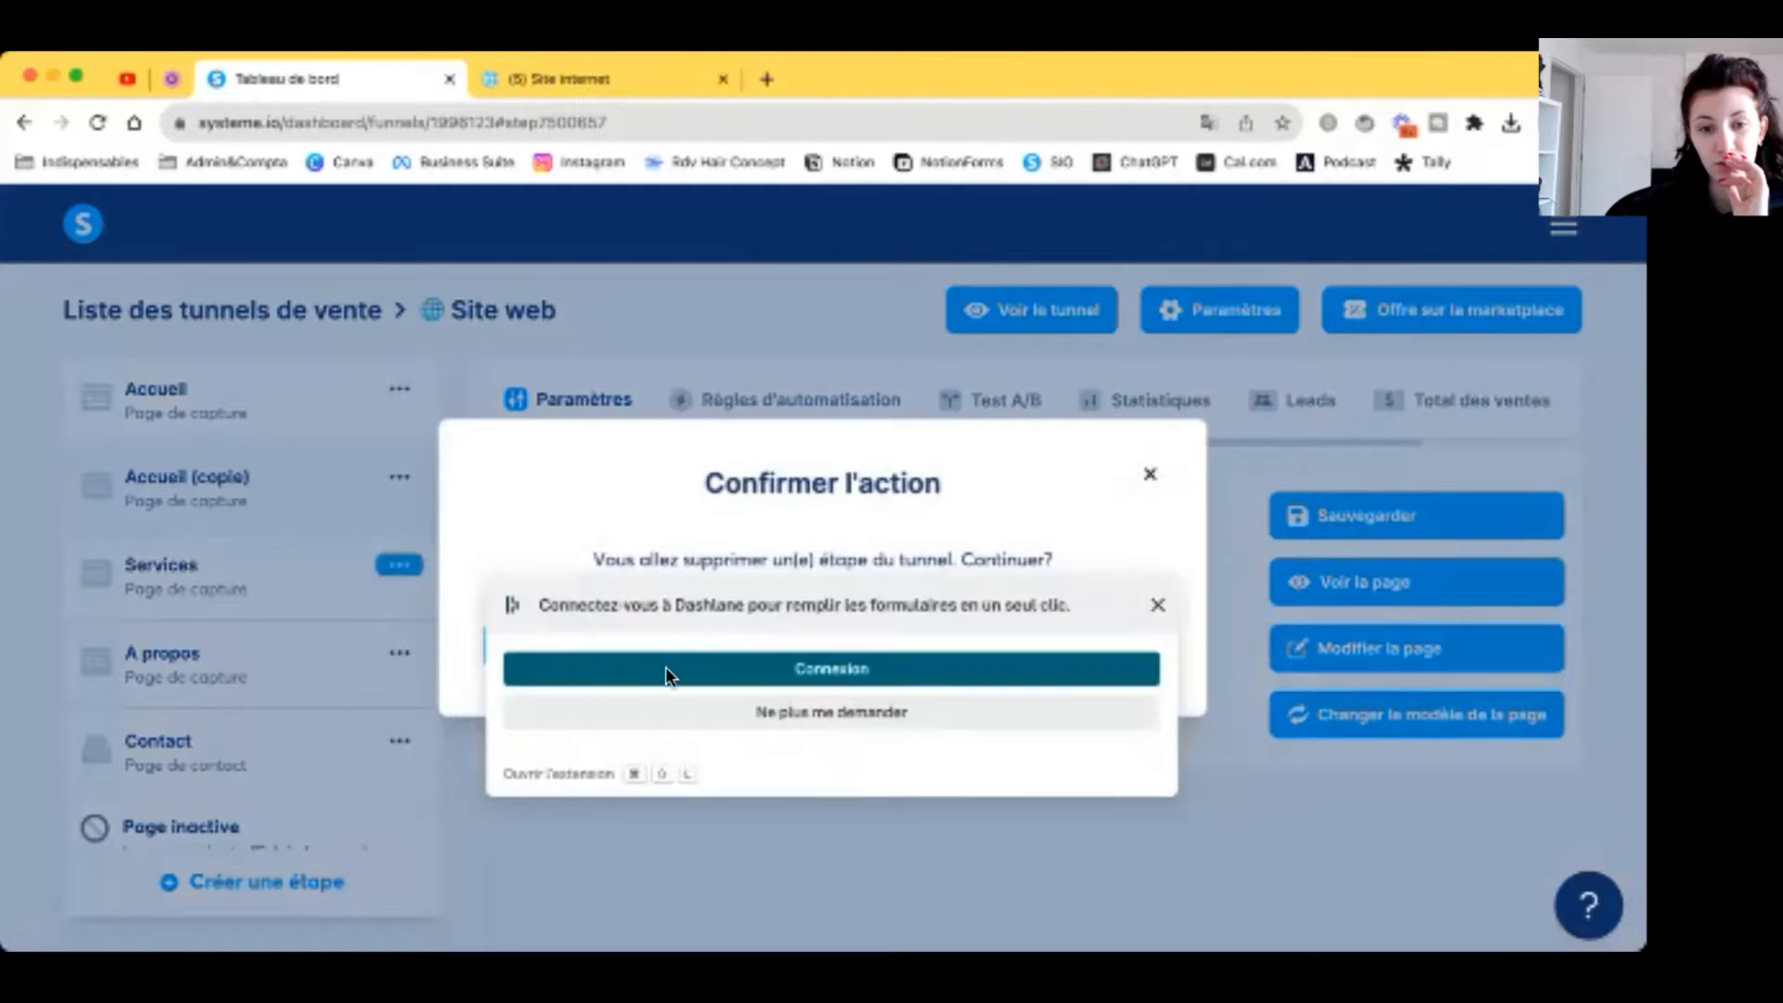
pyautogui.click(663, 657)
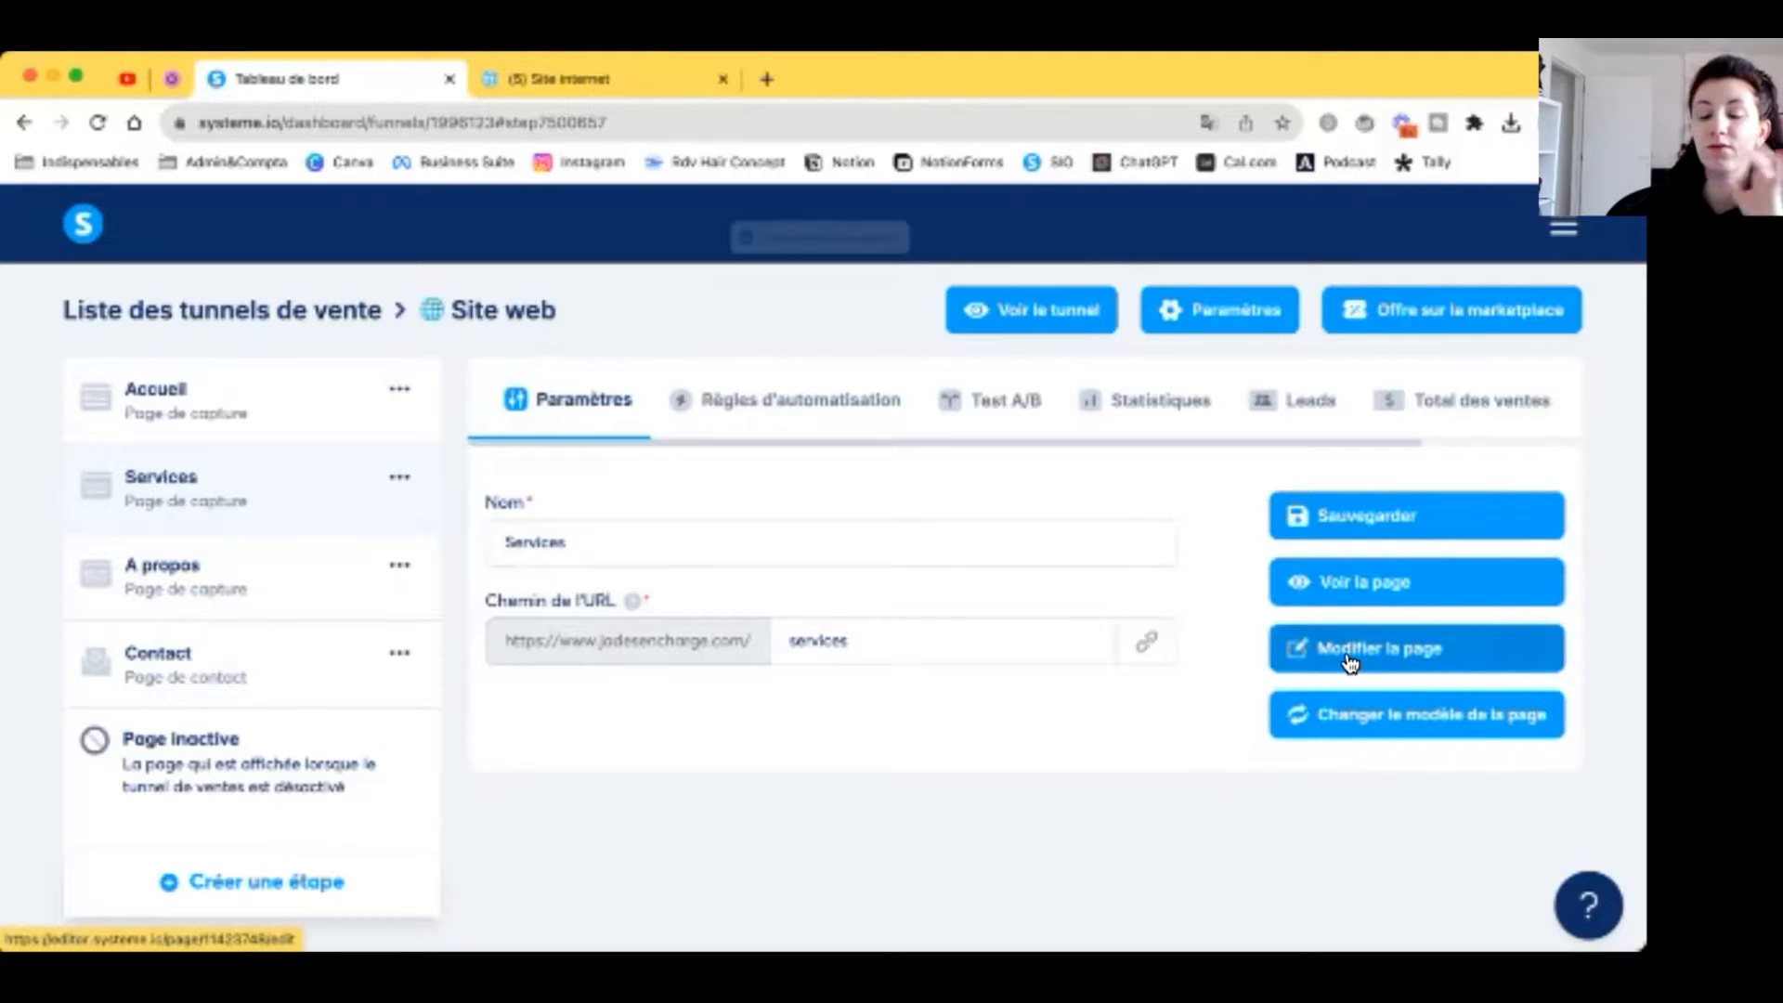
pyautogui.click(1350, 663)
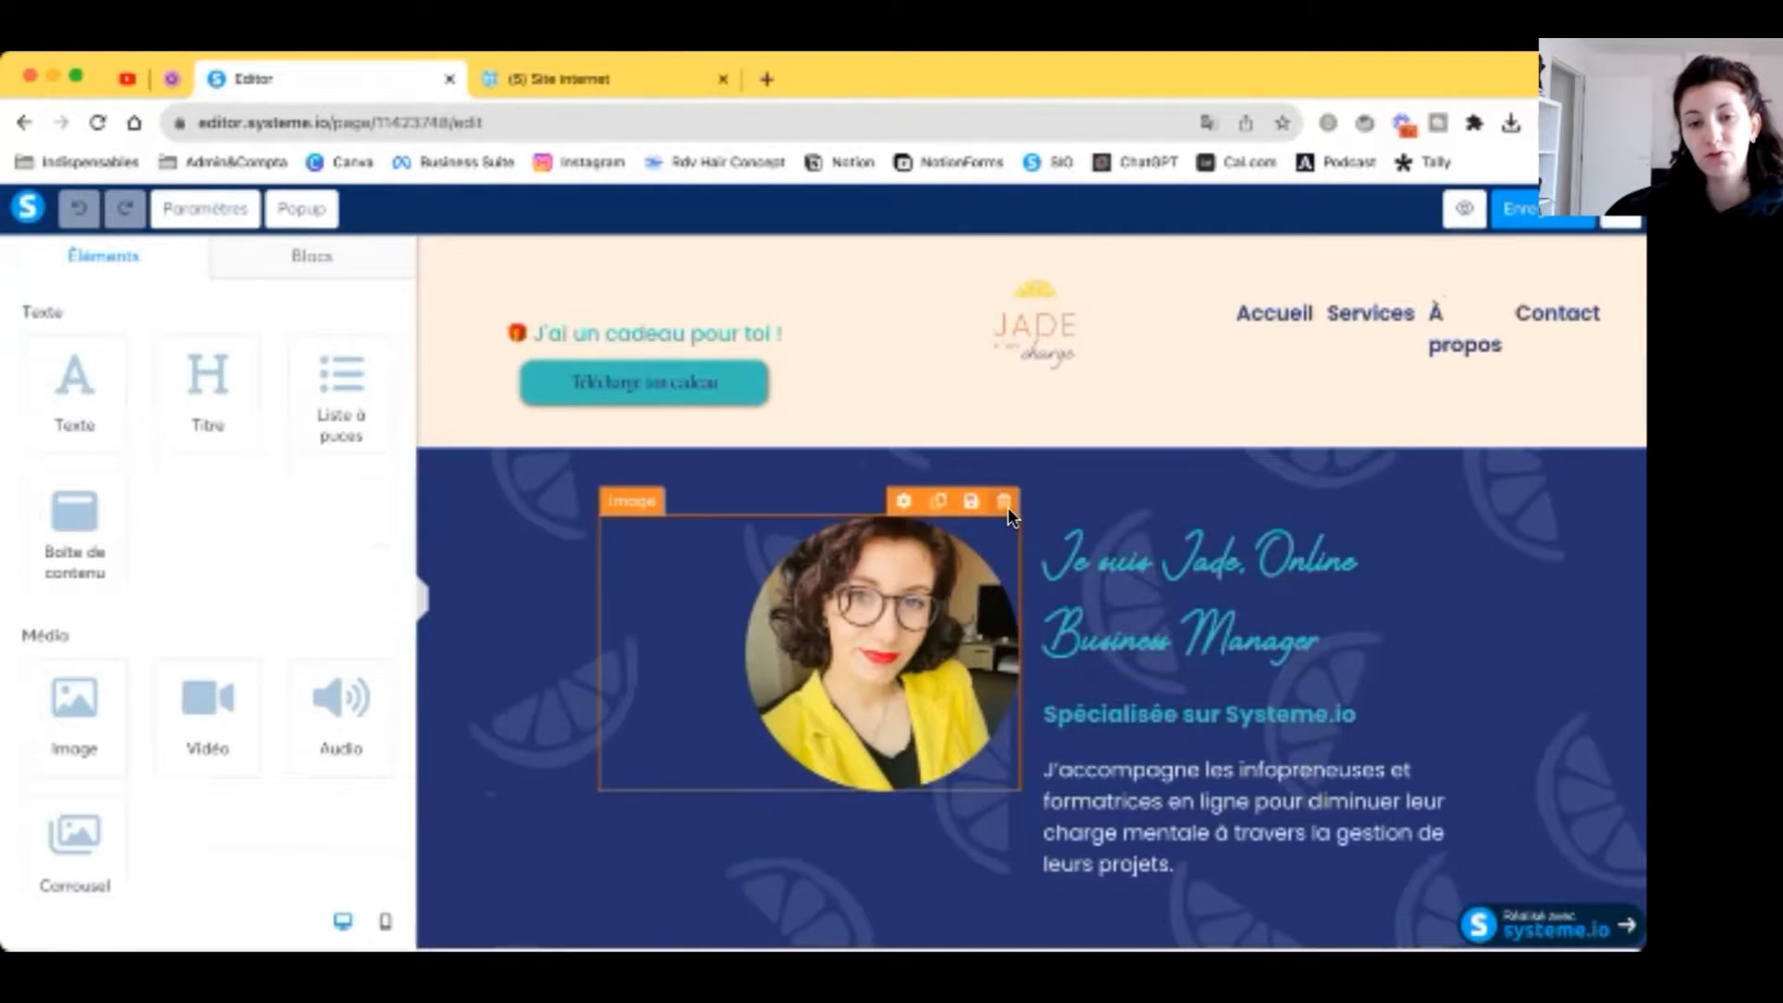
# Step: Delete the portrait photo from the Services page
pyautogui.click(1004, 503)
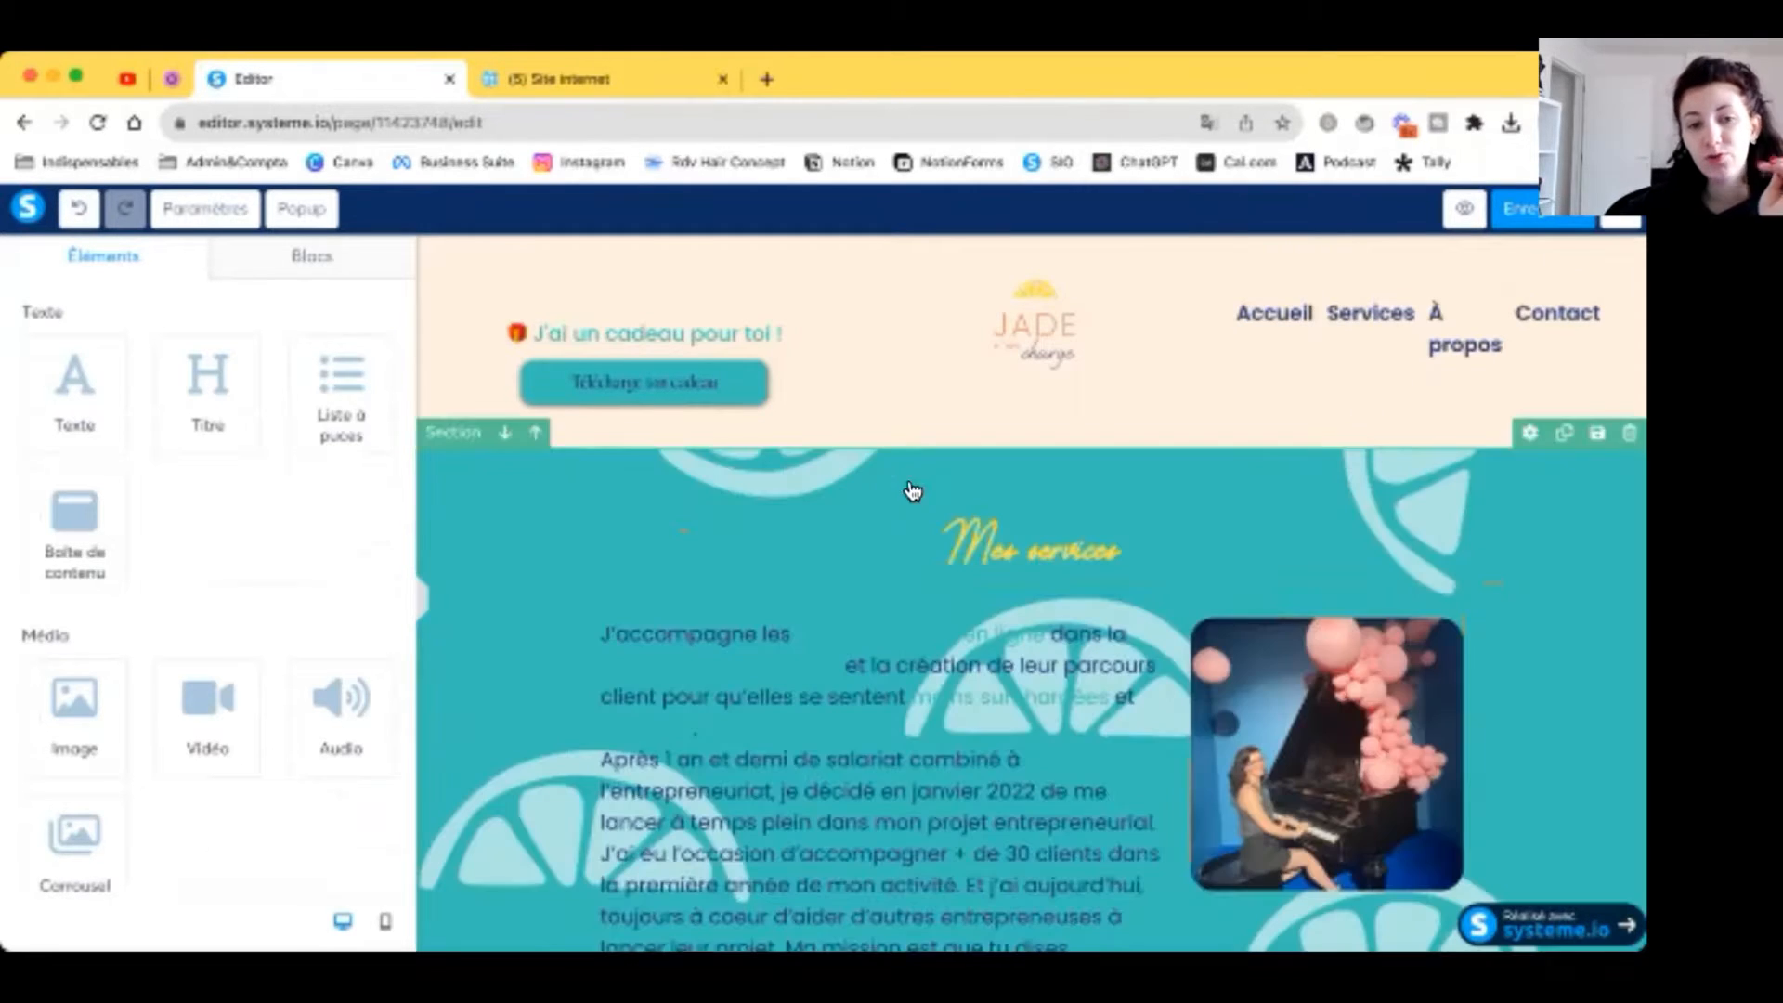
pyautogui.scroll(-2, 1193, 493)
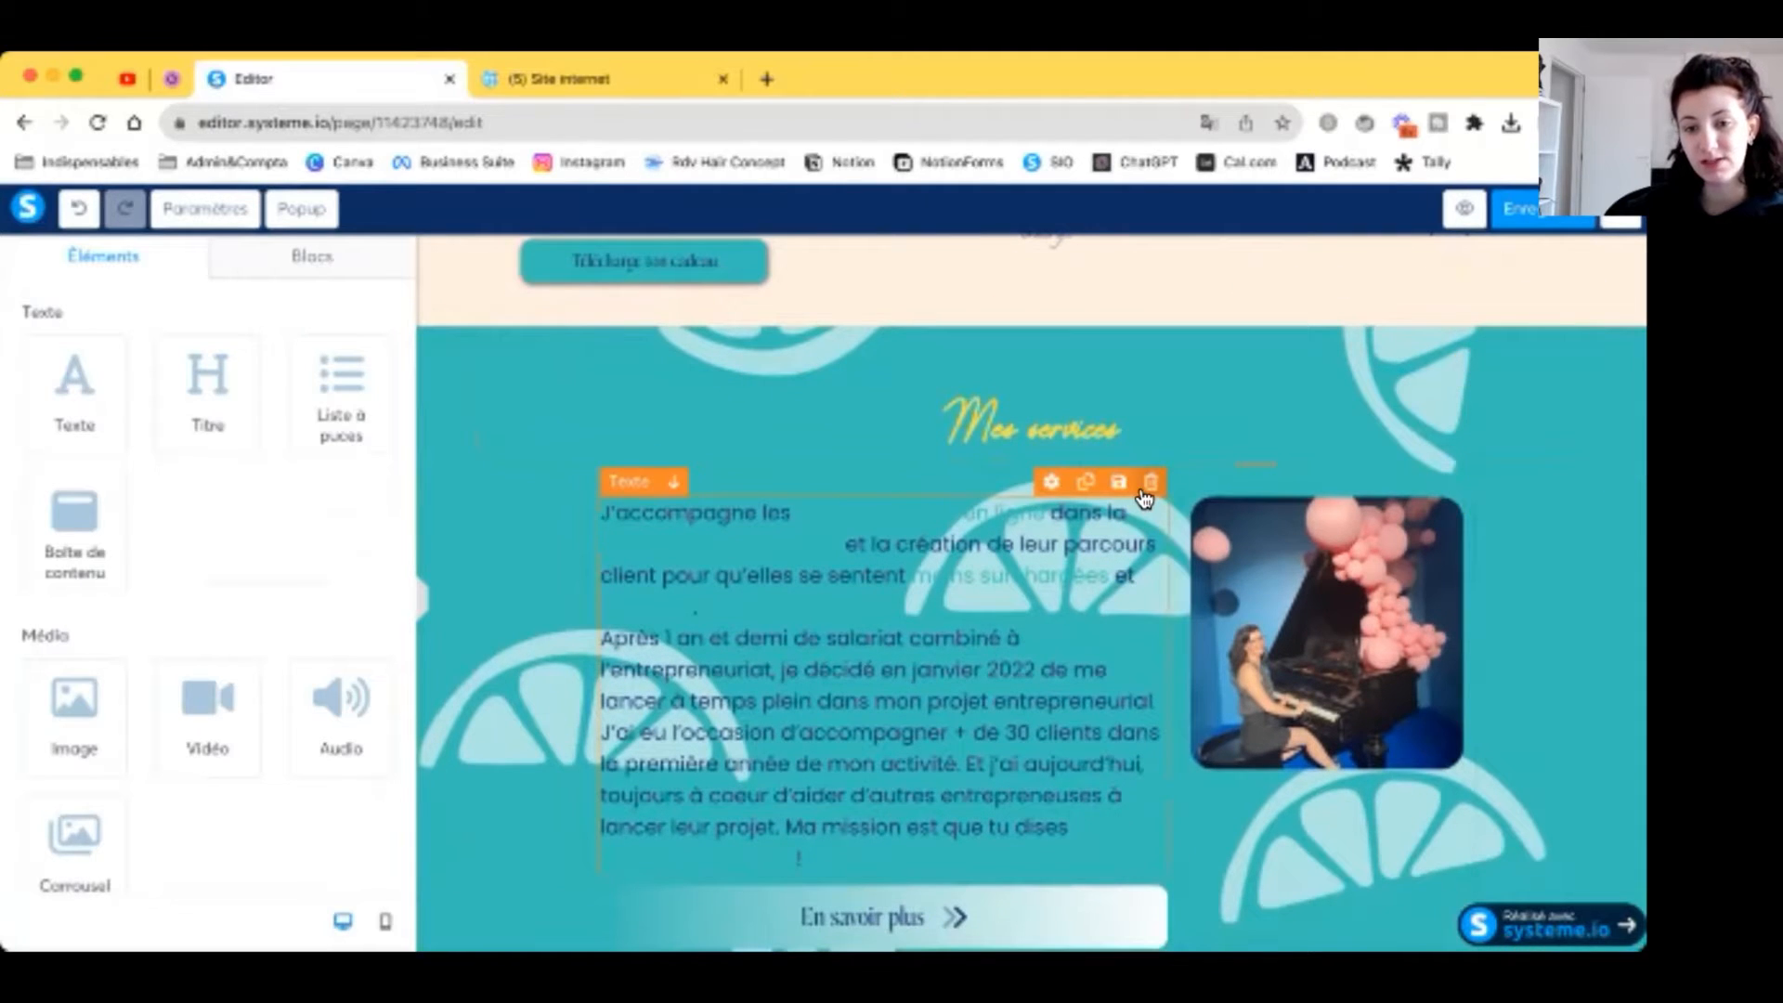
pyautogui.scroll(-1, 1152, 539)
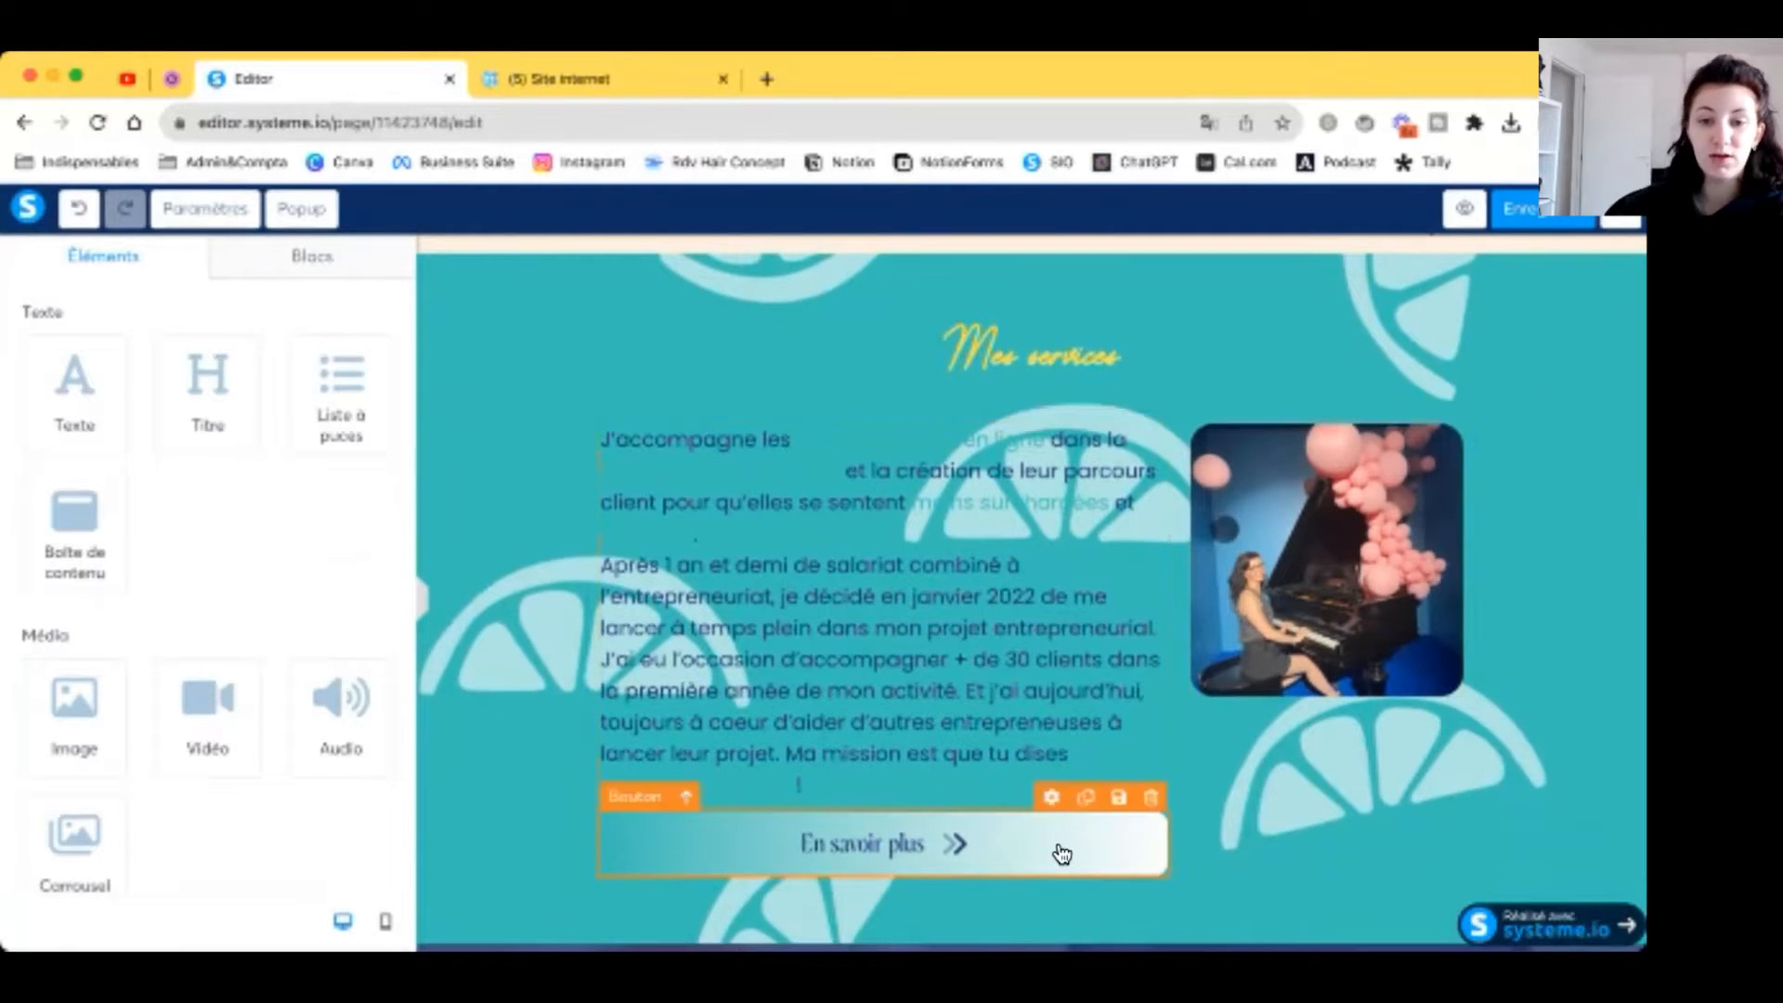
# Step: Select all the Mes services paragraph text and apply a dark text colour
pyautogui.click(896, 852)
pyautogui.click(698, 447)
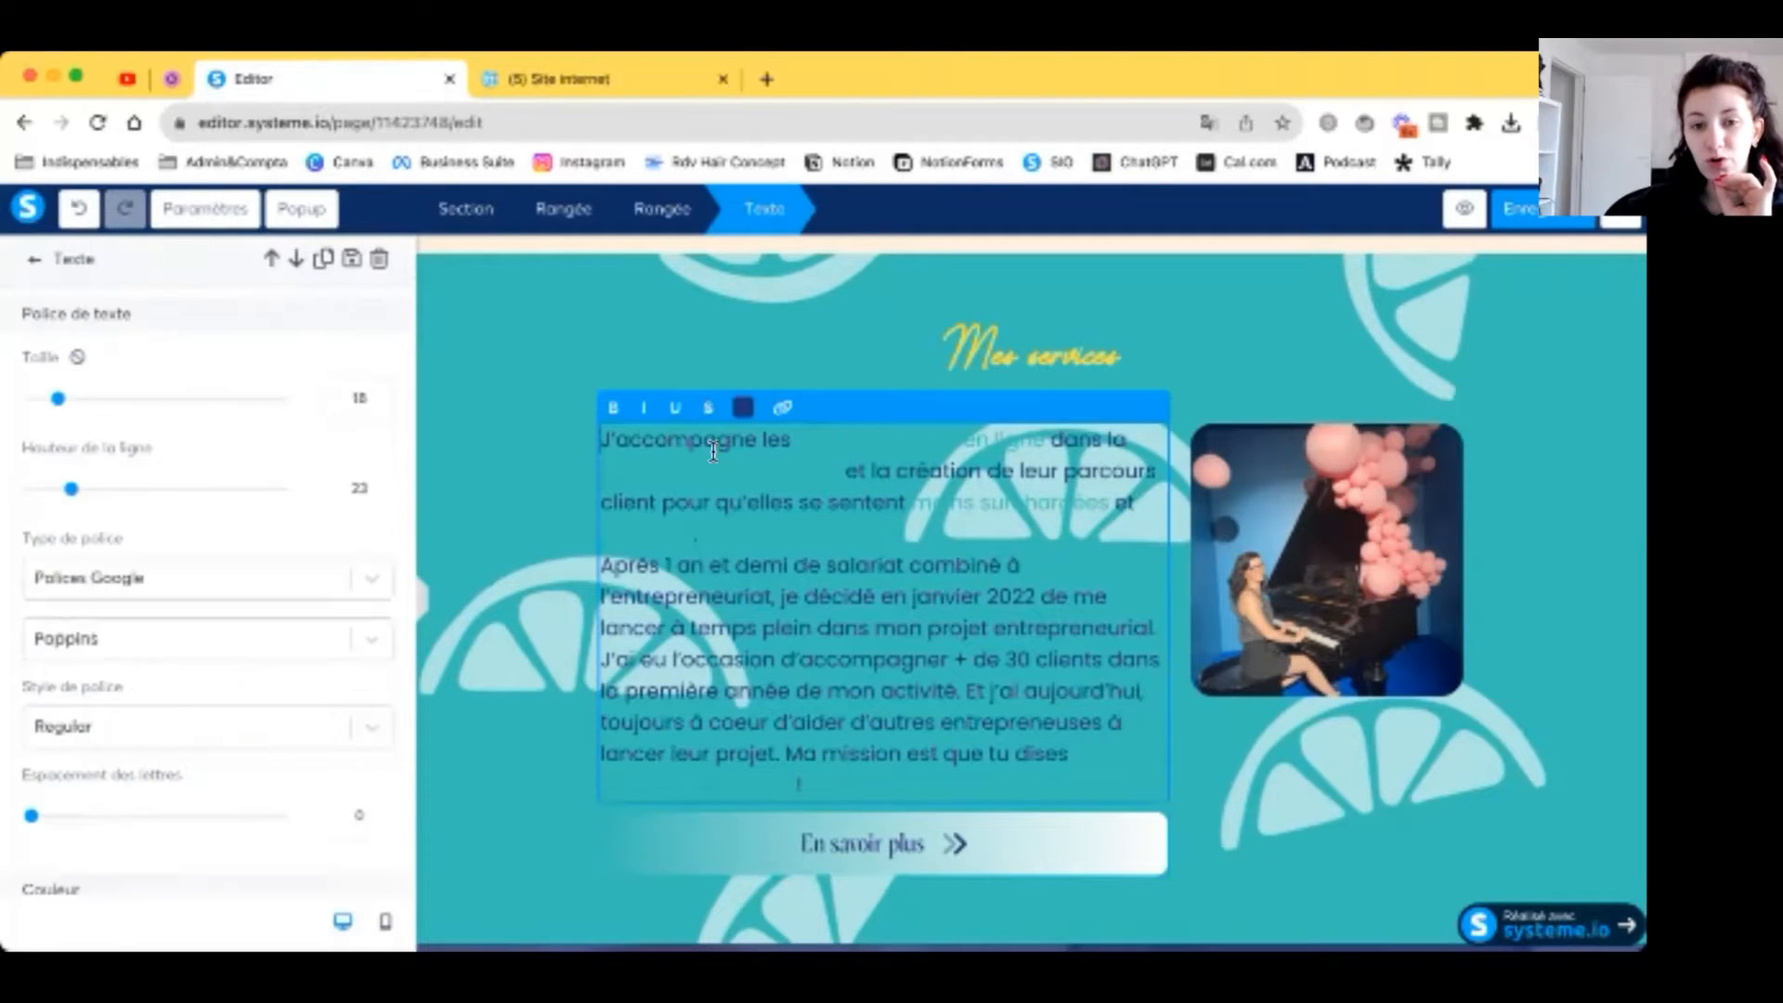
pyautogui.hotkey('ctrl', 'a')
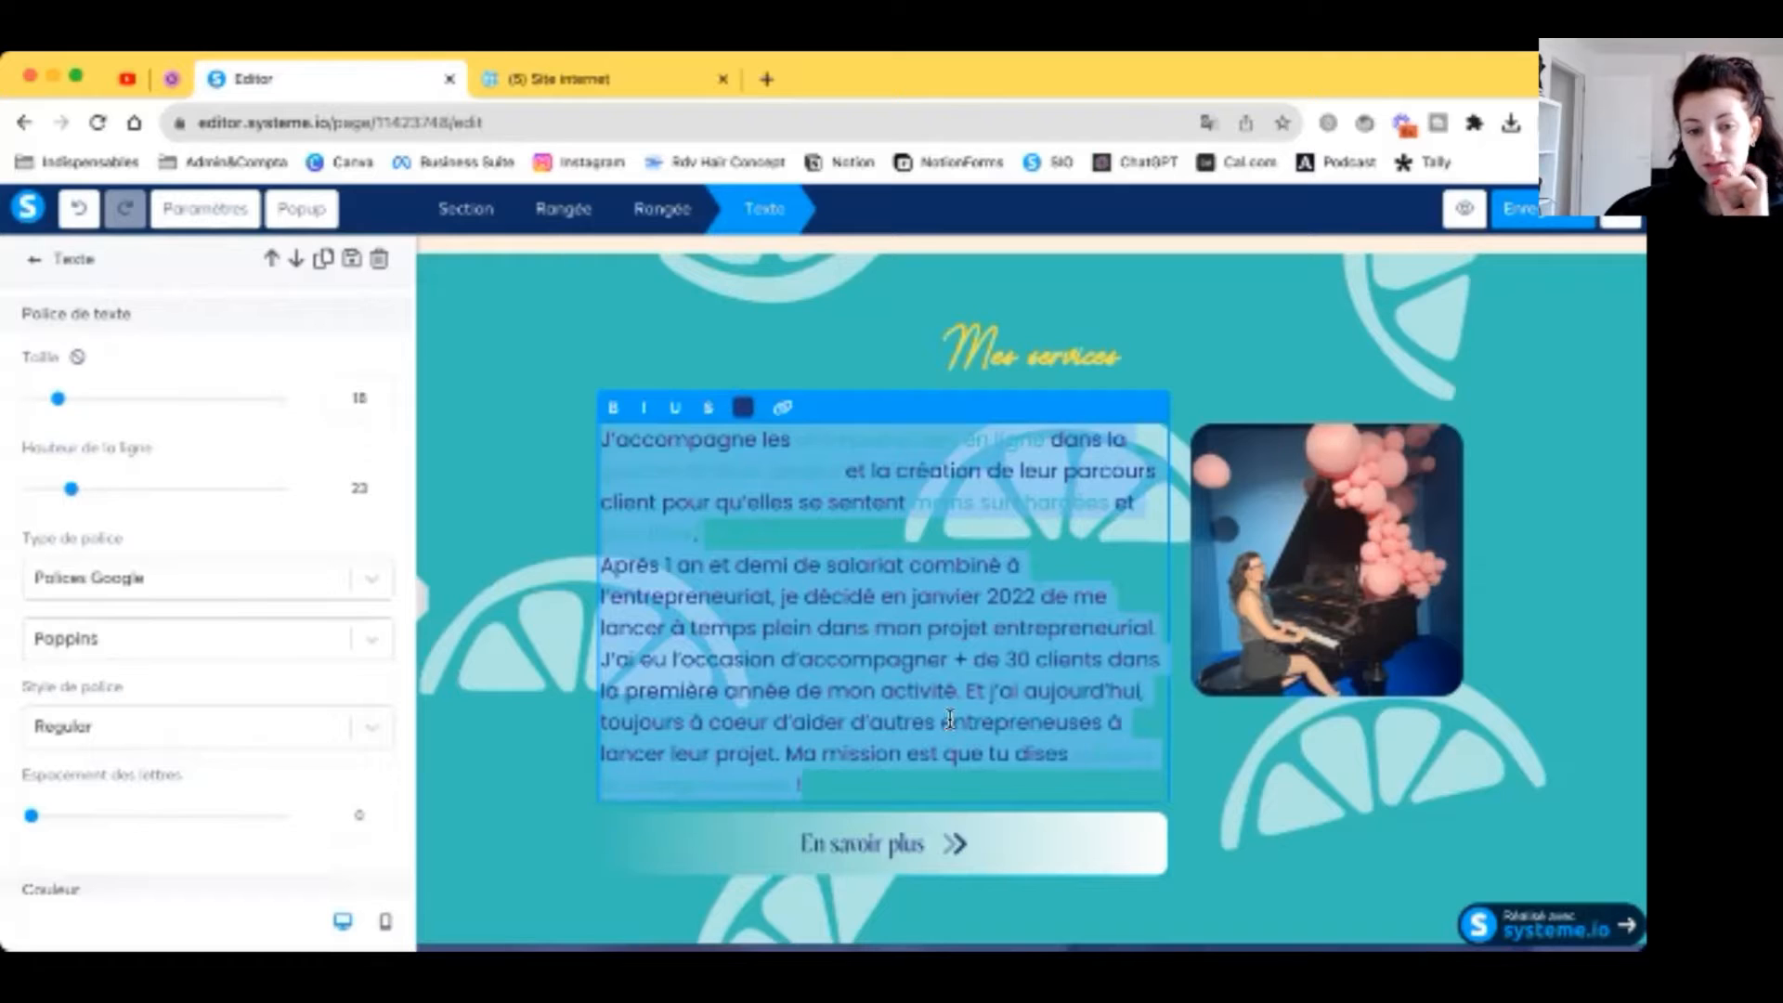
pyautogui.click(742, 407)
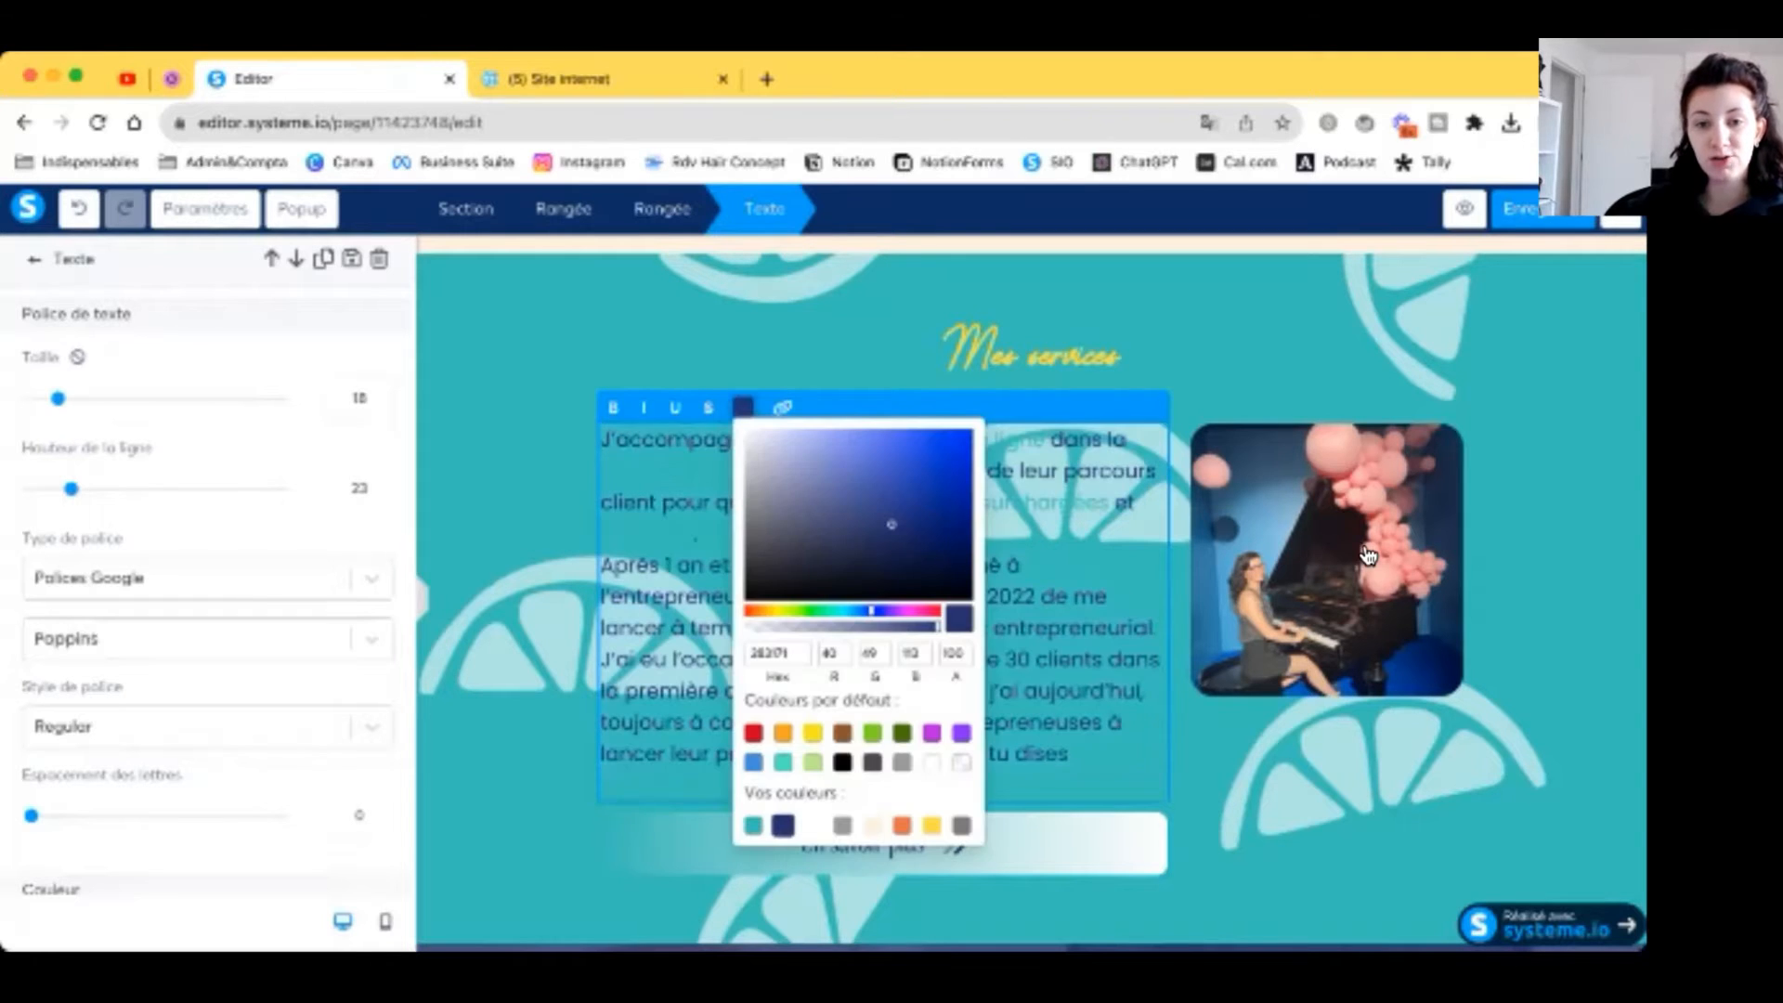
pyautogui.click(1365, 548)
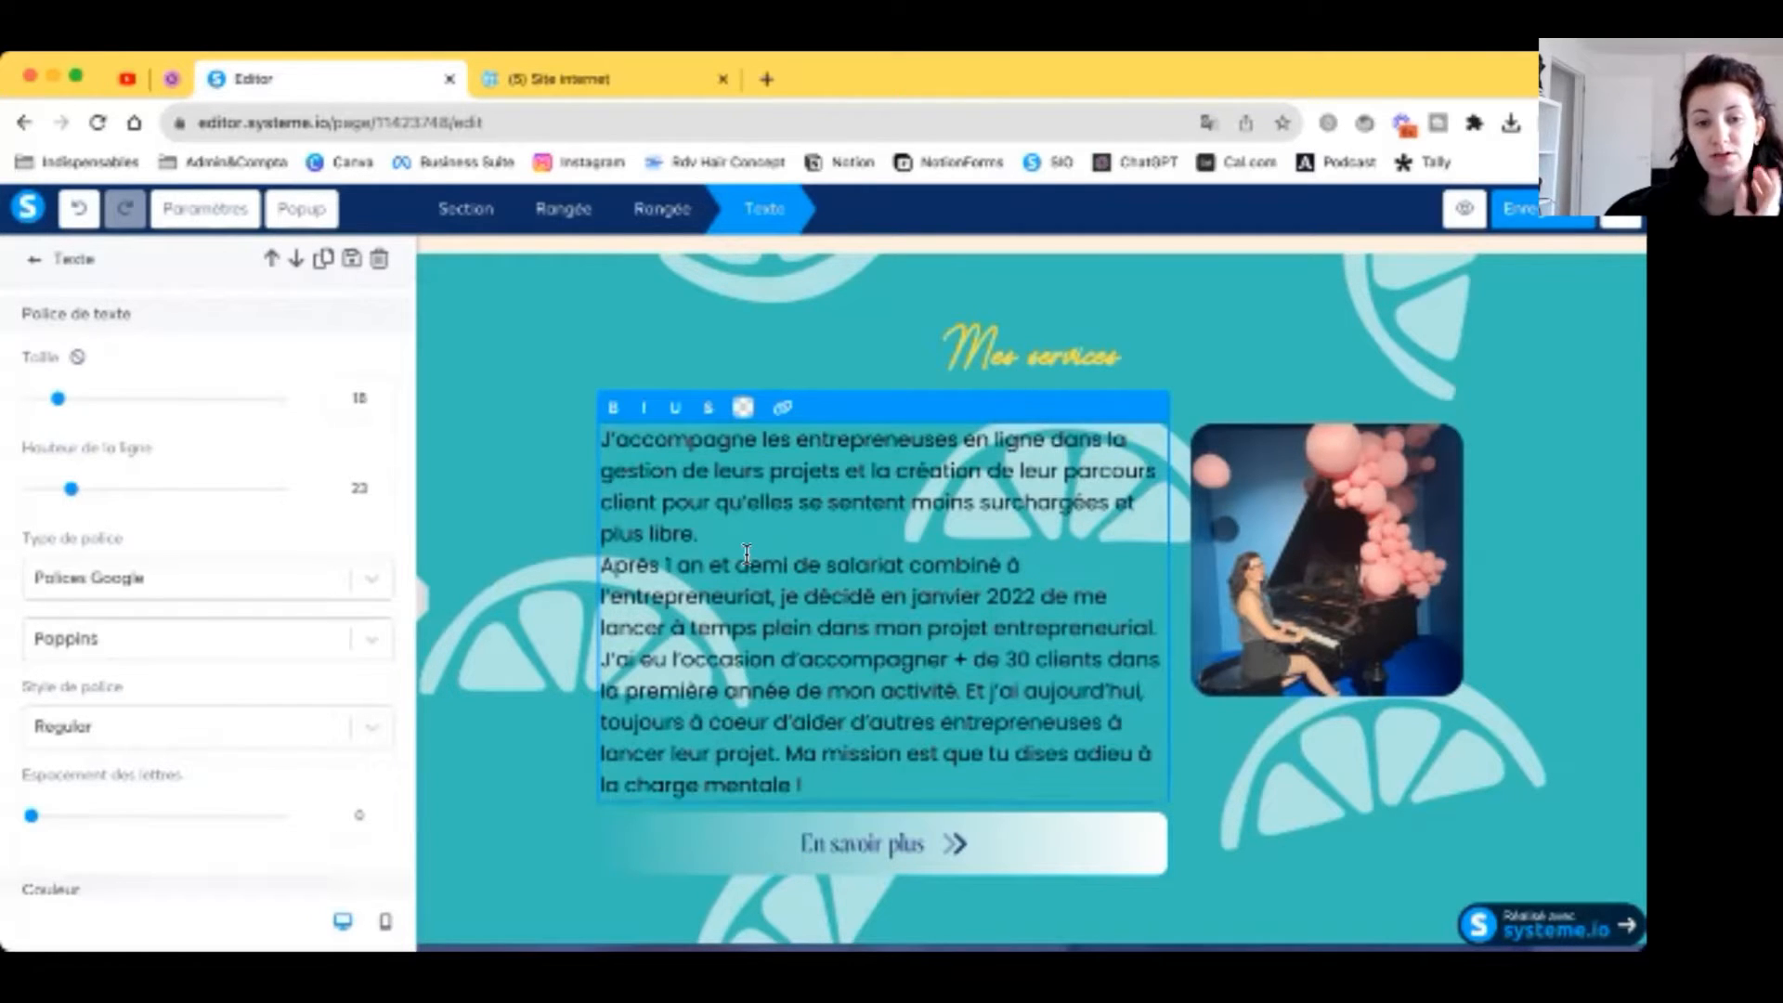
pyautogui.moveTo(610, 428); pyautogui.dragTo(803, 785)
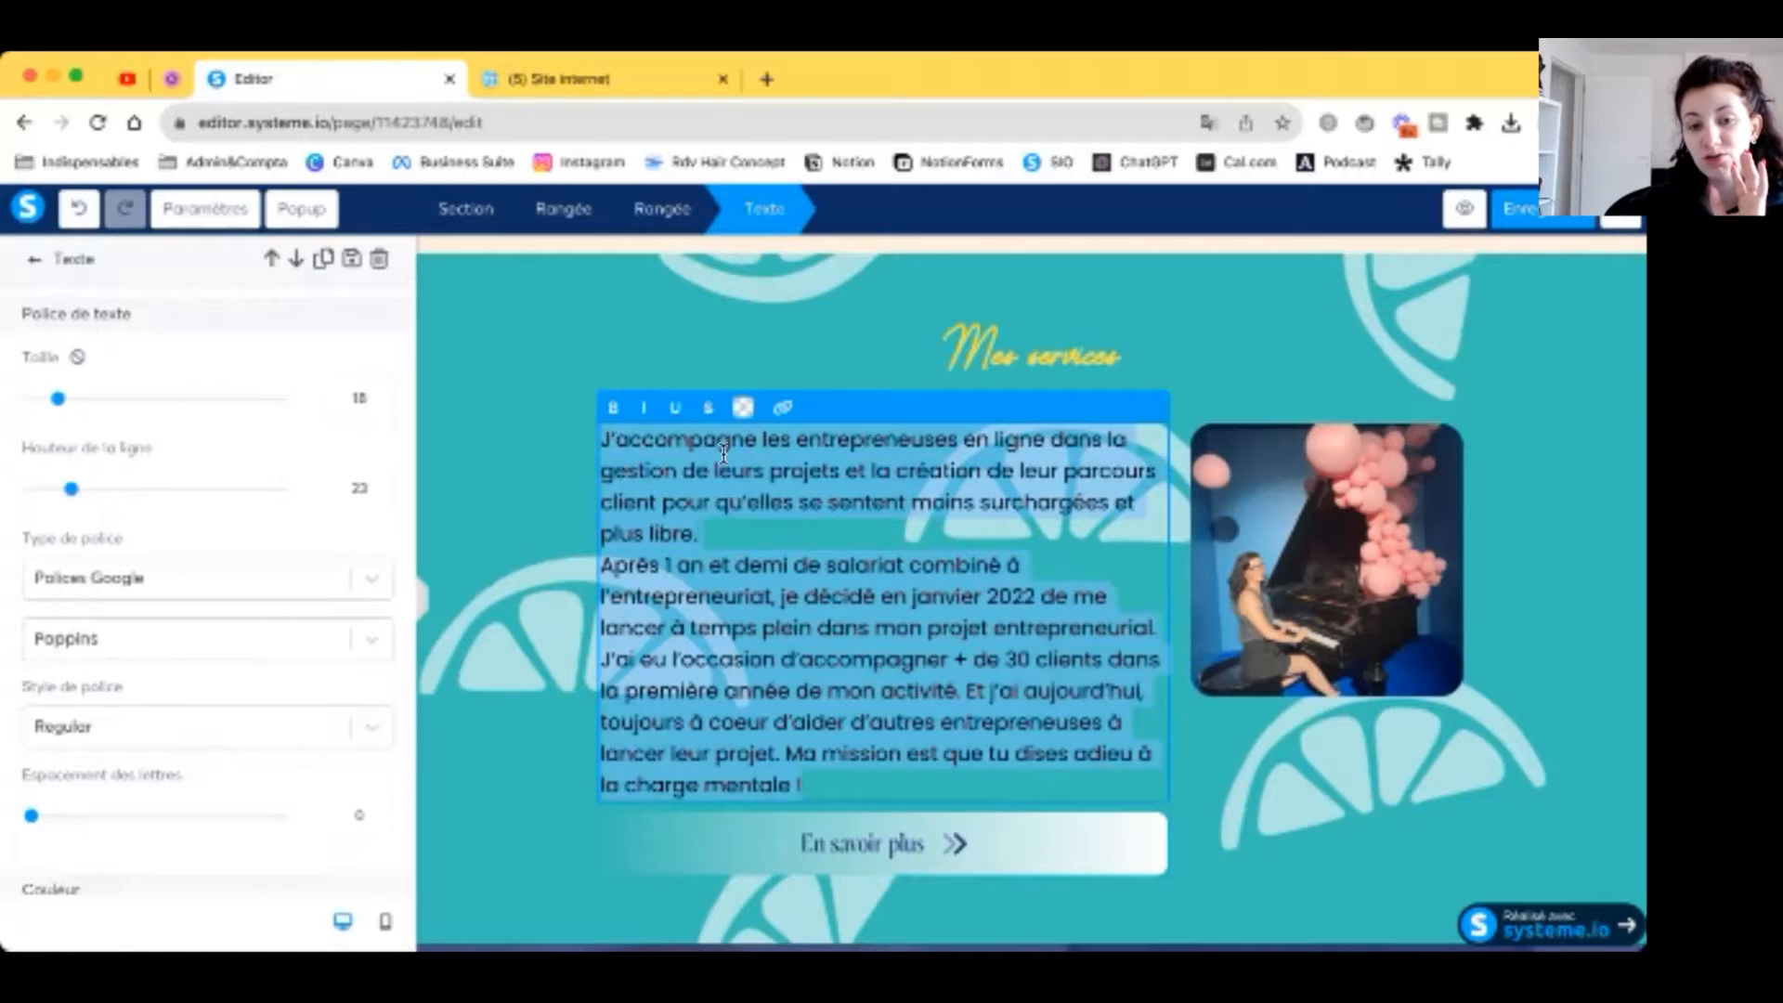
pyautogui.click(743, 406)
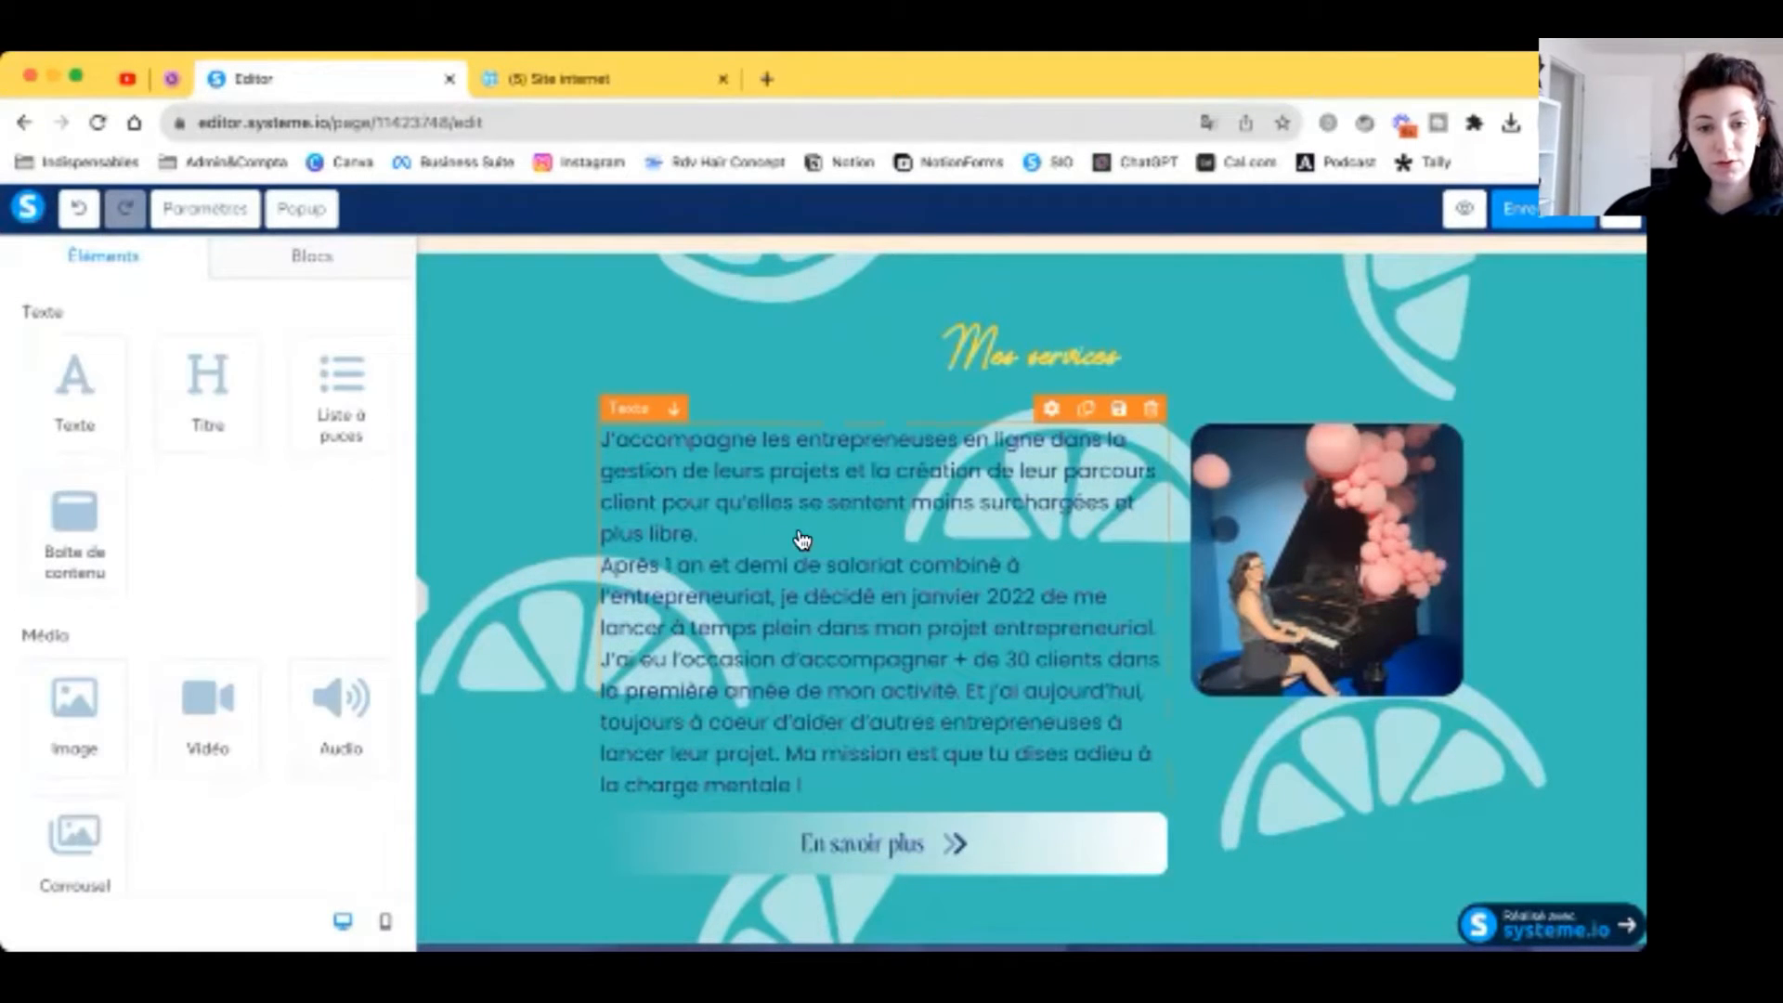
# Step: Add a DarkParadiseBold text block reading 'Online Business Manager' above the paragraph
pyautogui.moveTo(82, 410); pyautogui.dragTo(896, 475)
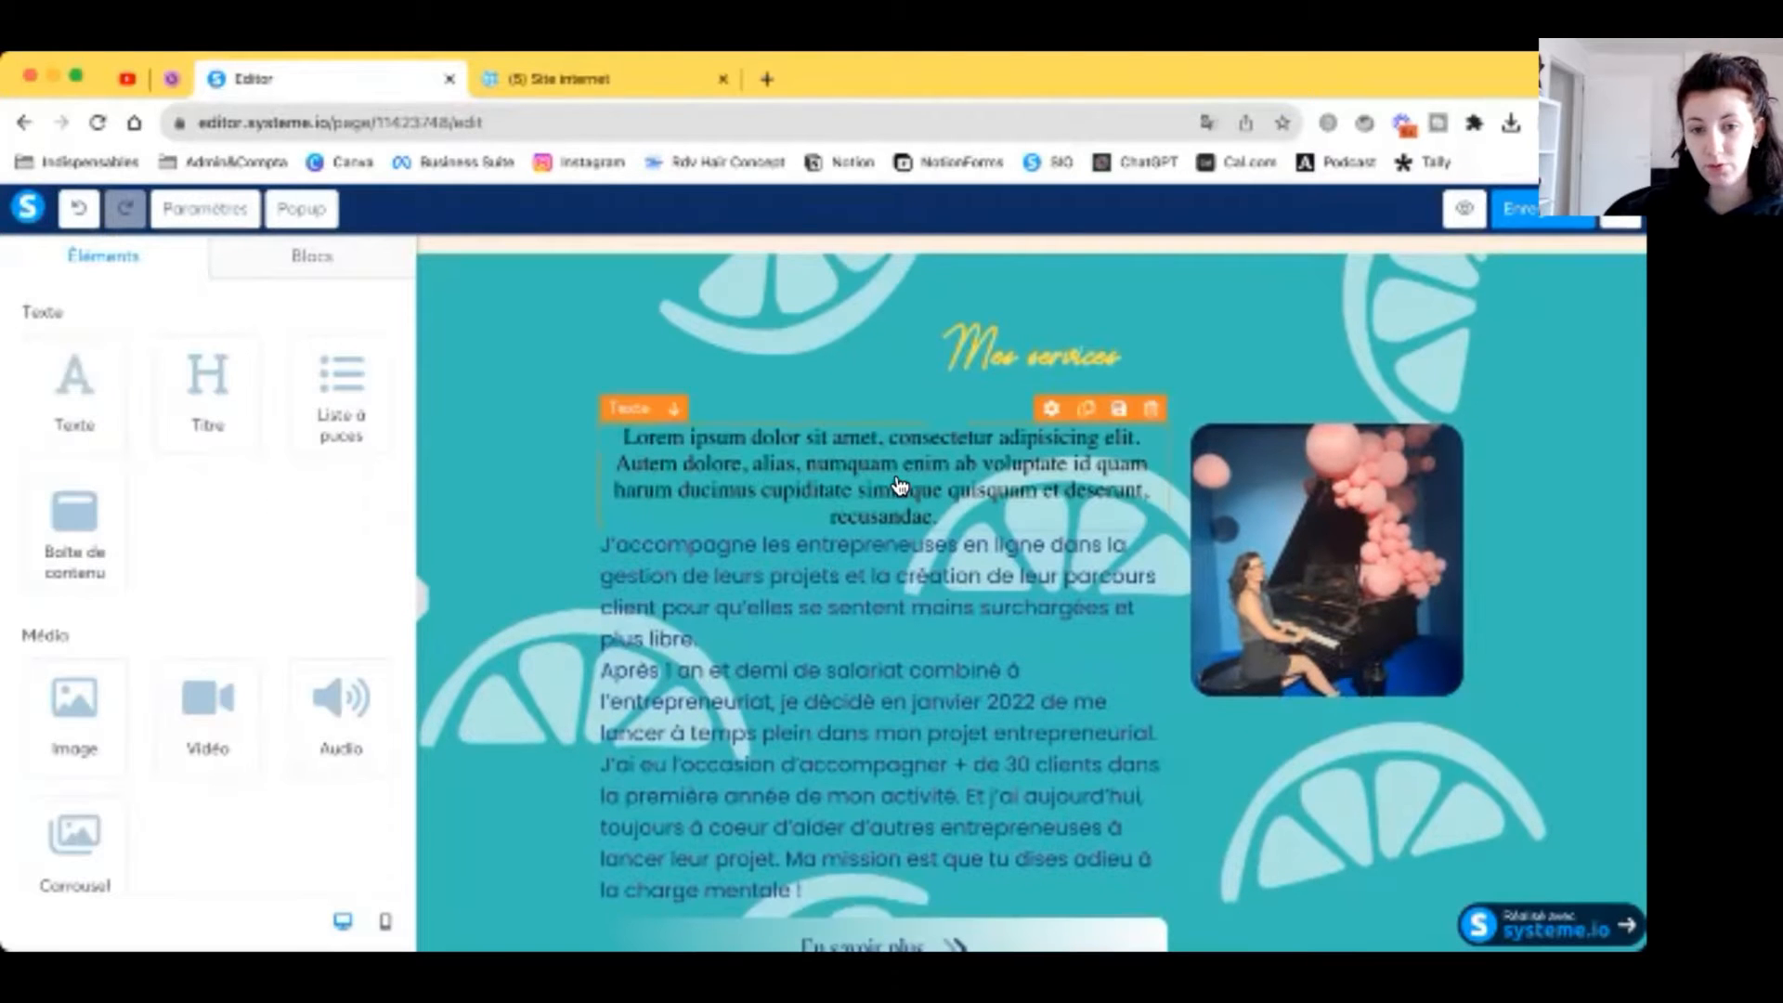
pyautogui.click(896, 474)
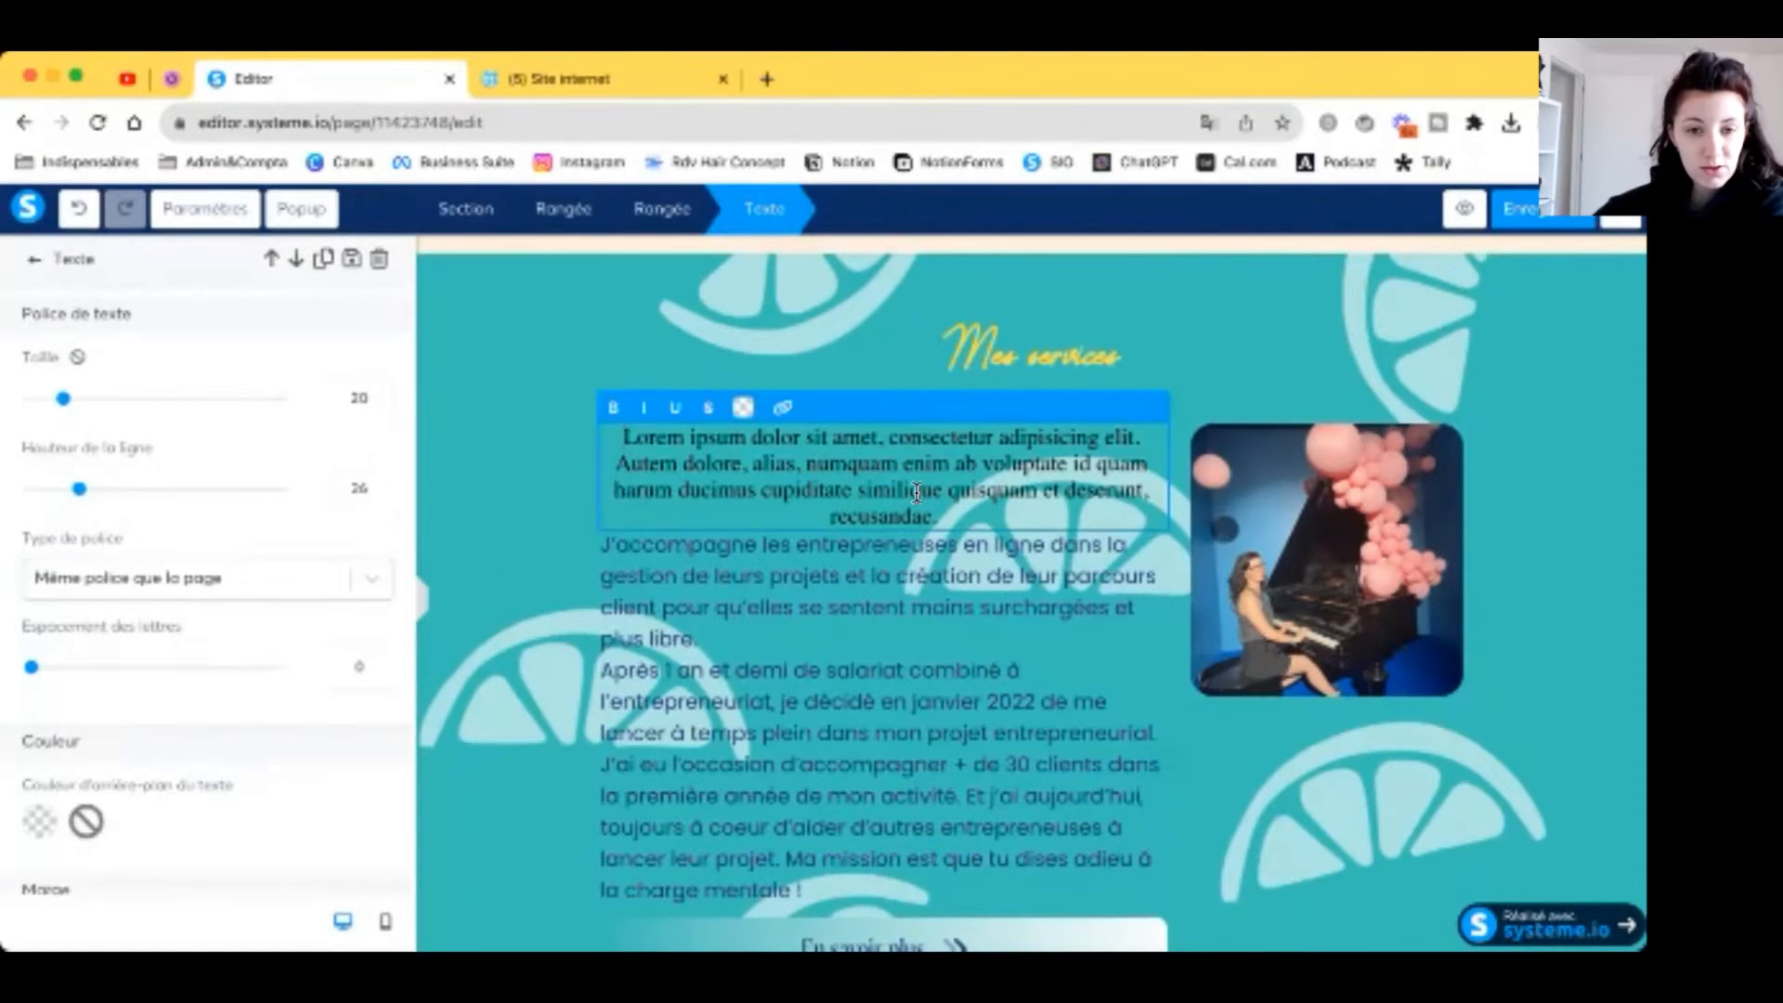
pyautogui.click(174, 638)
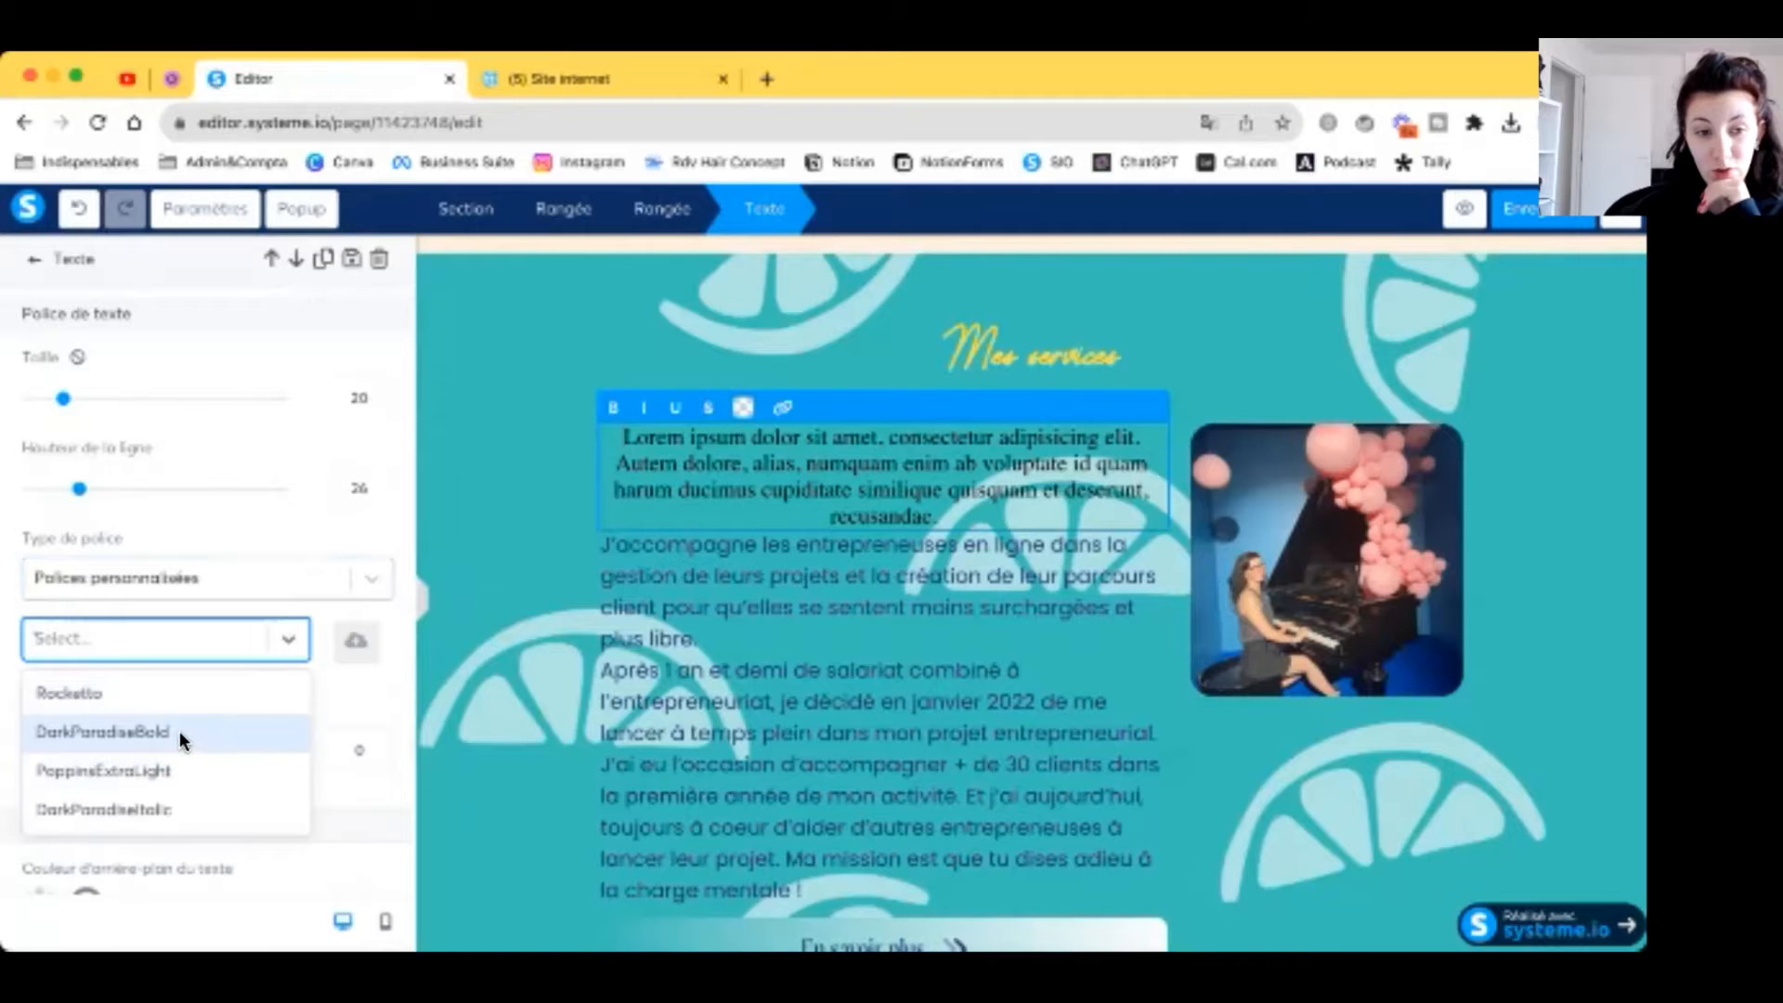
pyautogui.click(180, 732)
pyautogui.write('Onl')
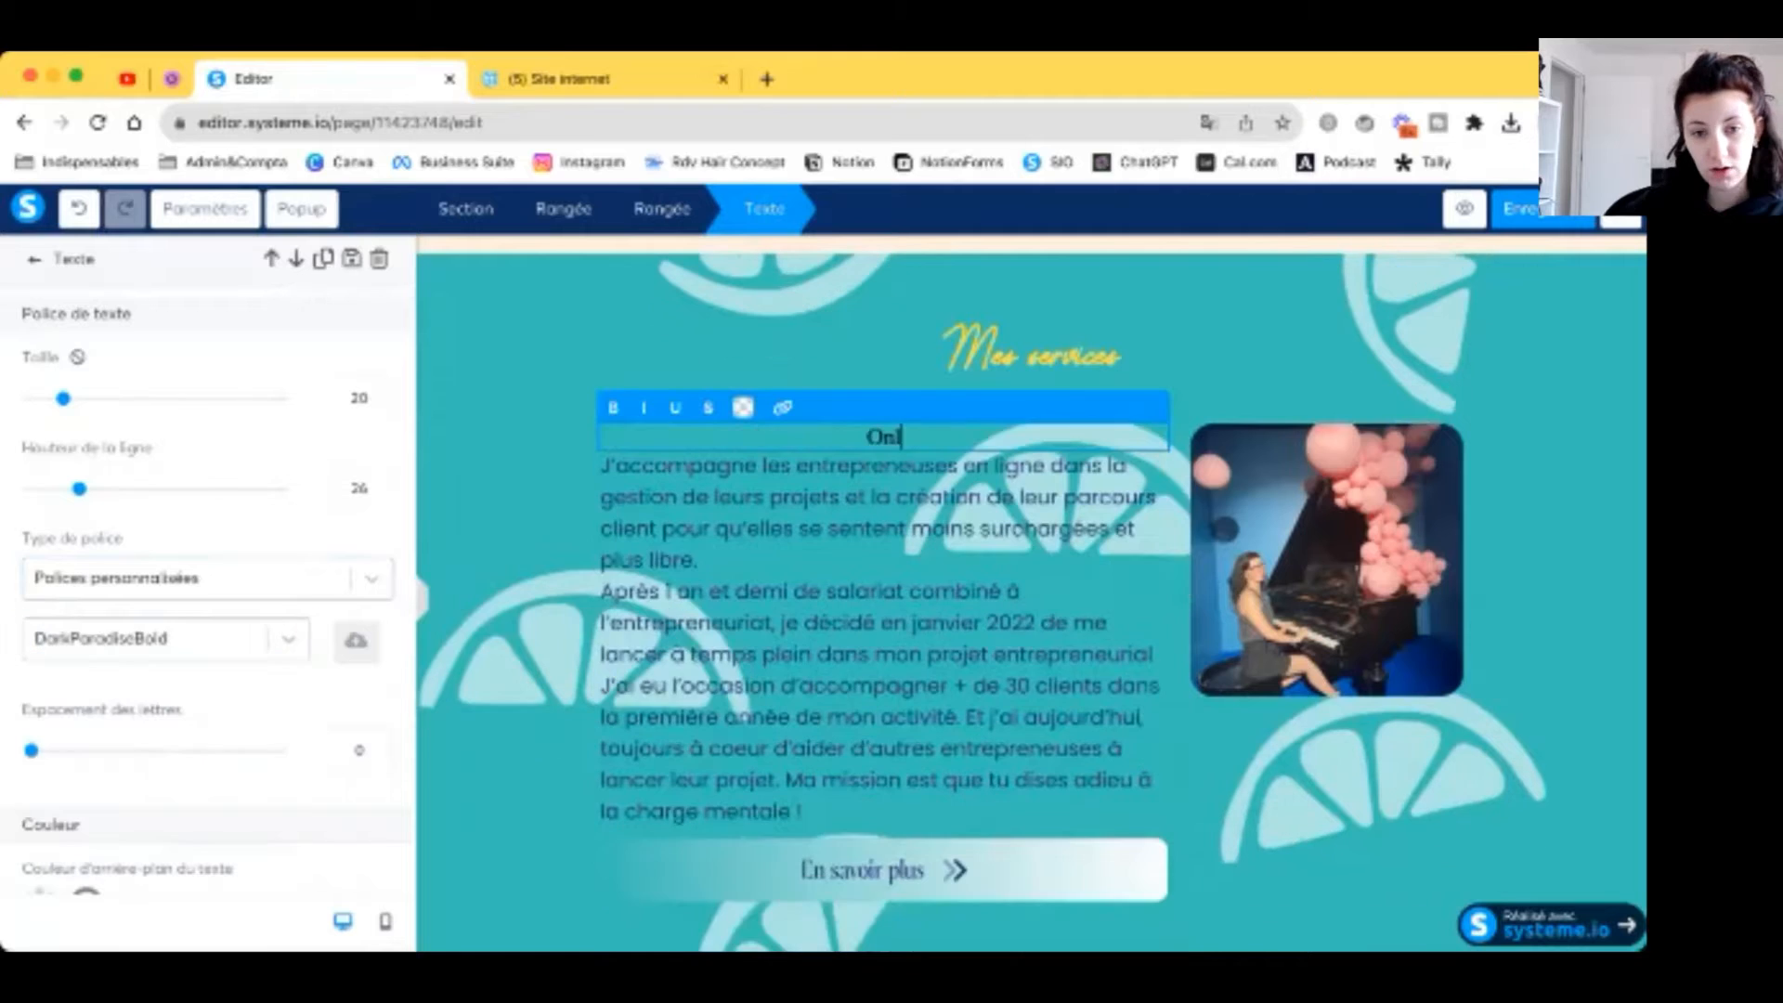
pyautogui.write('ine Business M')
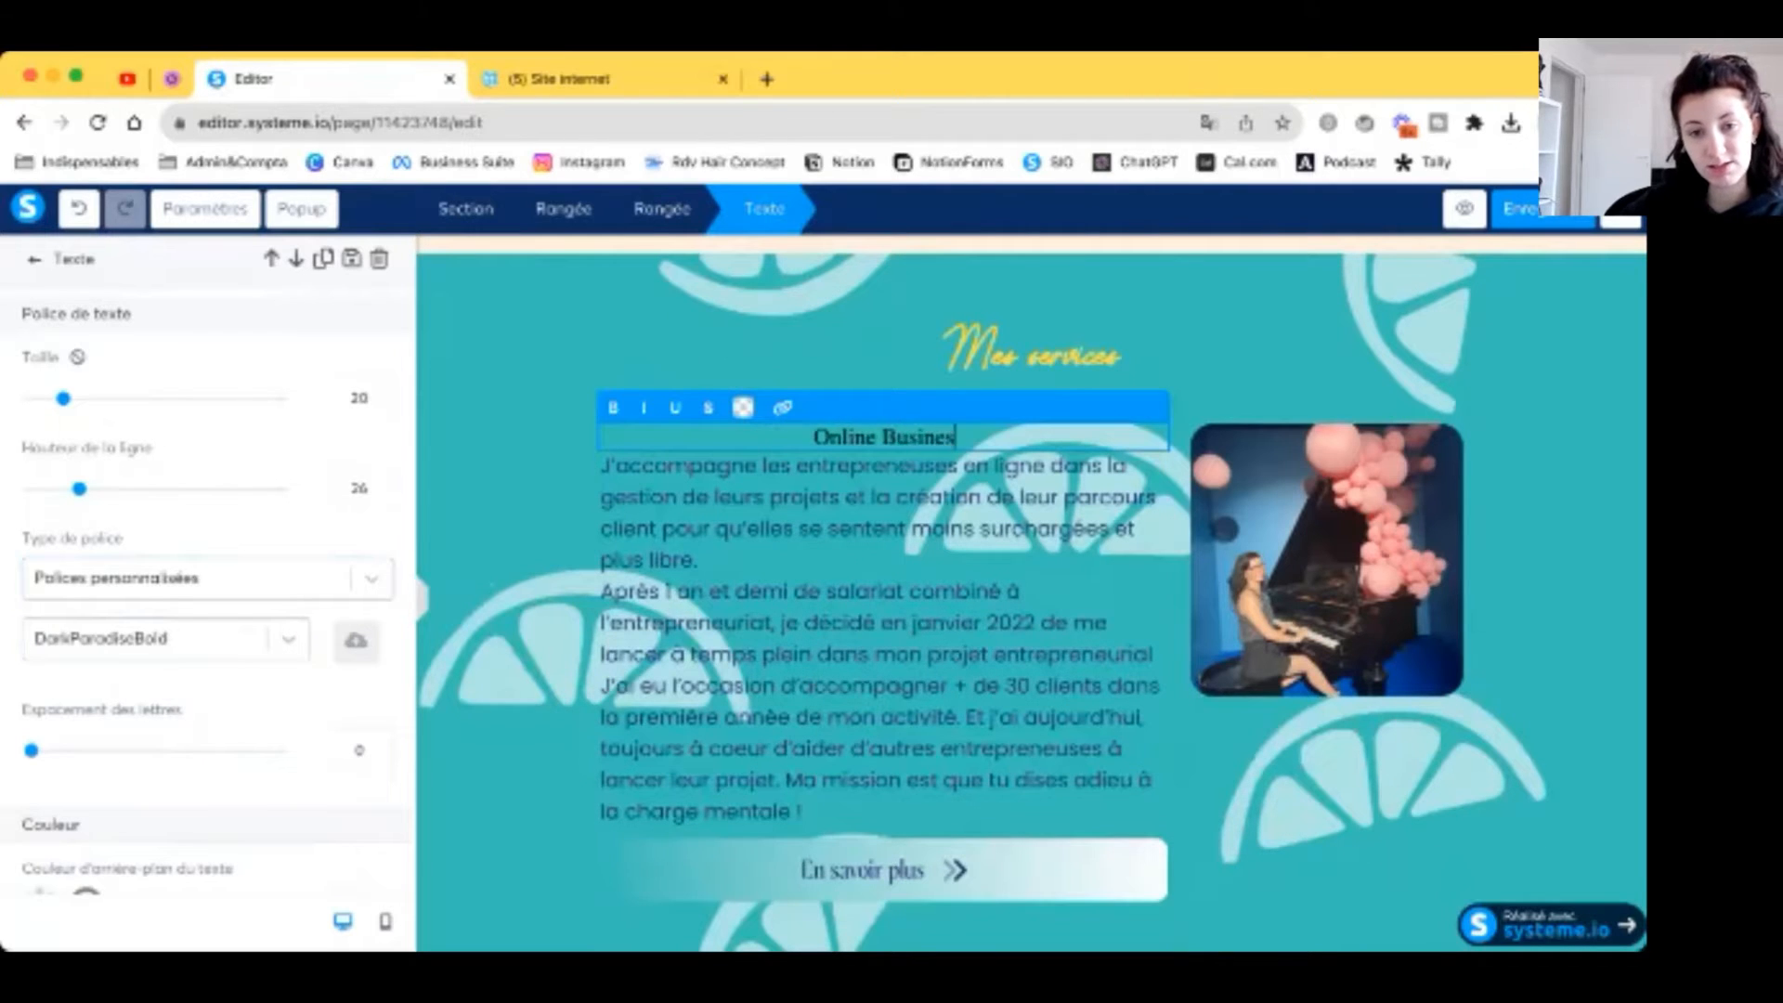
pyautogui.write('anager')
# Step: Replace the service photo and copy the OBM description from the Notion plan
pyautogui.click(1300, 548)
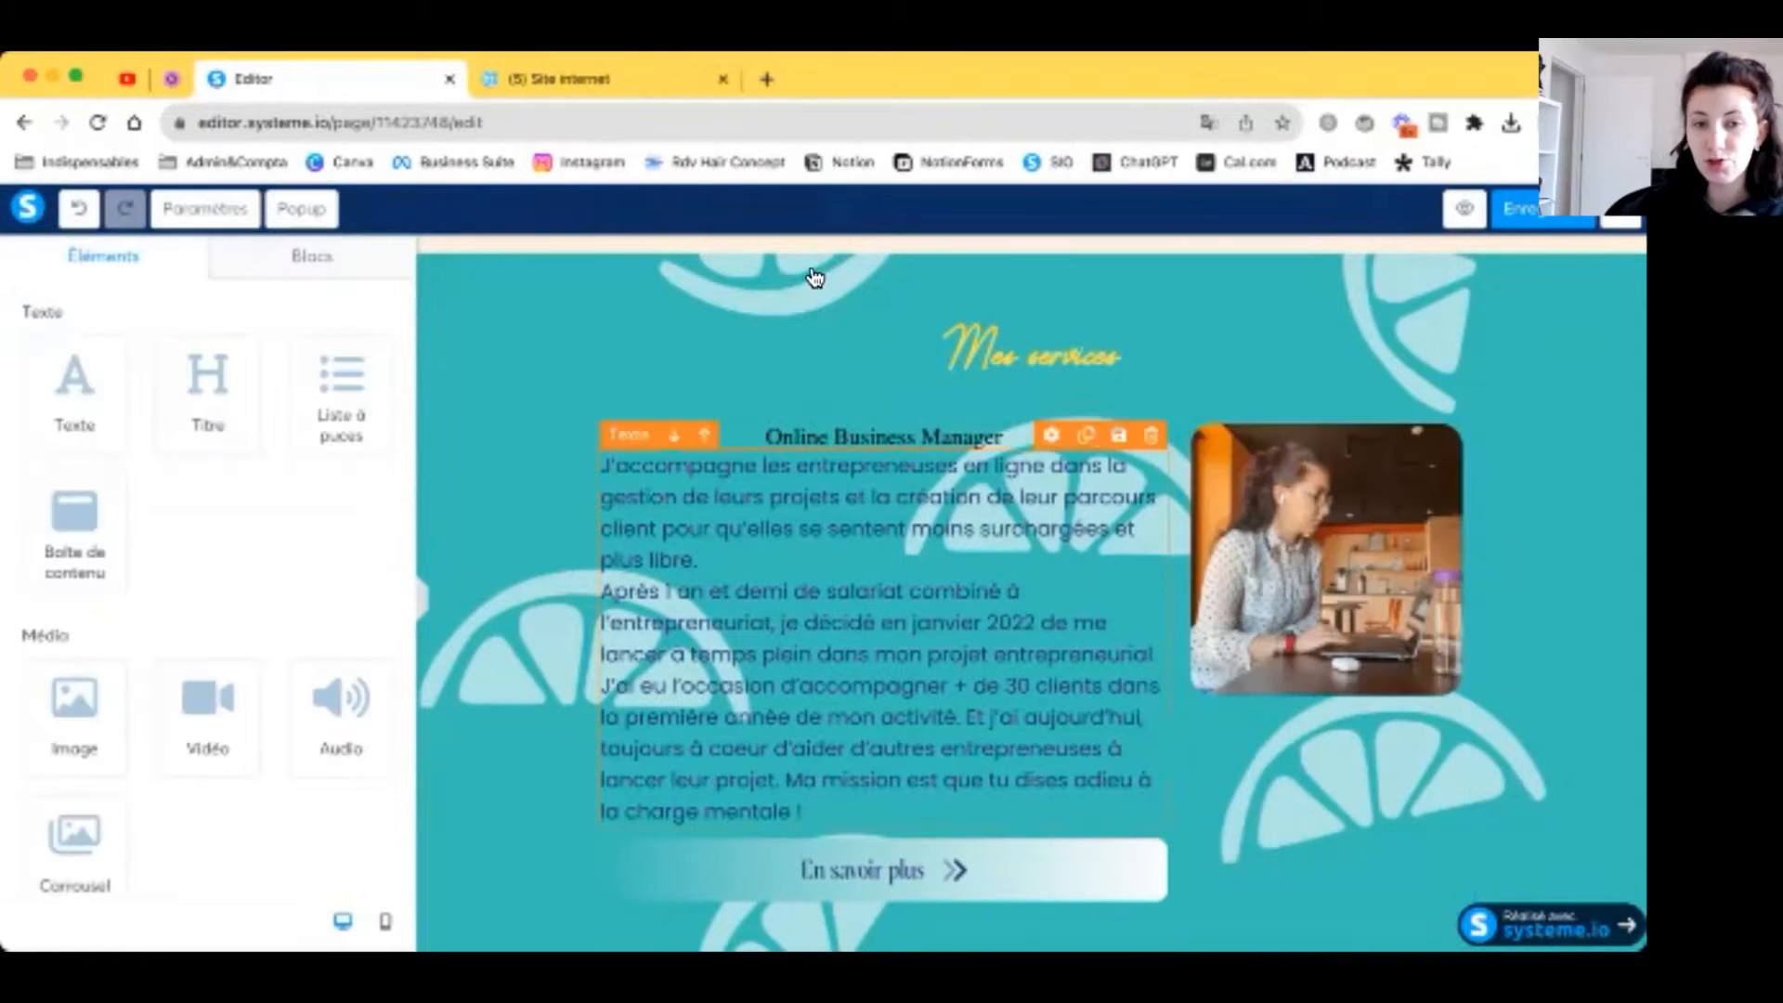
pyautogui.click(588, 87)
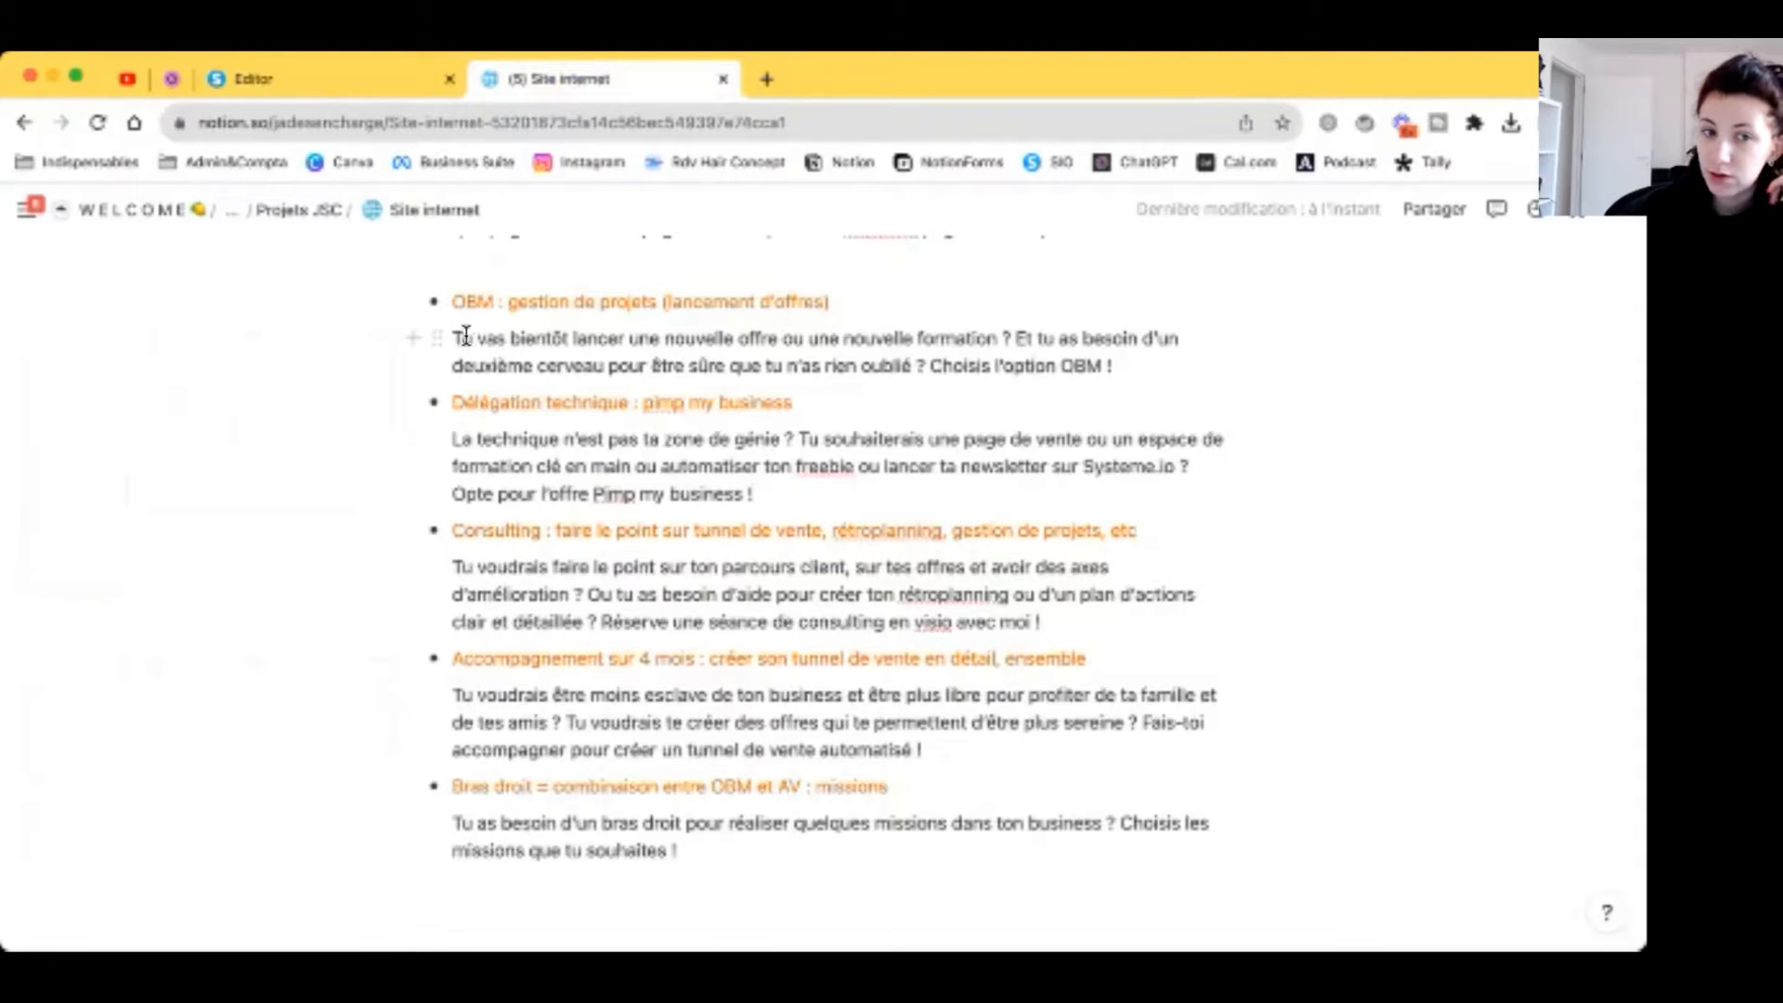
pyautogui.moveTo(455, 339); pyautogui.dragTo(1080, 364)
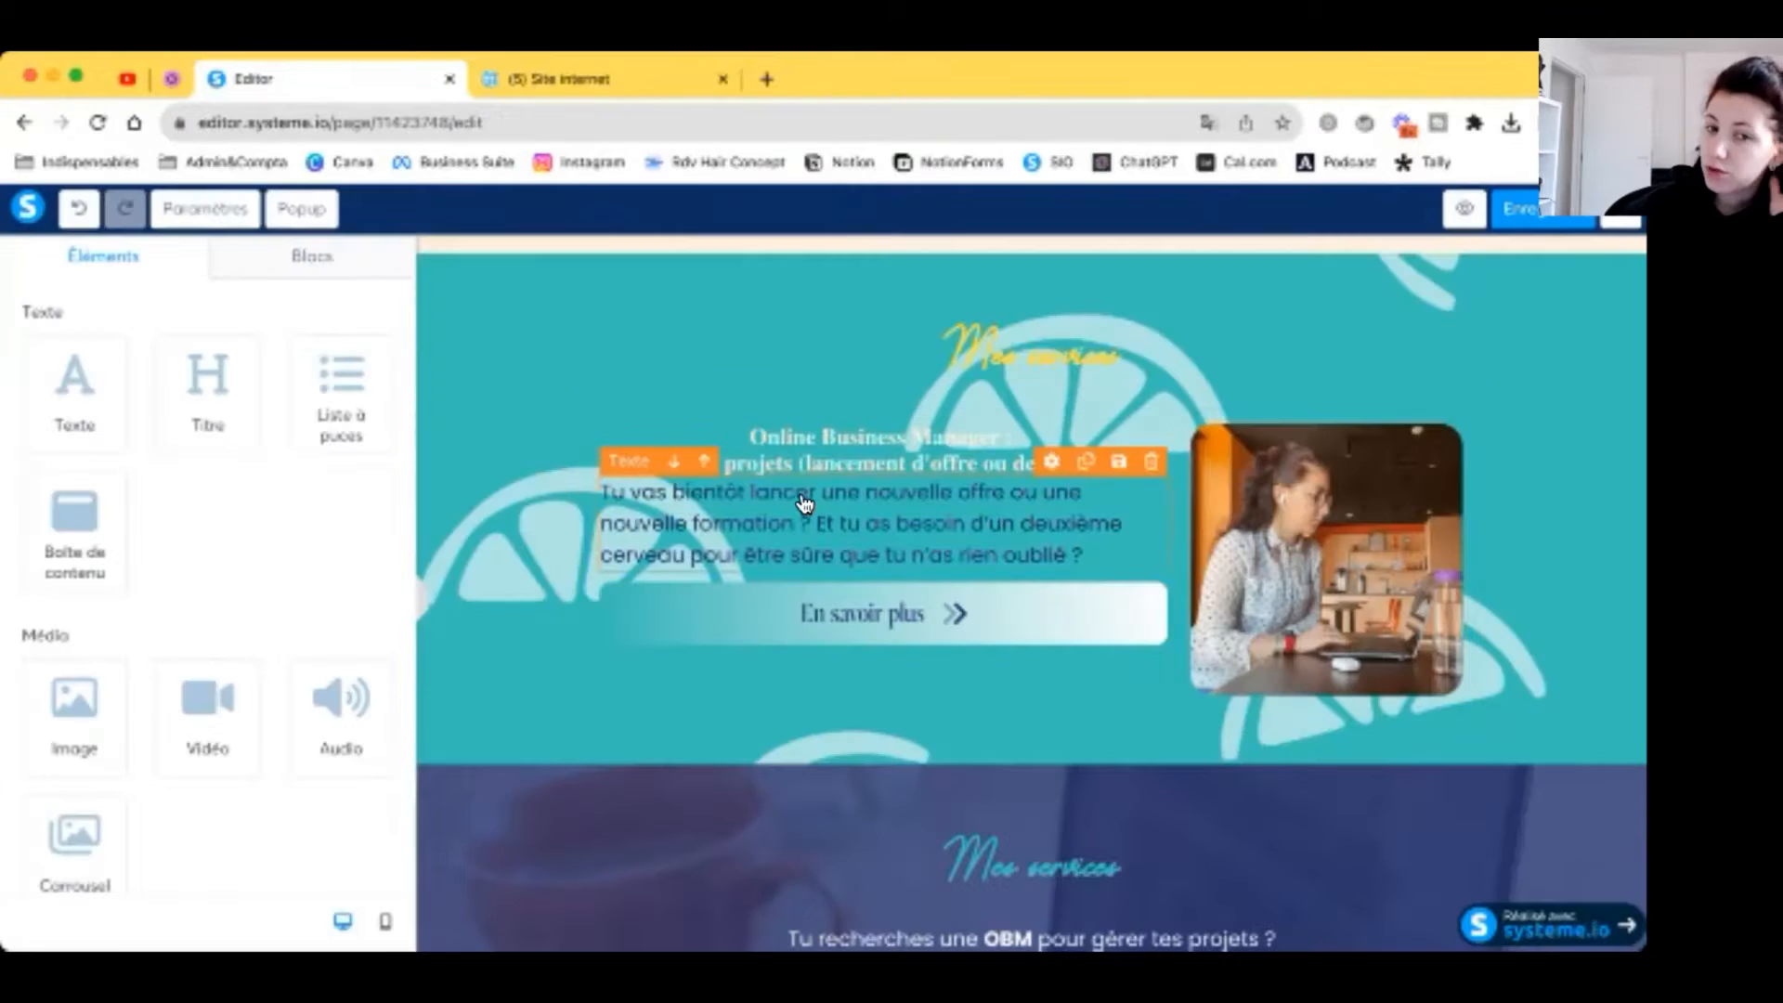
# Step: Enlarge the OBM heading text to size 25
pyautogui.click(1022, 447)
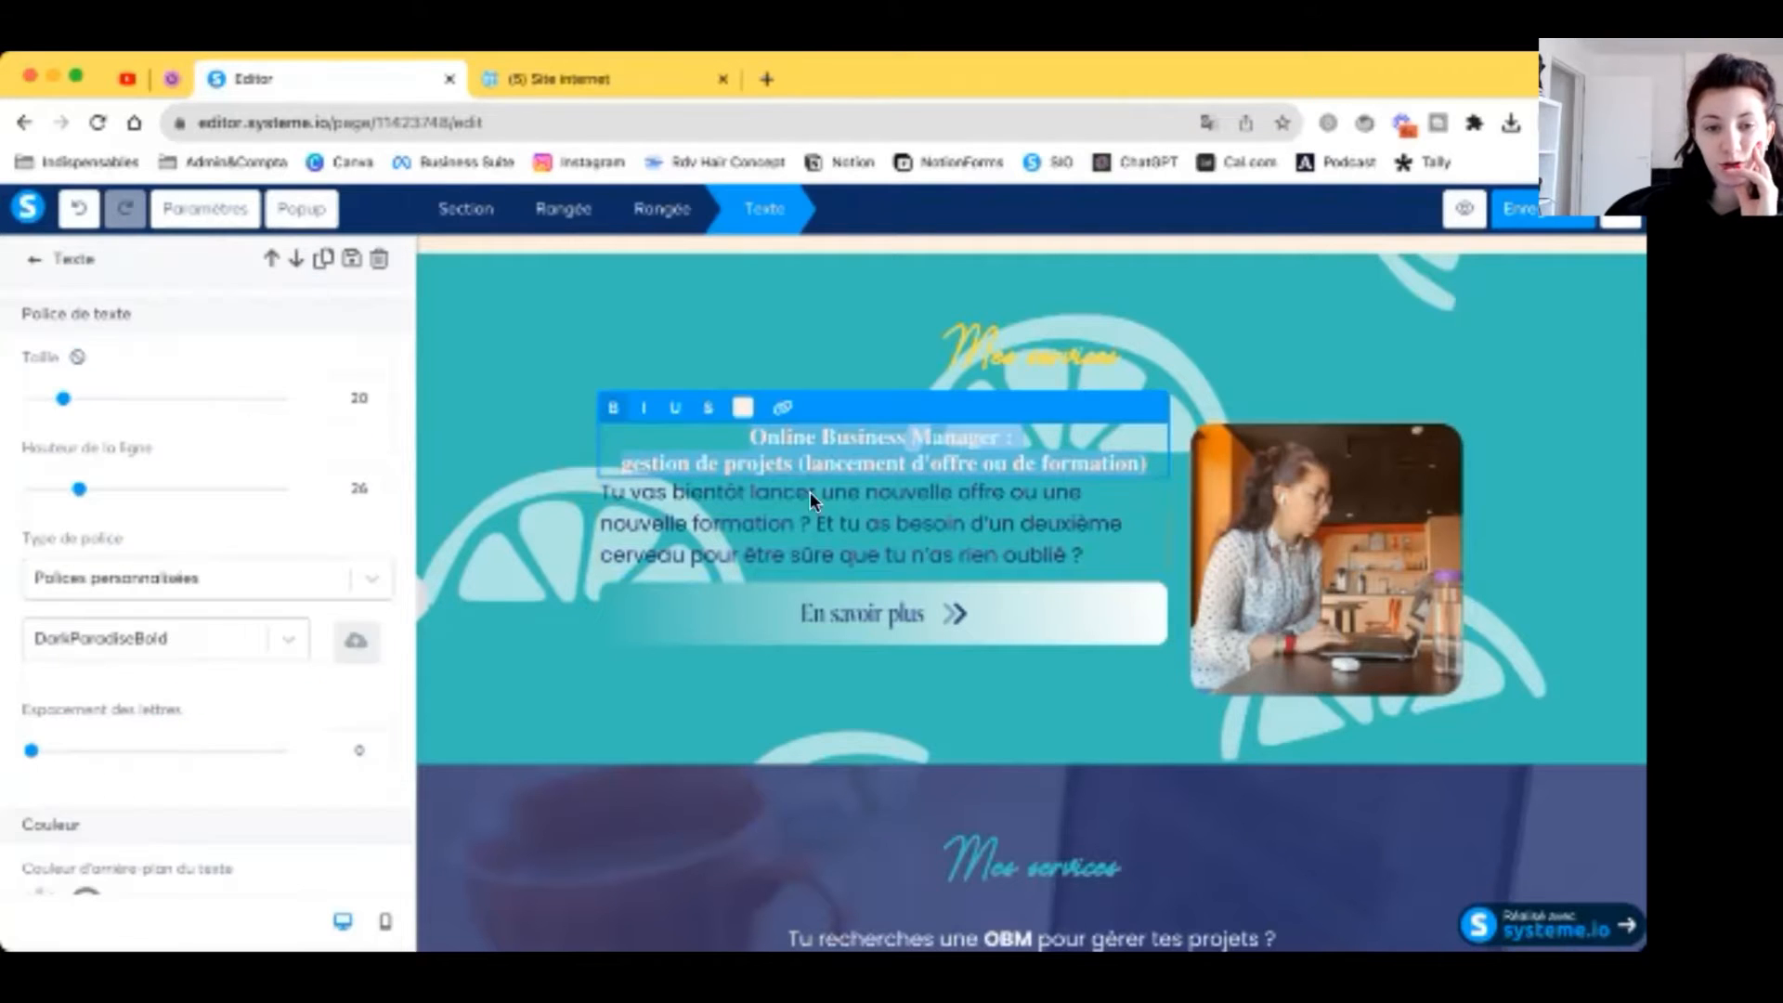
pyautogui.click(375, 395)
pyautogui.click(376, 395)
pyautogui.click(375, 394)
pyautogui.click(375, 395)
pyautogui.click(375, 395)
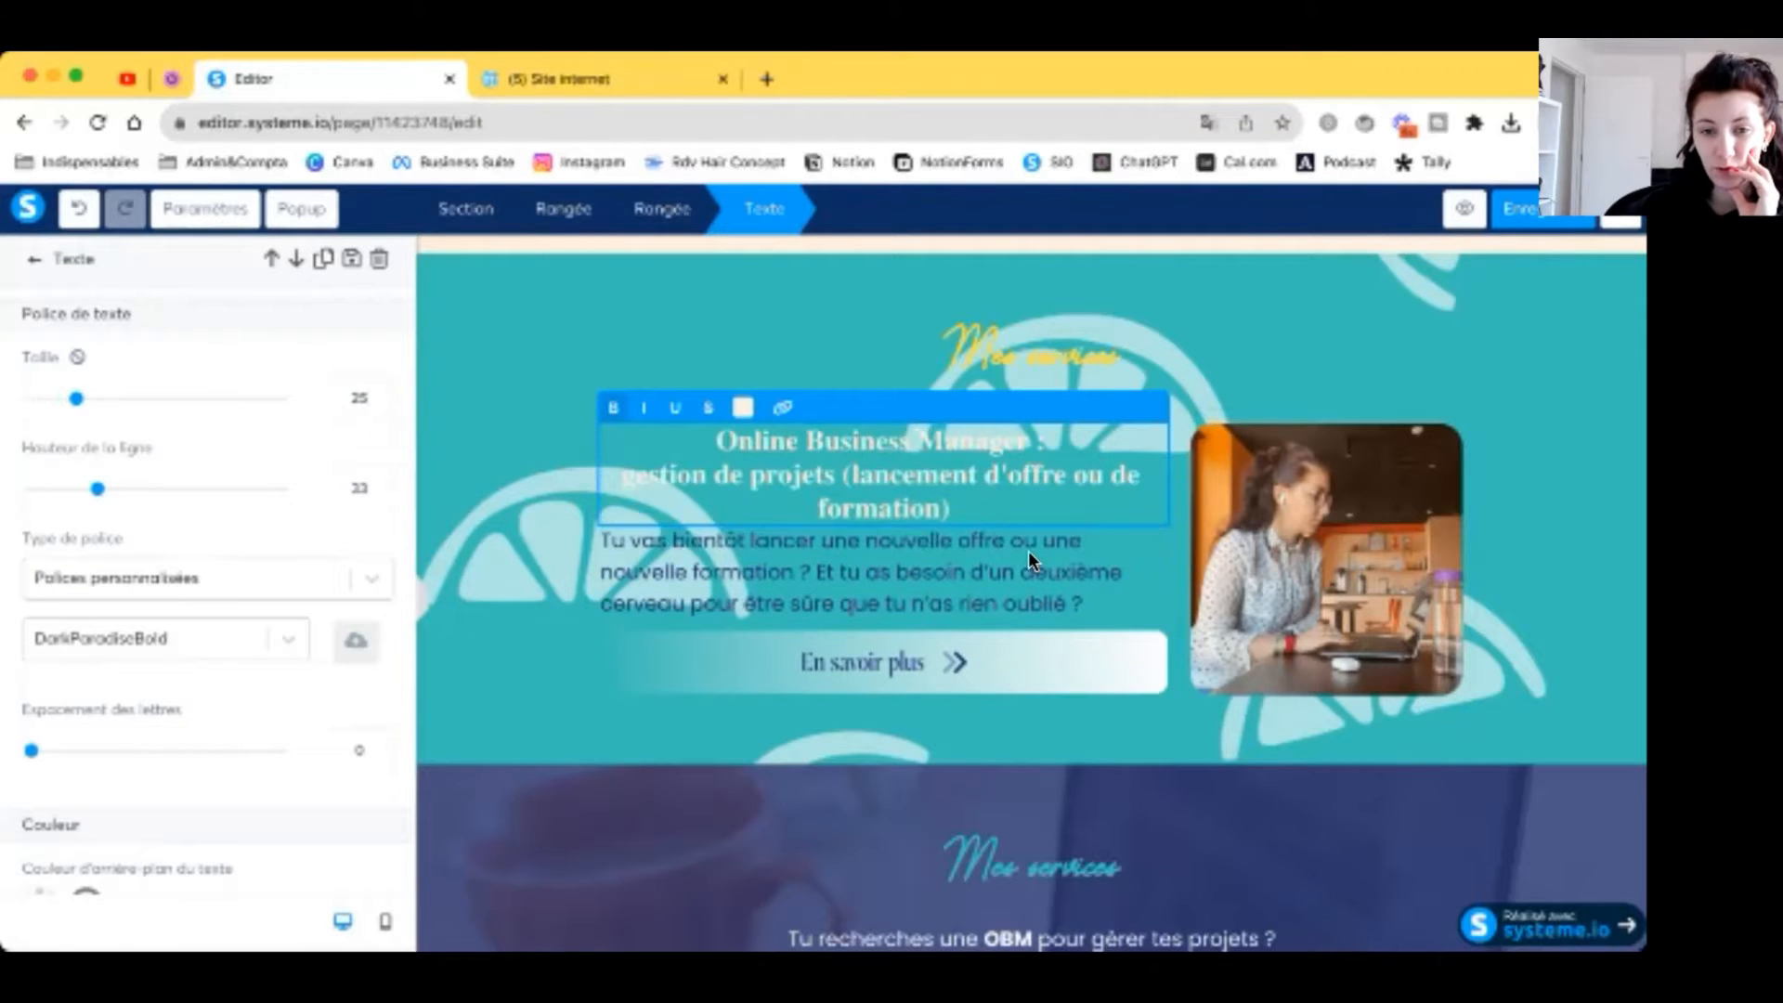
pyautogui.click(1029, 552)
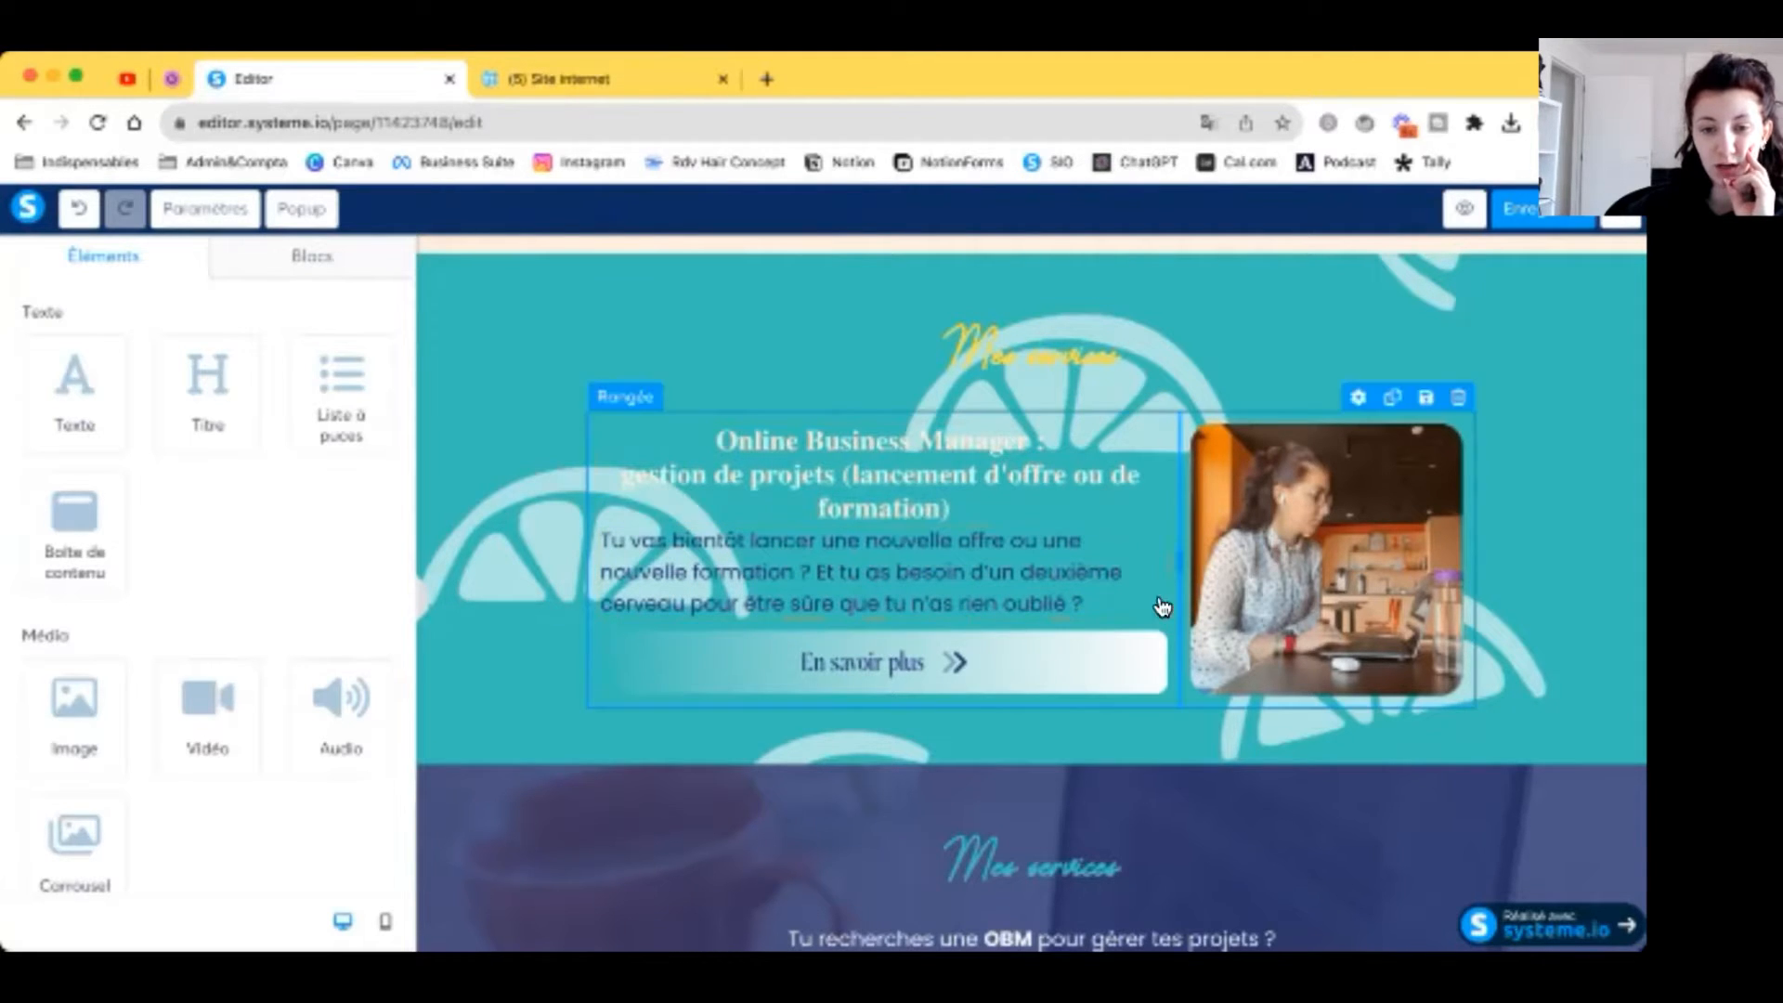
# Step: Change the En savoir plus button label to 'Opte pour l'option OBM'
pyautogui.click(960, 660)
pyautogui.scroll(-7, 92, 374)
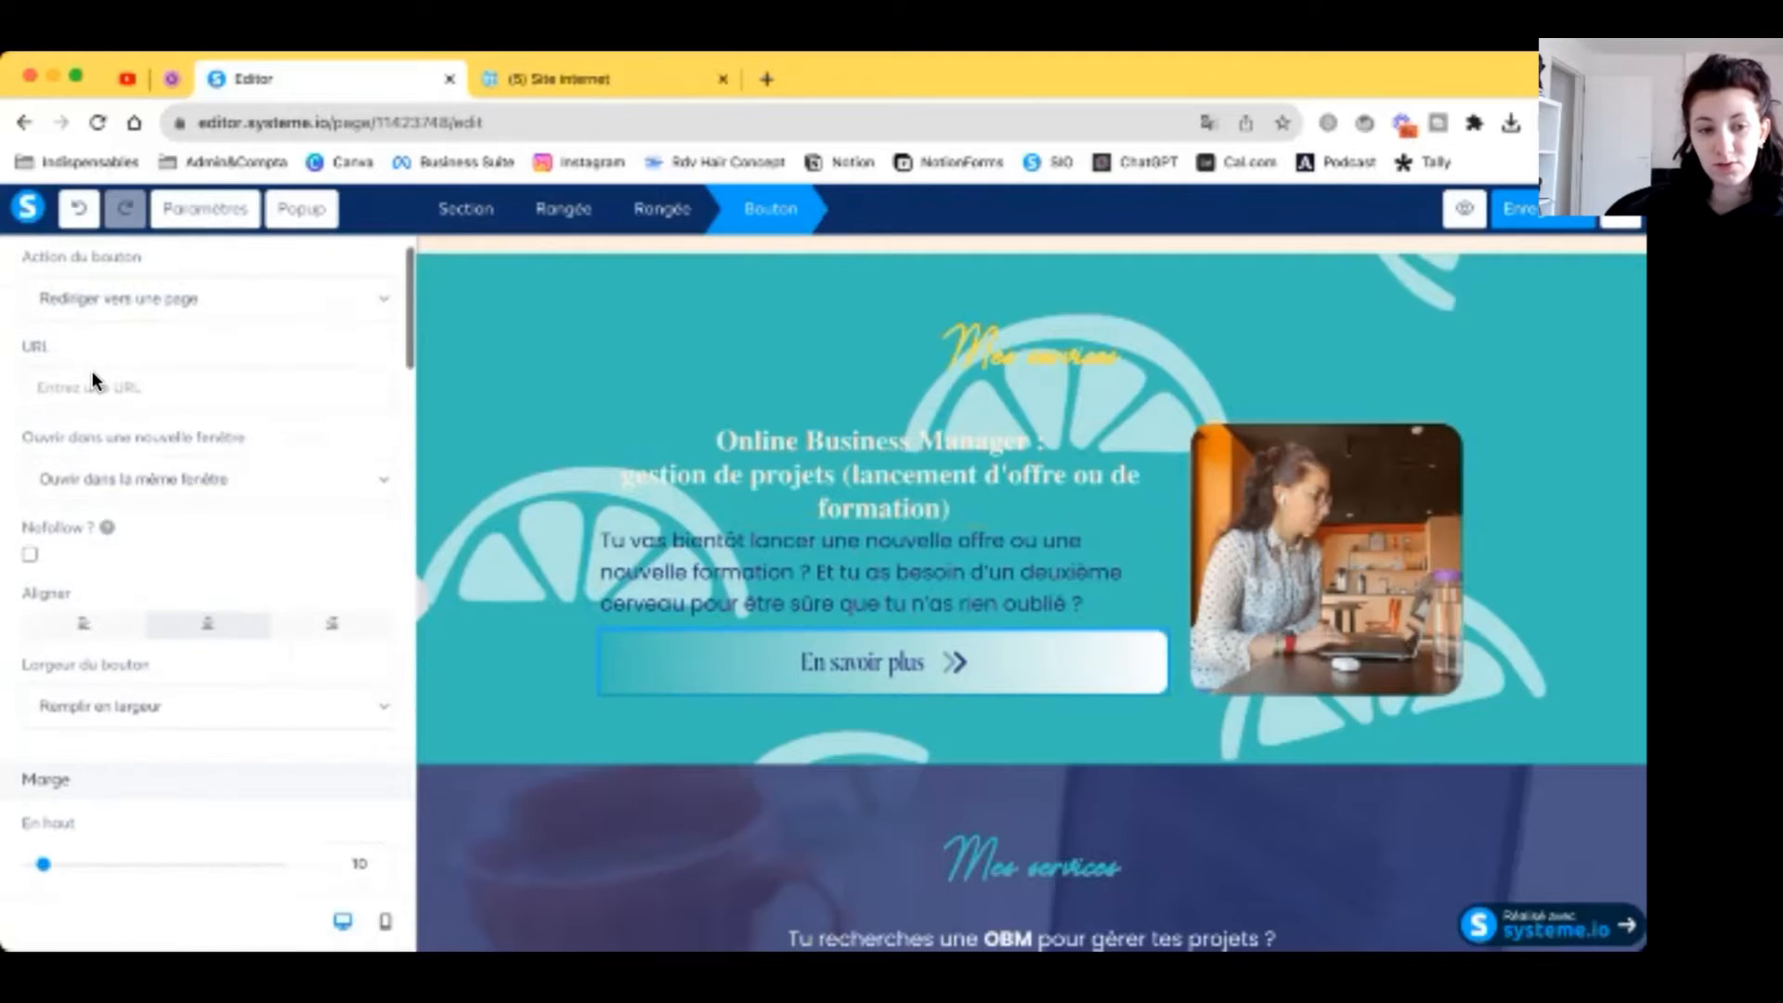
pyautogui.scroll(-2, 91, 373)
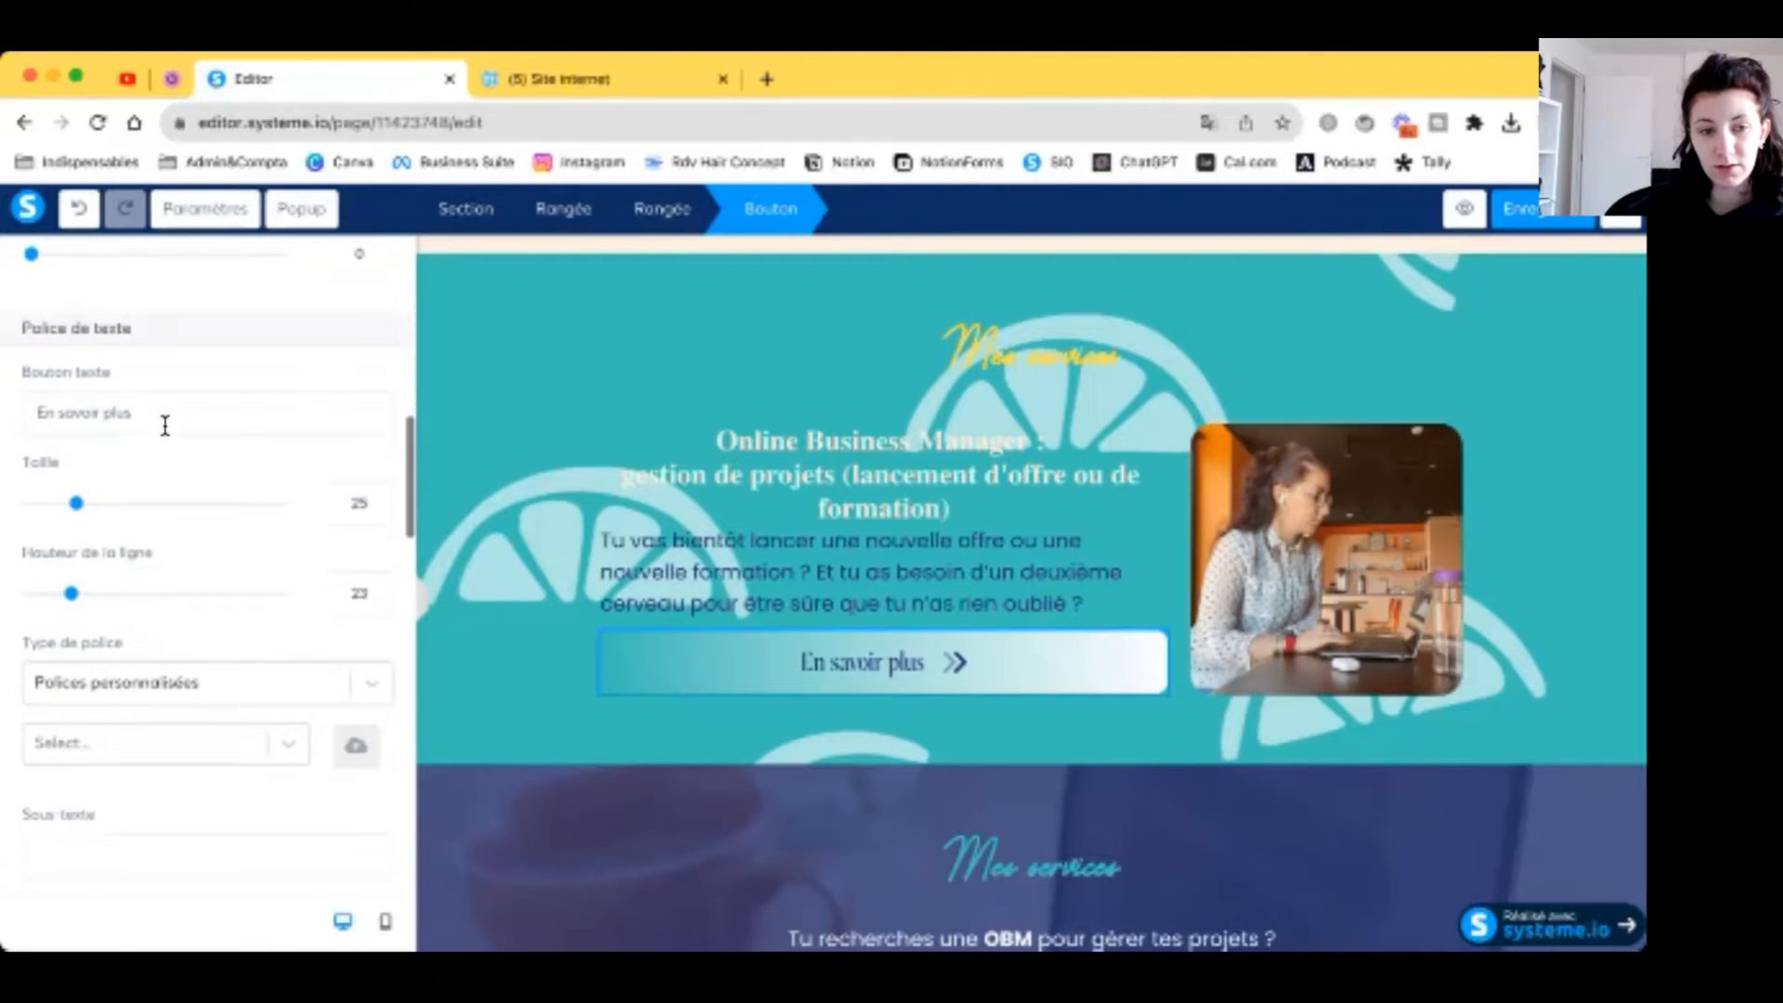
pyautogui.tripleClick(164, 410)
pyautogui.write("Opte pour l'opt")
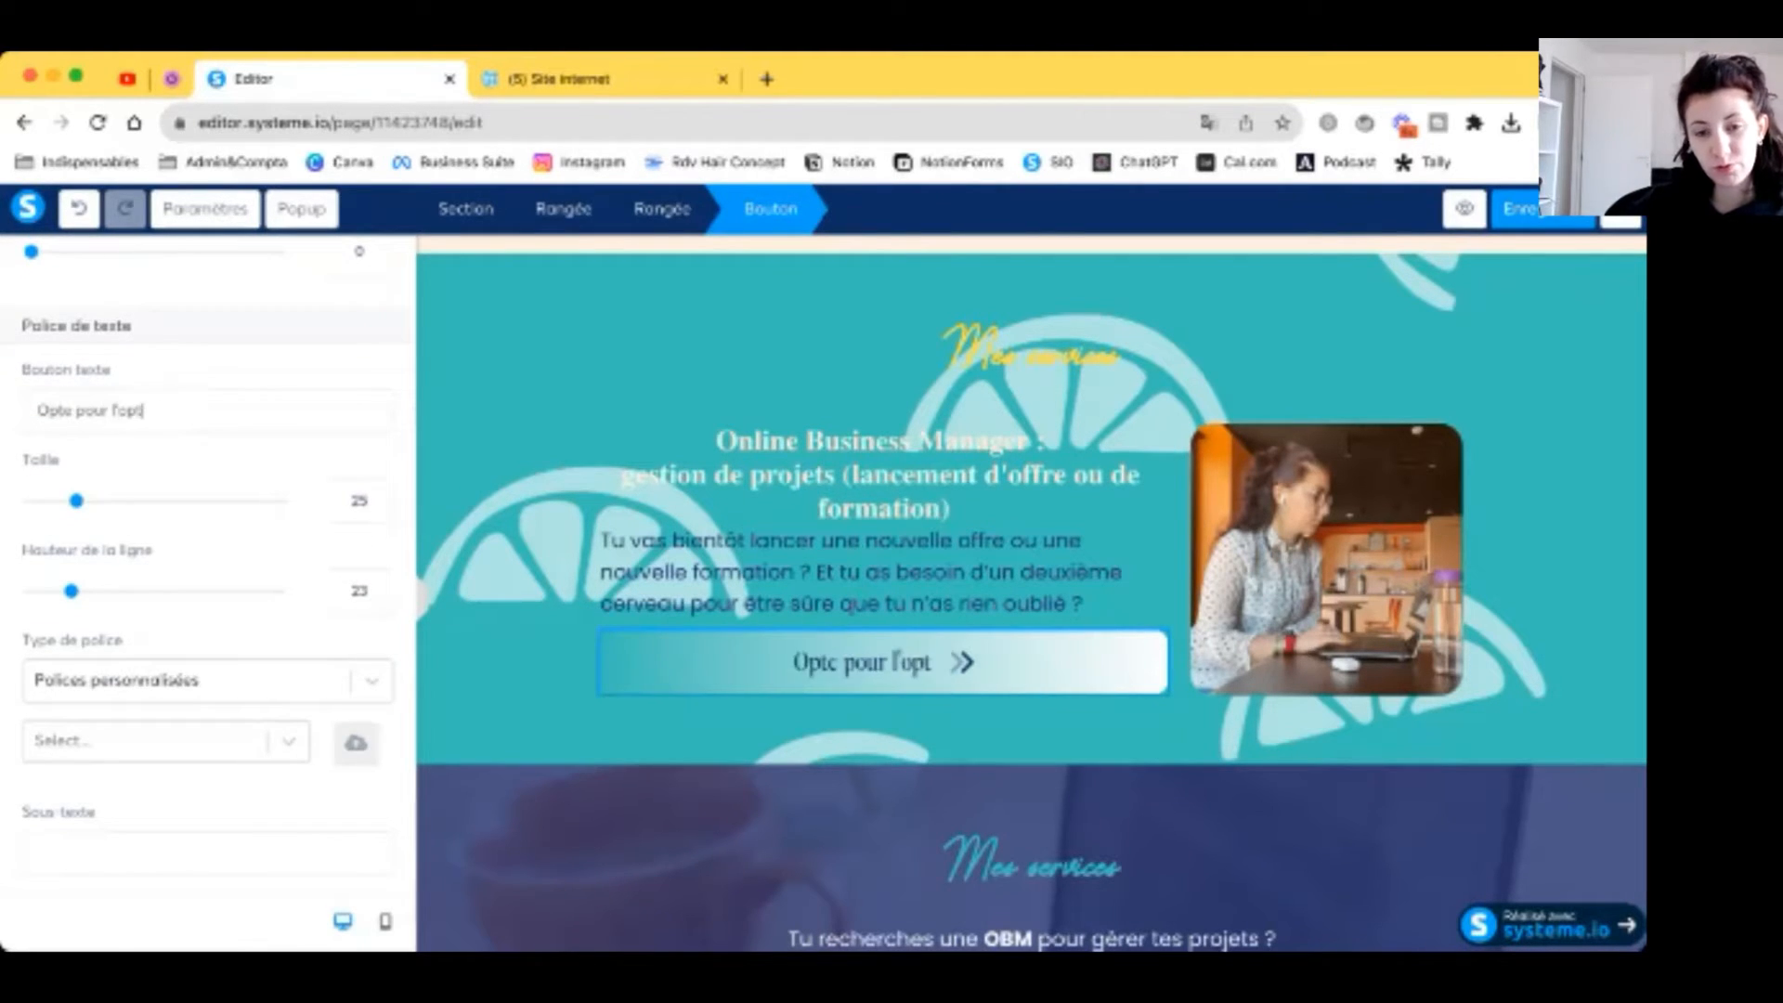
pyautogui.write('ion OBM')
# Step: Set the button's gradient background stop to the saved yellow colour
pyautogui.scroll(-10, 138, 654)
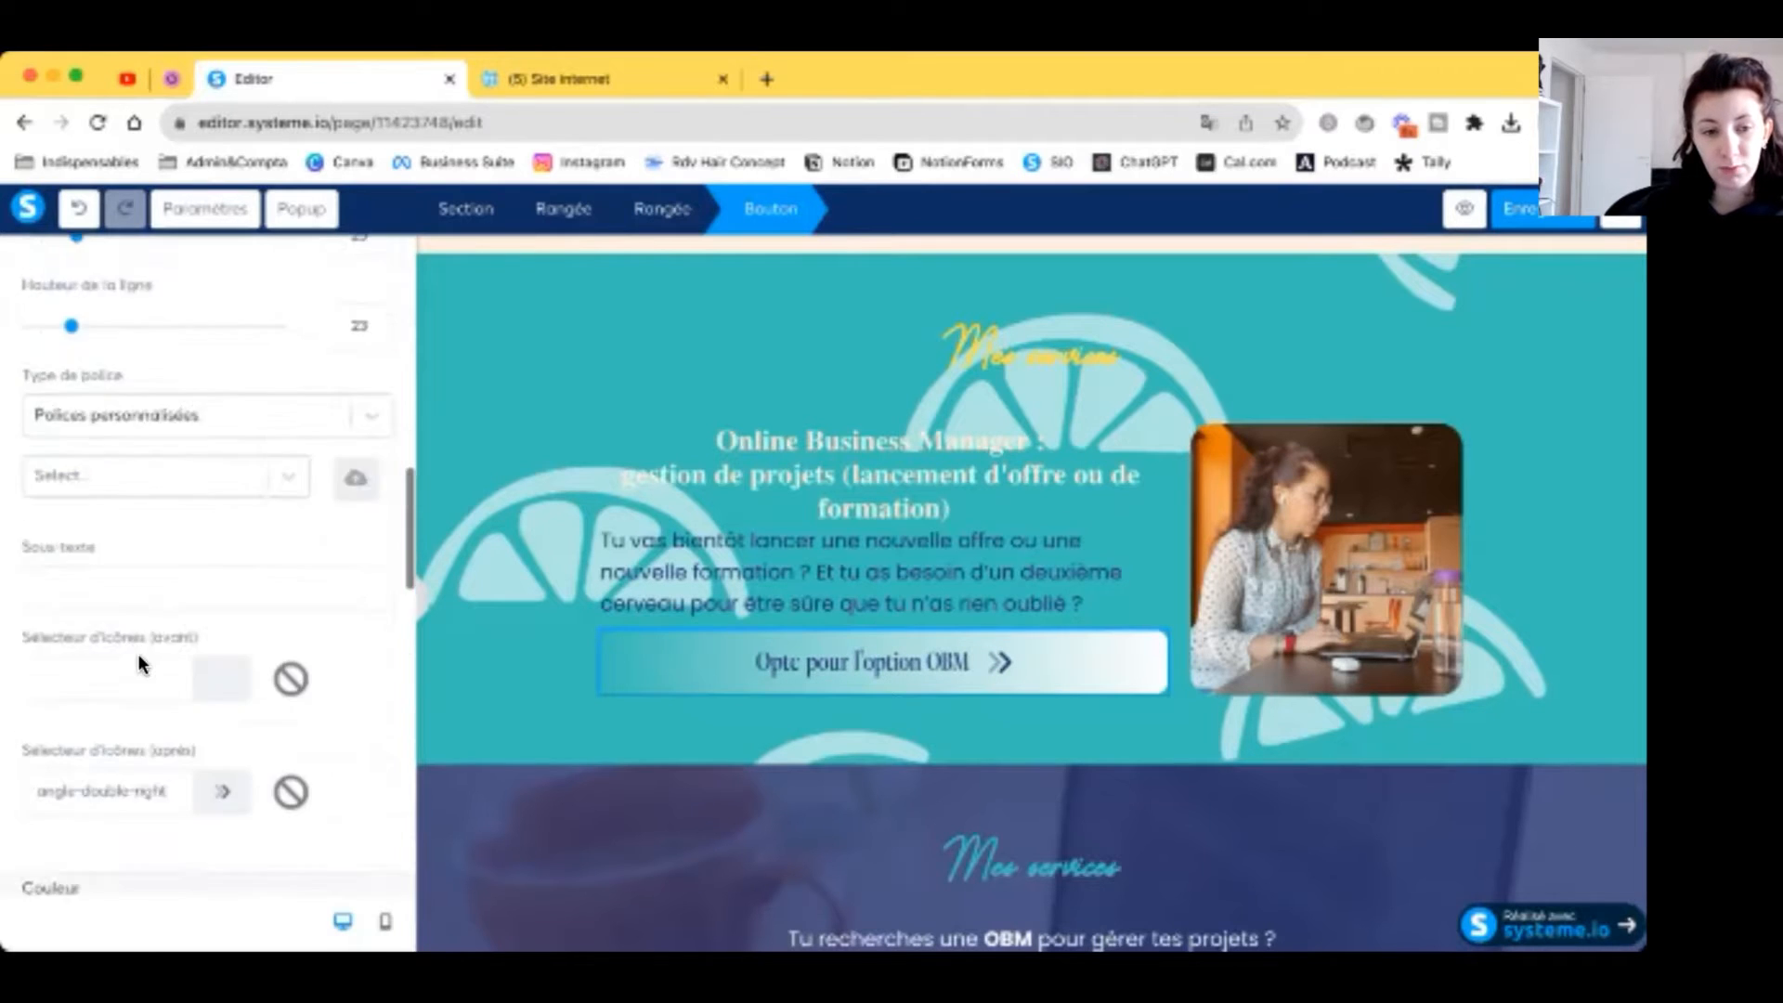
pyautogui.click(37, 696)
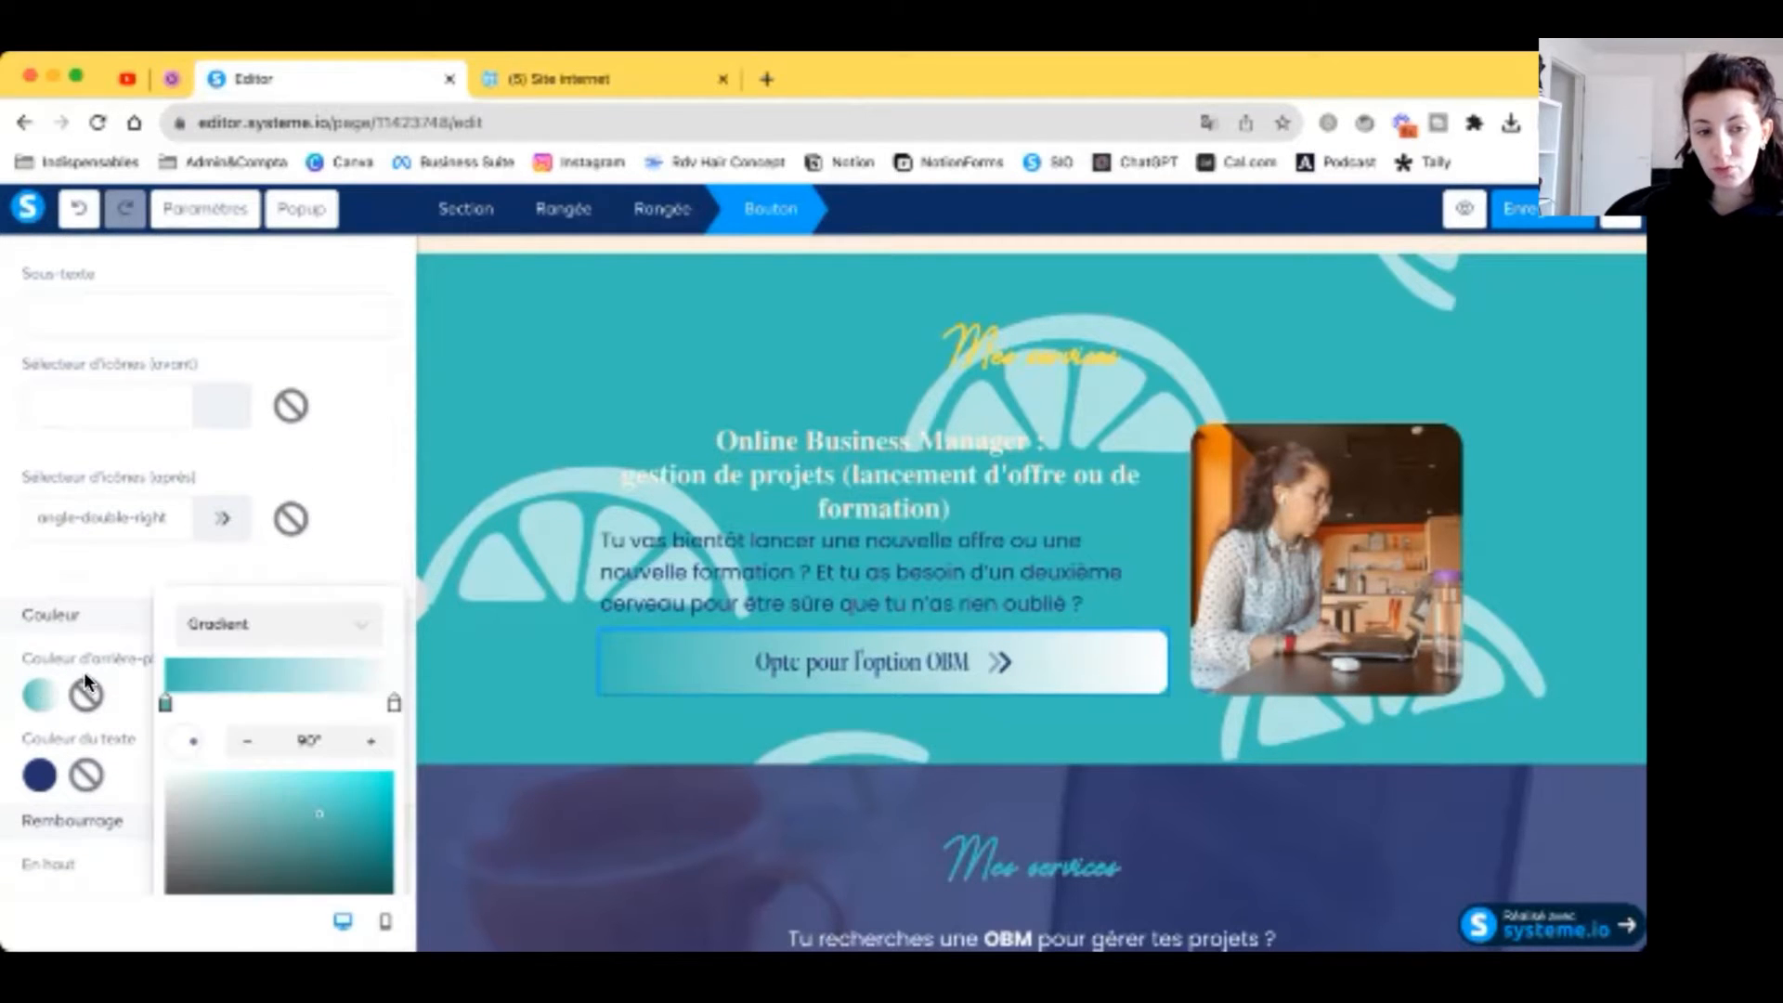
pyautogui.click(167, 704)
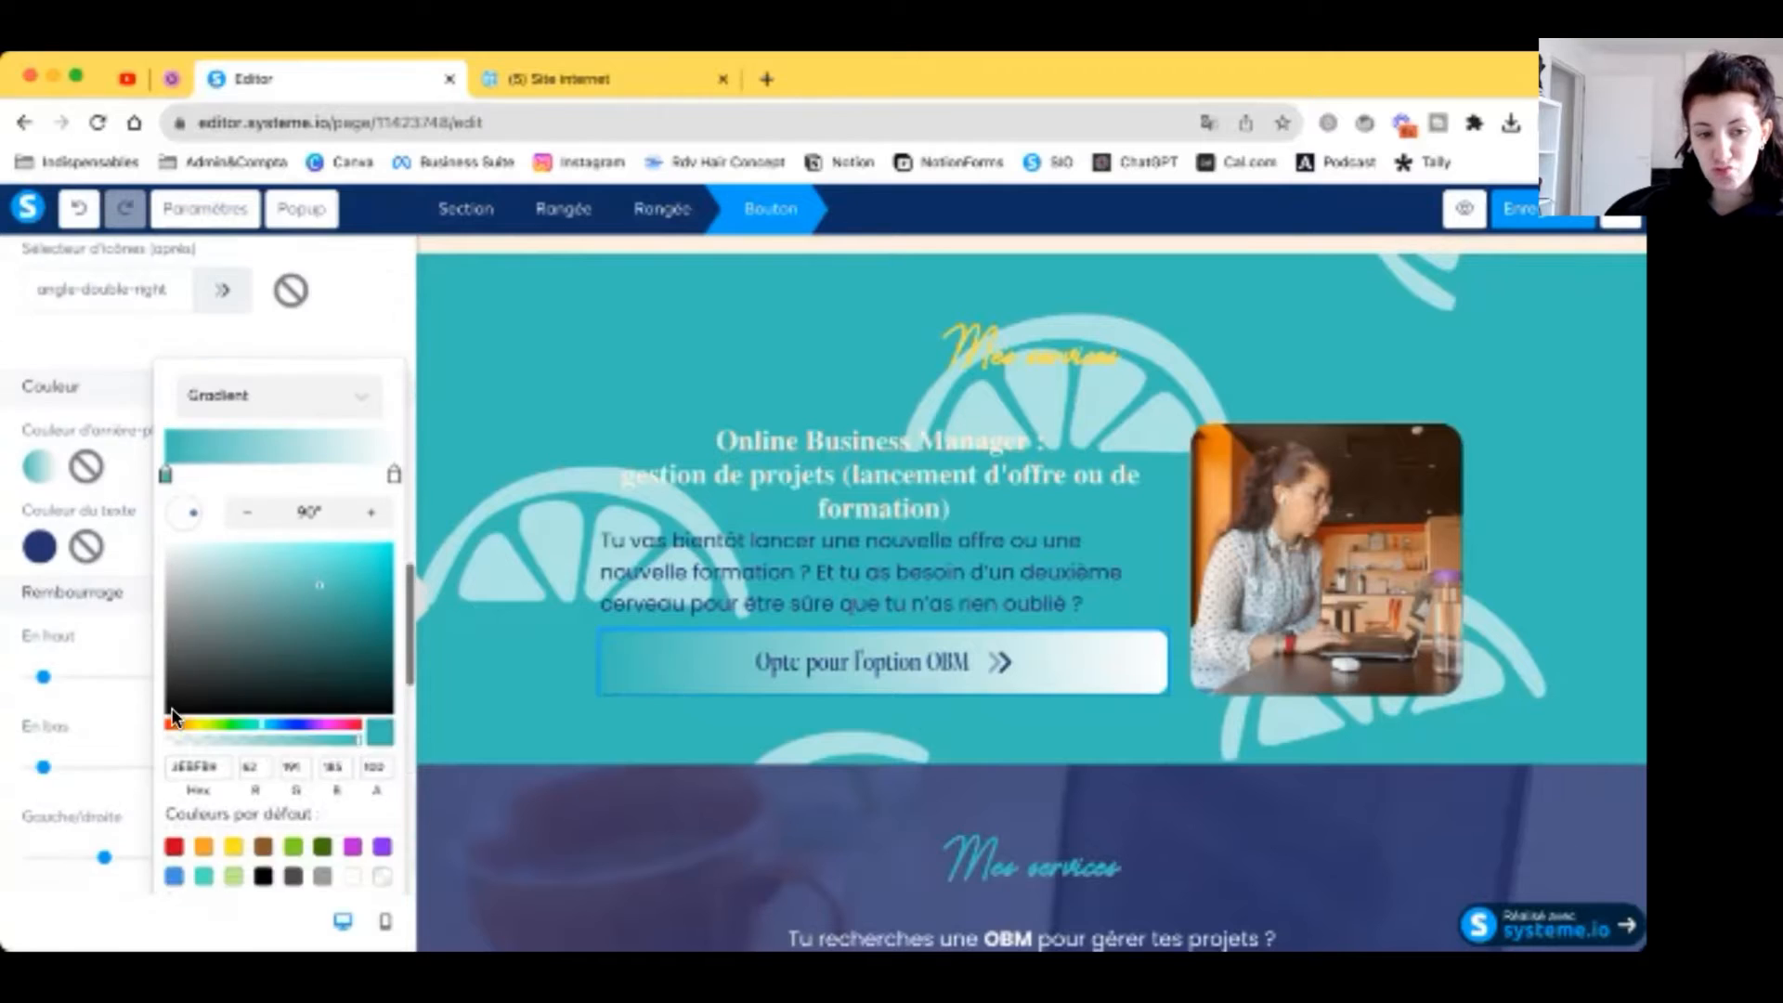
pyautogui.scroll(-4, 226, 840)
pyautogui.click(361, 839)
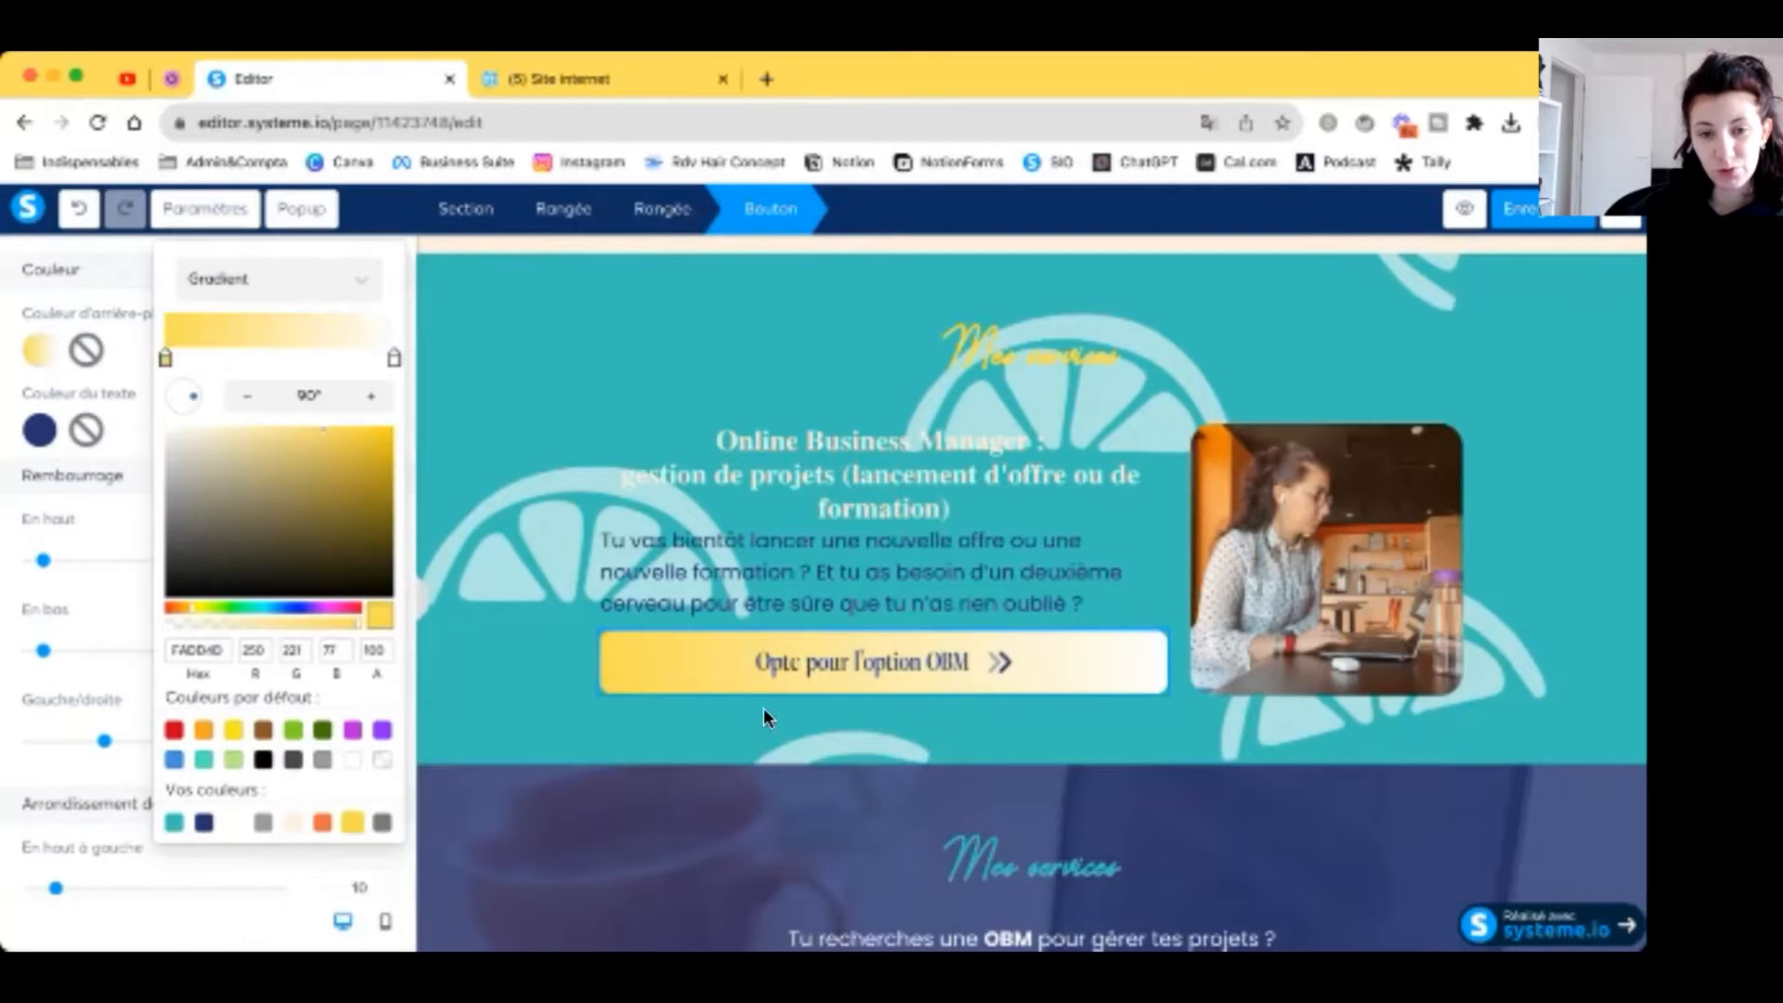
pyautogui.click(796, 715)
pyautogui.click(890, 724)
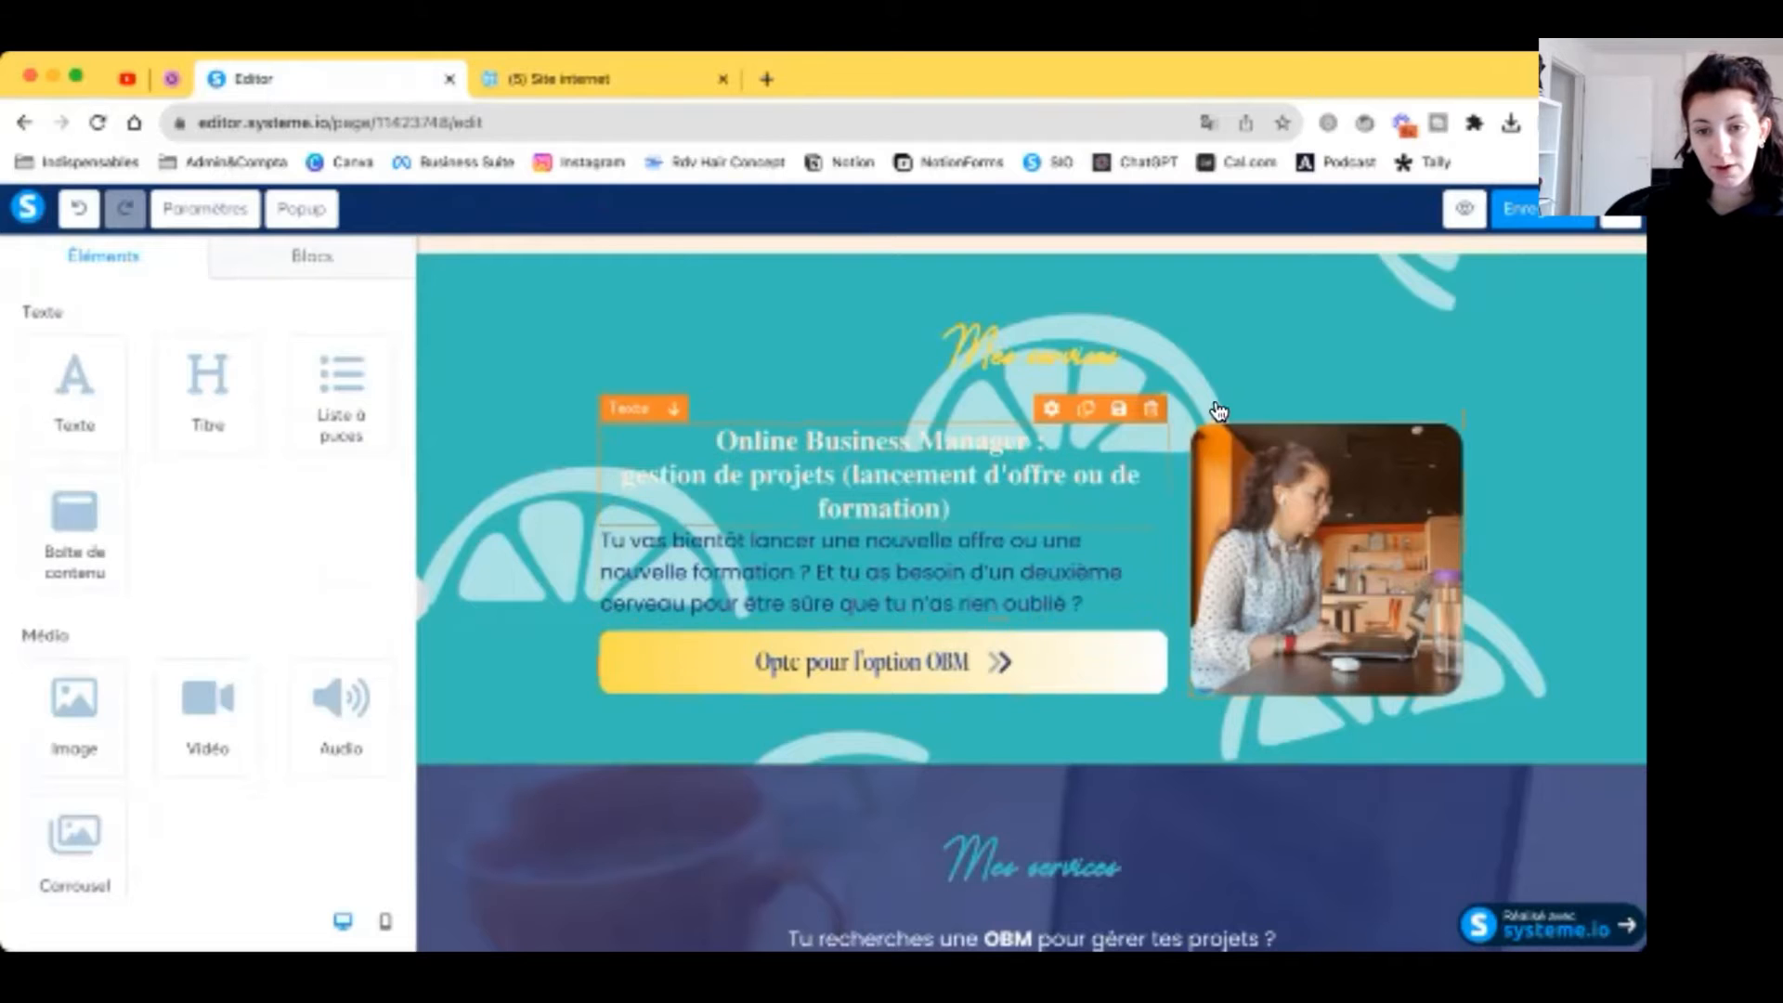
# Step: Duplicate the OBM service row and move the copy into the dark Mes services section
pyautogui.click(1398, 390)
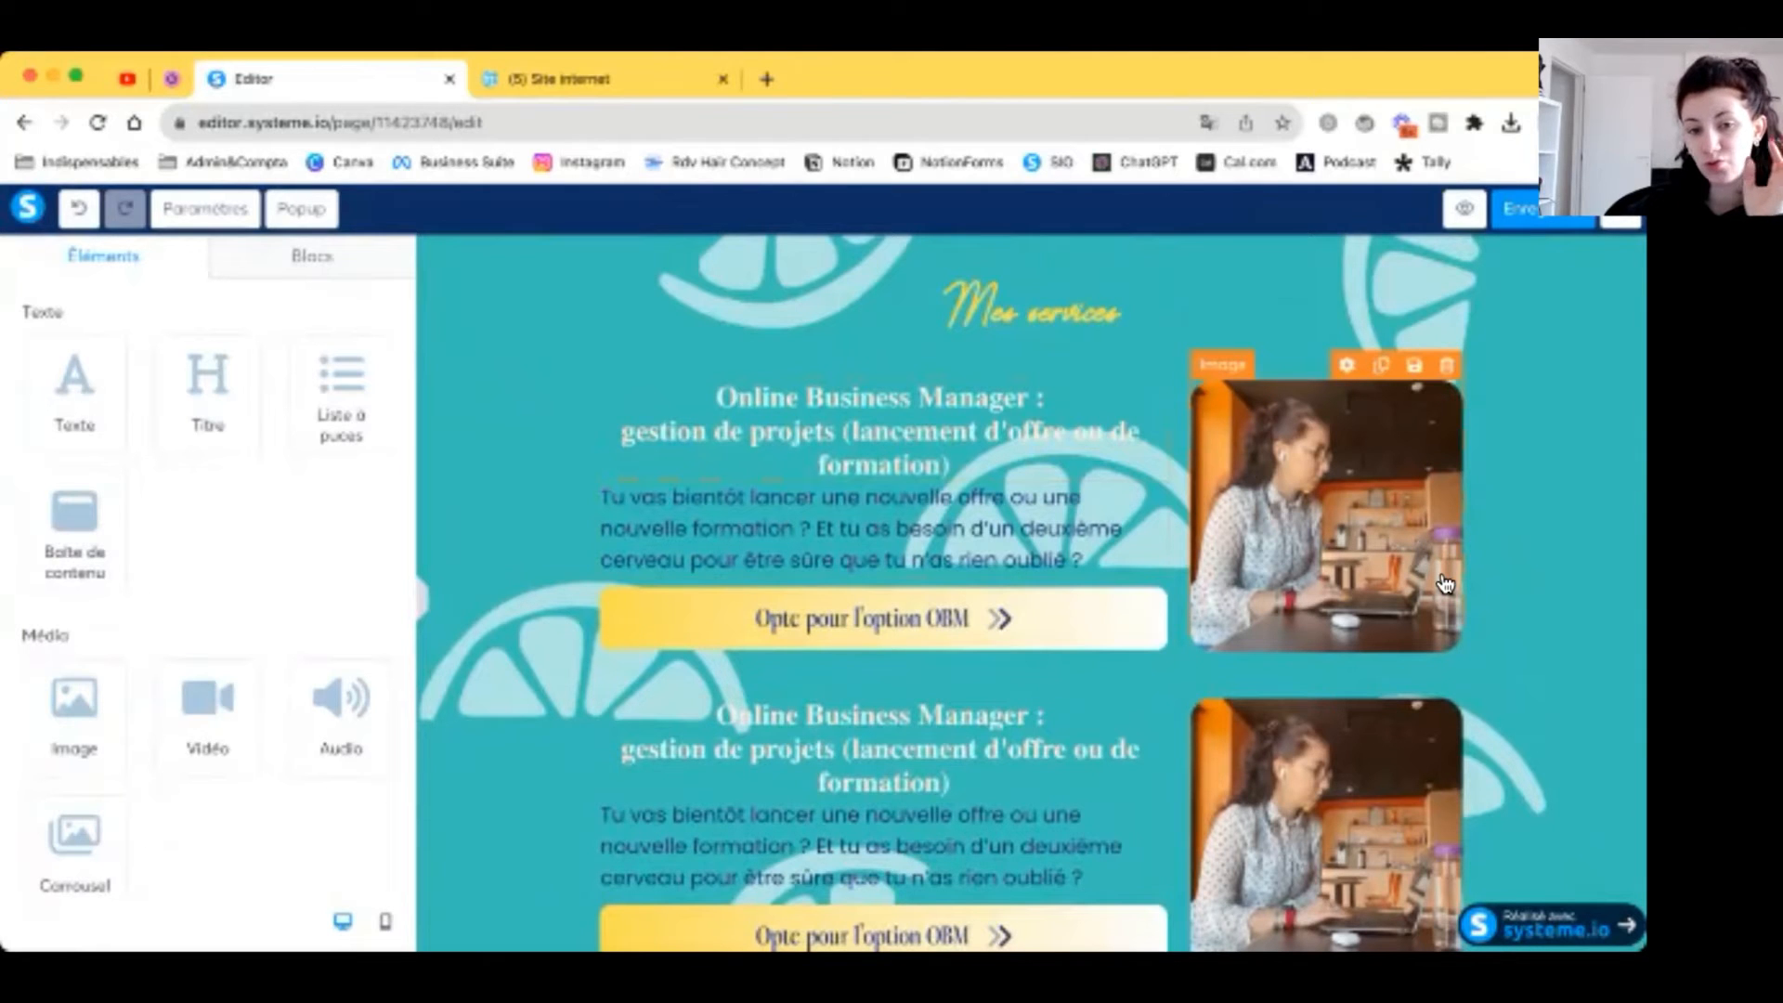
pyautogui.scroll(-15, 1445, 583)
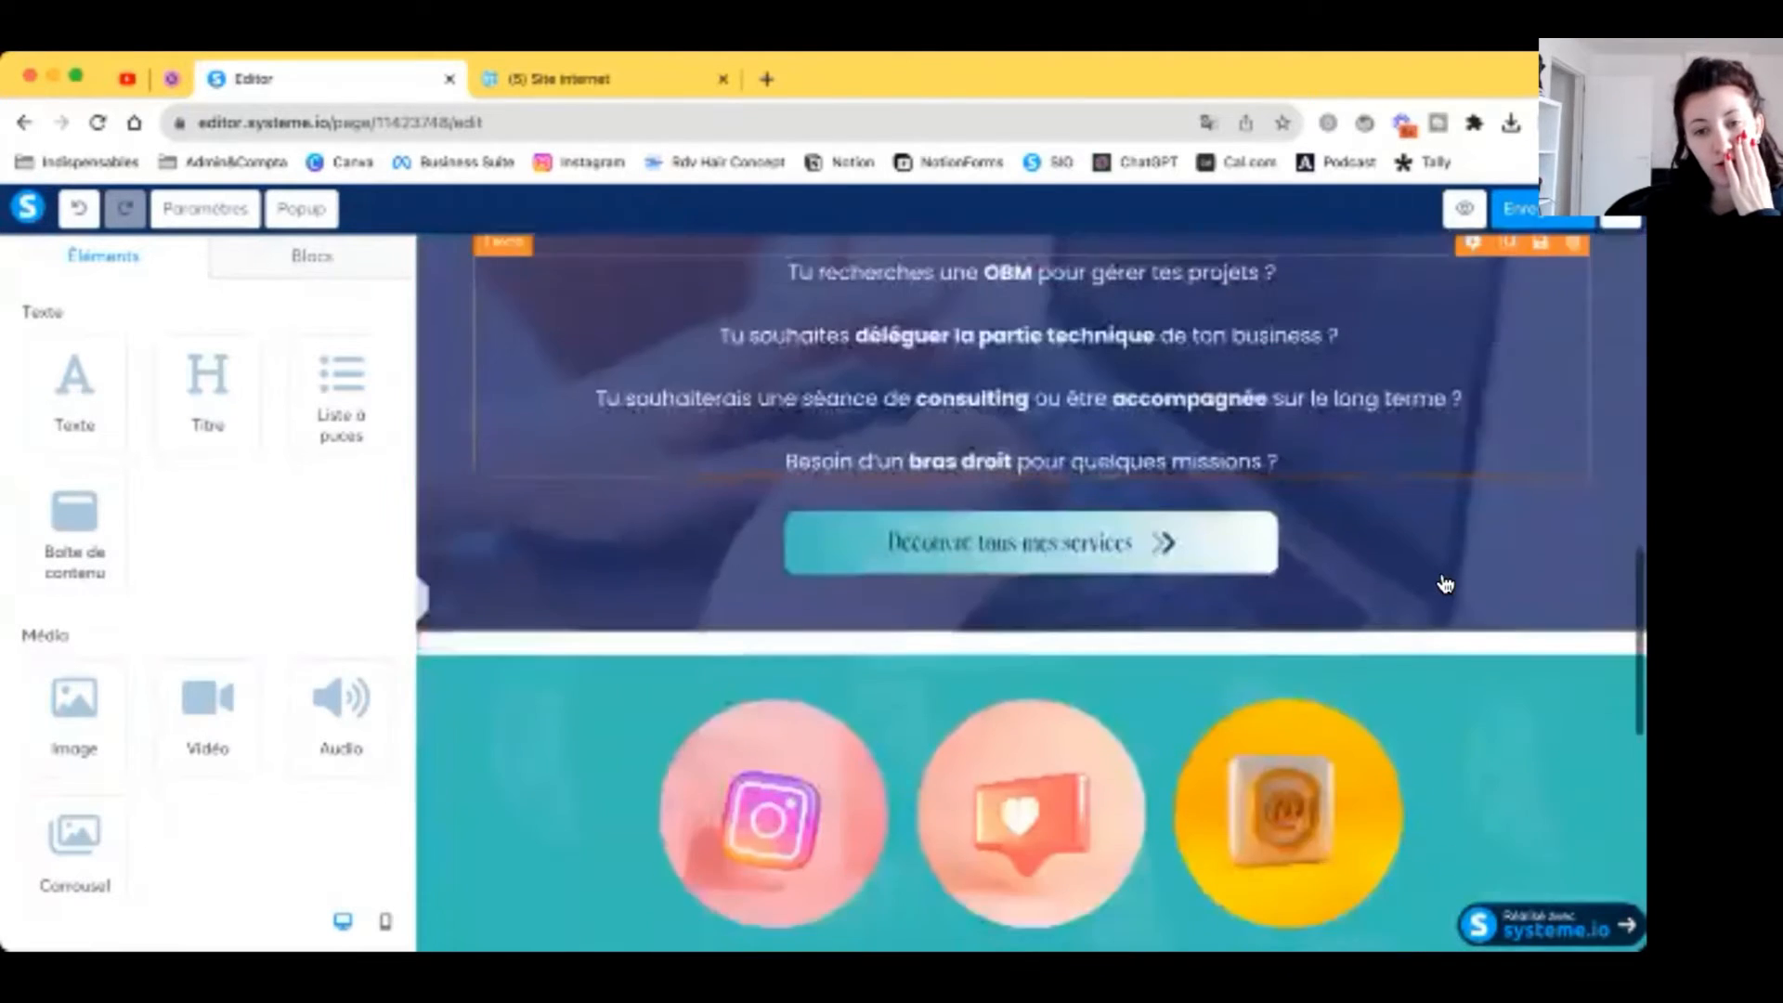
pyautogui.scroll(5, 1393, 465)
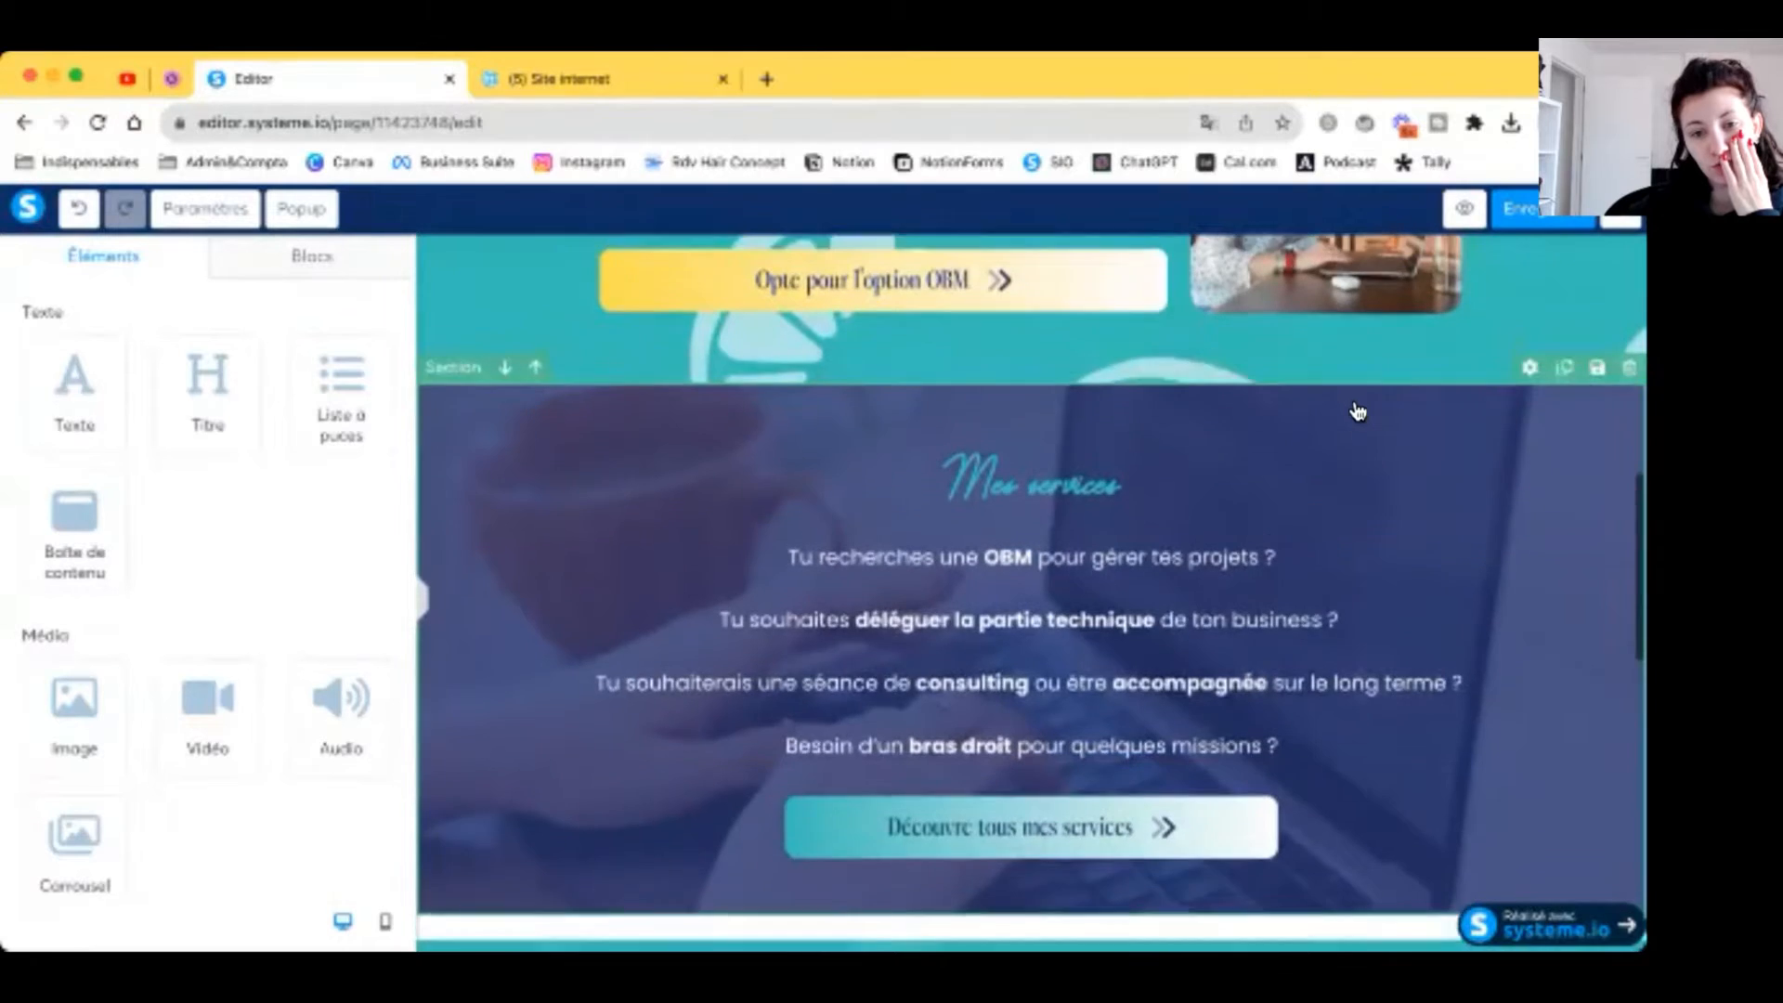
pyautogui.scroll(5, 1358, 411)
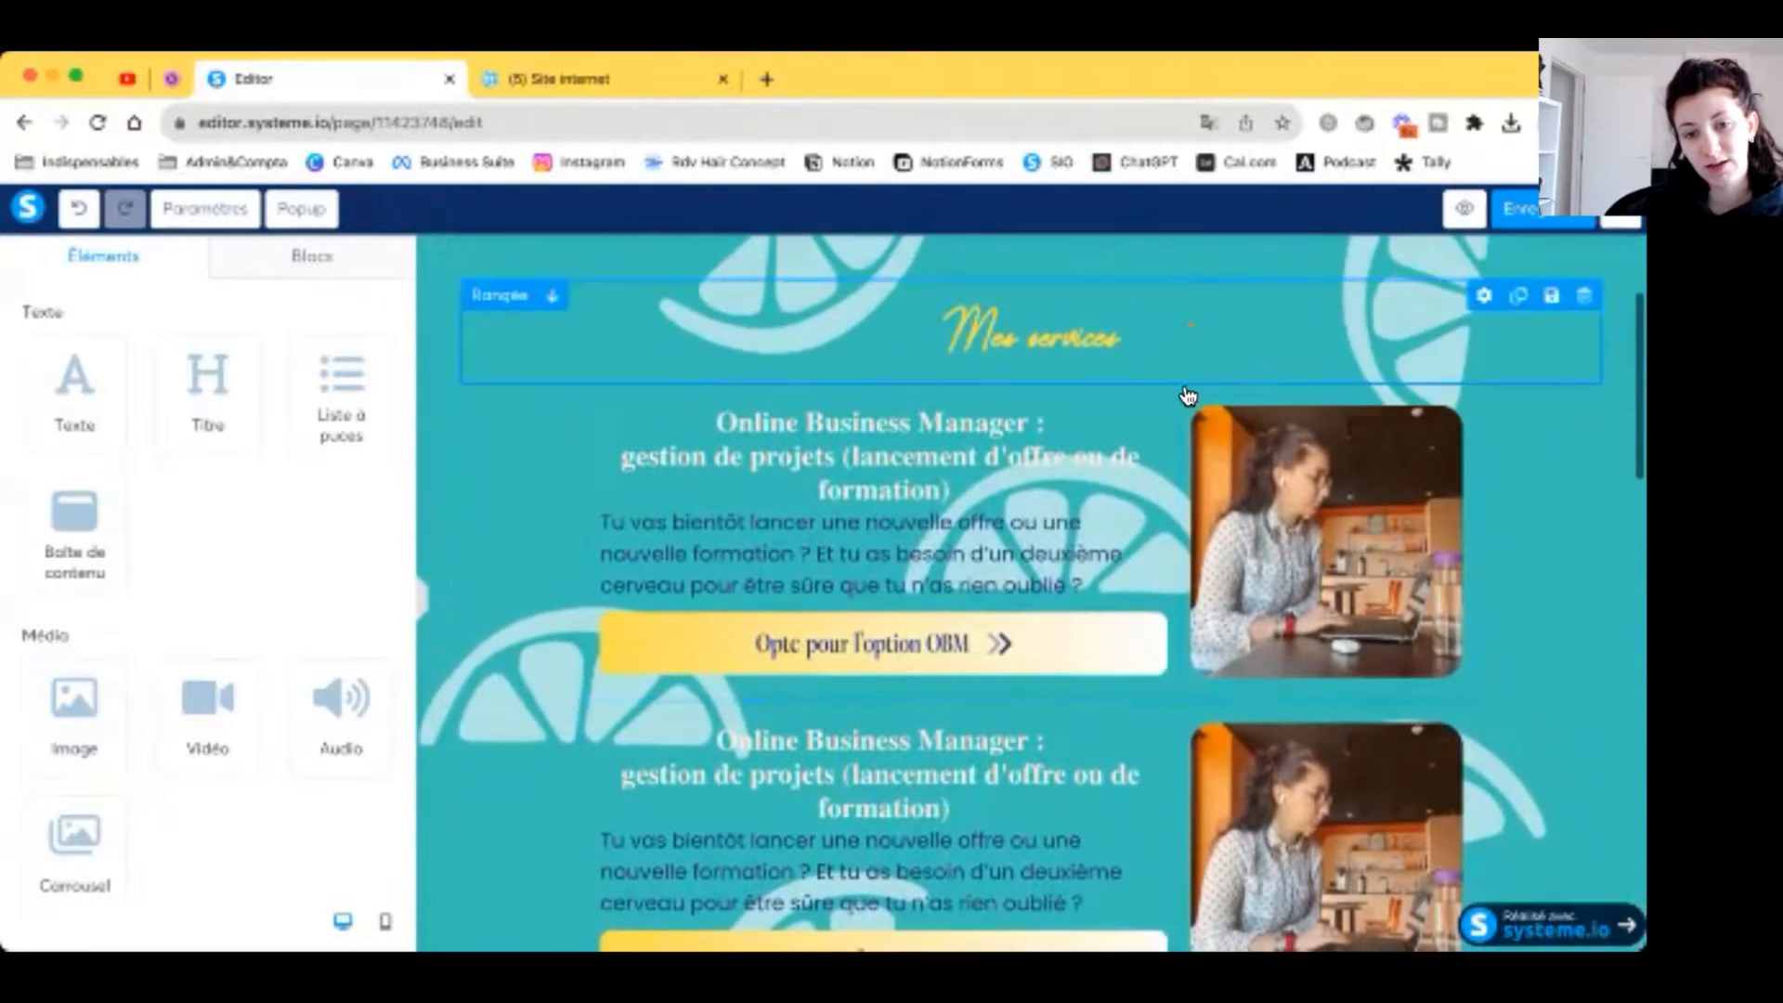
pyautogui.click(1191, 466)
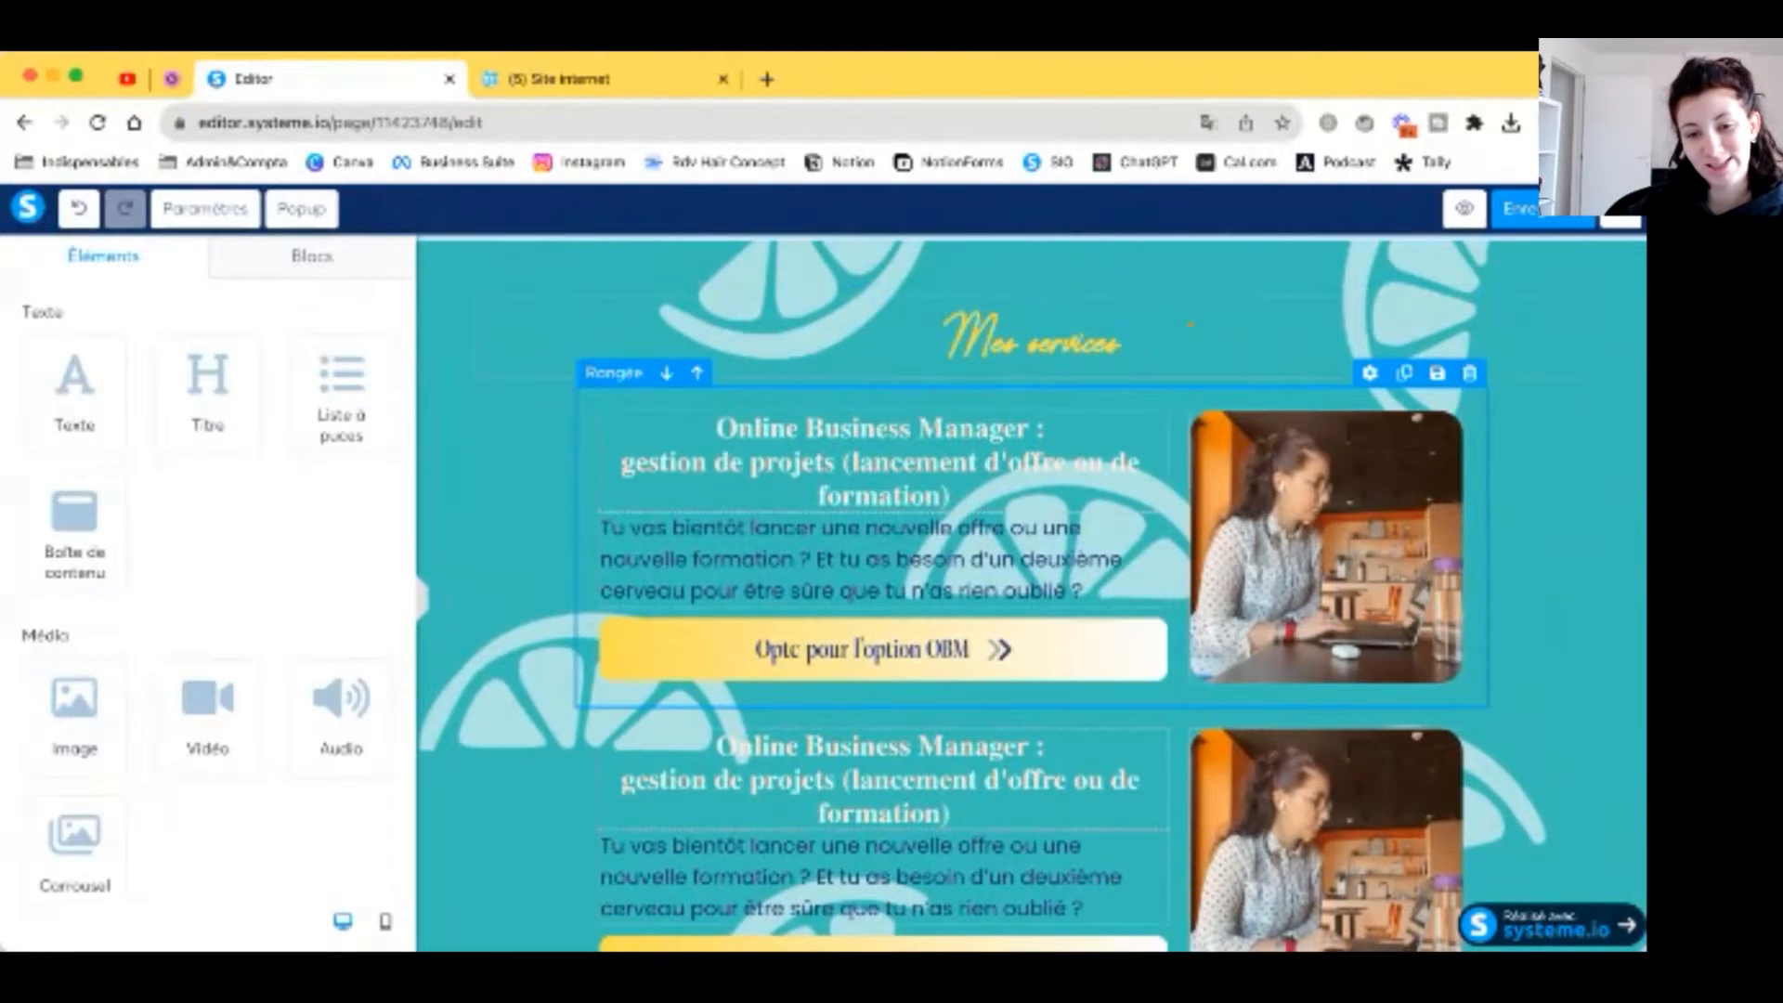
pyautogui.scroll(-5, 1174, 727)
pyautogui.moveTo(1174, 715); pyautogui.dragTo(1175, 724)
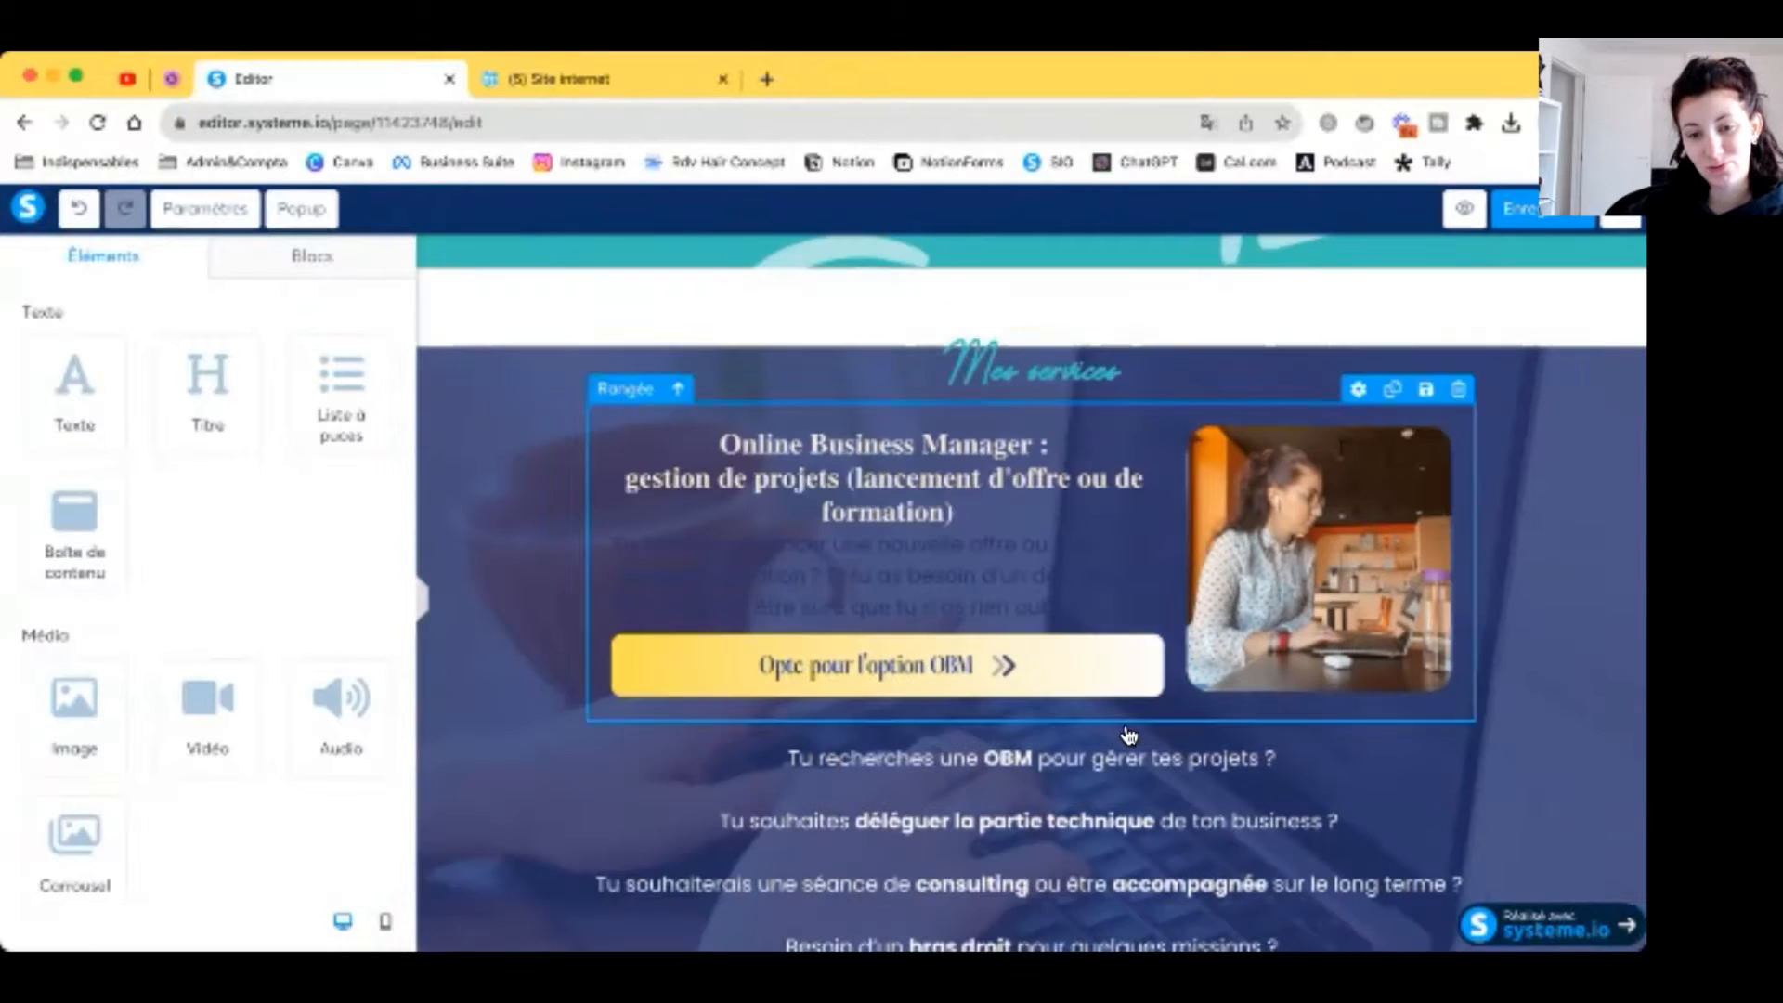
# Step: Recolour the copied description and OBM title in lighter colours for the dark background
pyautogui.tripleClick(865, 566)
pyautogui.click(755, 511)
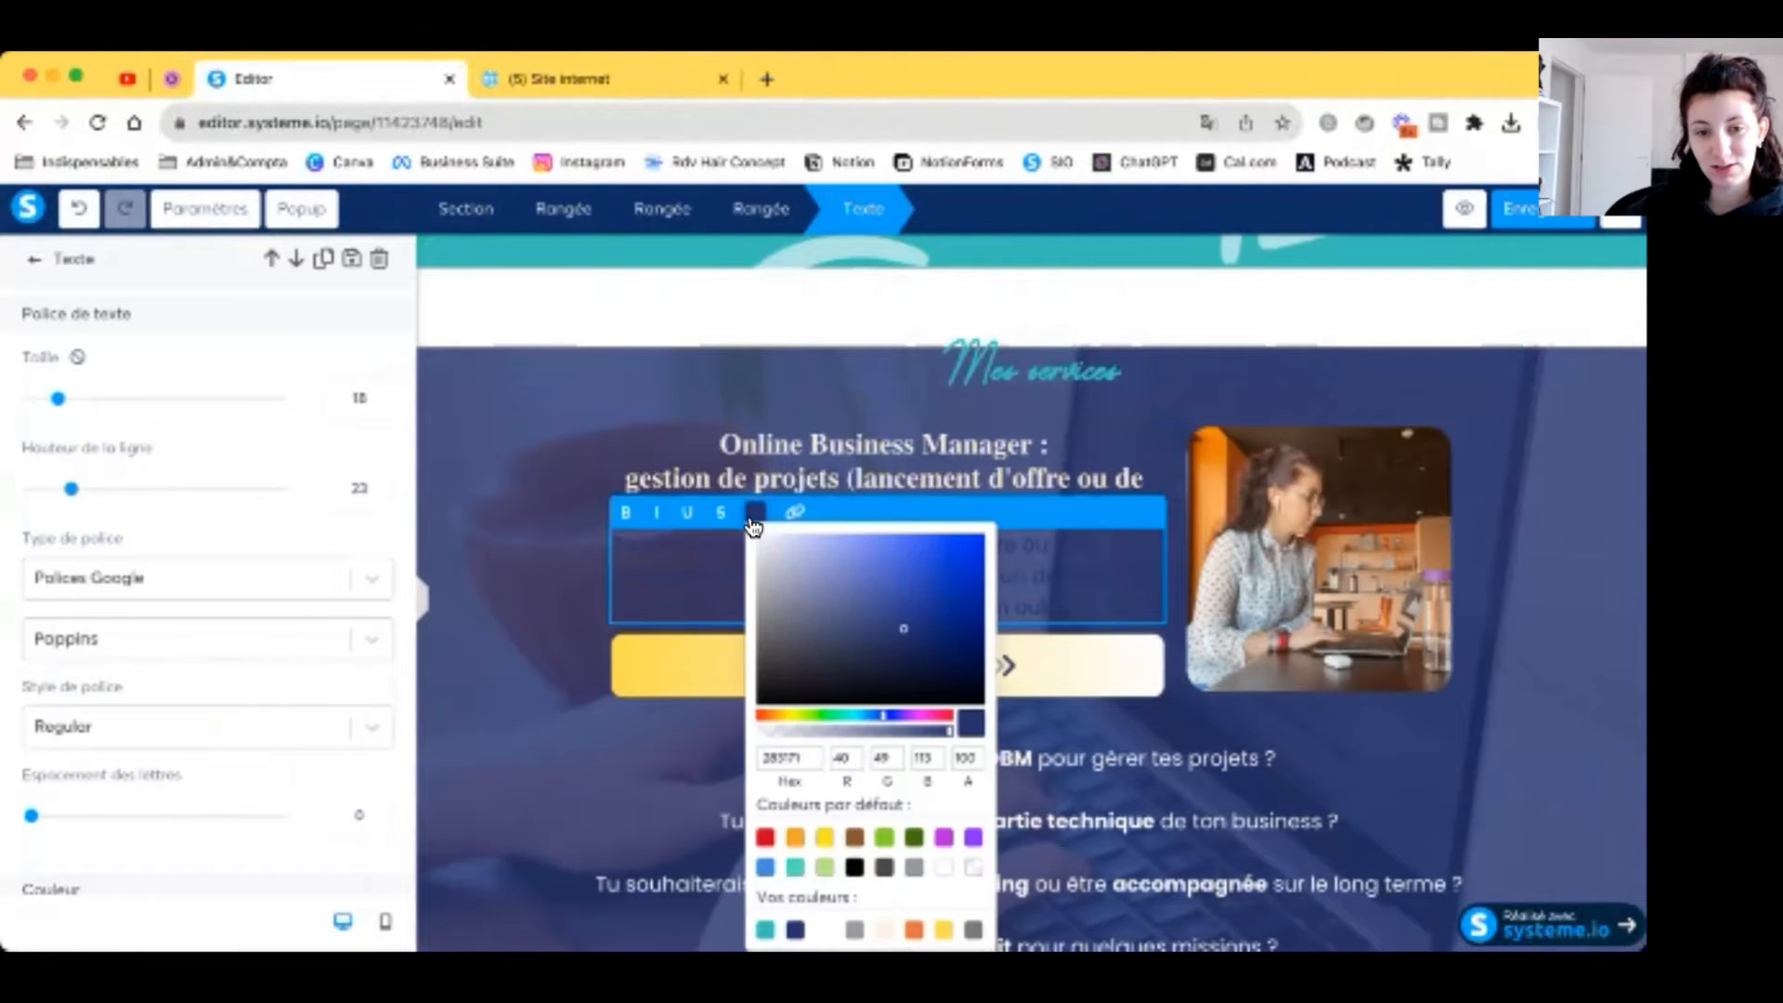
pyautogui.click(884, 929)
pyautogui.click(965, 478)
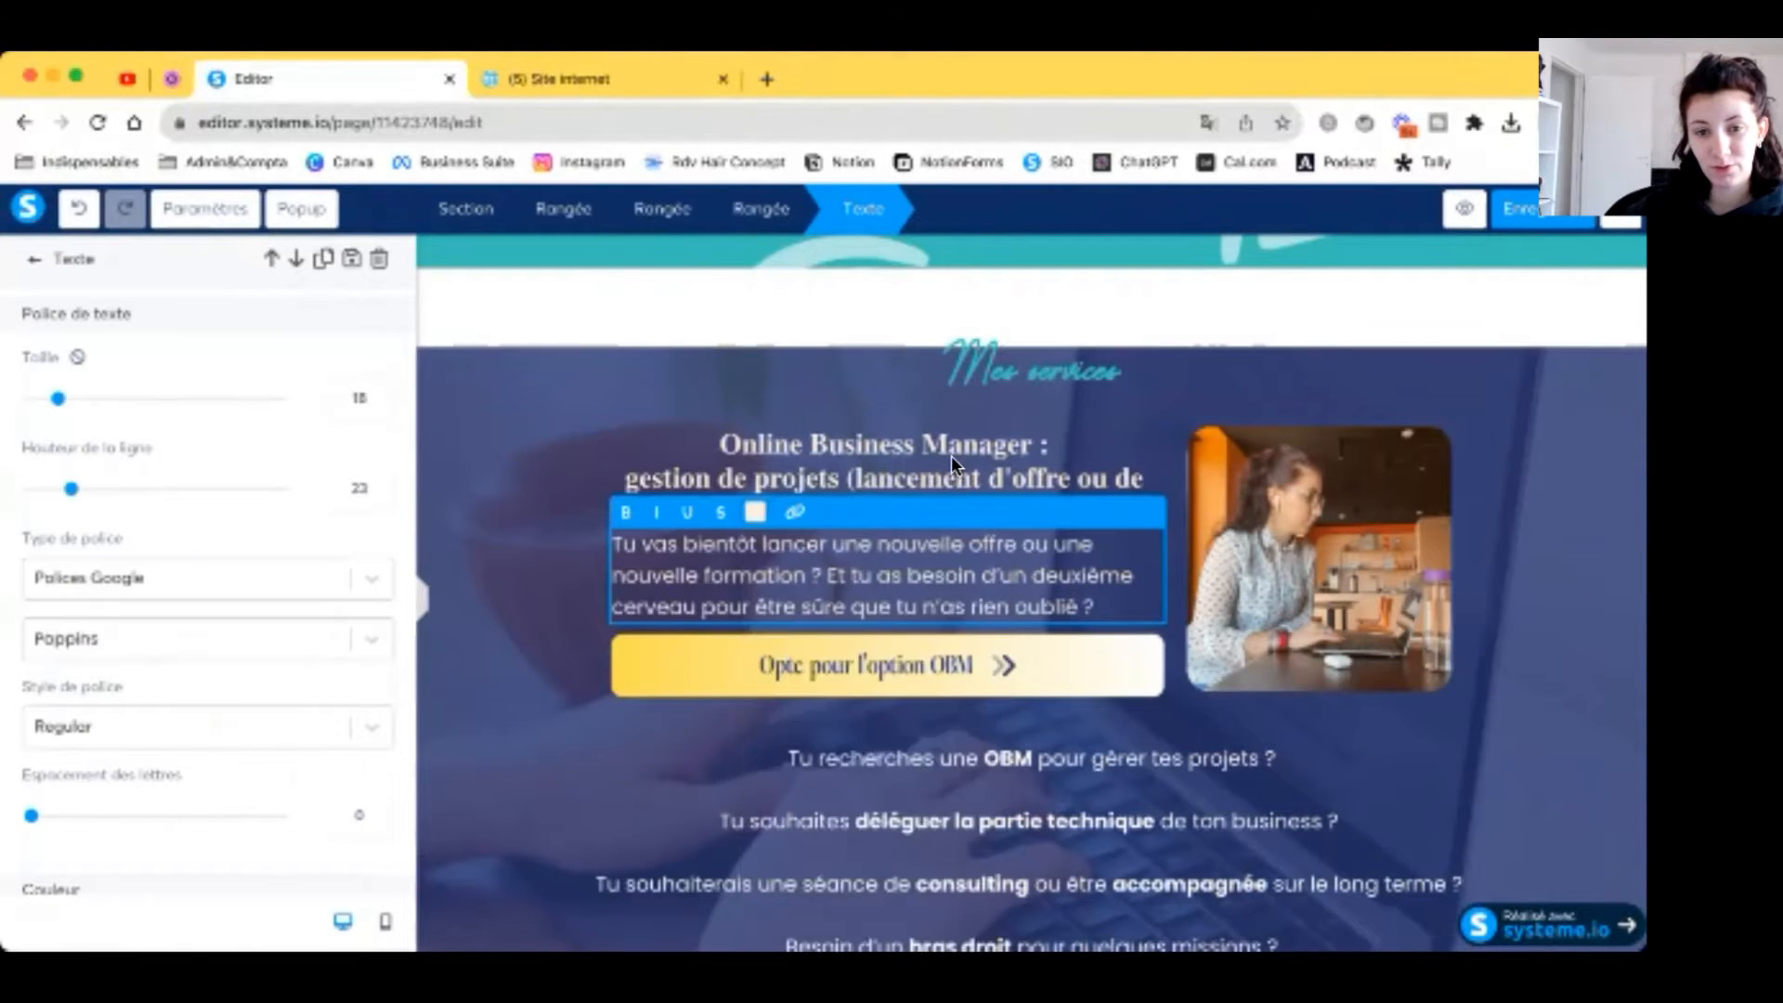
pyautogui.click(932, 470)
pyautogui.click(906, 472)
pyautogui.click(755, 411)
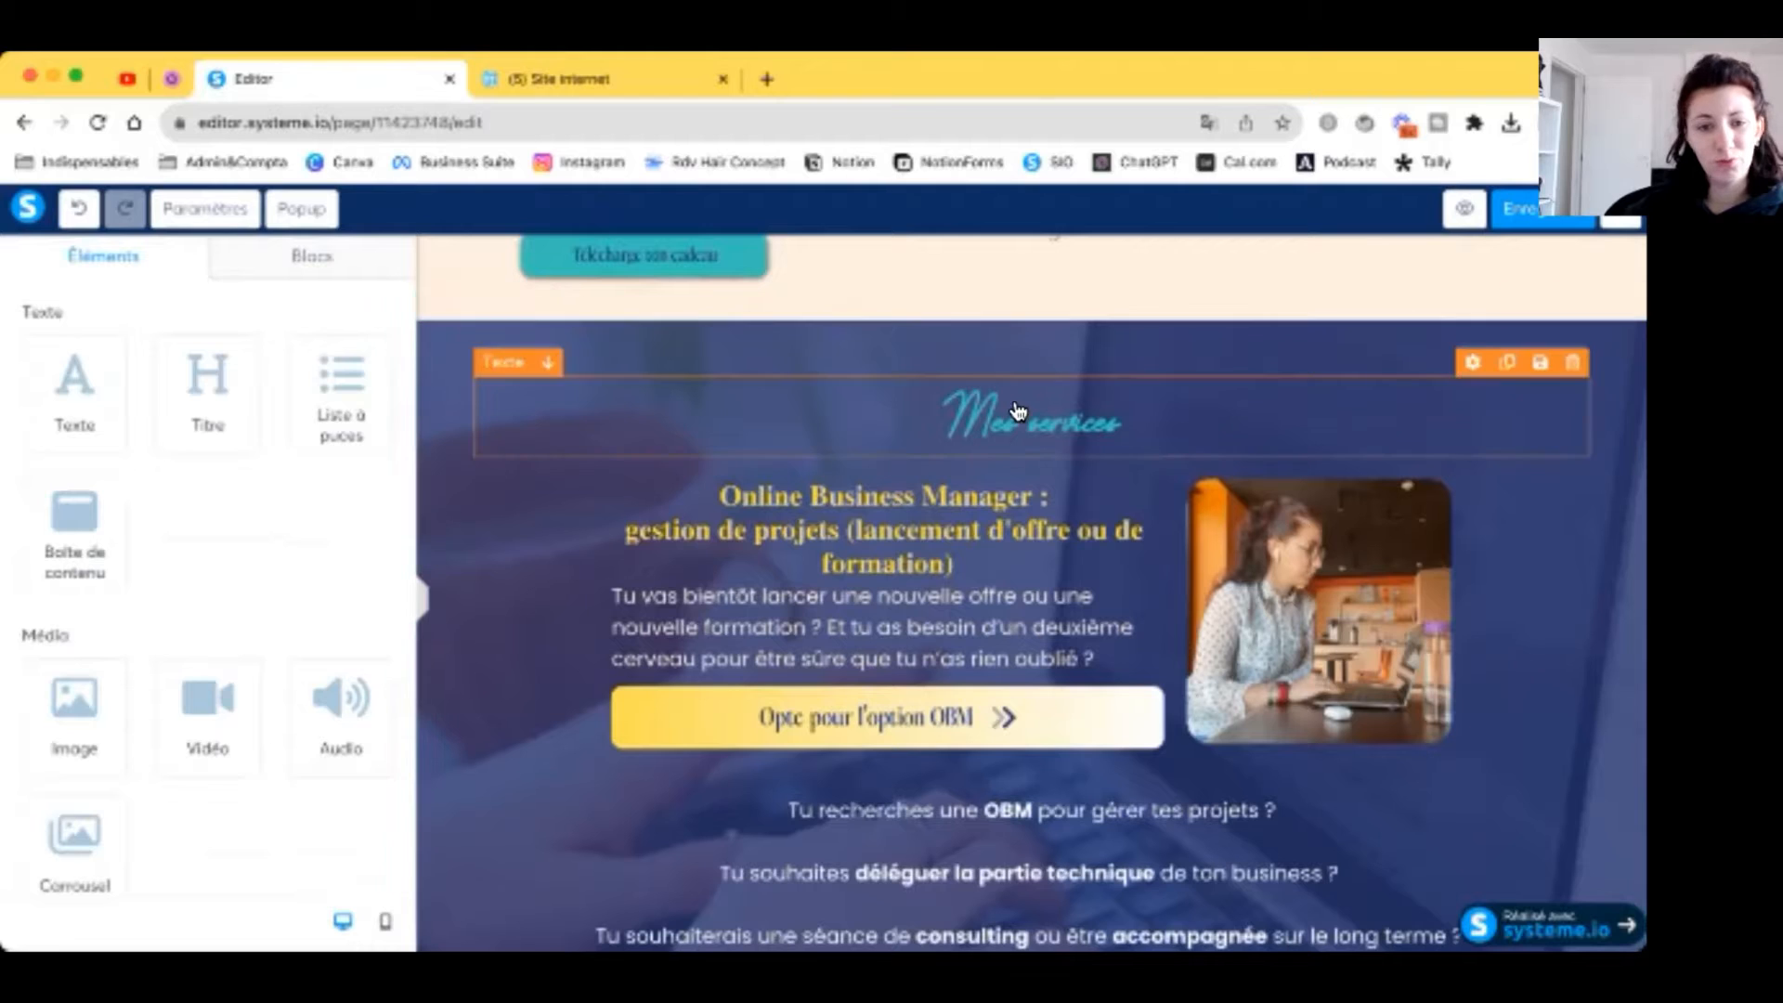
# Step: Delete the four-question text block and its leftover empty row
pyautogui.click(939, 420)
pyautogui.click(1523, 576)
pyautogui.scroll(-3, 1523, 576)
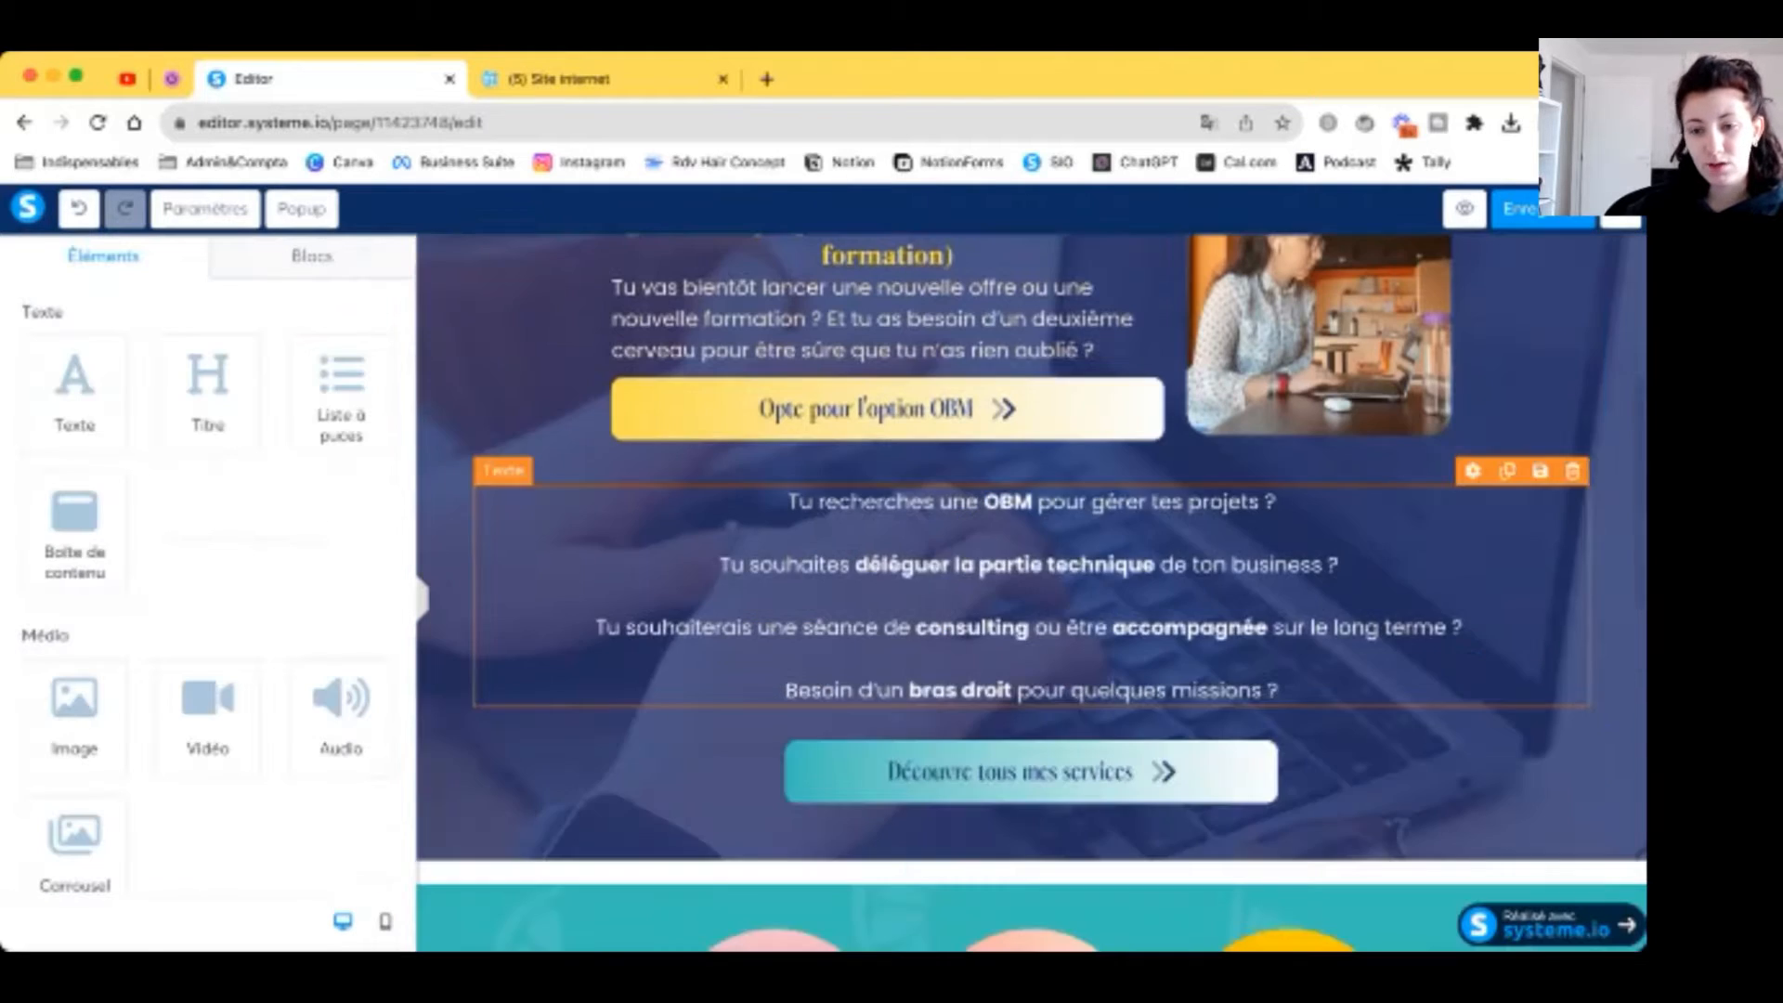
pyautogui.click(1578, 470)
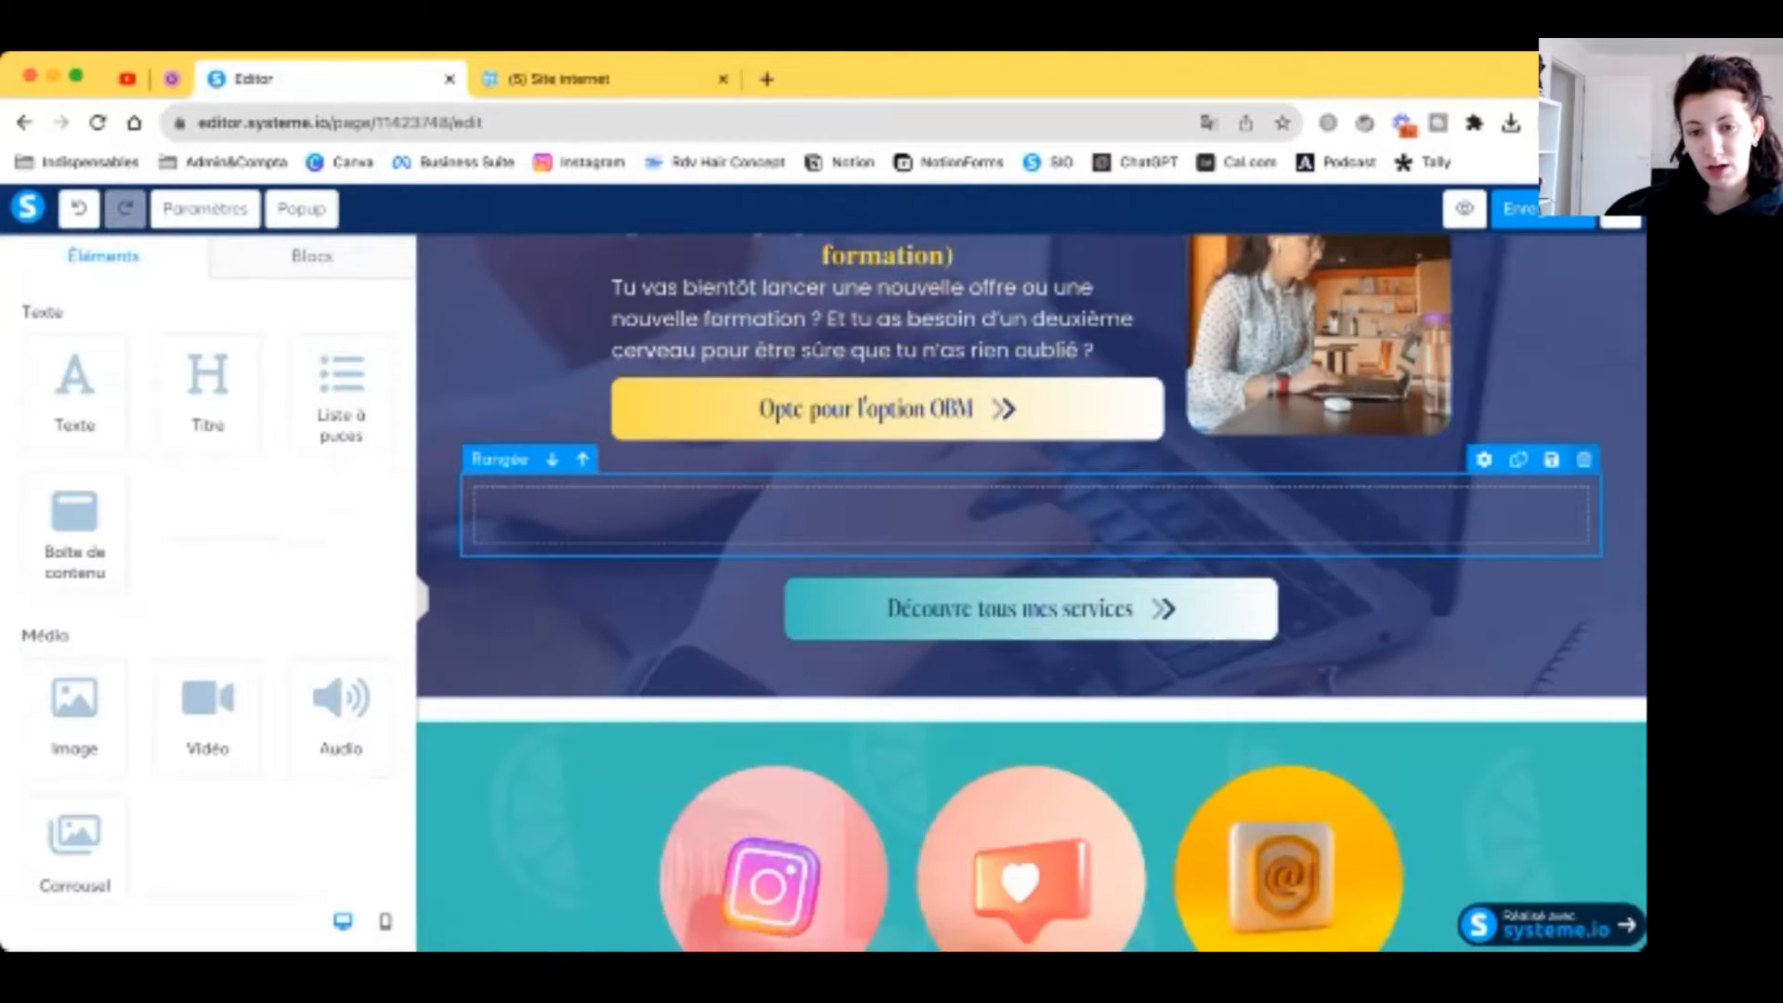
pyautogui.click(1583, 459)
pyautogui.scroll(3, 1174, 464)
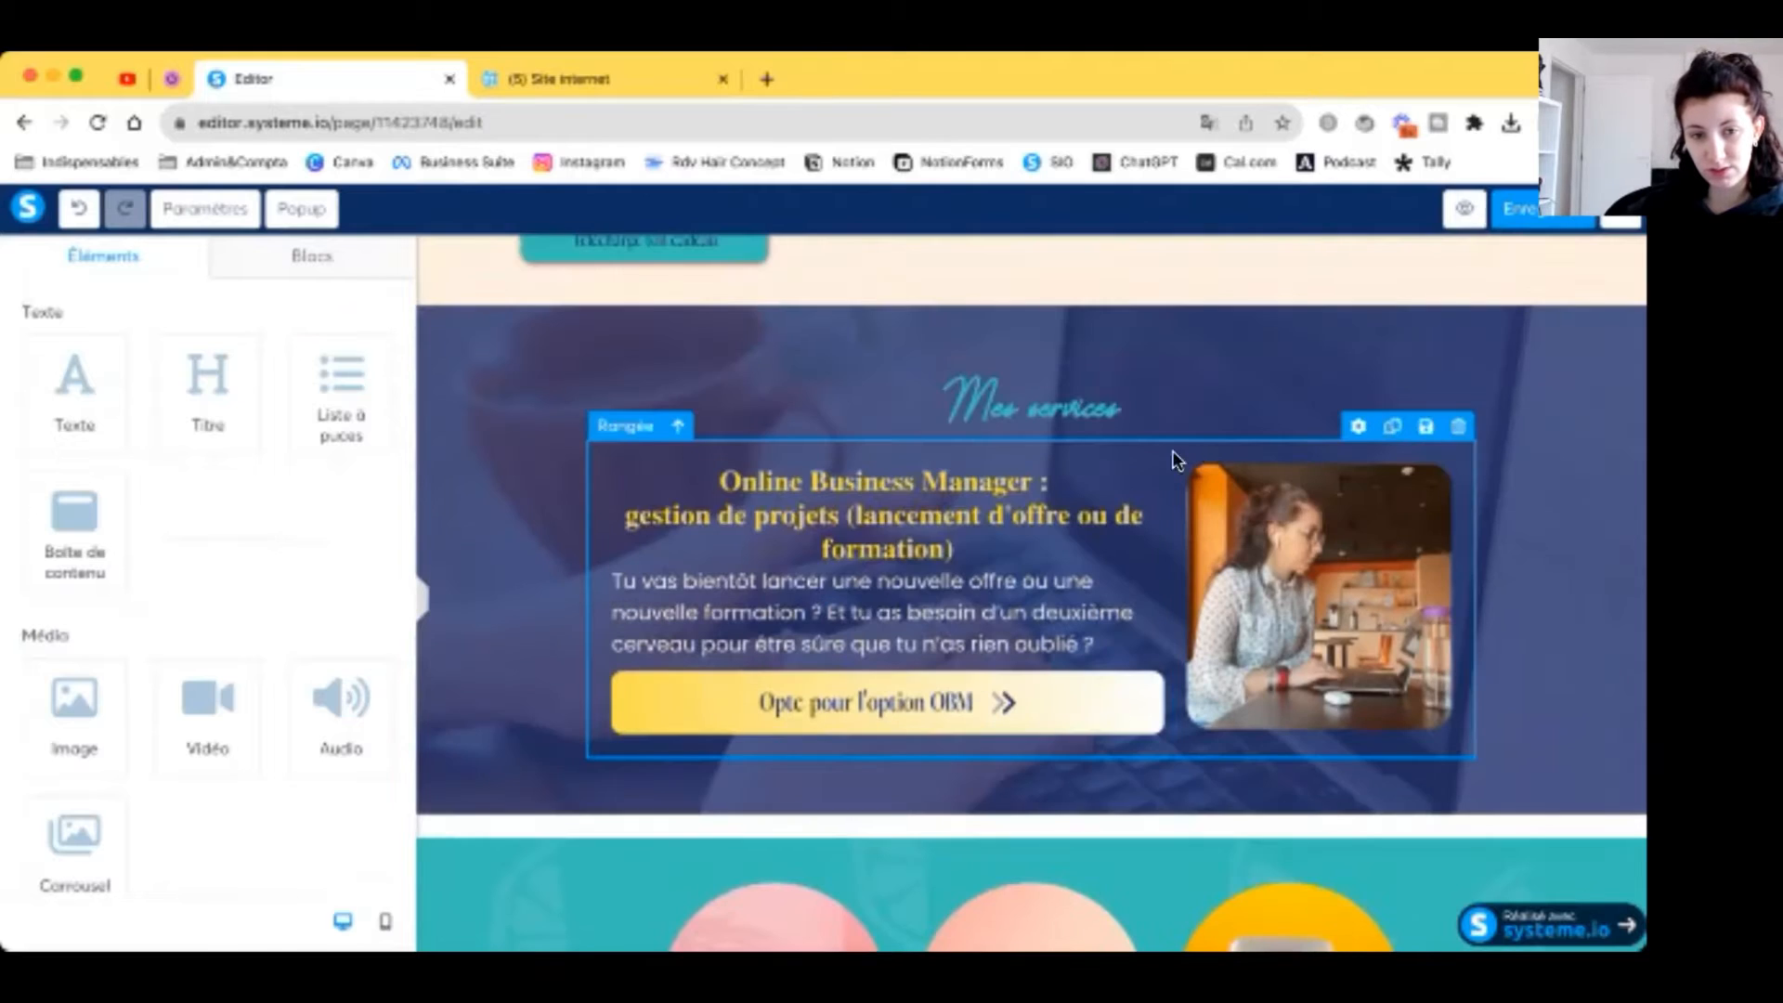
# Step: Duplicate the OBM card row and move its title, paragraph and button into a wider right column
pyautogui.click(1174, 457)
pyautogui.click(323, 260)
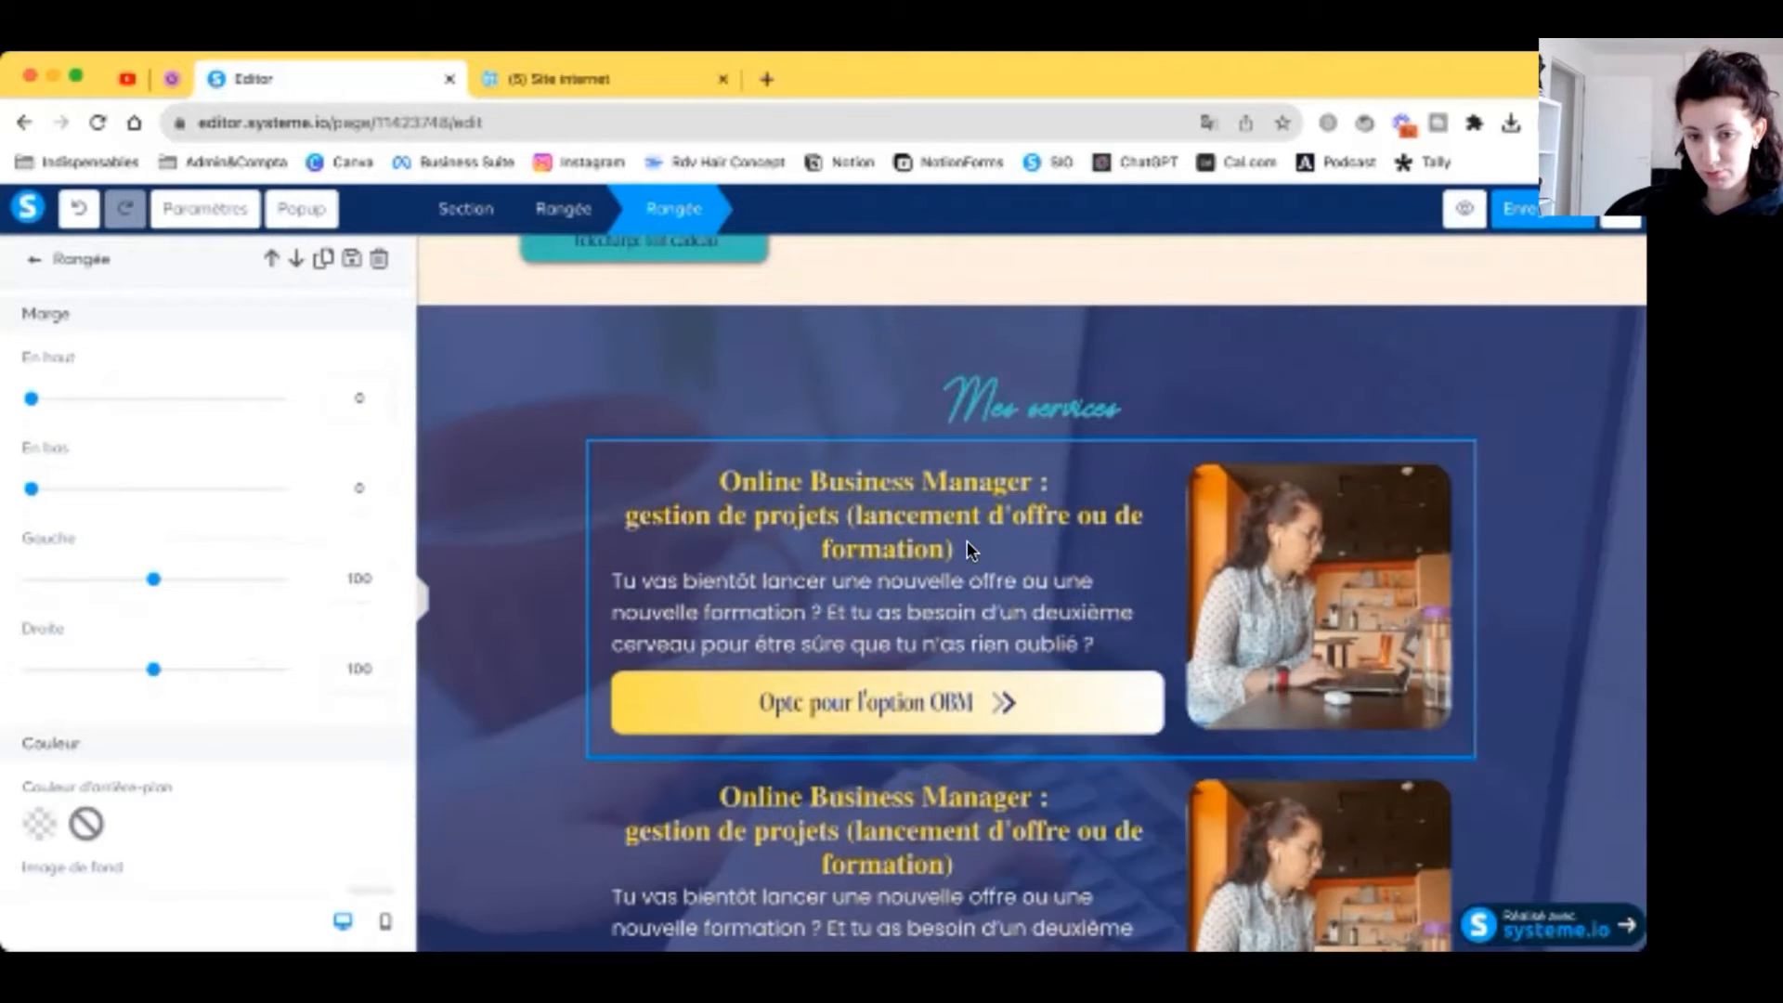
pyautogui.scroll(-3, 967, 541)
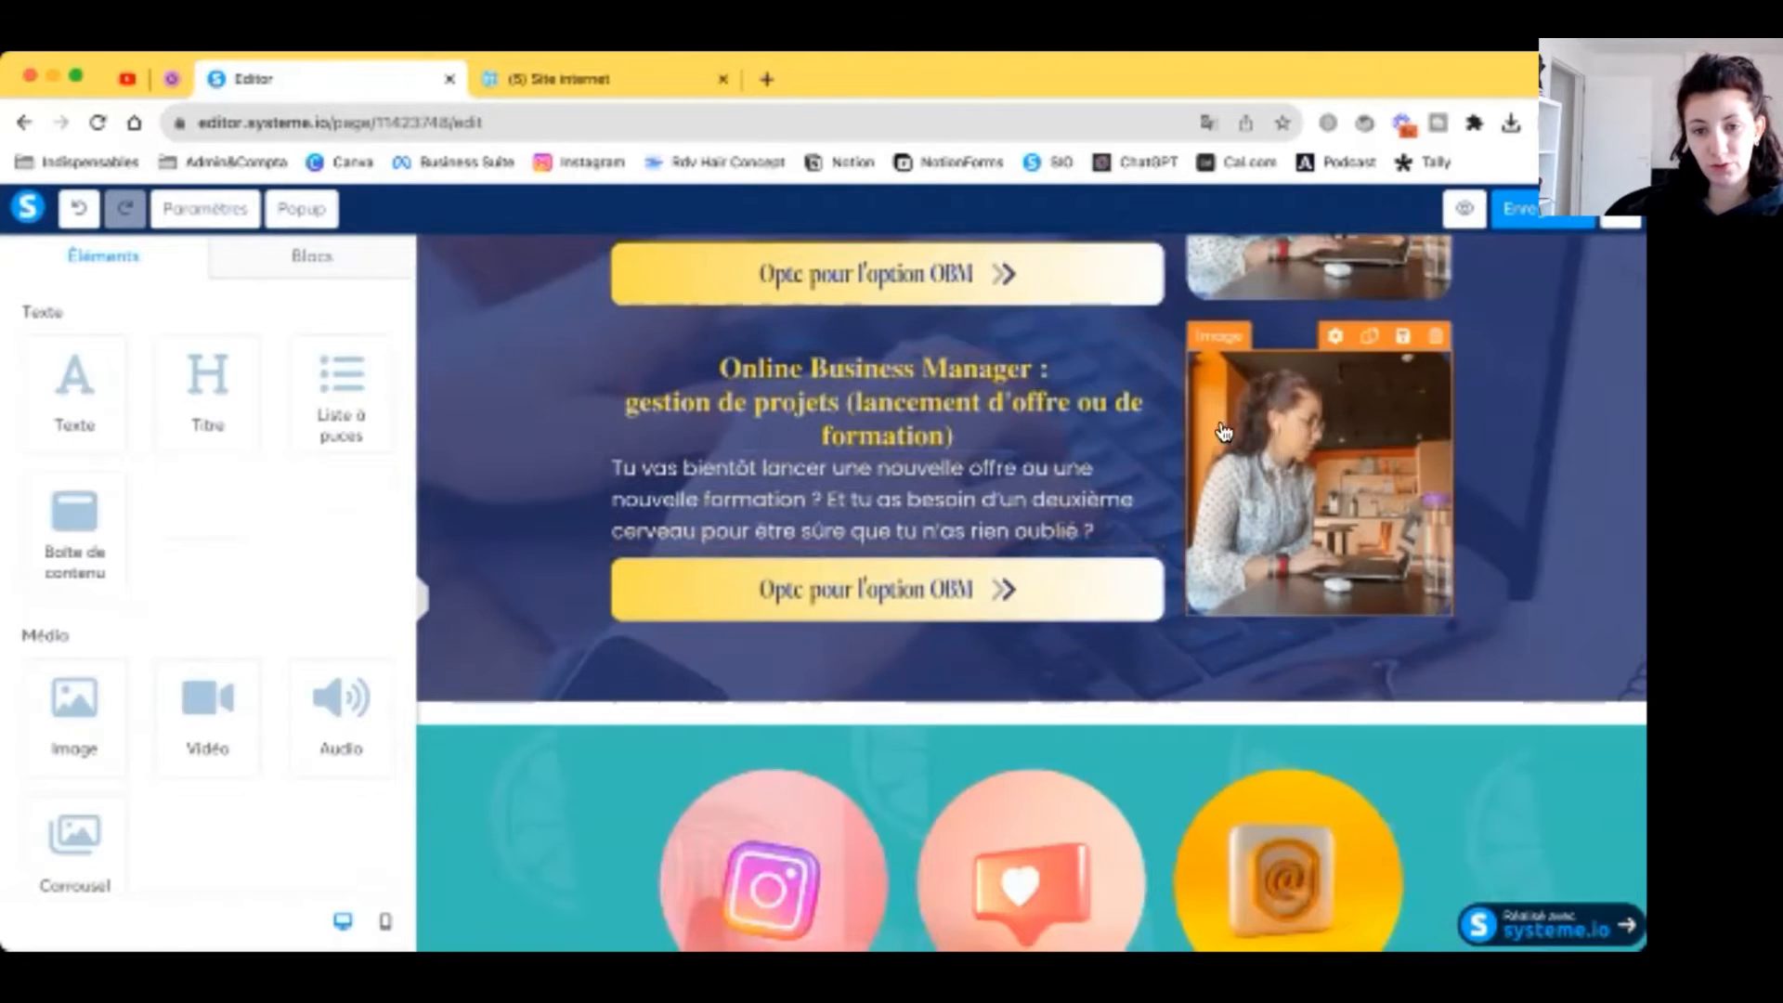
pyautogui.moveTo(676, 384); pyautogui.dragTo(628, 378)
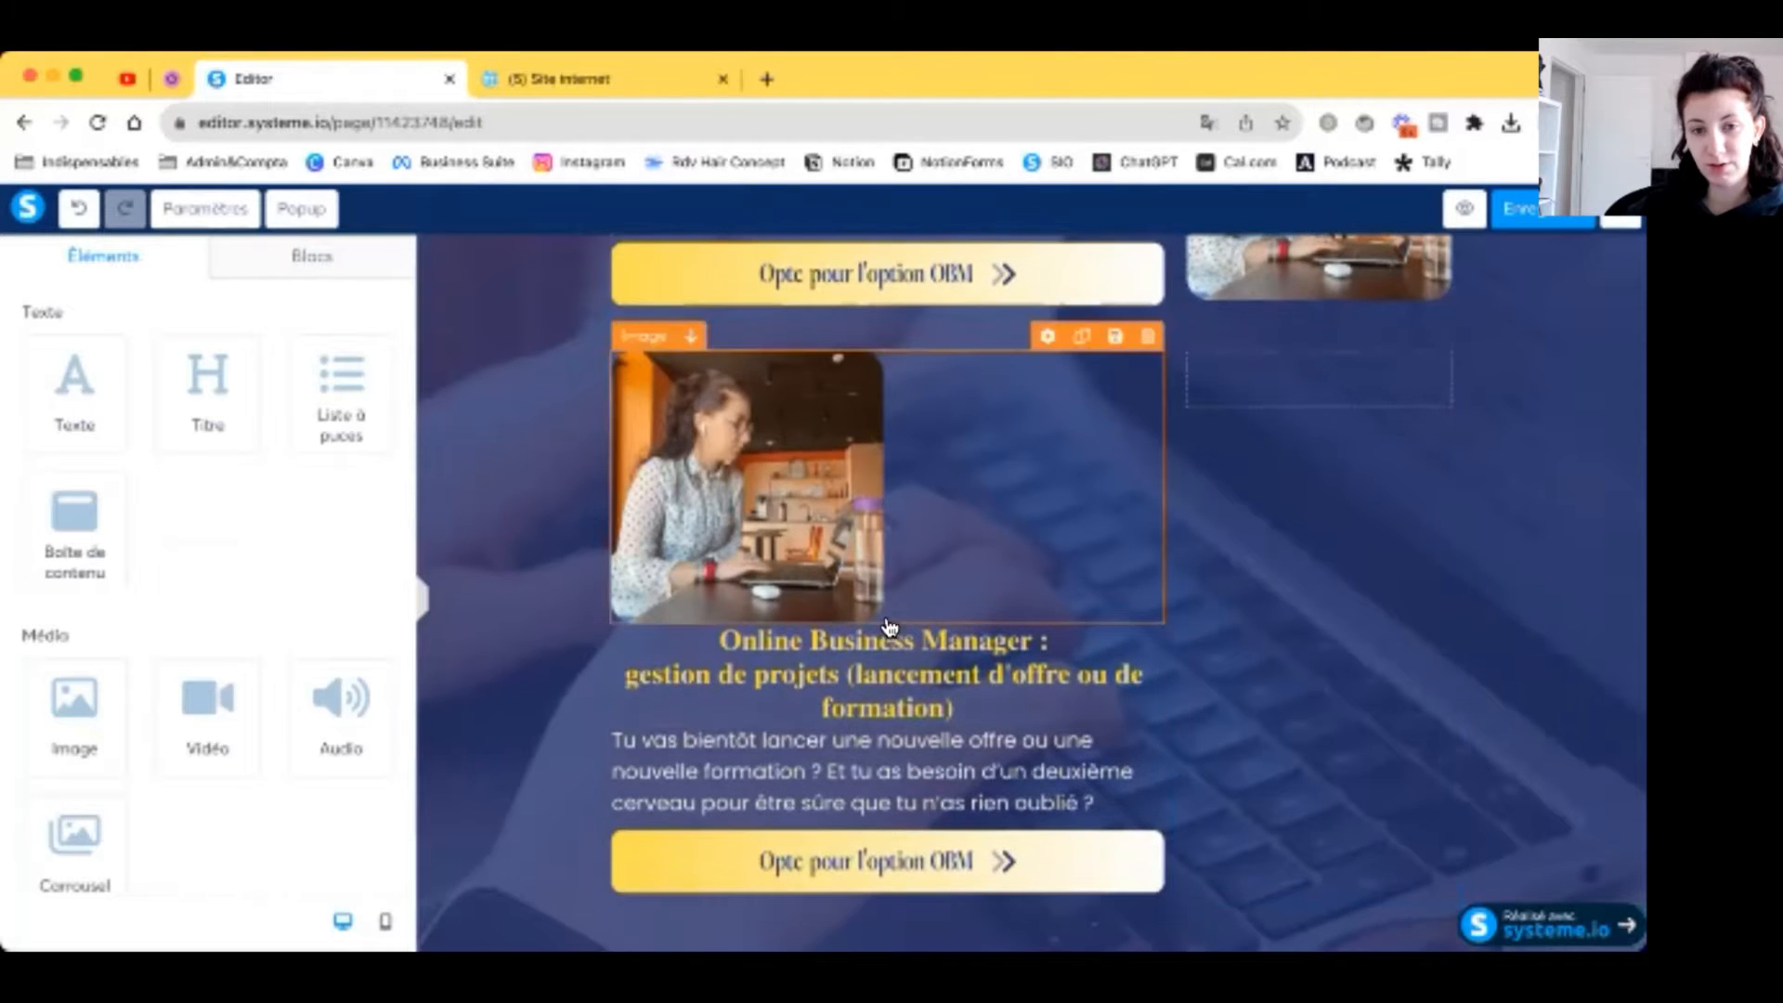
pyautogui.moveTo(889, 659); pyautogui.dragTo(1242, 425)
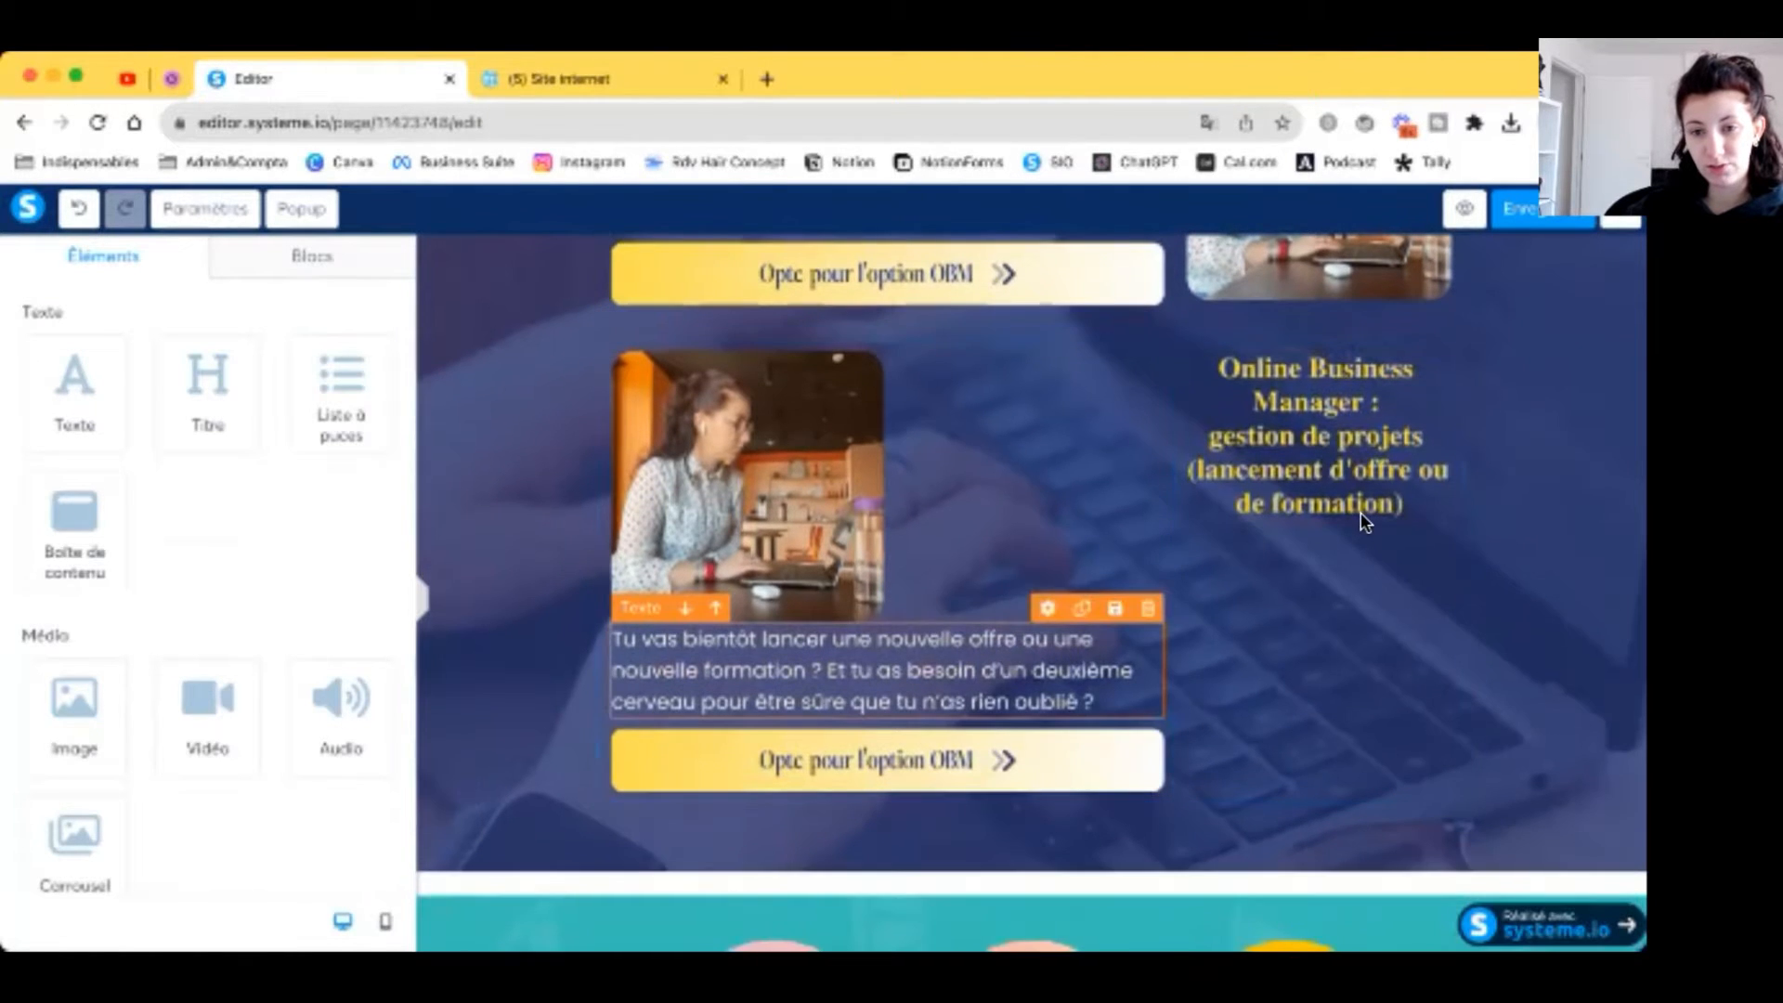
pyautogui.moveTo(1361, 516); pyautogui.dragTo(1362, 516)
pyautogui.moveTo(1009, 678); pyautogui.dragTo(1278, 722)
pyautogui.moveTo(1180, 789); pyautogui.dragTo(919, 661)
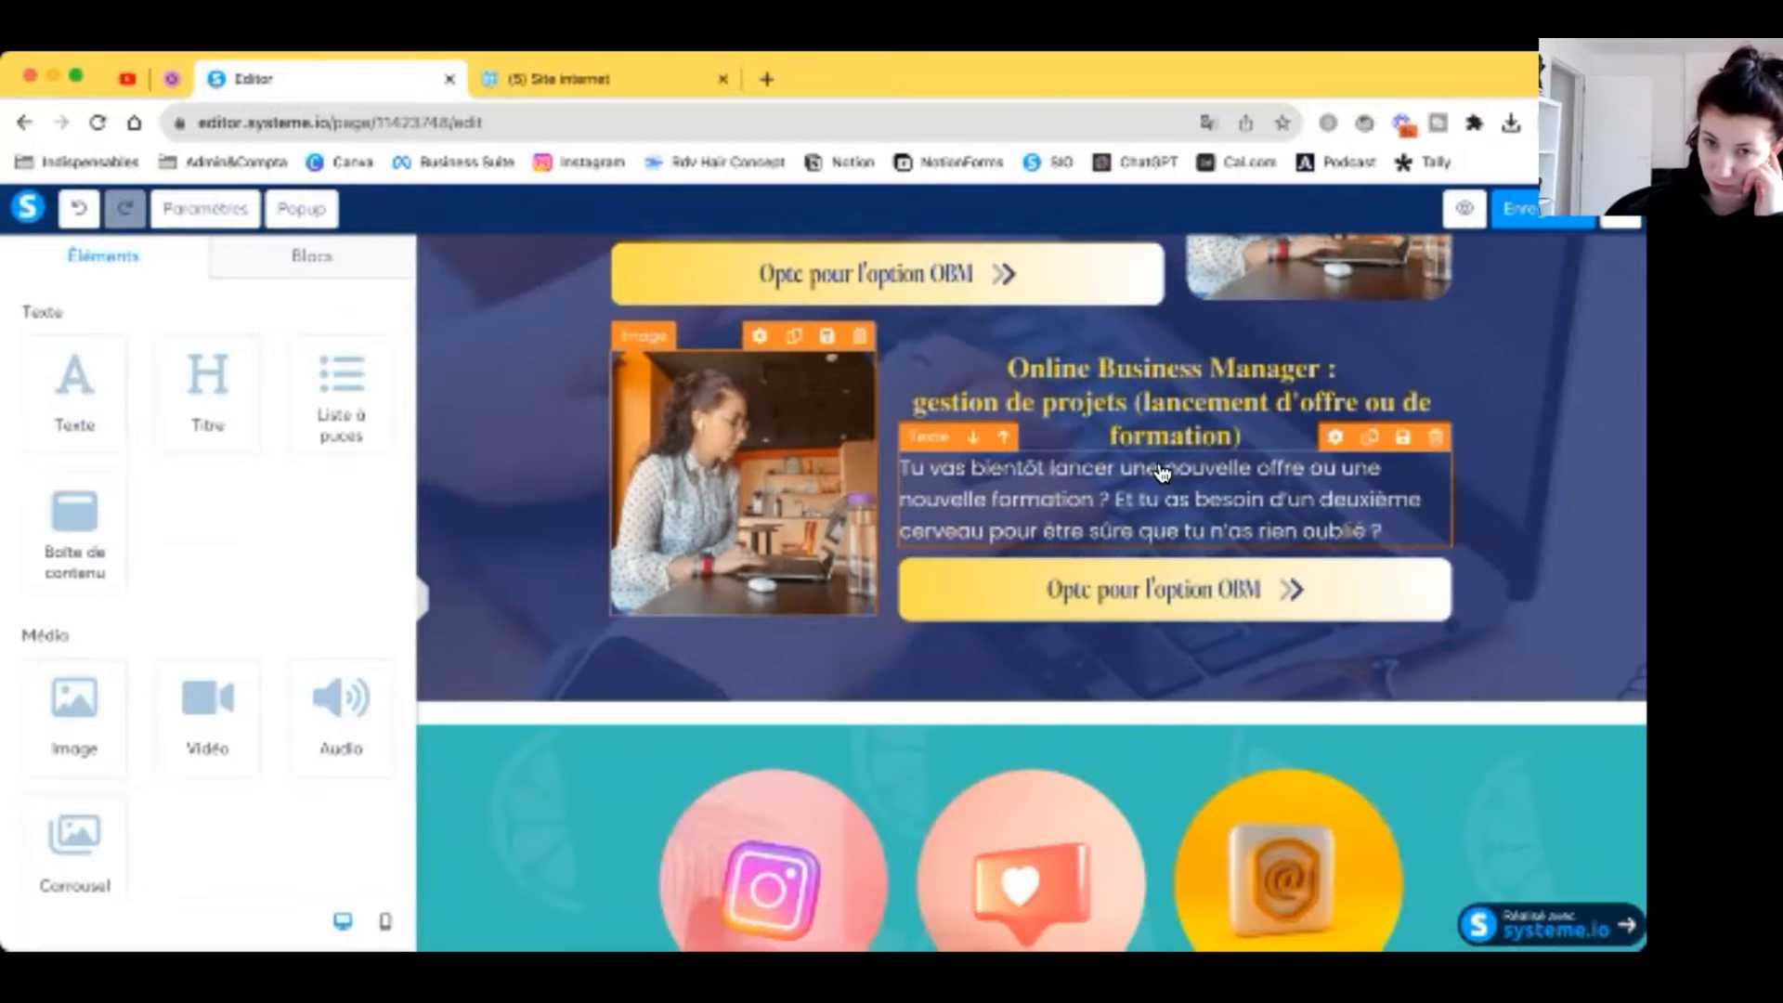
# Step: Increase the service row's top margin for more space above it
pyautogui.click(944, 341)
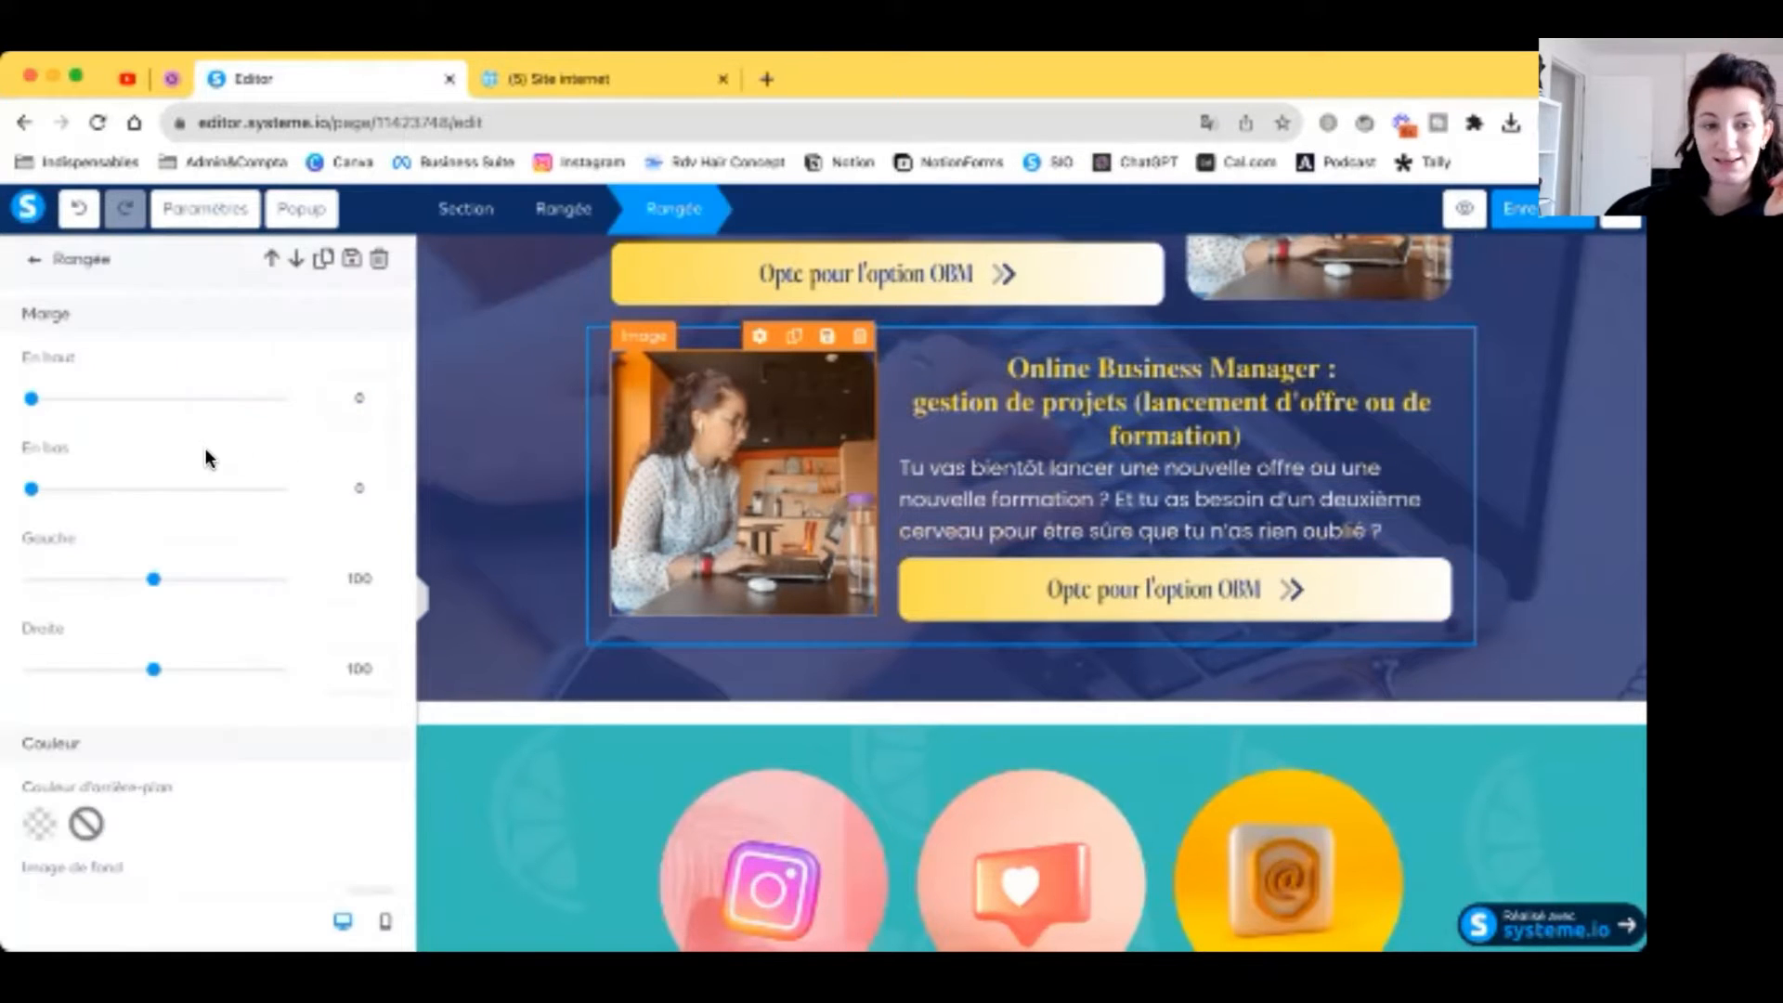
pyautogui.scroll(-1, 207, 455)
pyautogui.moveTo(31, 358); pyautogui.dragTo(120, 371)
pyautogui.click(1217, 475)
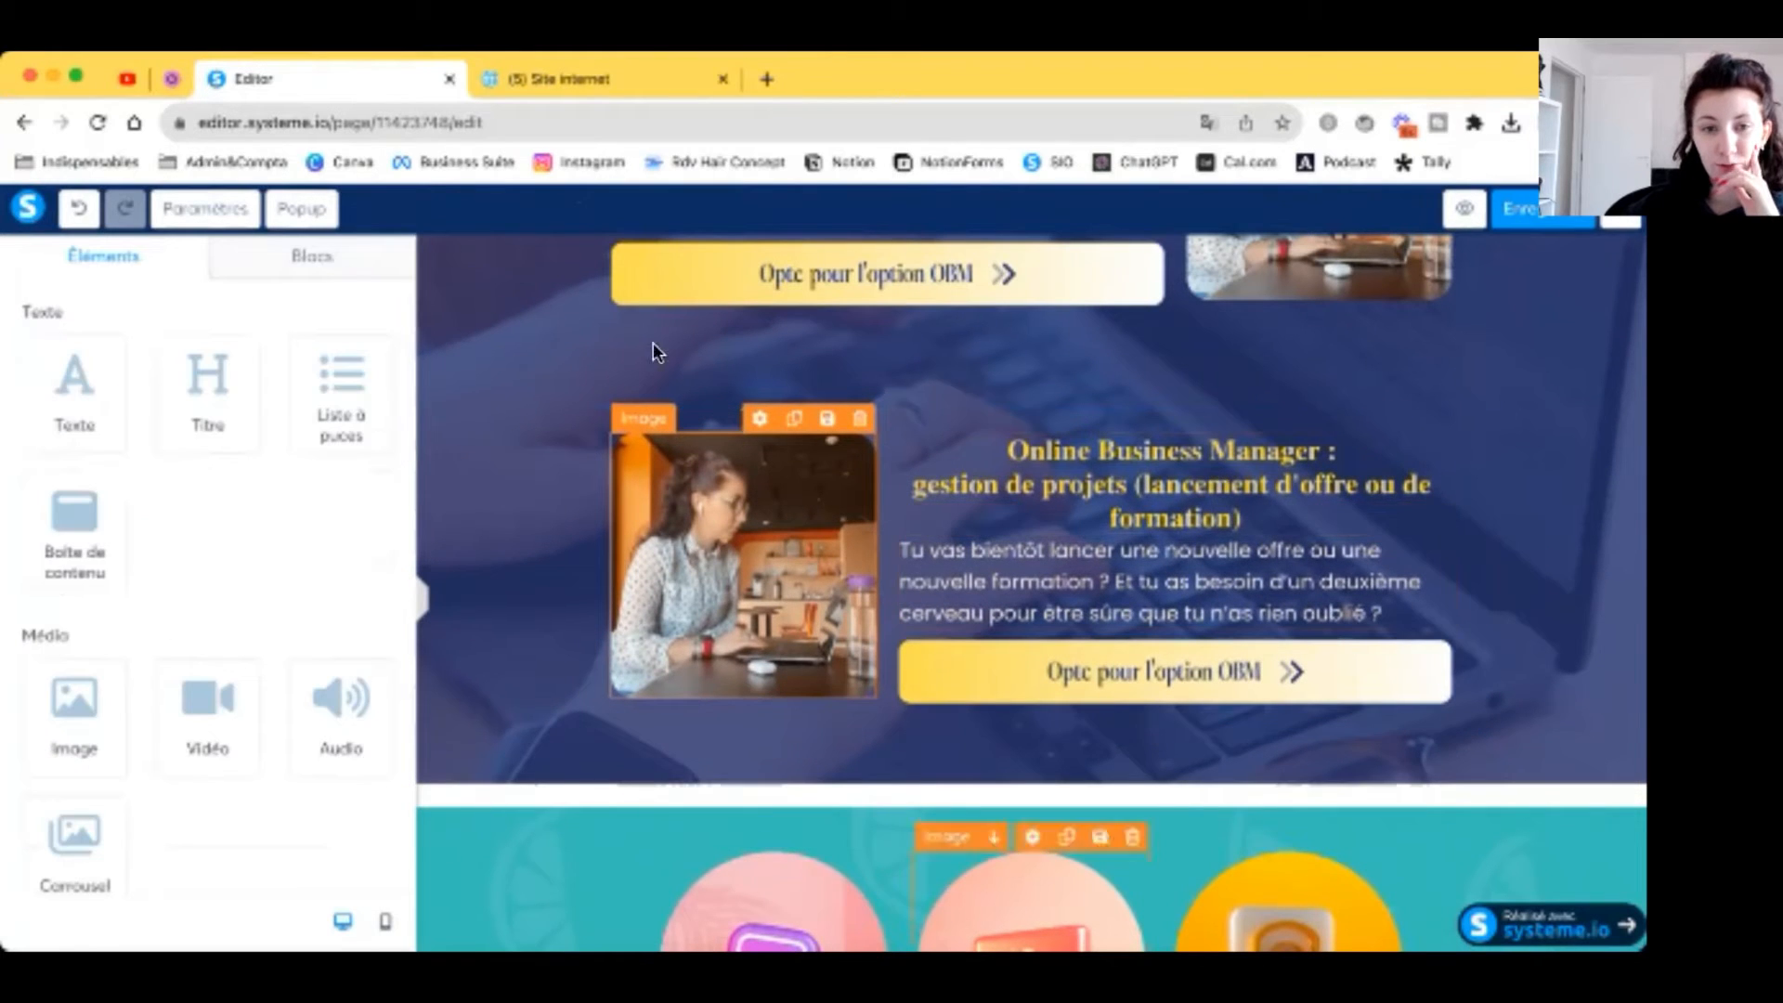
# Step: Strike through the OBM offer in Notion, then retitle the card 'Pimp my business :'
pyautogui.click(583, 84)
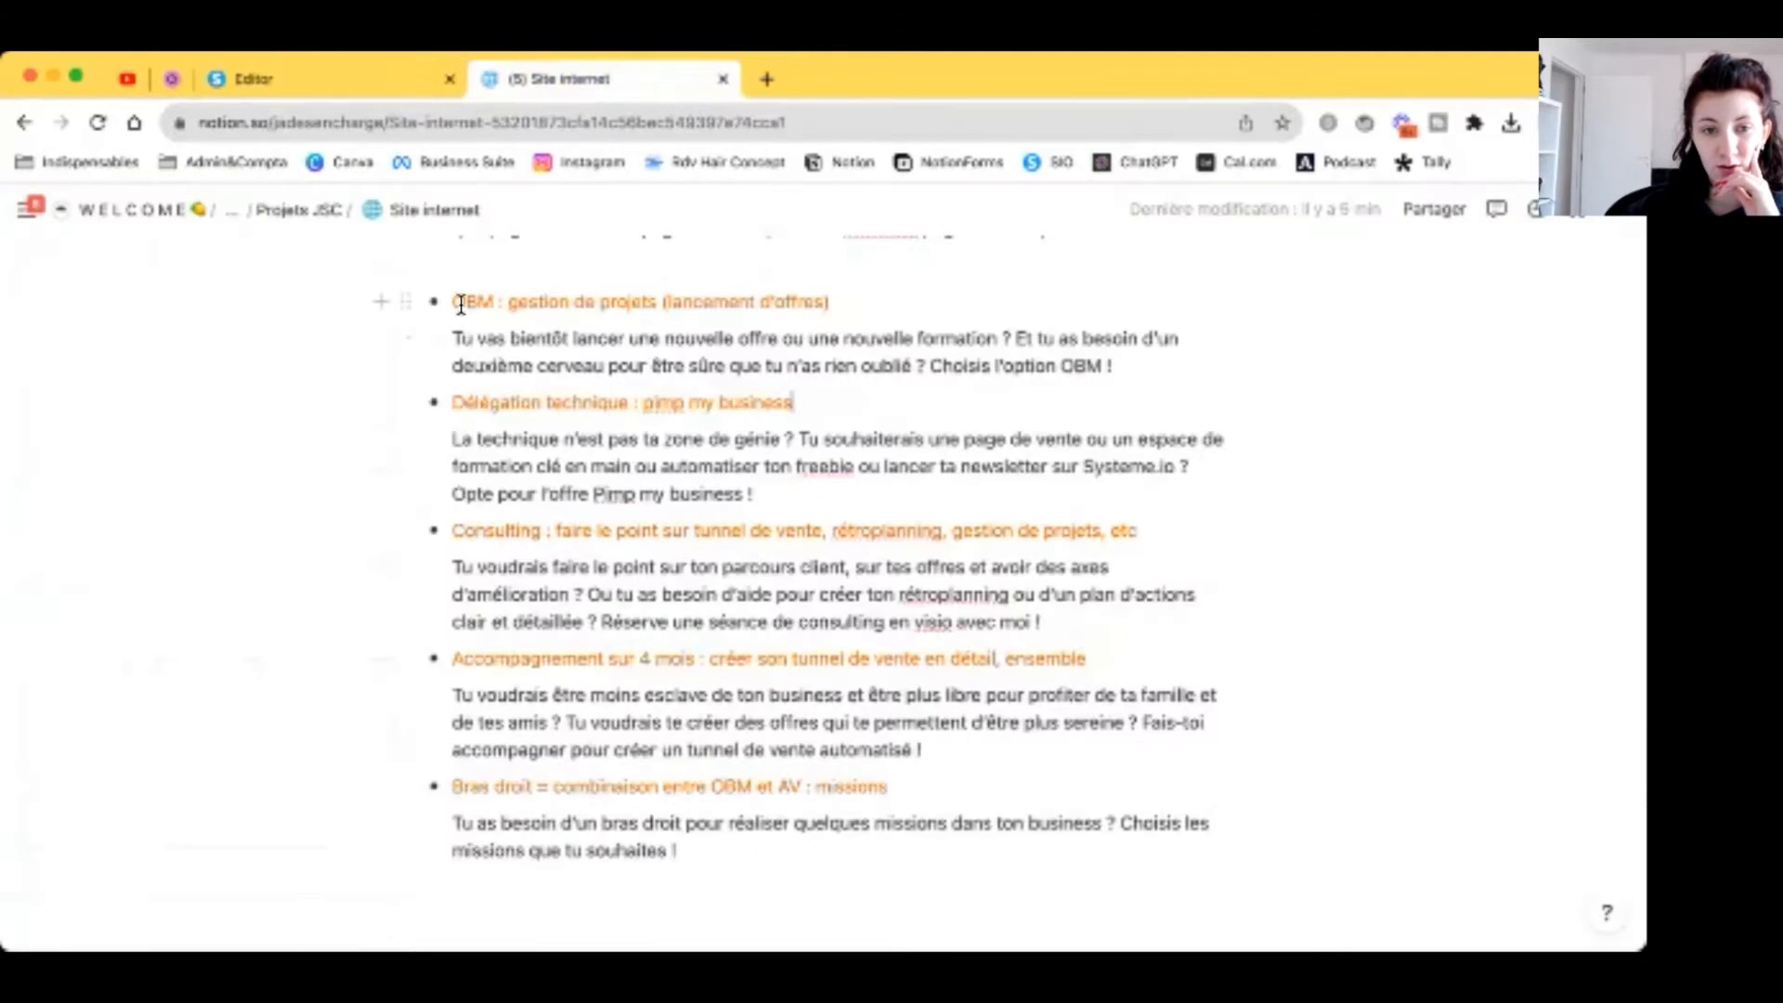
pyautogui.moveTo(461, 305); pyautogui.dragTo(1125, 366)
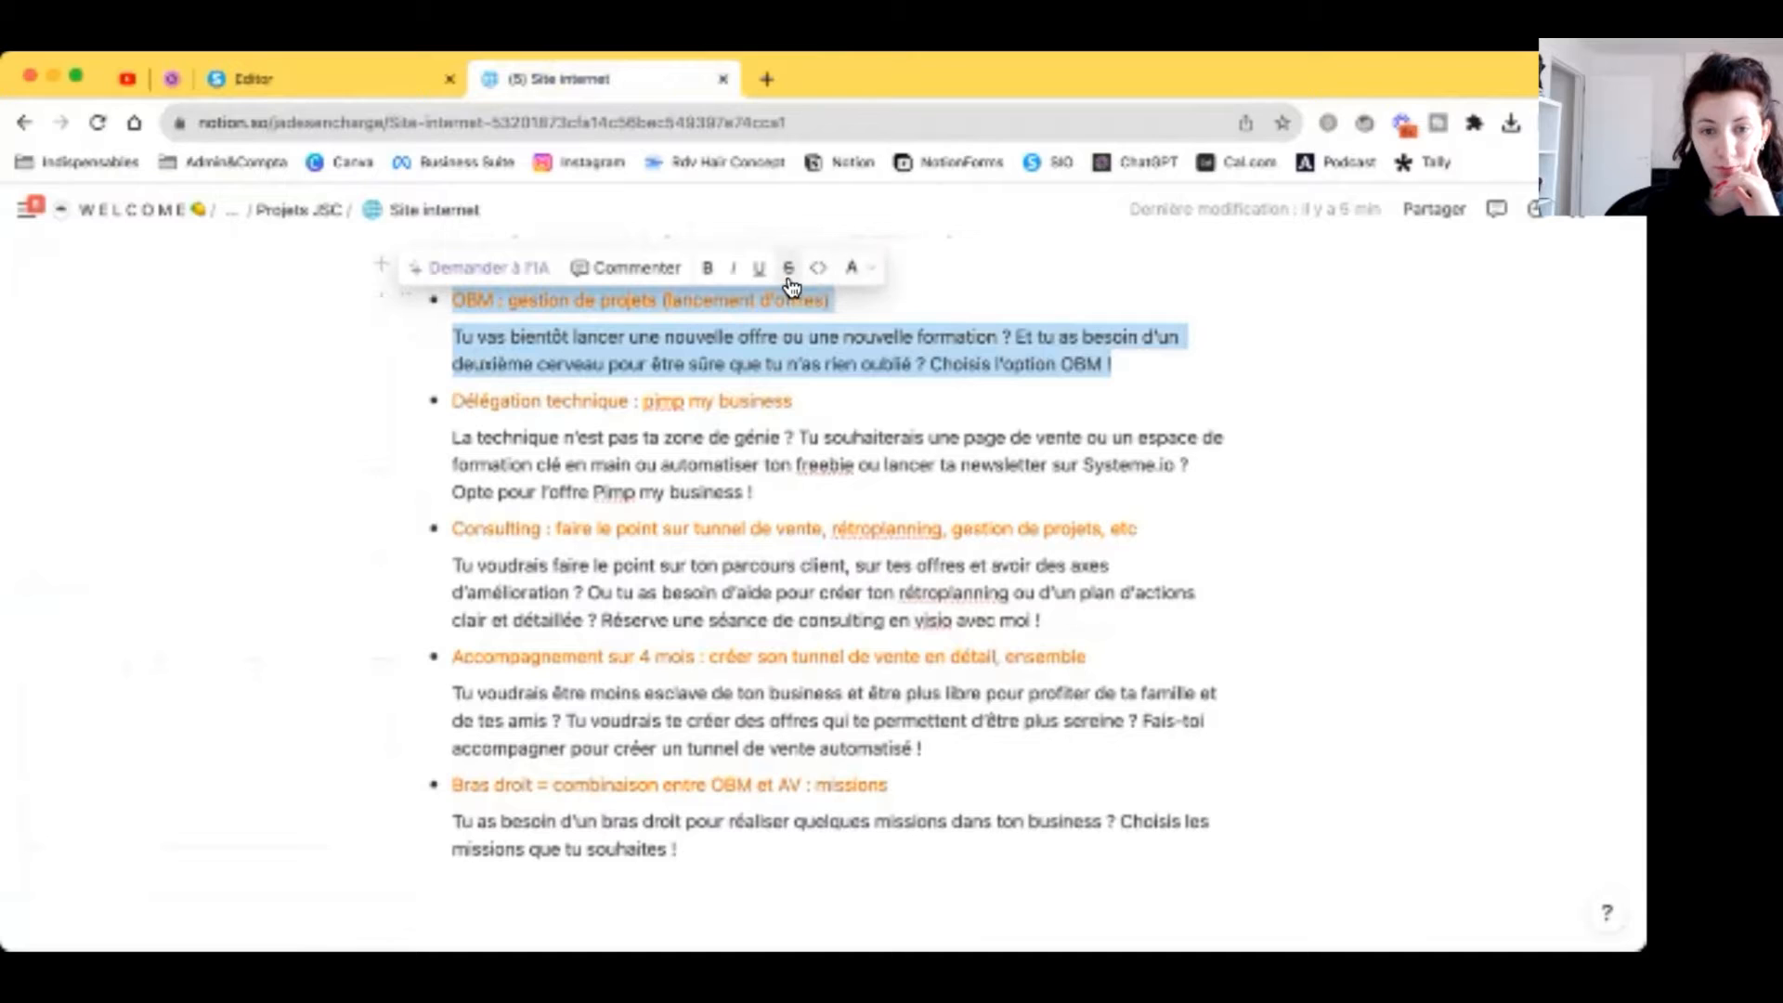
pyautogui.click(789, 278)
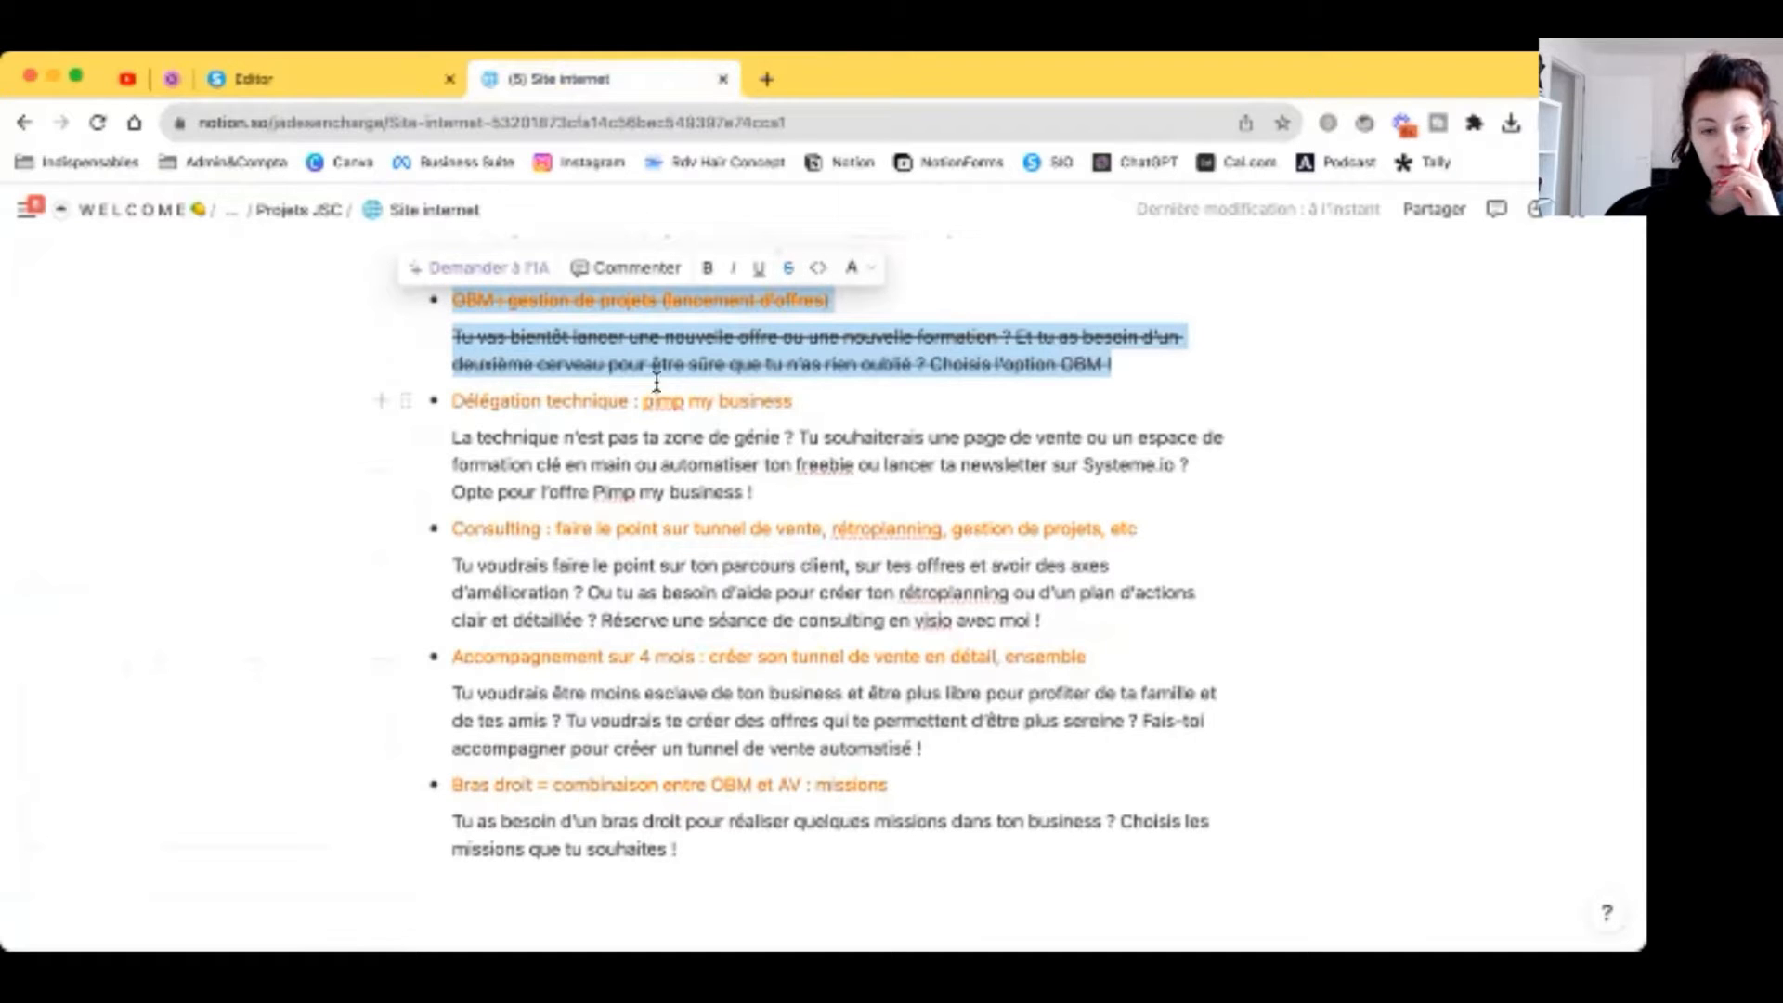
pyautogui.click(384, 91)
pyautogui.tripleClick(1177, 482)
pyautogui.write('P')
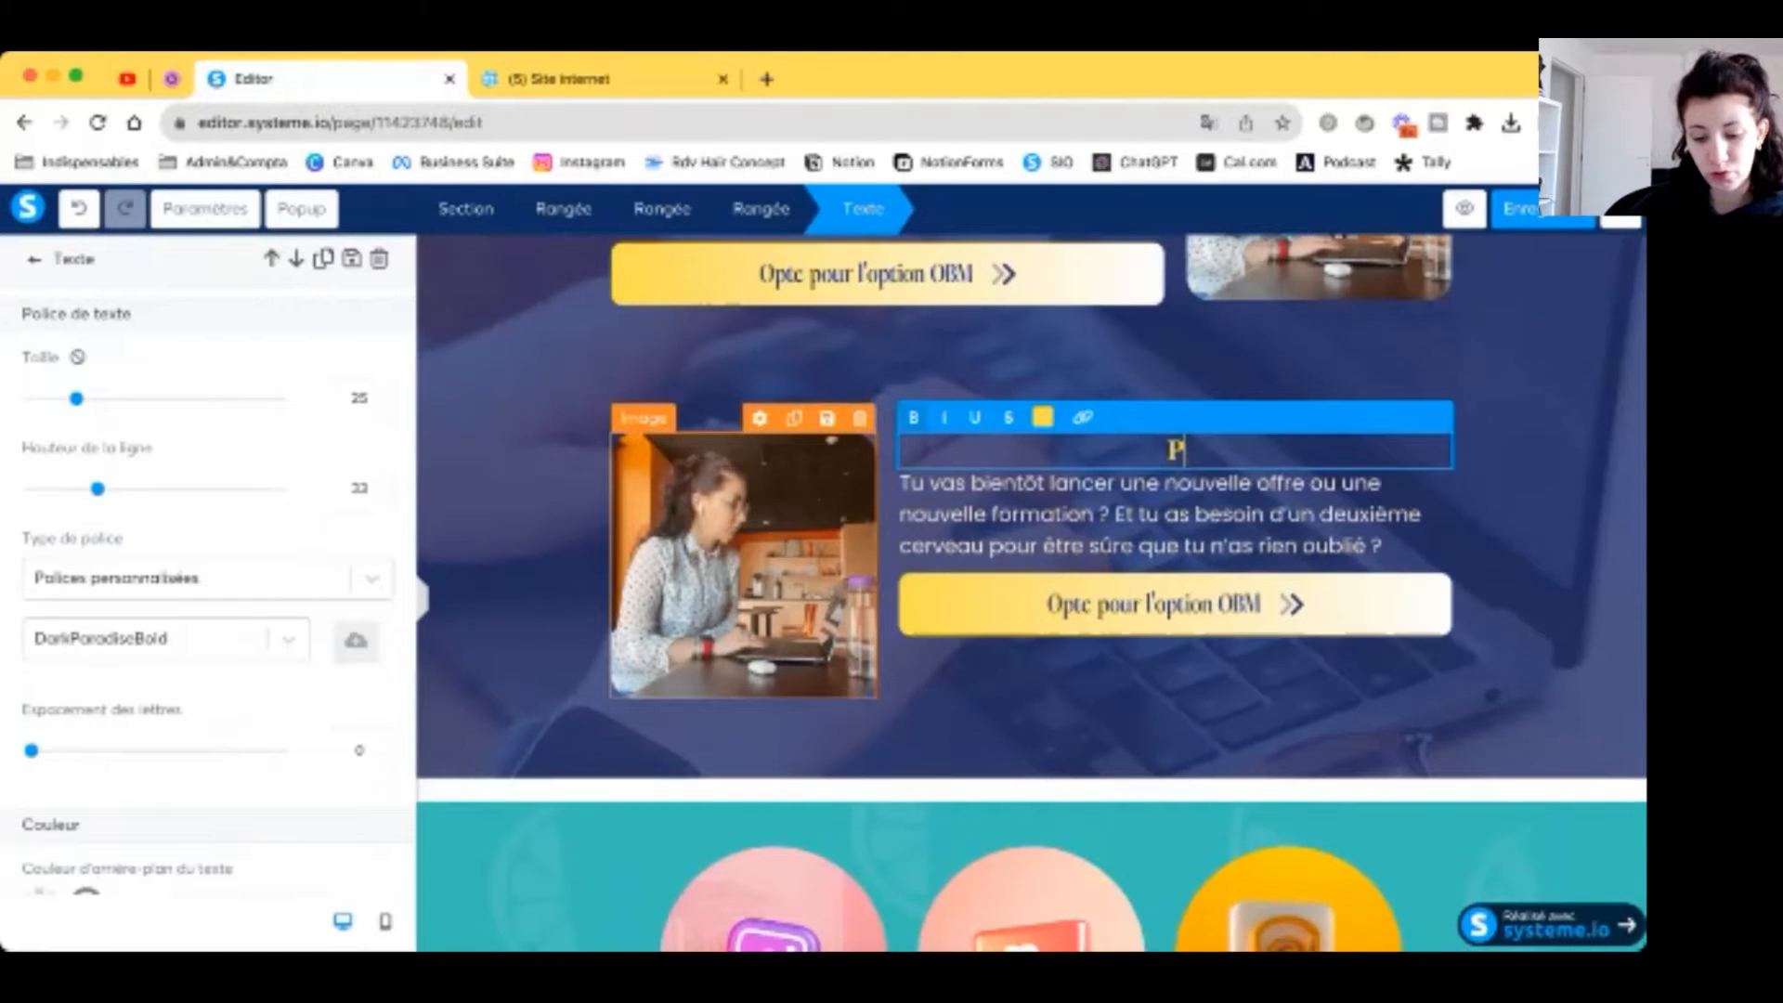
pyautogui.write('imp my business :')
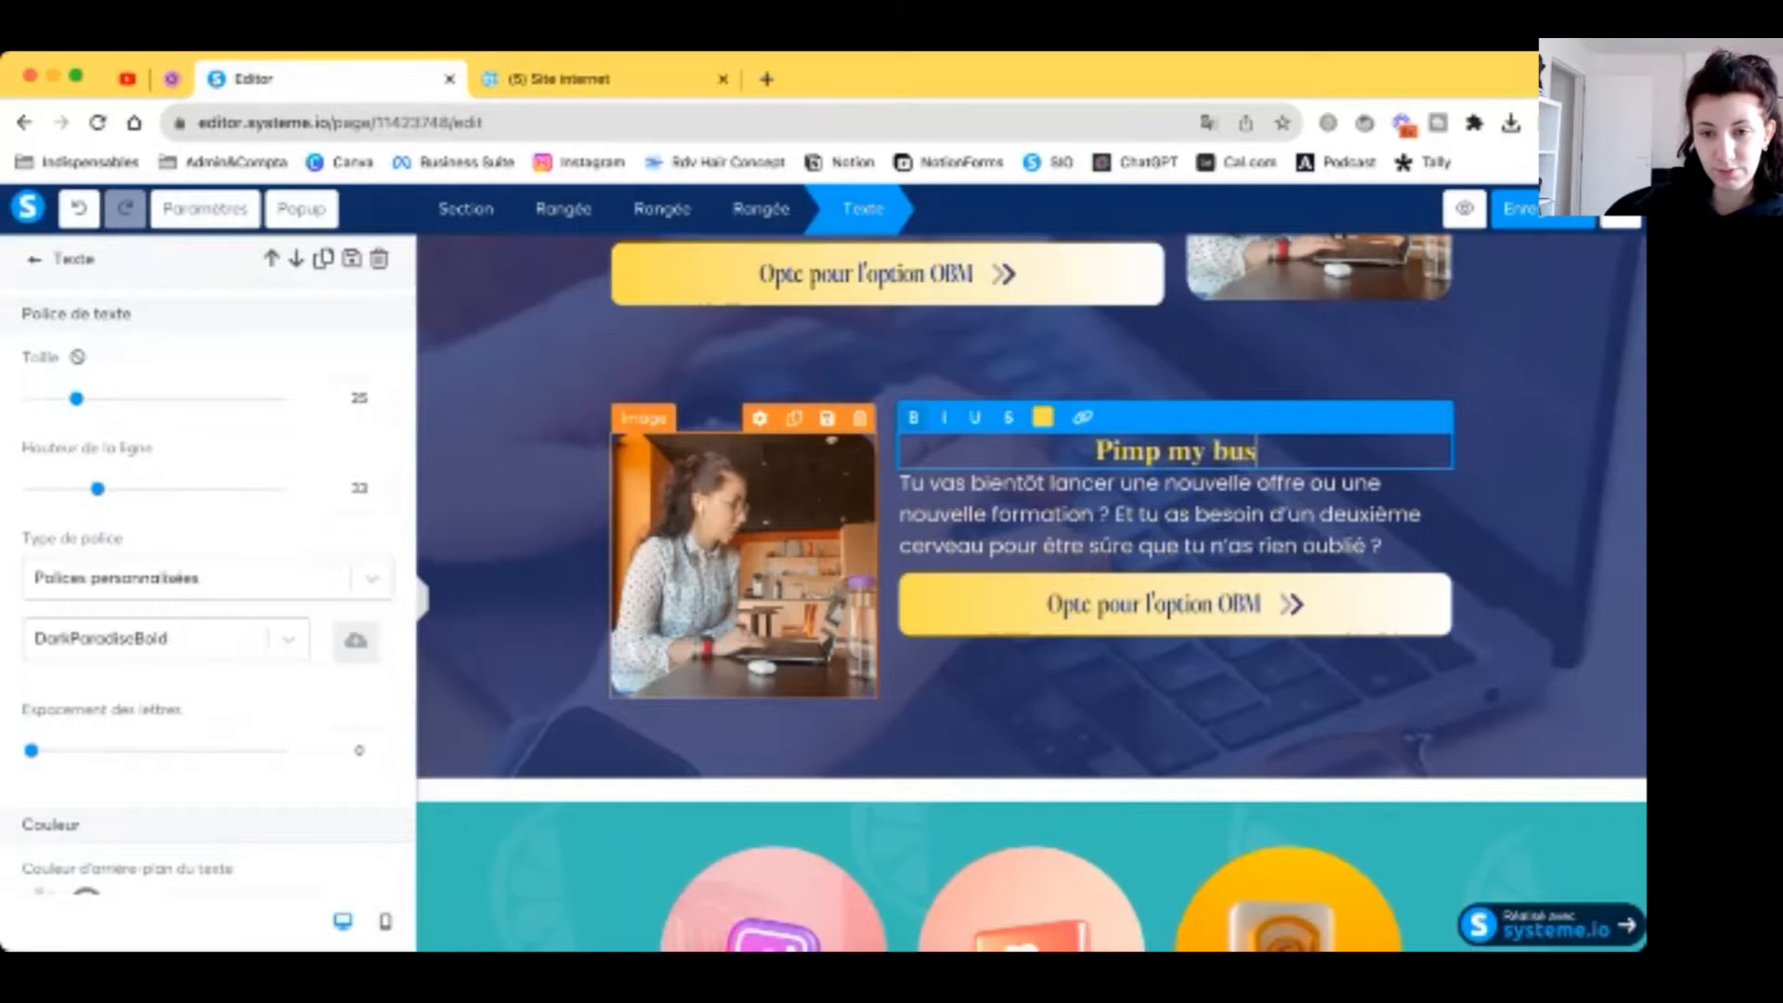
# Step: Add 'Délégation technique' as the heading's second line and paste the Notion description into the paragraph
pyautogui.press('Return')
pyautogui.write('Délégation technique')
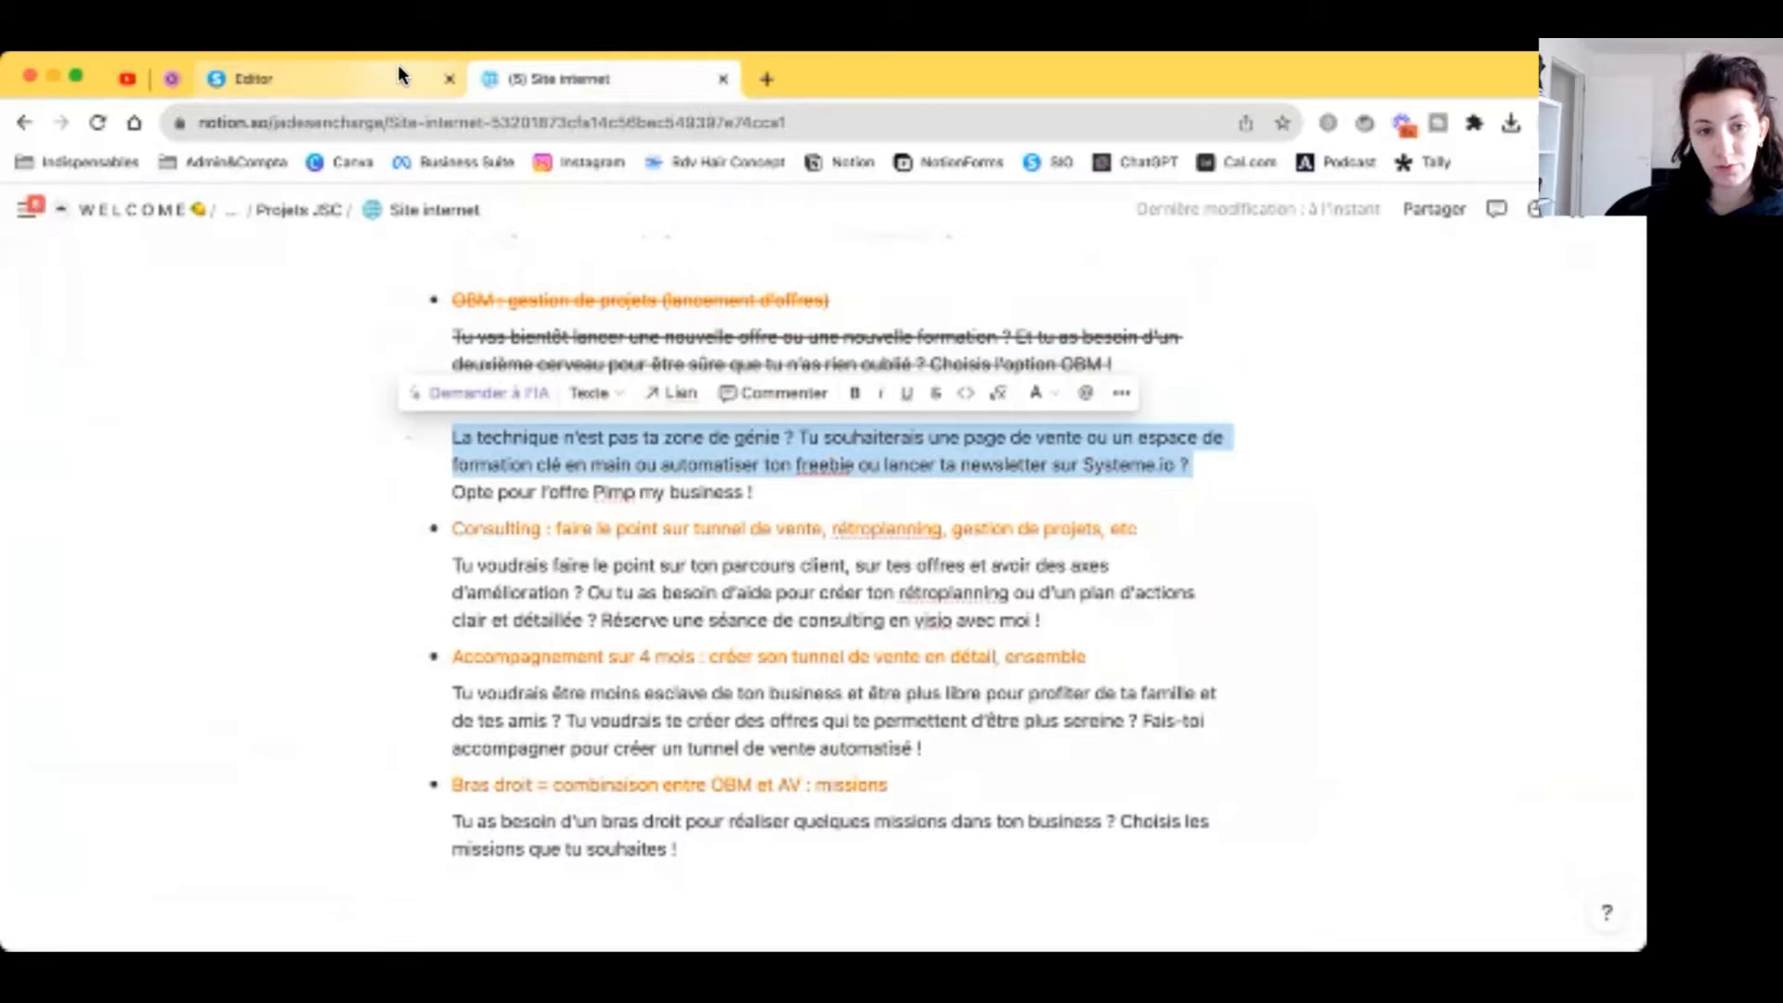
pyautogui.click(398, 64)
pyautogui.click(1100, 548)
pyautogui.press('super+a')
pyautogui.press('super+v')
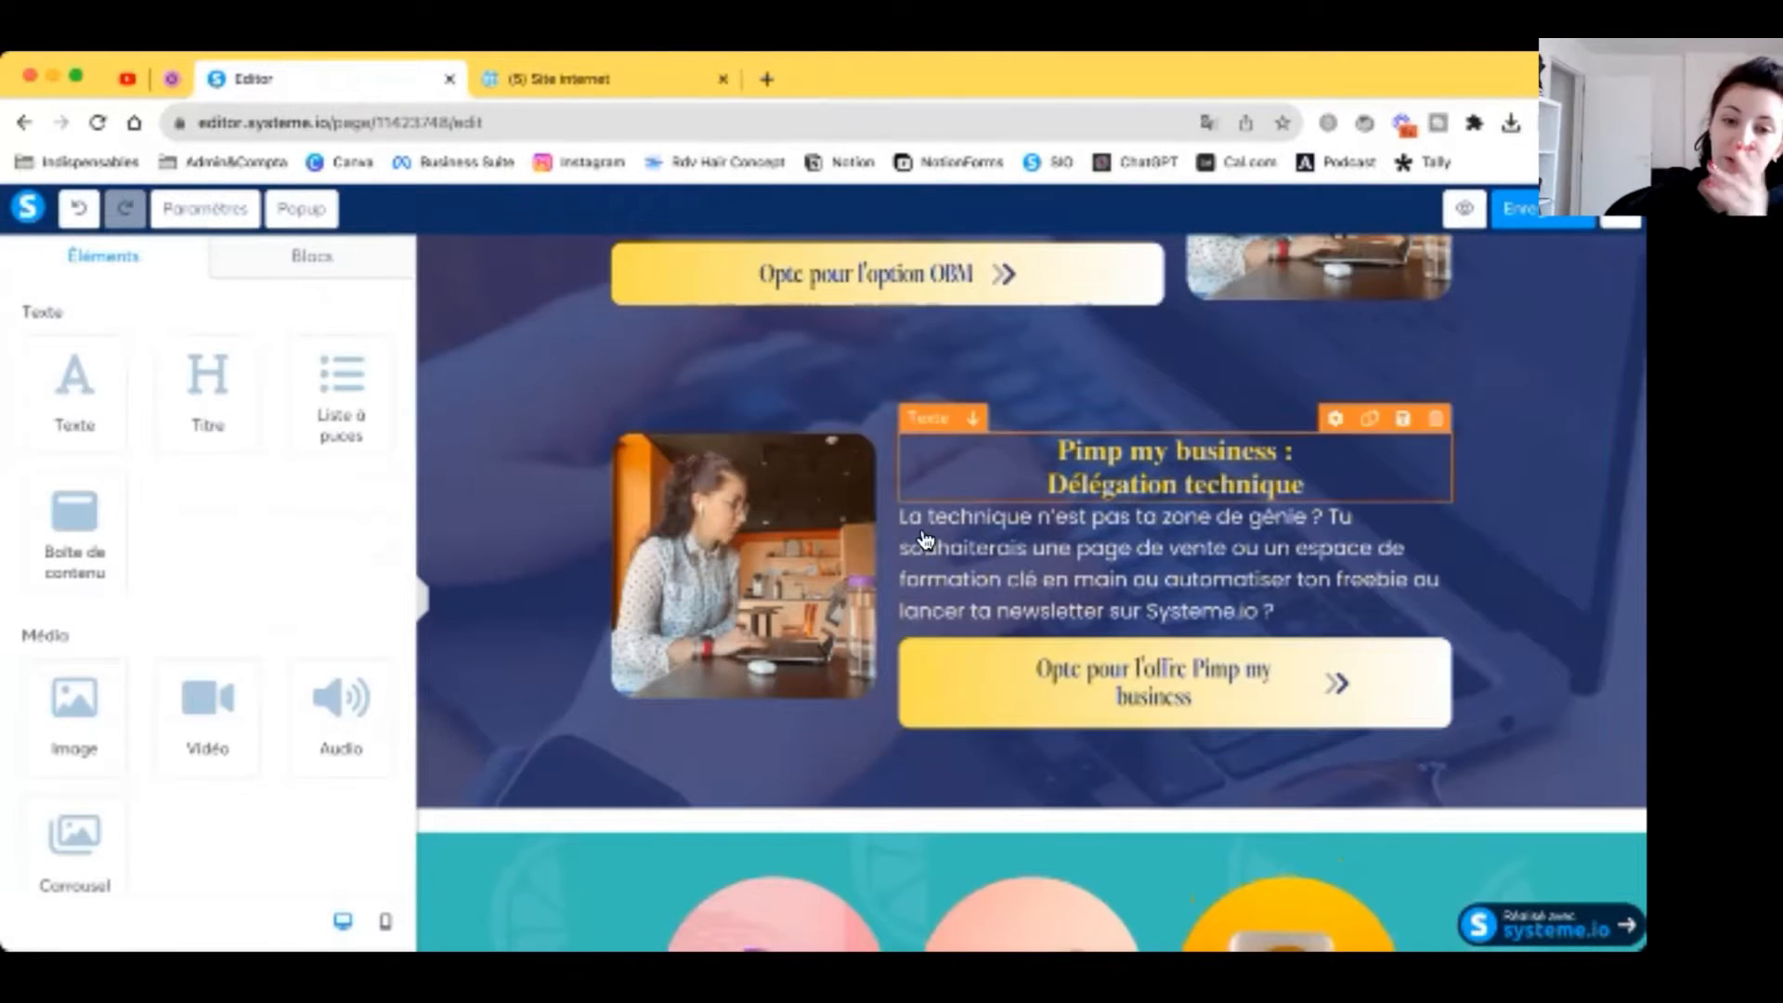
pyautogui.click(754, 543)
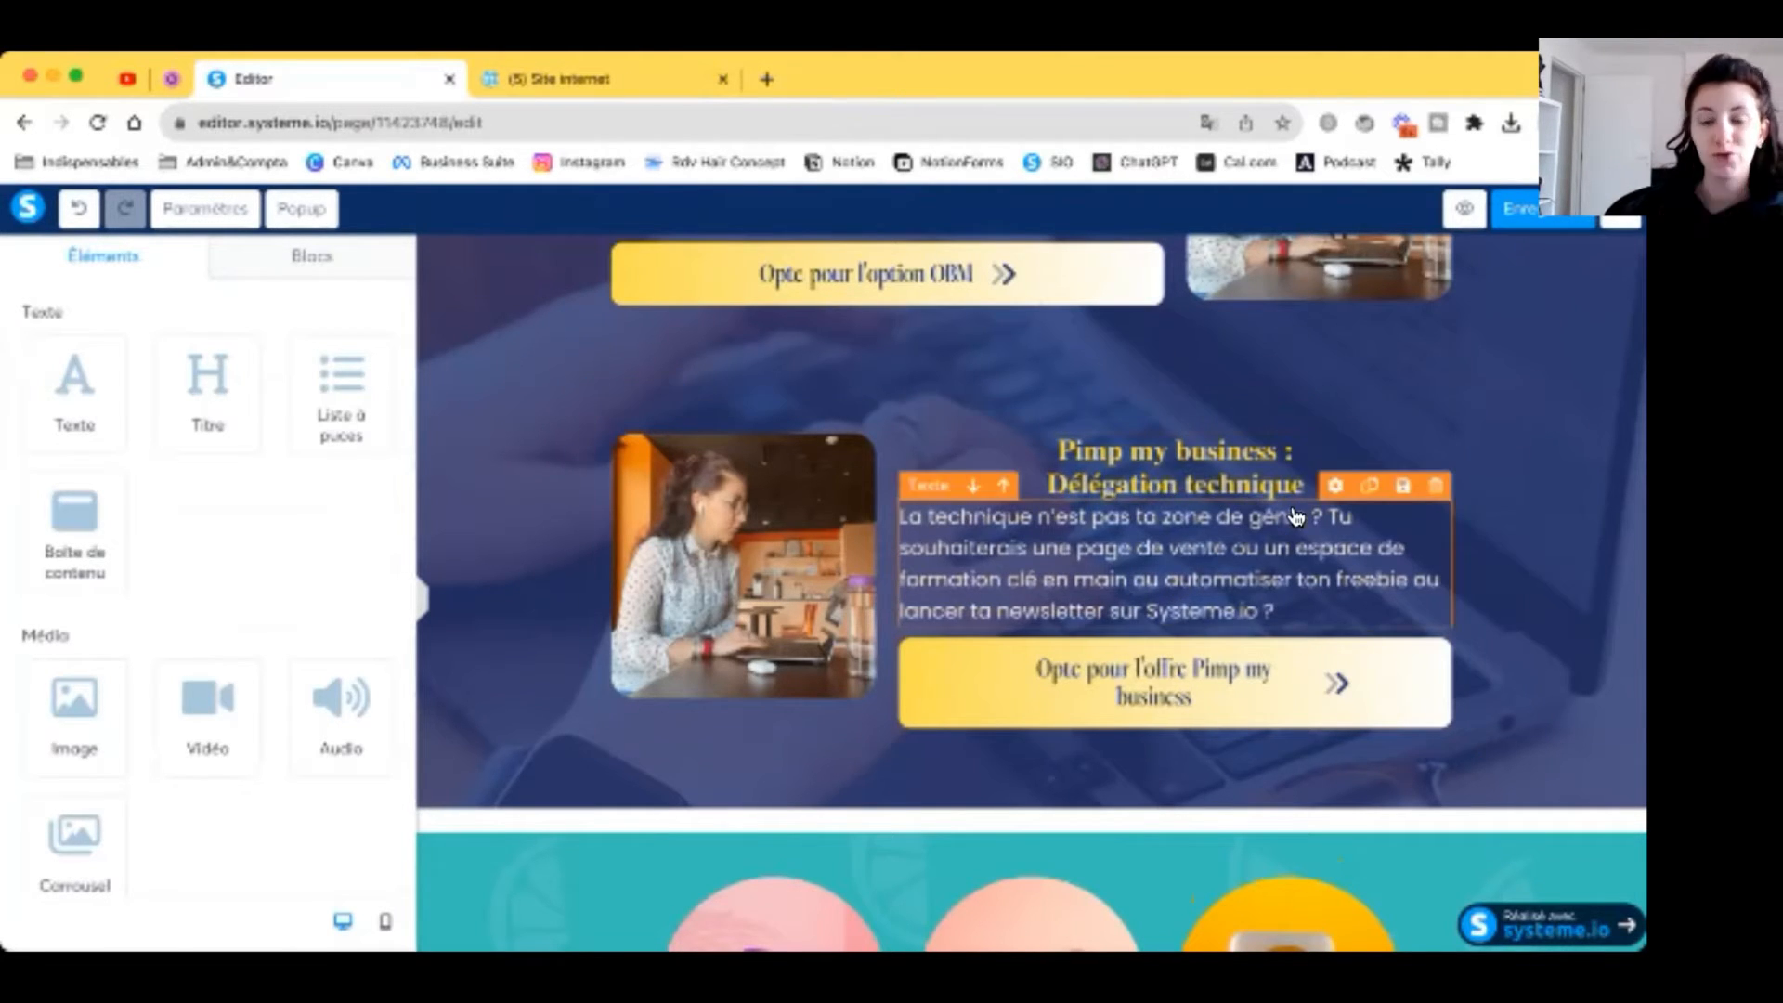
# Step: Scroll through the Mes services section to review the Consulting, Funnel Pro and Bras droit cards
pyautogui.scroll(3, 1049, 650)
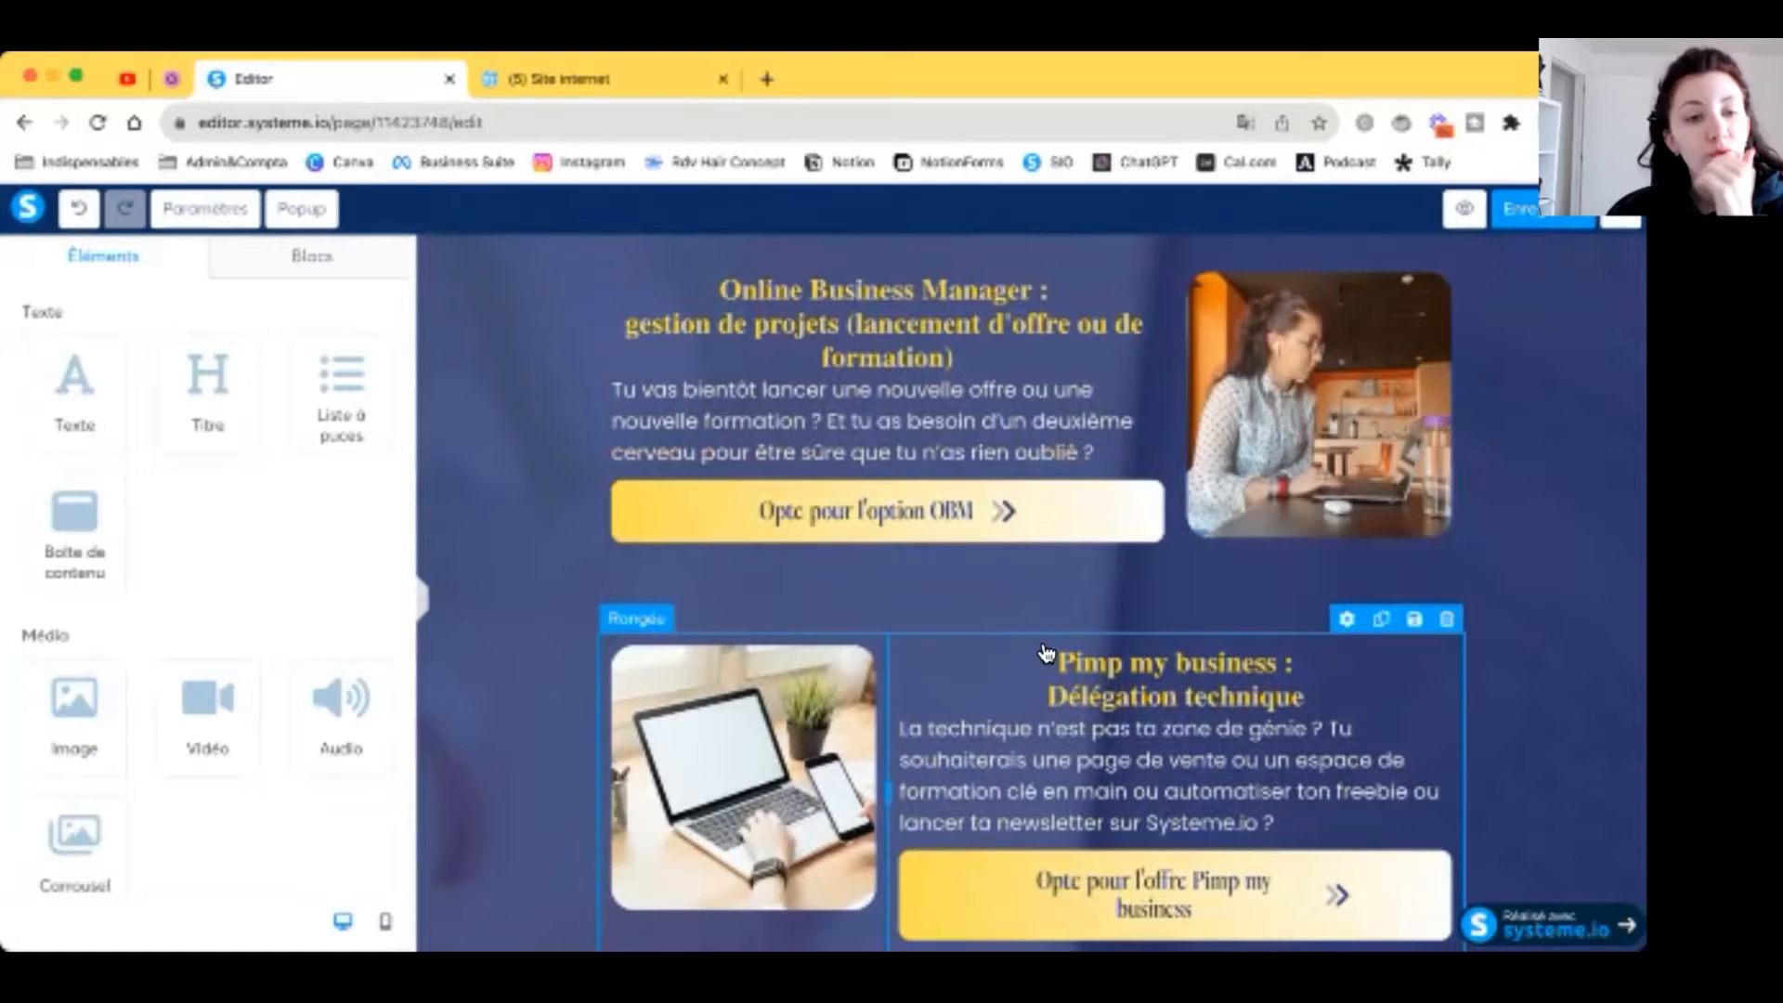
pyautogui.scroll(3, 947, 504)
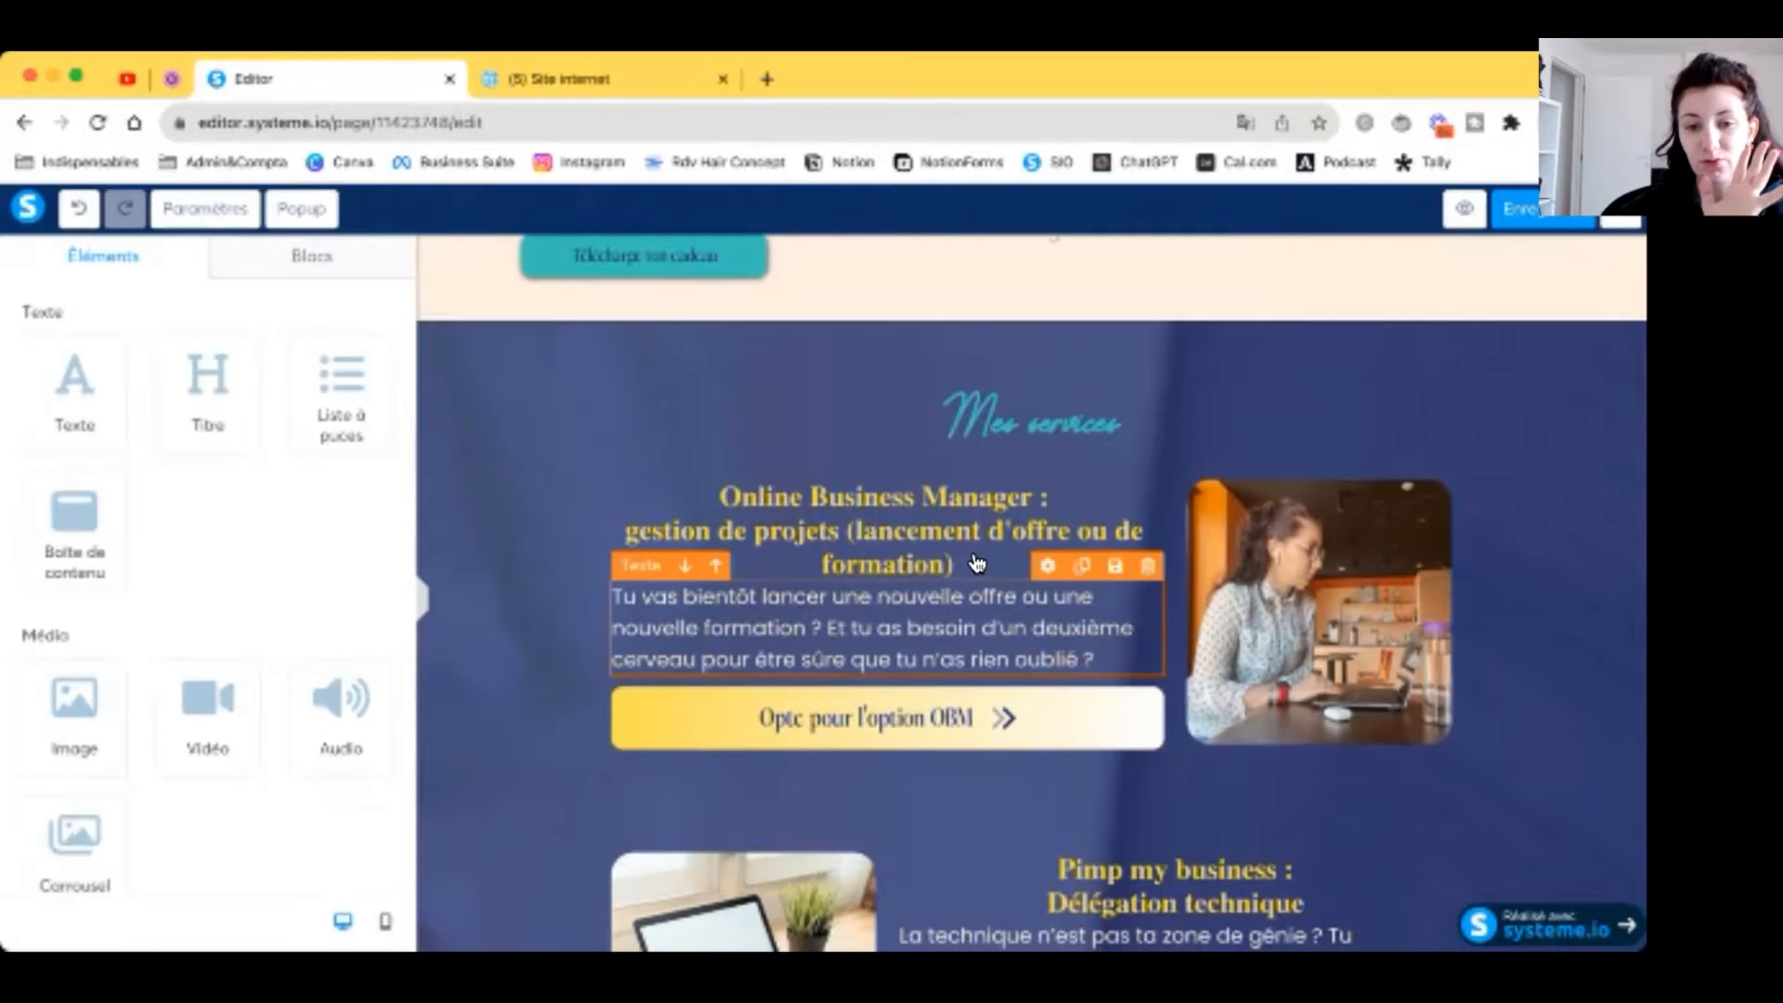
pyautogui.scroll(-5, 980, 567)
pyautogui.scroll(2, 977, 562)
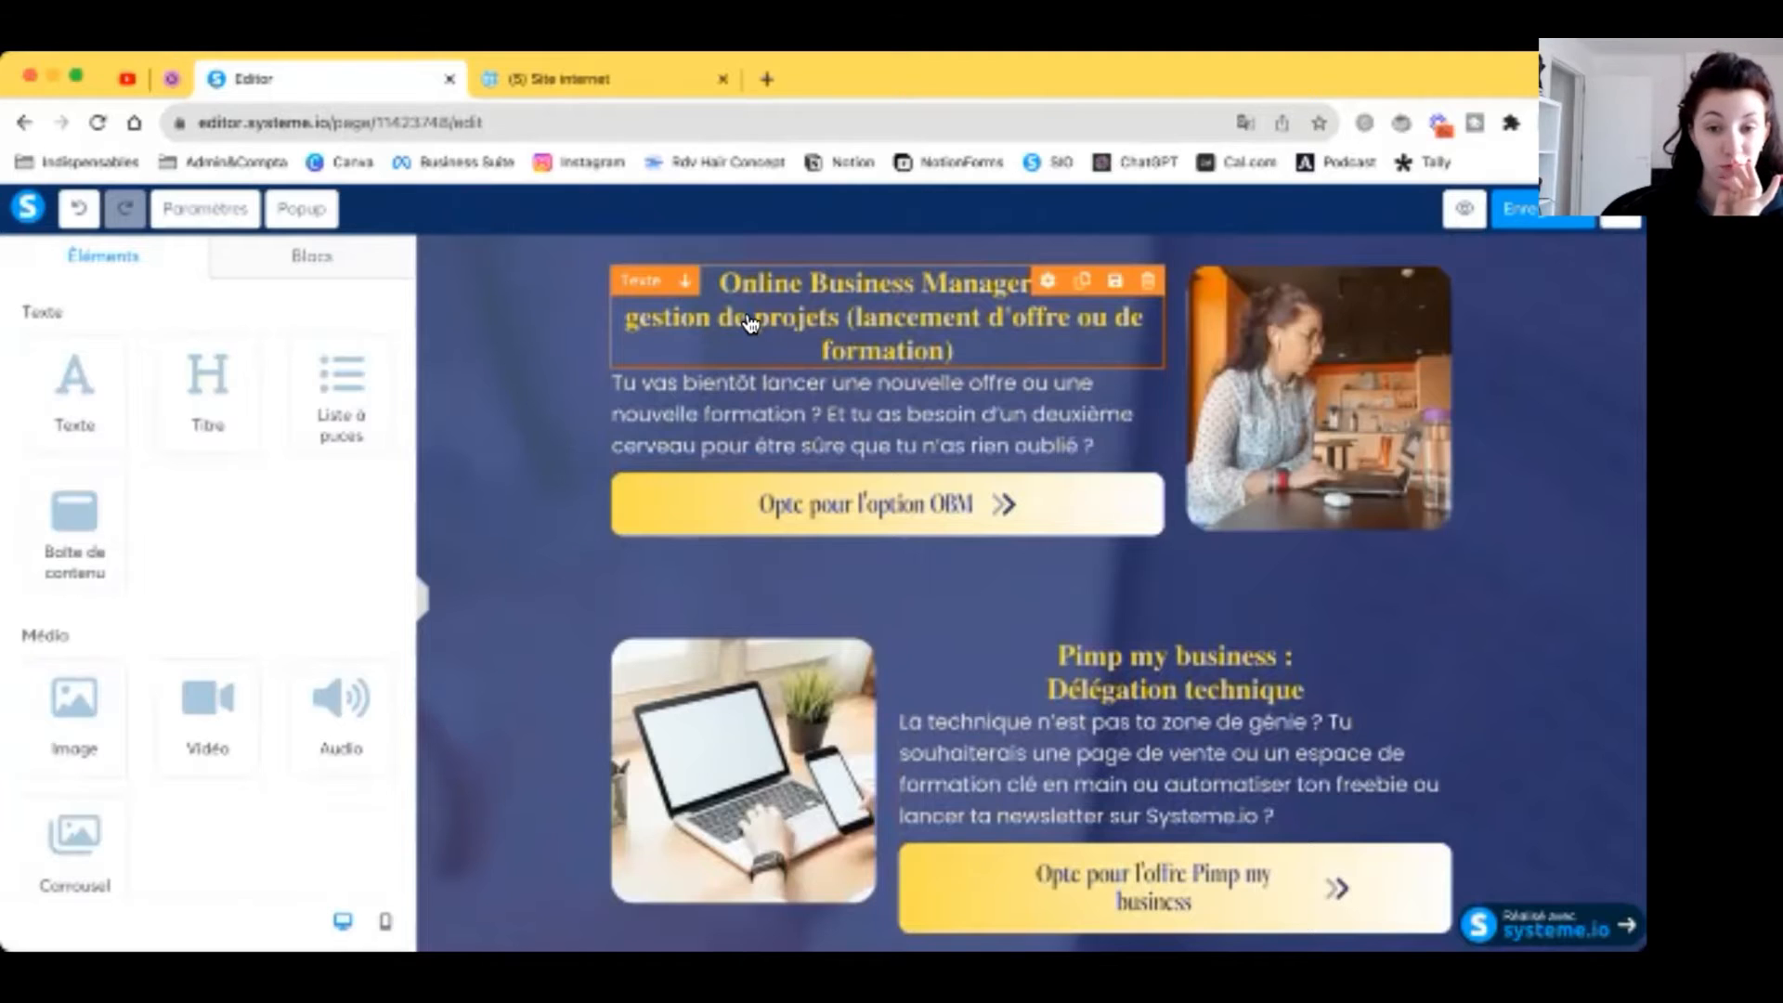
pyautogui.scroll(-2, 1255, 459)
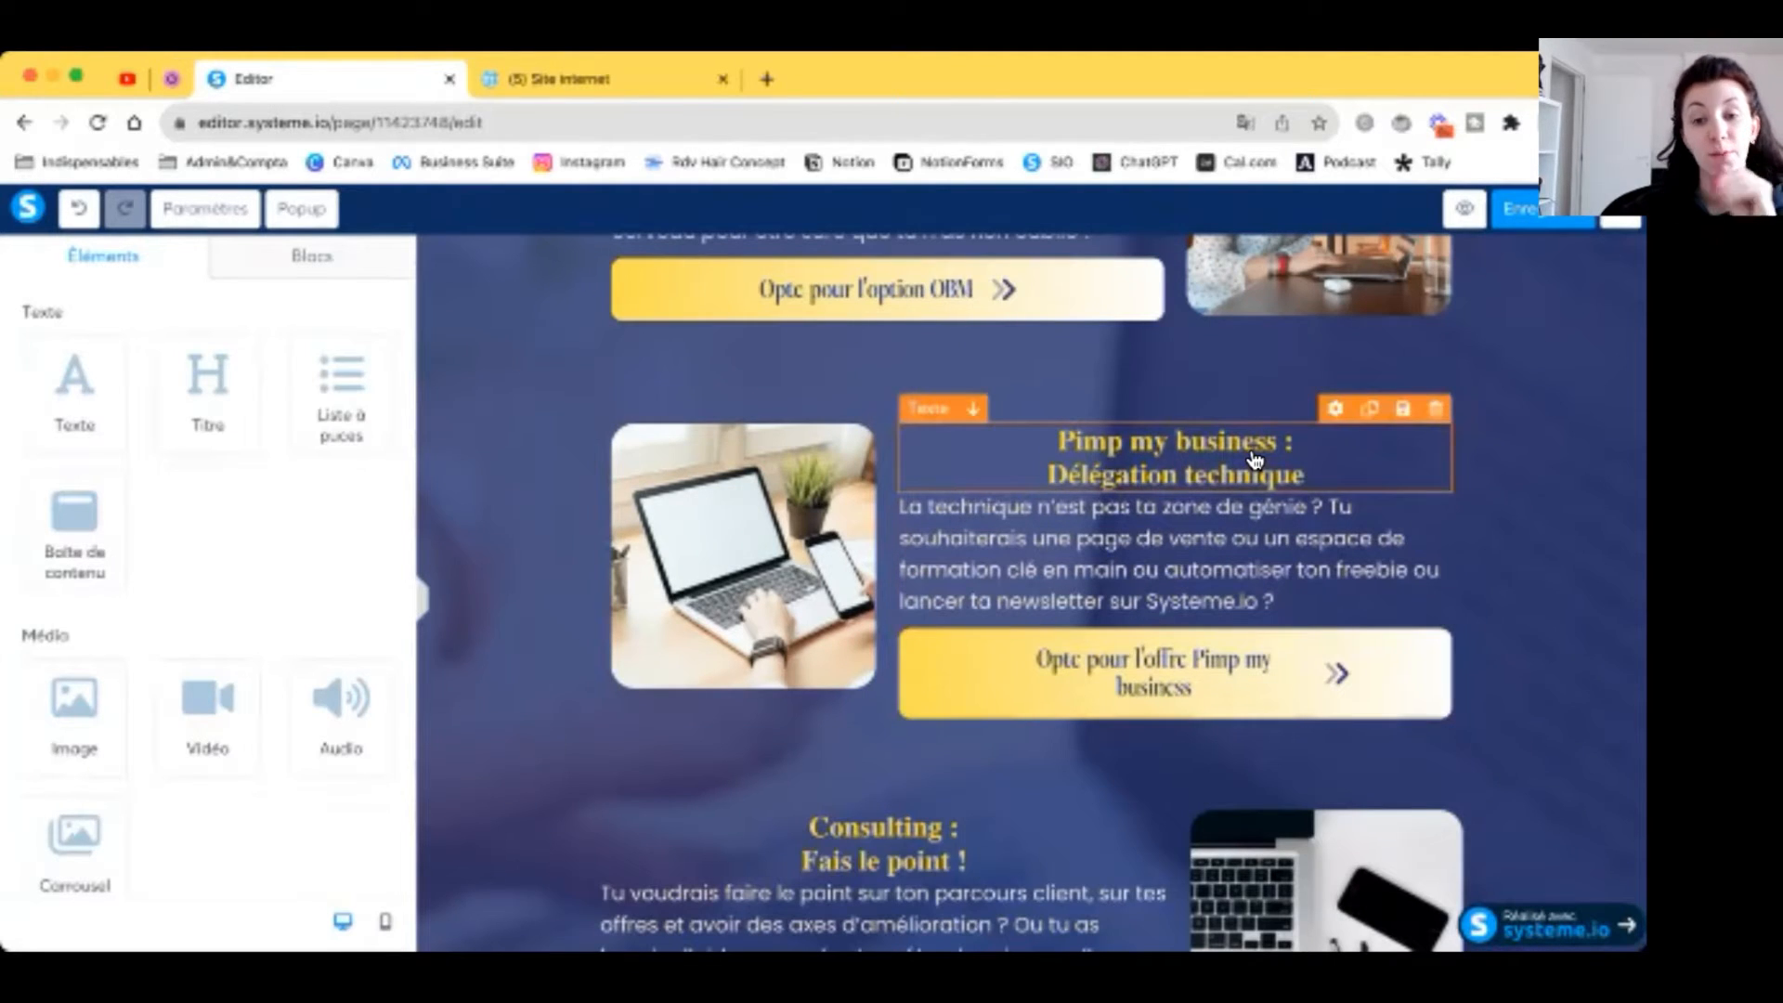
pyautogui.scroll(-1, 1242, 520)
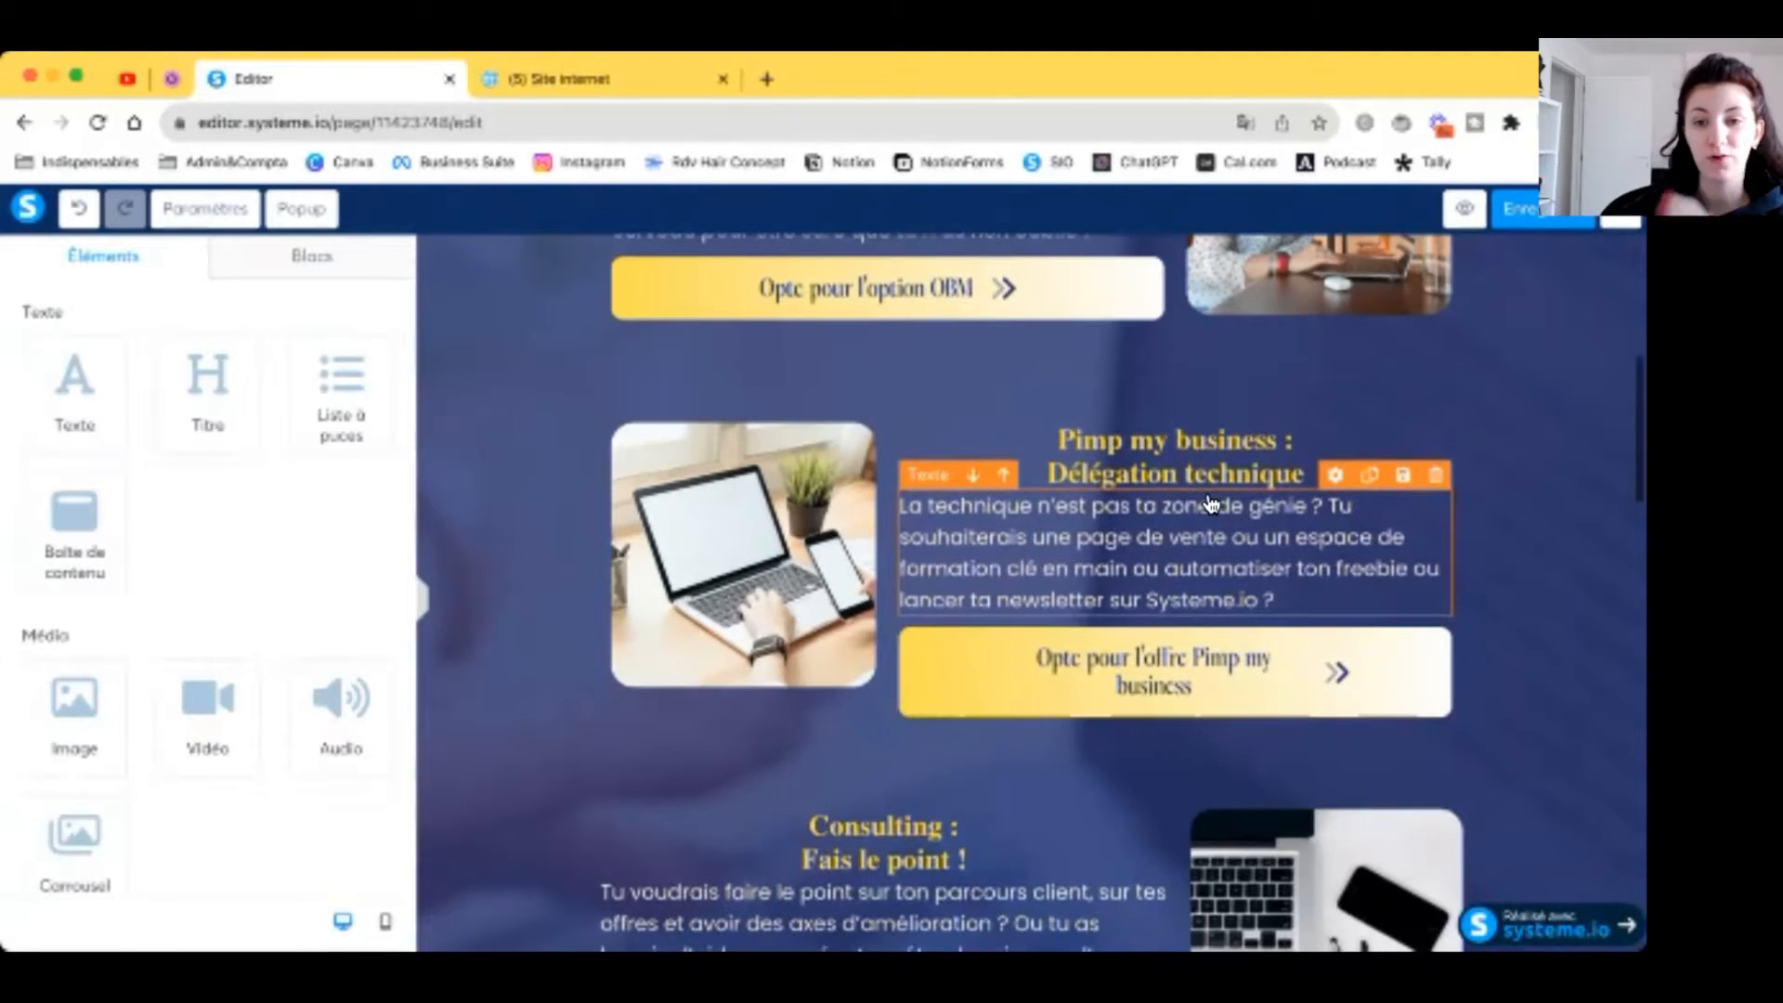
pyautogui.scroll(-1, 1210, 504)
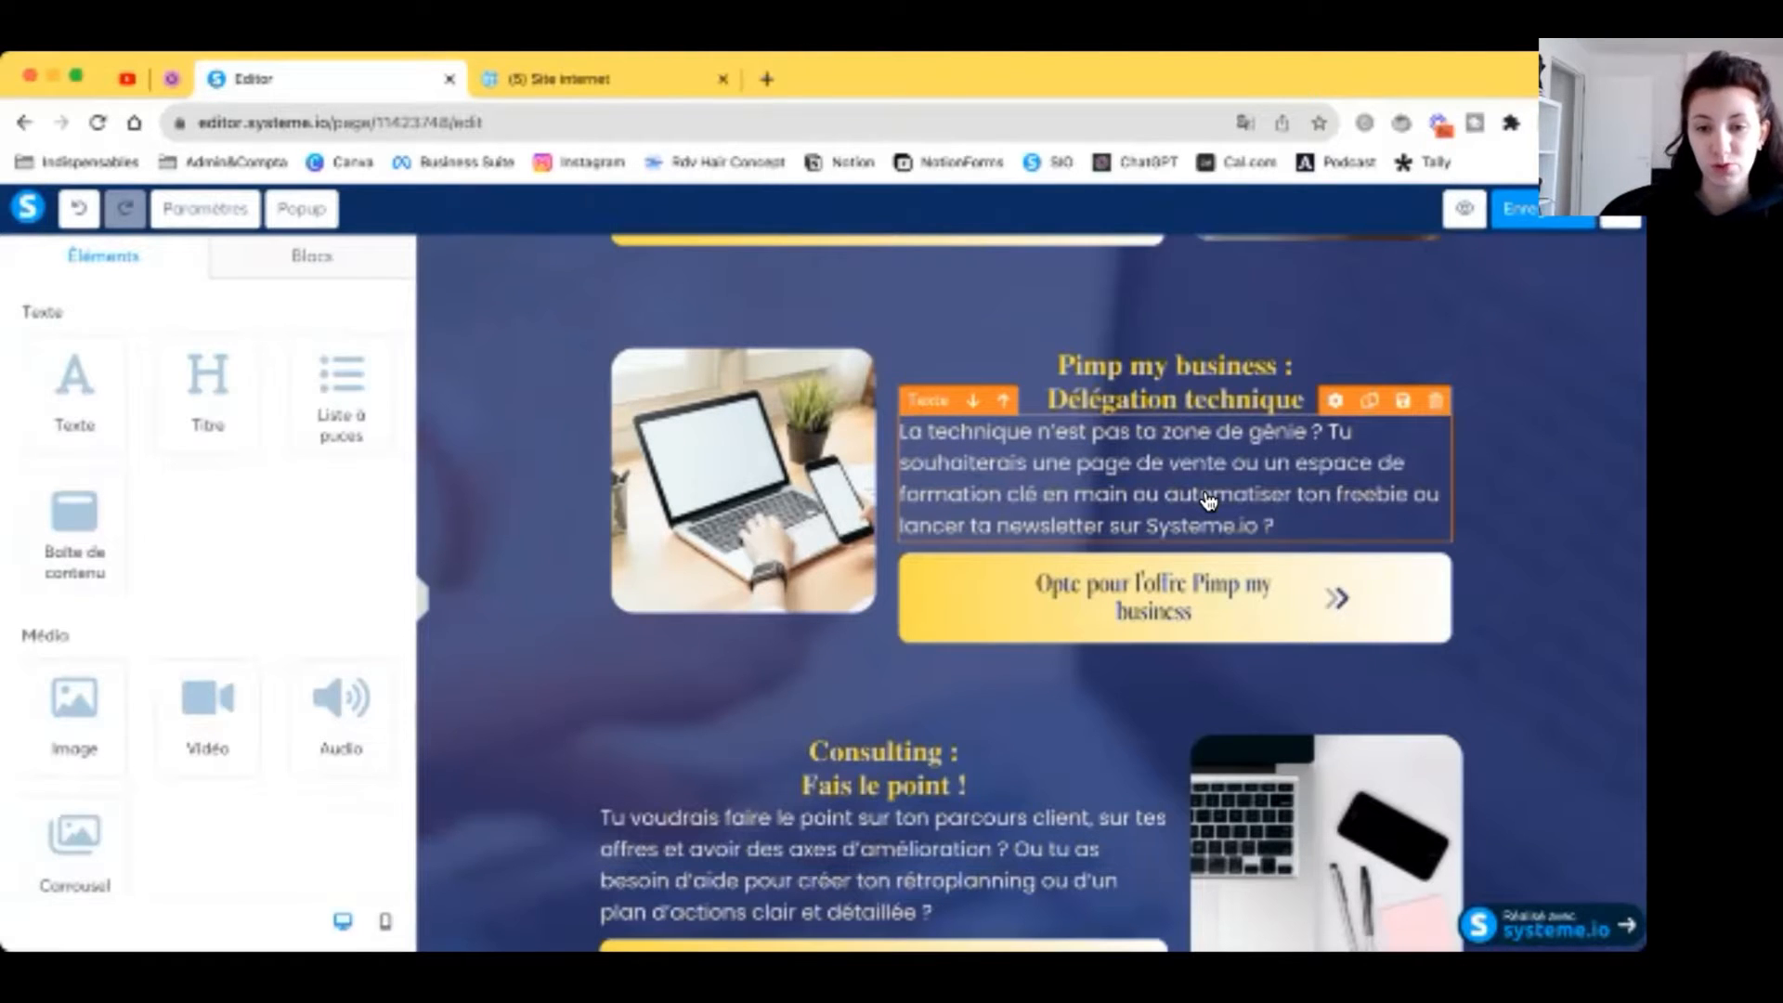
pyautogui.scroll(-4, 1207, 502)
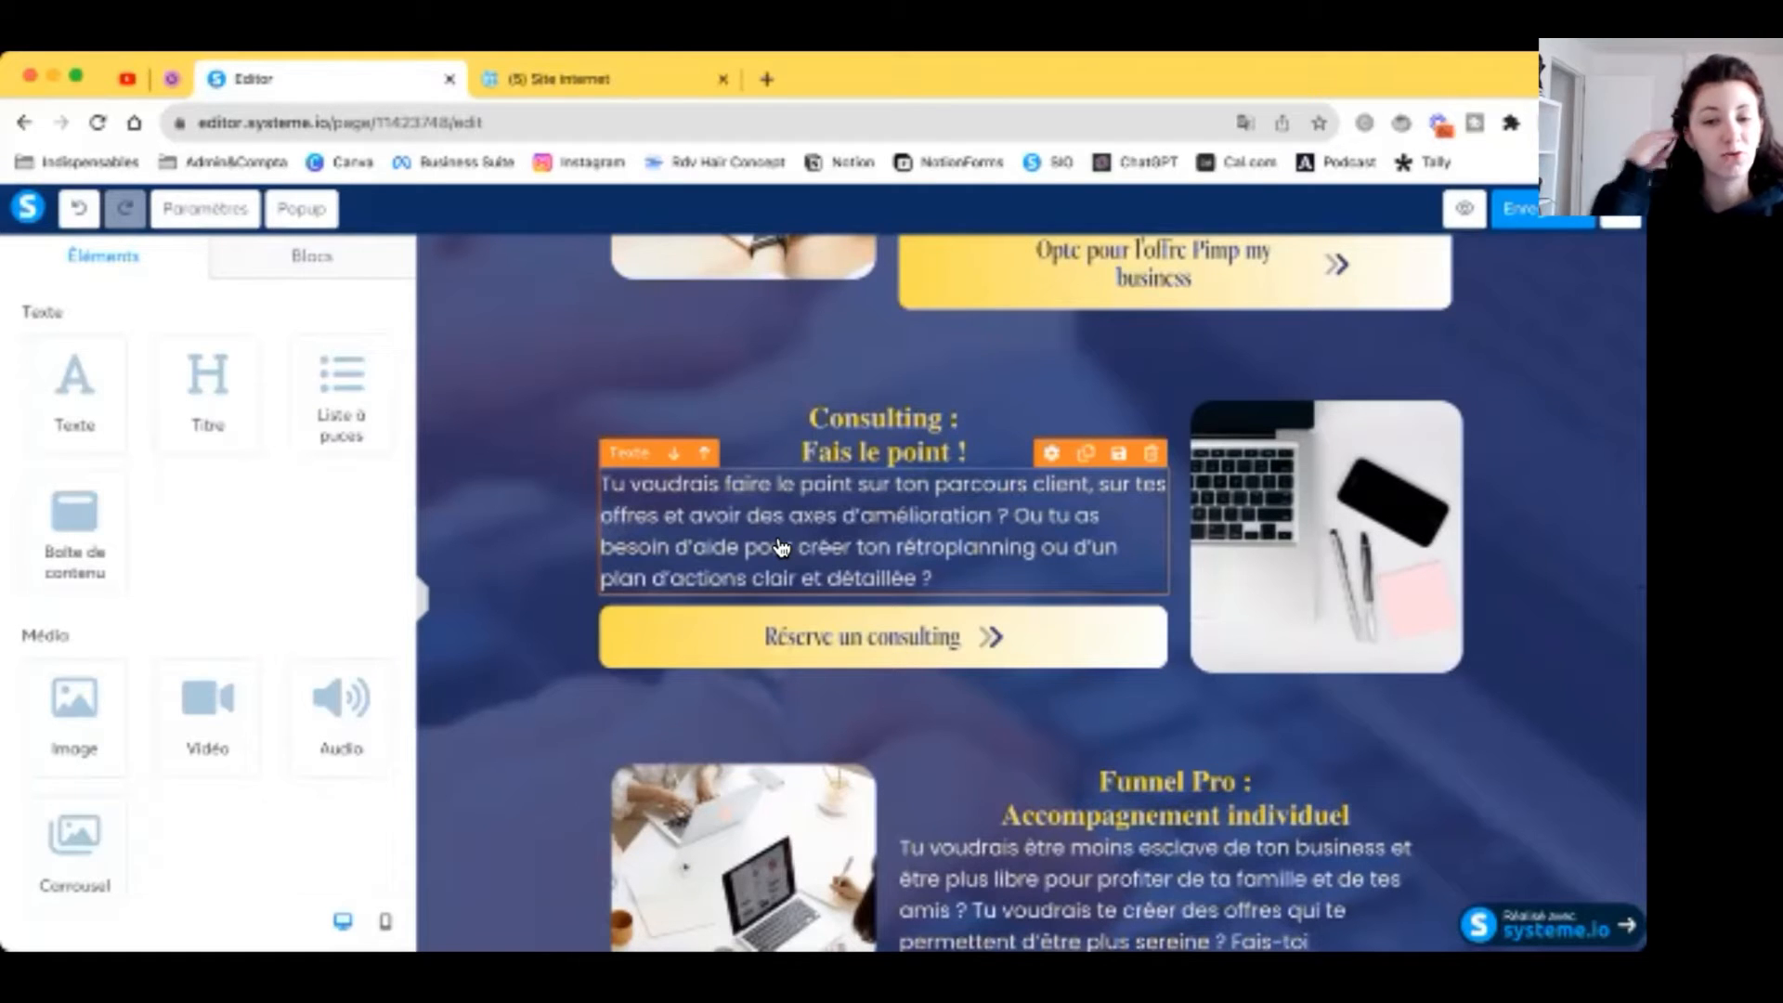
pyautogui.scroll(-1, 780, 548)
pyautogui.scroll(-3, 780, 547)
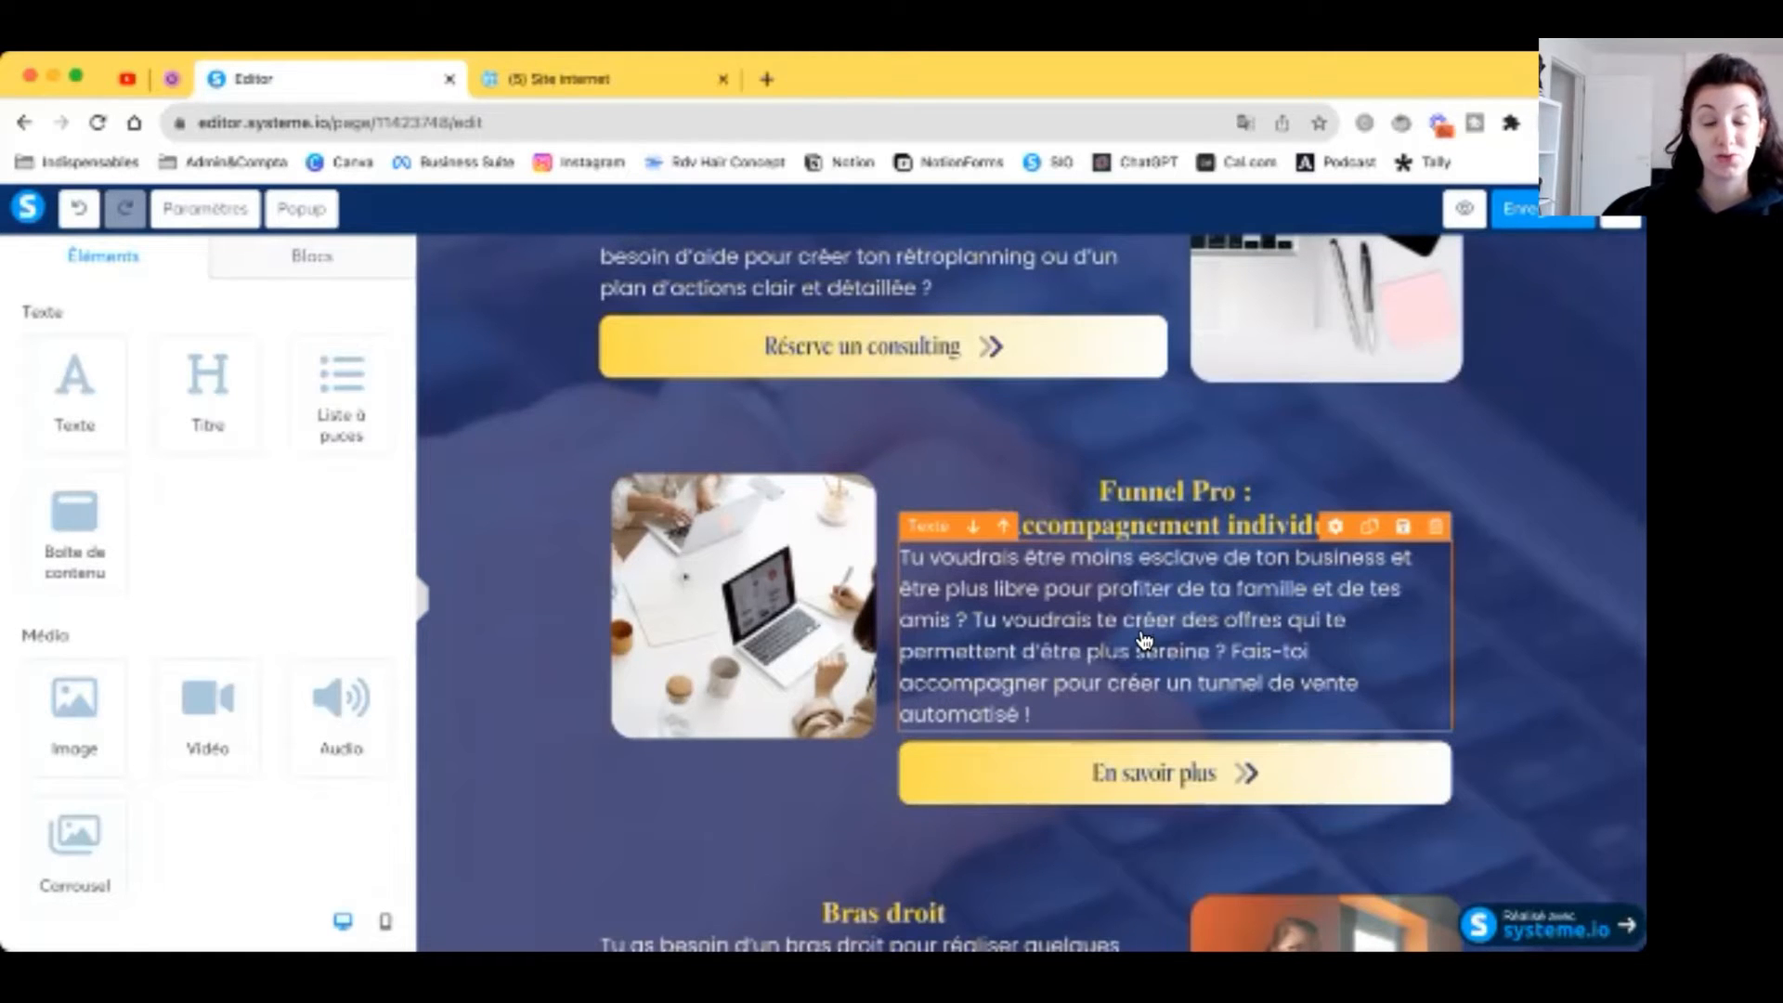
pyautogui.scroll(-2, 1144, 640)
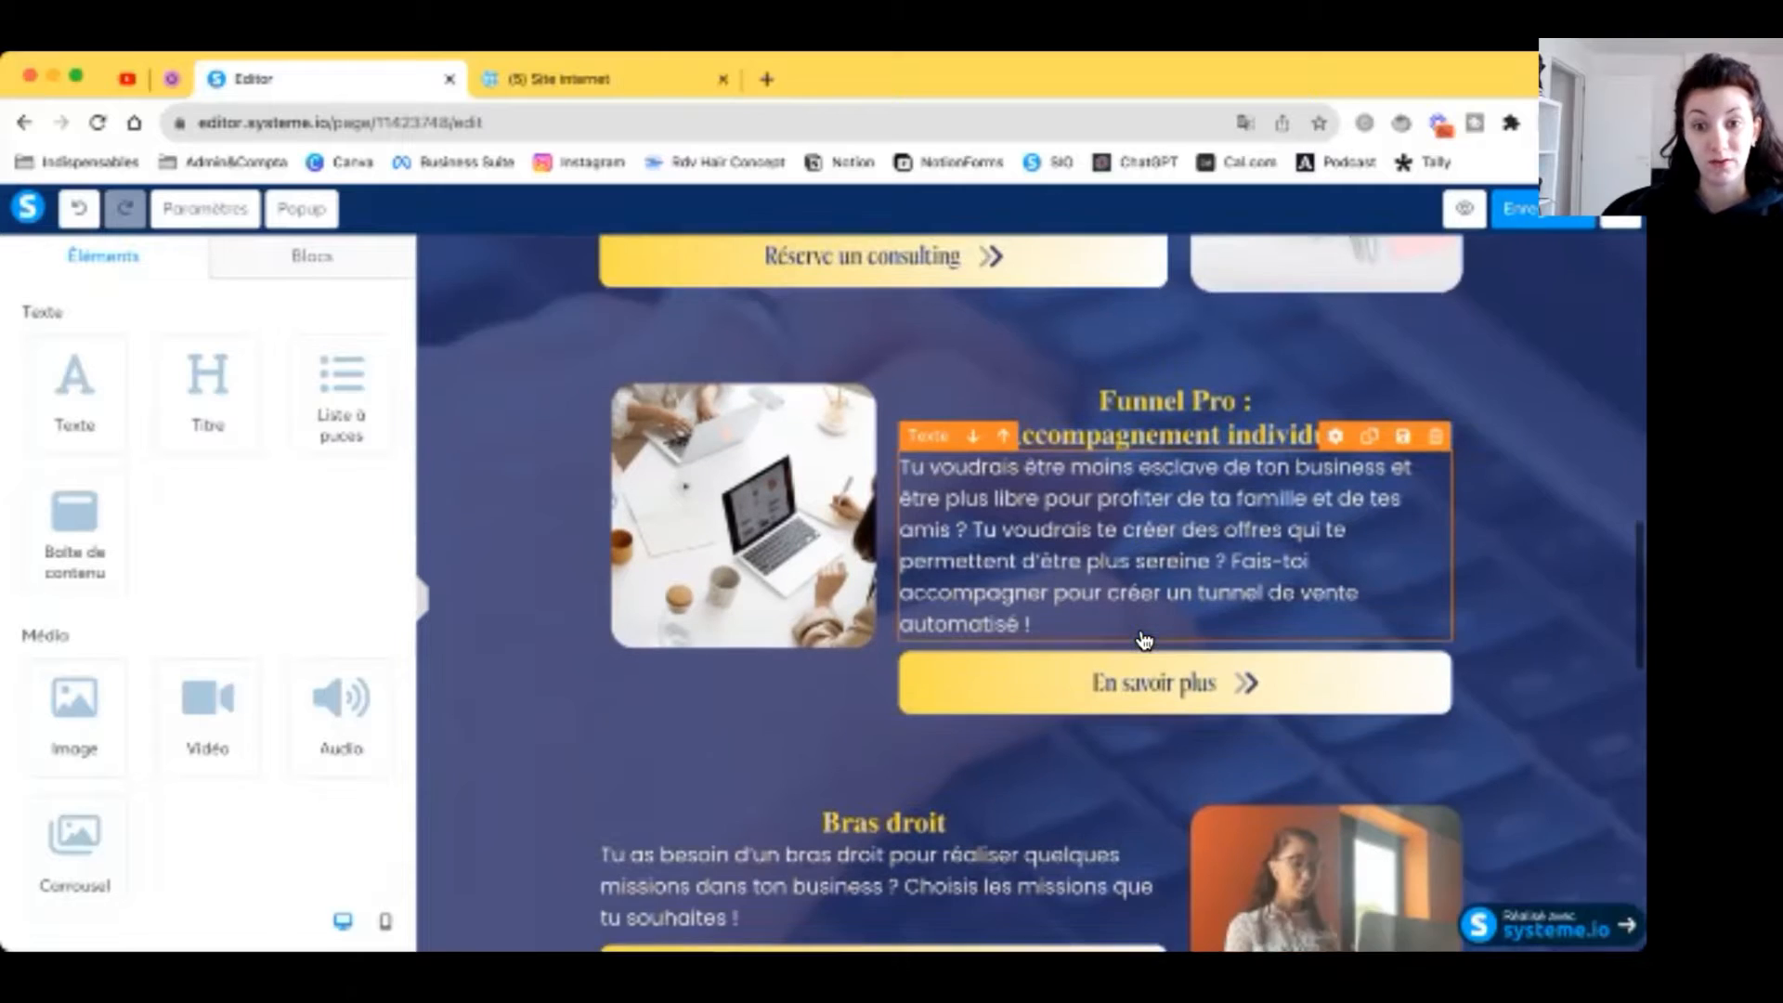
pyautogui.scroll(-2, 1144, 641)
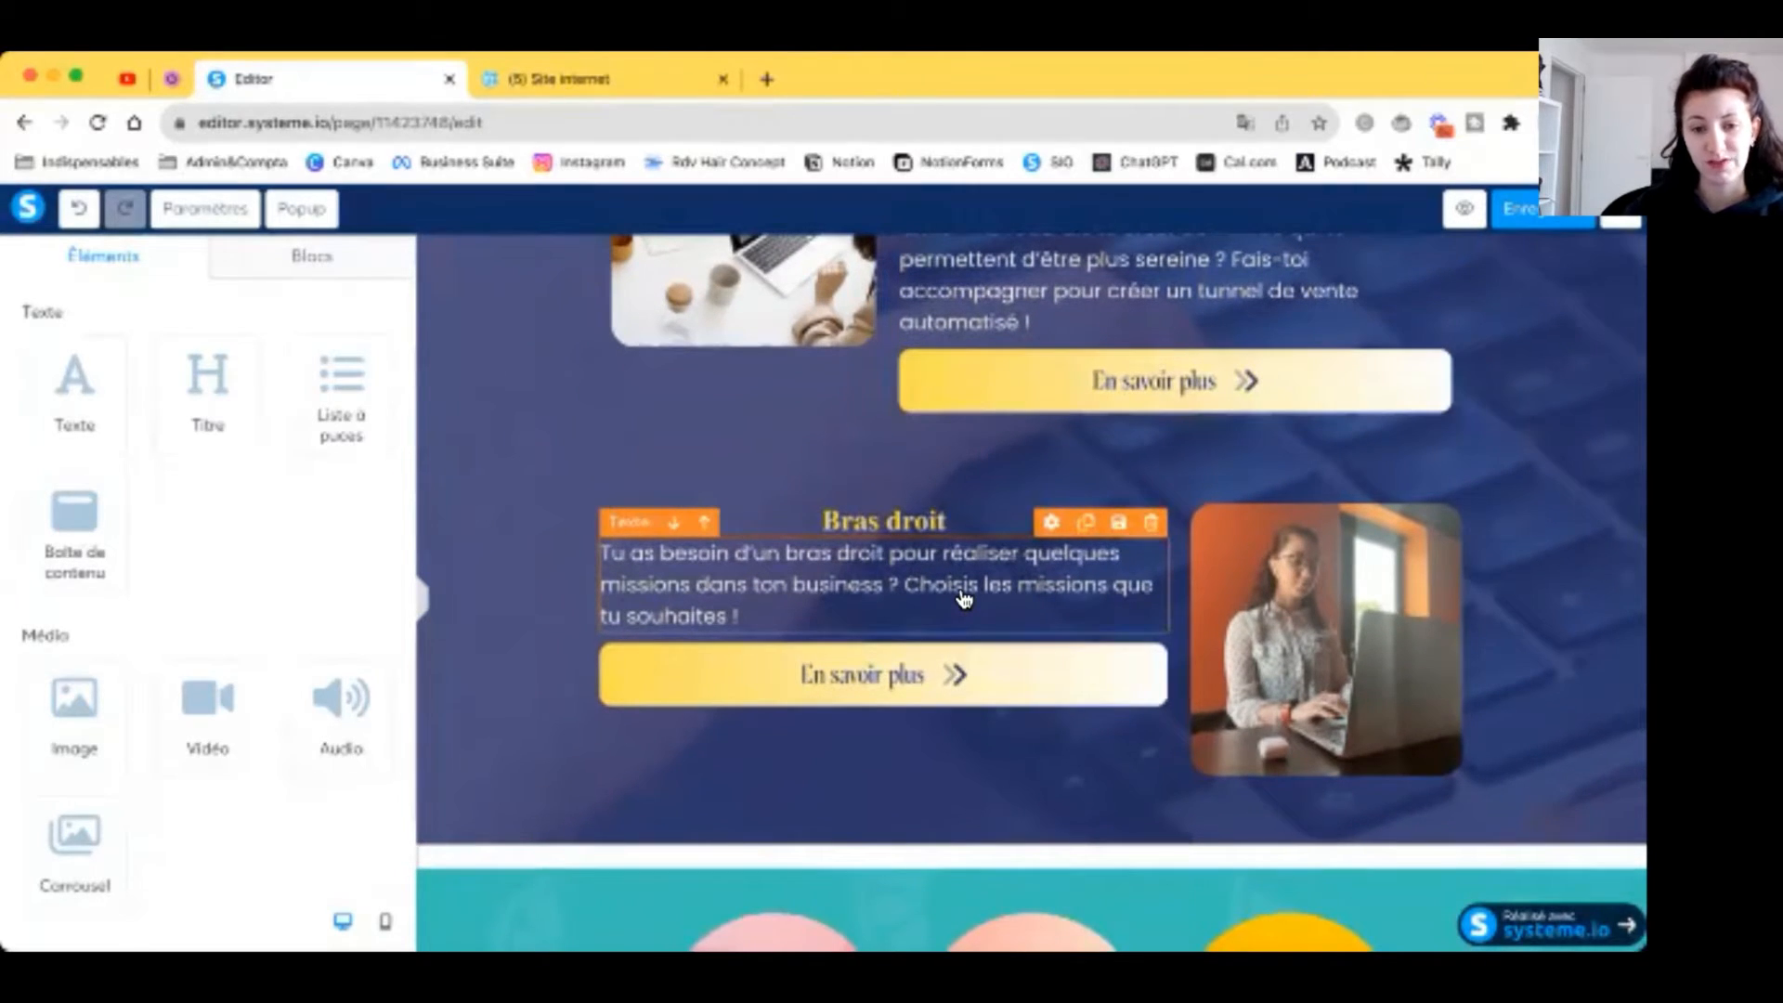
pyautogui.scroll(4, 966, 680)
pyautogui.scroll(5, 965, 681)
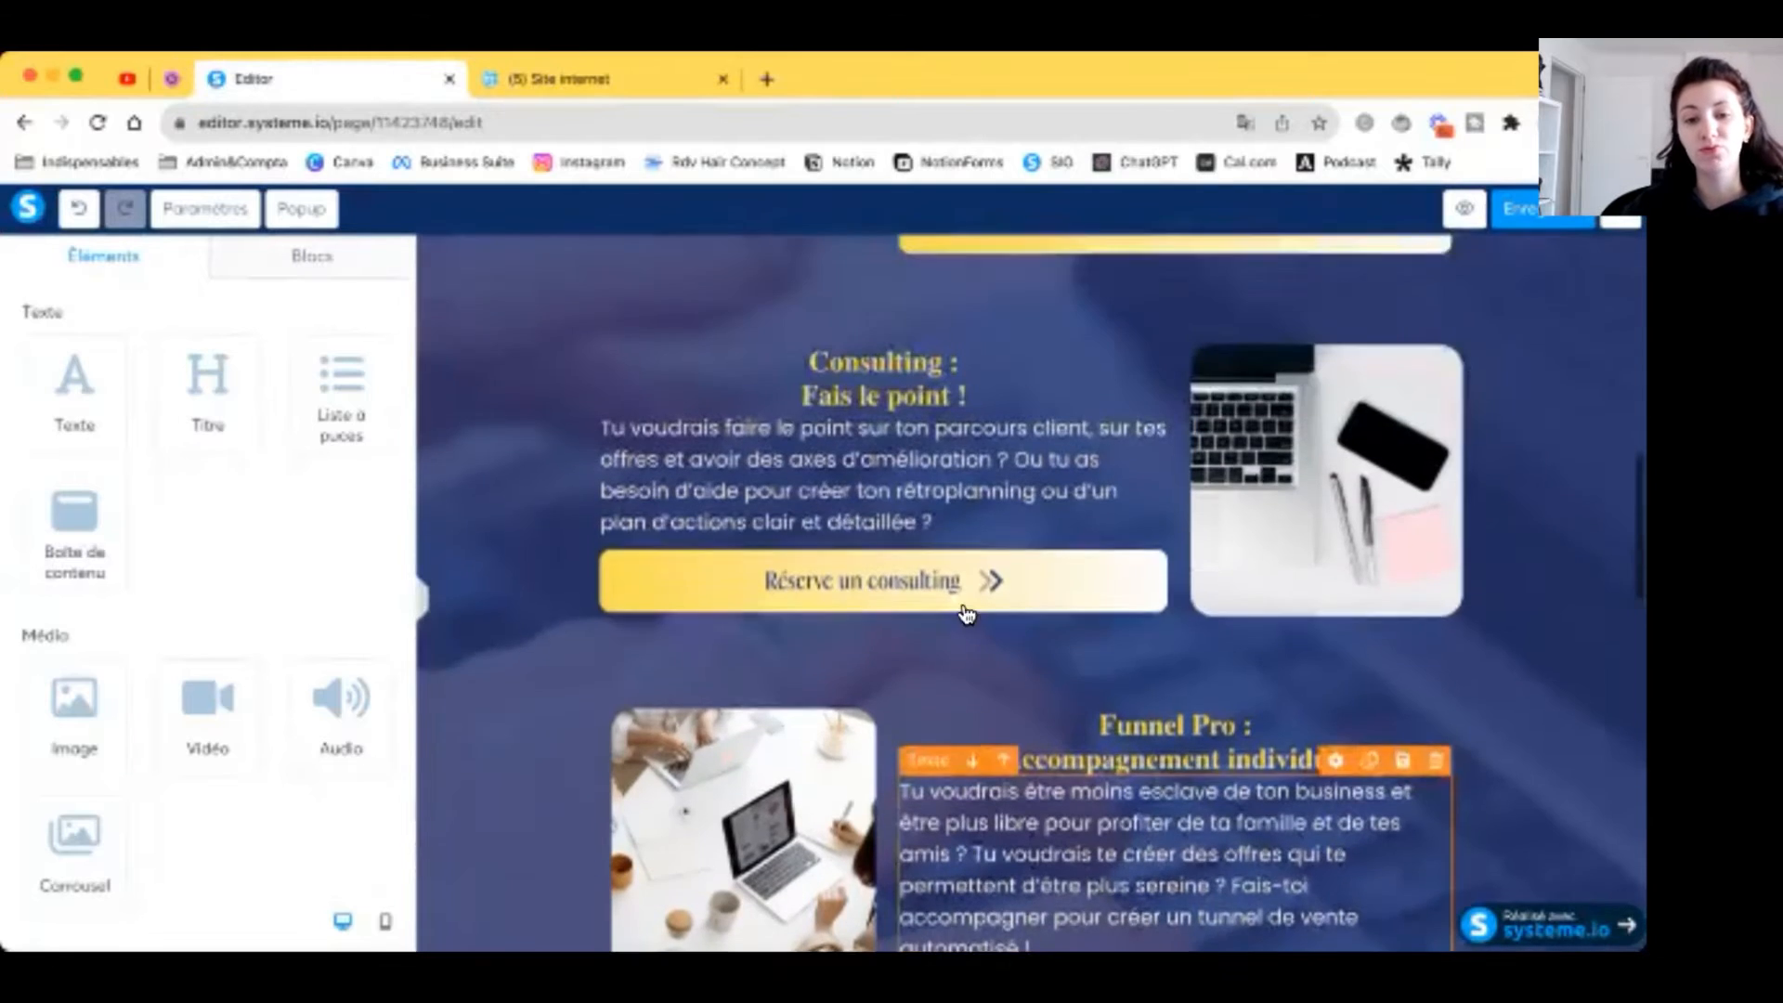
pyautogui.scroll(4, 964, 610)
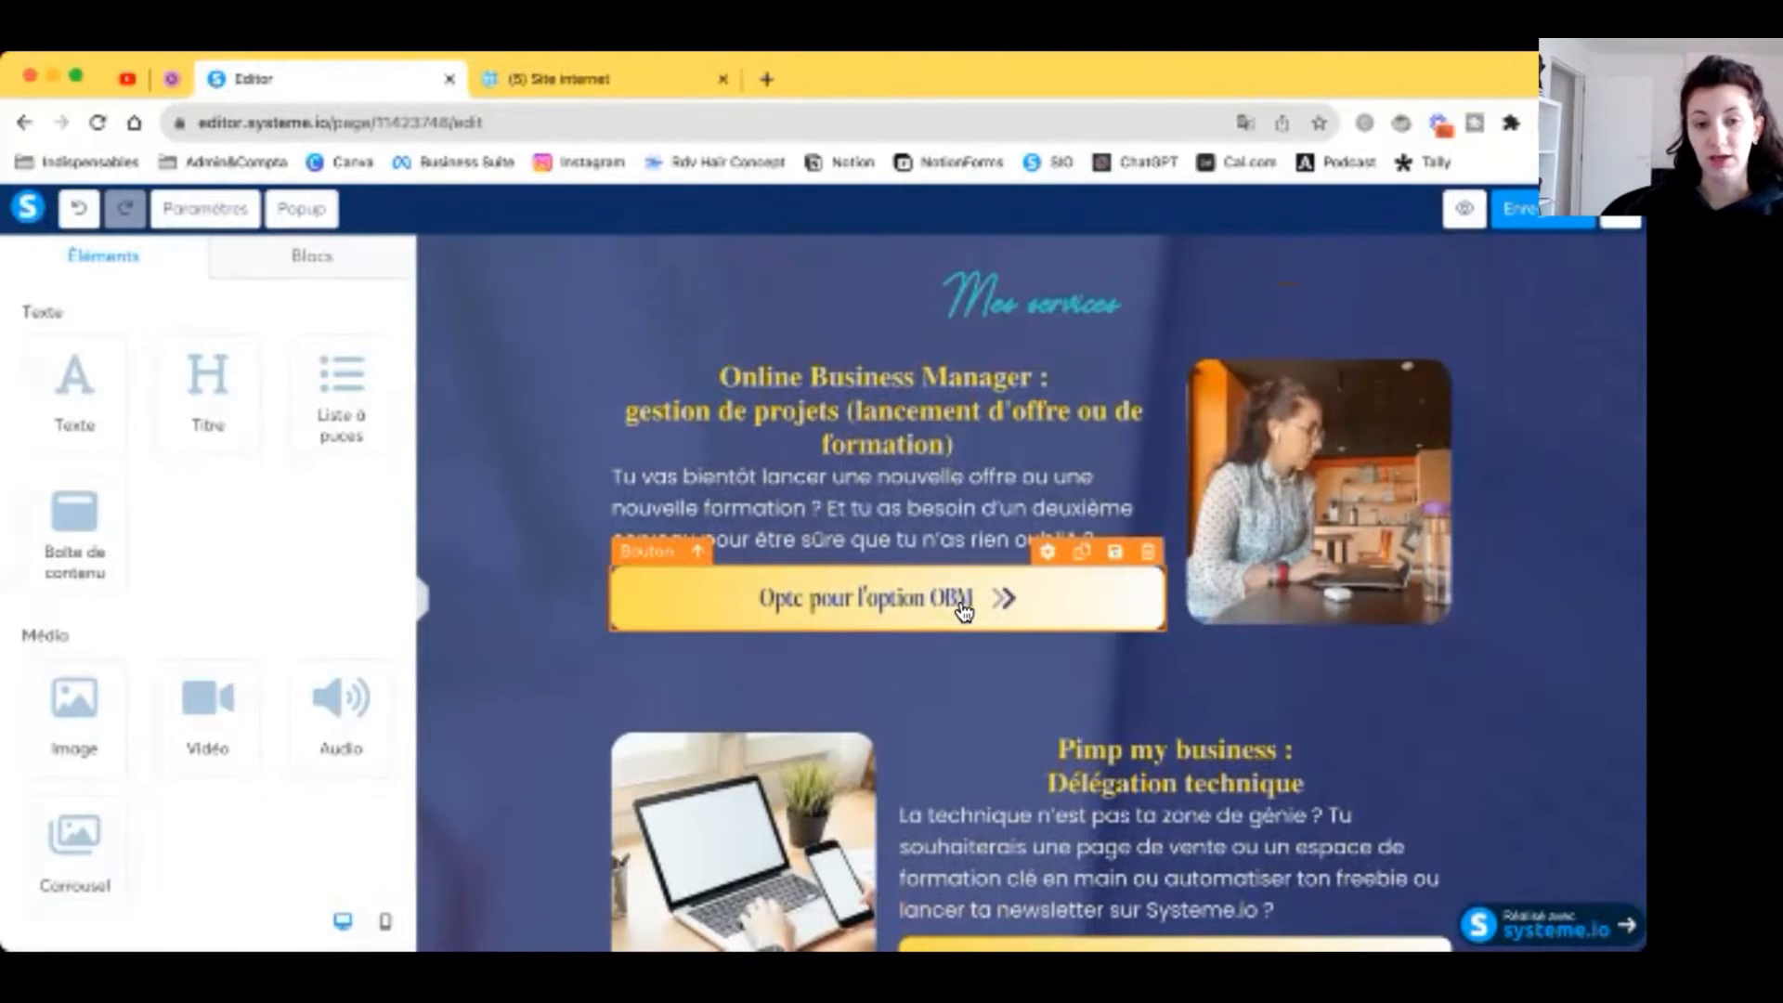
pyautogui.scroll(-1, 964, 610)
# Step: Set the OBM button's link to the contact e-mail mailto address and copy it
pyautogui.click(964, 610)
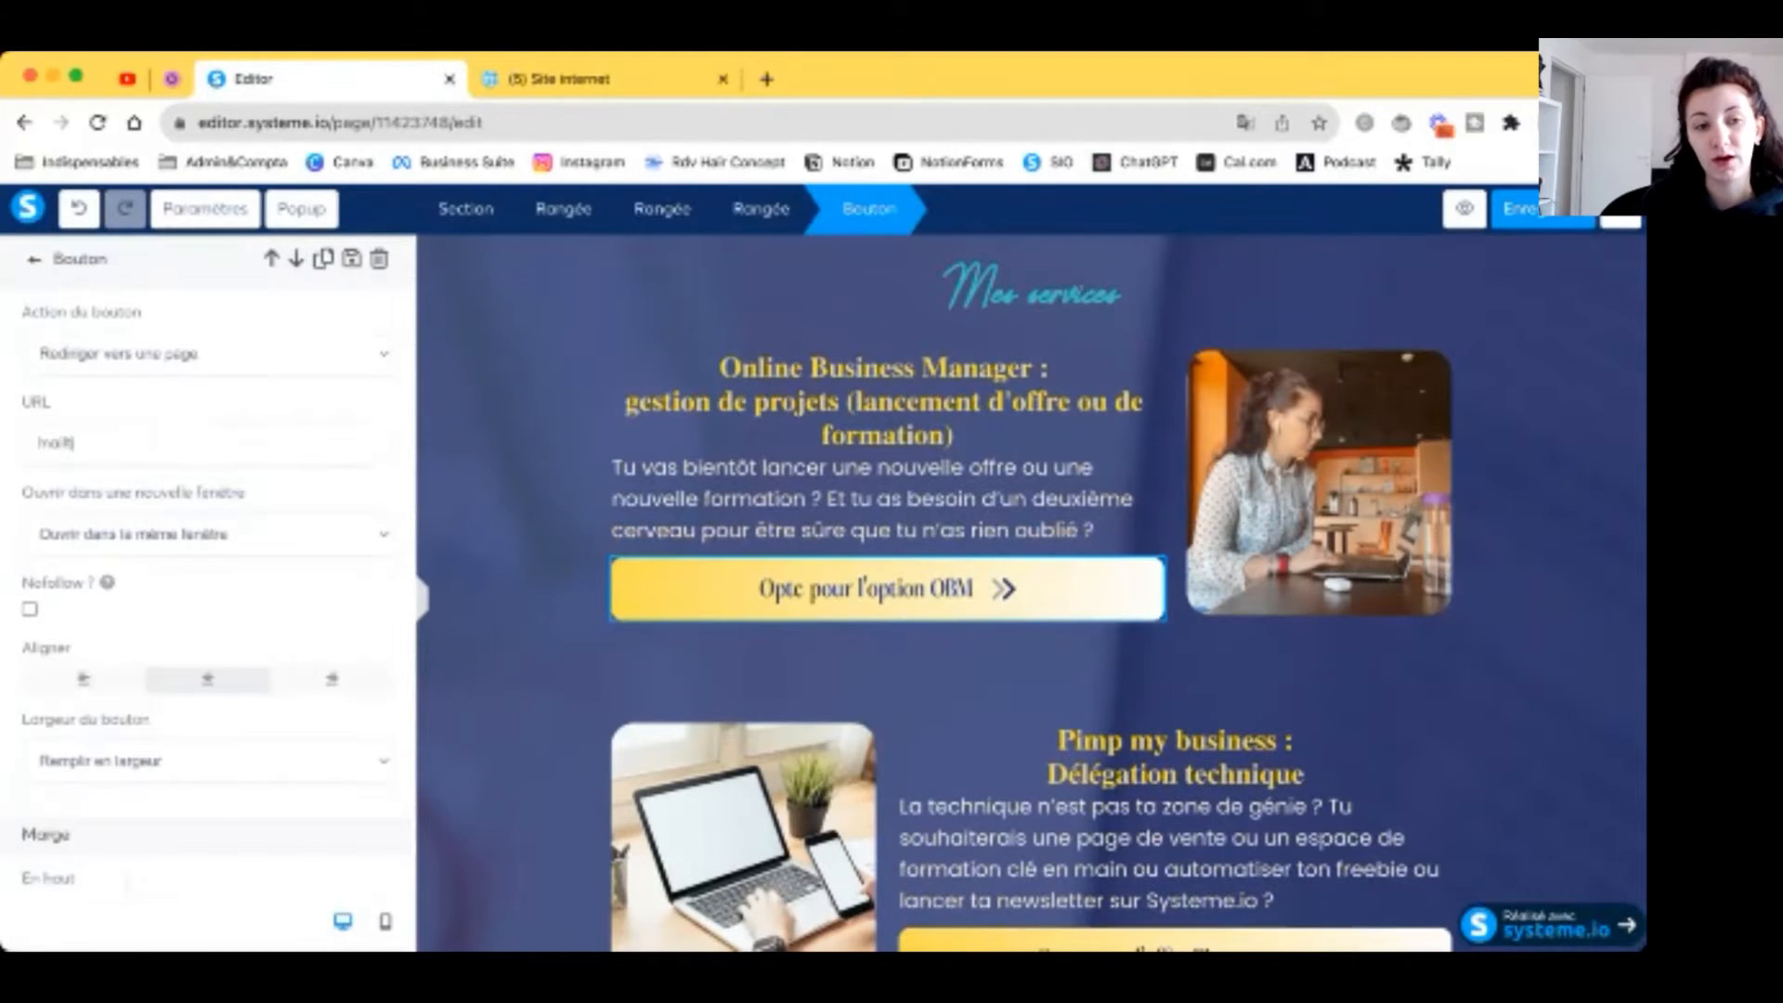
pyautogui.press('BackSpace')
pyautogui.press('BackSpace')
pyautogui.press('BackSpace')
pyautogui.press('BackSpace')
pyautogui.press('BackSpace')
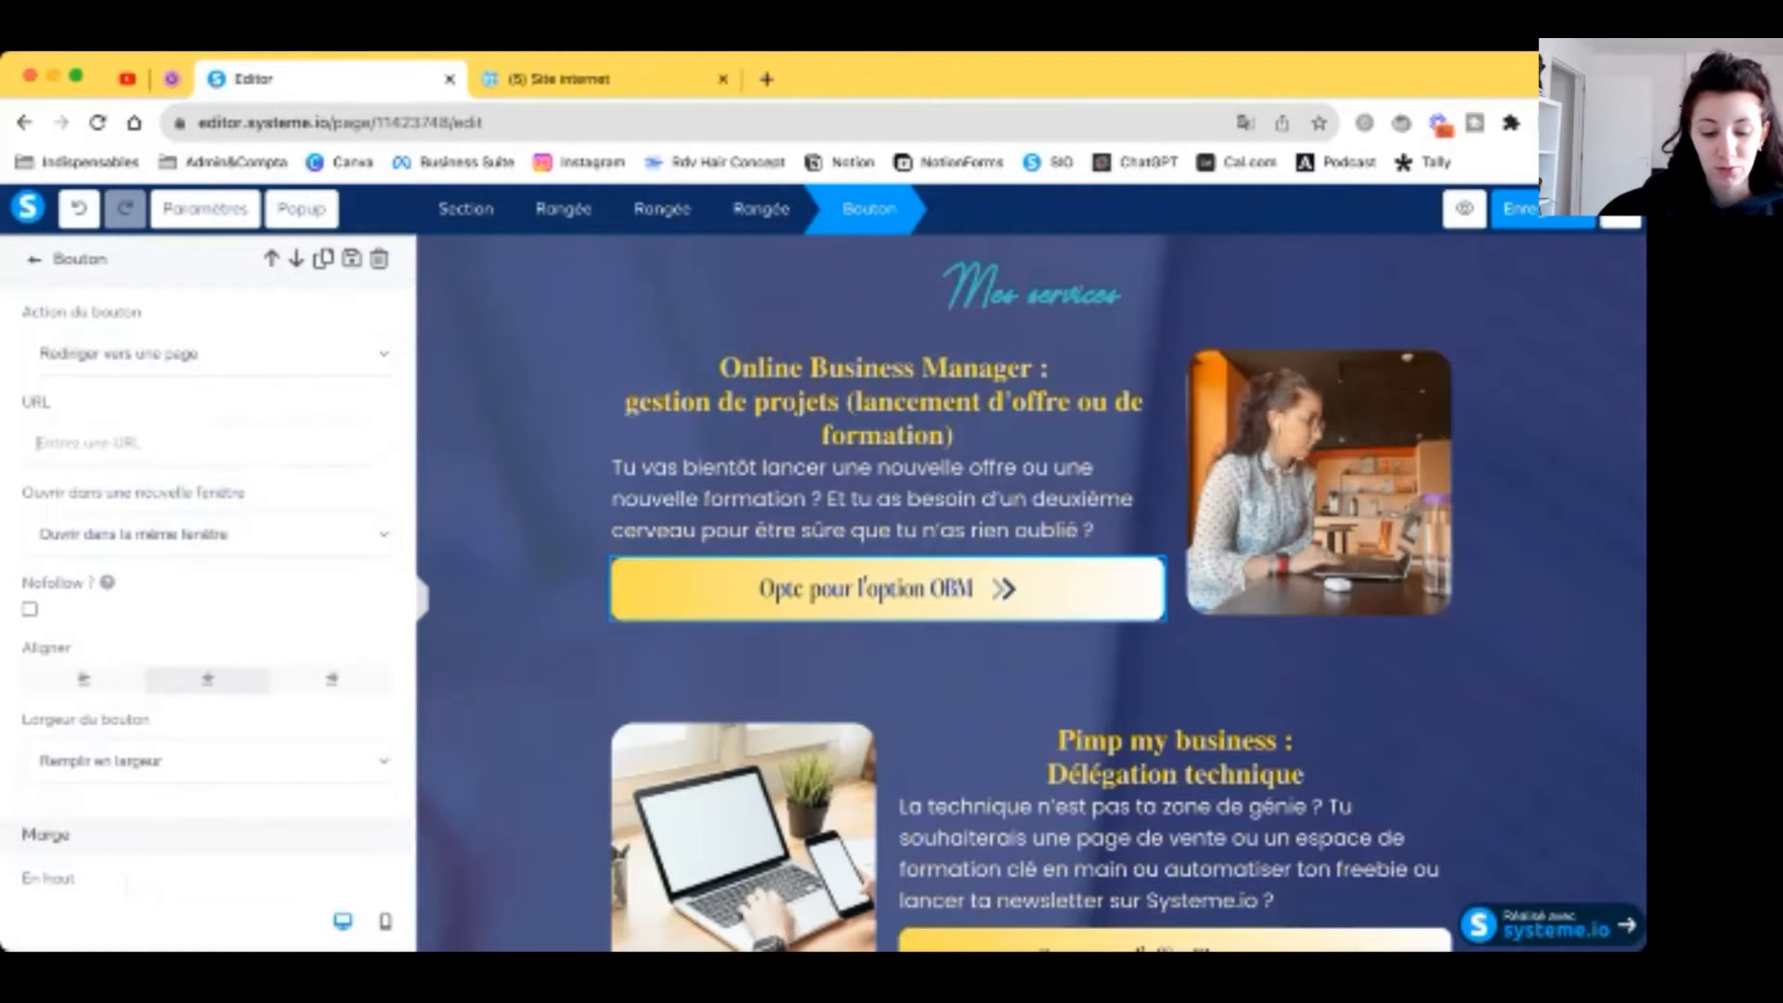
pyautogui.write('mailto')
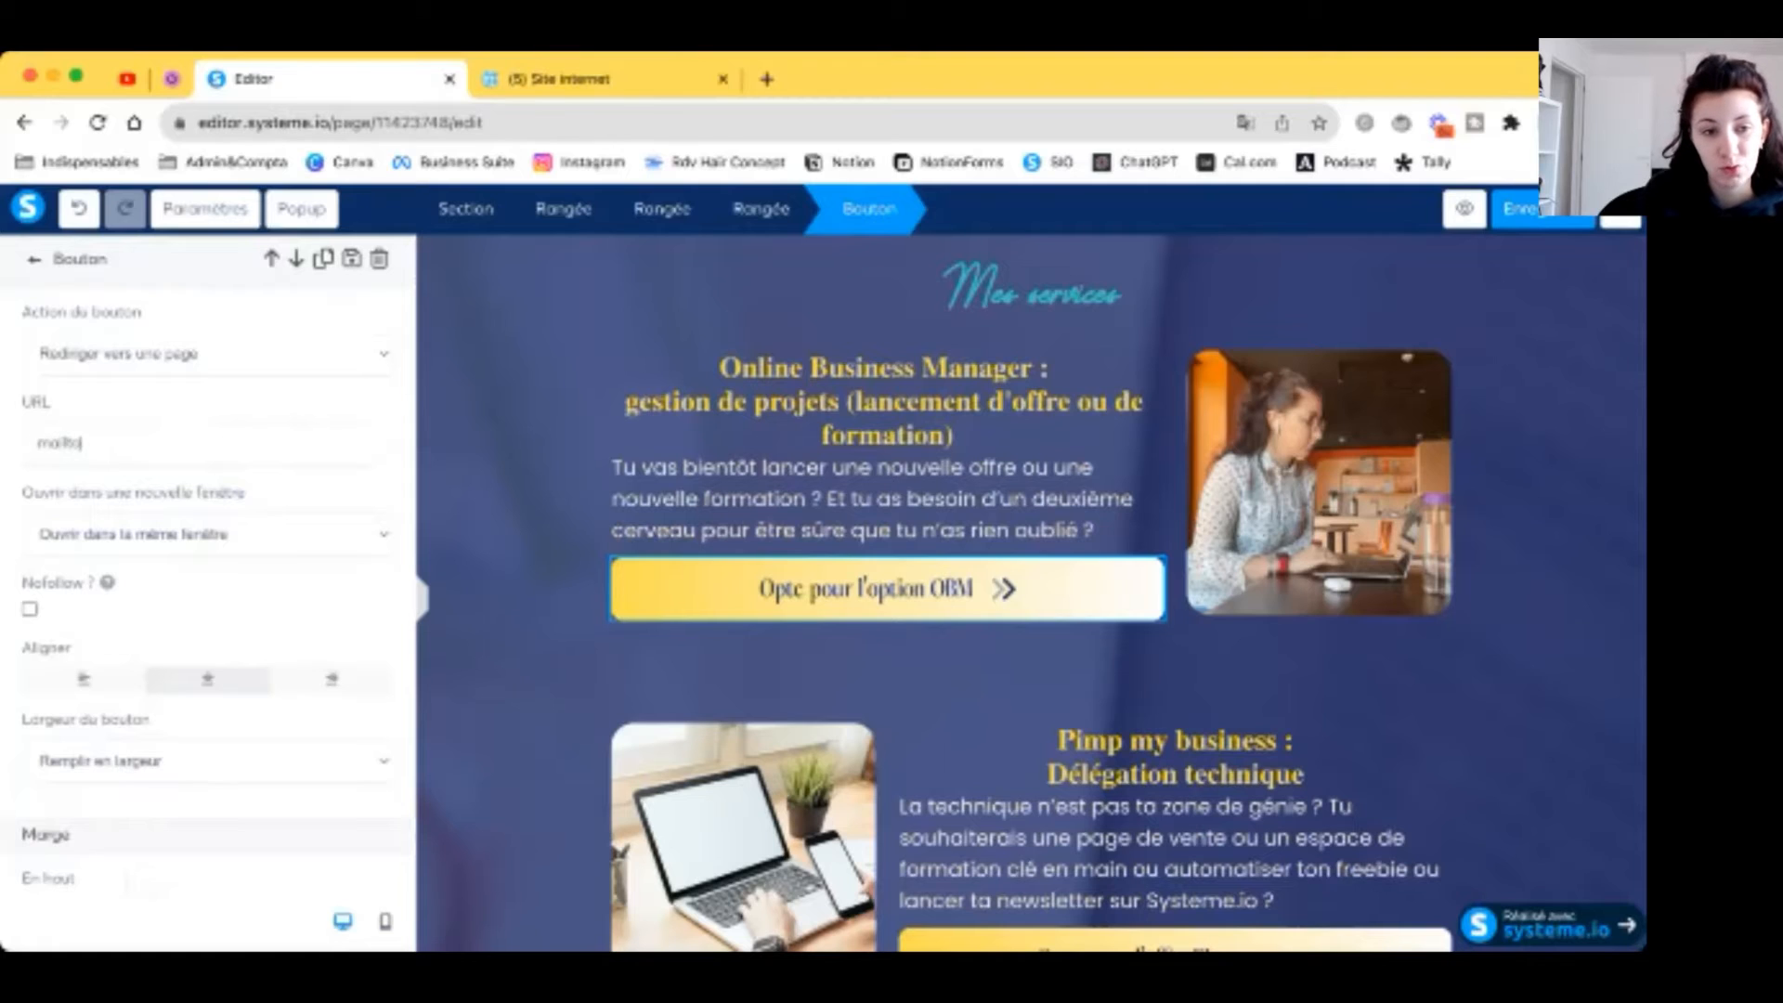
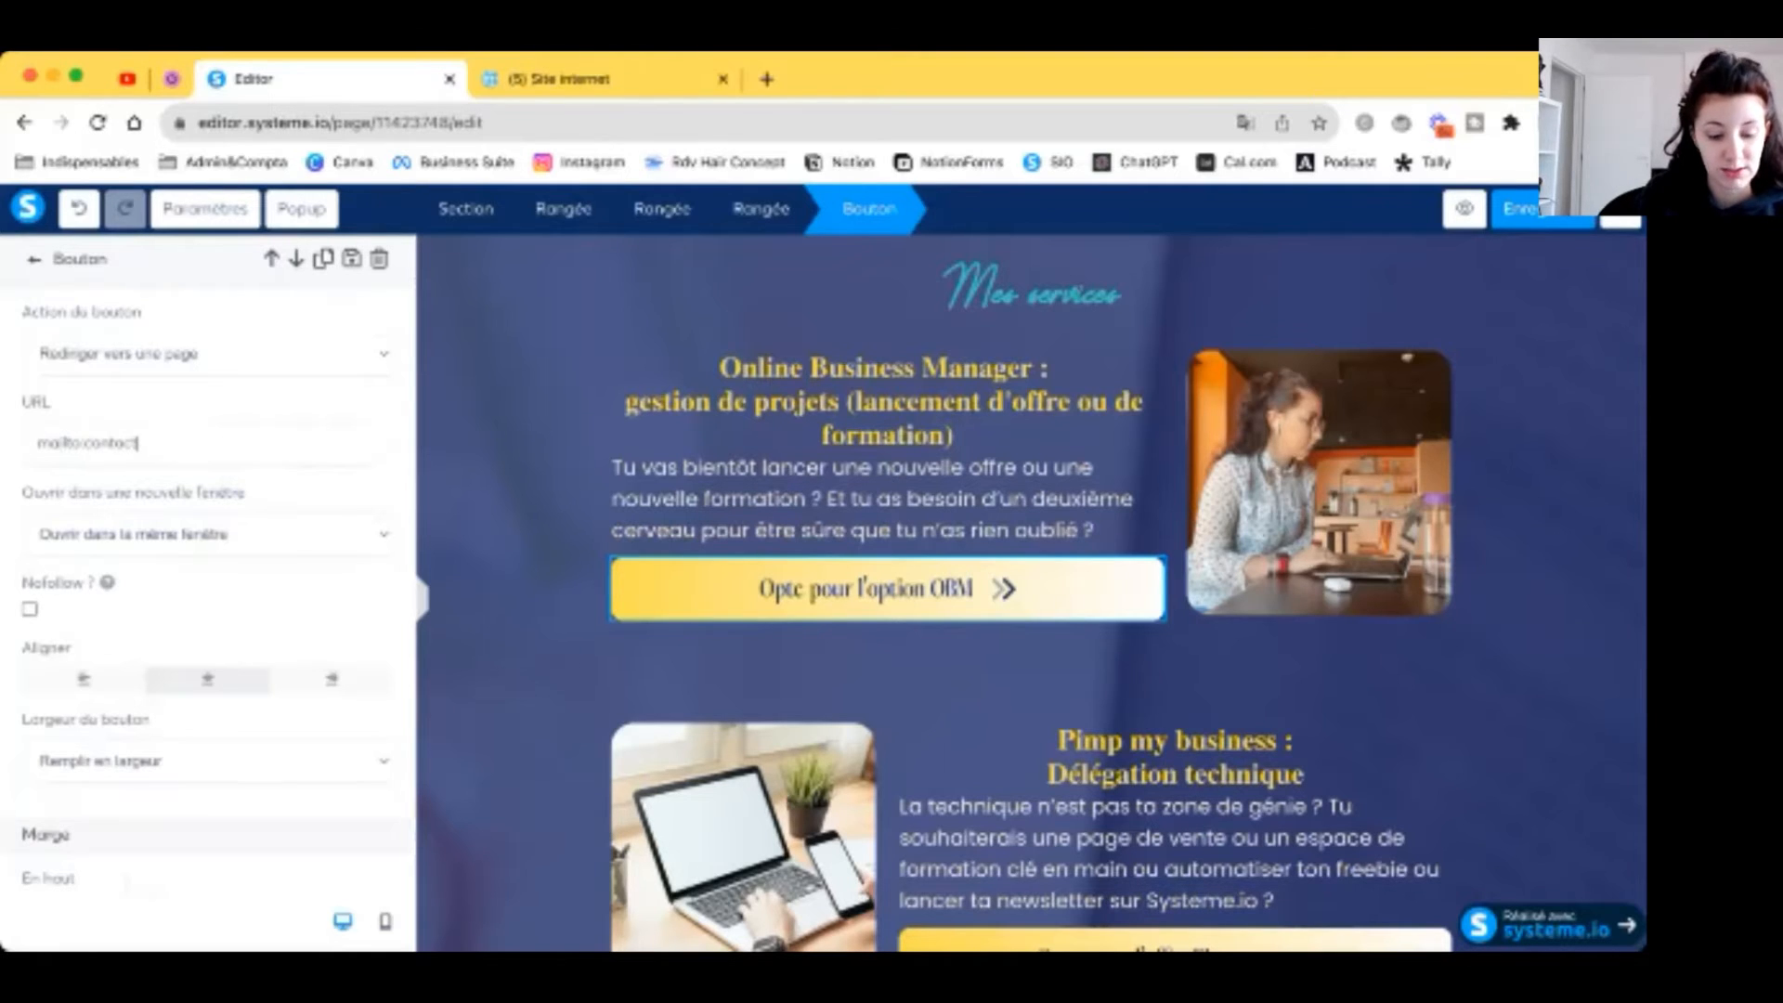
pyautogui.tripleClick(177, 441)
pyautogui.press('super+c')
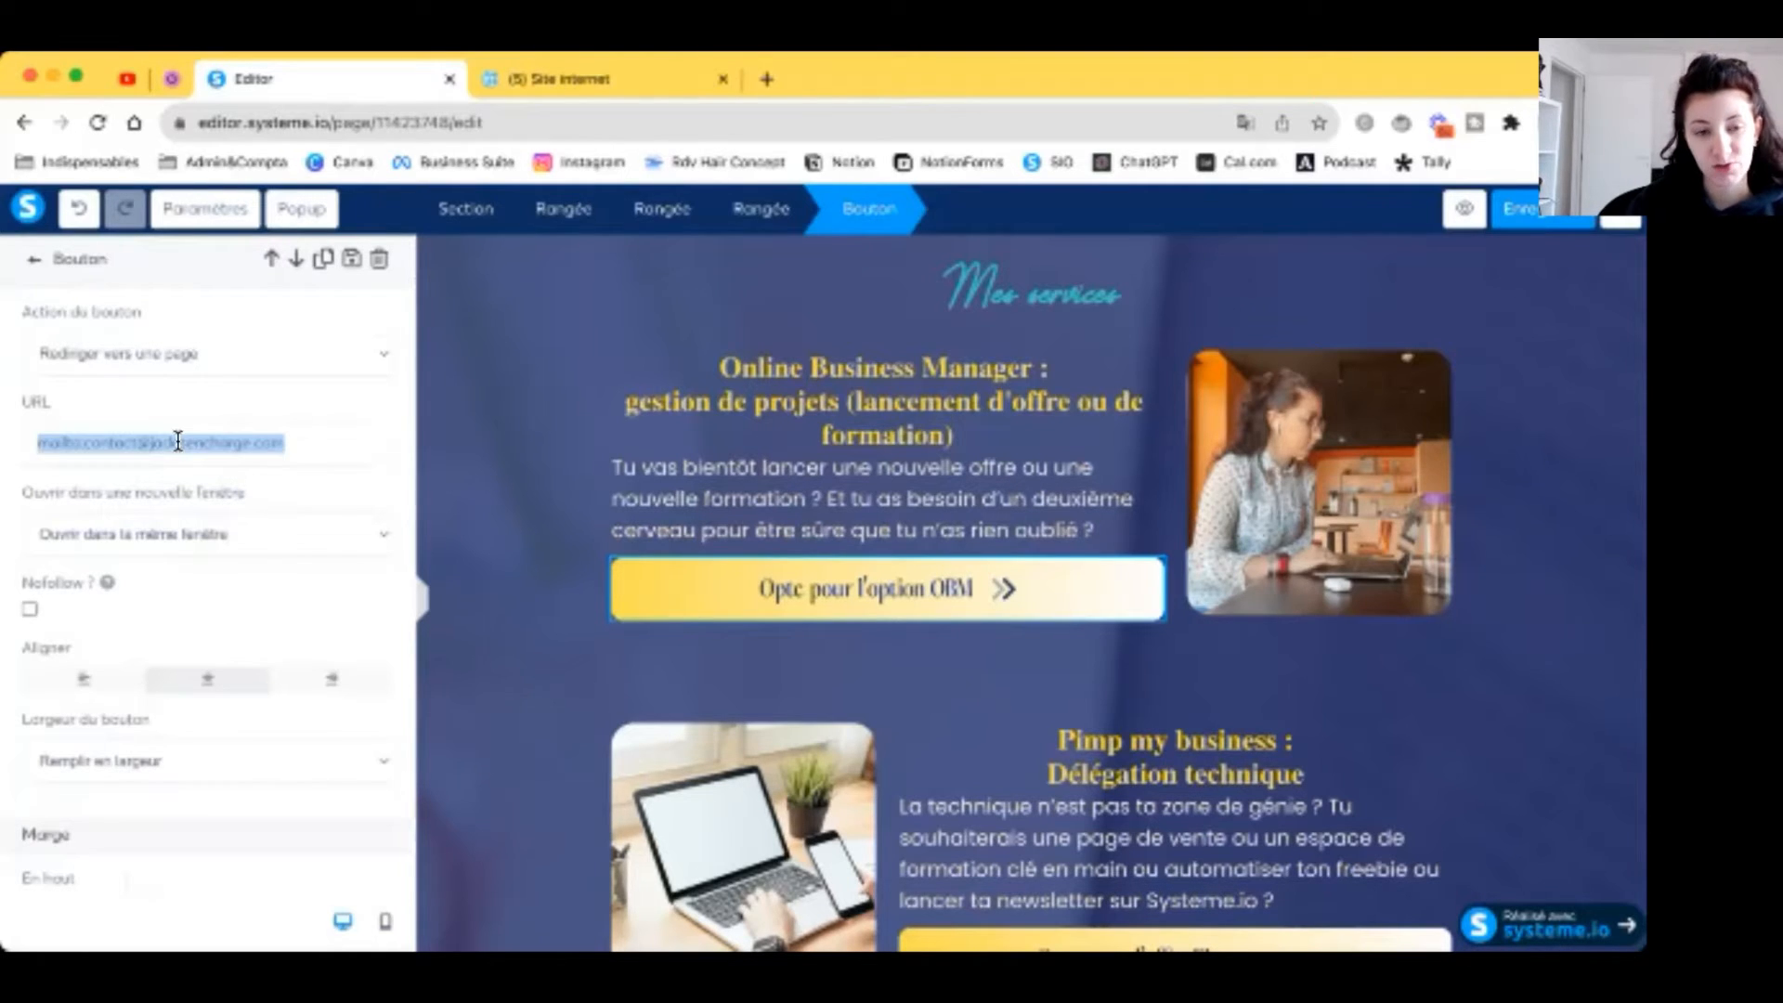
pyautogui.click(505, 563)
# Step: Paste the same mailto link onto the Consulting button
pyautogui.scroll(-6, 836, 706)
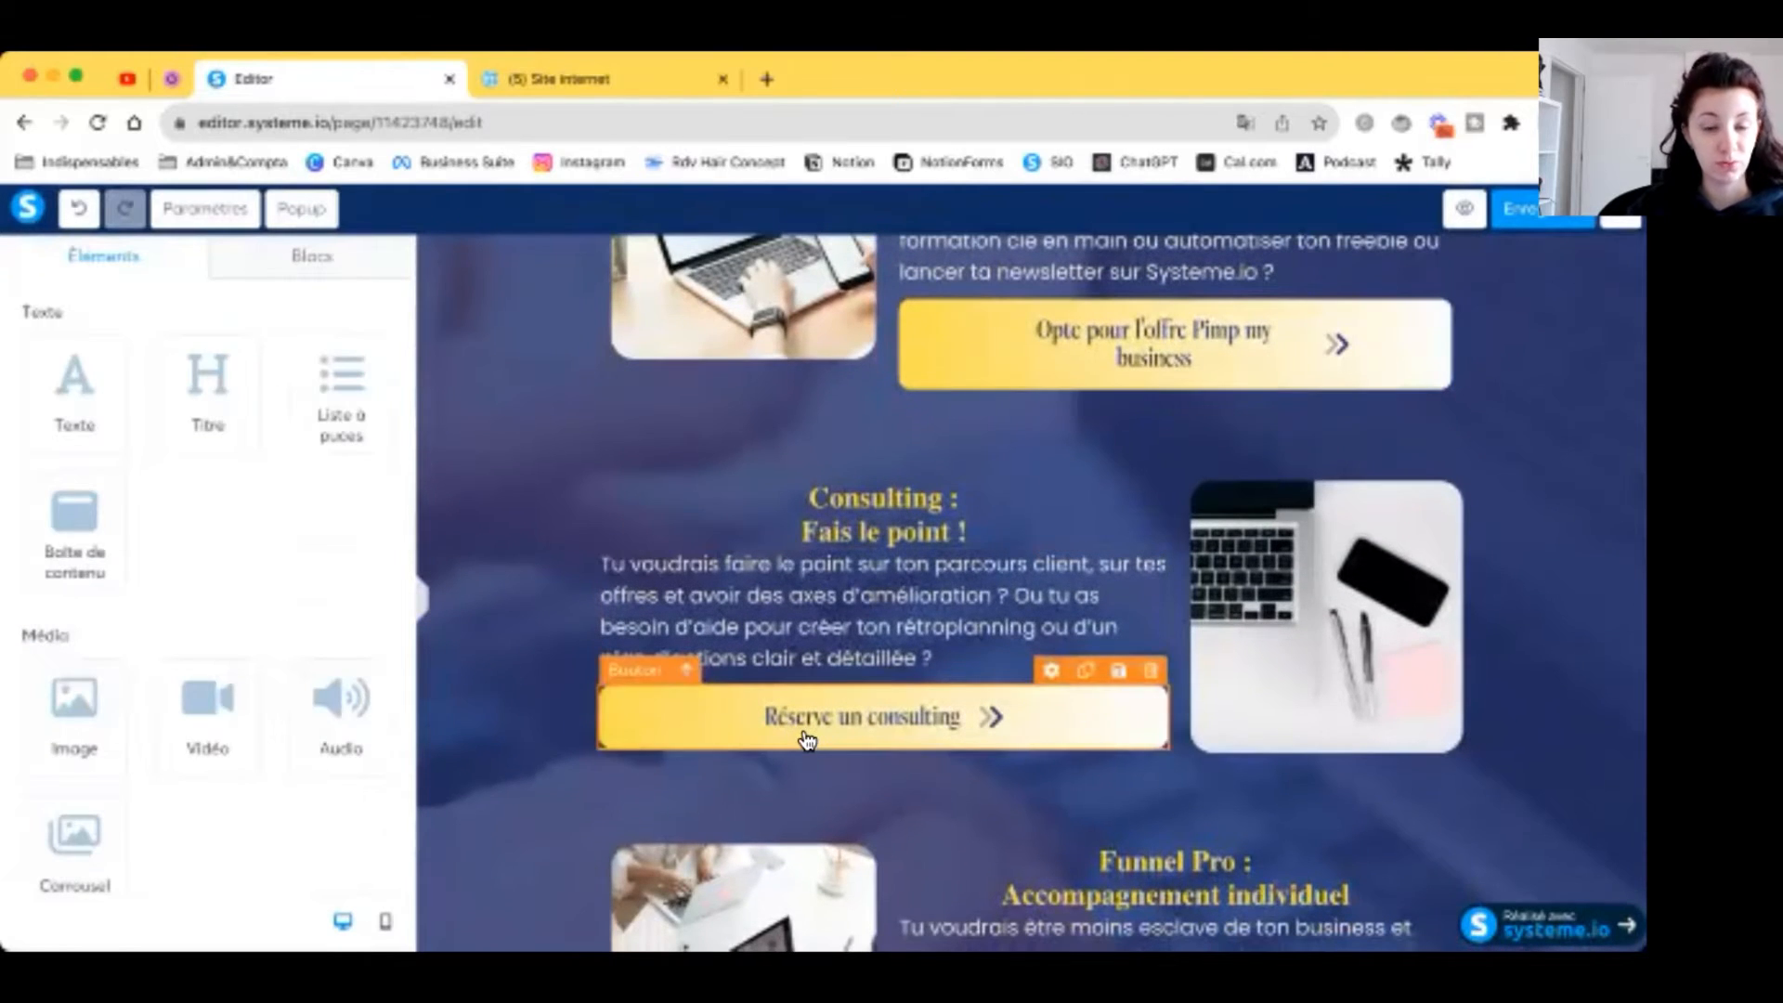
pyautogui.click(806, 739)
pyautogui.press('super+v')
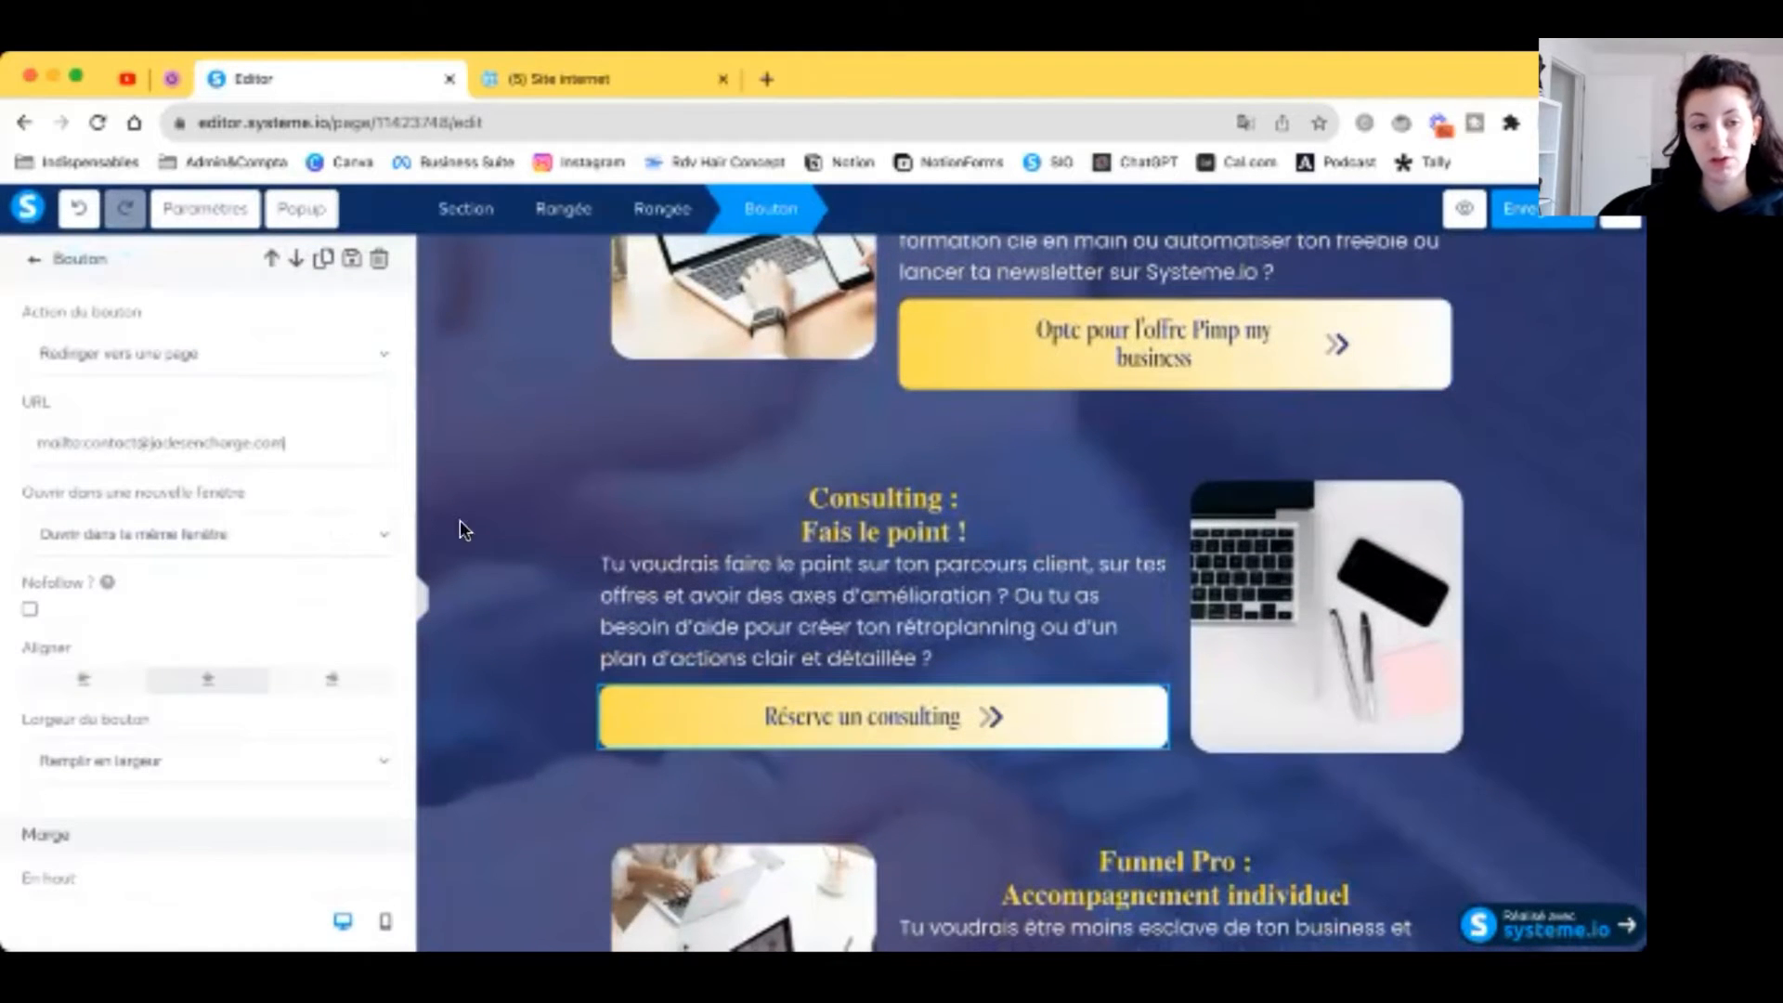
pyautogui.click(460, 525)
# Step: Give the Bras droit En savoir plus button the mailto link, opening in a new window
pyautogui.scroll(-5, 928, 604)
pyautogui.click(1007, 710)
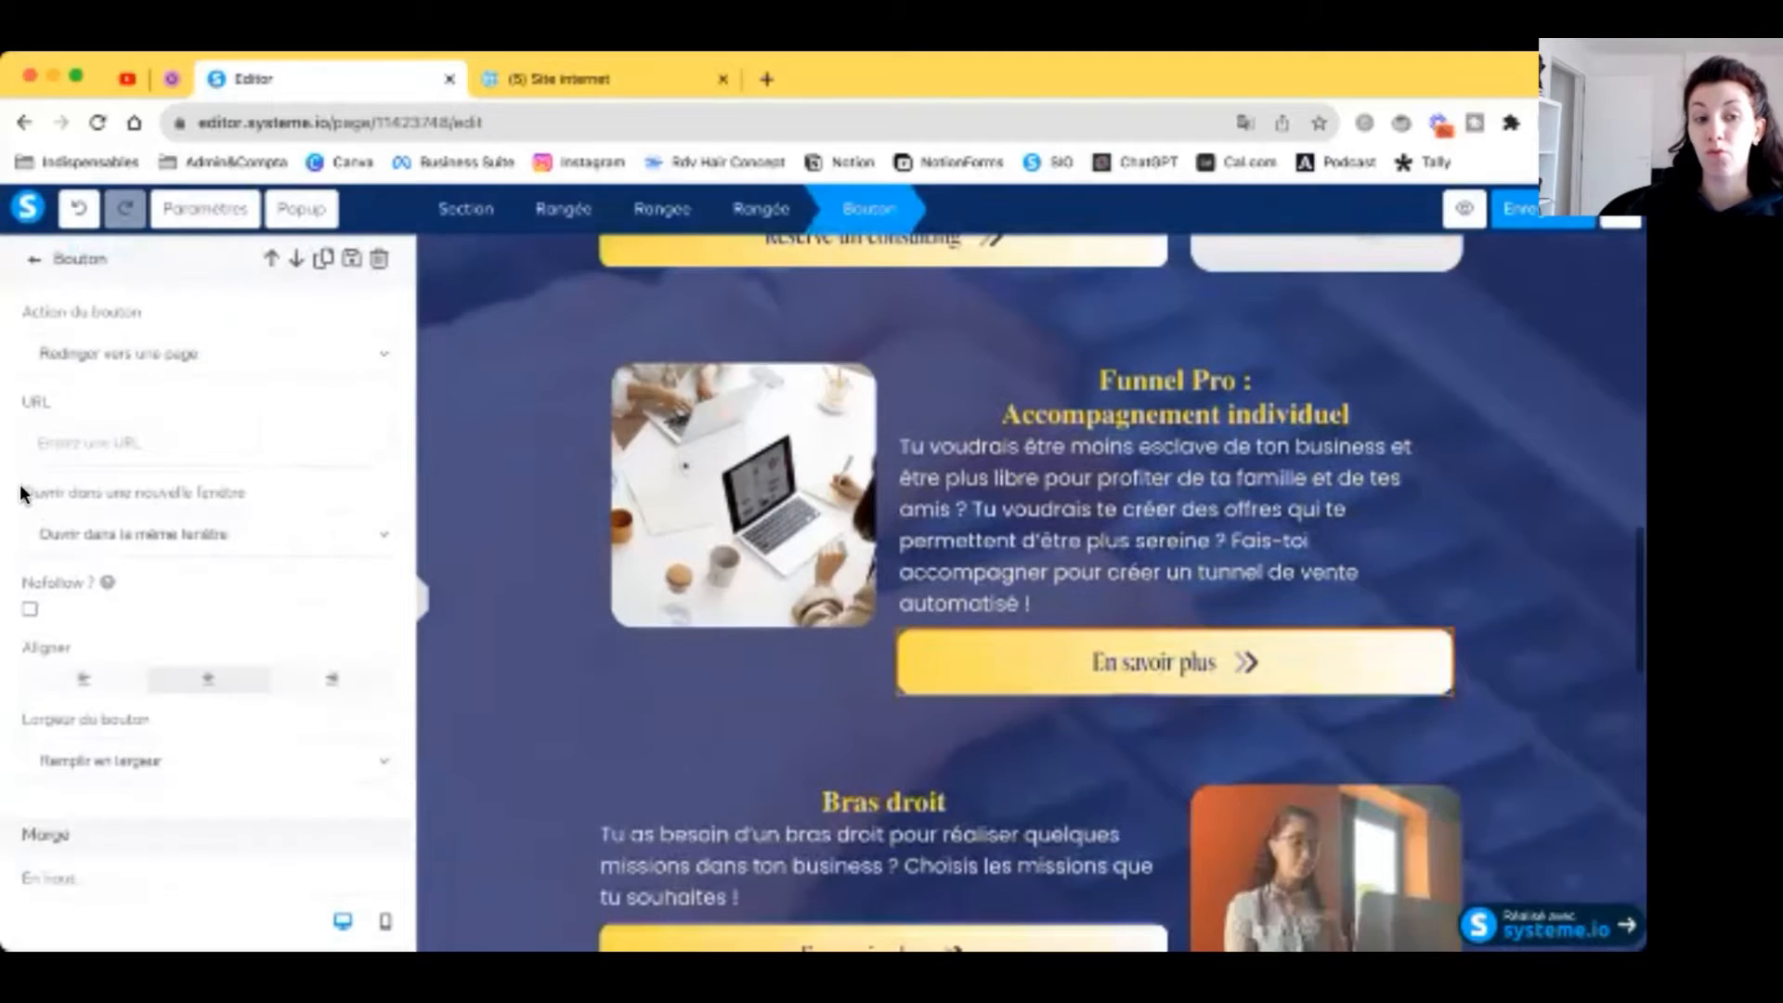
pyautogui.press('super+v')
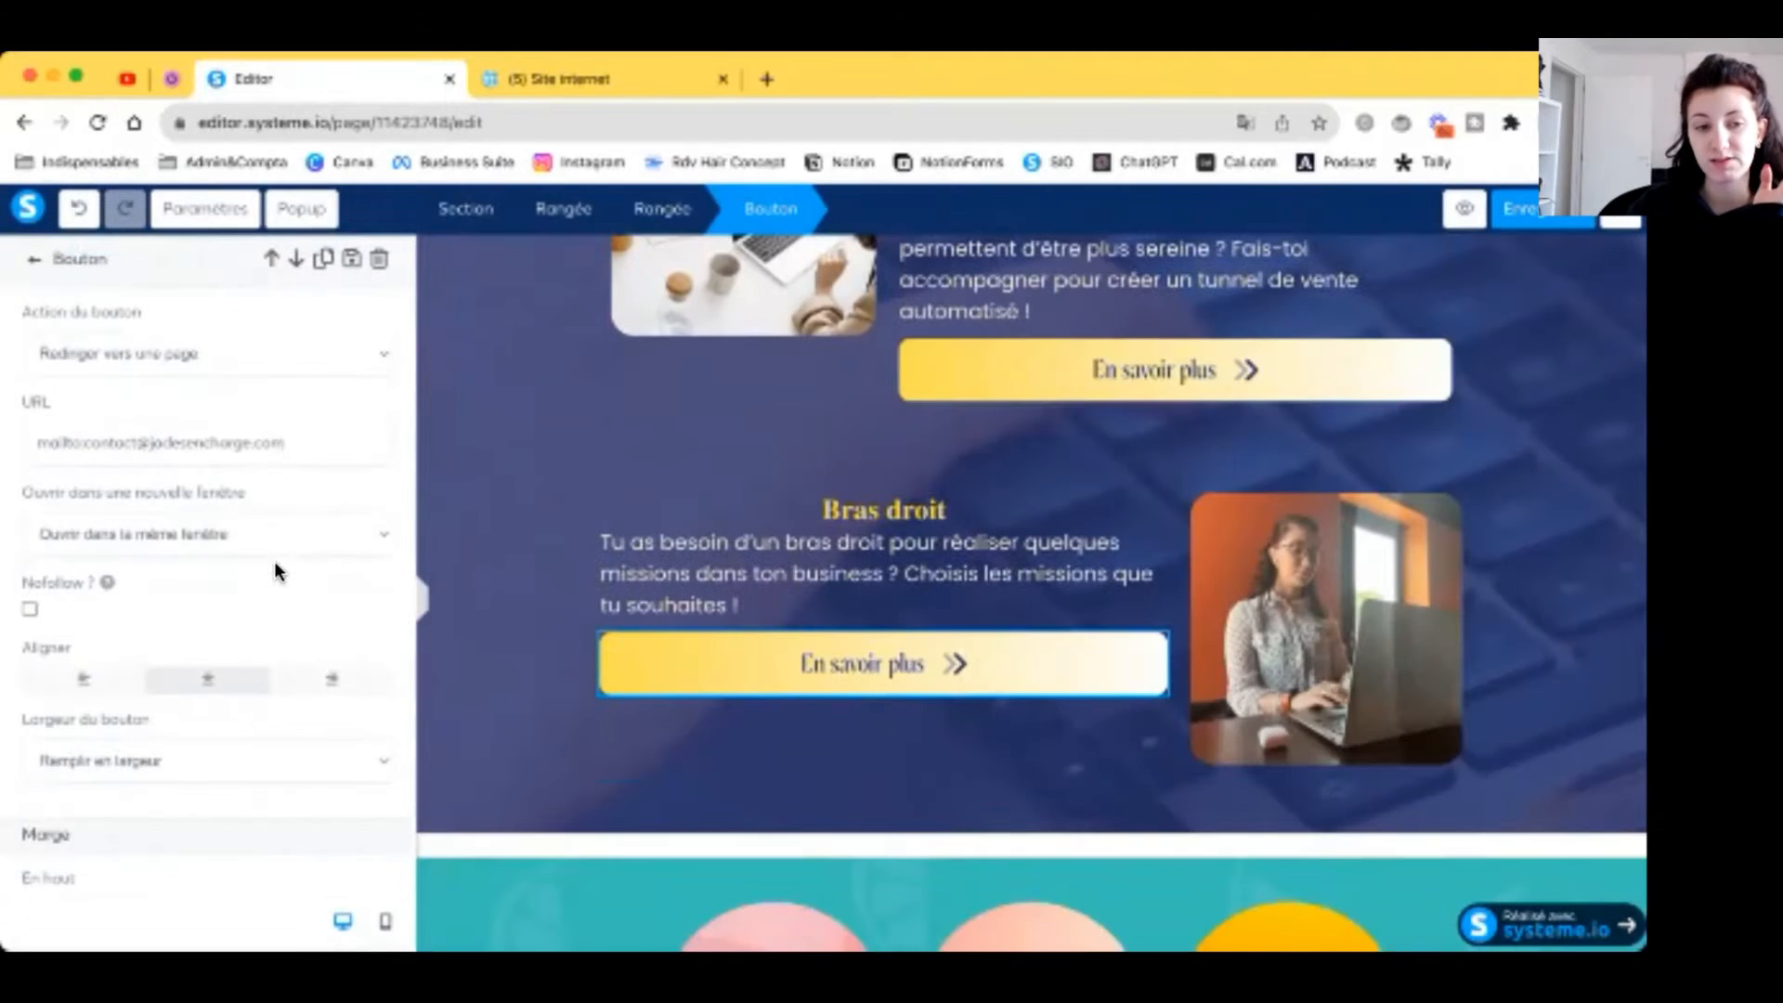
pyautogui.click(299, 541)
pyautogui.click(292, 559)
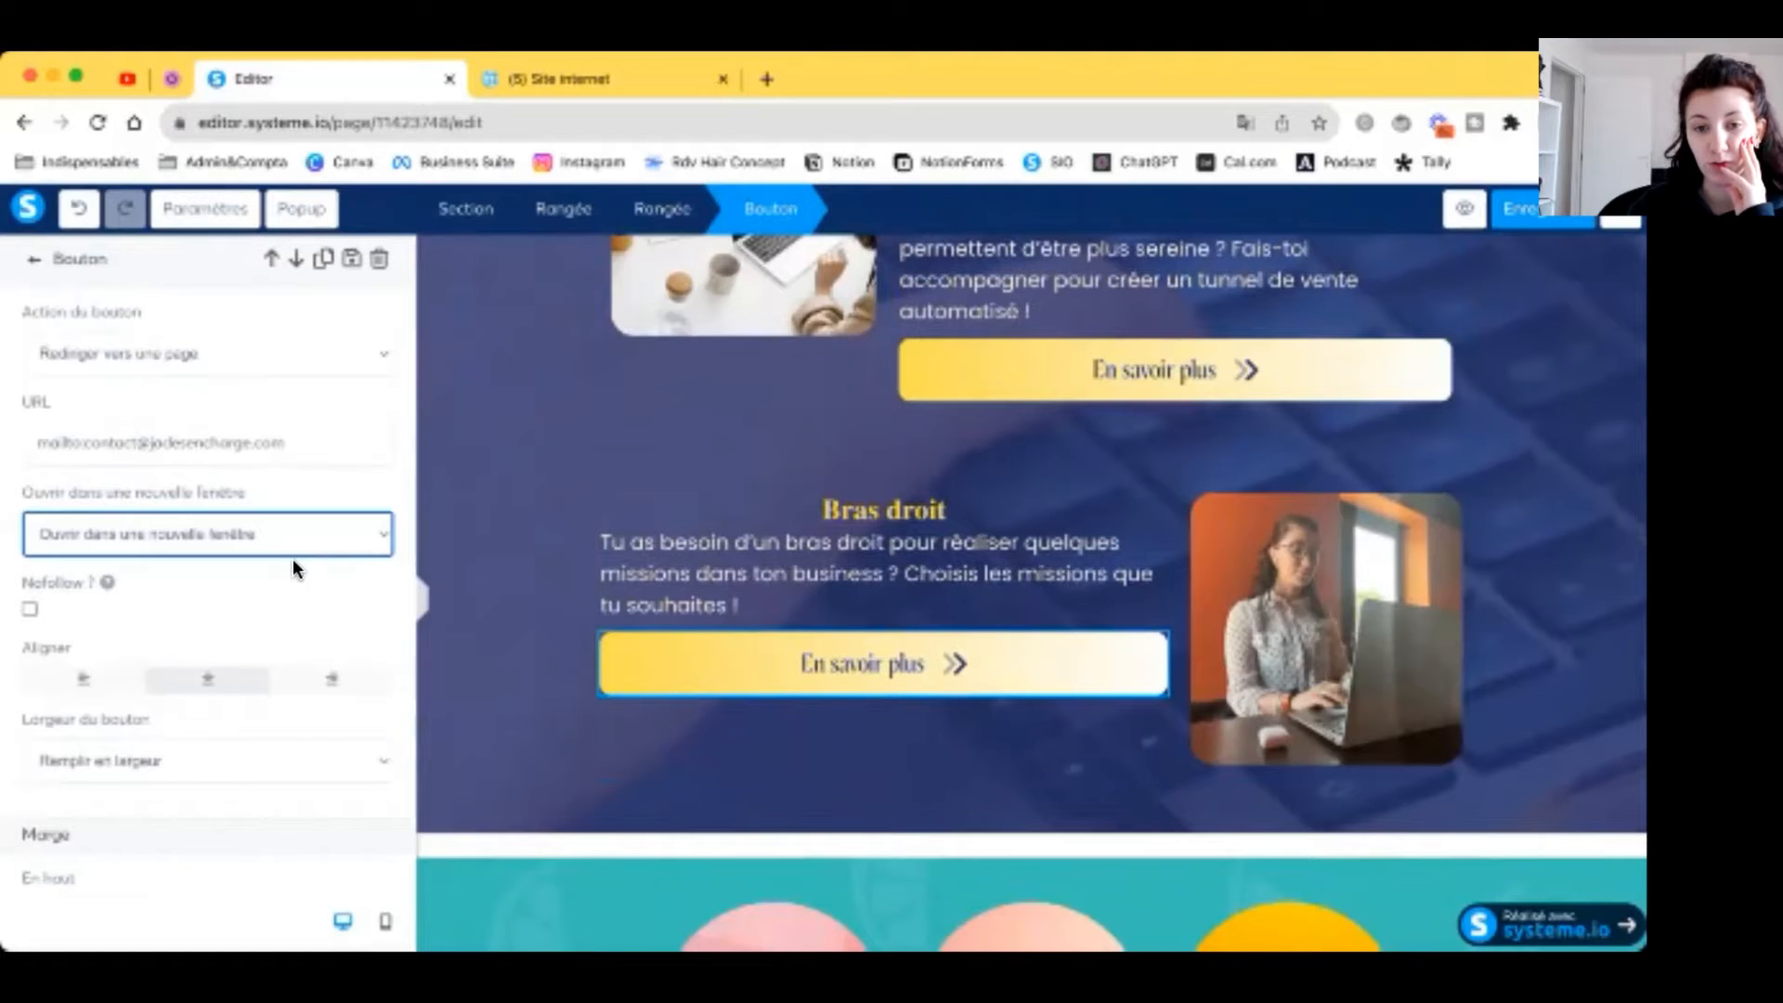
pyautogui.click(855, 501)
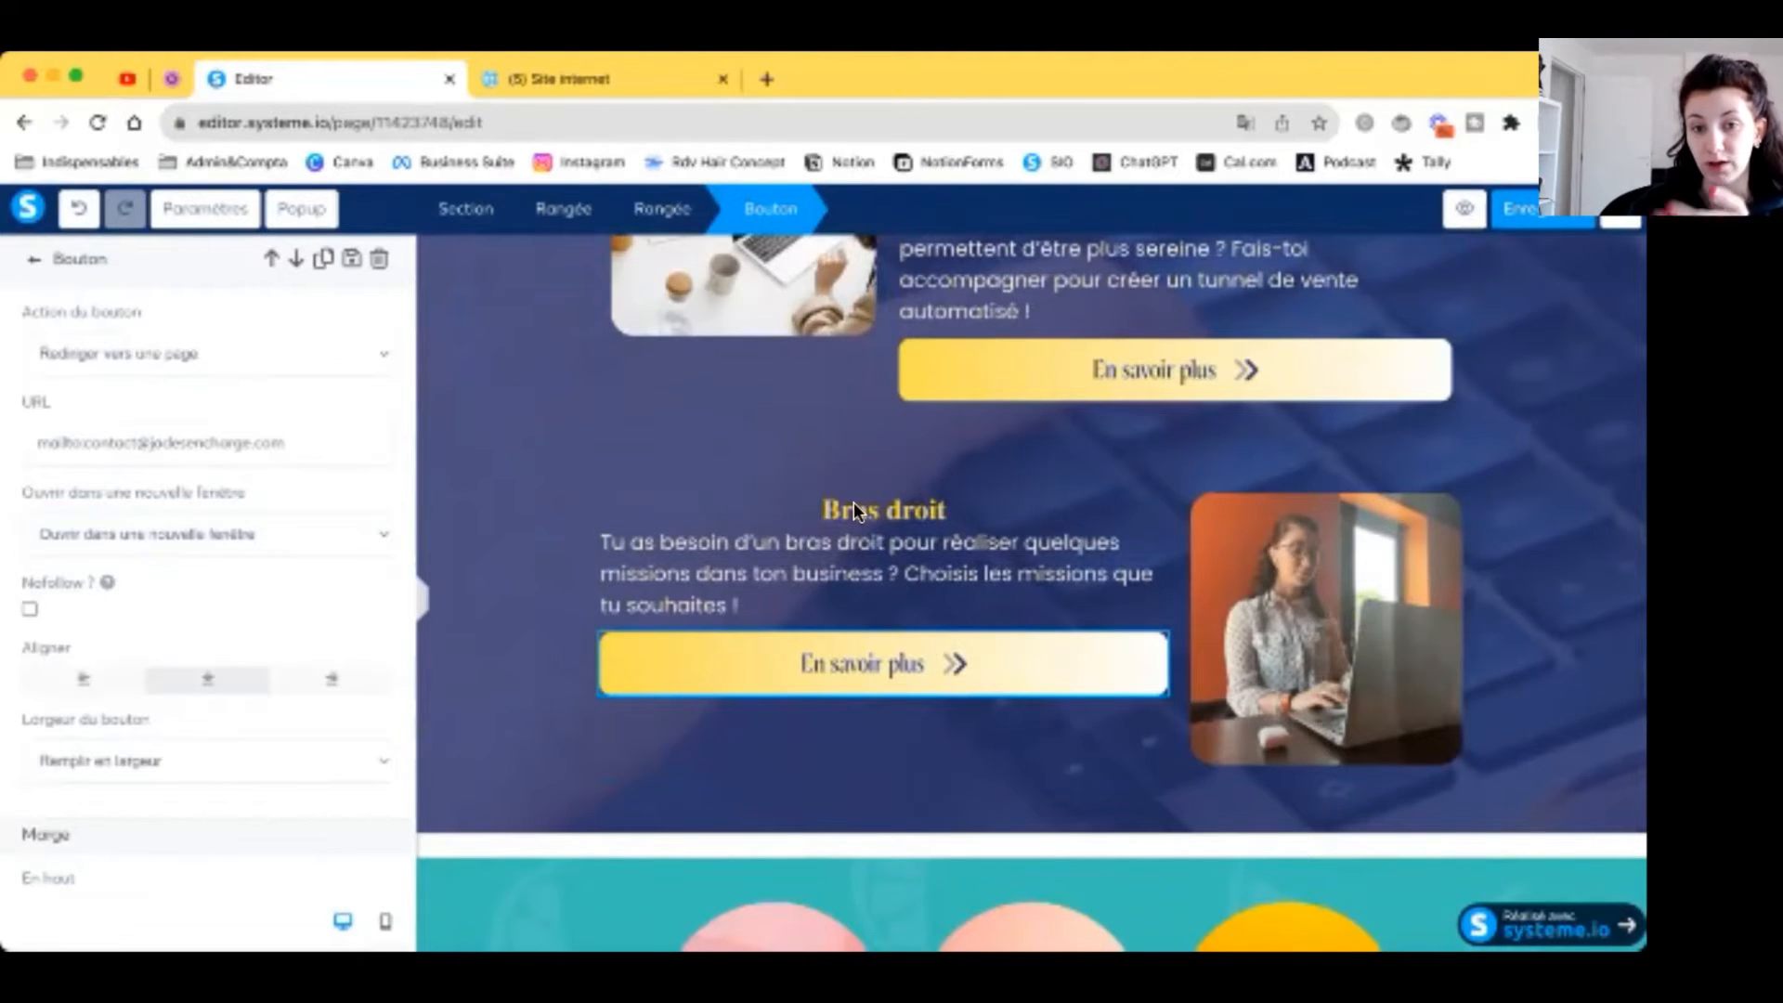
# Step: On the Opte pour l'option OBM button, keep the redirect action and select its e-mail link
pyautogui.scroll(7, 856, 509)
pyautogui.scroll(8, 856, 514)
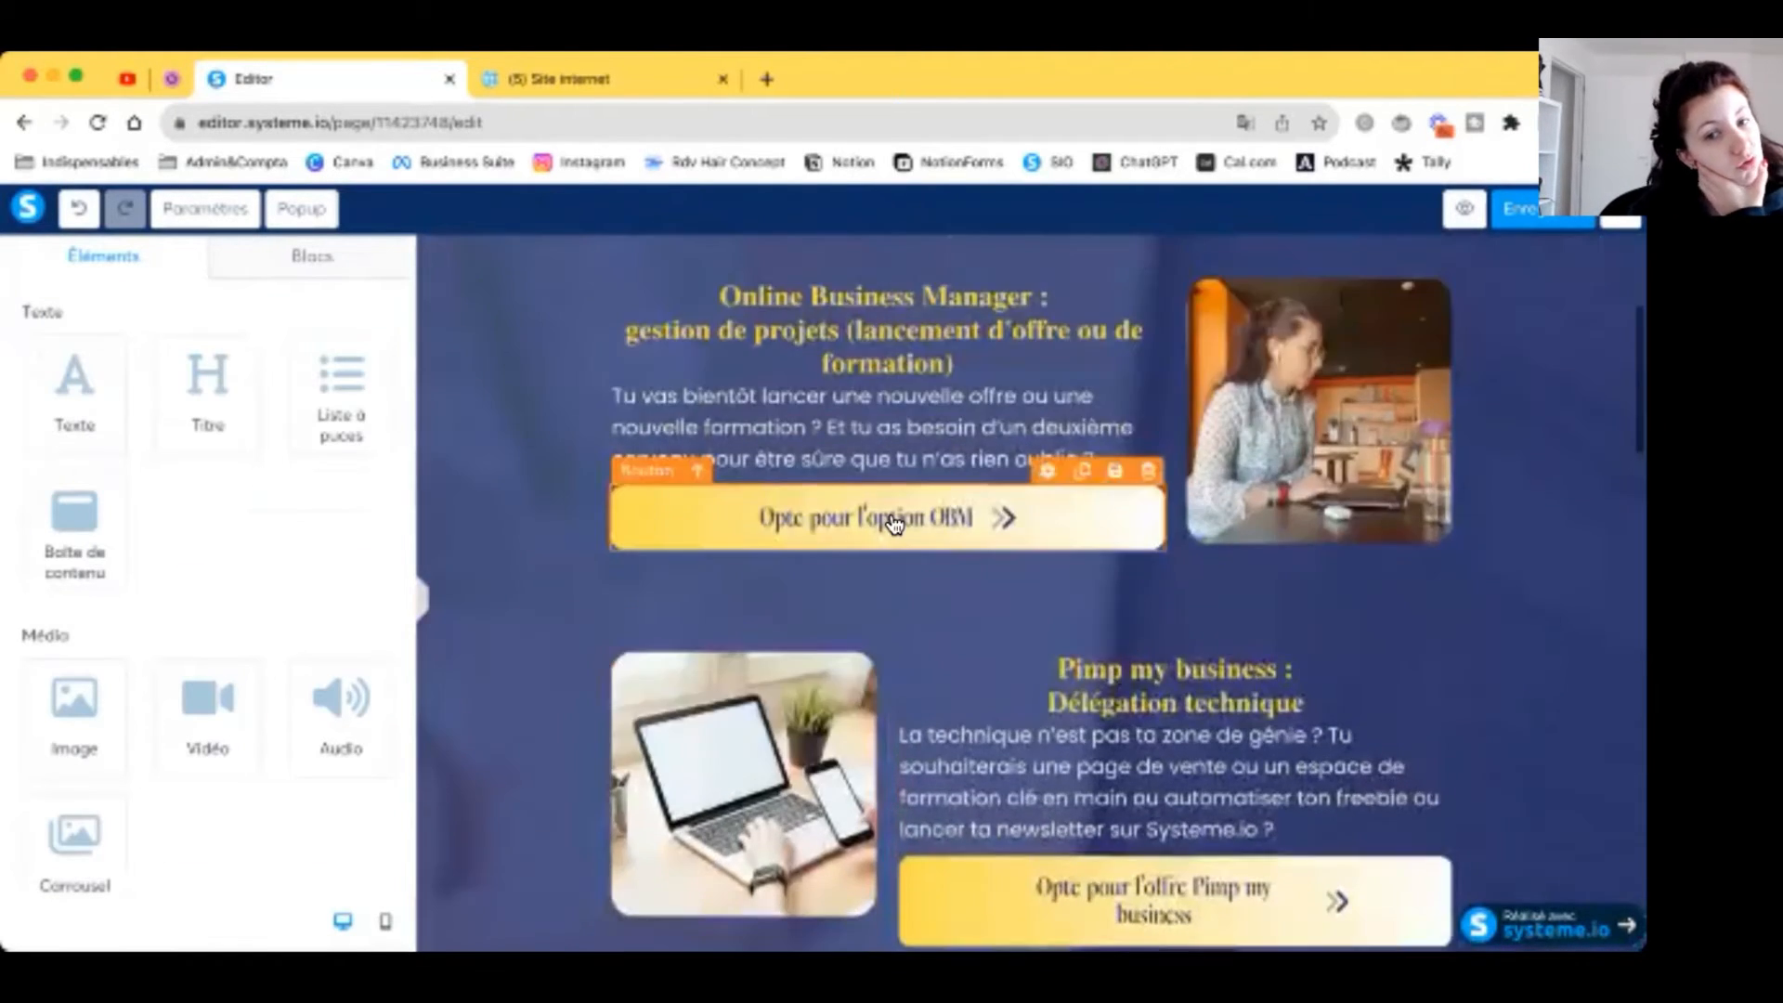
pyautogui.scroll(-1, 894, 523)
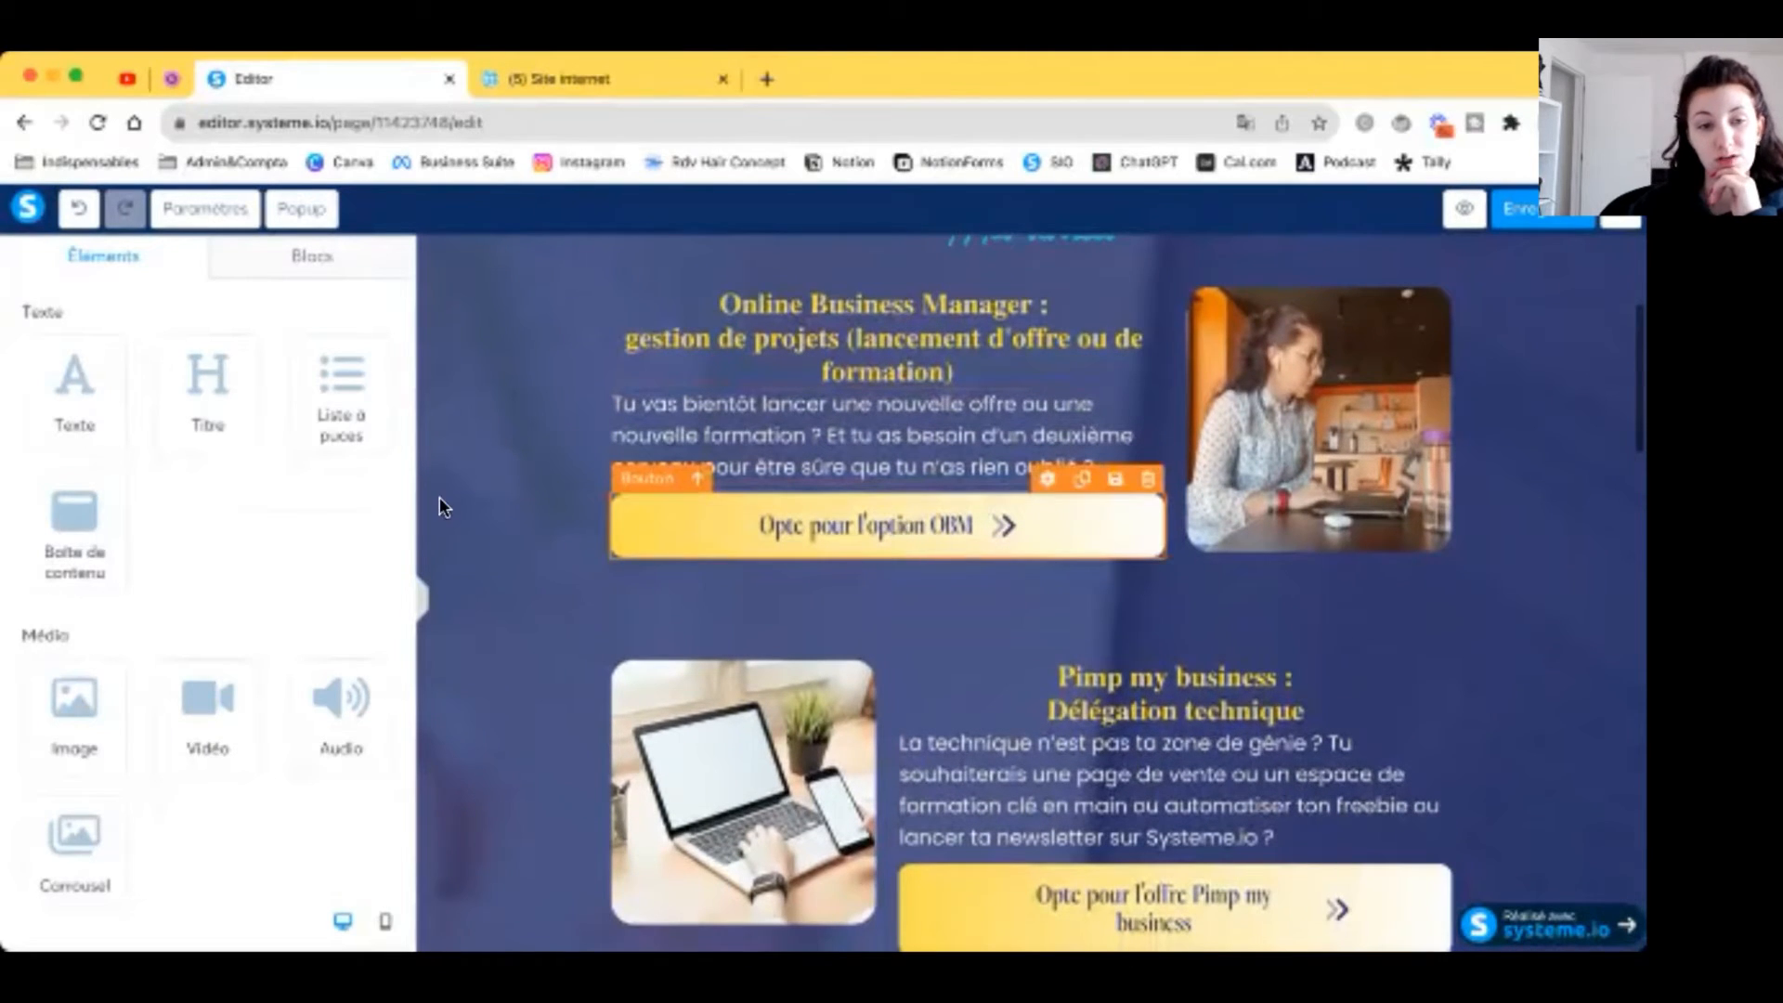
pyautogui.click(632, 525)
pyautogui.click(263, 349)
pyautogui.click(264, 349)
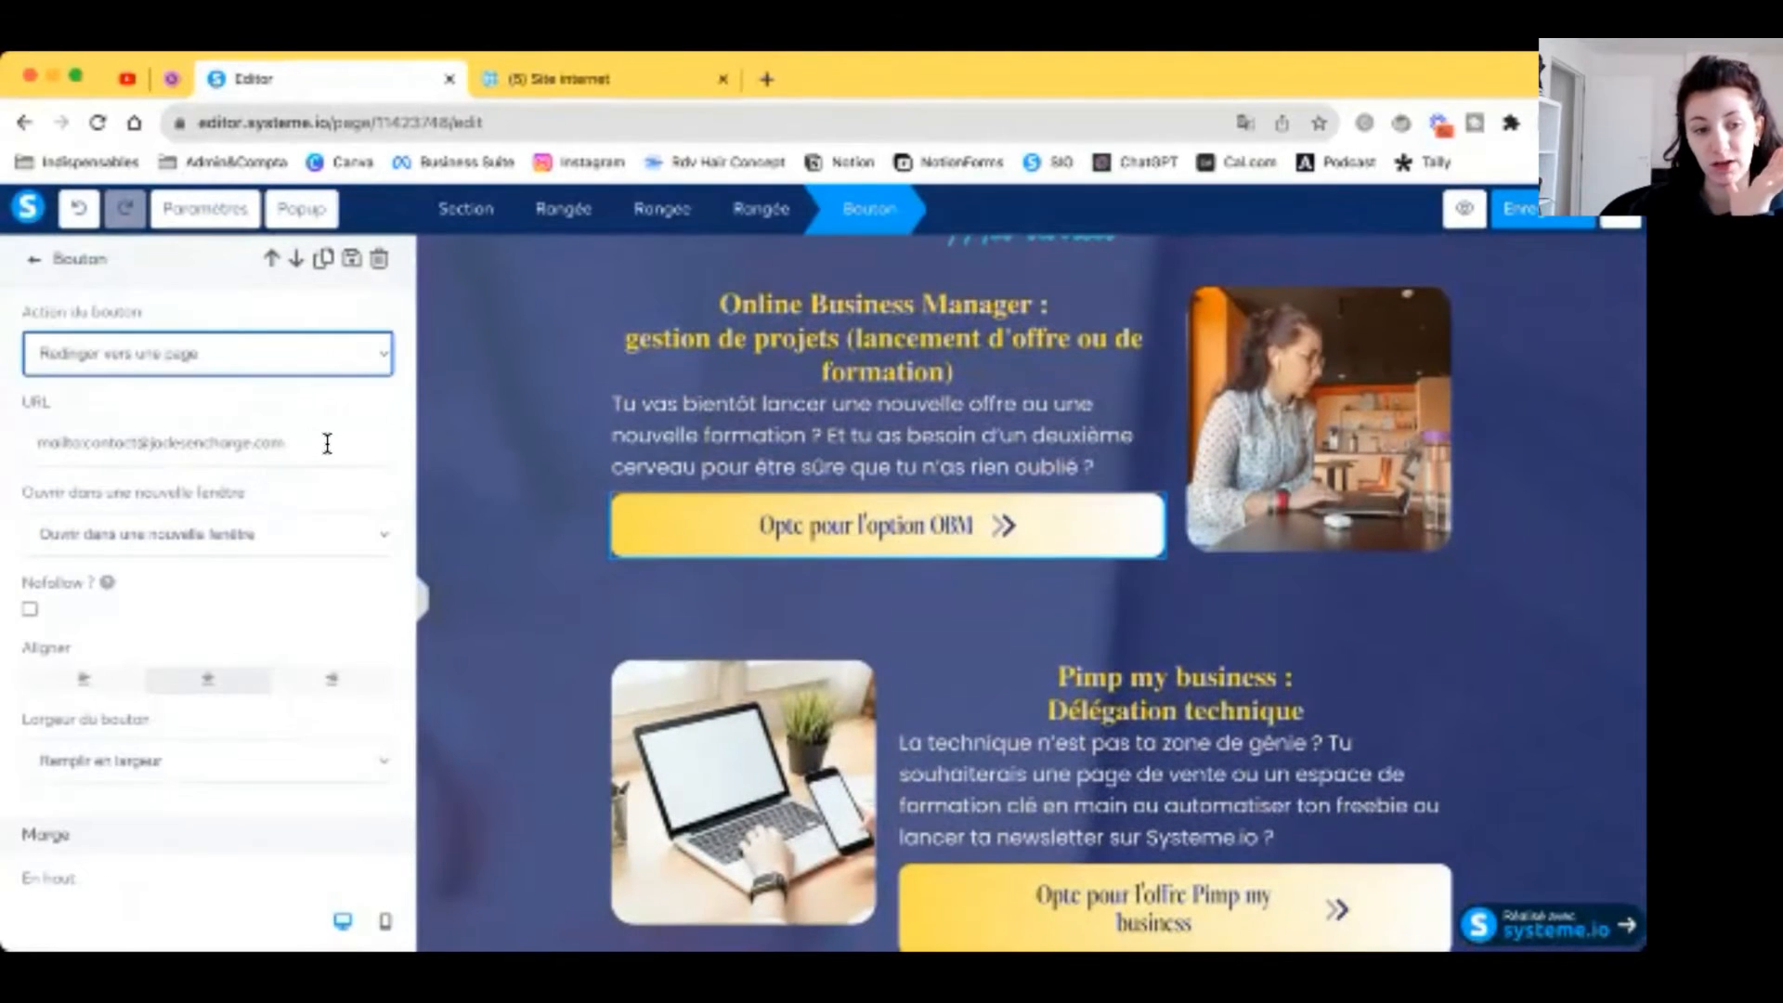
pyautogui.tripleClick(326, 446)
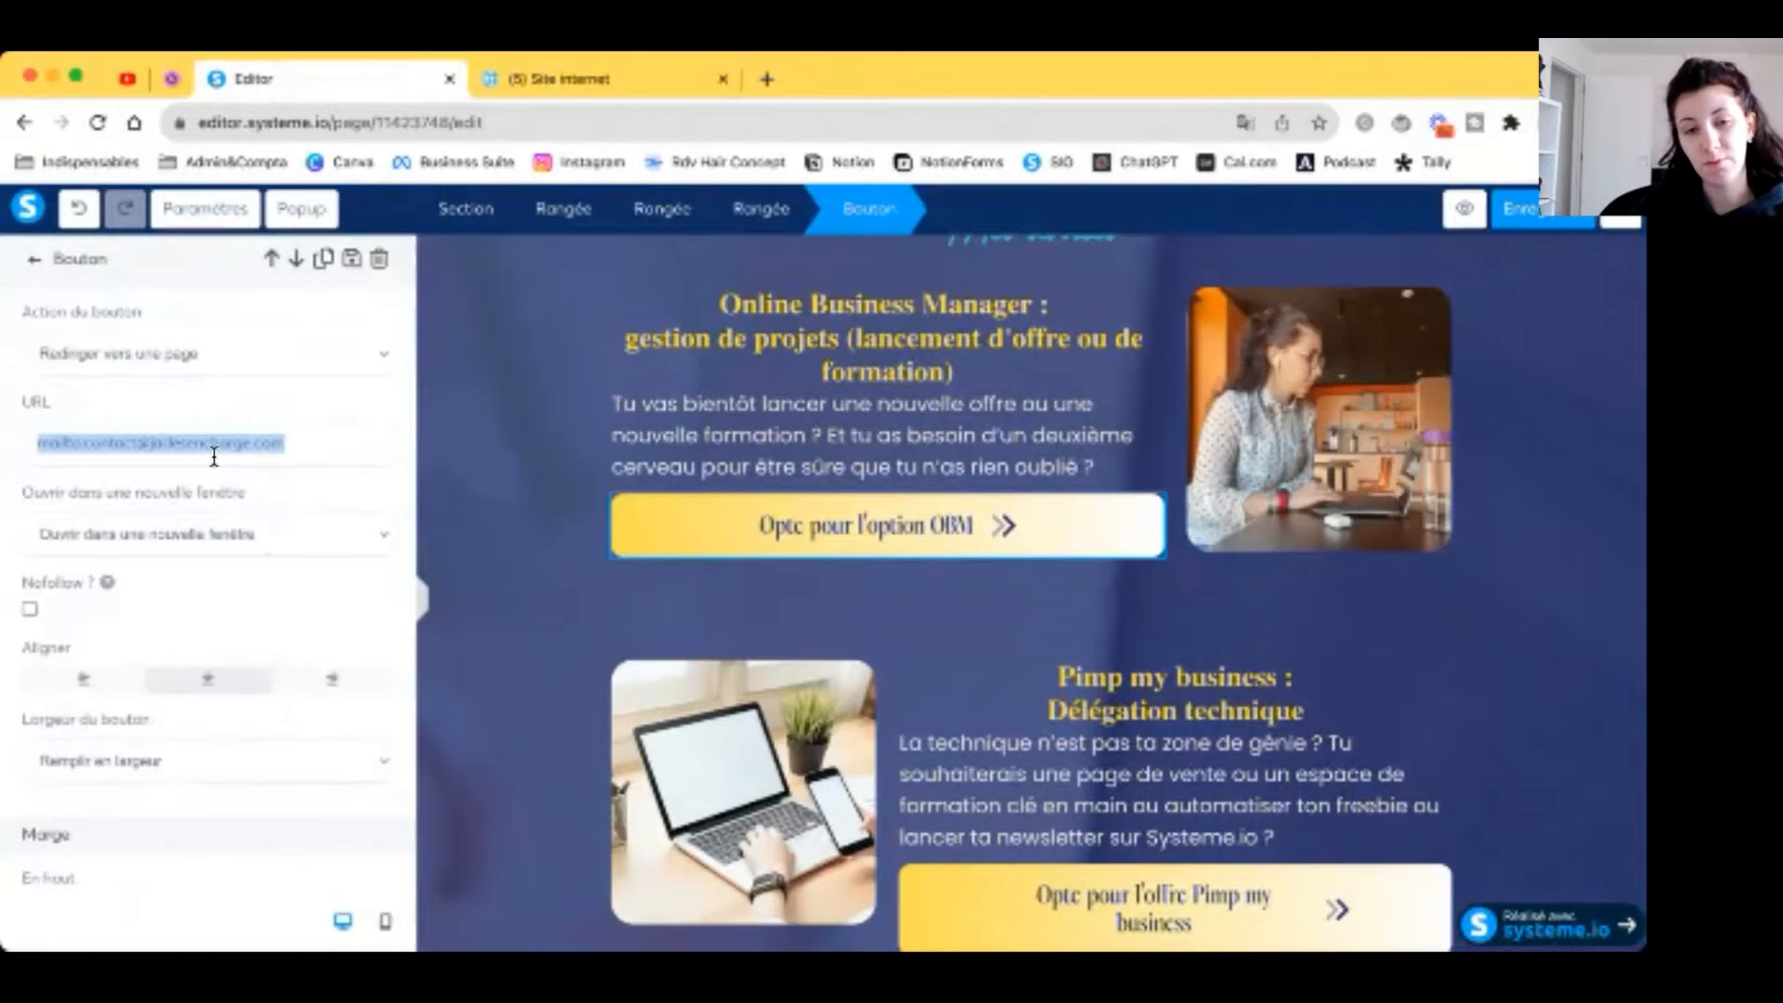
# Step: Copy the Contact page URL from the Site web funnel, then select the OBM button's link in the editor
pyautogui.click(1541, 209)
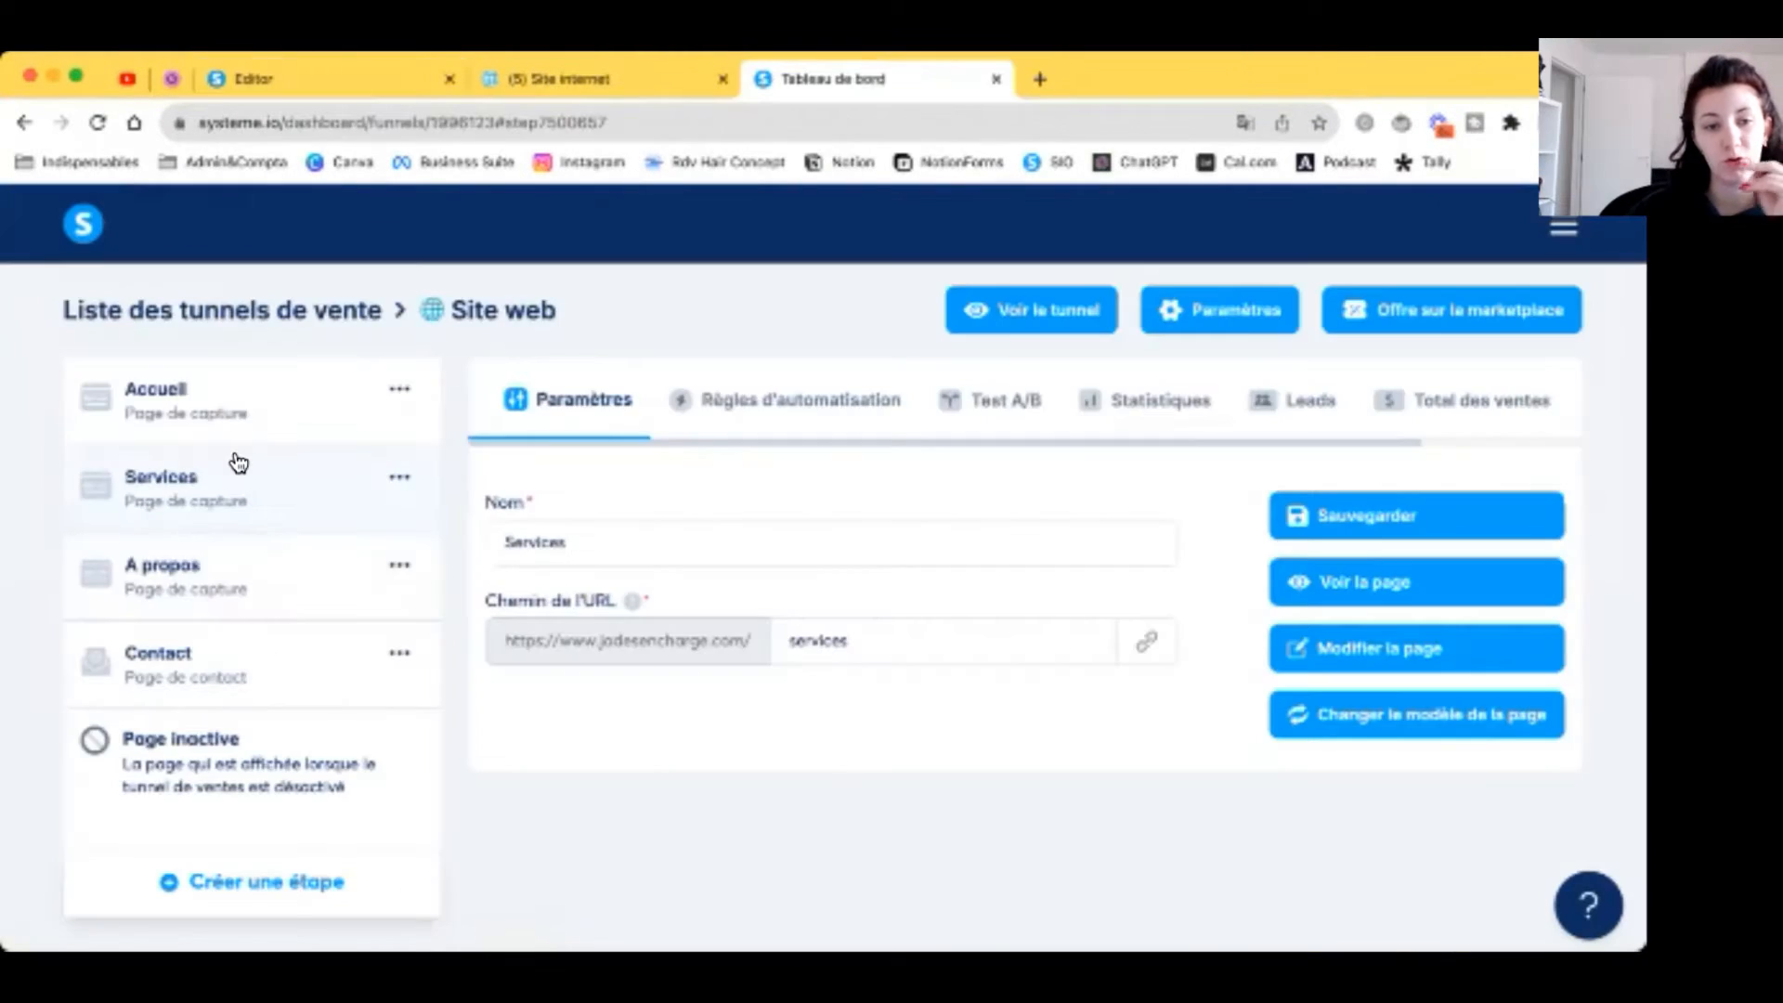
pyautogui.click(247, 655)
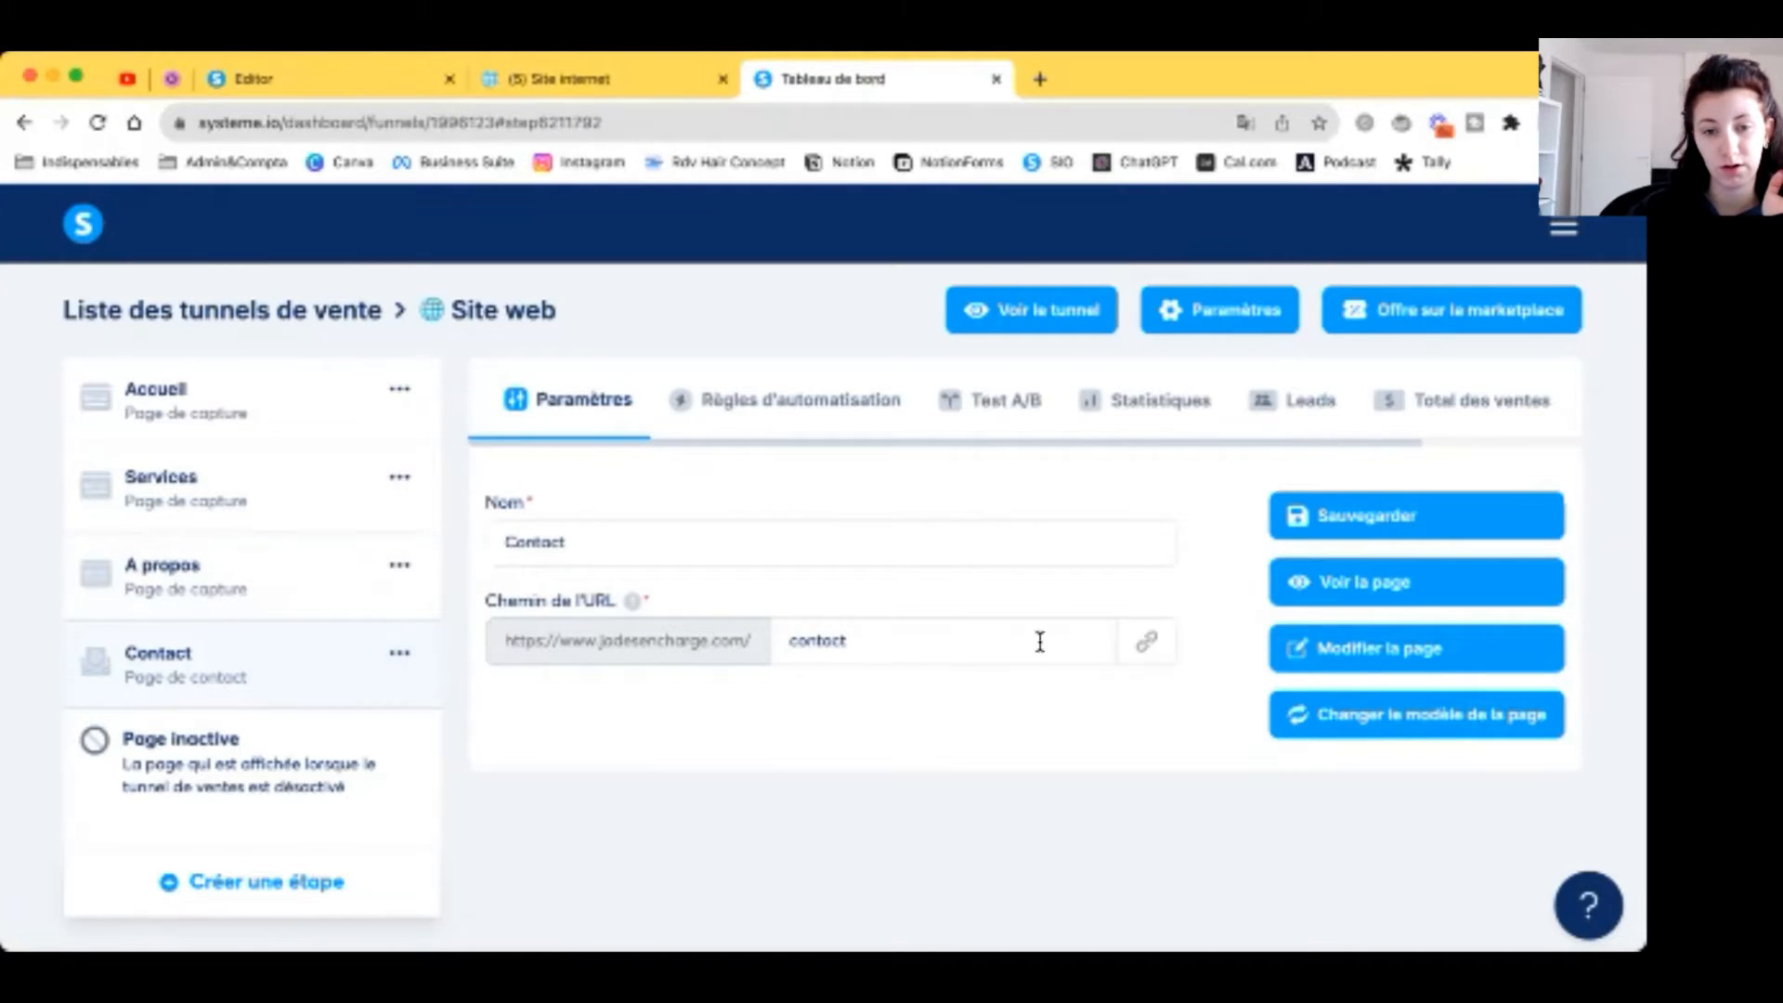
pyautogui.click(1149, 647)
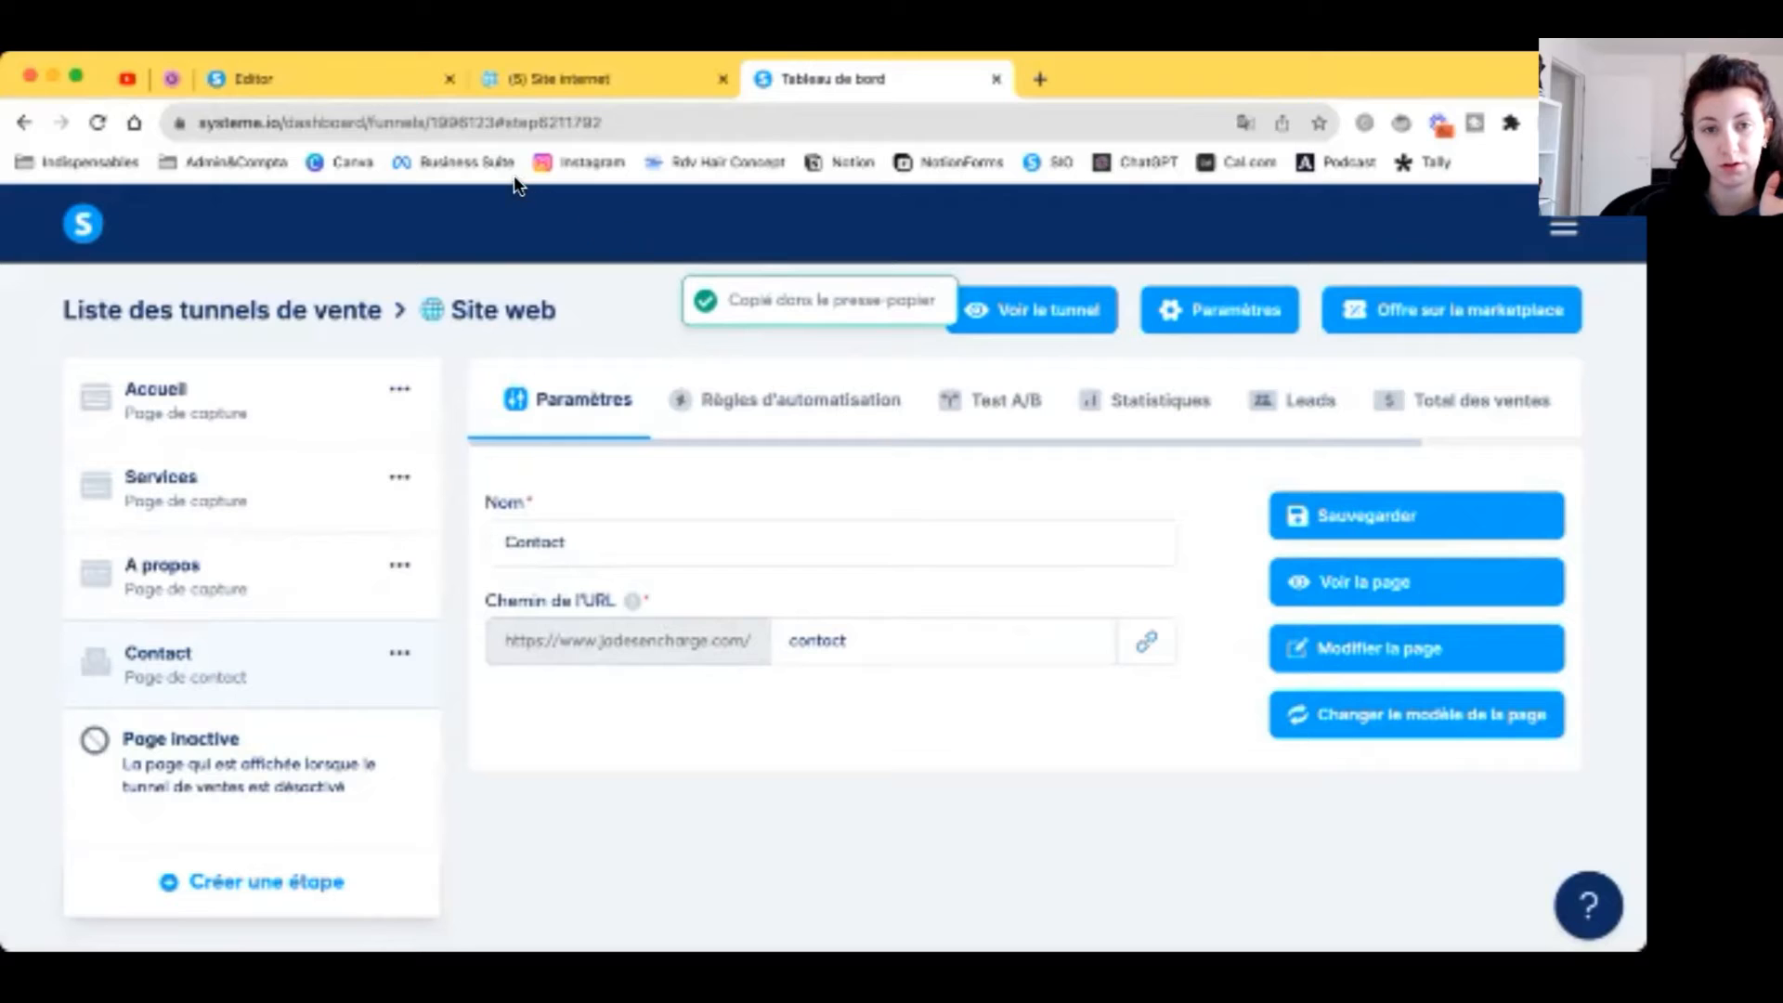
pyautogui.click(395, 88)
pyautogui.tripleClick(214, 432)
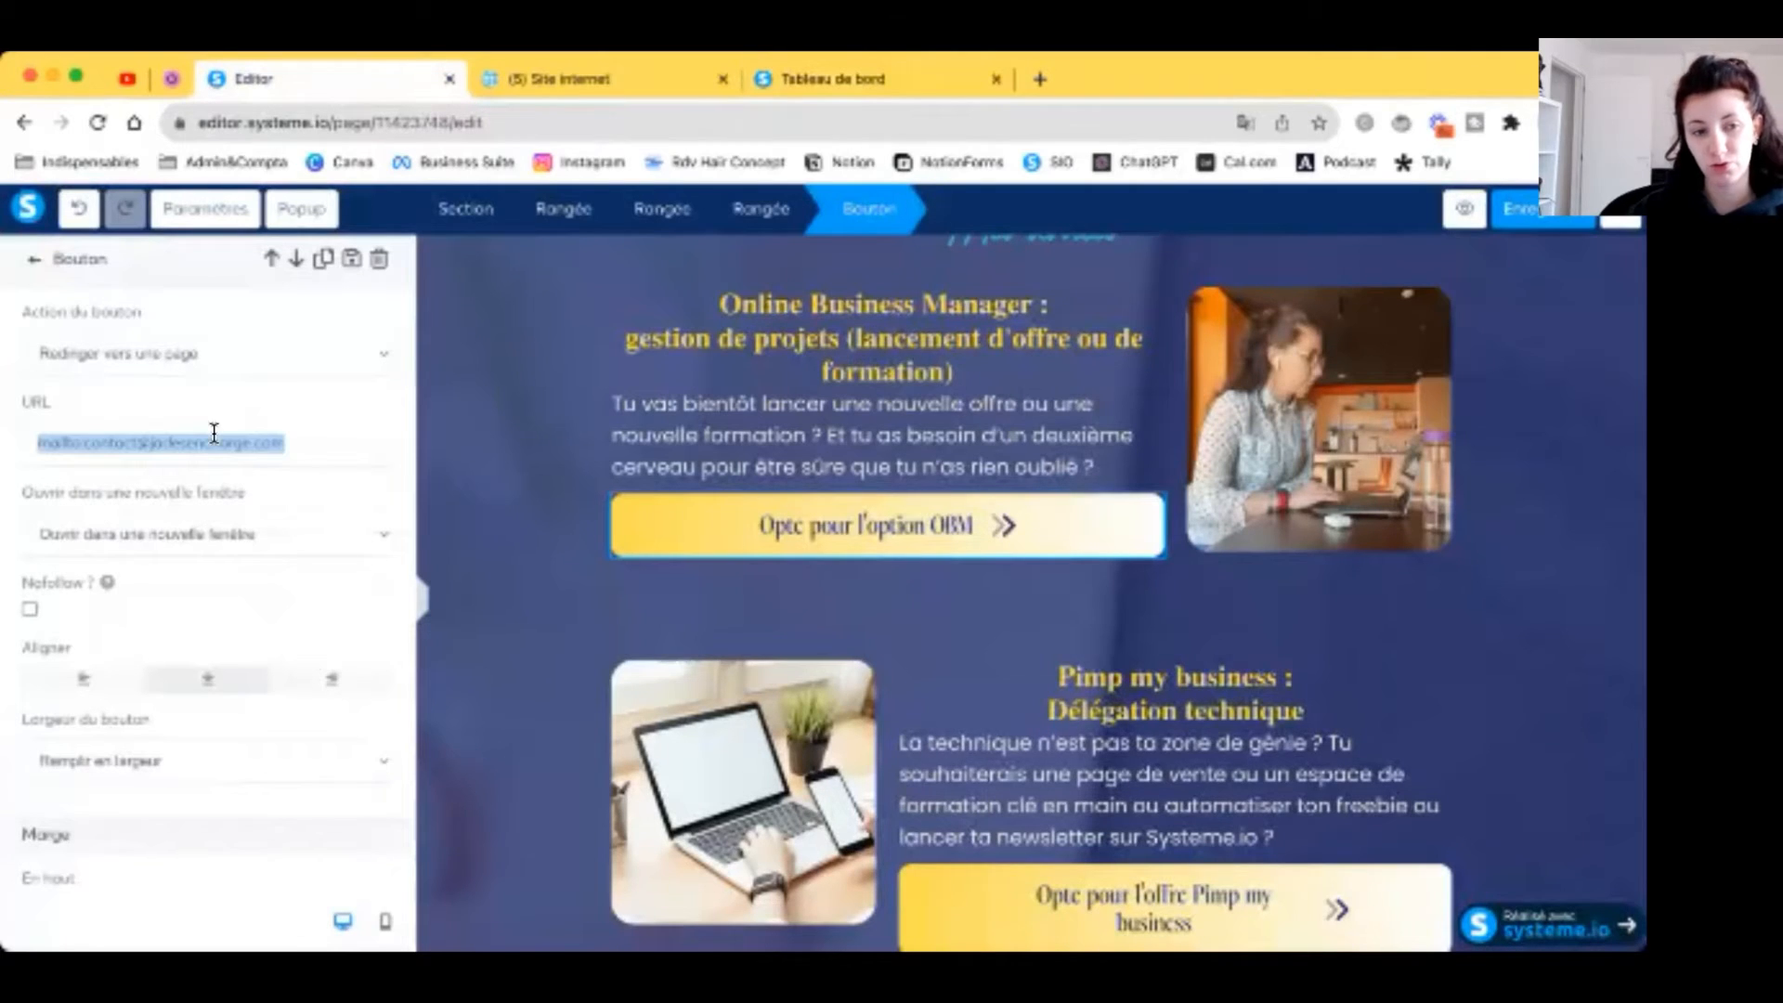
# Step: Replace the OBM and Pimp my business button links with the Contact page URL
pyautogui.write('https://www.jadesencharge.com/contact')
pyautogui.click(1075, 638)
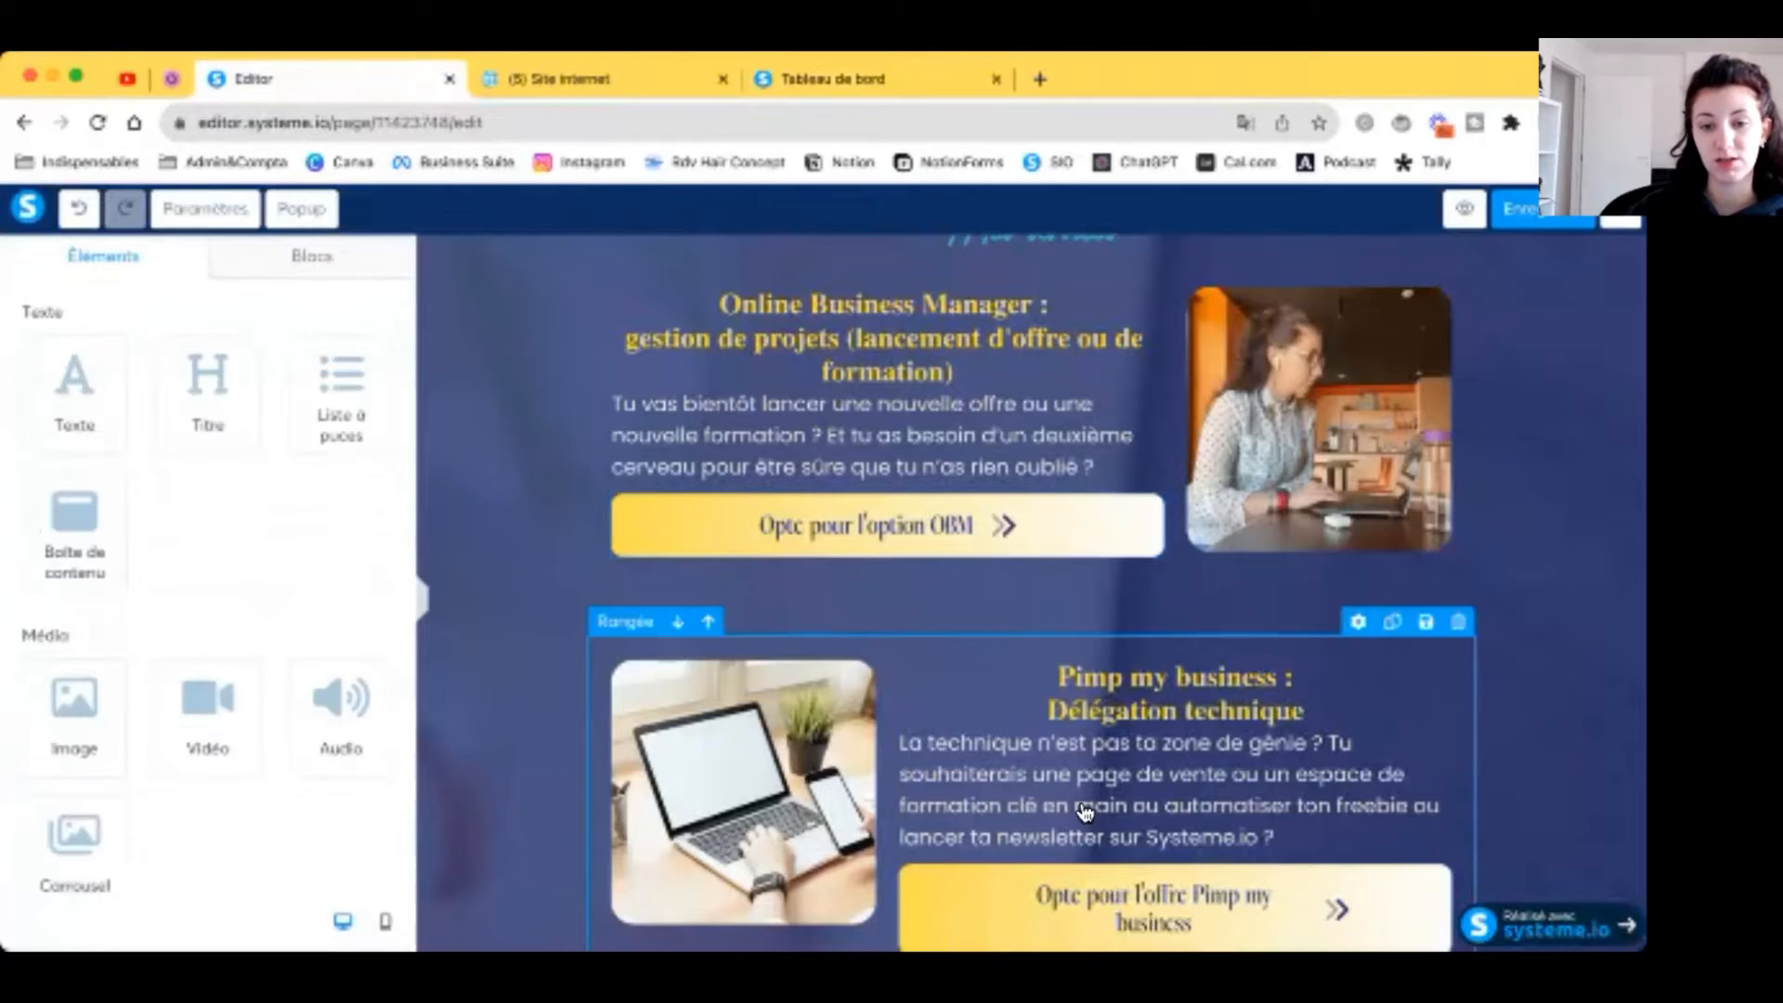
pyautogui.click(1136, 880)
pyautogui.scroll(-1, 596, 571)
pyautogui.tripleClick(224, 449)
pyautogui.write('https://www.jadesencharge.com/contact')
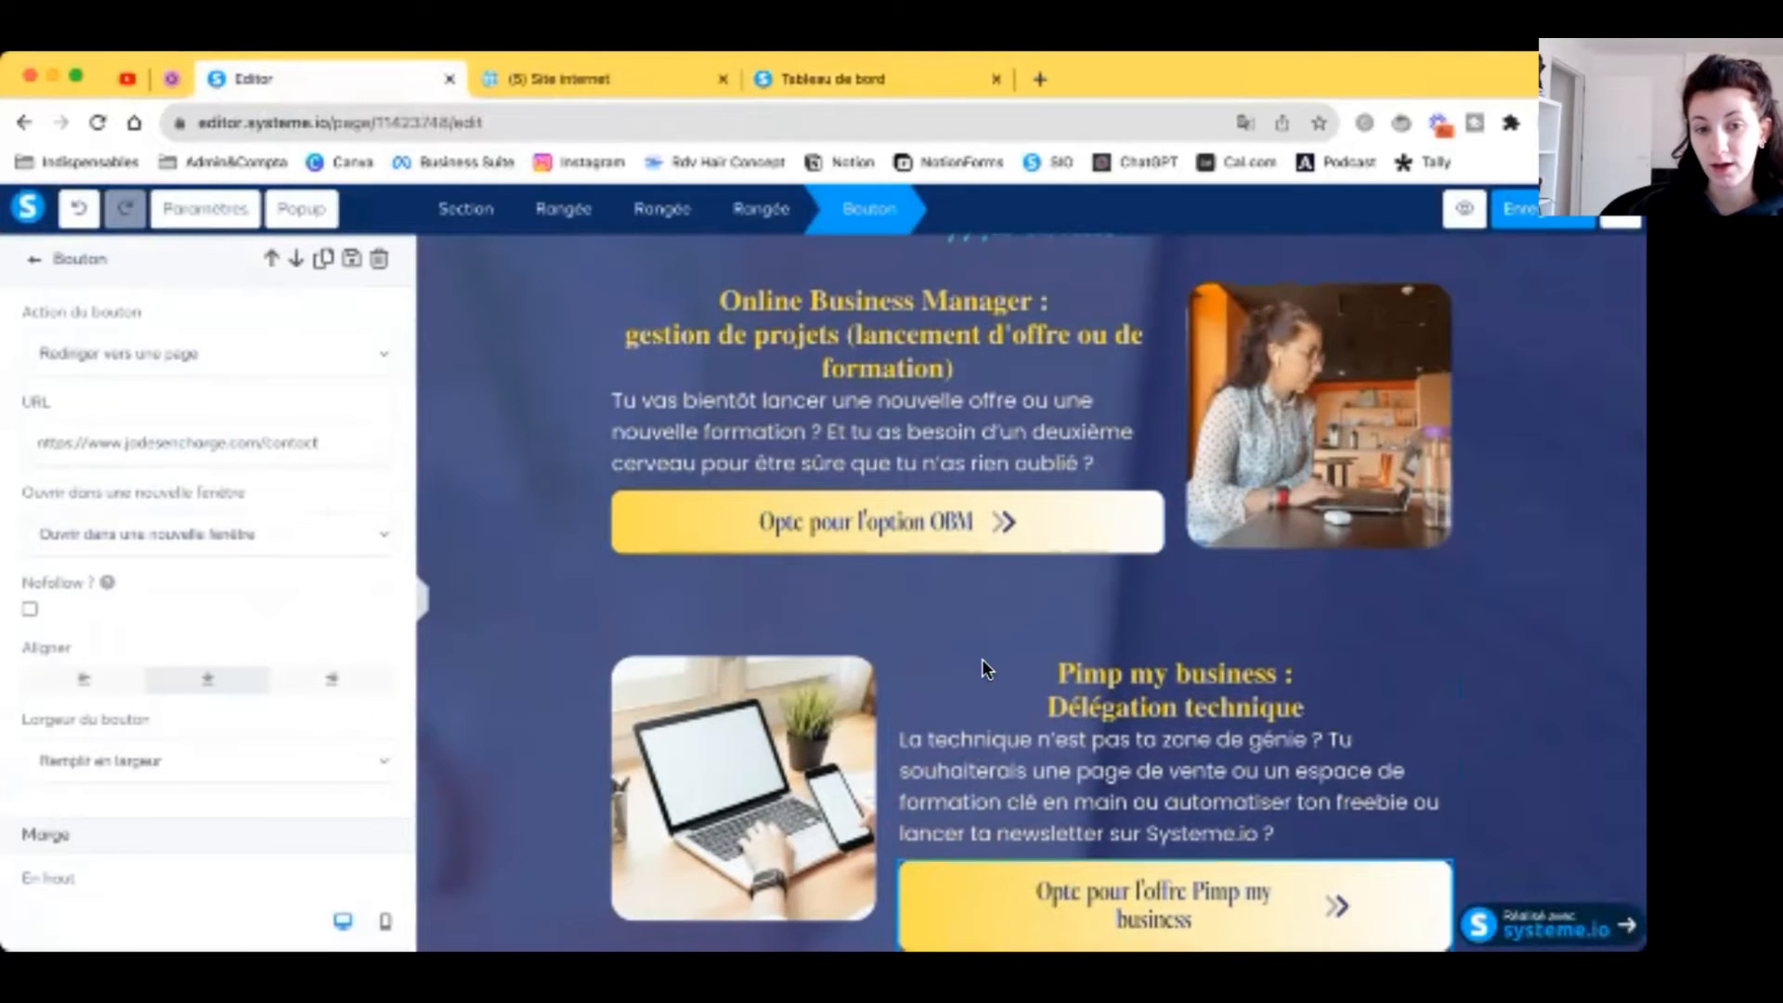
pyautogui.click(983, 668)
# Step: Replace the Réserve un consulting and Funnel Pro En savoir plus links with the Contact page URL
pyautogui.scroll(-6, 986, 676)
pyautogui.click(938, 732)
pyautogui.tripleClick(239, 444)
pyautogui.write('https://www.jadesencharge.com/contact')
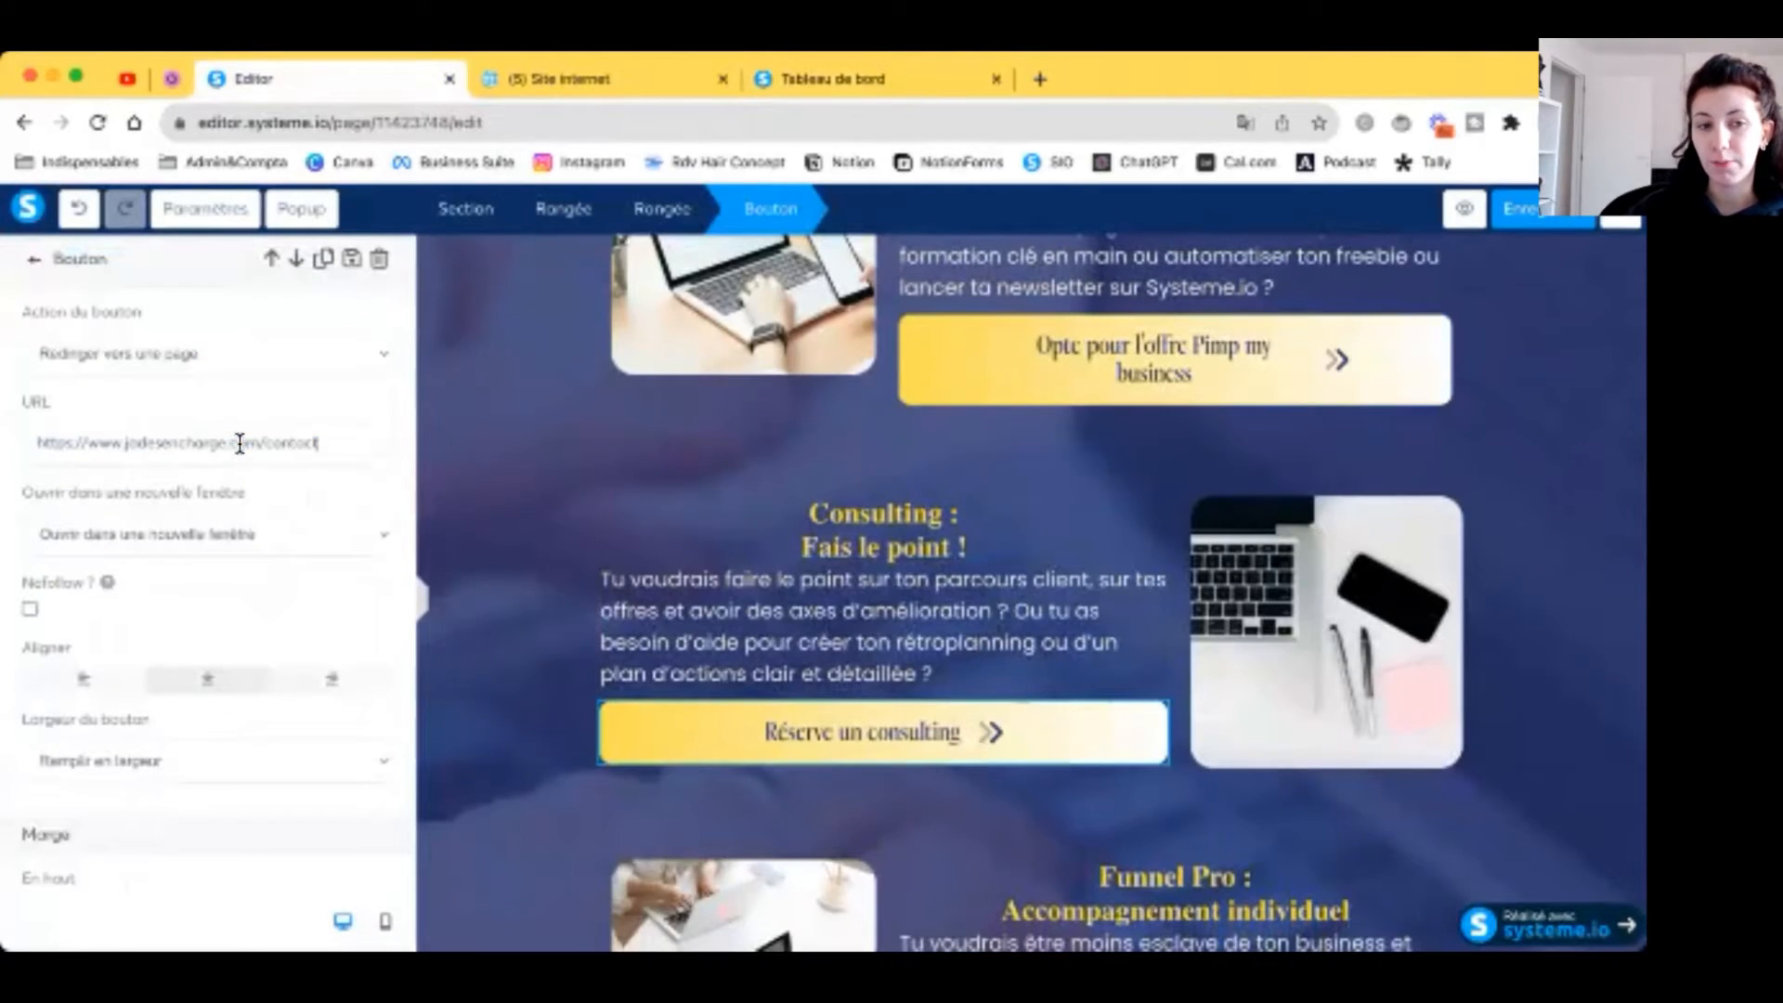
pyautogui.click(800, 615)
pyautogui.scroll(-5, 804, 624)
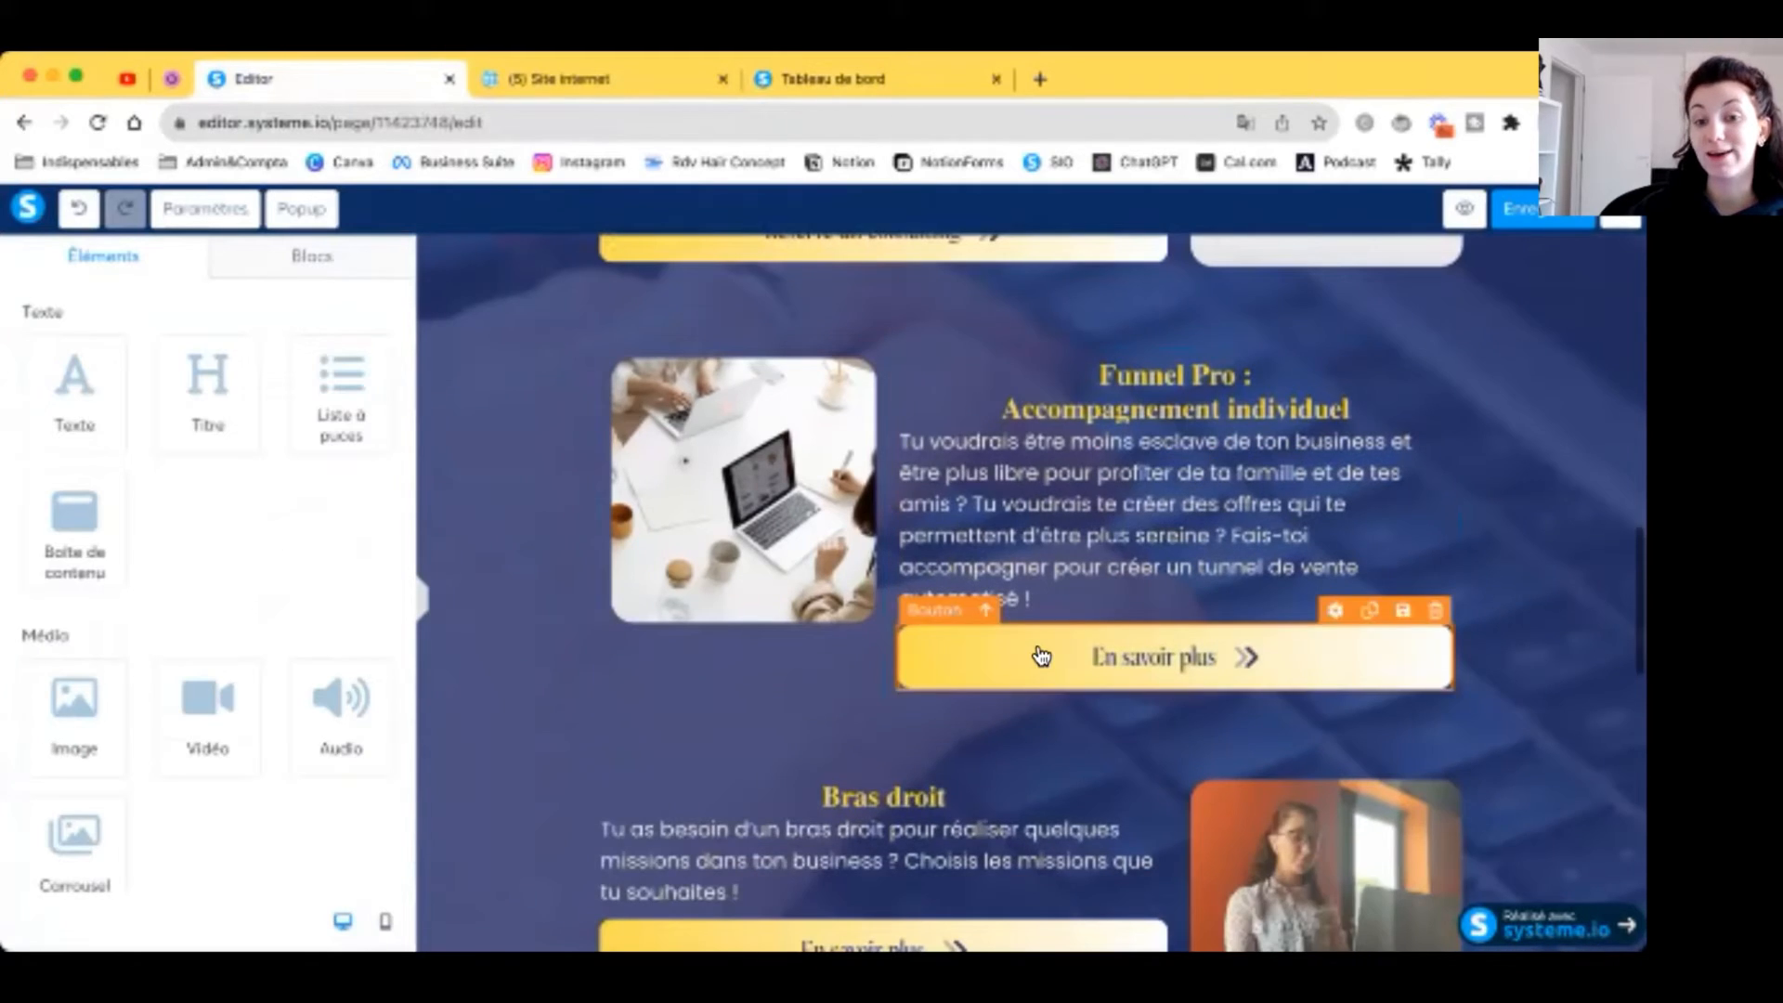
pyautogui.click(1041, 657)
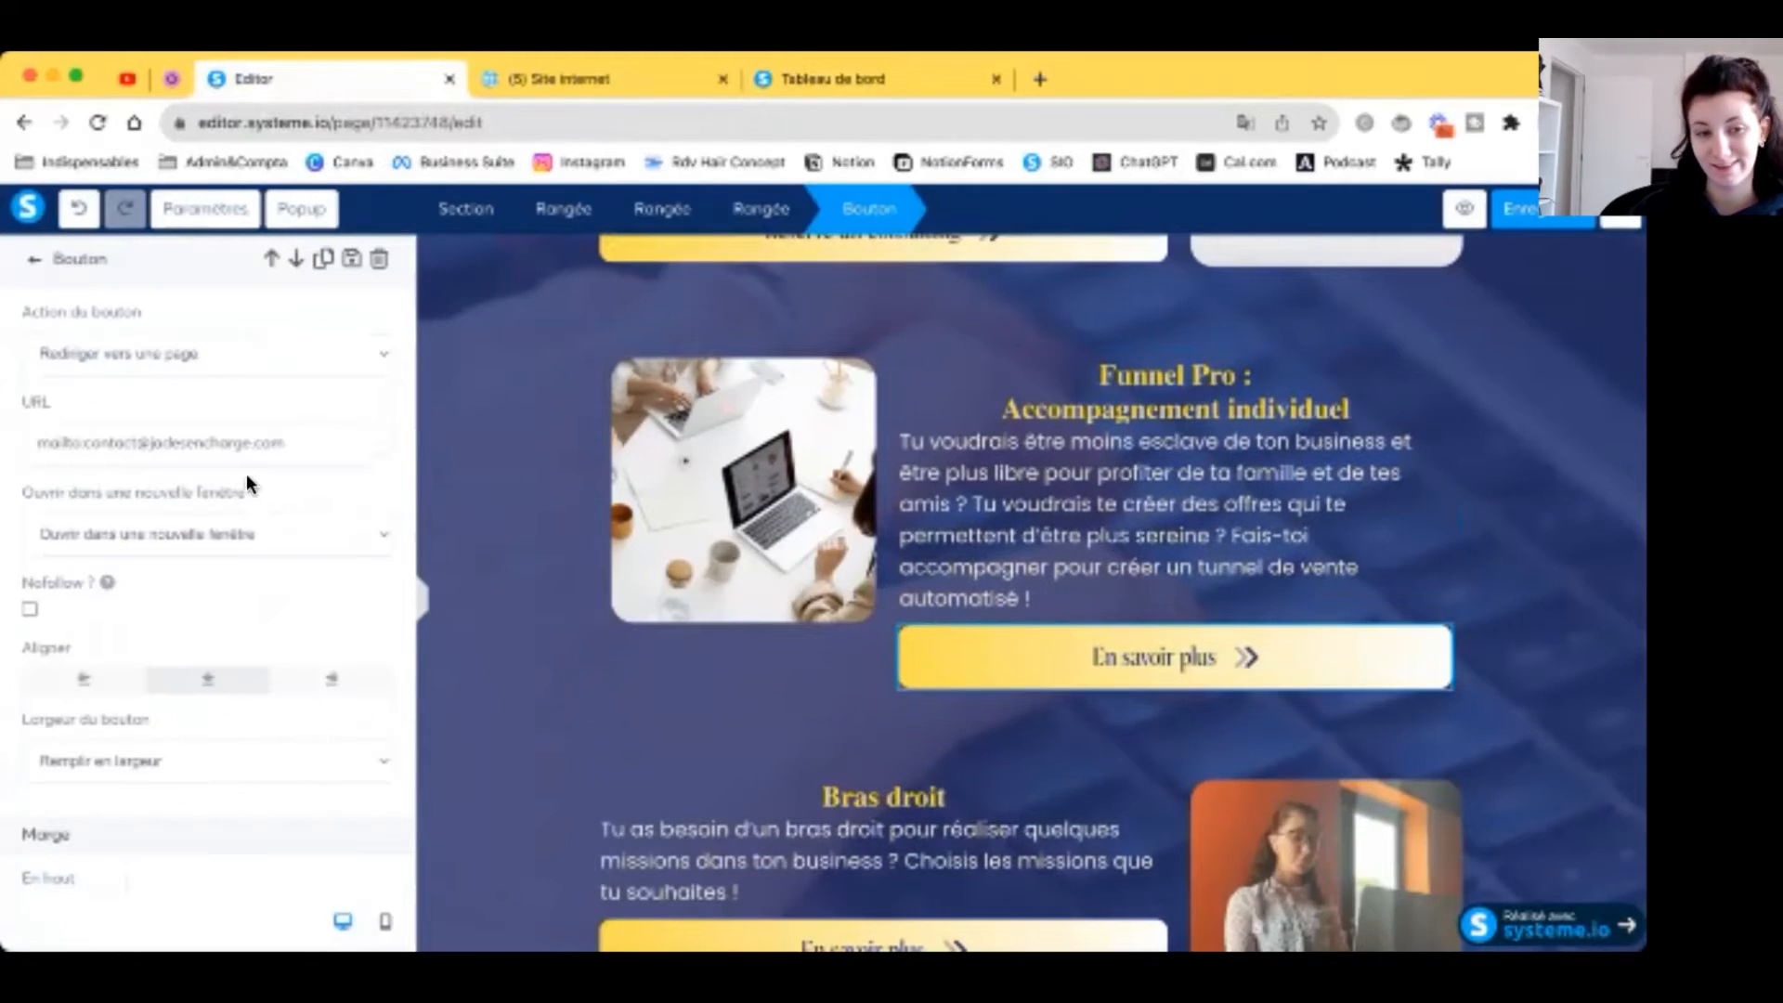
pyautogui.tripleClick(295, 445)
pyautogui.write('https://www.jodesencharge.com/contact')
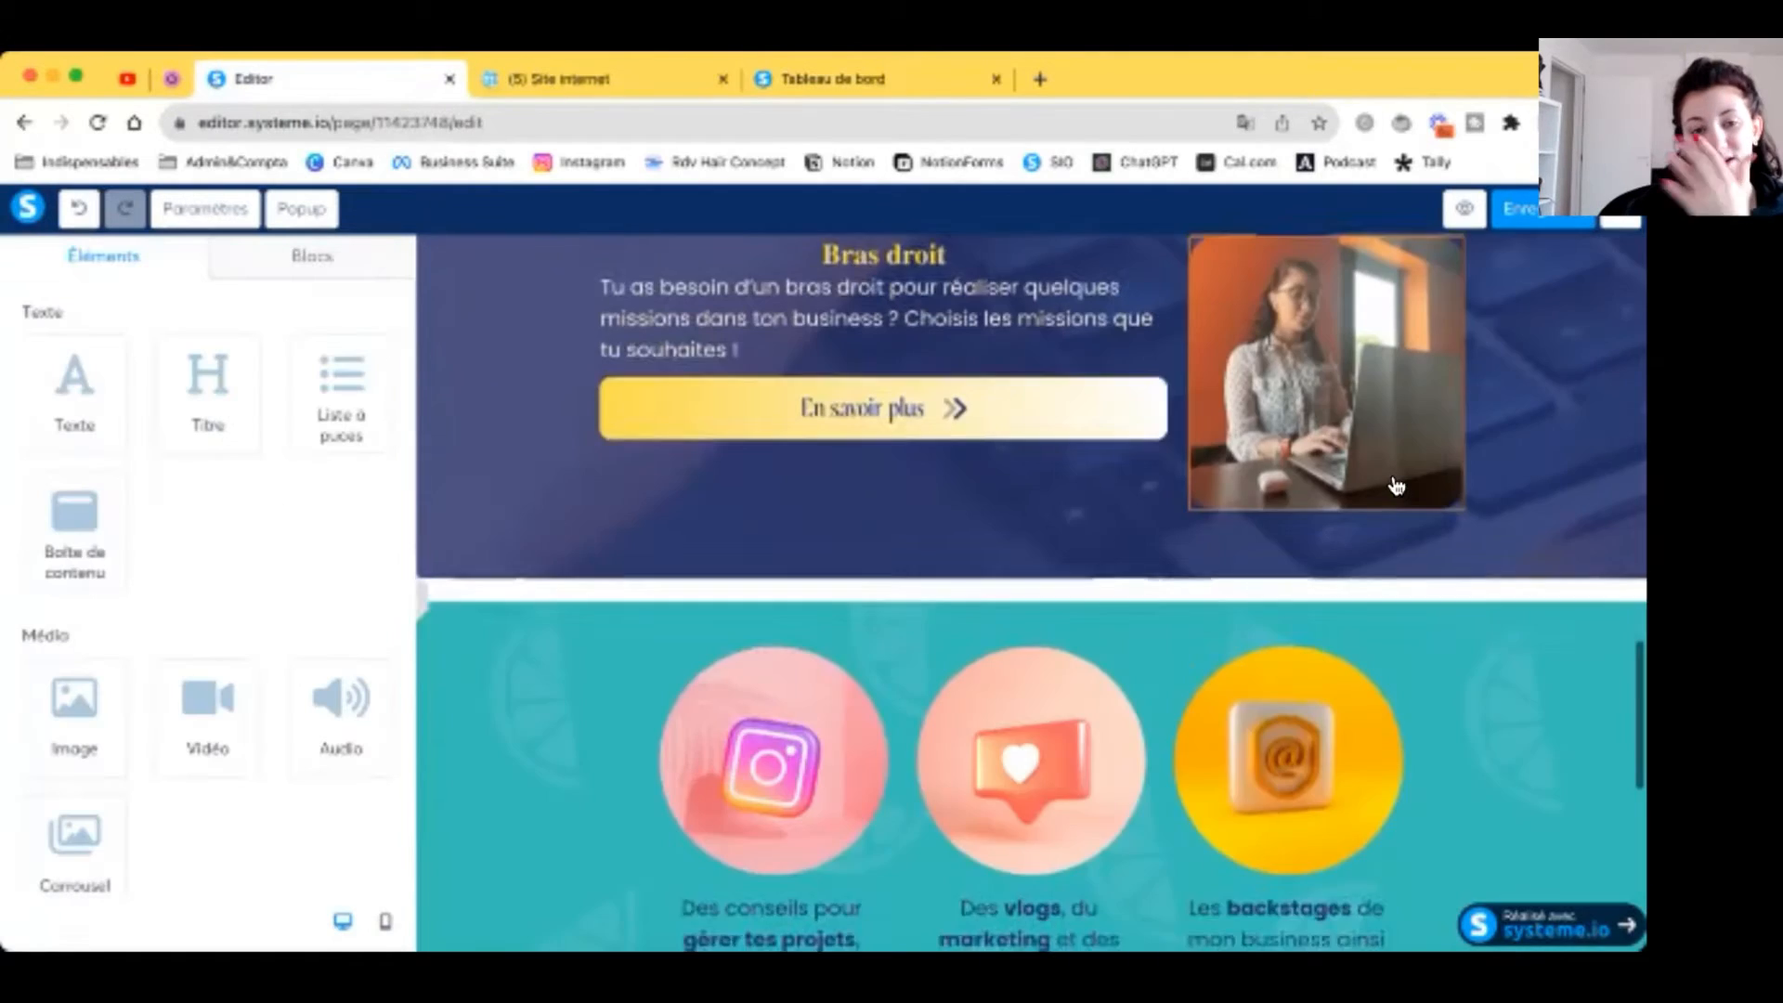
pyautogui.scroll(17, 1394, 485)
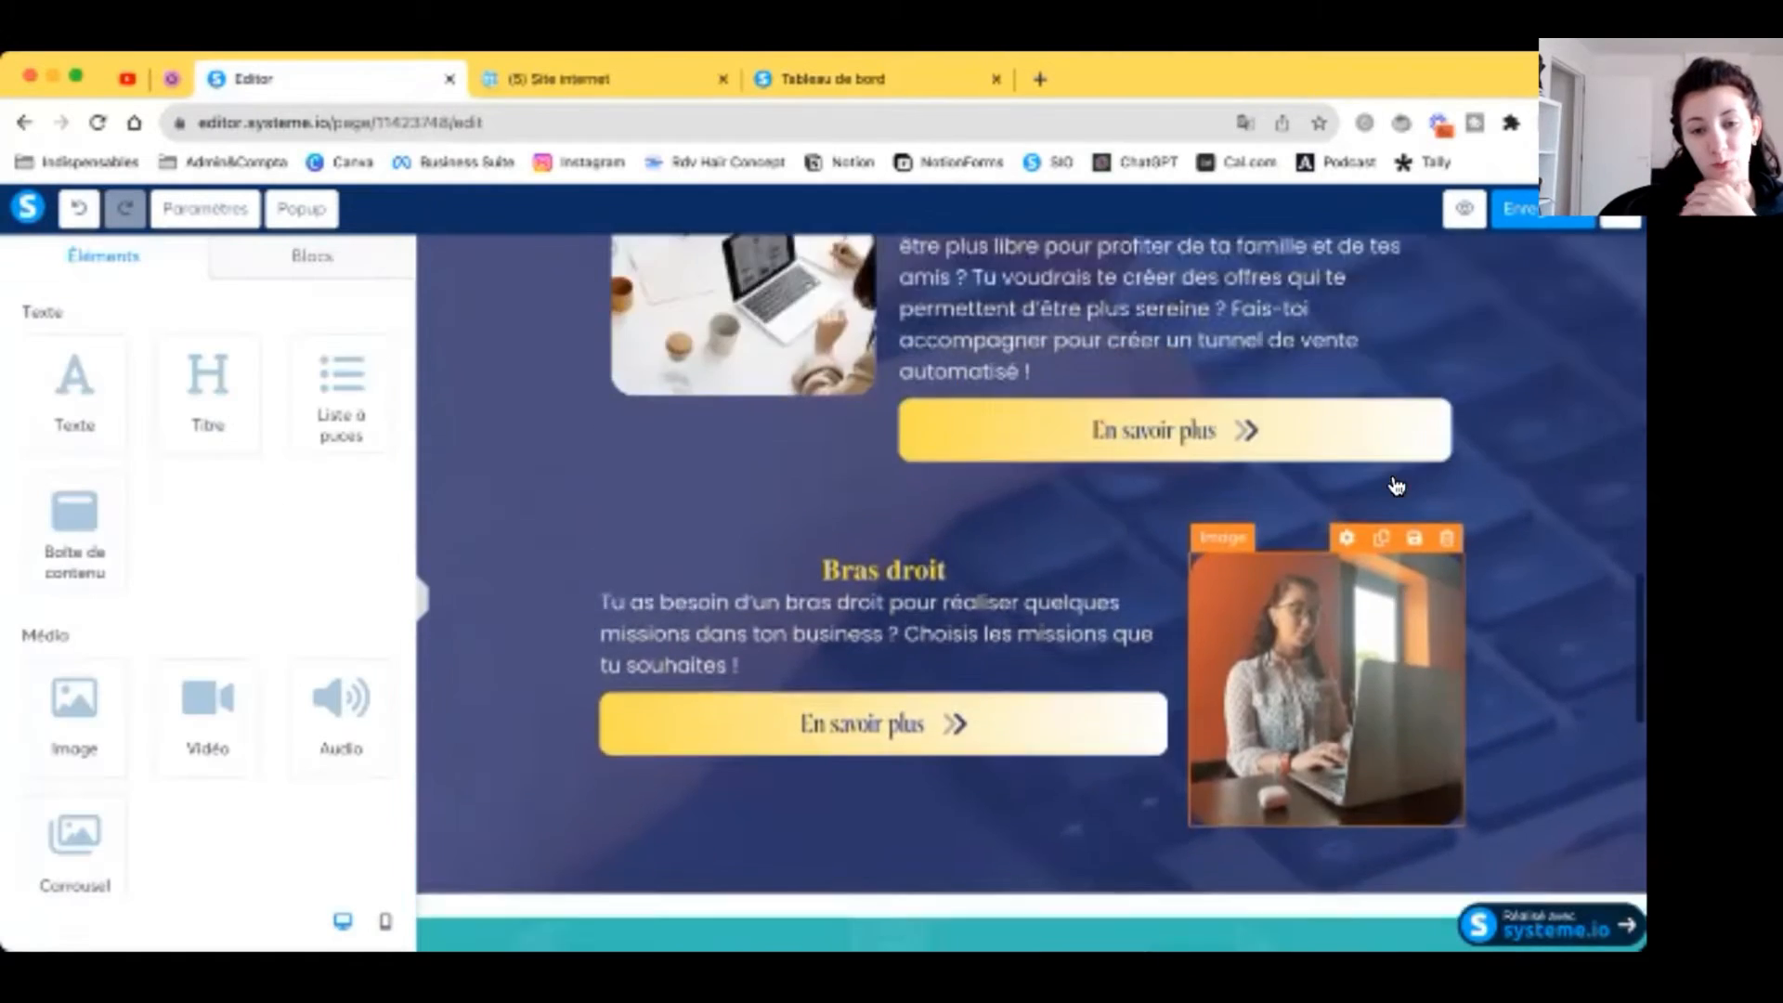
# Step: Retitle the copied block 'Autre projet ?' and change the OBM title to 'Contacte'
pyautogui.scroll(1, 1396, 486)
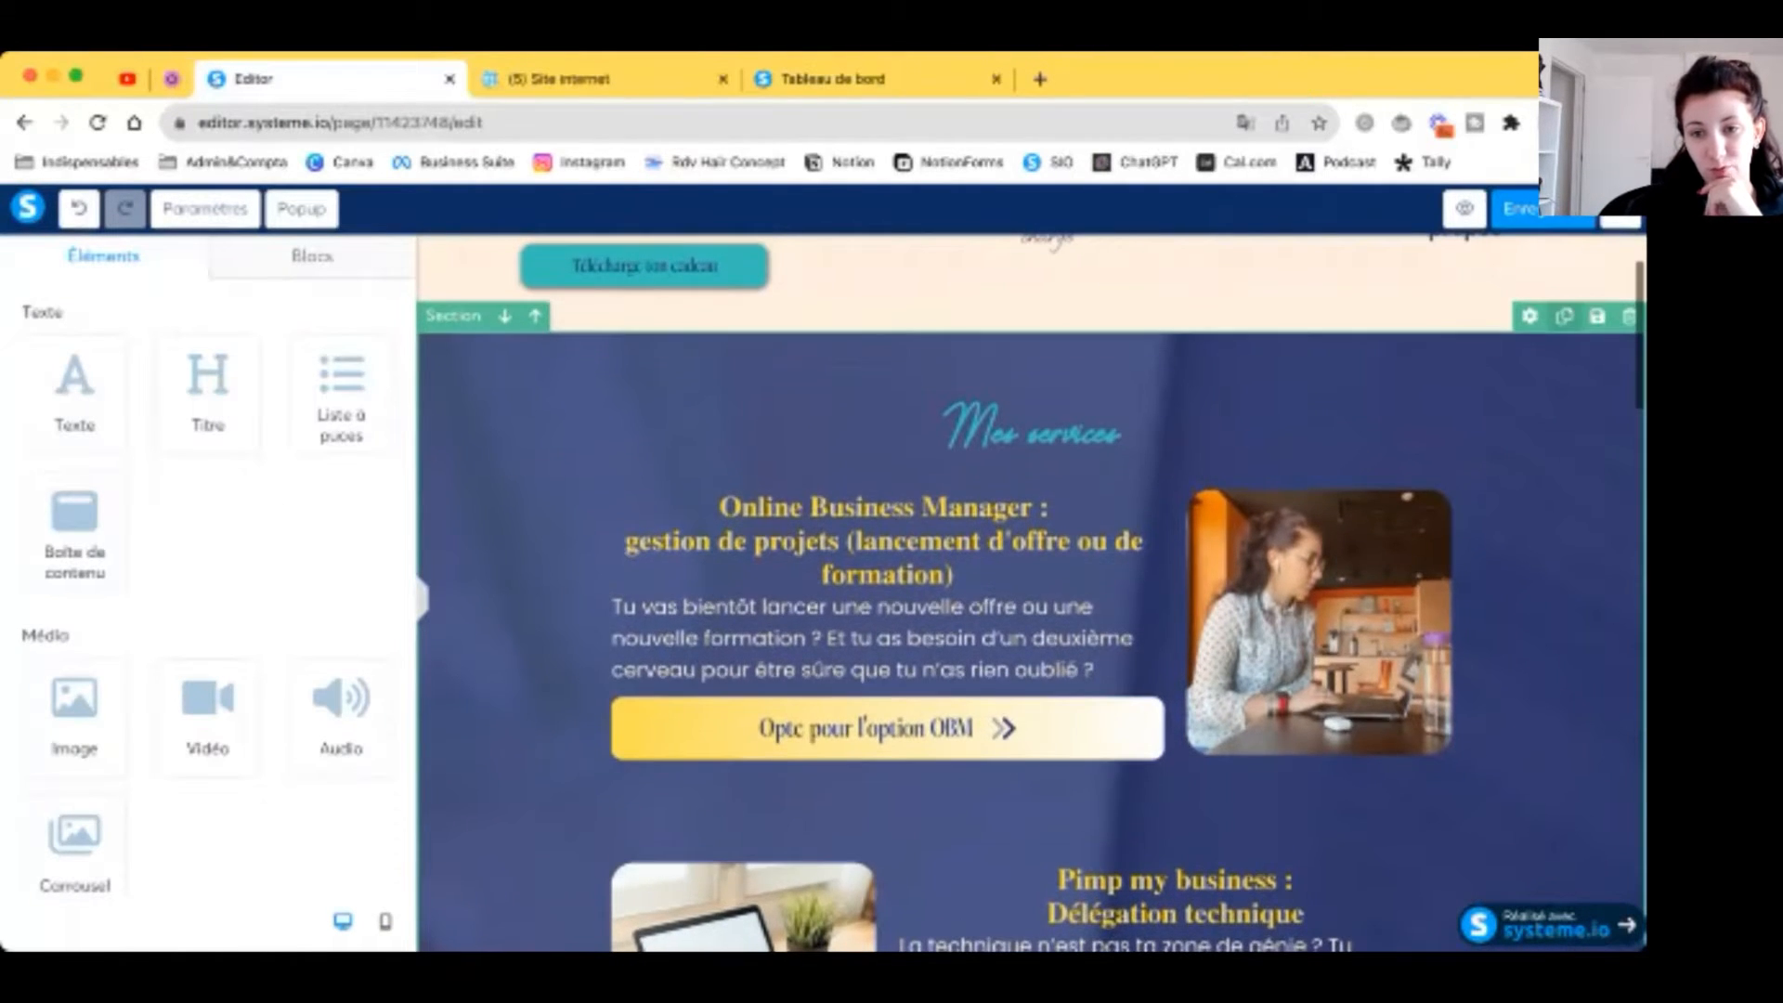
pyautogui.scroll(-20, 1427, 525)
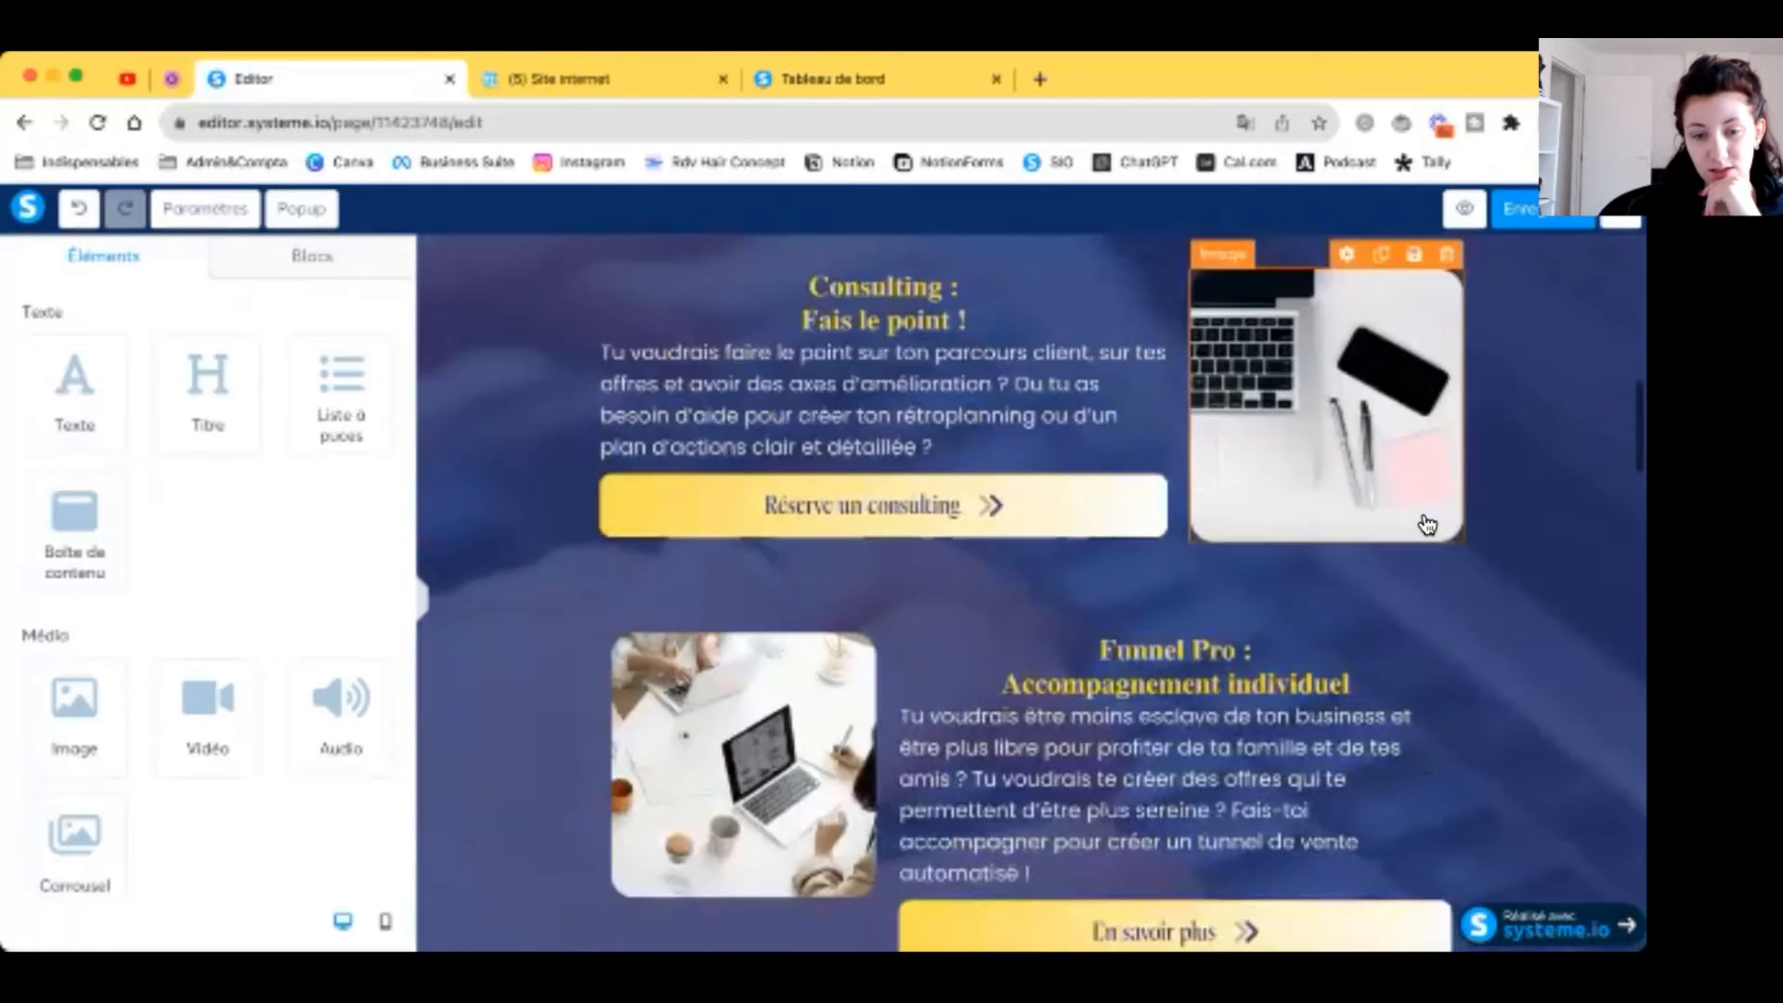
pyautogui.scroll(-2, 987, 605)
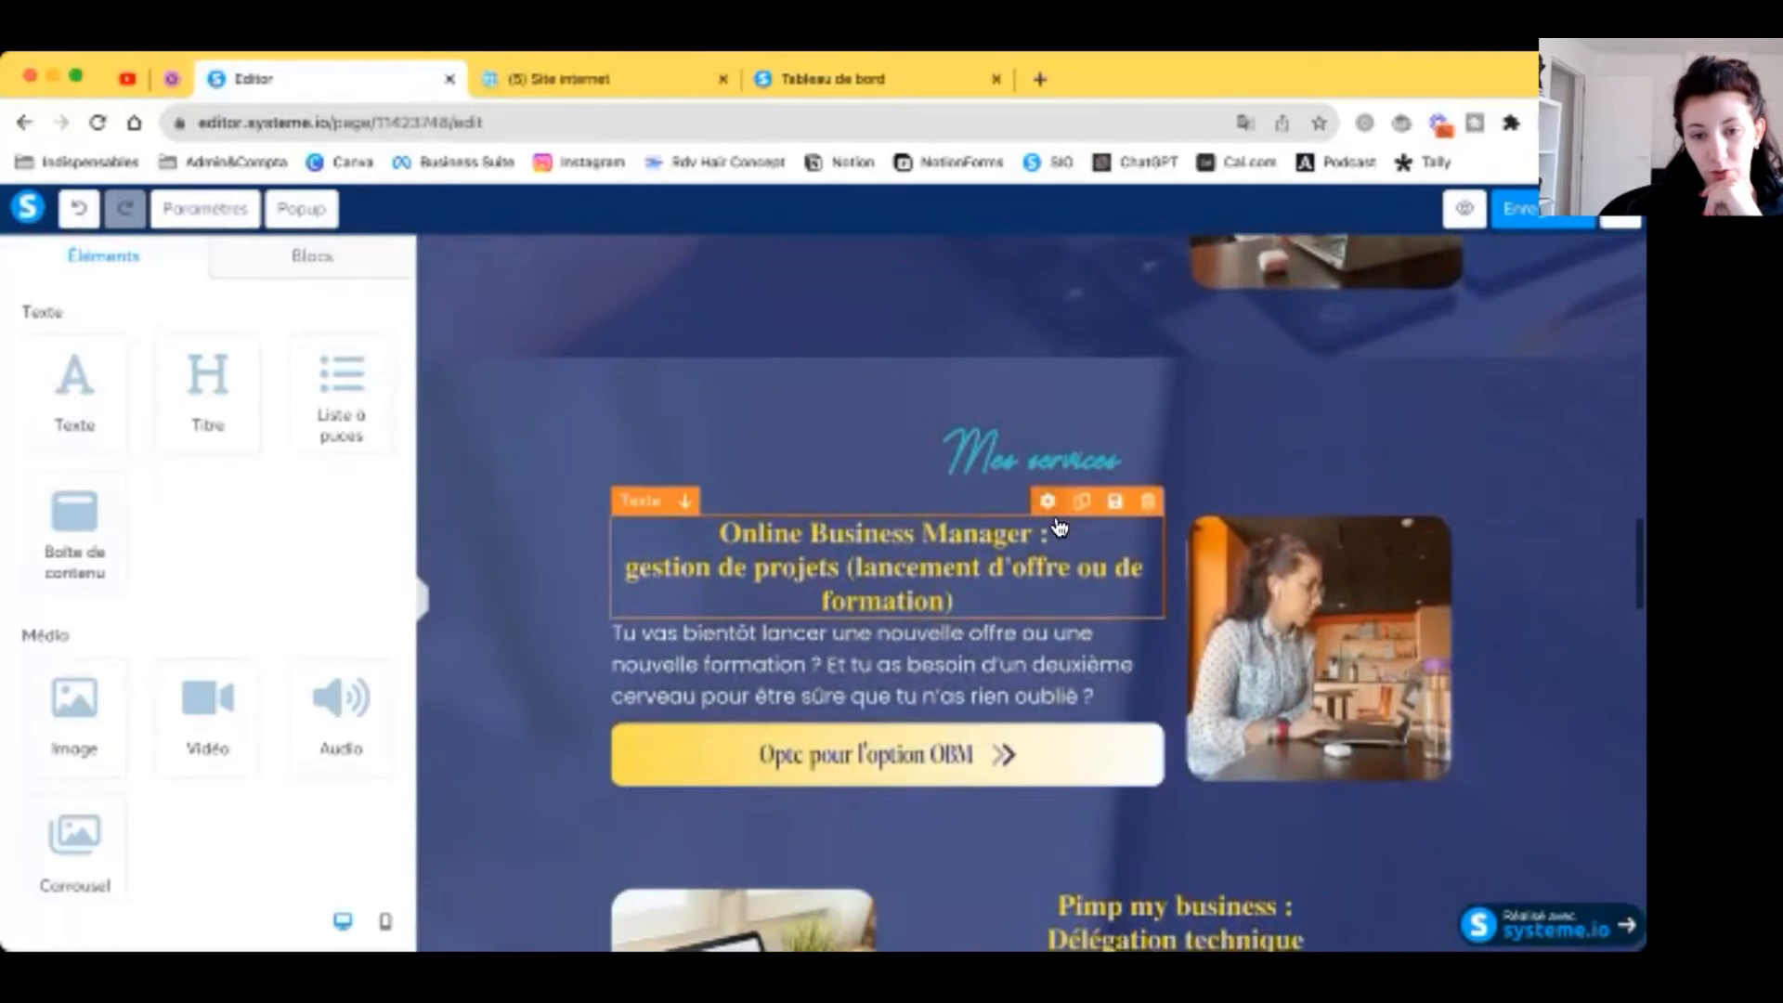
pyautogui.click(1083, 465)
pyautogui.doubleClick(1027, 462)
pyautogui.tripleClick(1027, 461)
pyautogui.write('A')
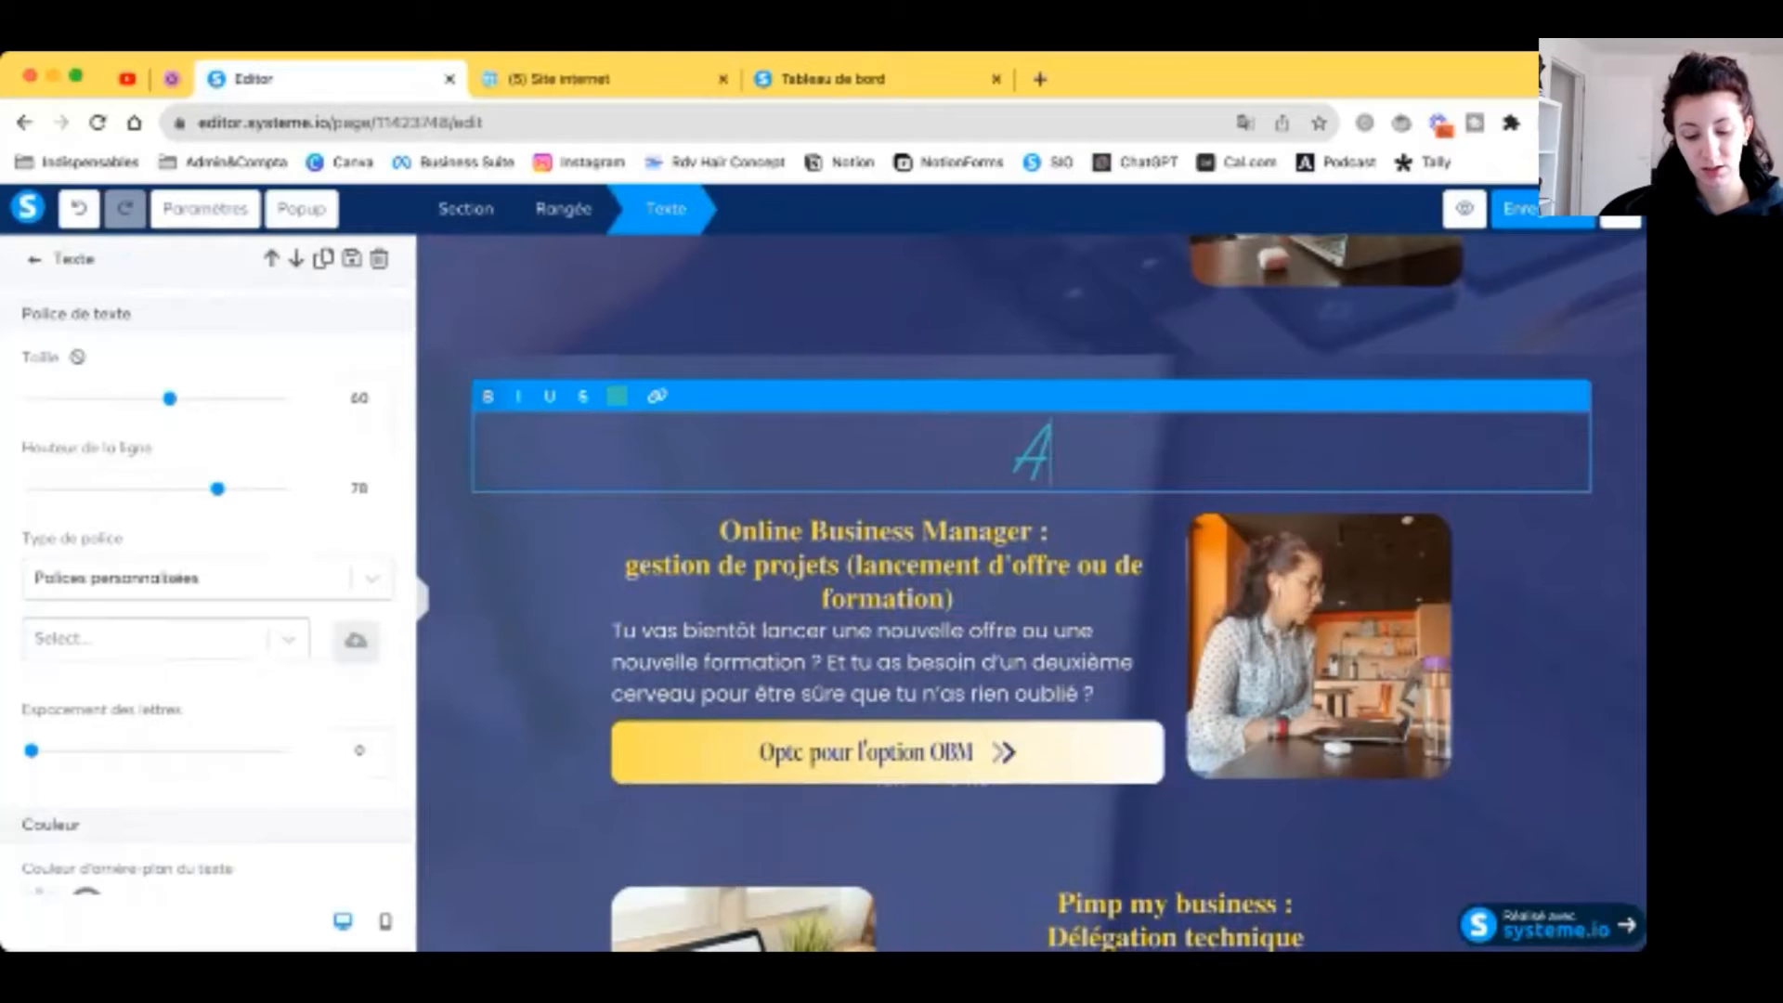
pyautogui.write('utre projet ?')
pyautogui.tripleClick(1018, 532)
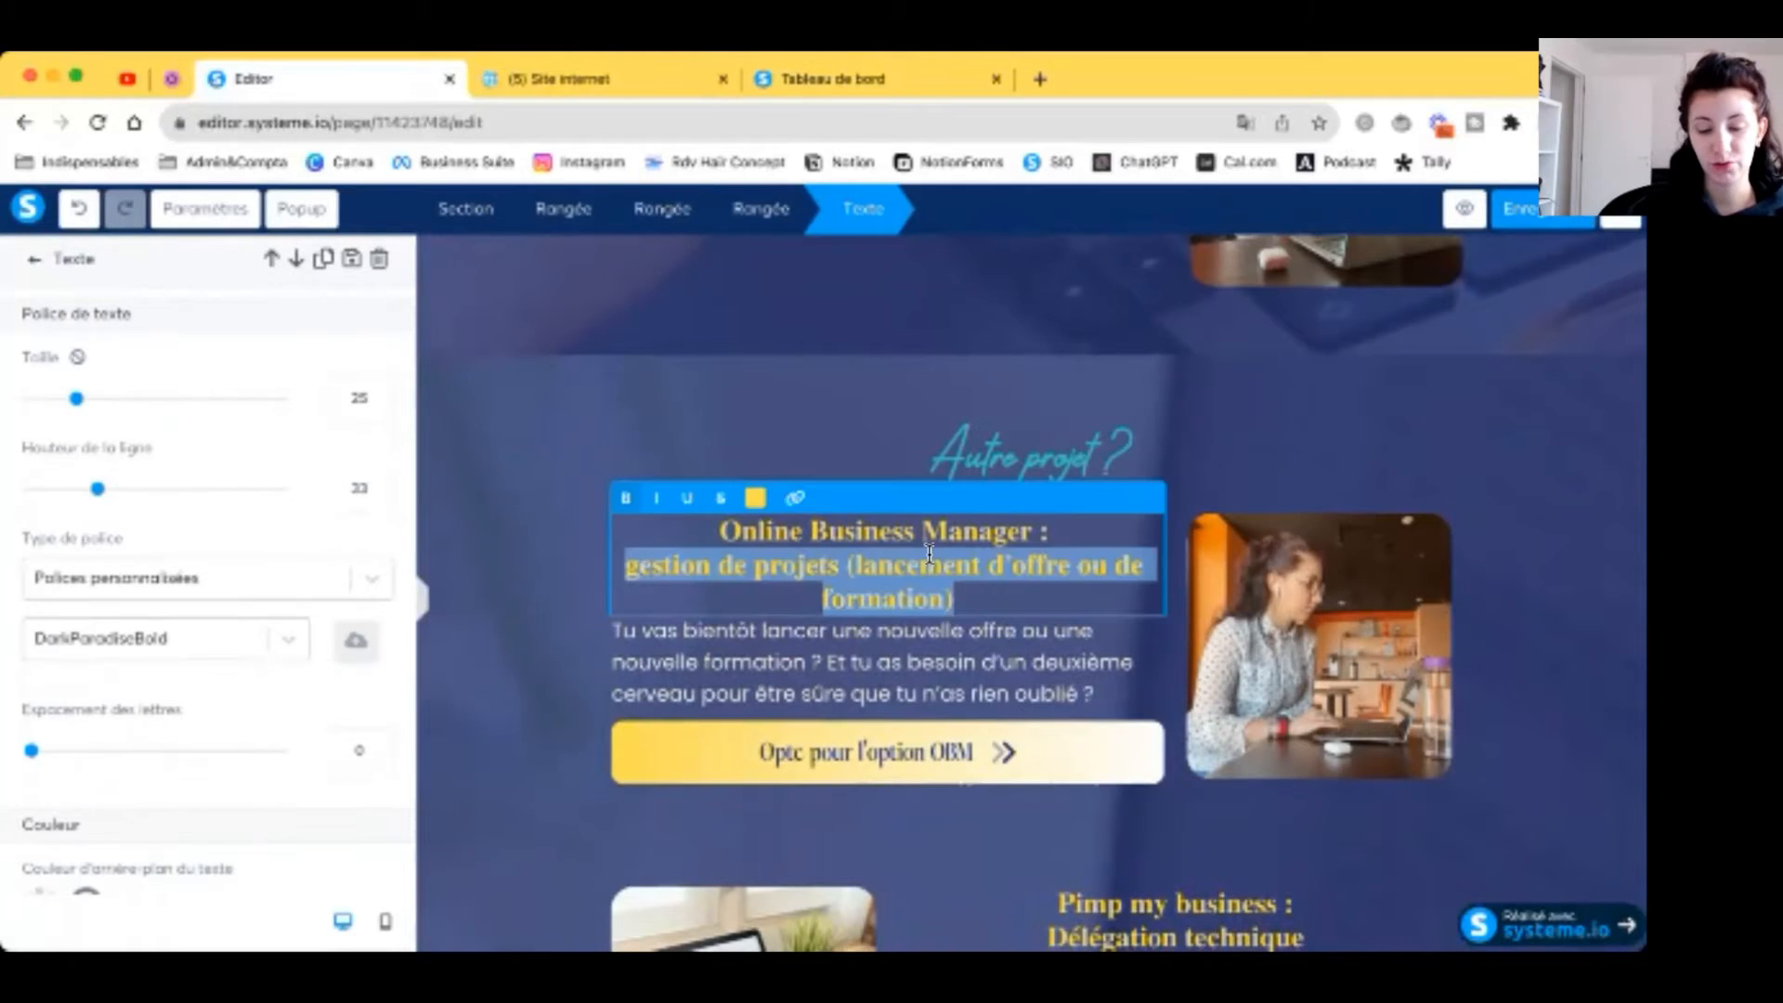
pyautogui.write('Contacte-moi via le formulaire de contact')
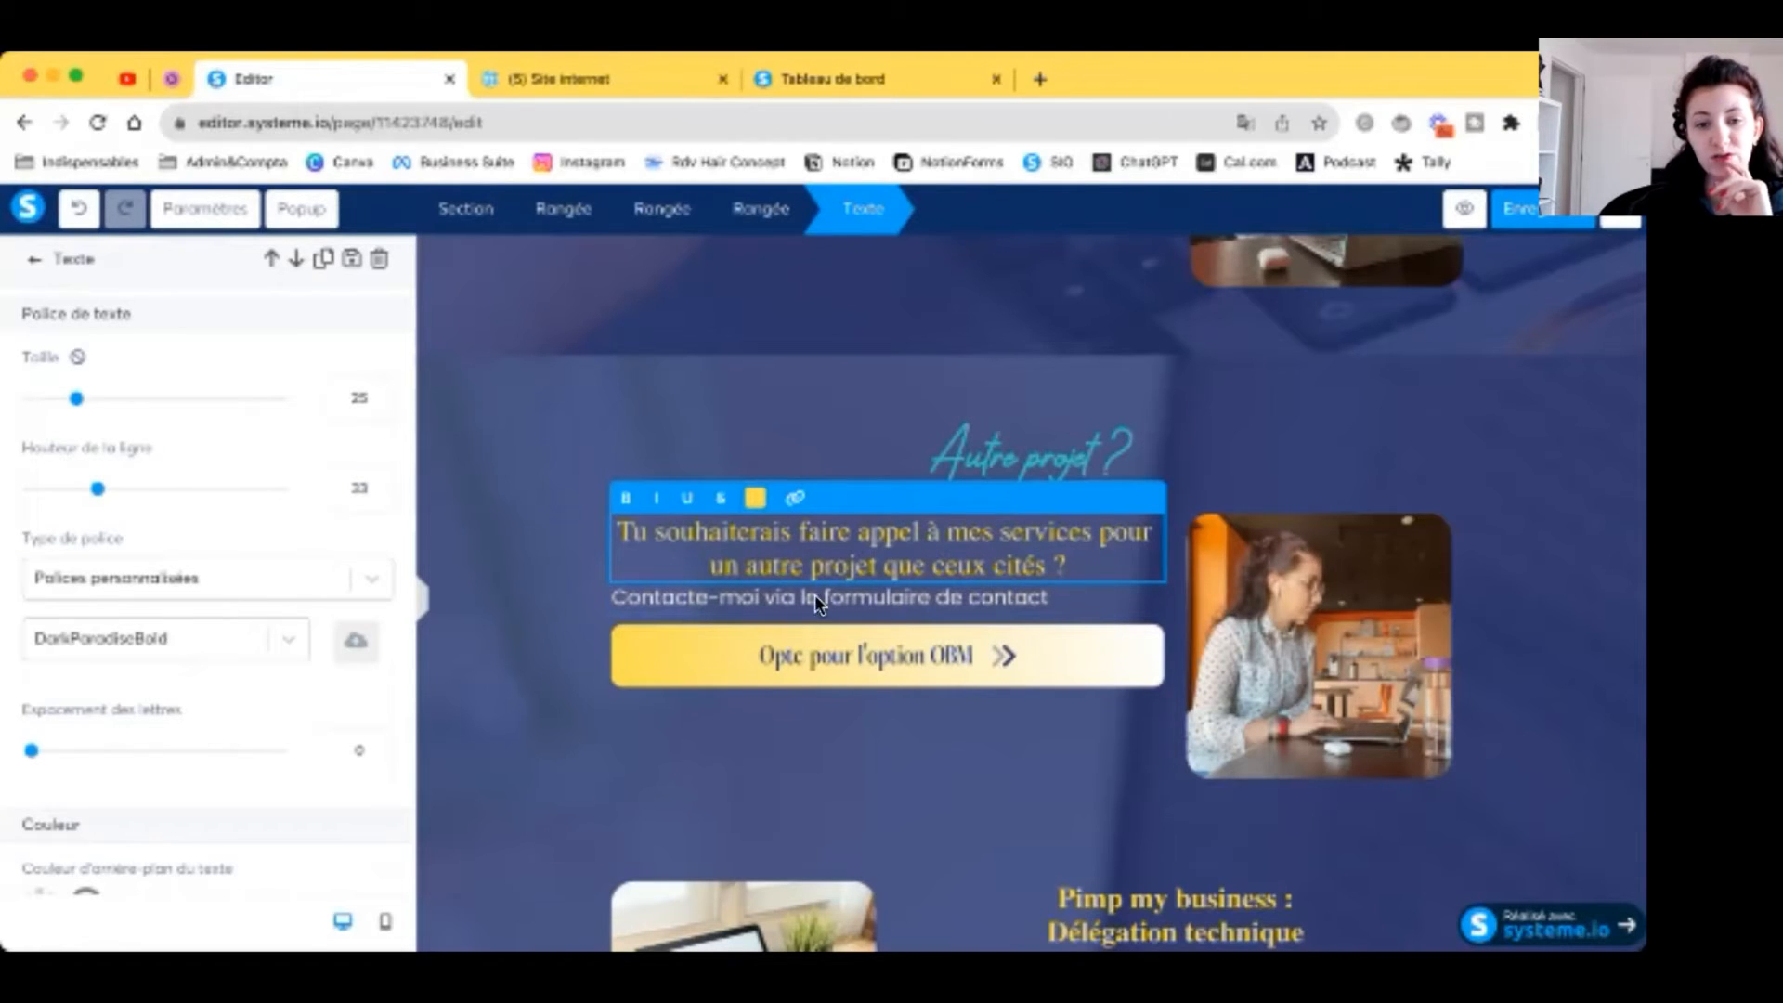
# Step: Relabel the block's button 'Contacter' and select the photo beside the text
pyautogui.click(1000, 655)
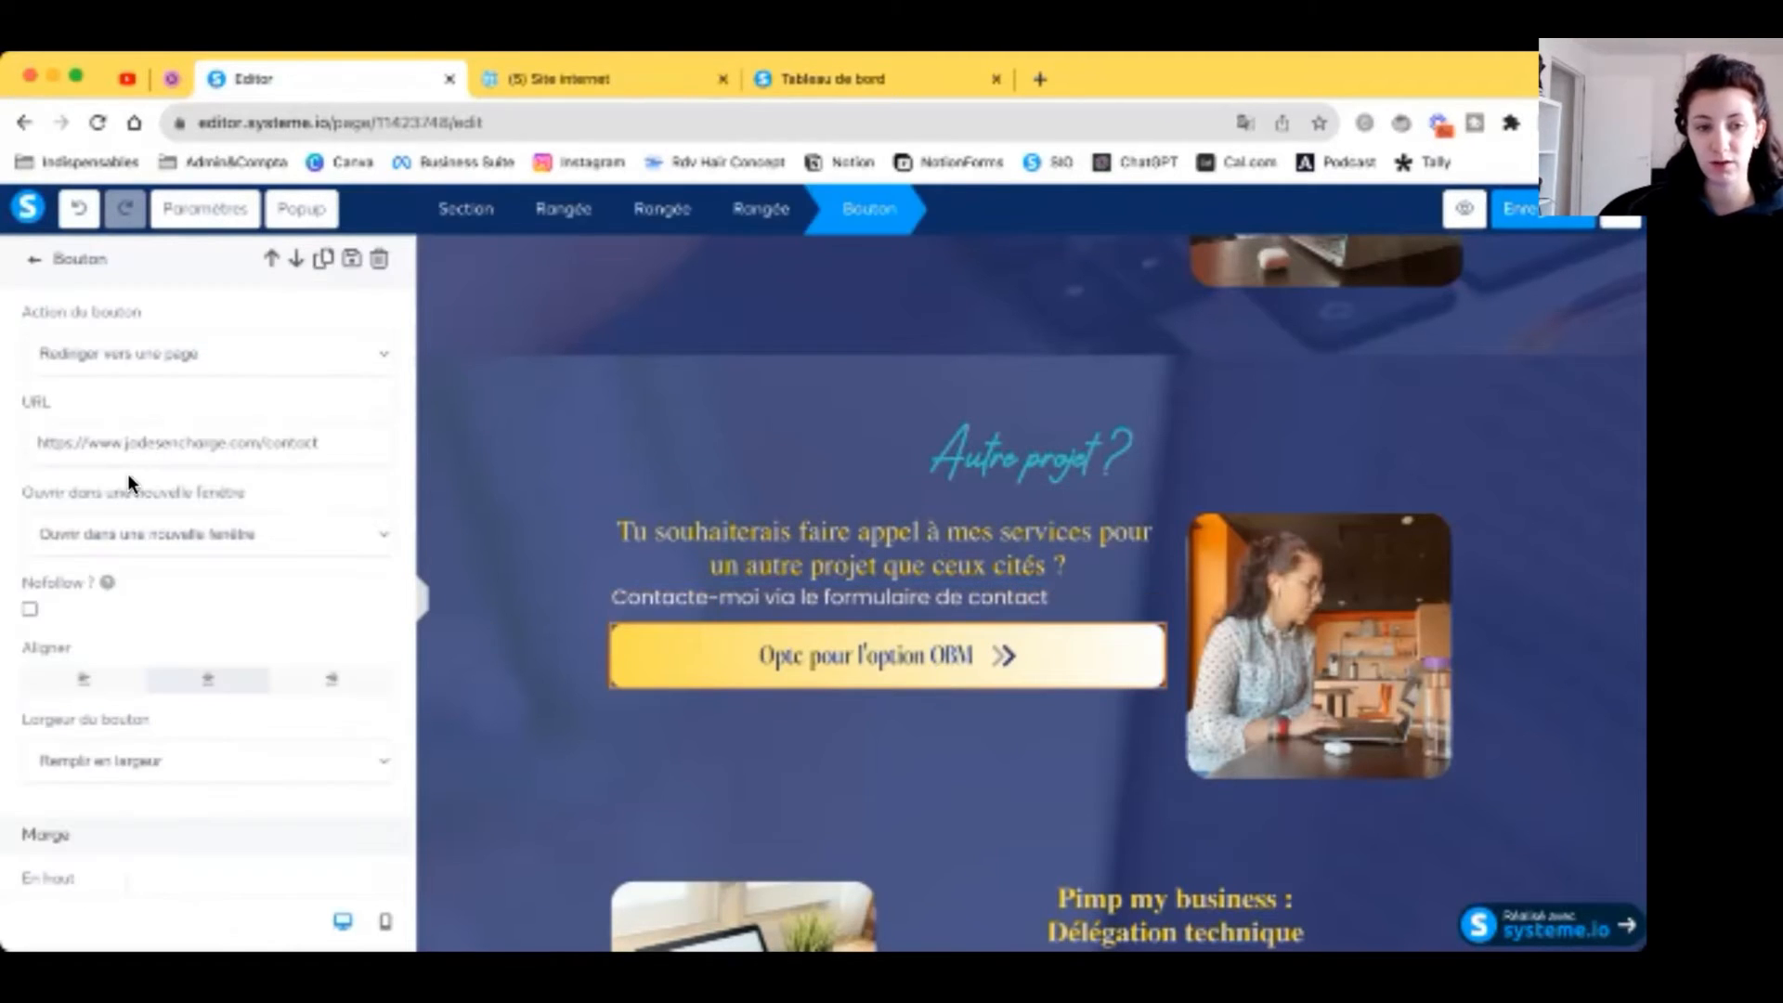
pyautogui.scroll(-10, 127, 471)
pyautogui.tripleClick(154, 462)
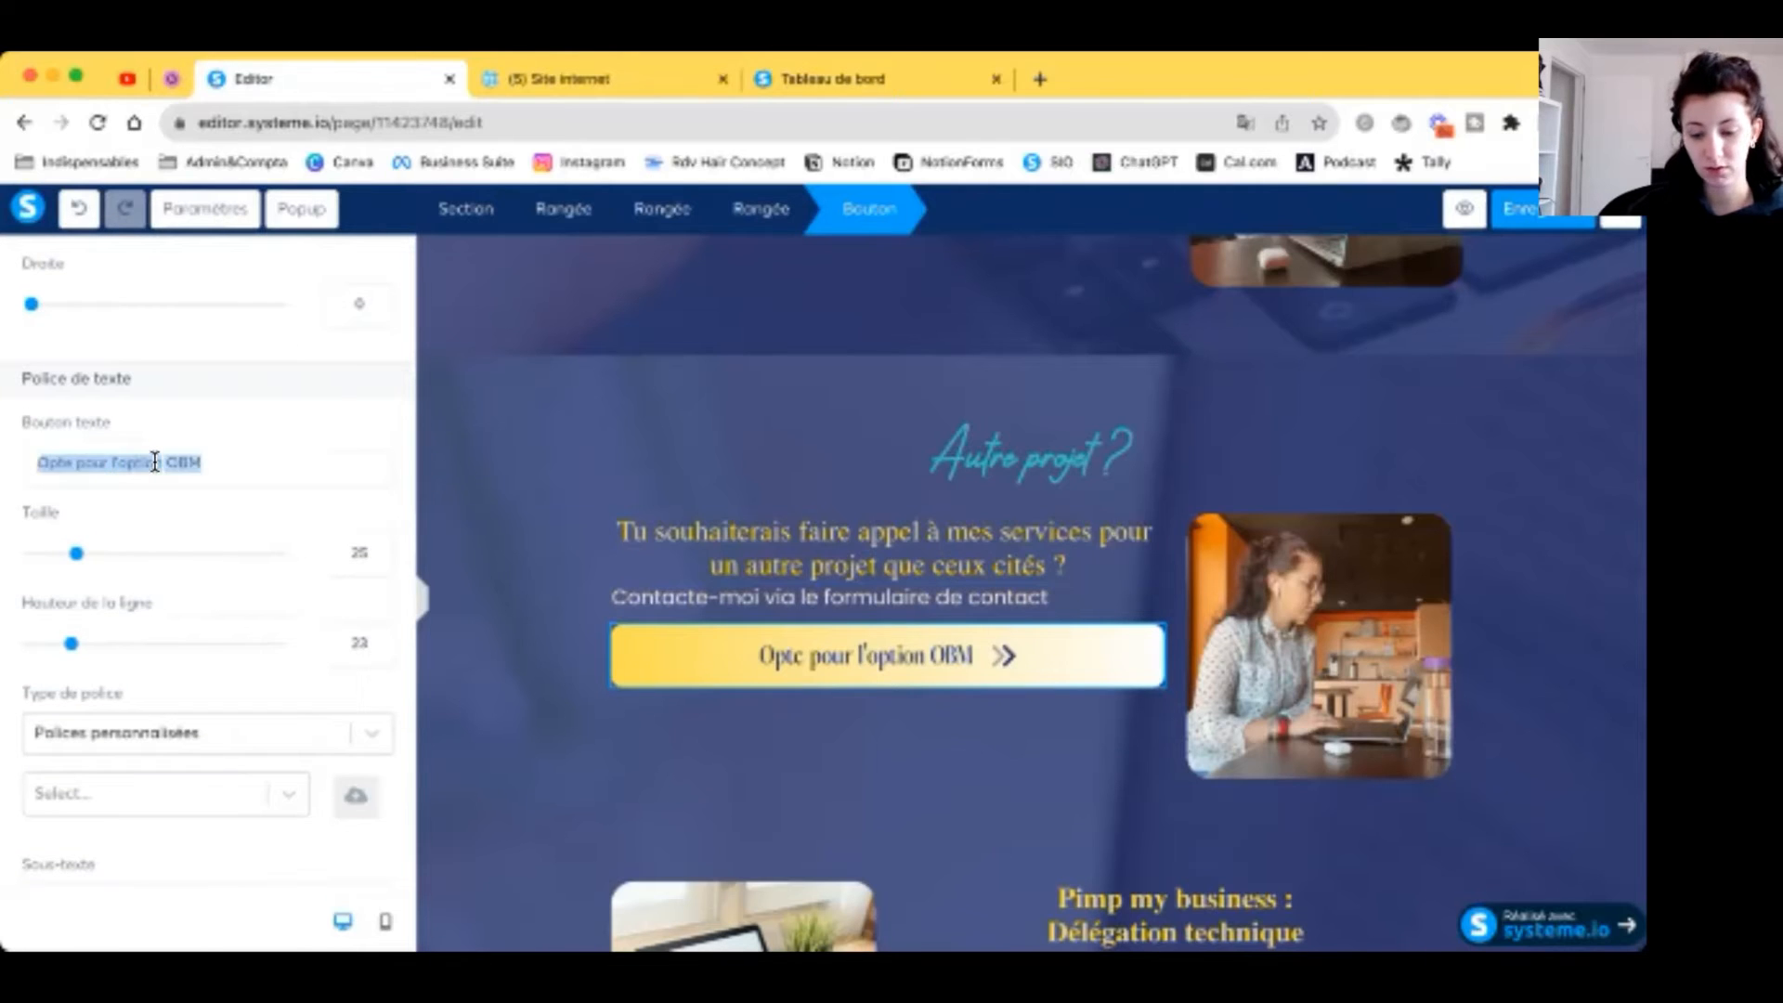
pyautogui.write('Contacter')
pyautogui.click(950, 677)
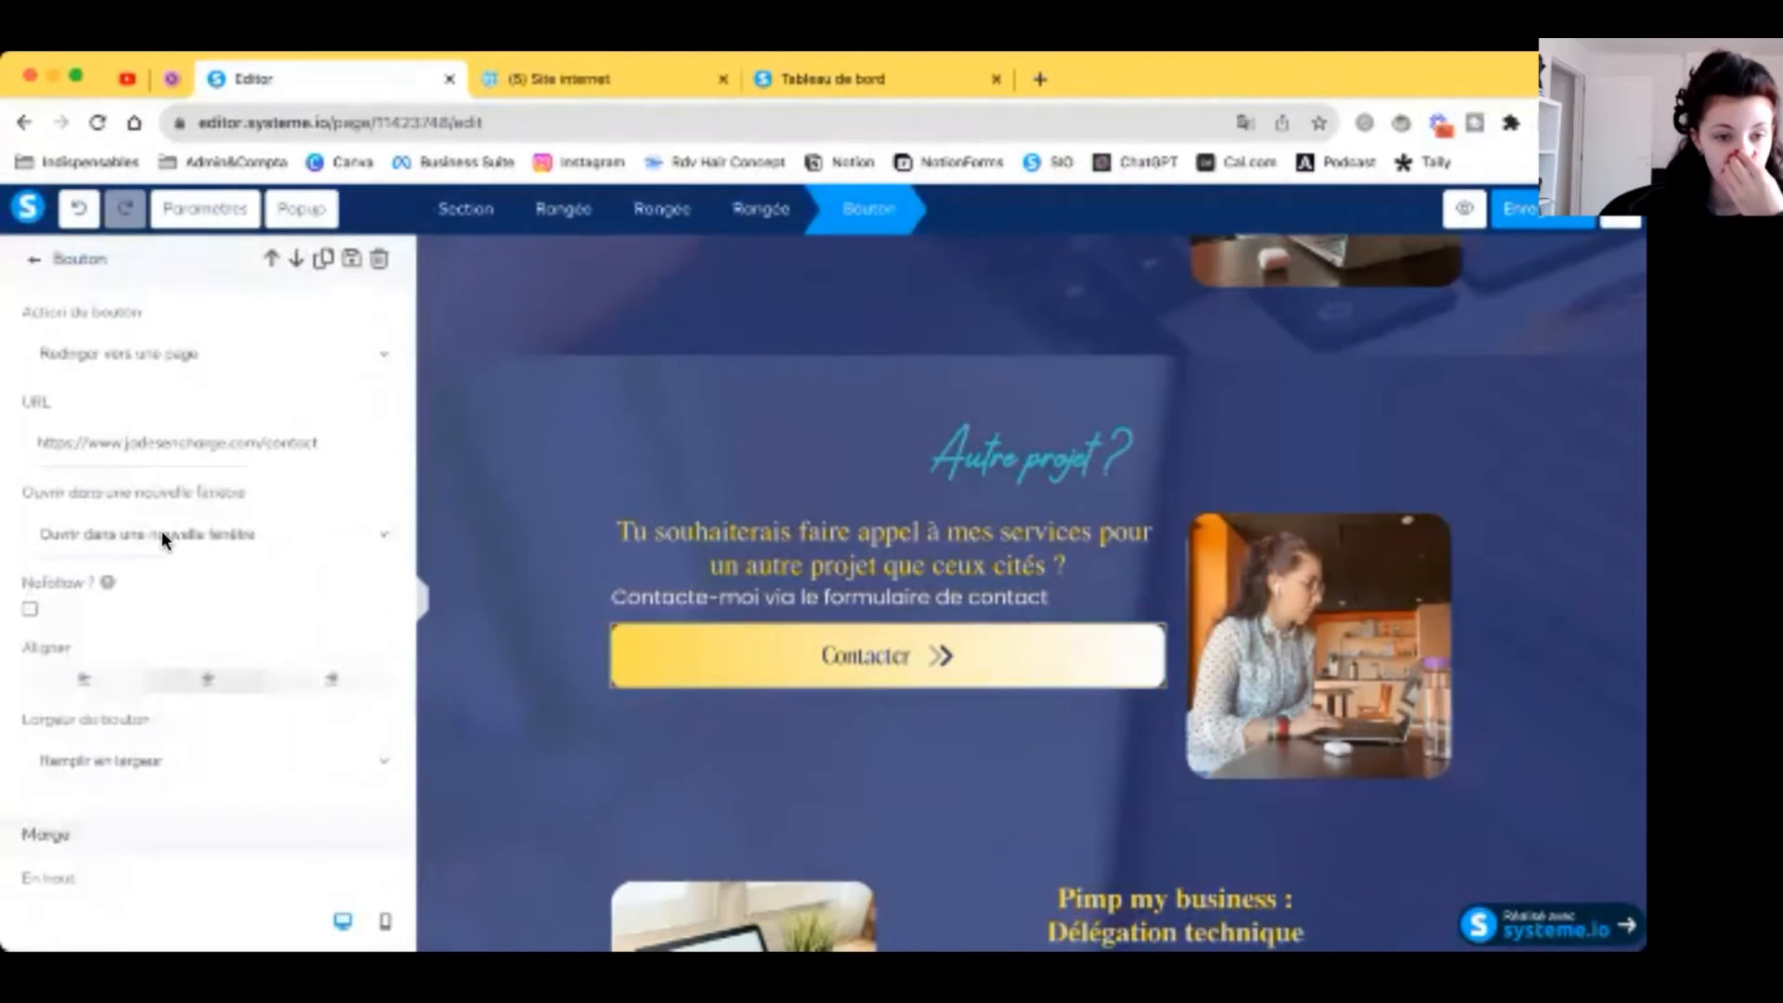
pyautogui.click(1376, 655)
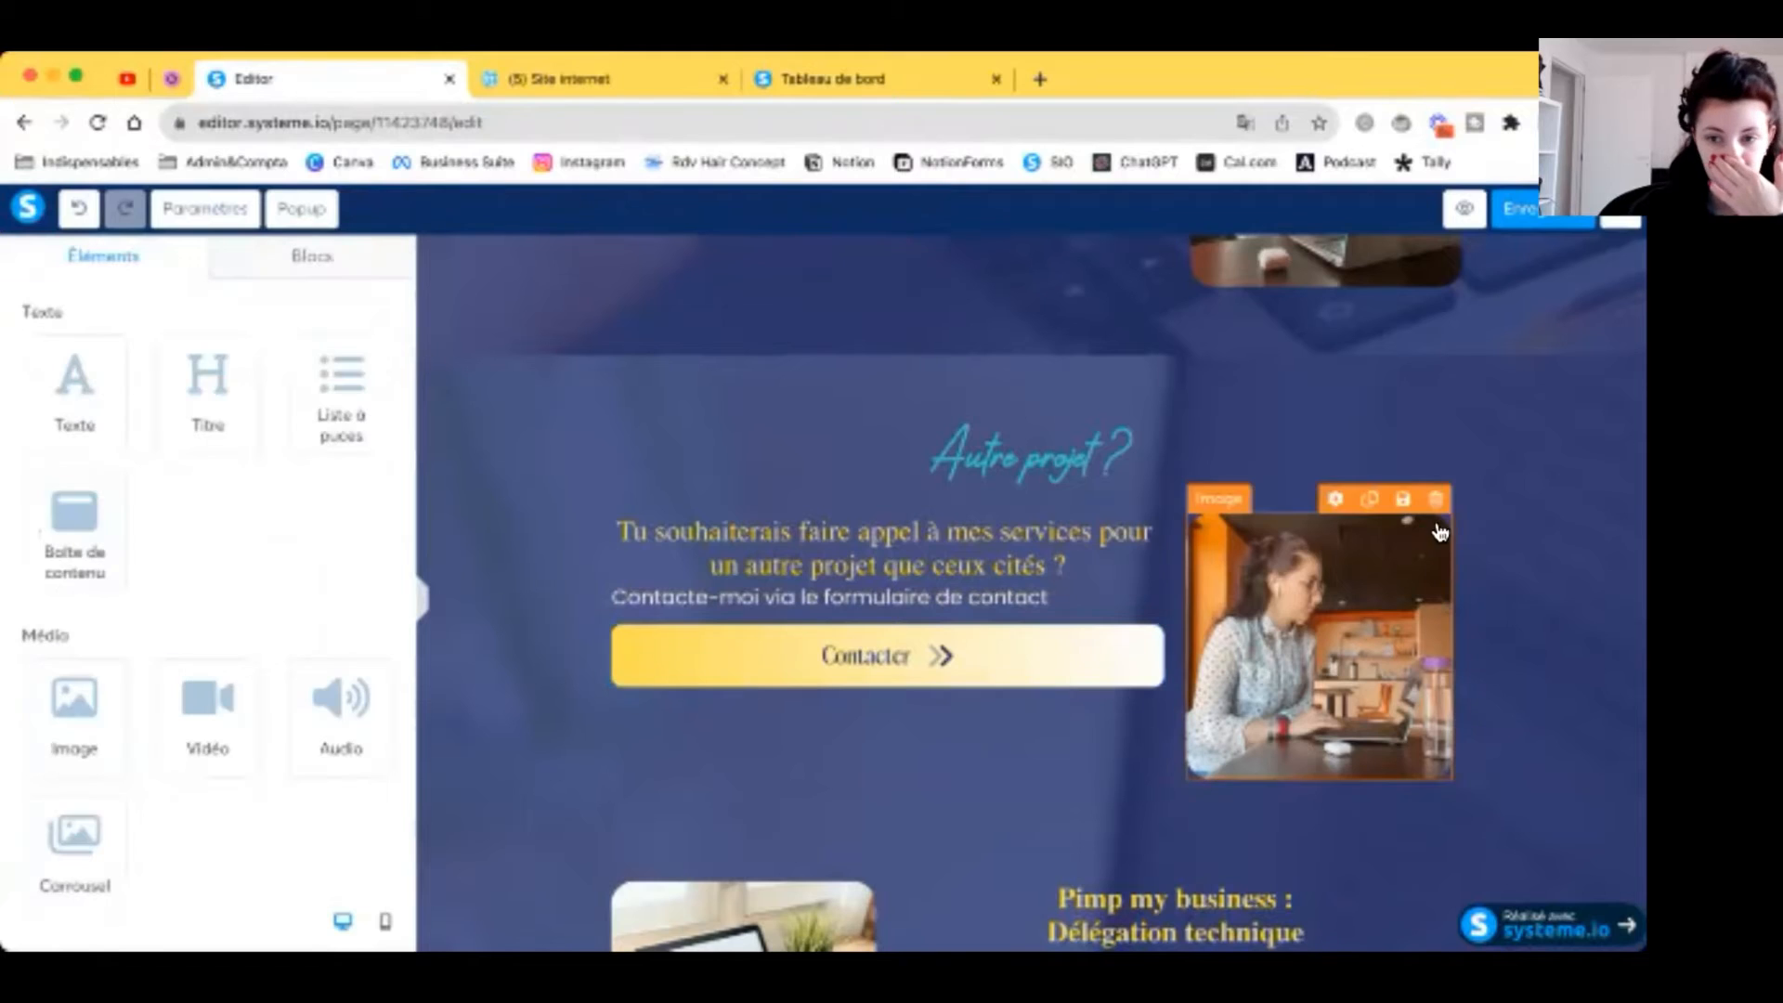
# Step: Delete the photo and move the question and contact sentence full-width, centring the sentence
pyautogui.click(1432, 509)
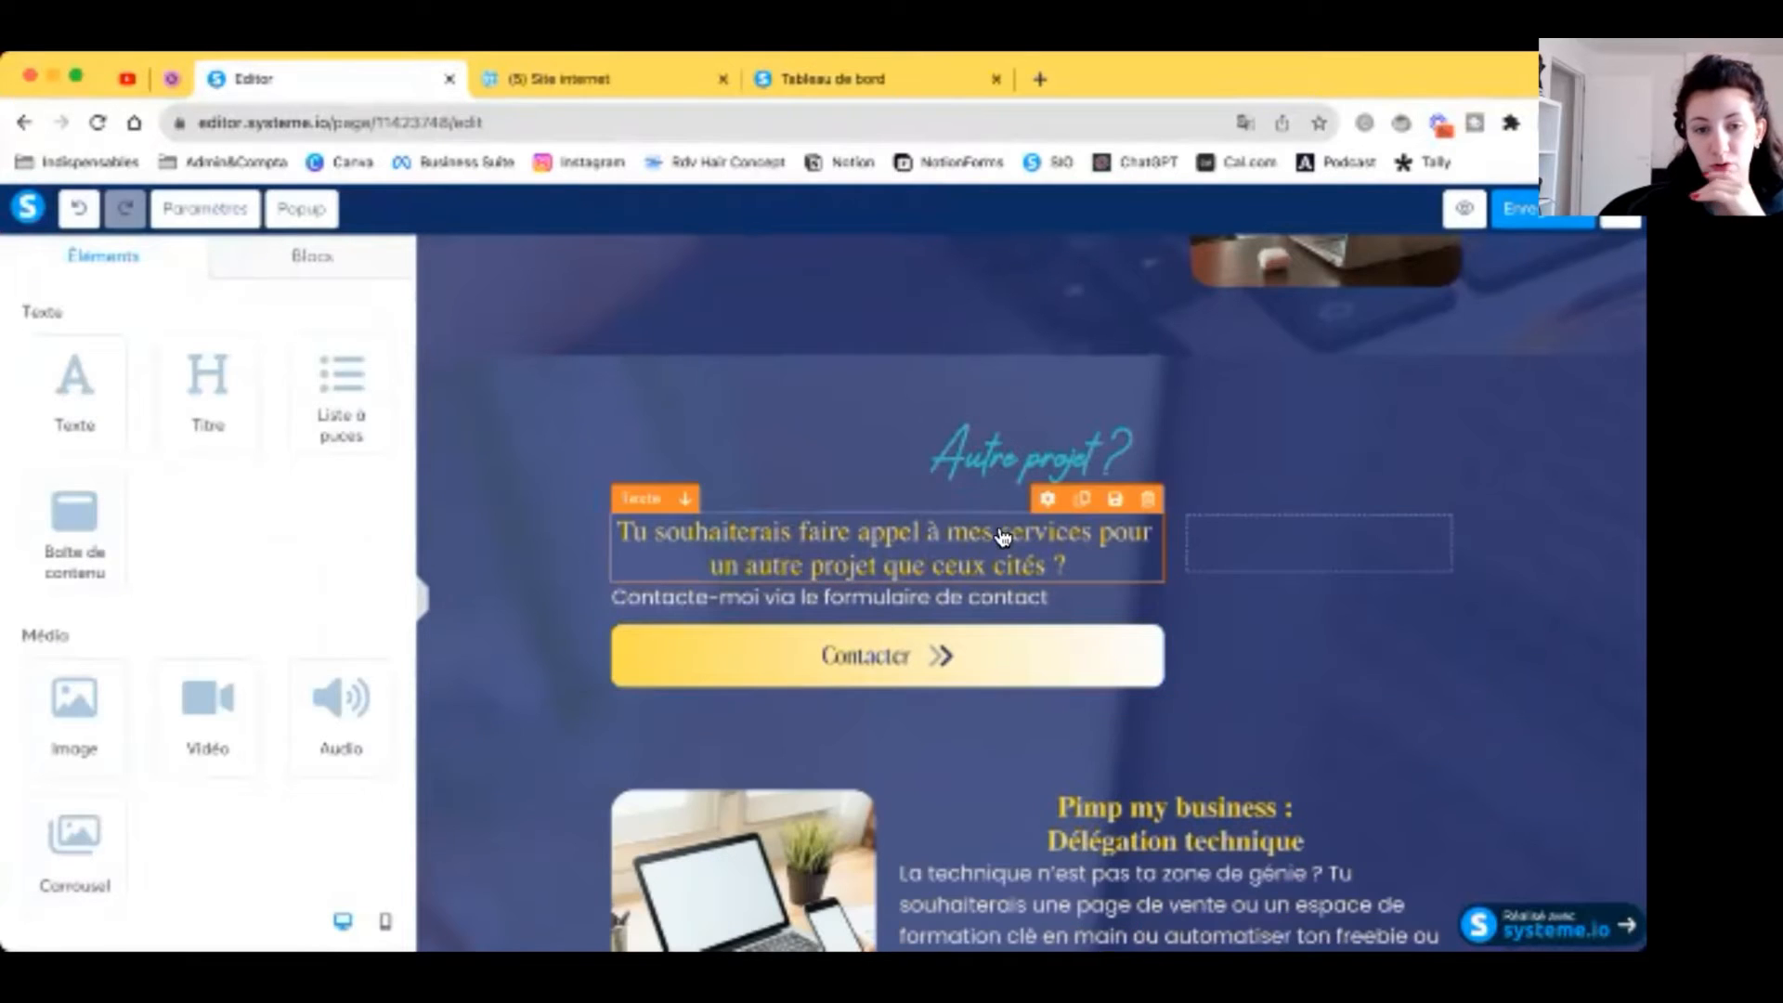
pyautogui.moveTo(1005, 538); pyautogui.dragTo(1042, 485)
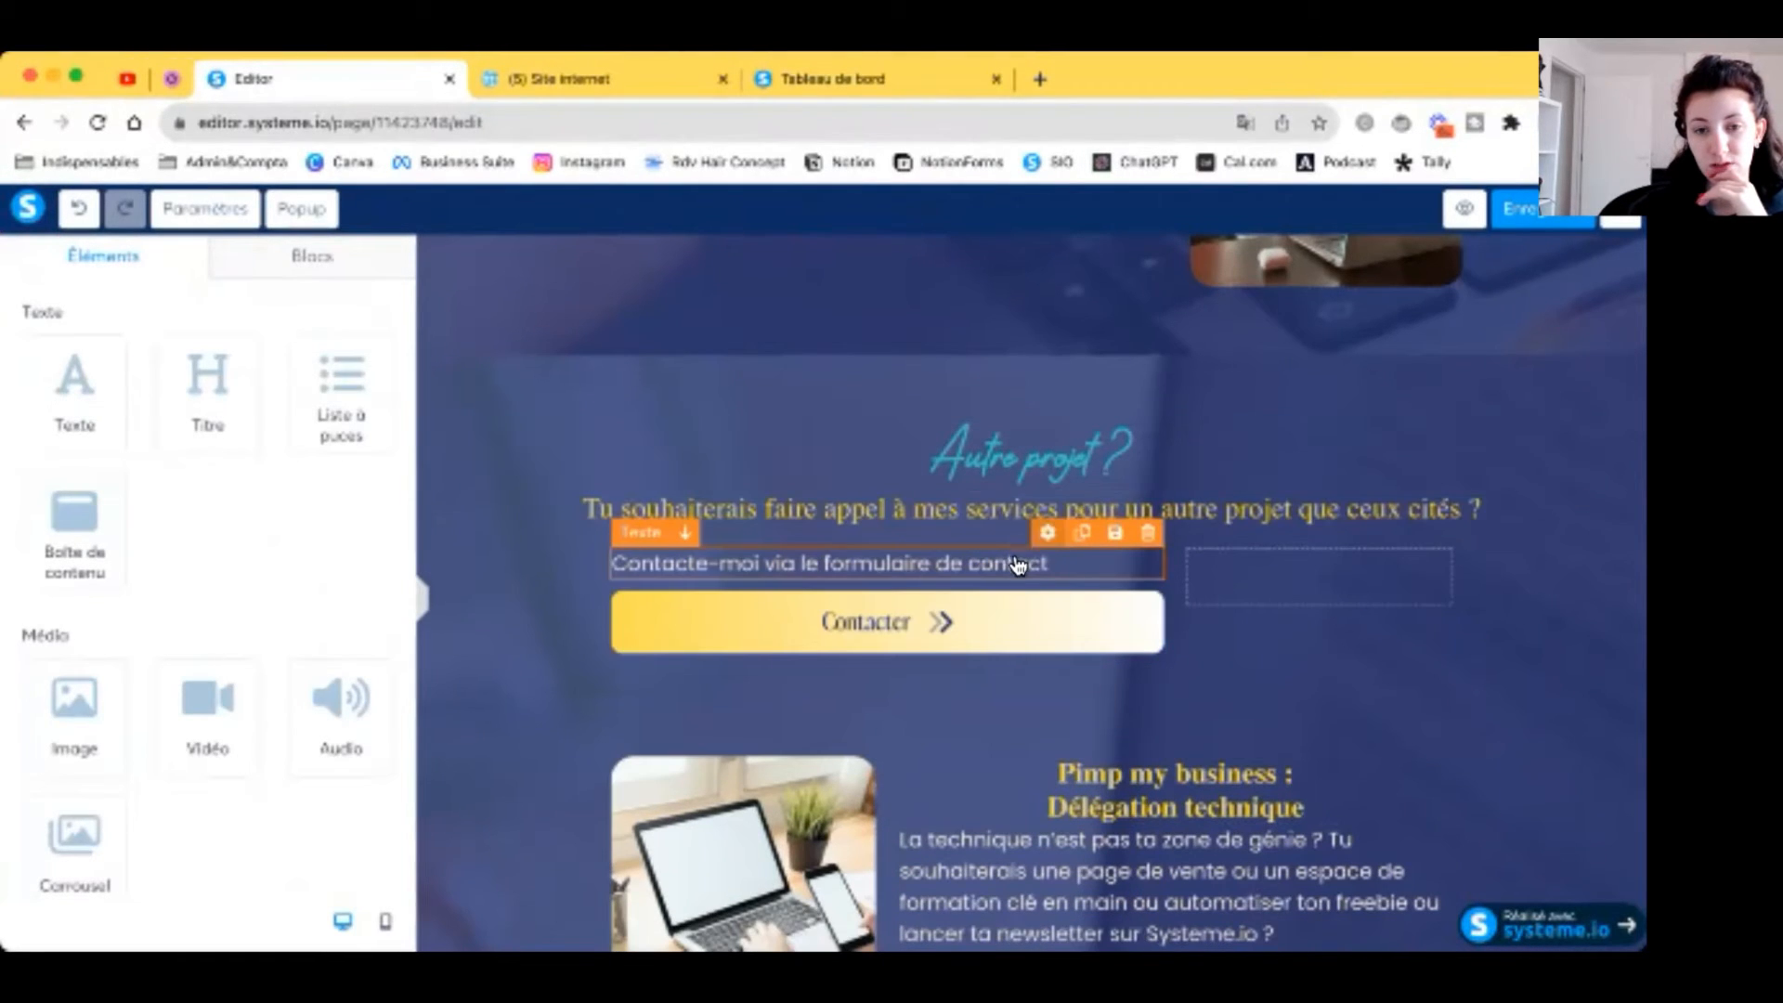
pyautogui.moveTo(1022, 562); pyautogui.dragTo(928, 554)
pyautogui.scroll(-6, 190, 599)
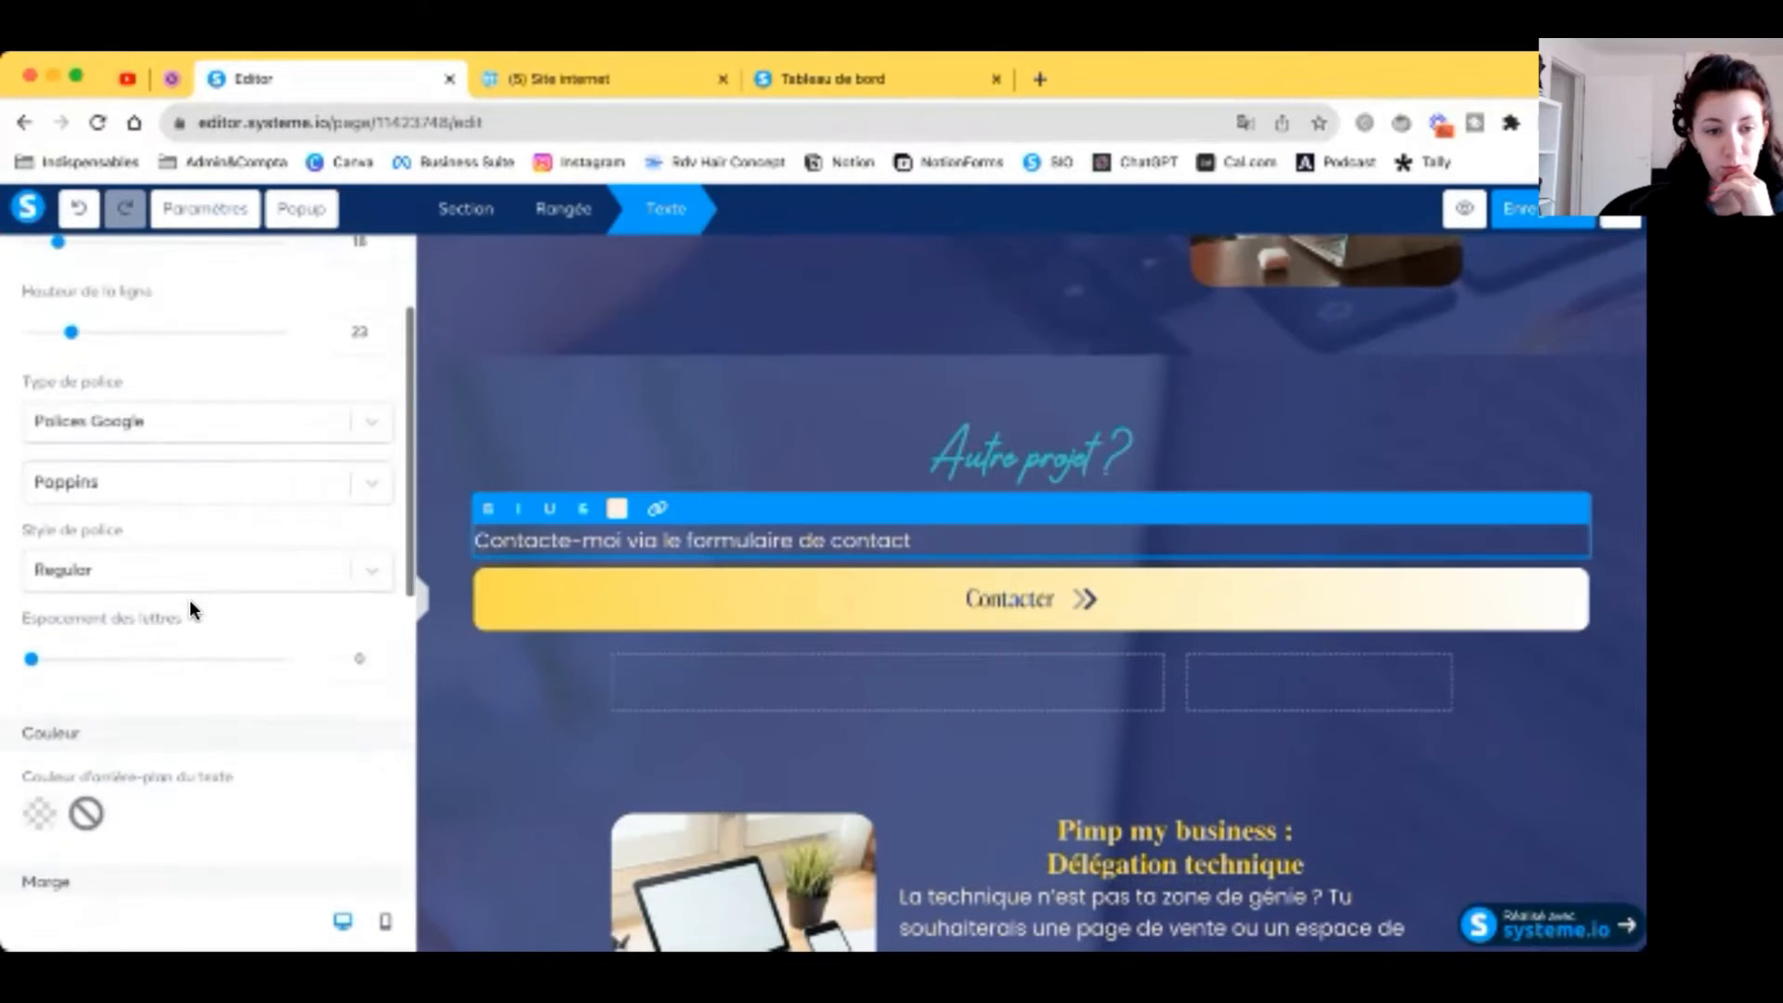
pyautogui.click(210, 715)
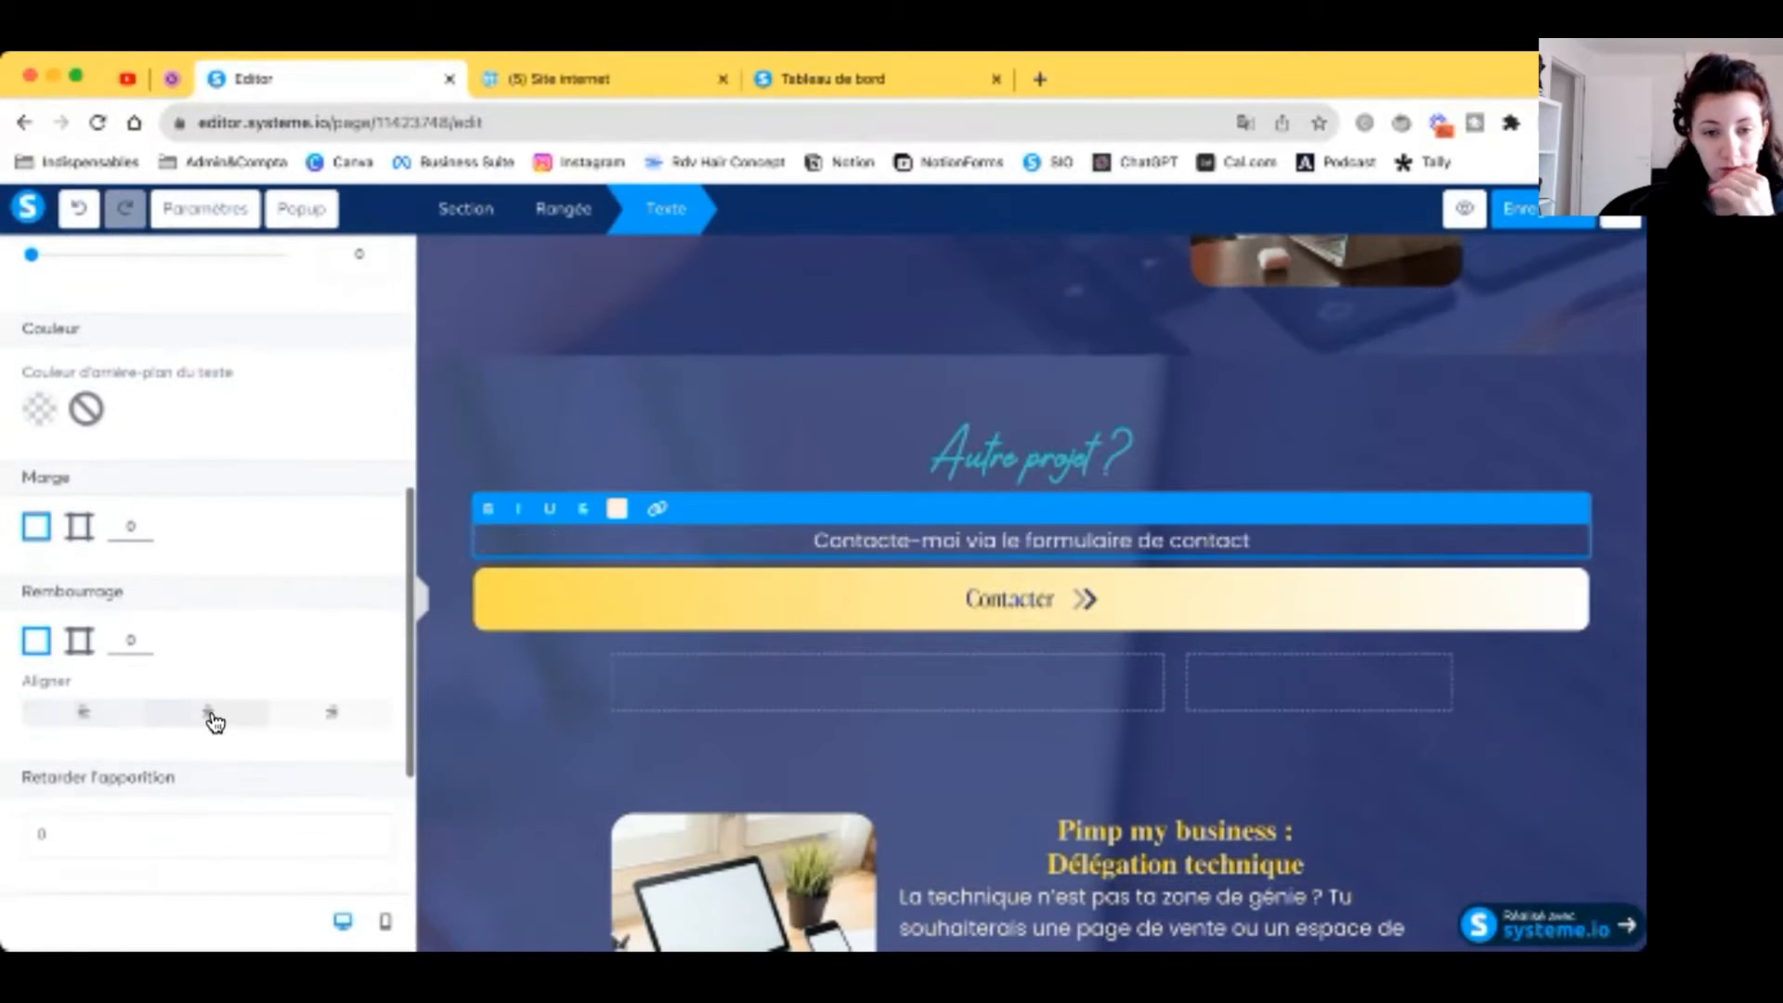
# Step: Set the Contacter button's width to Fluide so it fits its text
pyautogui.click(1072, 620)
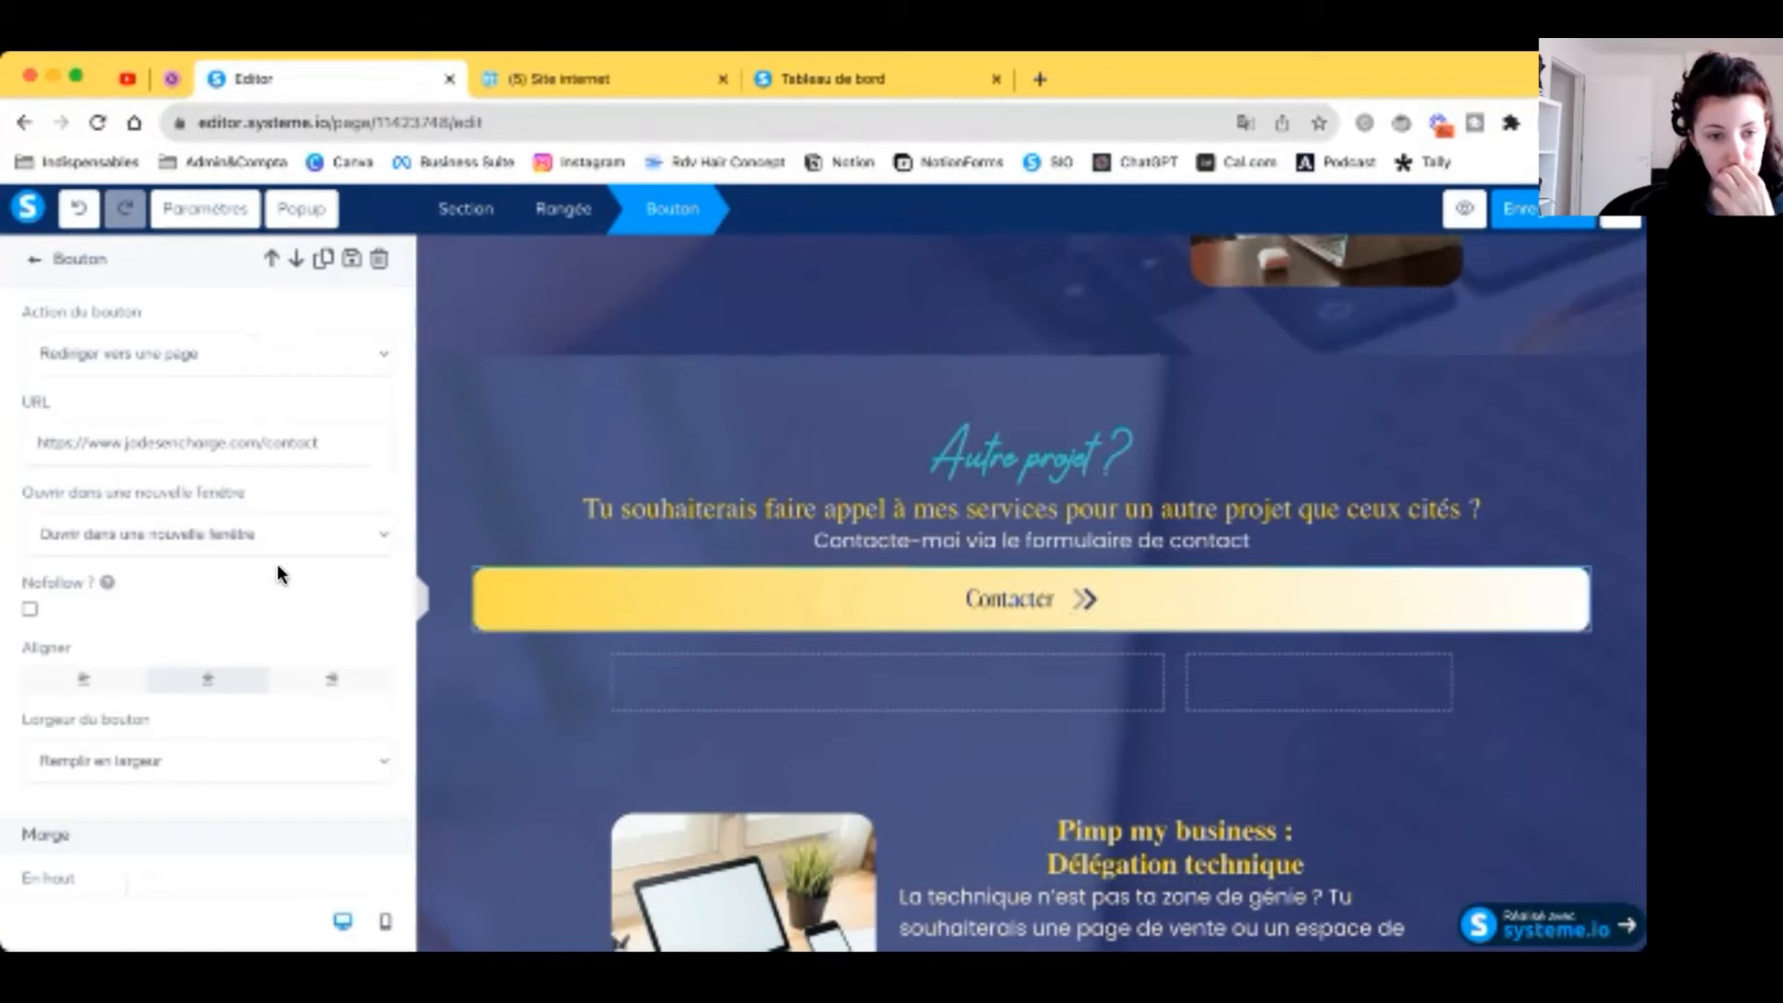
pyautogui.scroll(-3, 159, 641)
pyautogui.click(156, 569)
pyautogui.click(151, 546)
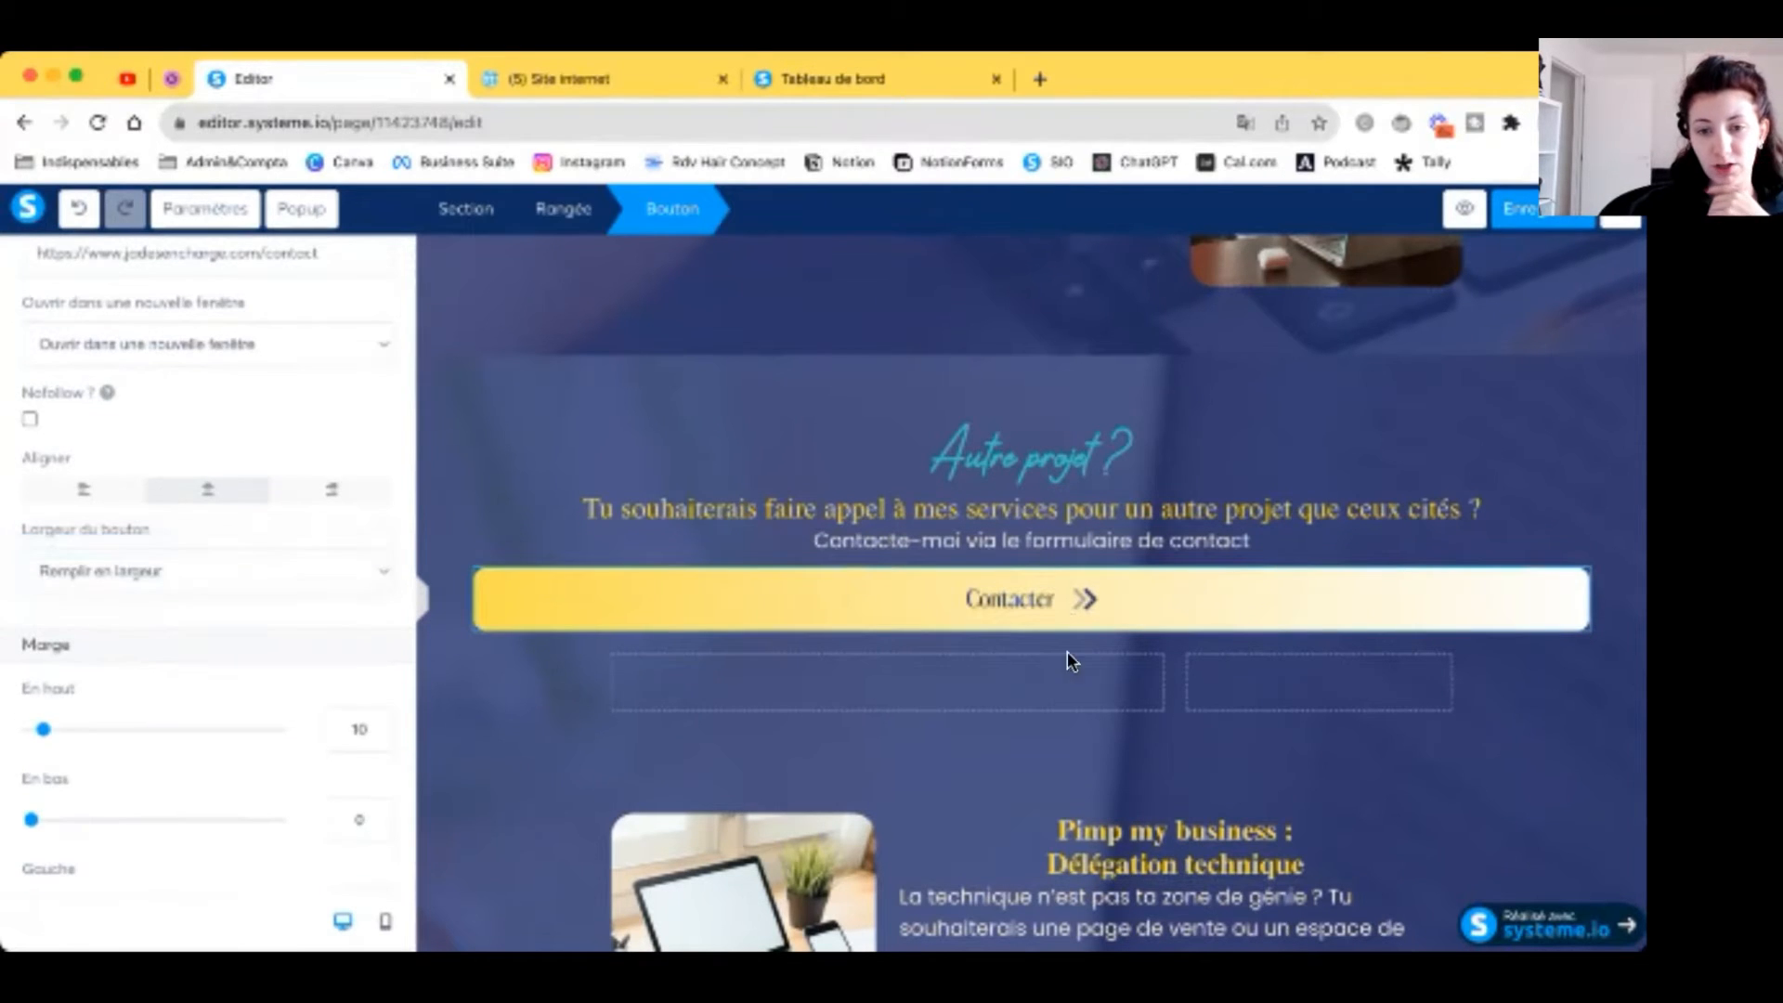
# Step: Delete the empty row, the Pimp my business row and the remaining rows below Contacter
pyautogui.click(1118, 655)
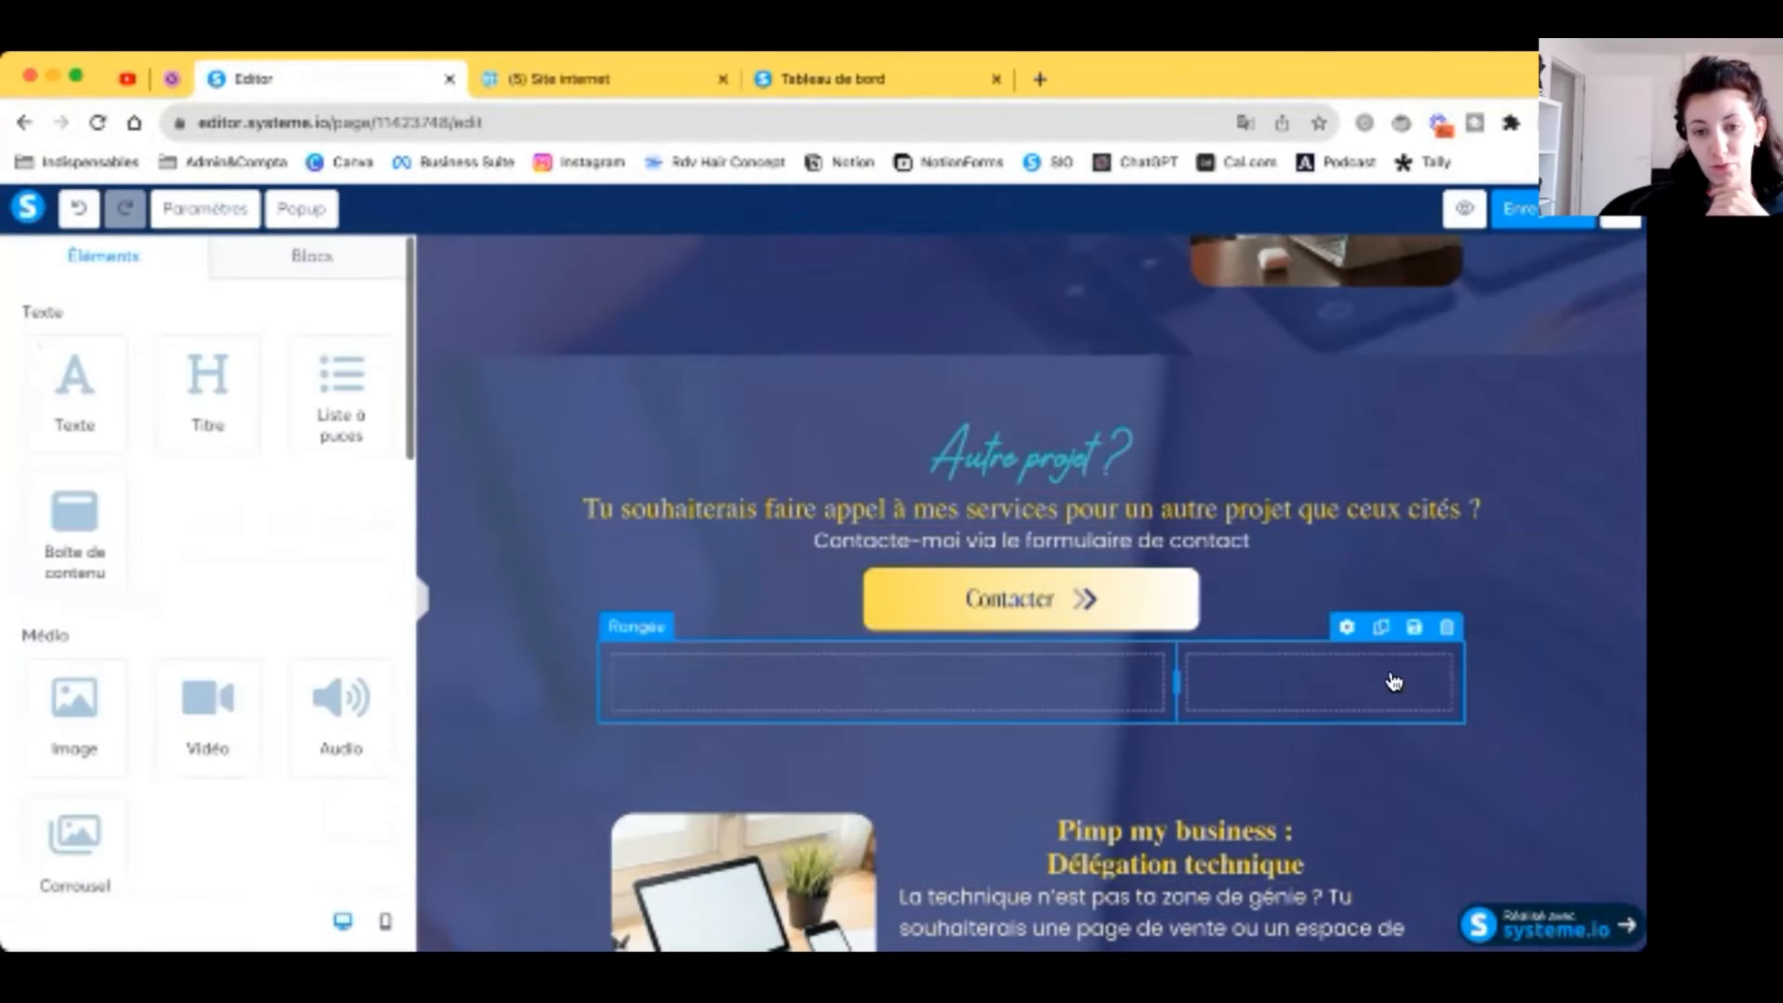
pyautogui.click(1445, 627)
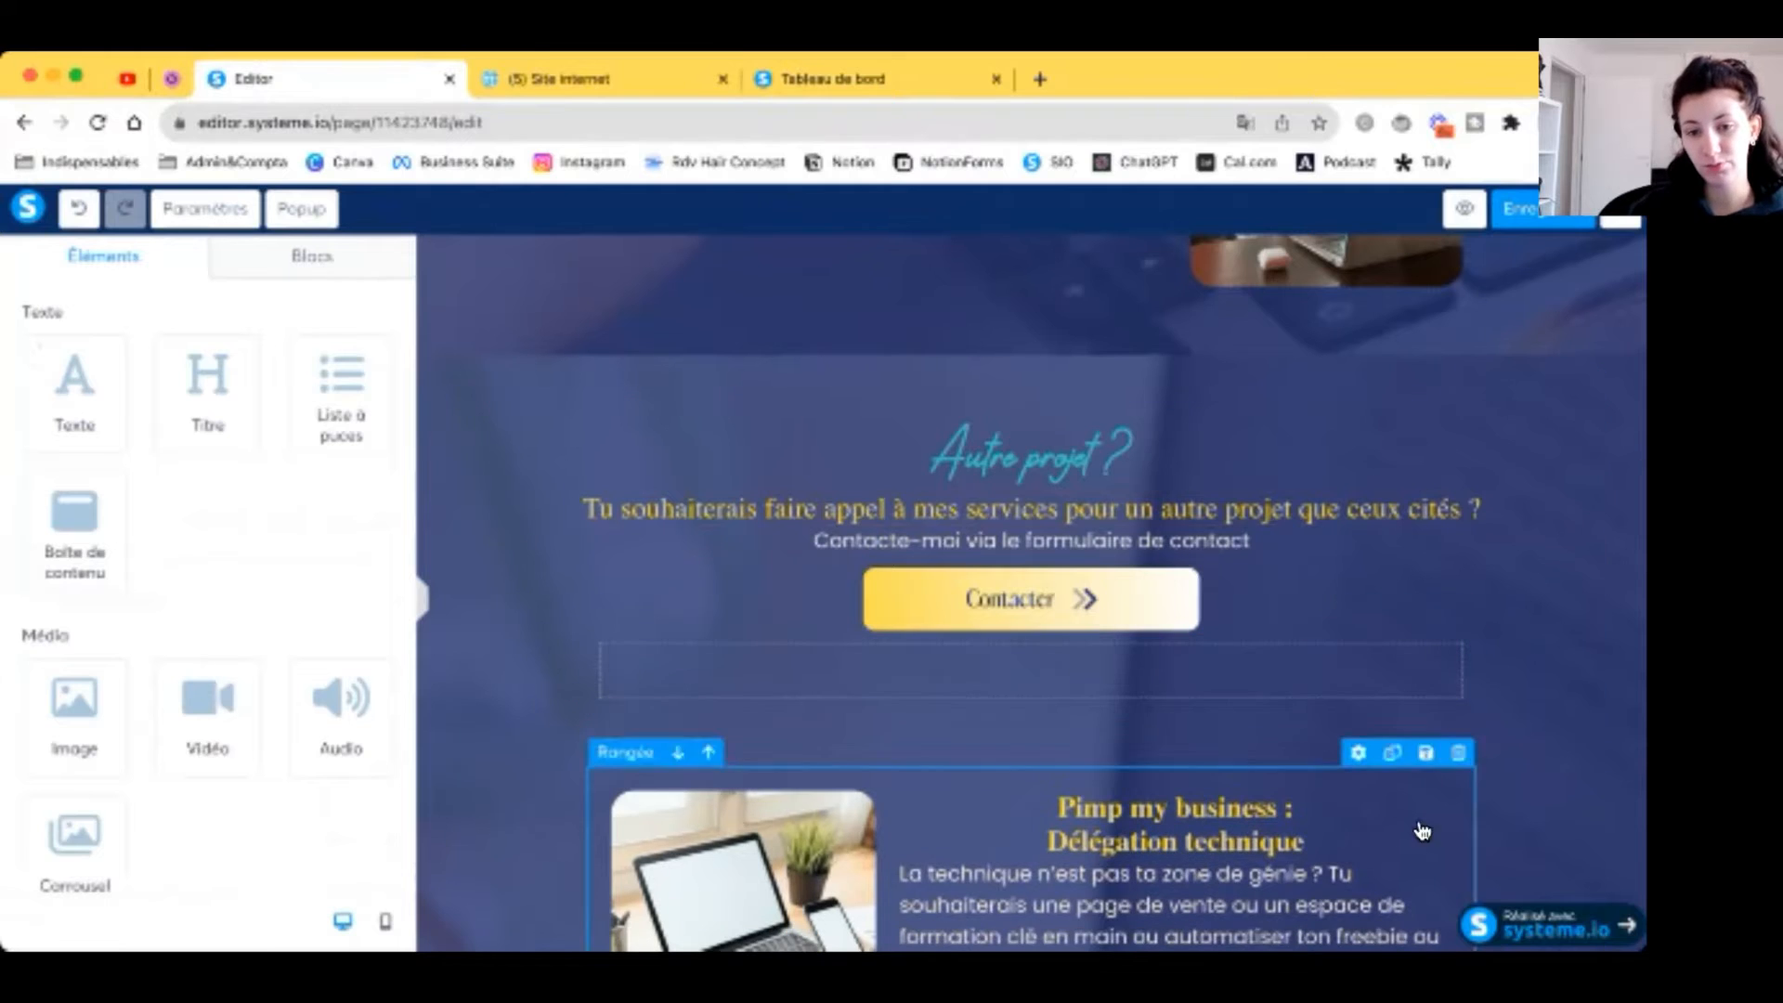
pyautogui.click(1456, 755)
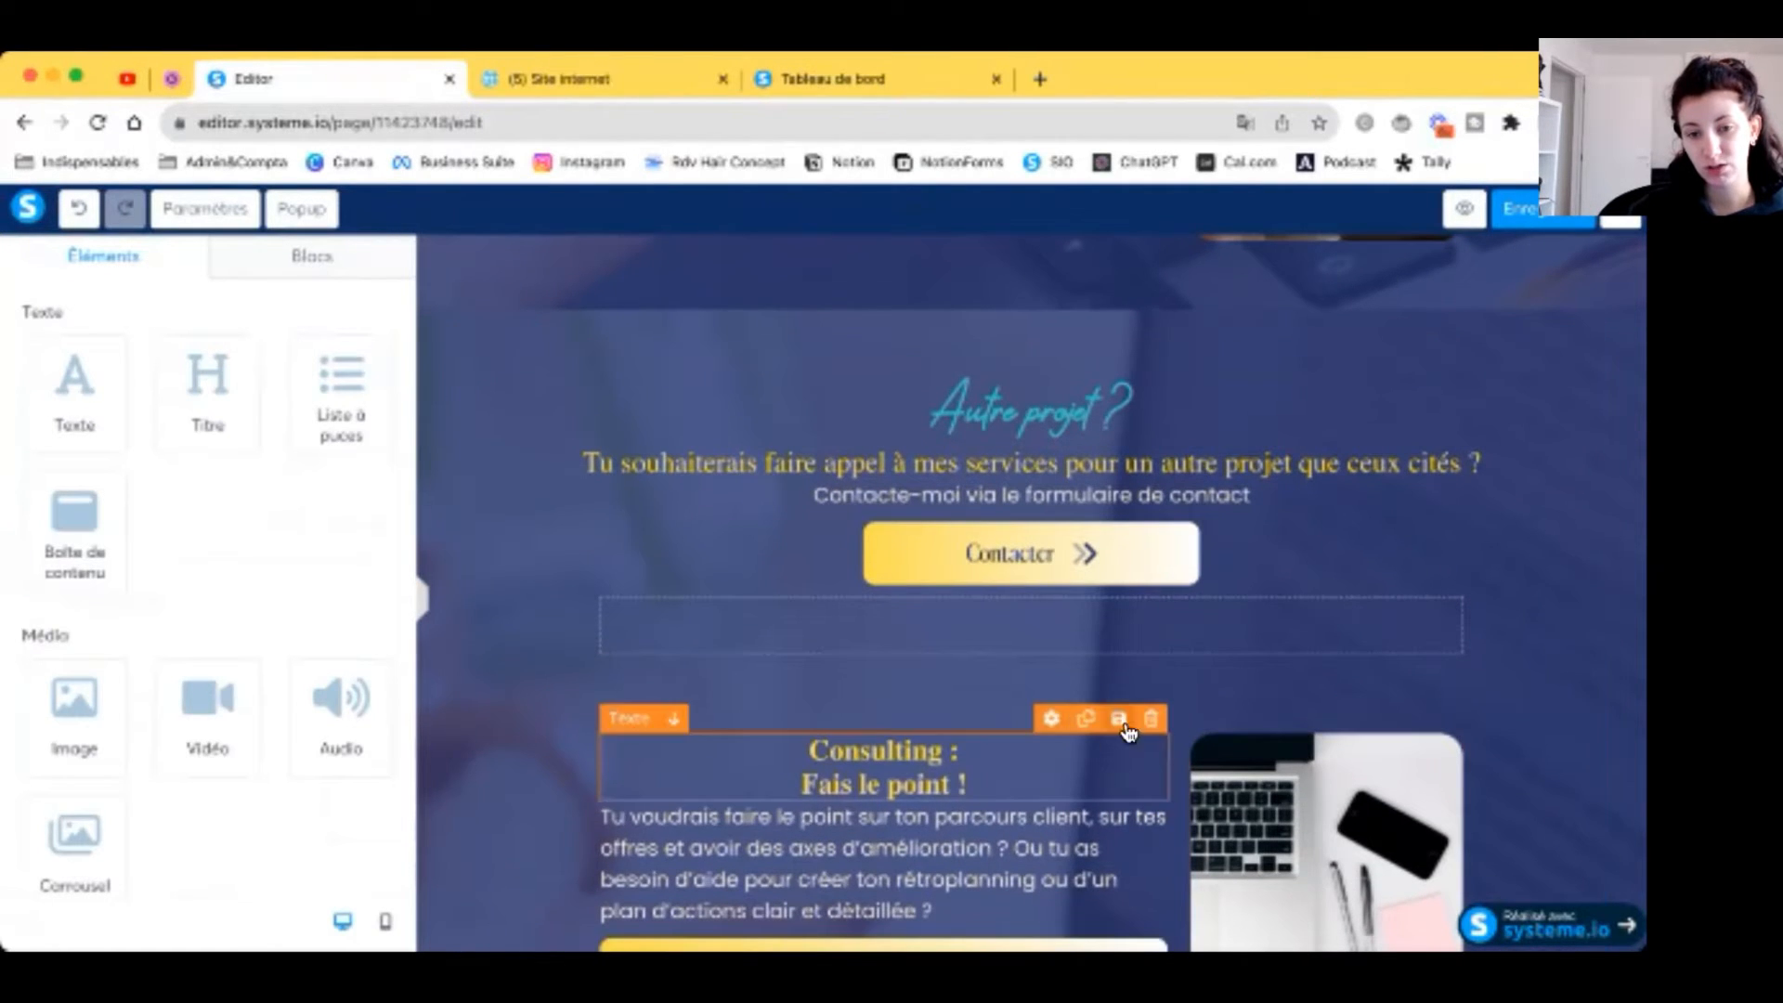
pyautogui.click(1152, 736)
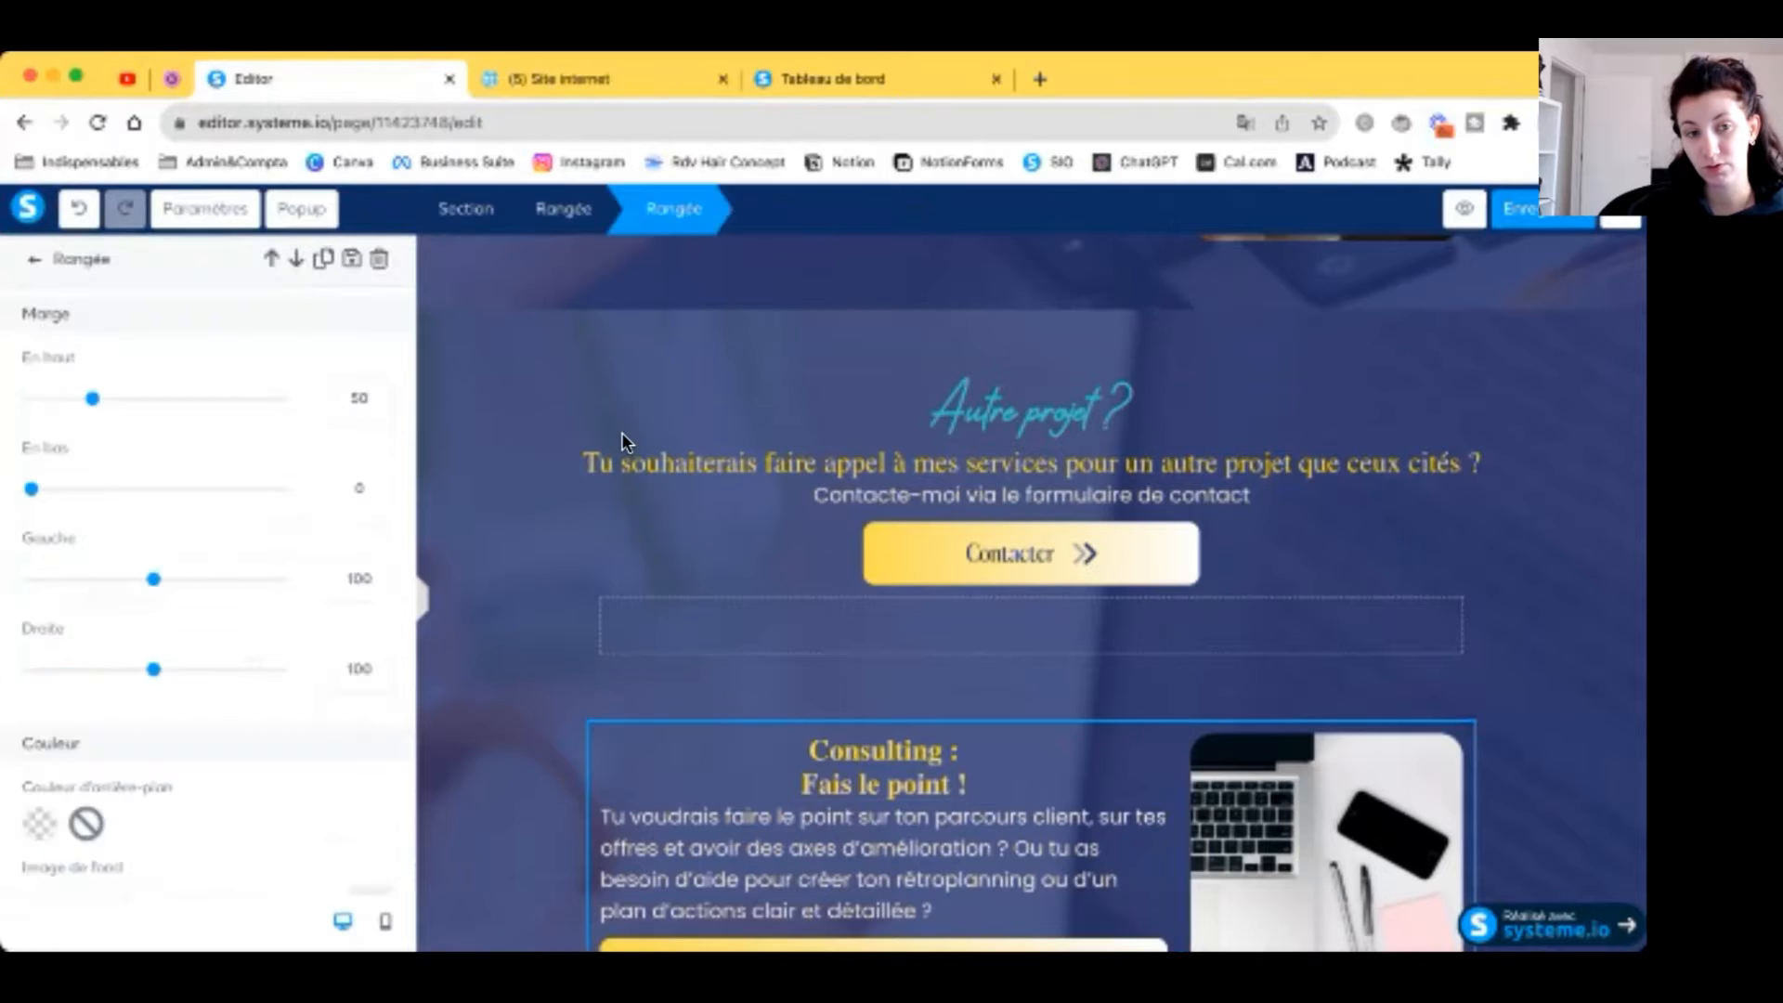
pyautogui.scroll(-1, 622, 432)
pyautogui.click(1446, 550)
pyautogui.scroll(3, 1446, 553)
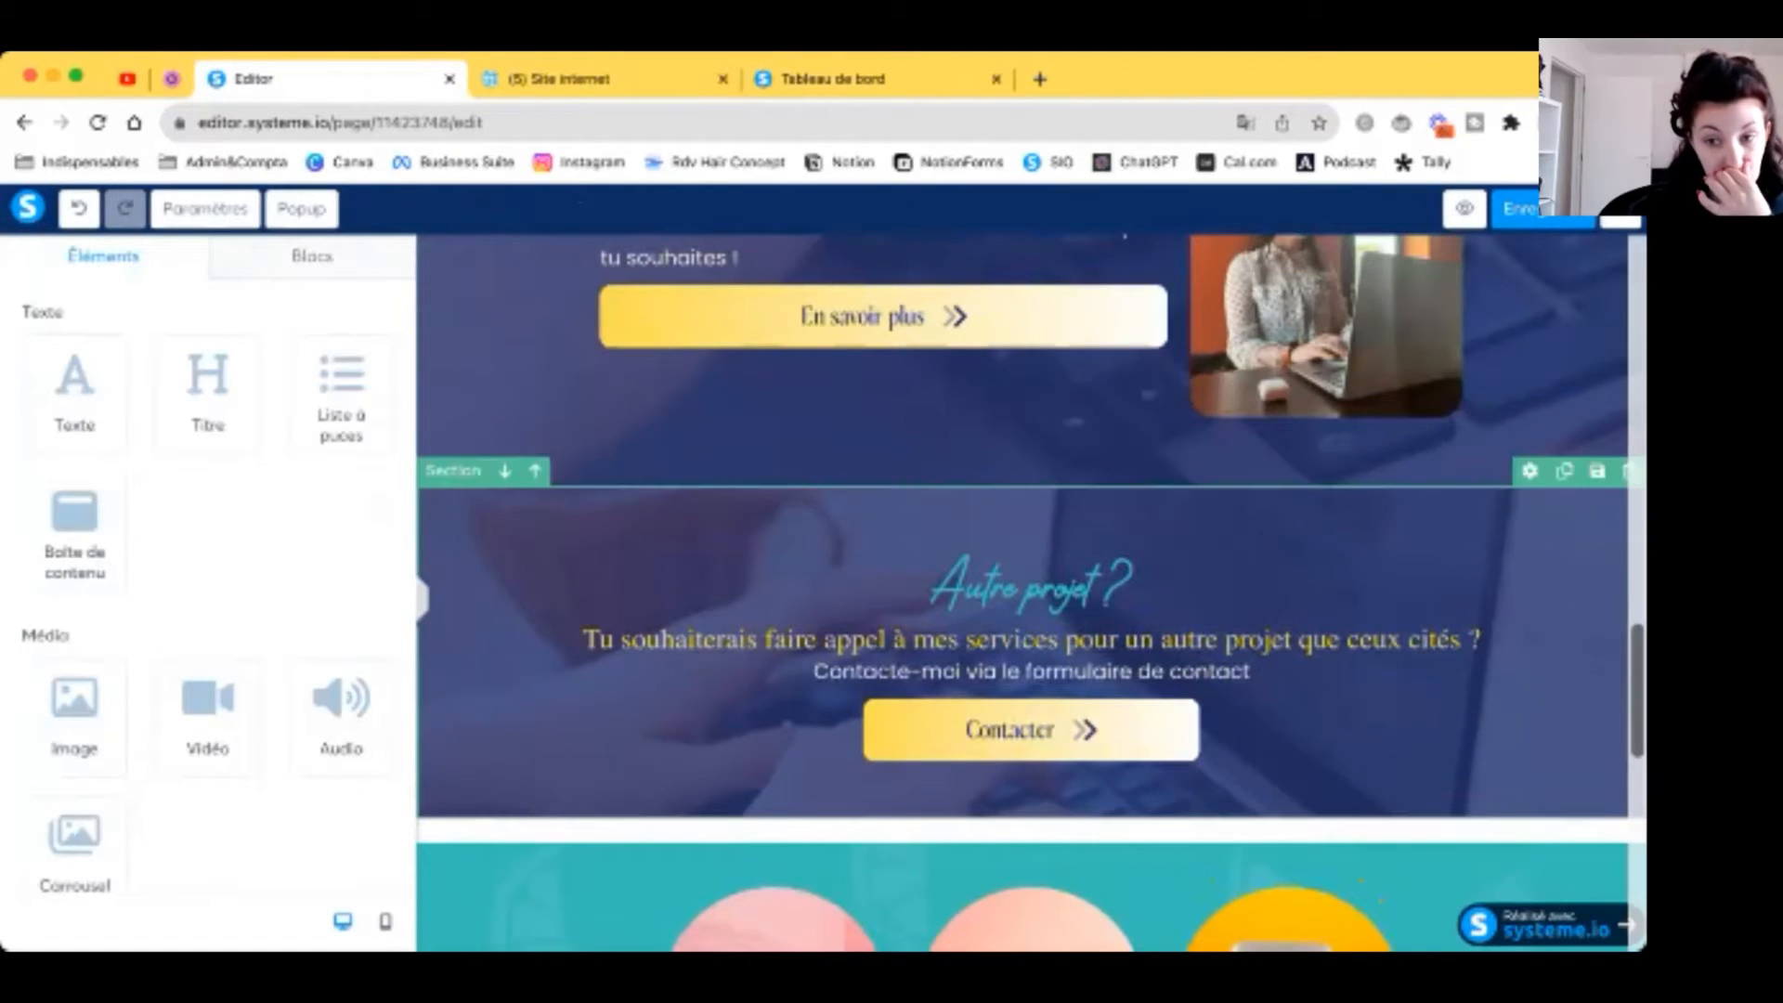
# Step: Set the Autre projet section's background image to 4.png from Vos images
pyautogui.click(1529, 470)
pyautogui.click(596, 561)
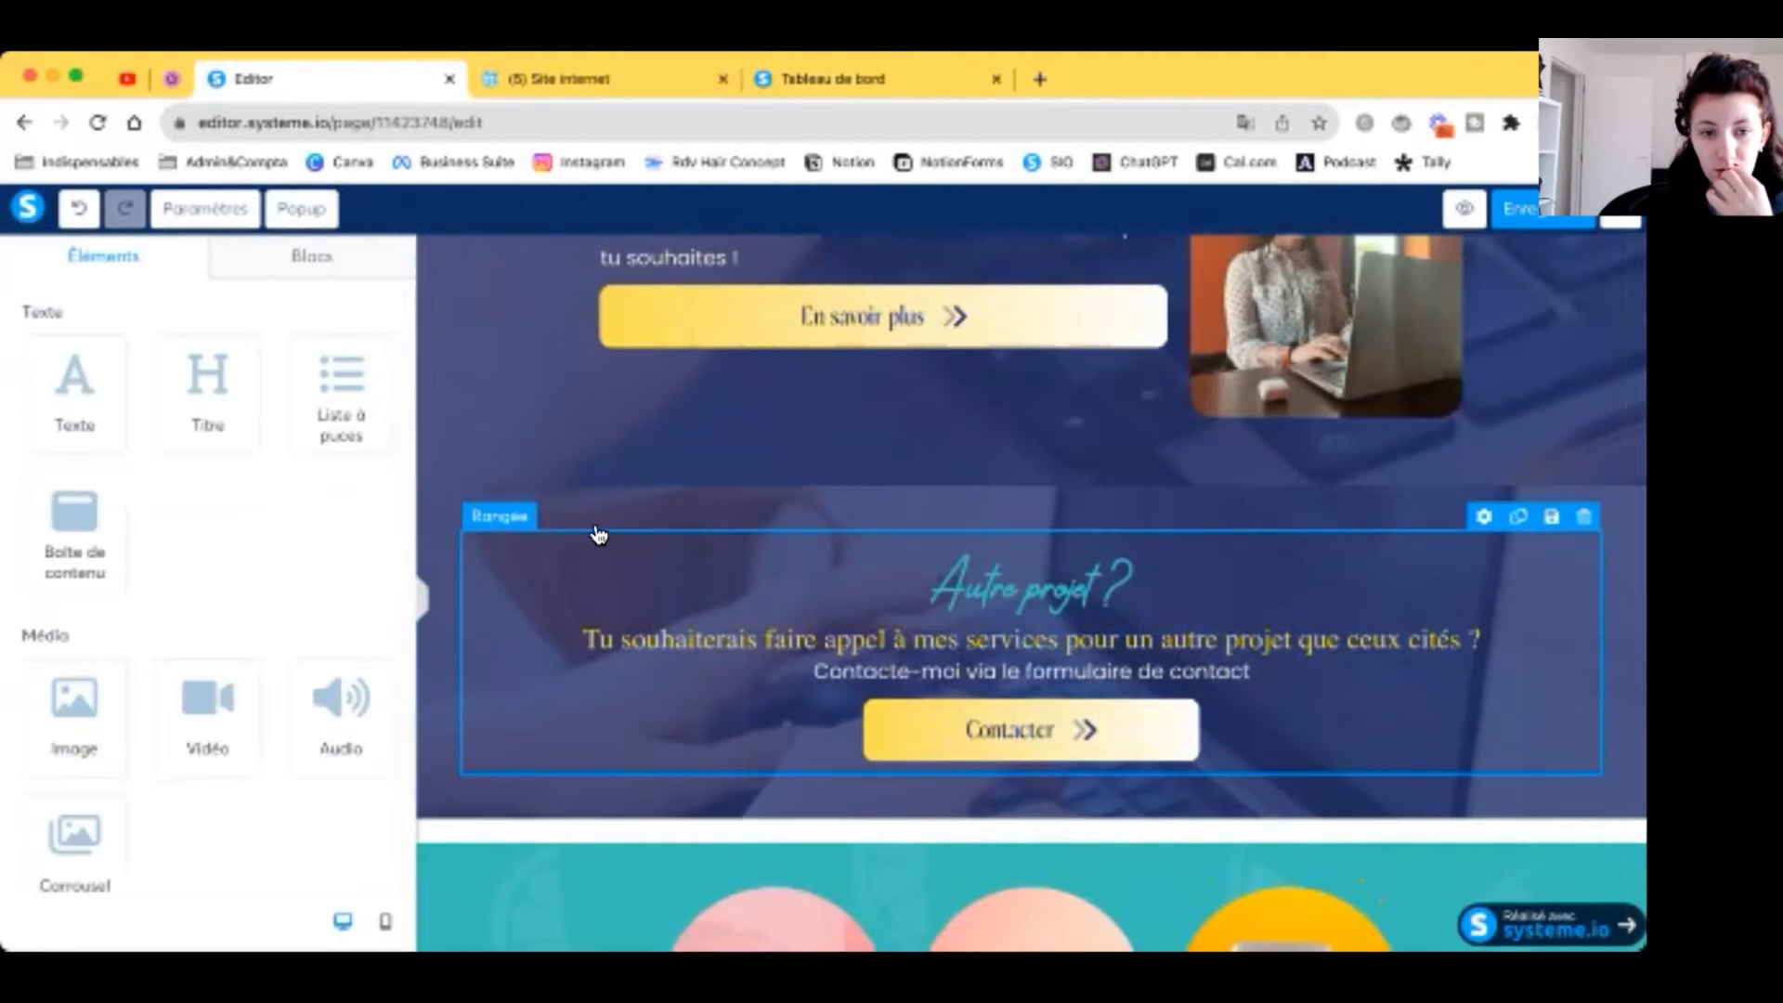
pyautogui.click(597, 528)
pyautogui.scroll(-2, 130, 651)
pyautogui.scroll(-3, 131, 642)
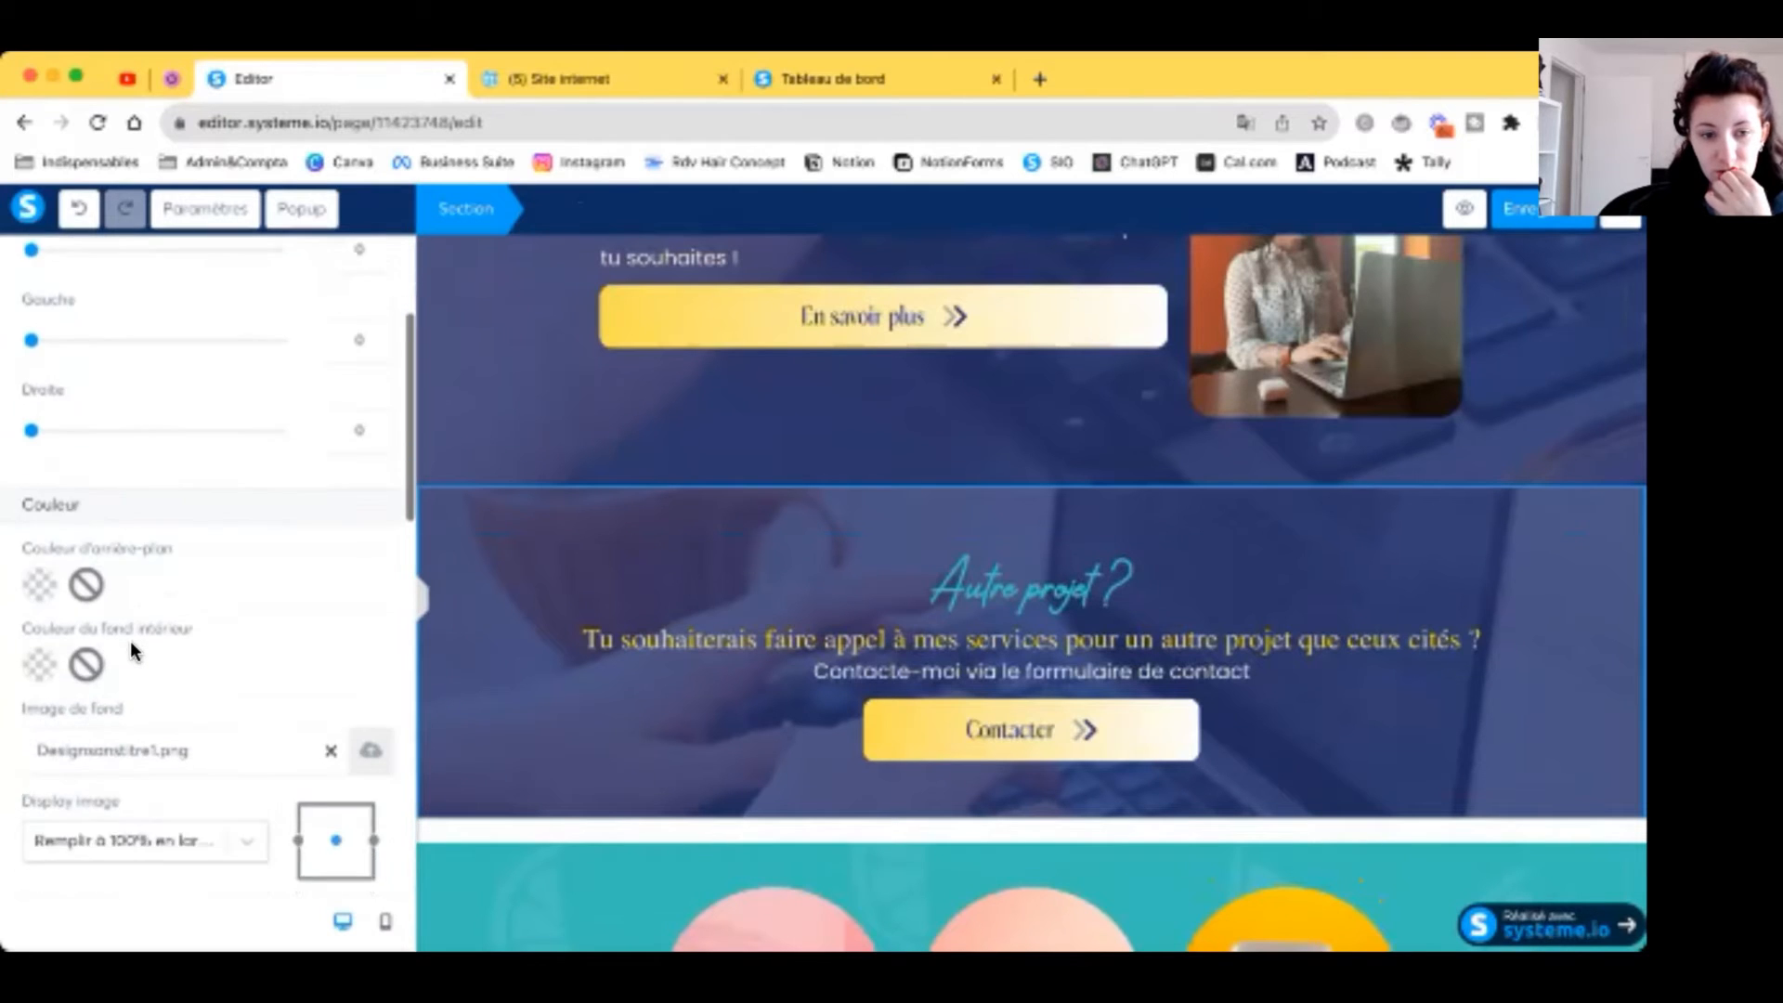
pyautogui.click(370, 647)
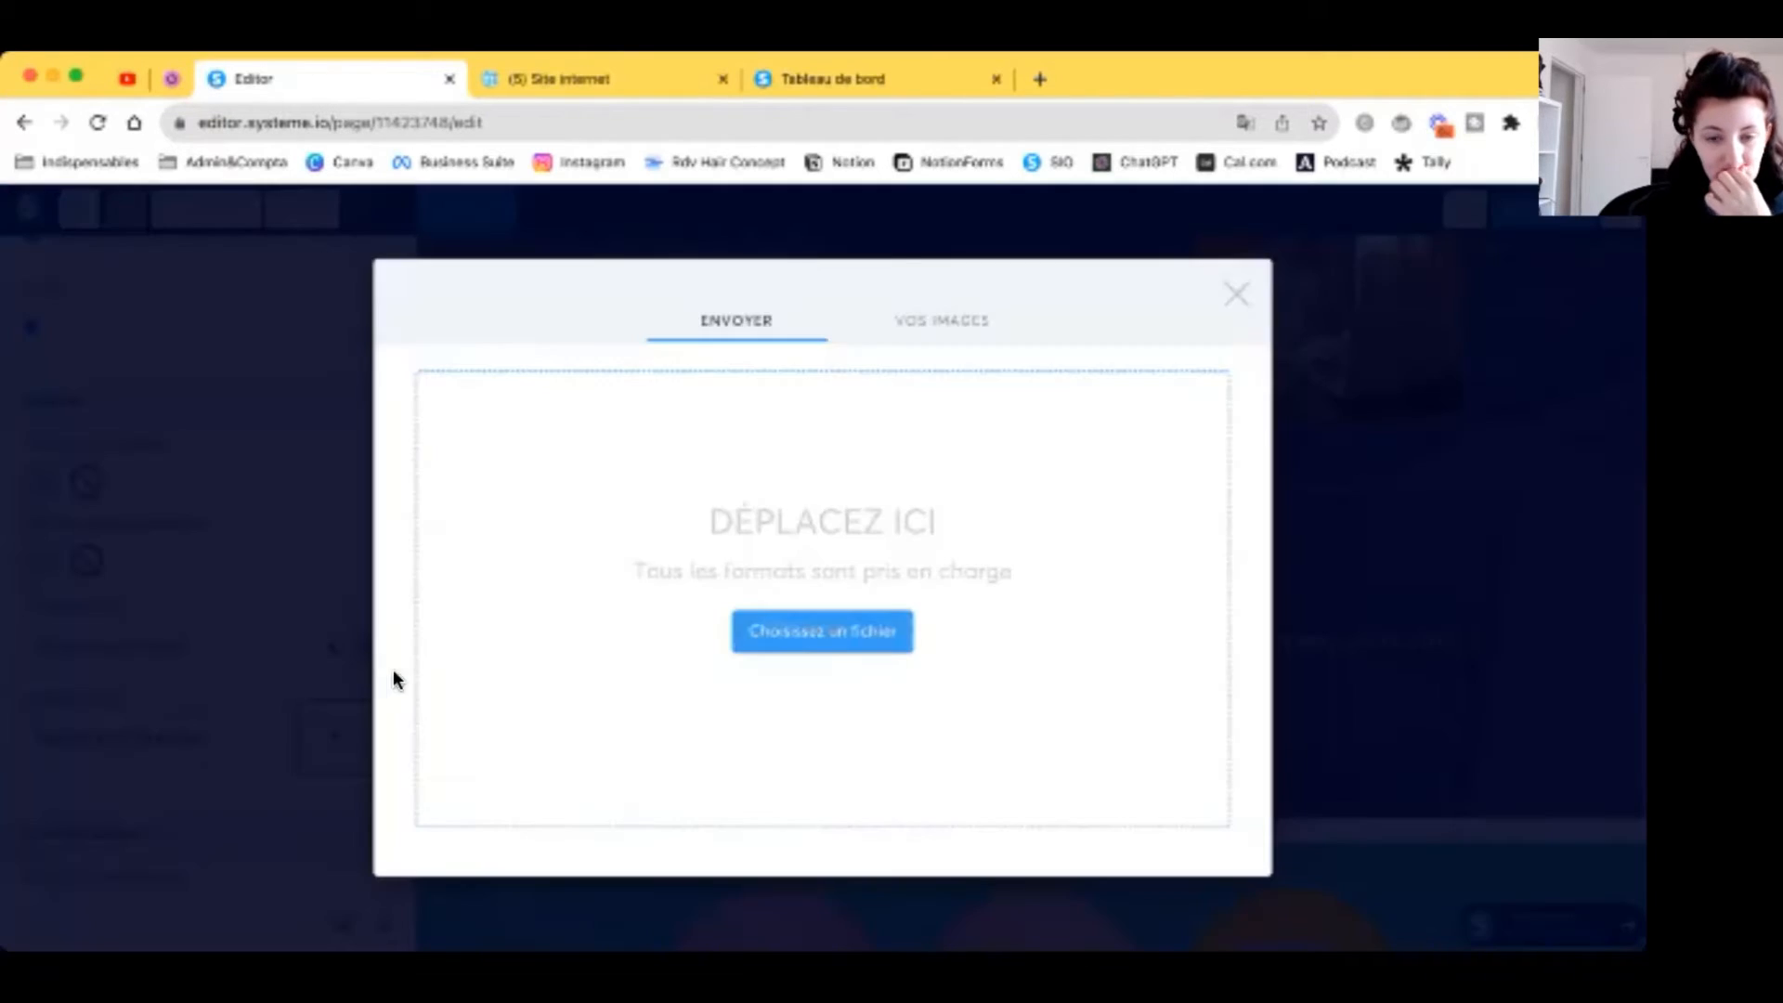
pyautogui.click(931, 312)
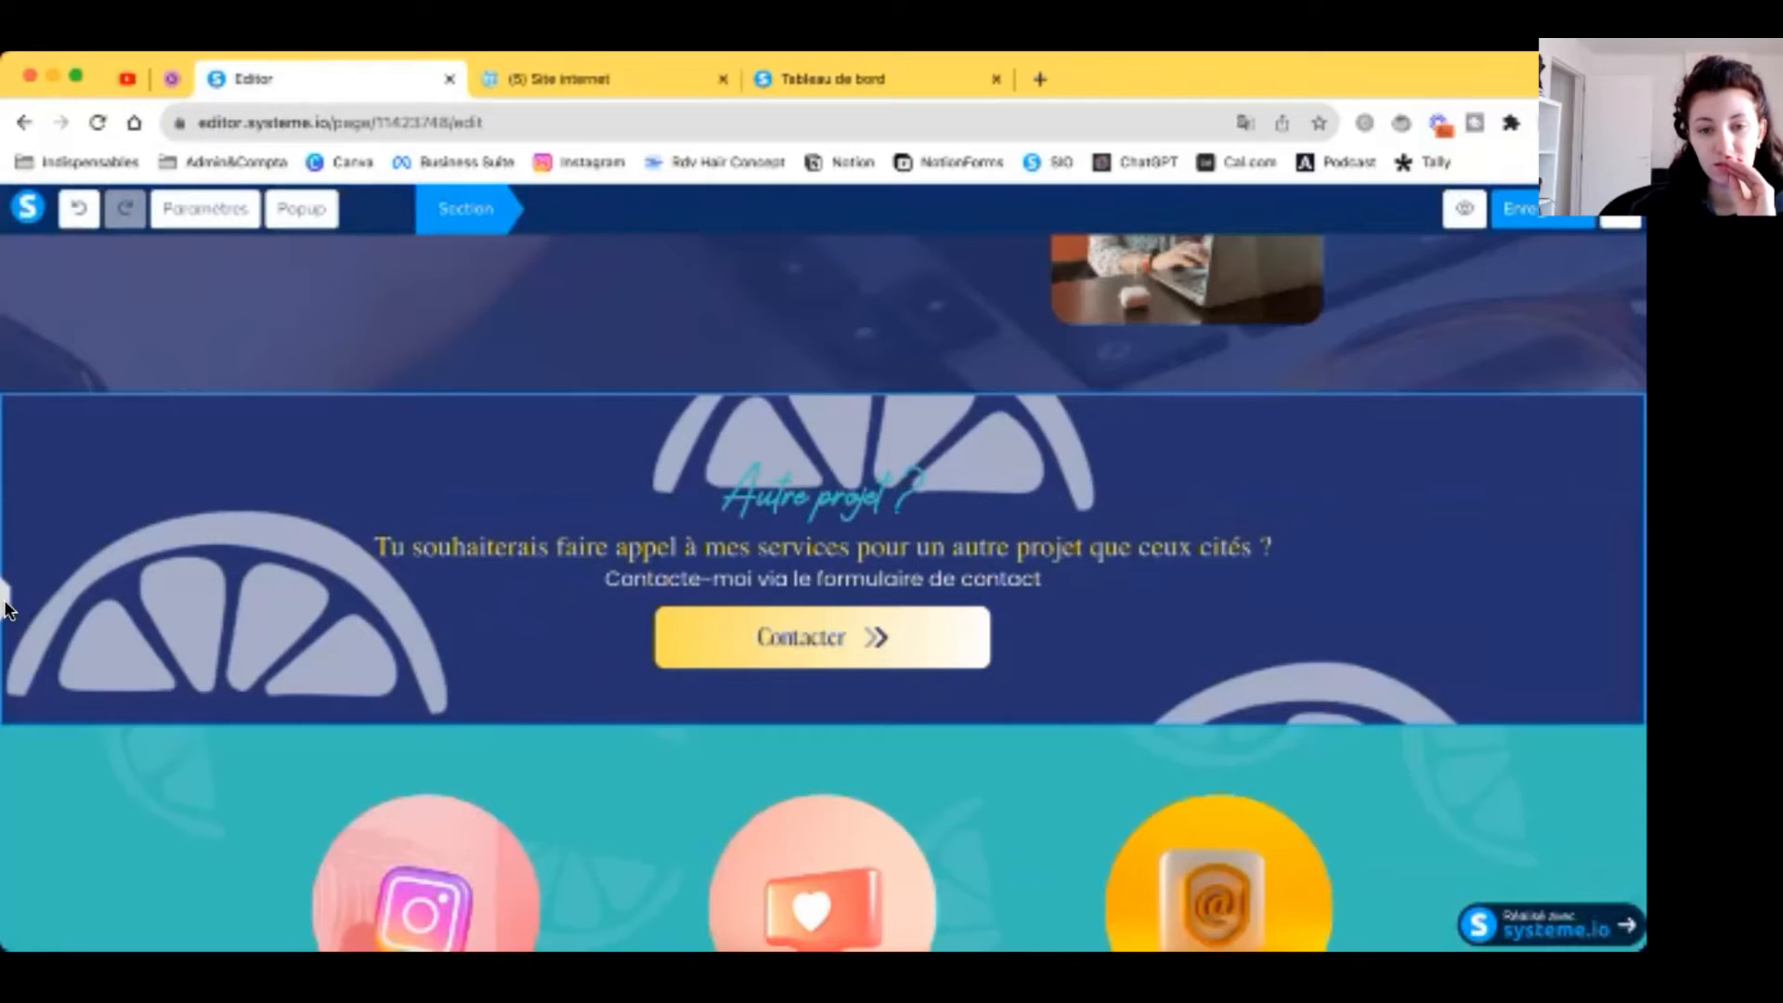
# Step: Display the background image as Remplir à 100% en largeur and preview the page
pyautogui.click(6, 602)
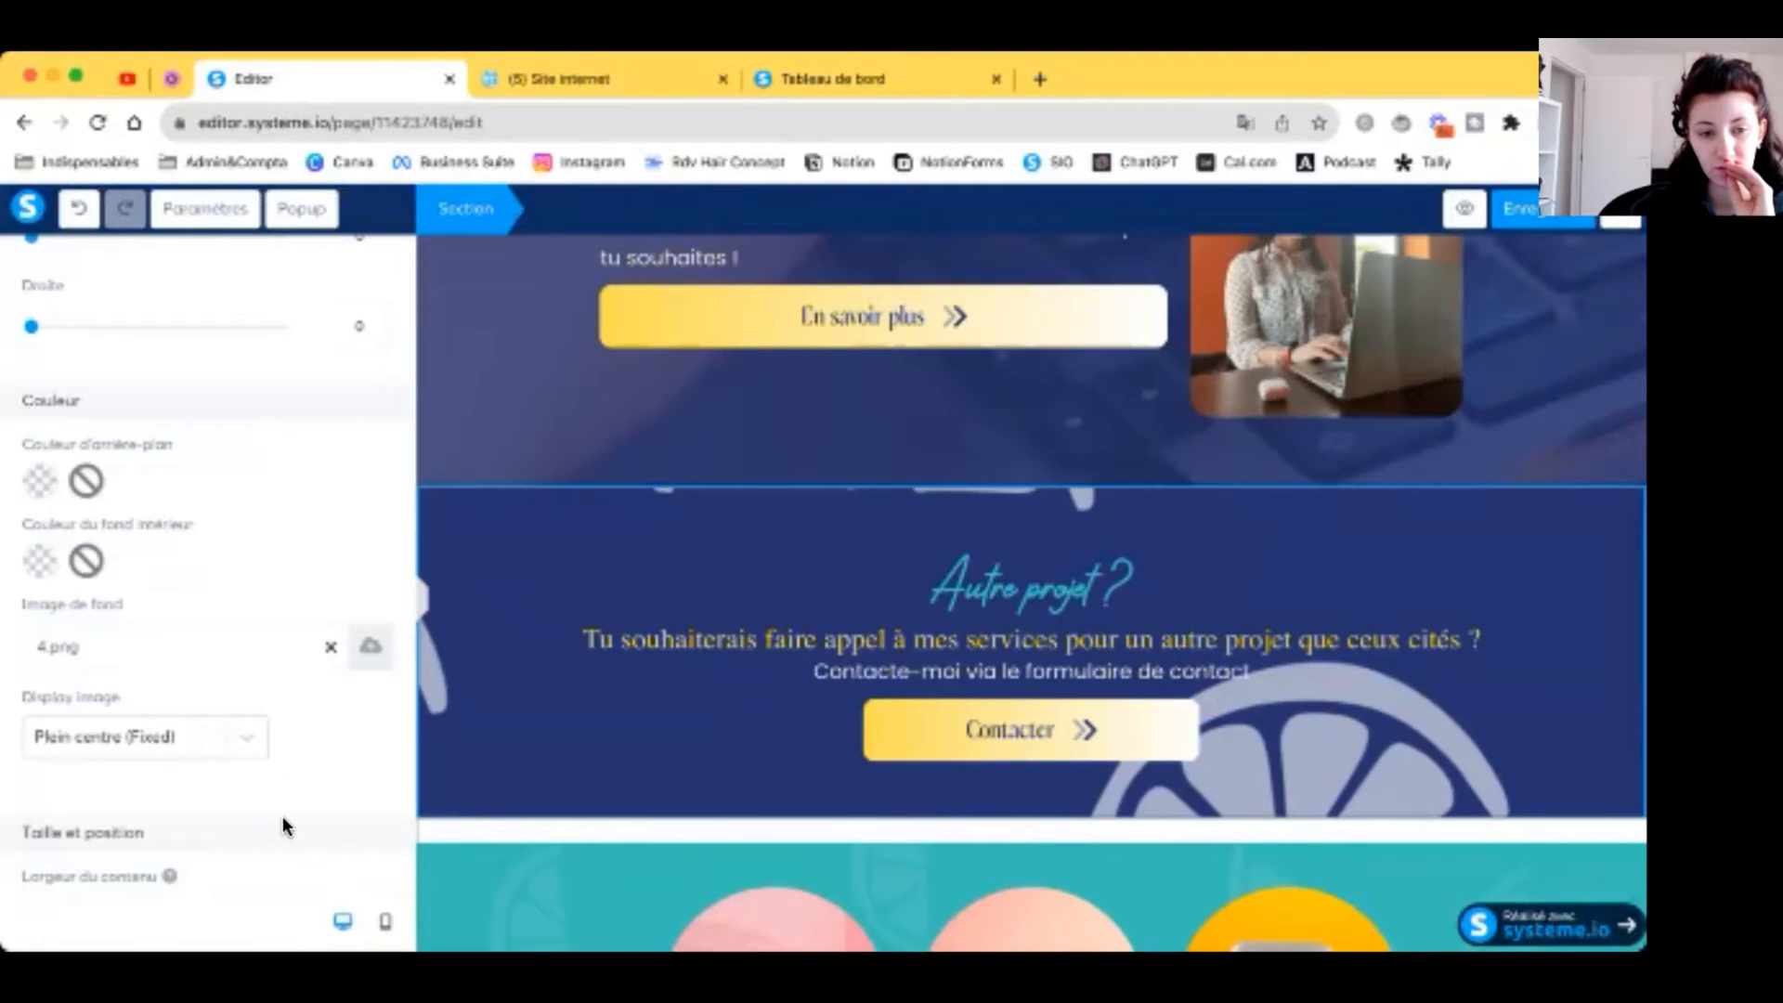
pyautogui.scroll(-1, 286, 826)
pyautogui.click(247, 643)
pyautogui.scroll(-1, 205, 776)
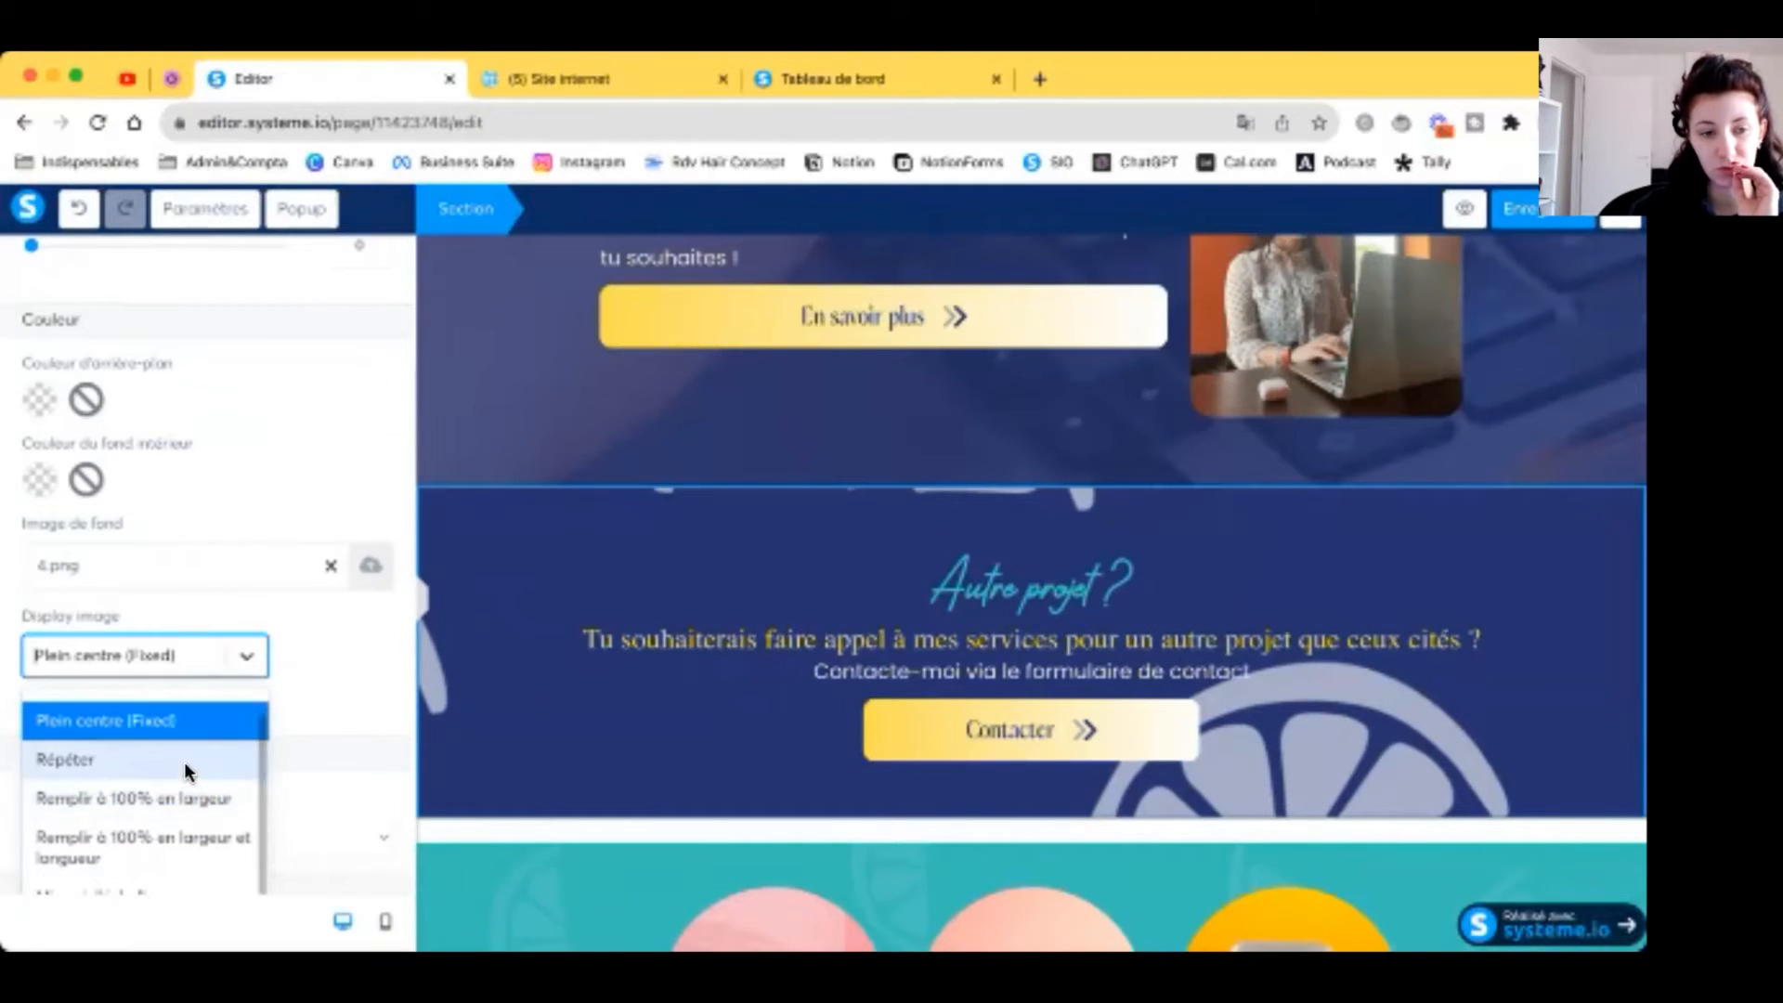
pyautogui.click(177, 799)
pyautogui.click(422, 601)
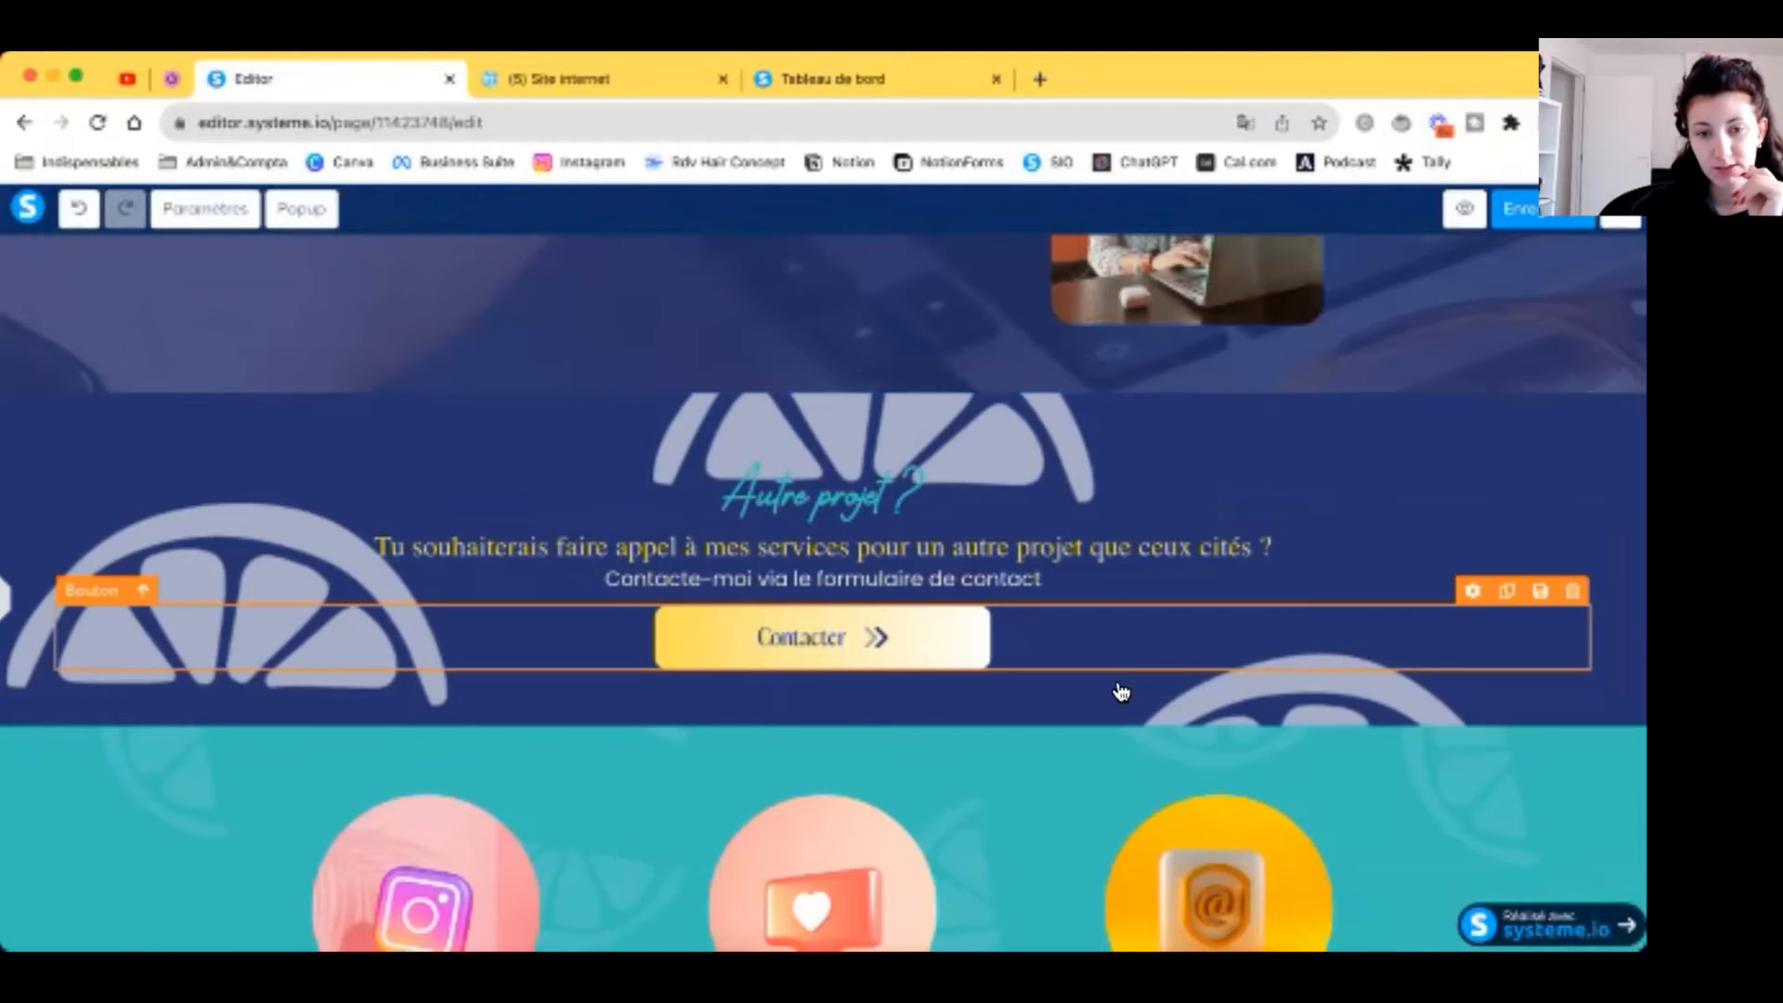
pyautogui.scroll(-6, 1123, 684)
# Step: Delete the teal icon and Curator sections, then inspect the footer's Accueil link
pyautogui.scroll(2, 1346, 525)
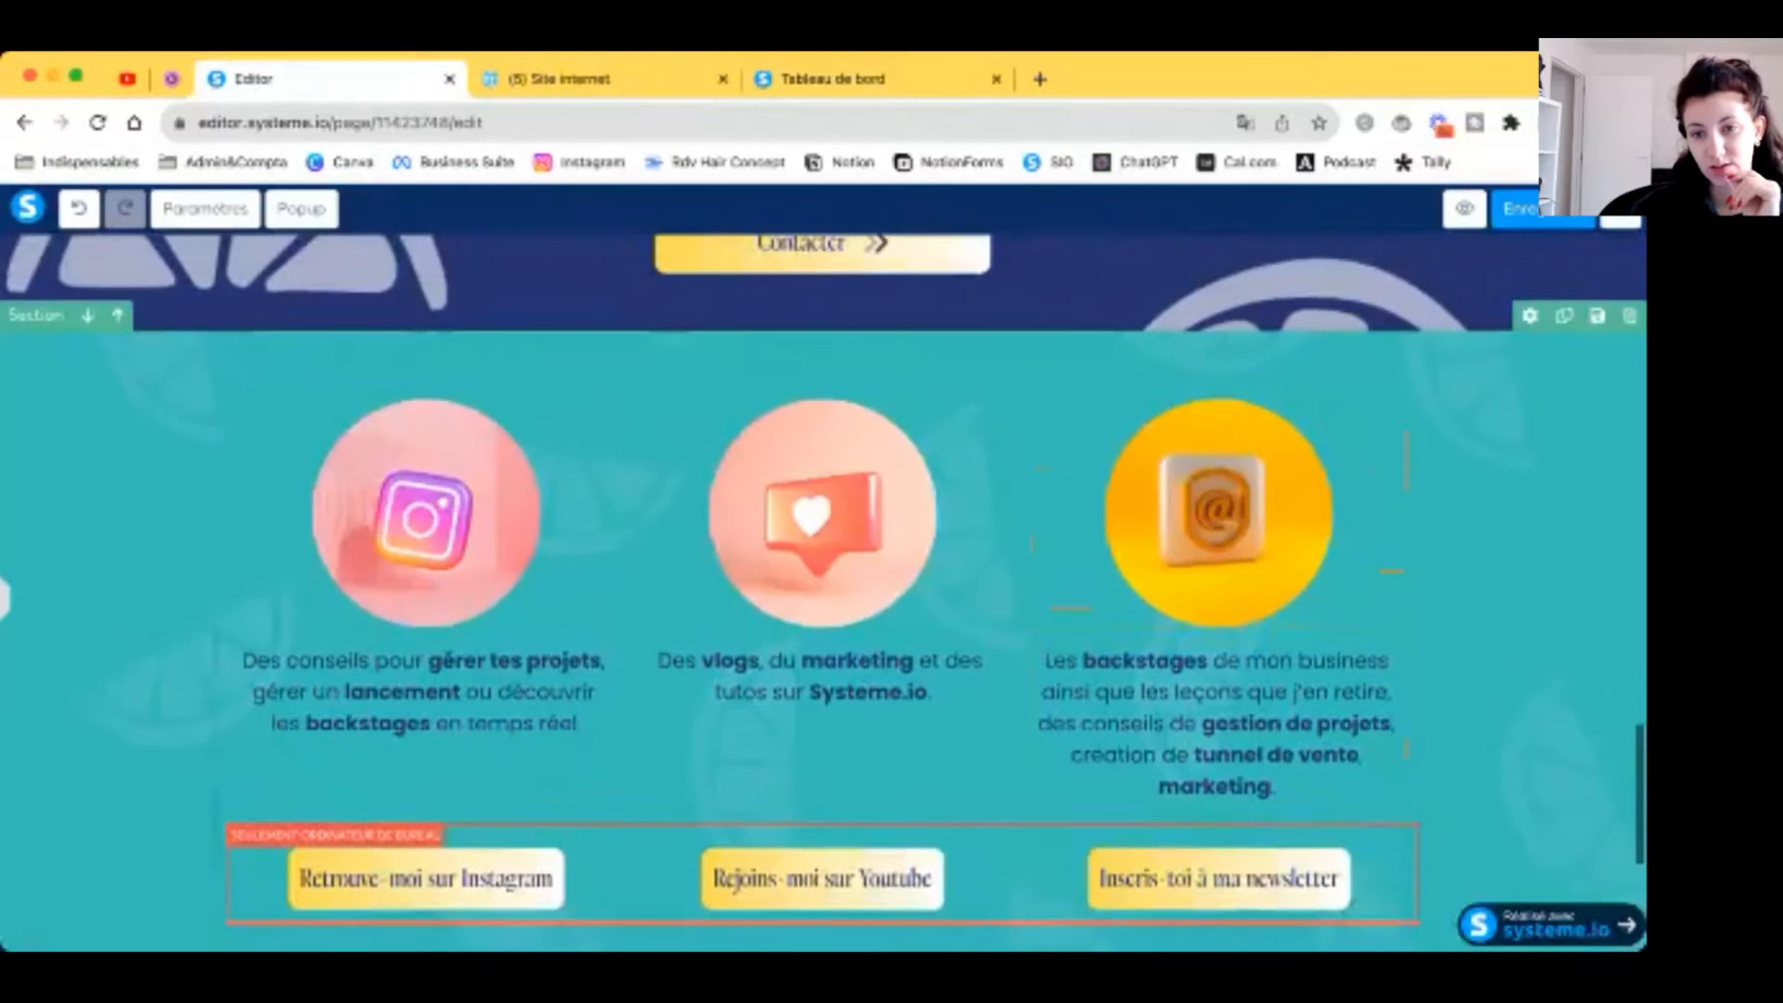
pyautogui.click(1629, 316)
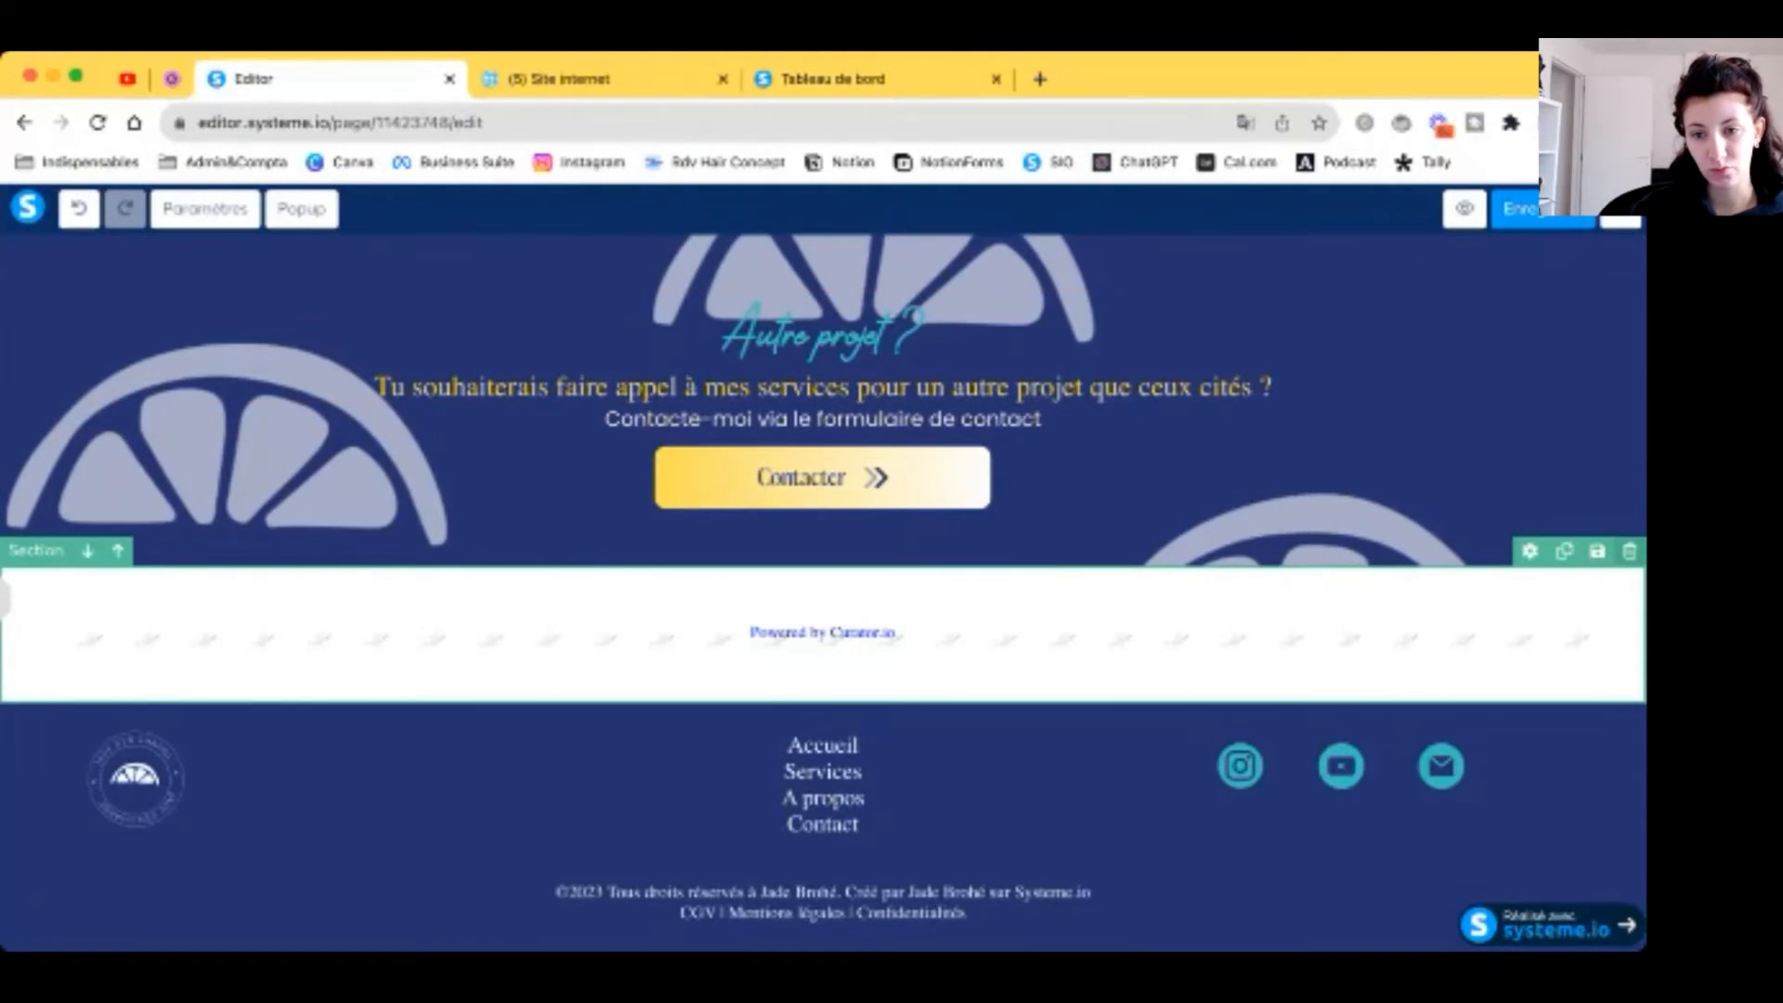
pyautogui.click(1629, 550)
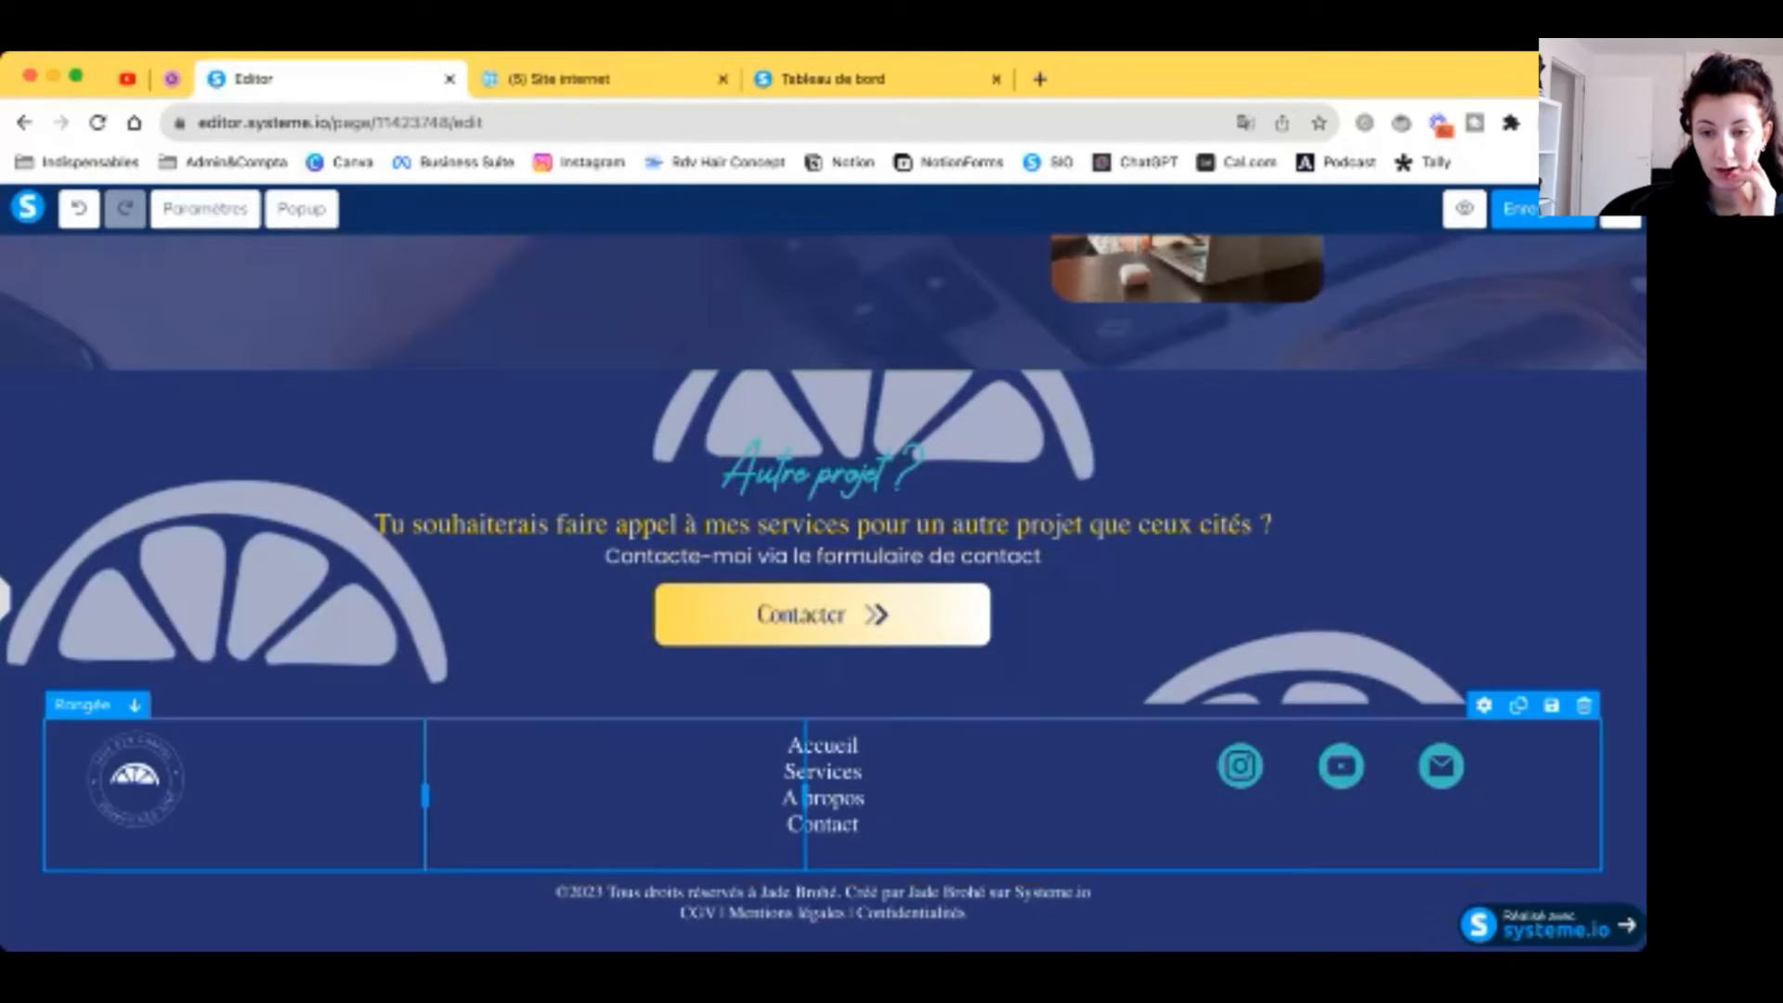
pyautogui.click(824, 743)
pyautogui.click(1028, 839)
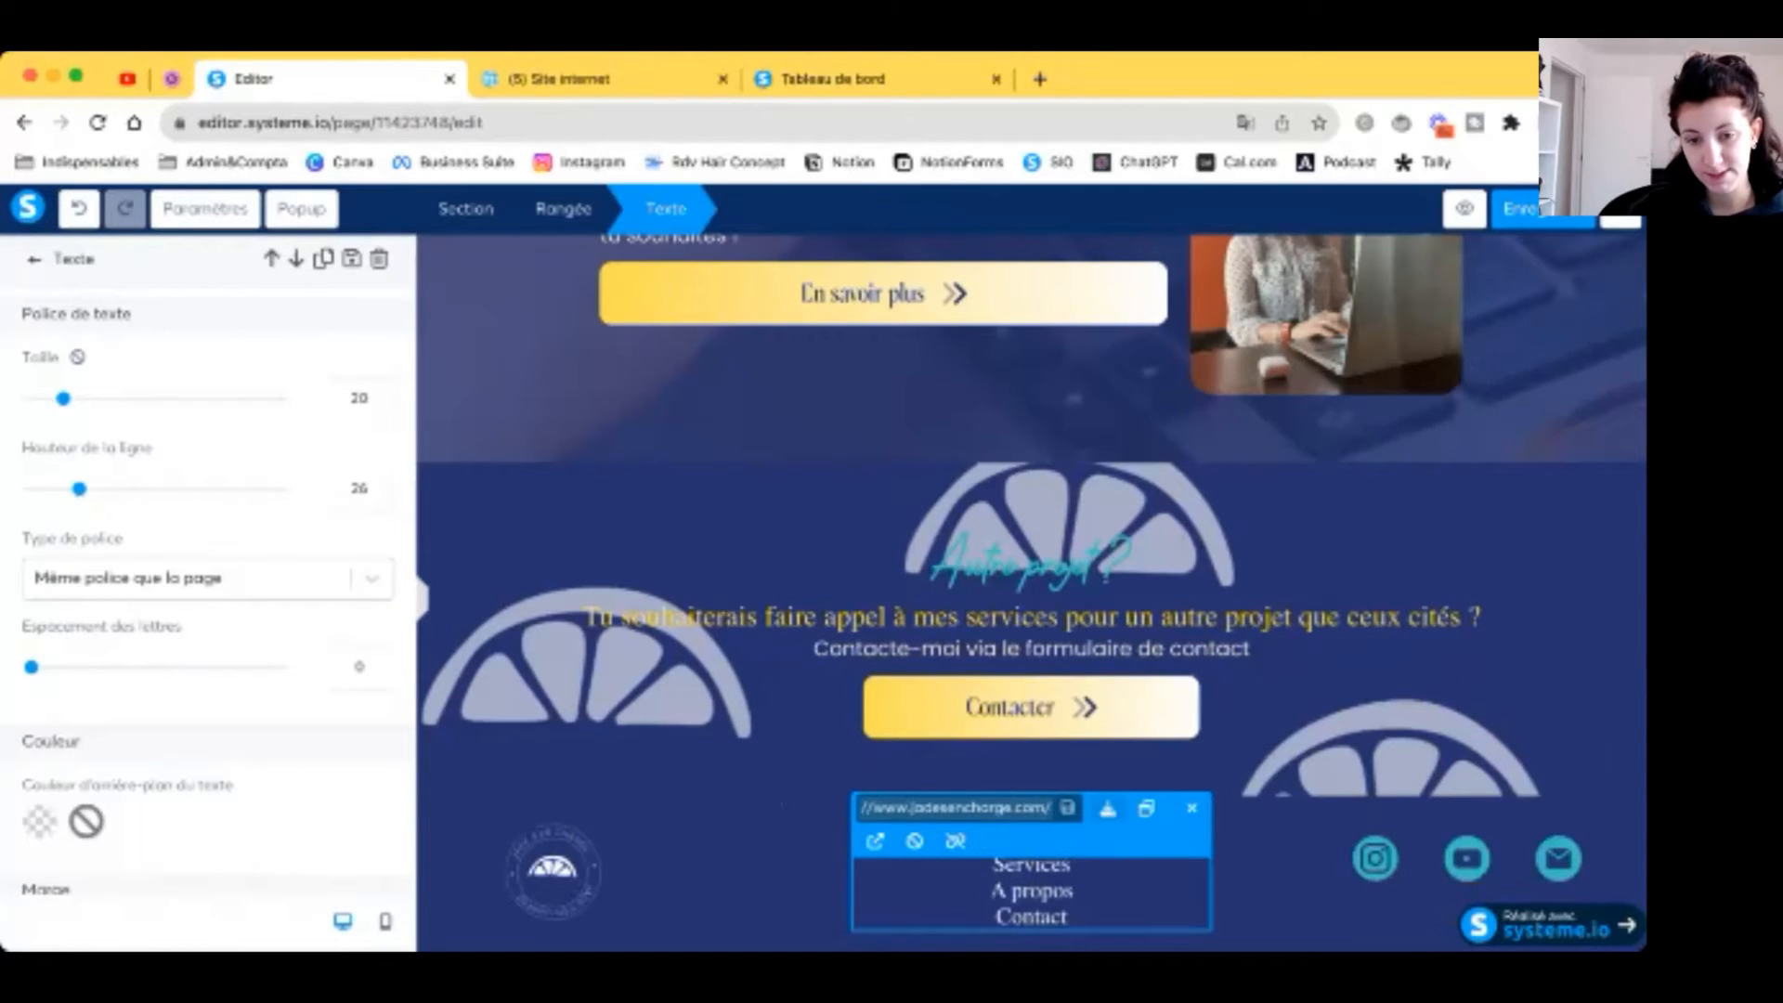
# Step: Link the footer's Services entry to the Services page URL from the funnel dashboard
pyautogui.doubleClick(1024, 865)
pyautogui.click(1038, 811)
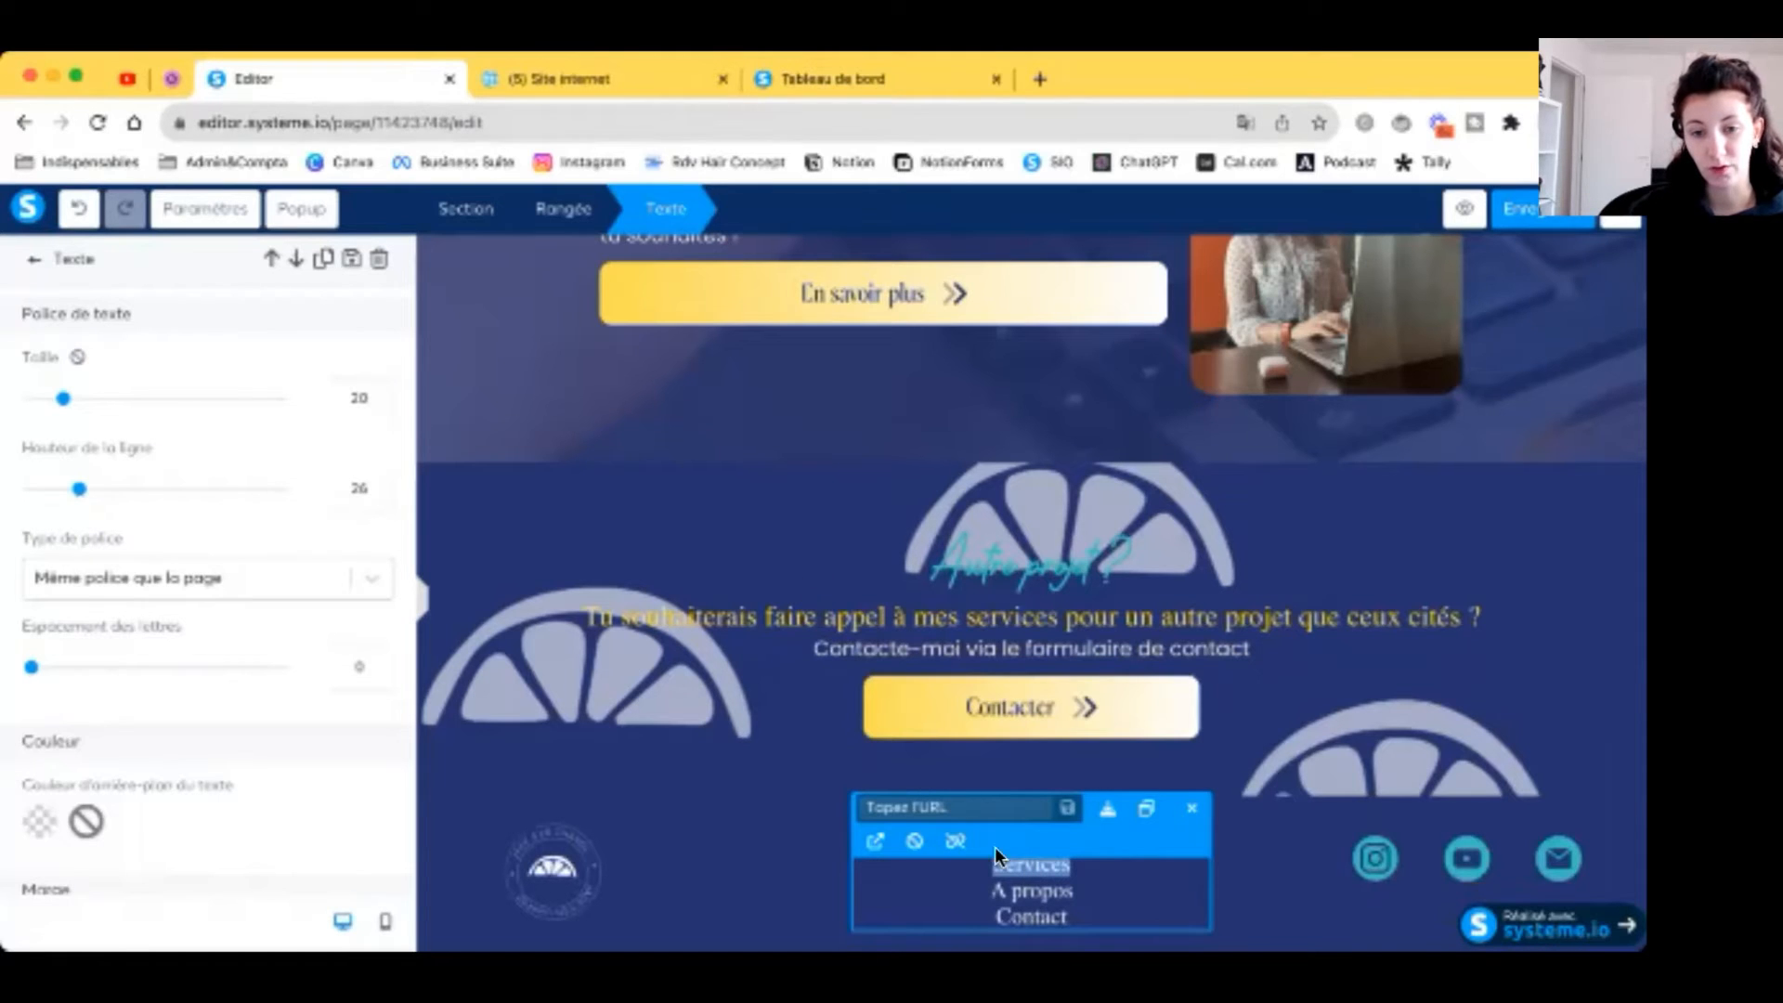
pyautogui.click(830, 78)
pyautogui.click(247, 494)
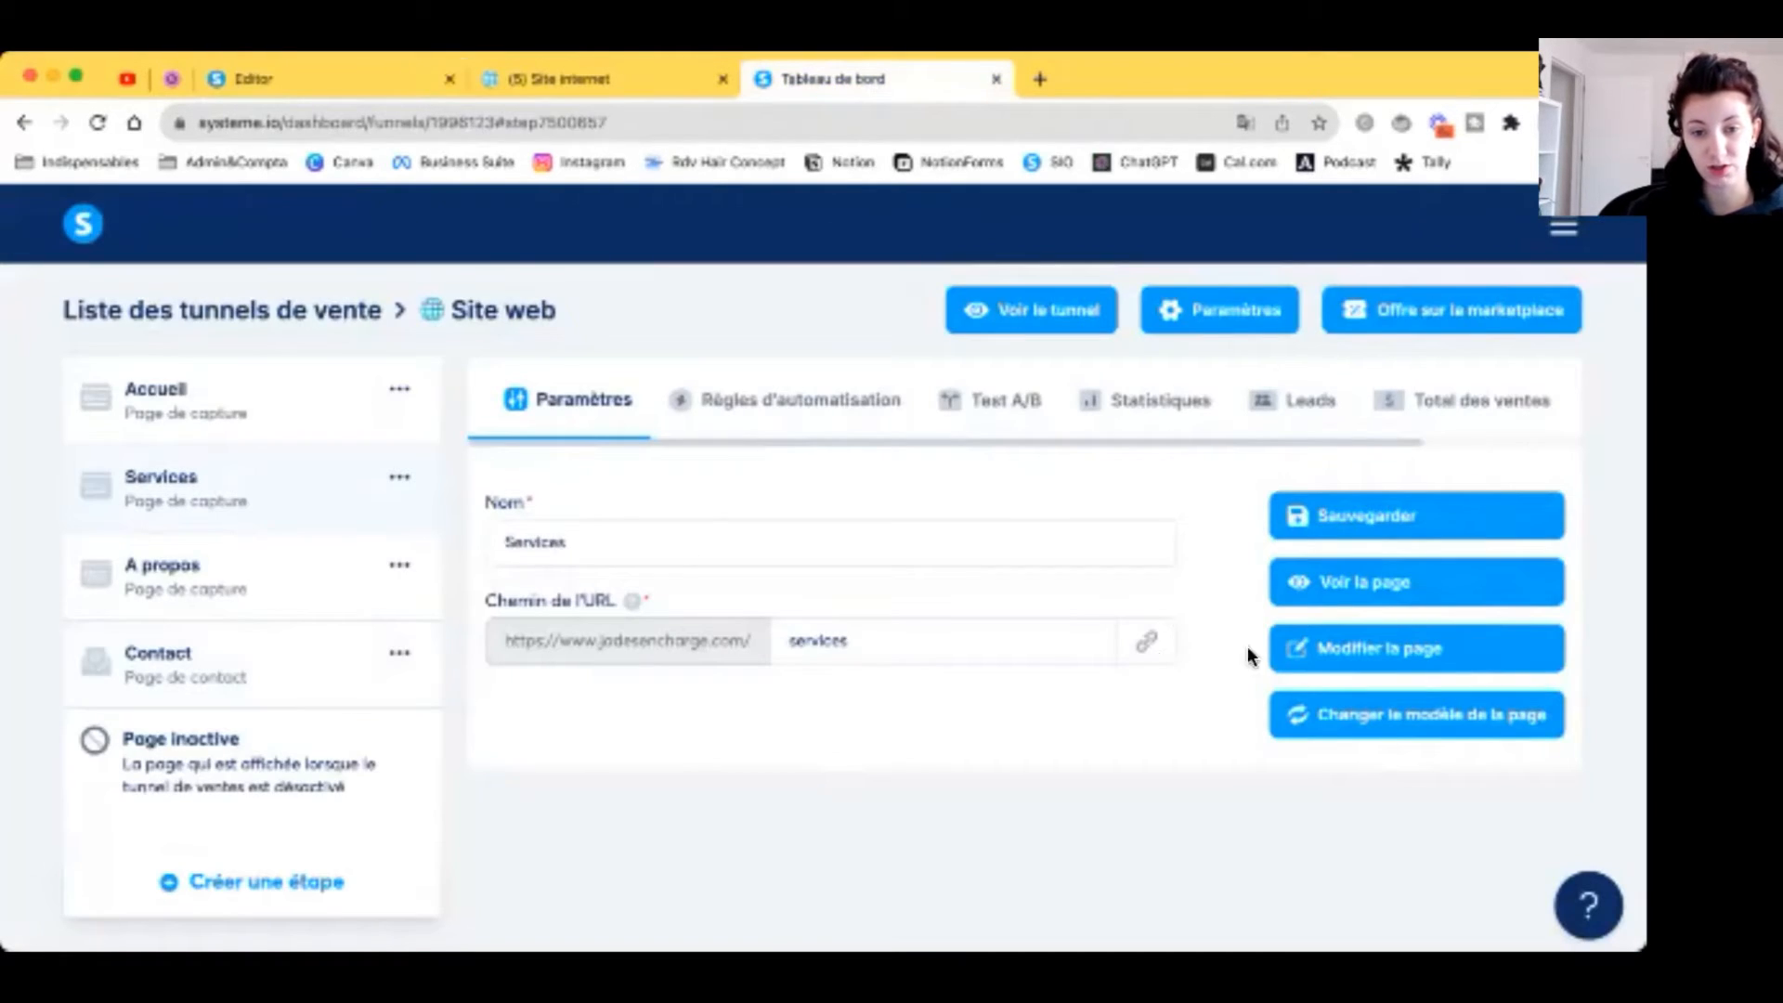
pyautogui.click(1150, 650)
pyautogui.click(316, 79)
pyautogui.click(938, 809)
pyautogui.write('https://www.jadesencharge.com/services')
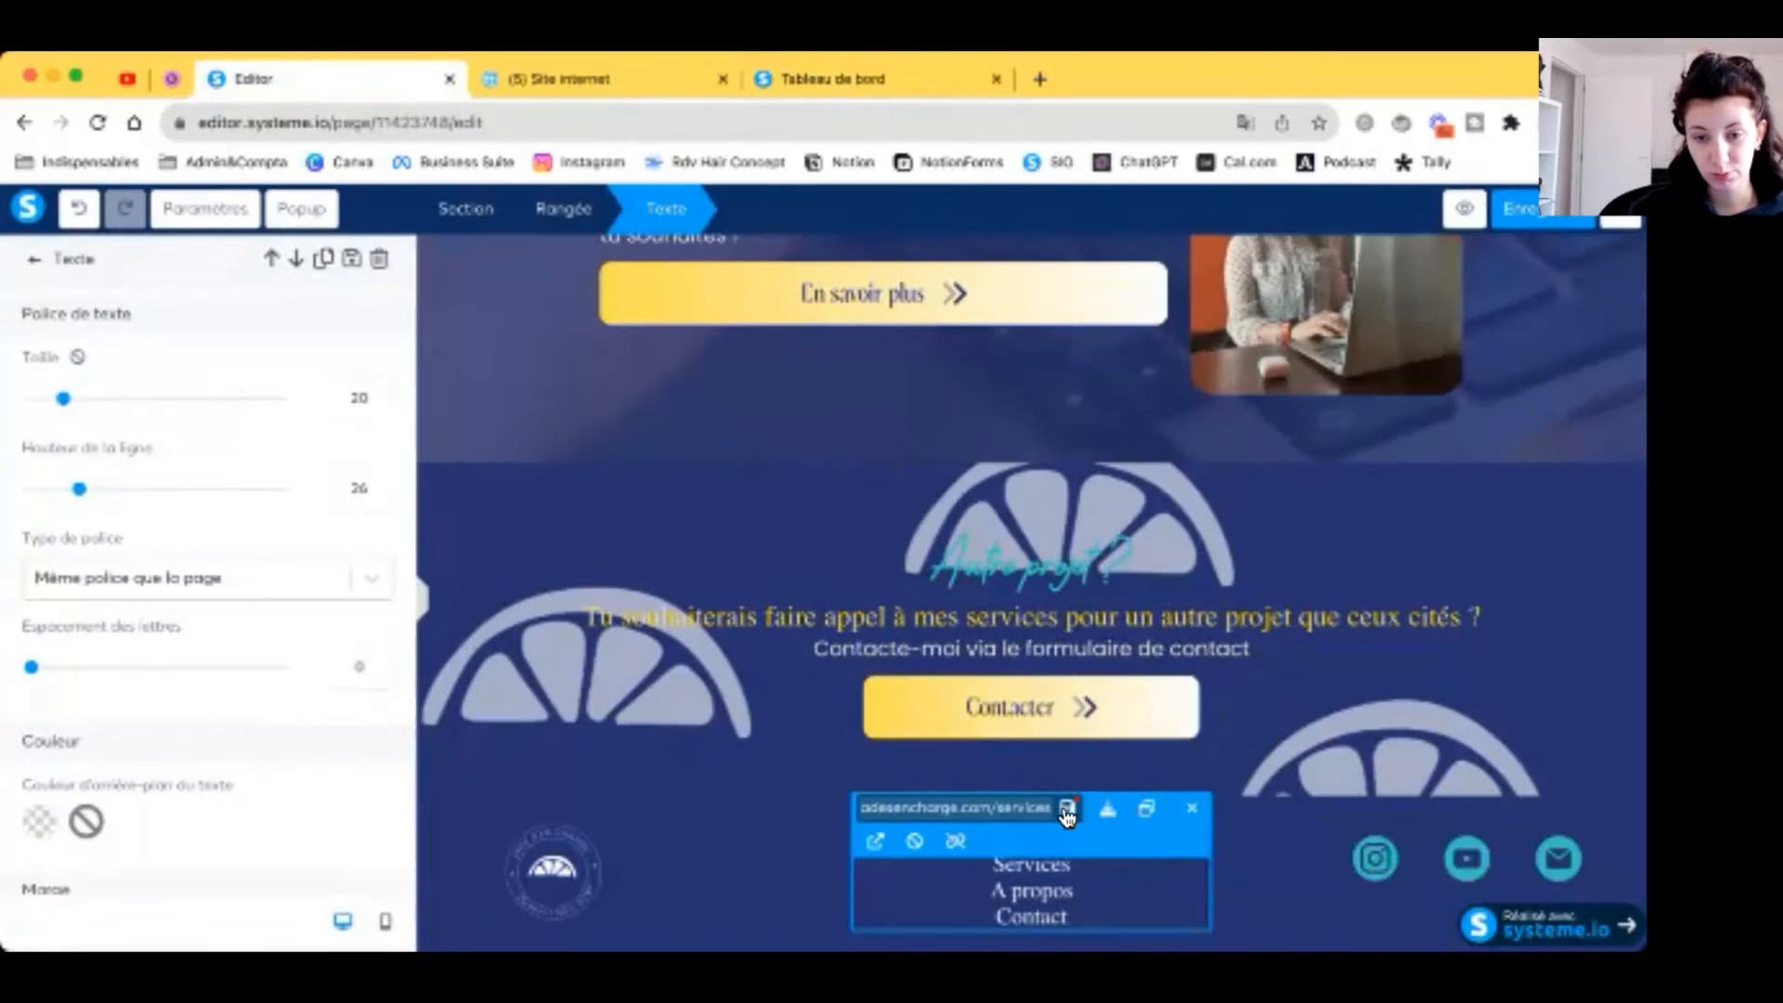
pyautogui.click(1068, 810)
# Step: Link the footer's A propos entry to the A propos page URL
pyautogui.tripleClick(1033, 890)
pyautogui.click(799, 80)
pyautogui.click(162, 566)
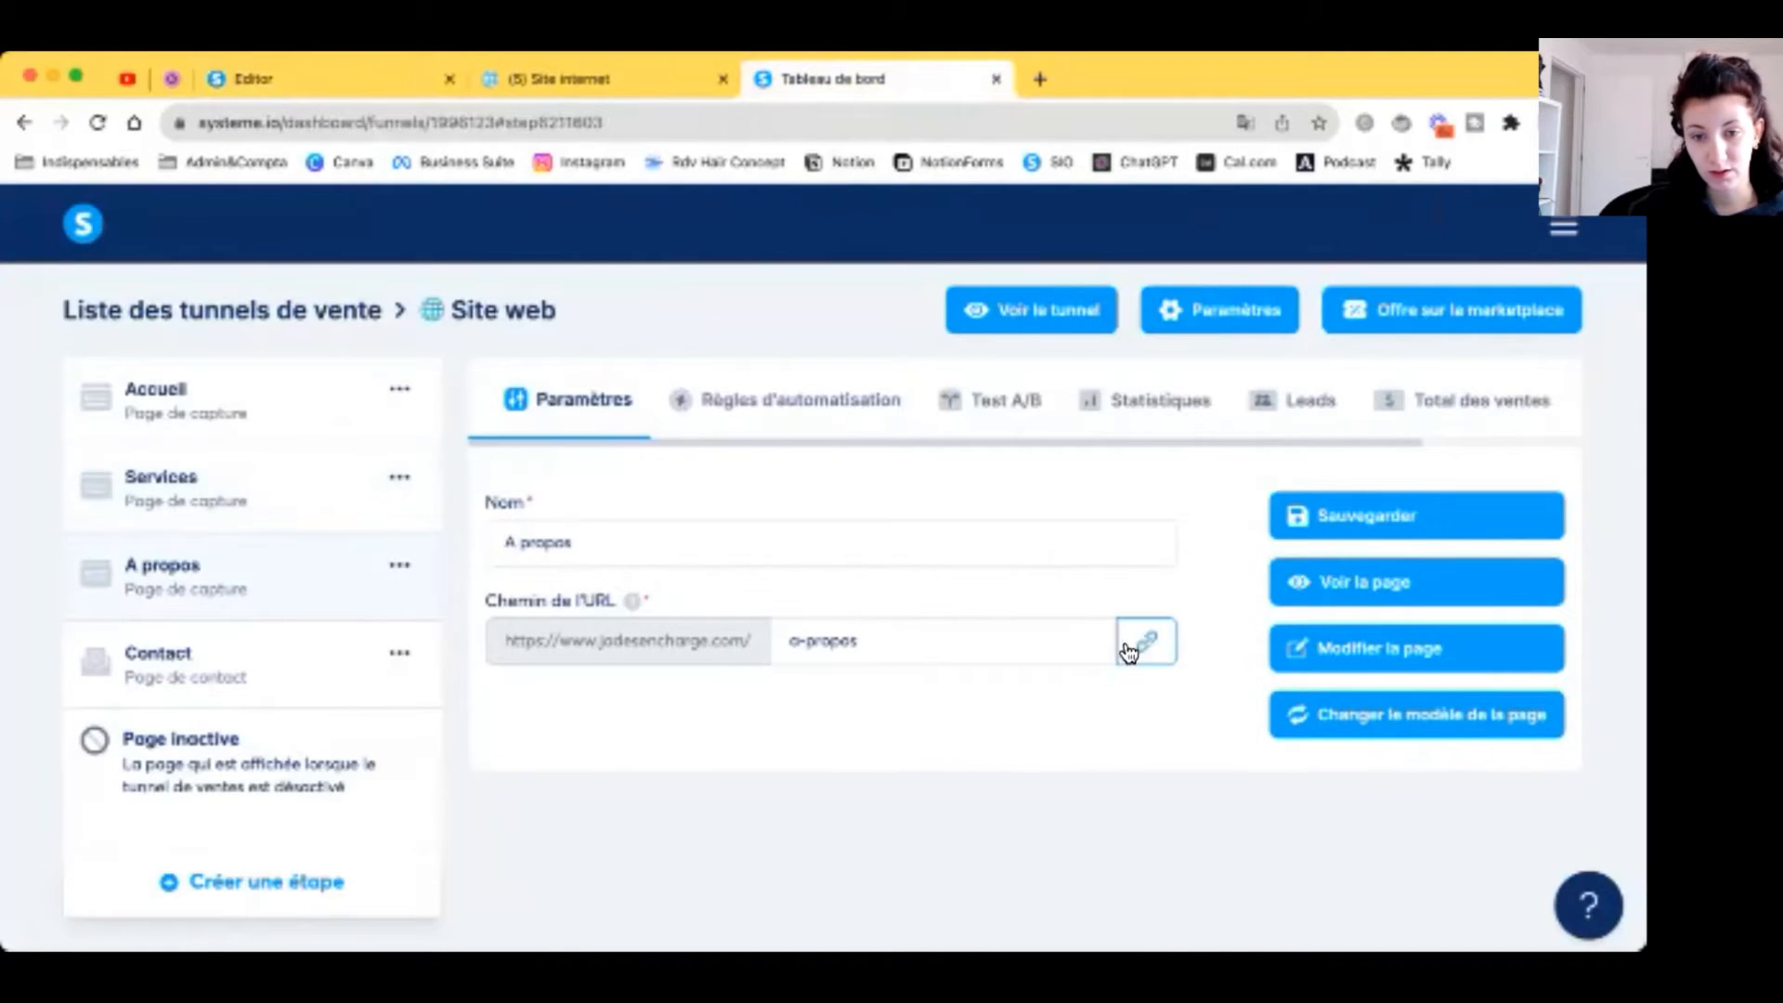
pyautogui.click(1147, 641)
pyautogui.click(372, 79)
pyautogui.click(938, 809)
pyautogui.write('https://www.jadesencharge.com/a-propos')
pyautogui.click(1070, 808)
# Step: Link the footer's Contact entry to the Contact page URL
pyautogui.click(818, 80)
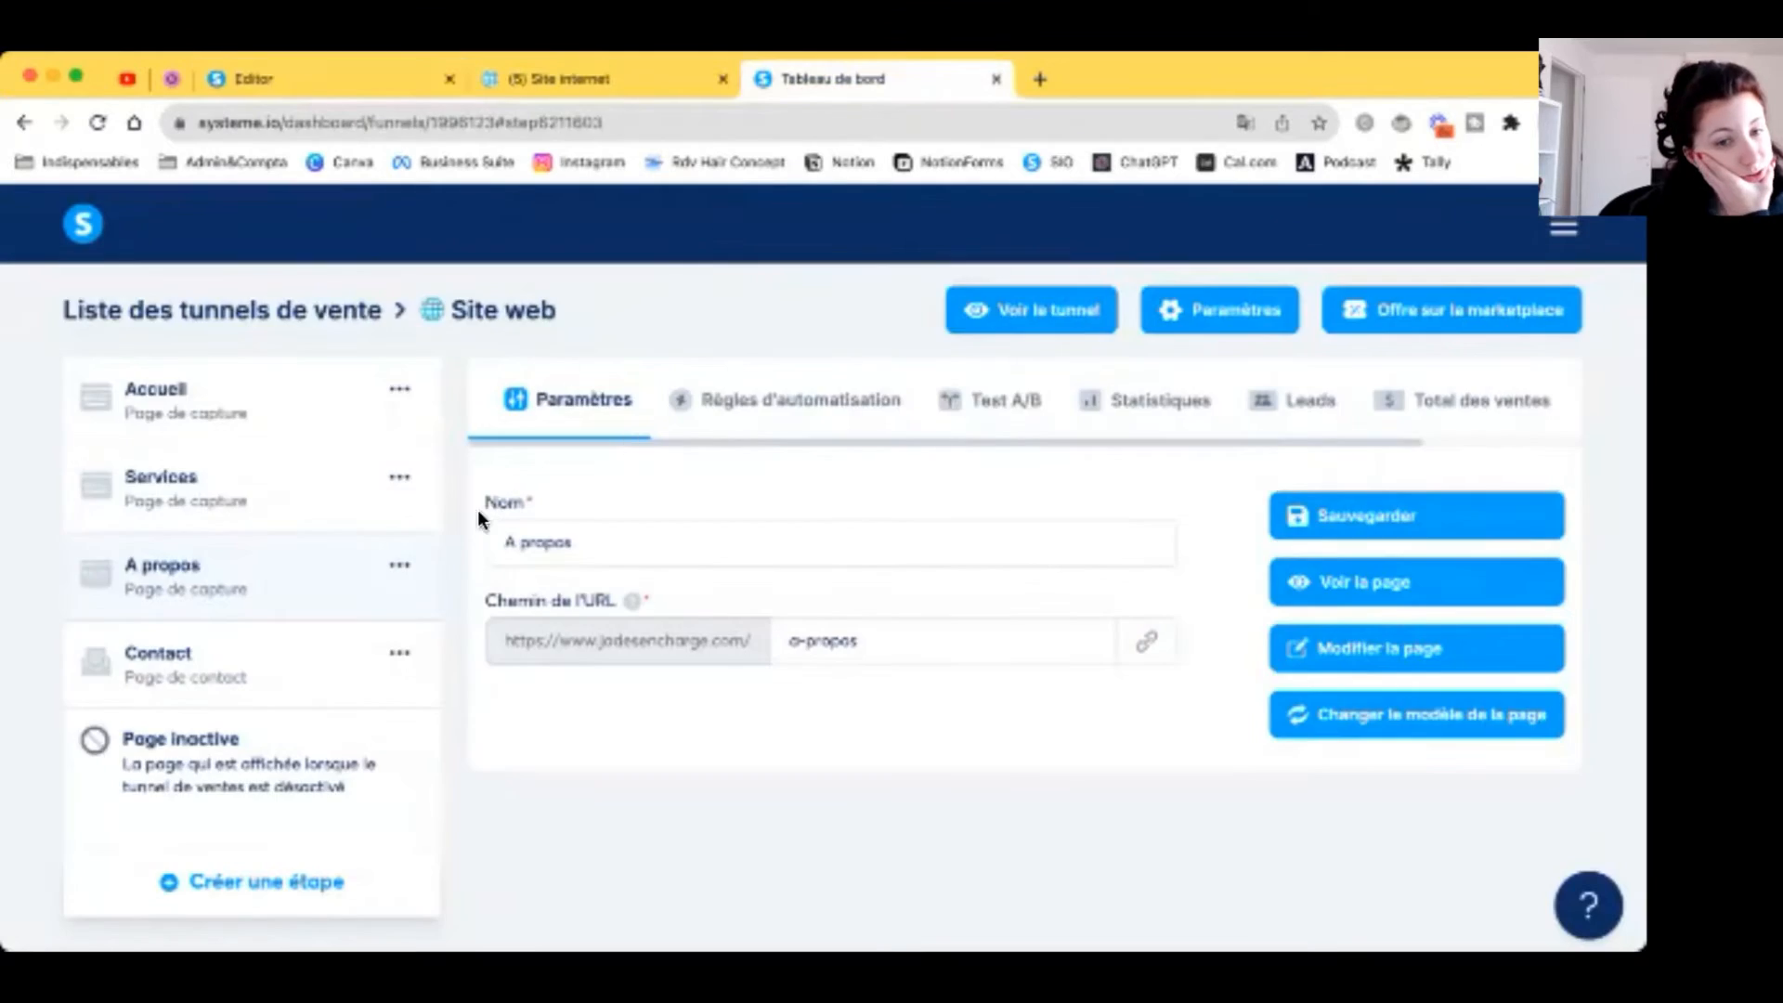
pyautogui.click(277, 689)
pyautogui.click(1147, 650)
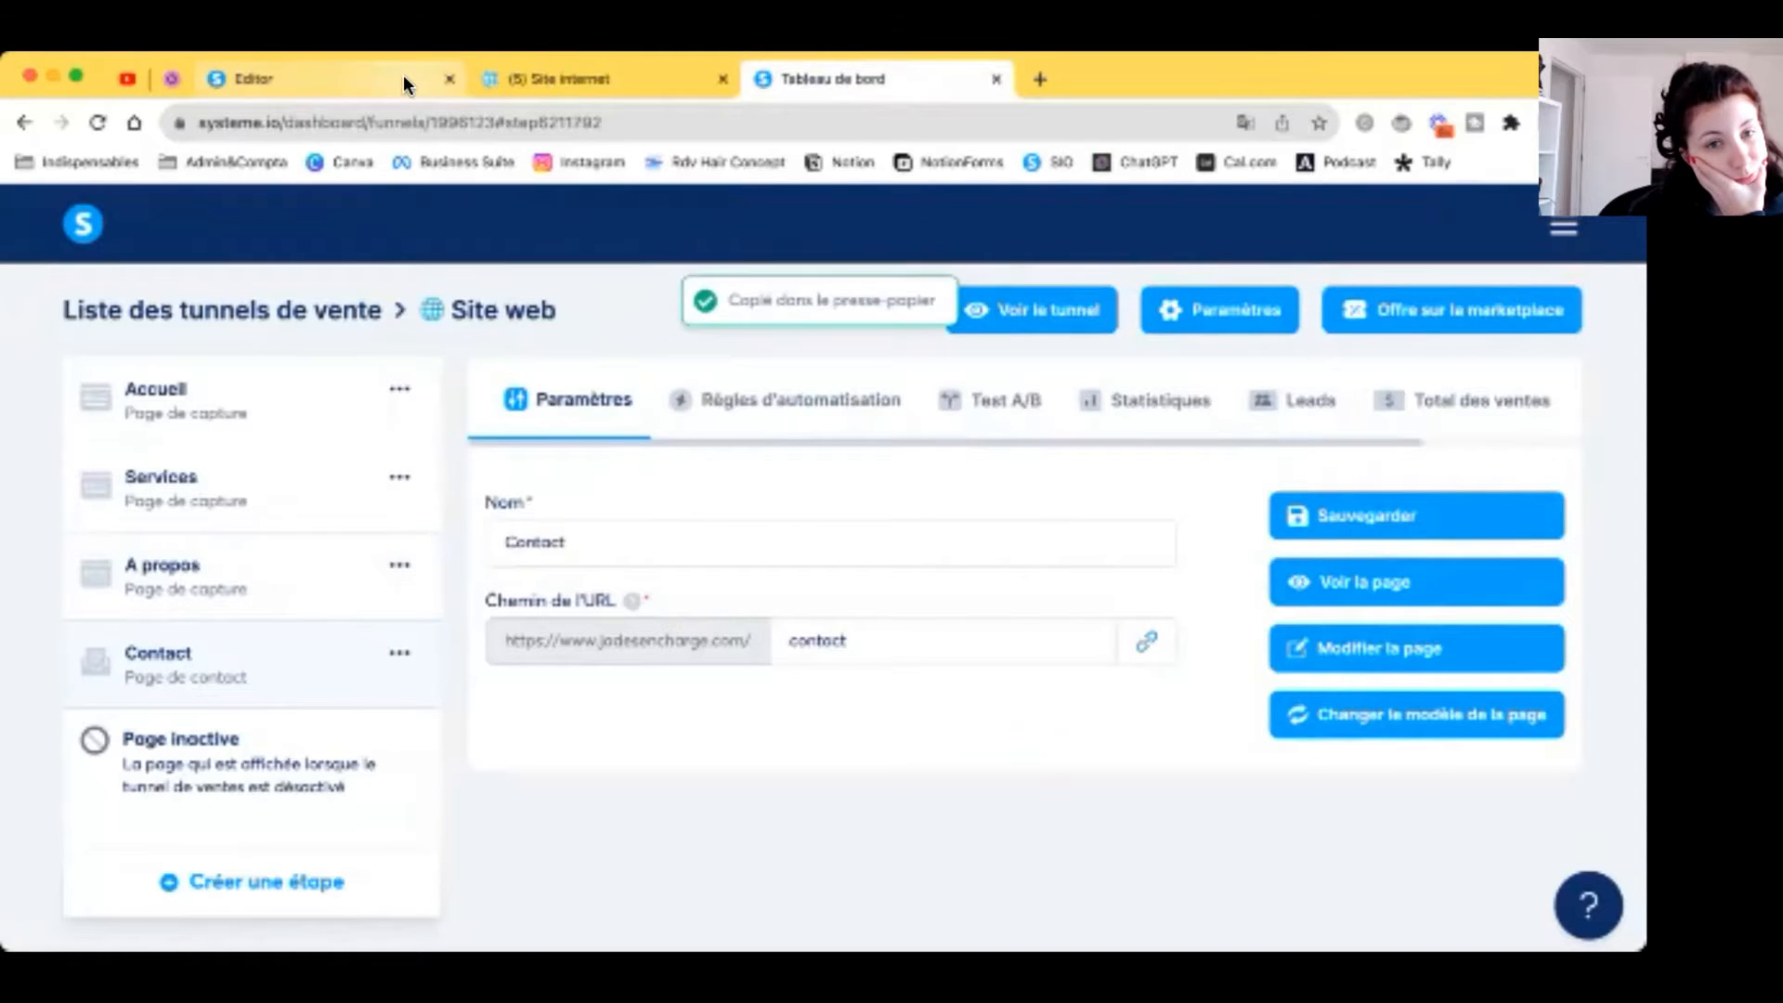
pyautogui.click(402, 80)
pyautogui.doubleClick(1031, 916)
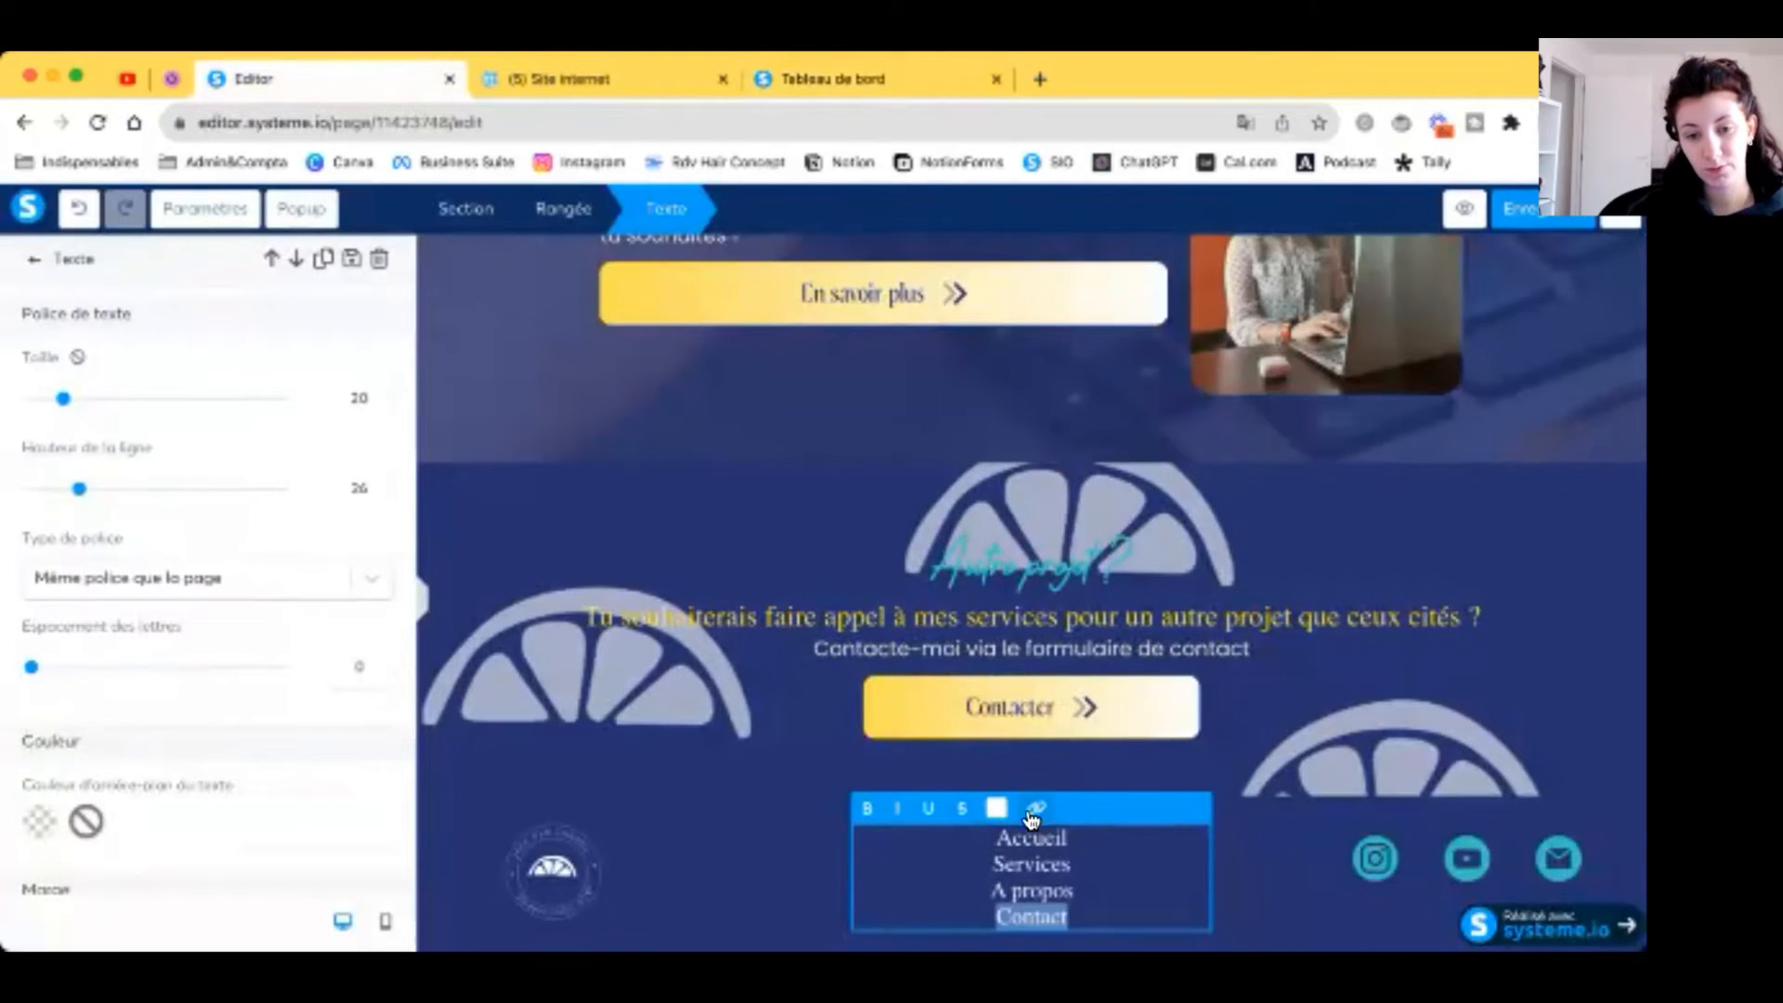
pyautogui.click(1037, 808)
pyautogui.press('super+v')
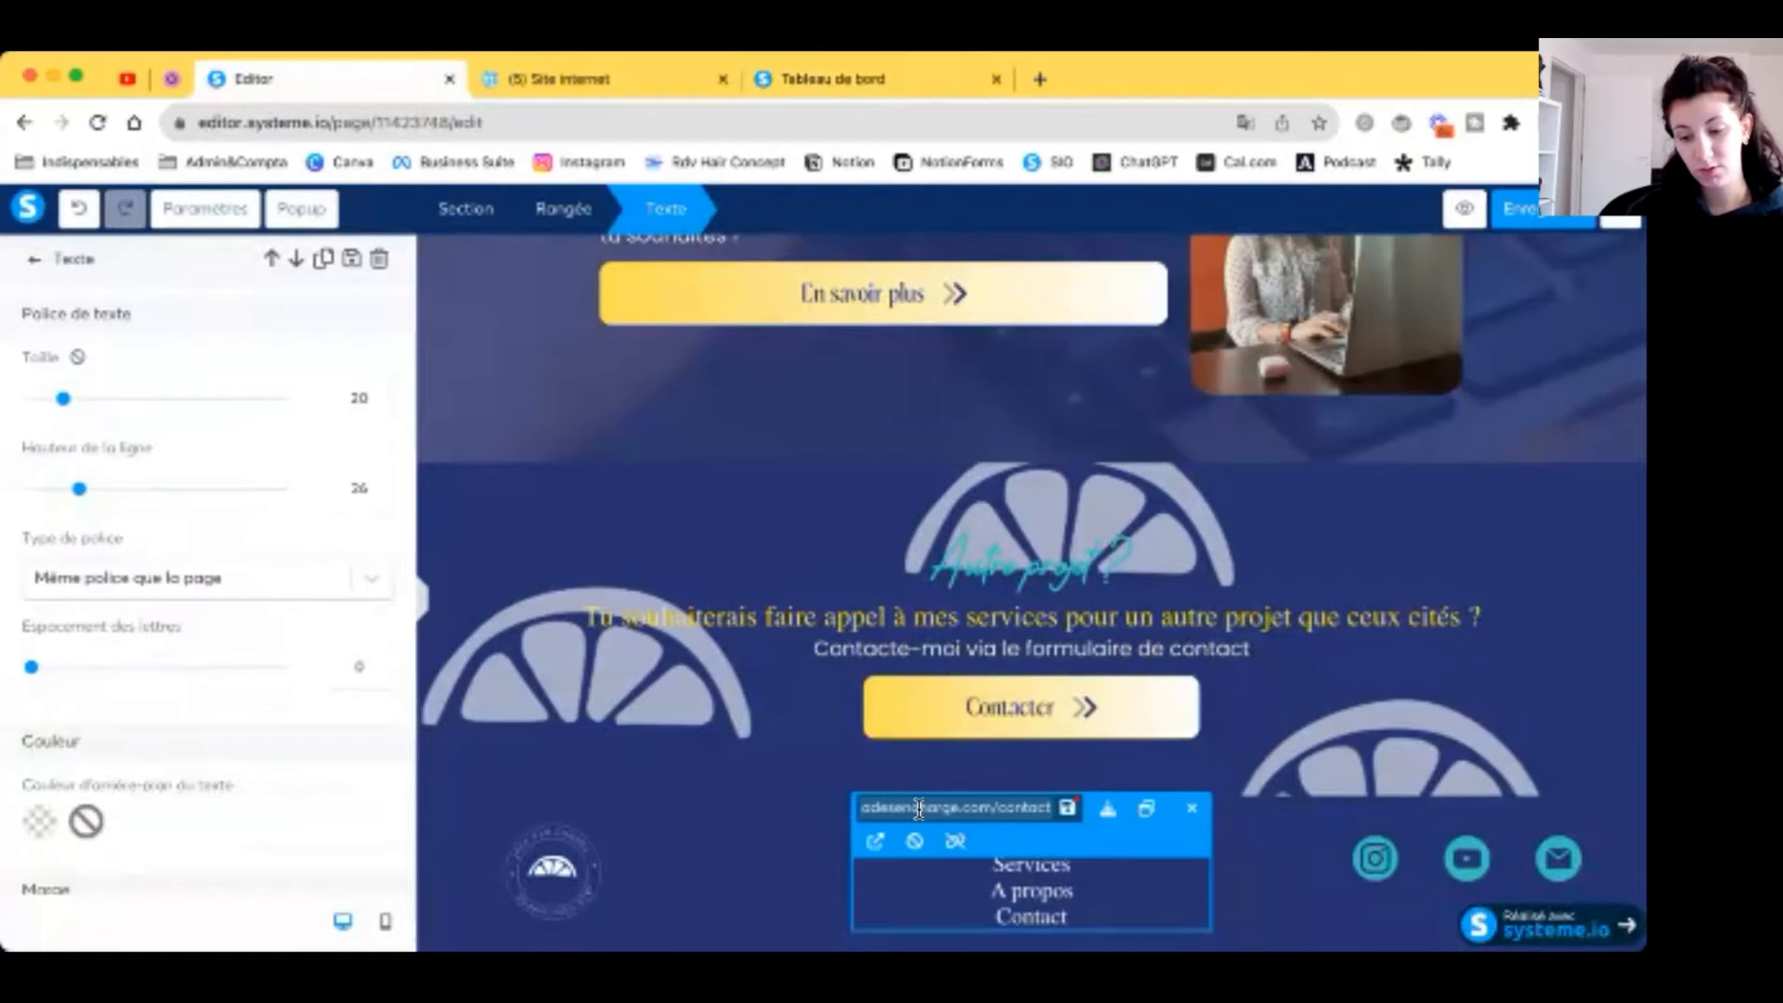
pyautogui.click(1068, 807)
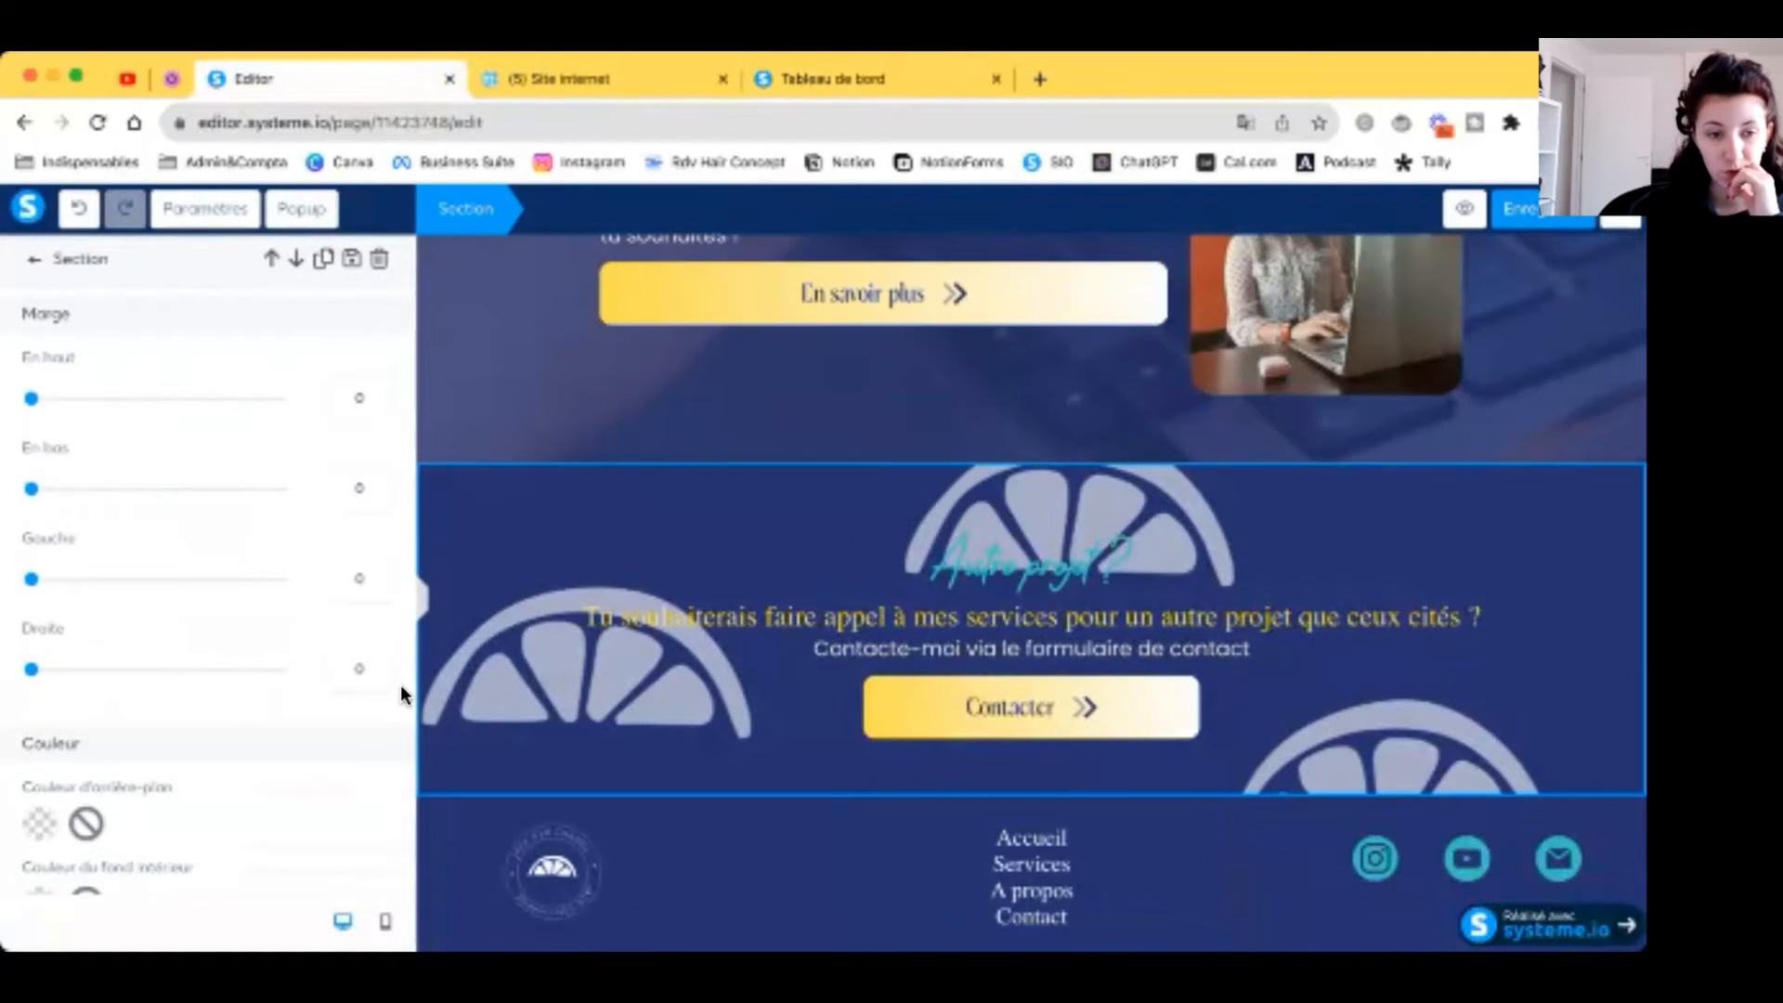
pyautogui.scroll(-5, 399, 684)
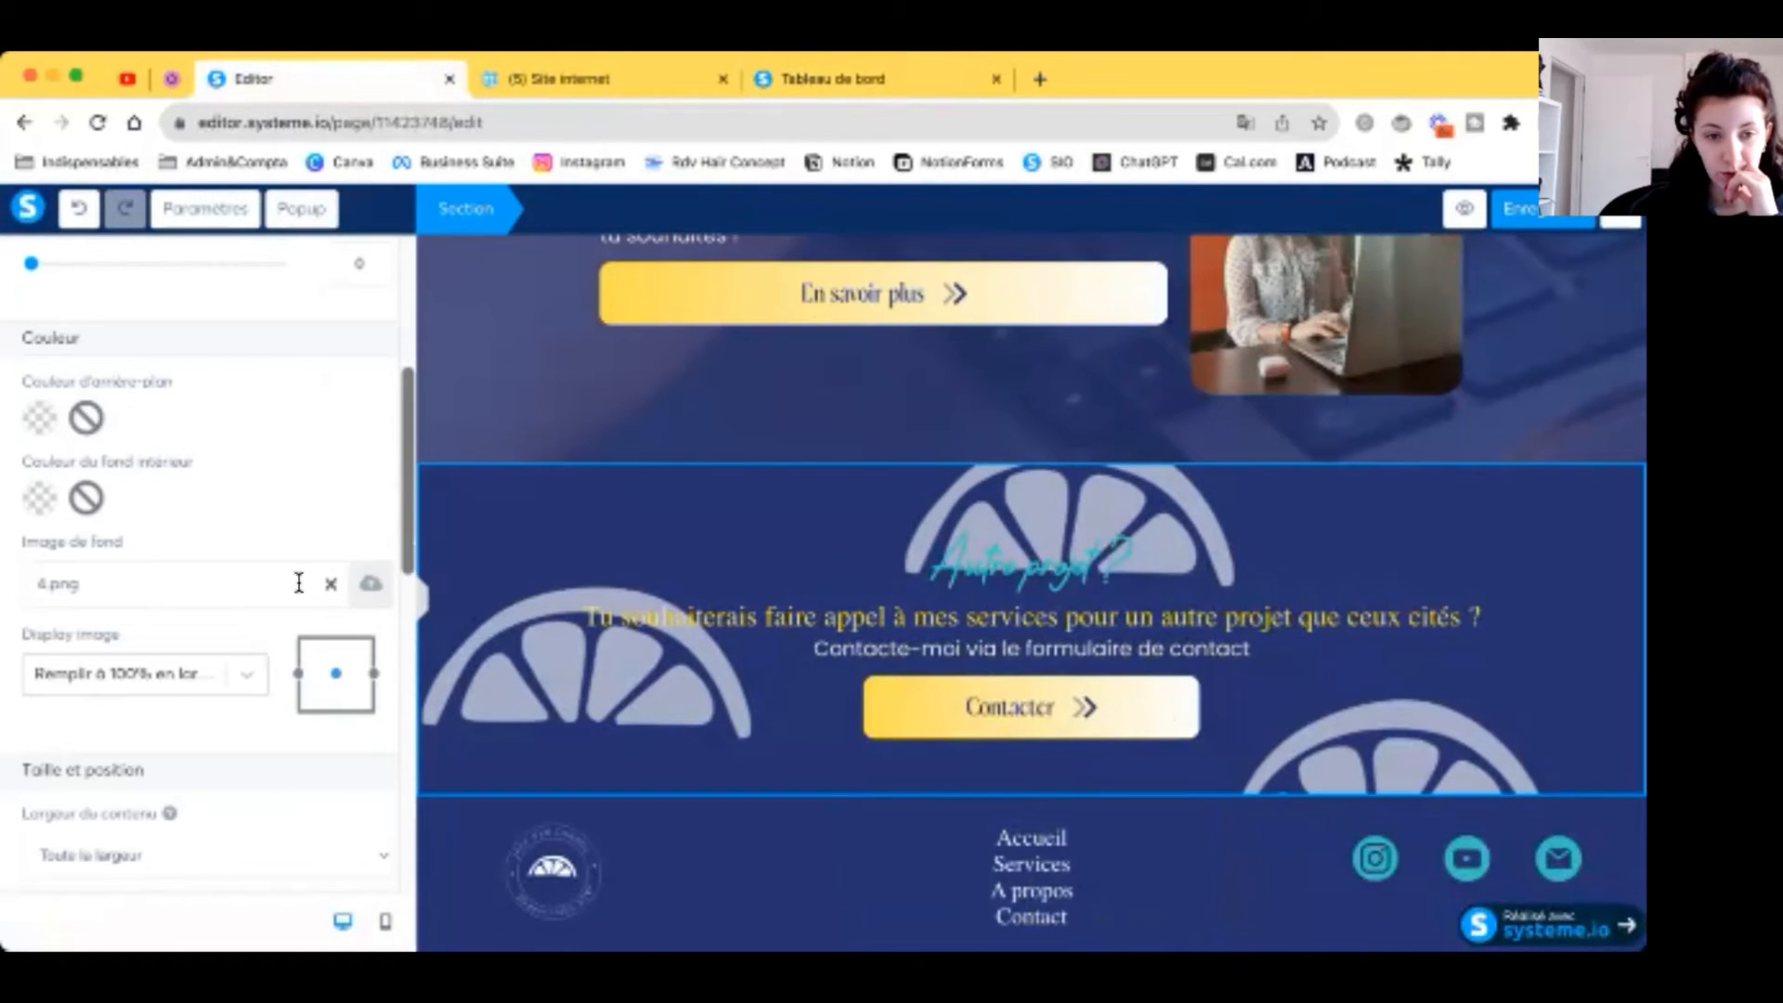
# Step: Remove the lemon background image from the section
pyautogui.click(330, 583)
pyautogui.click(738, 726)
pyautogui.click(782, 852)
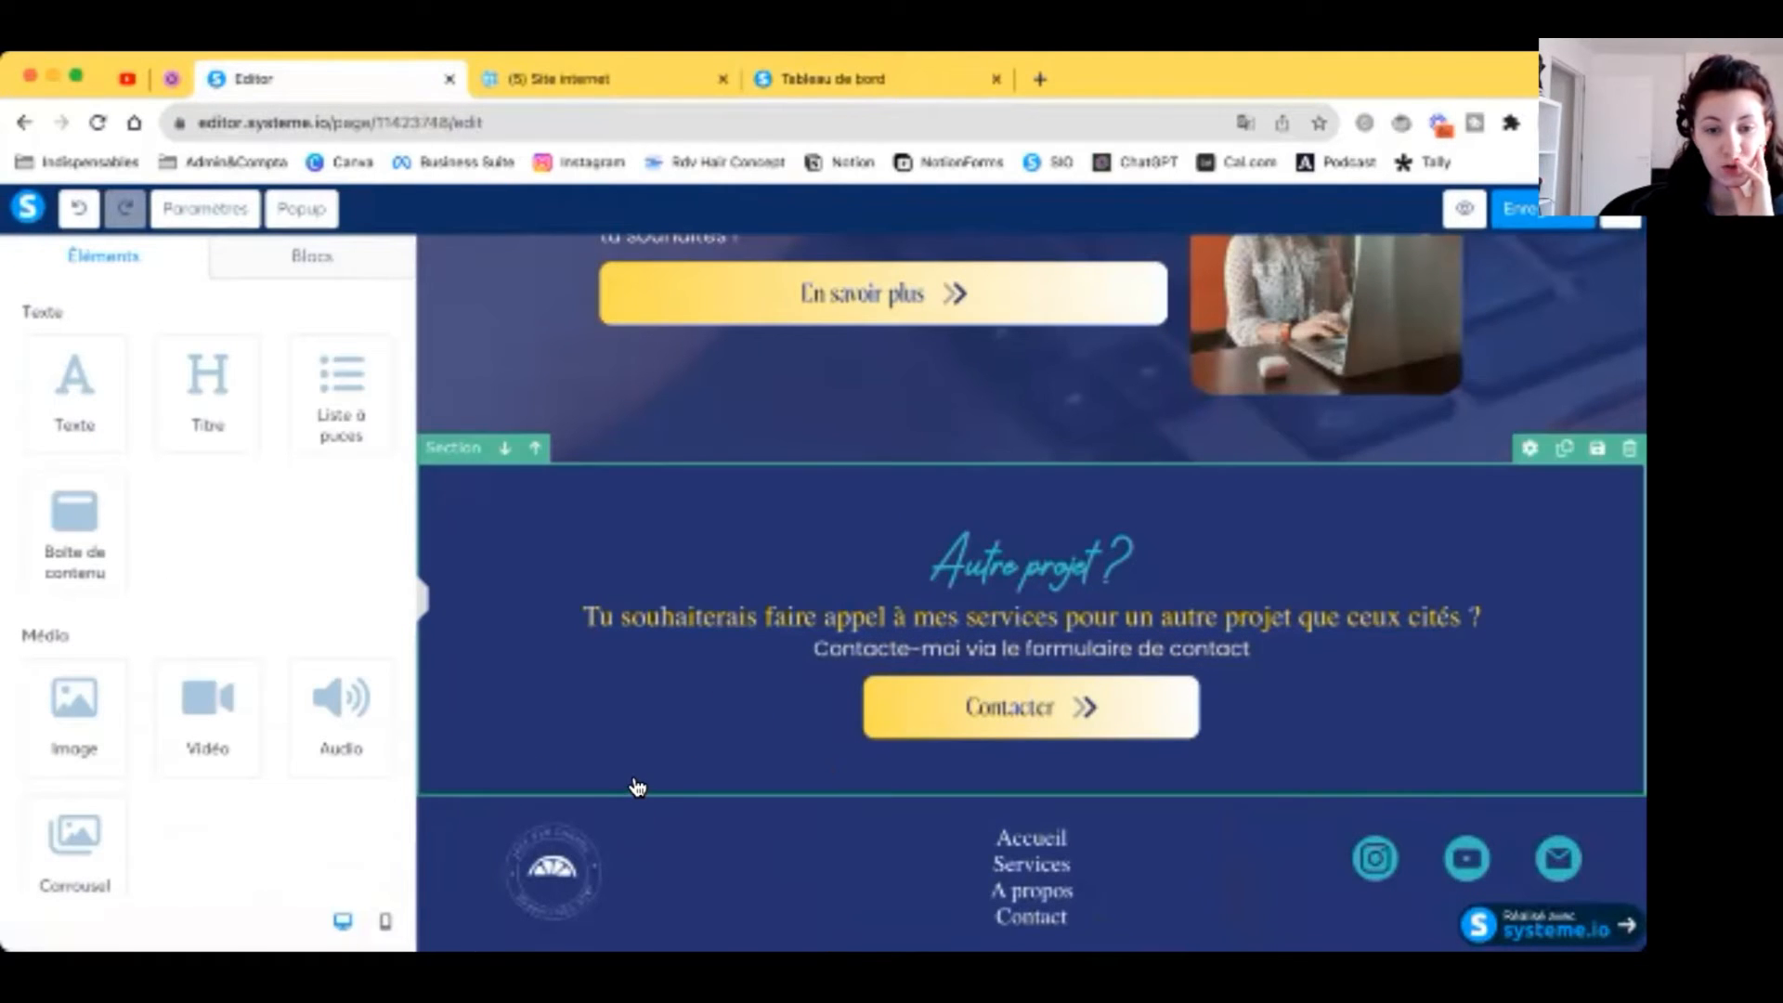
pyautogui.scroll(-2, 637, 787)
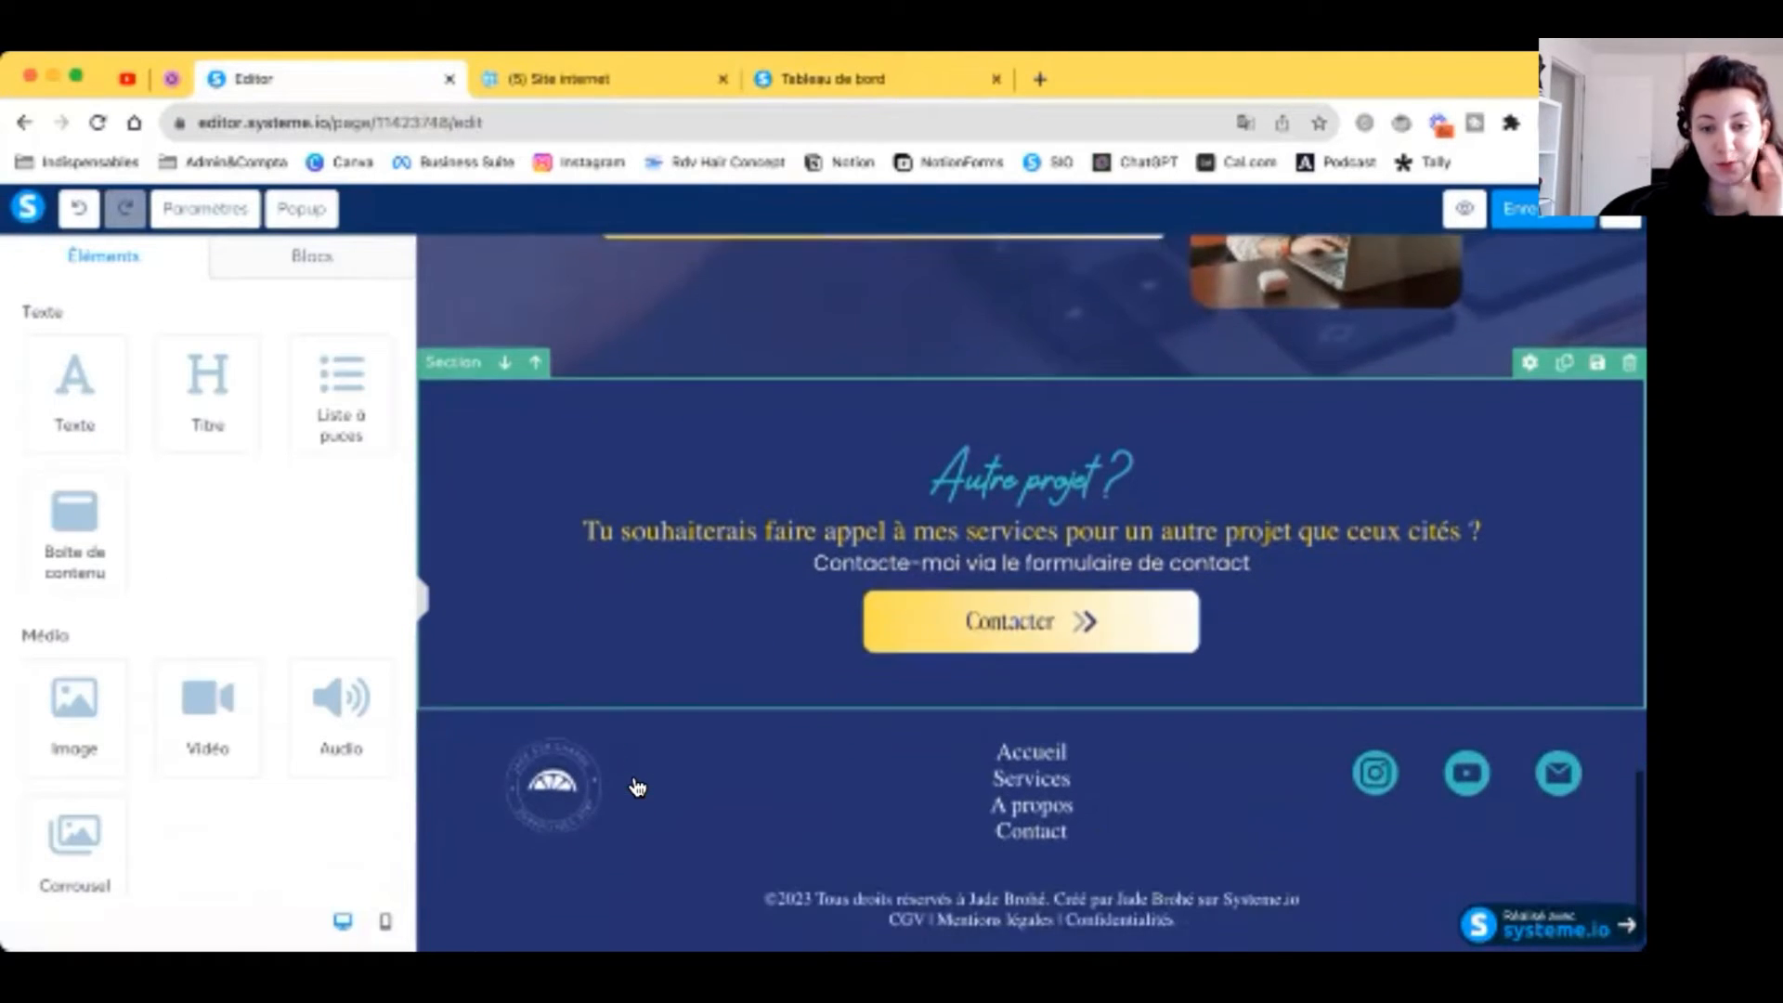
# Step: Check the links on the footer's Instagram and mail icons
pyautogui.click(1355, 787)
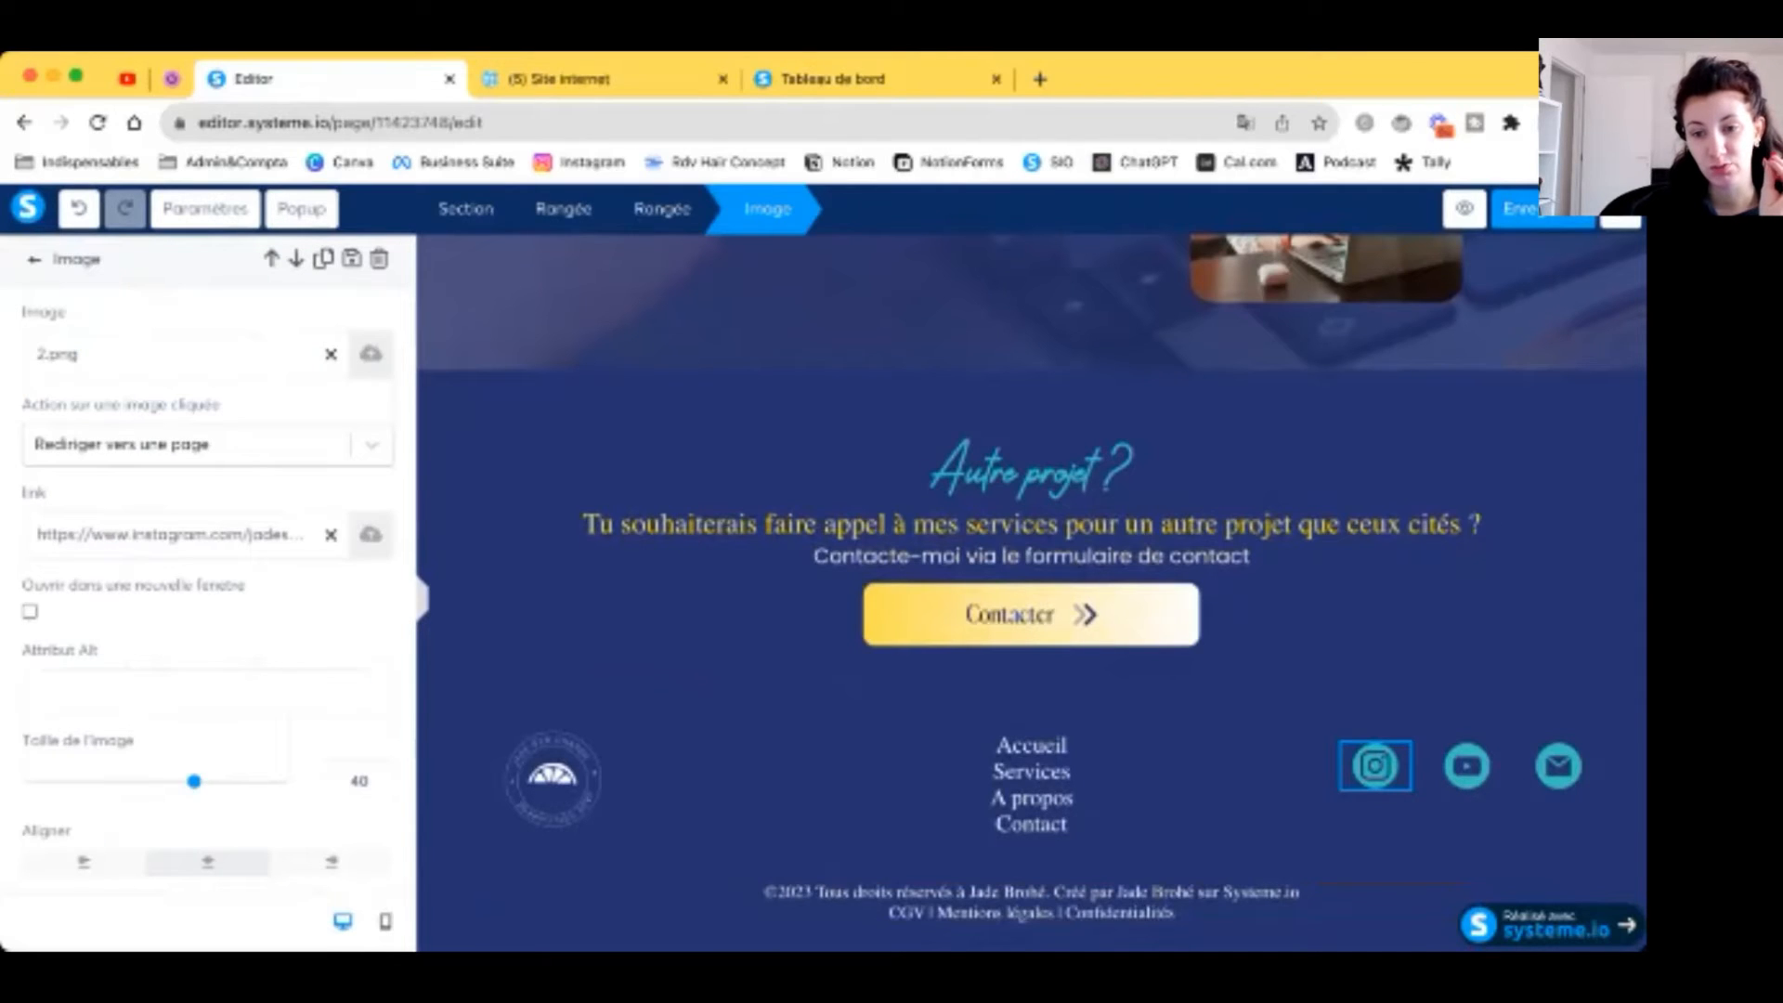
pyautogui.click(1558, 767)
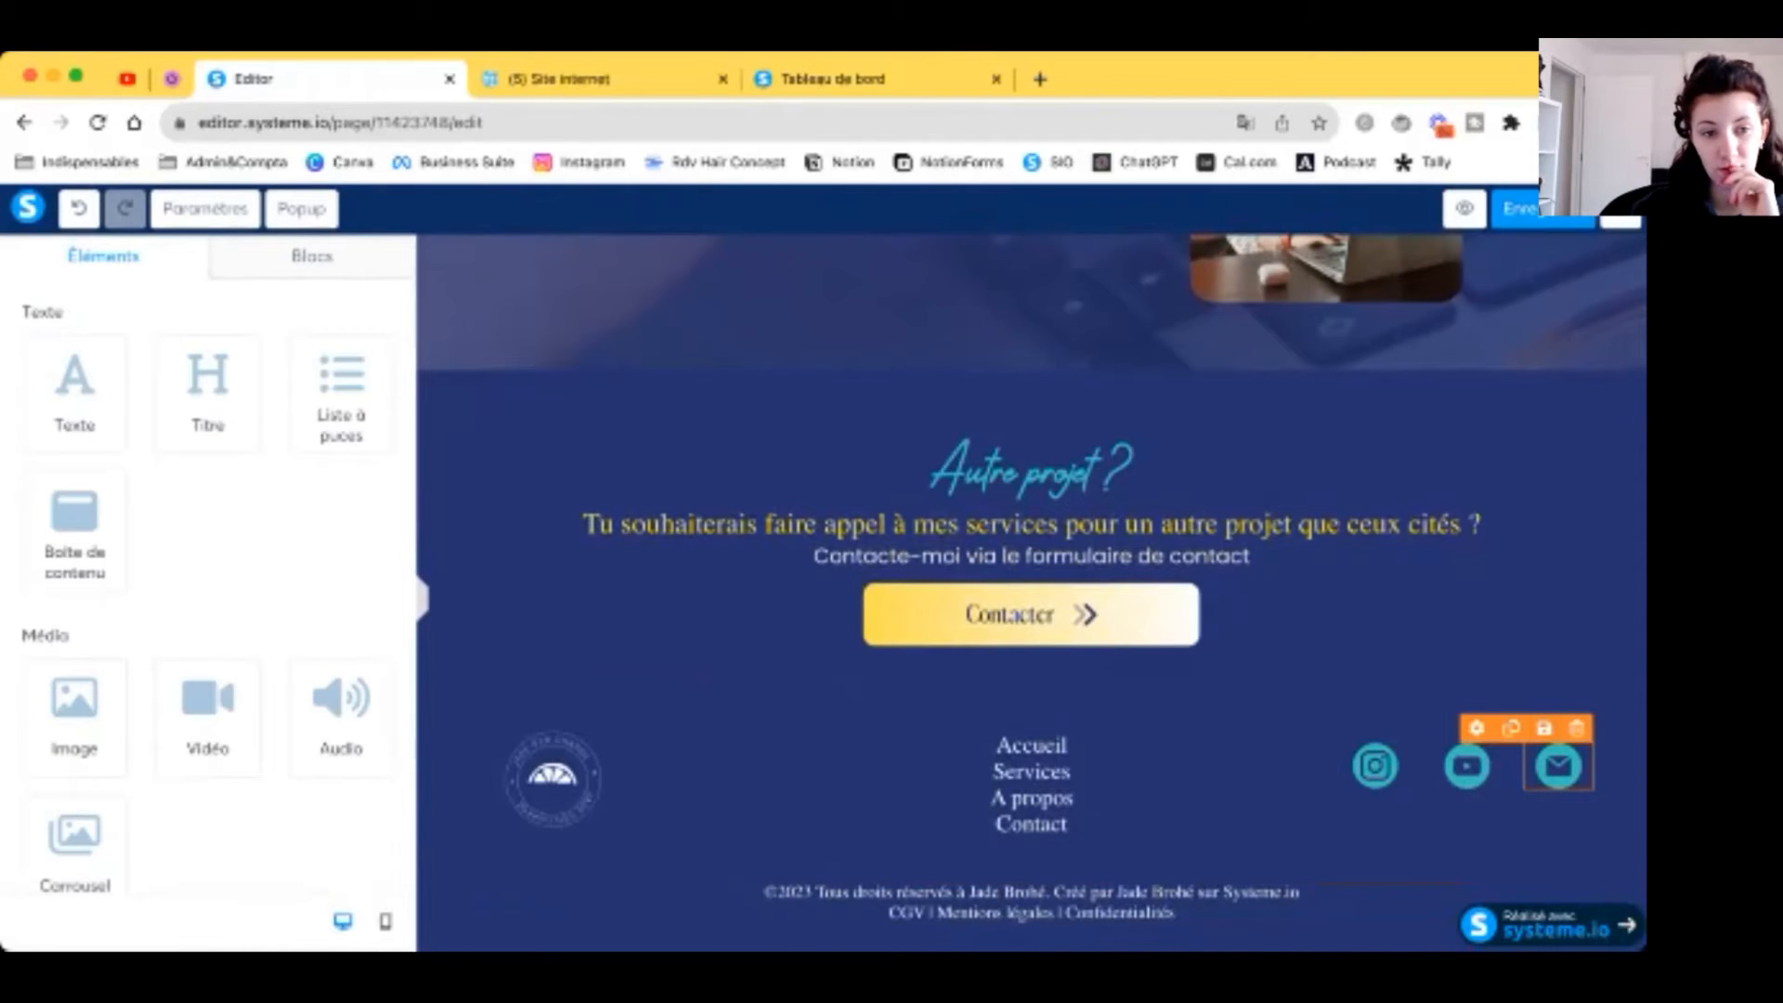
pyautogui.click(1558, 767)
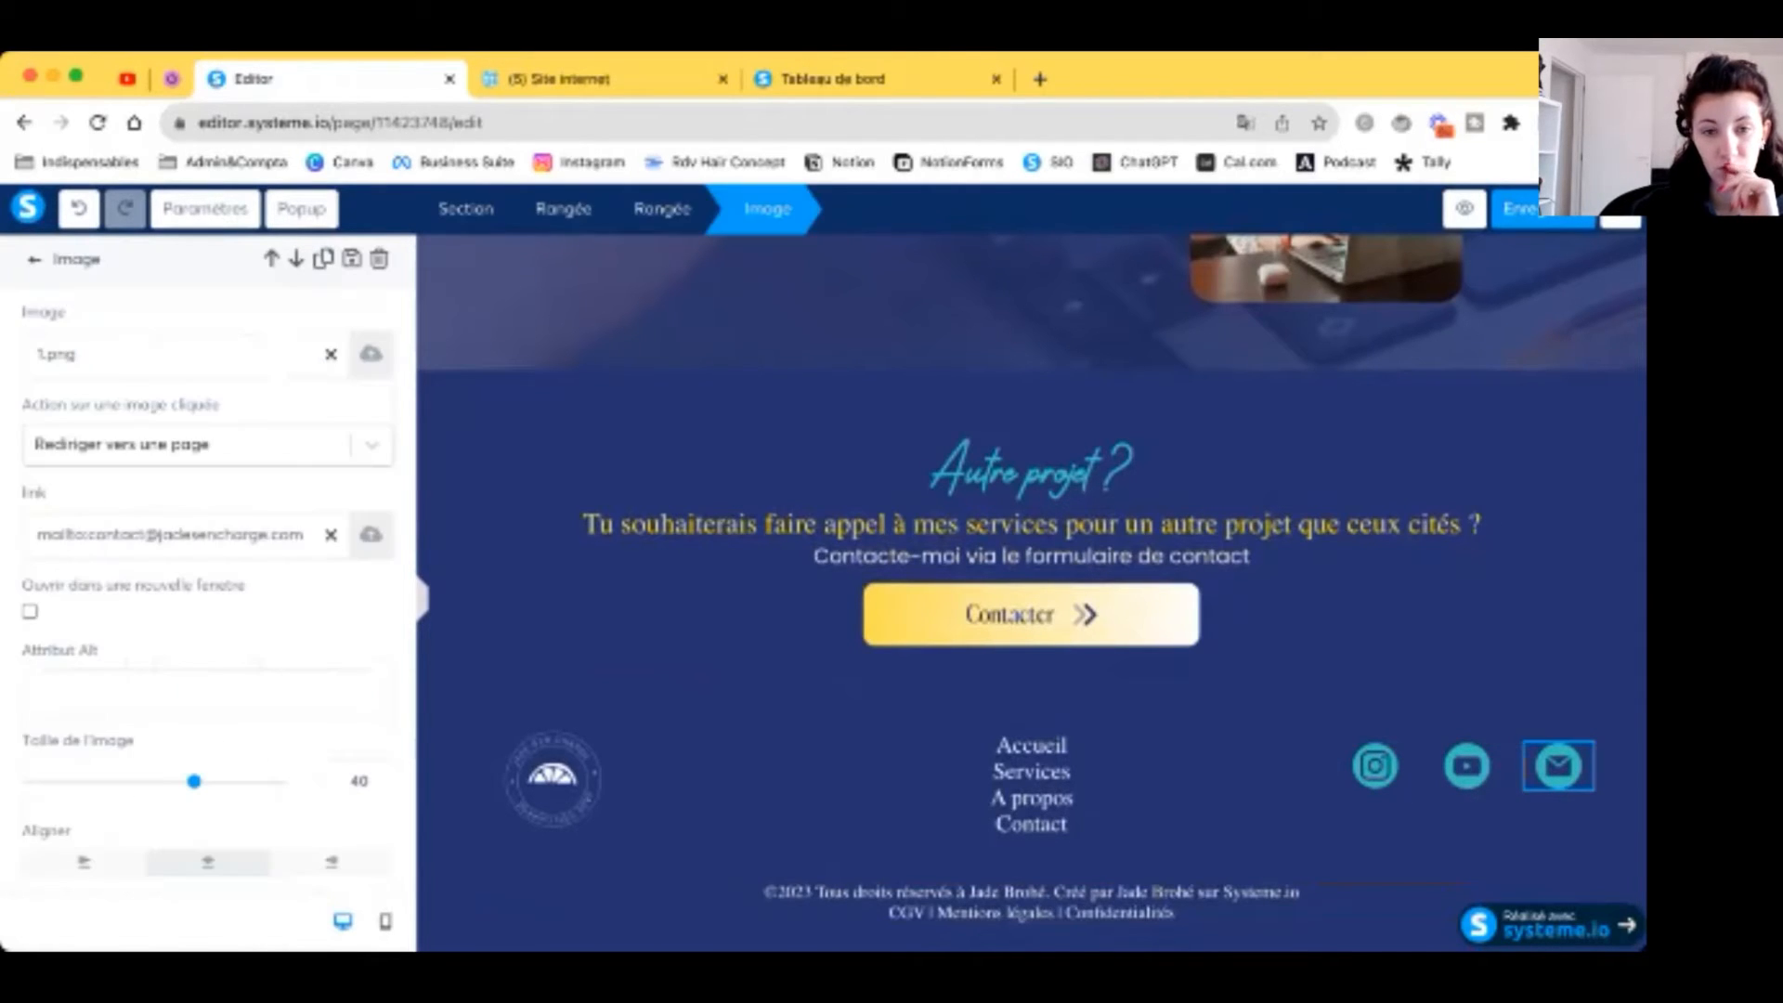
pyautogui.click(1295, 429)
pyautogui.scroll(20, 1295, 429)
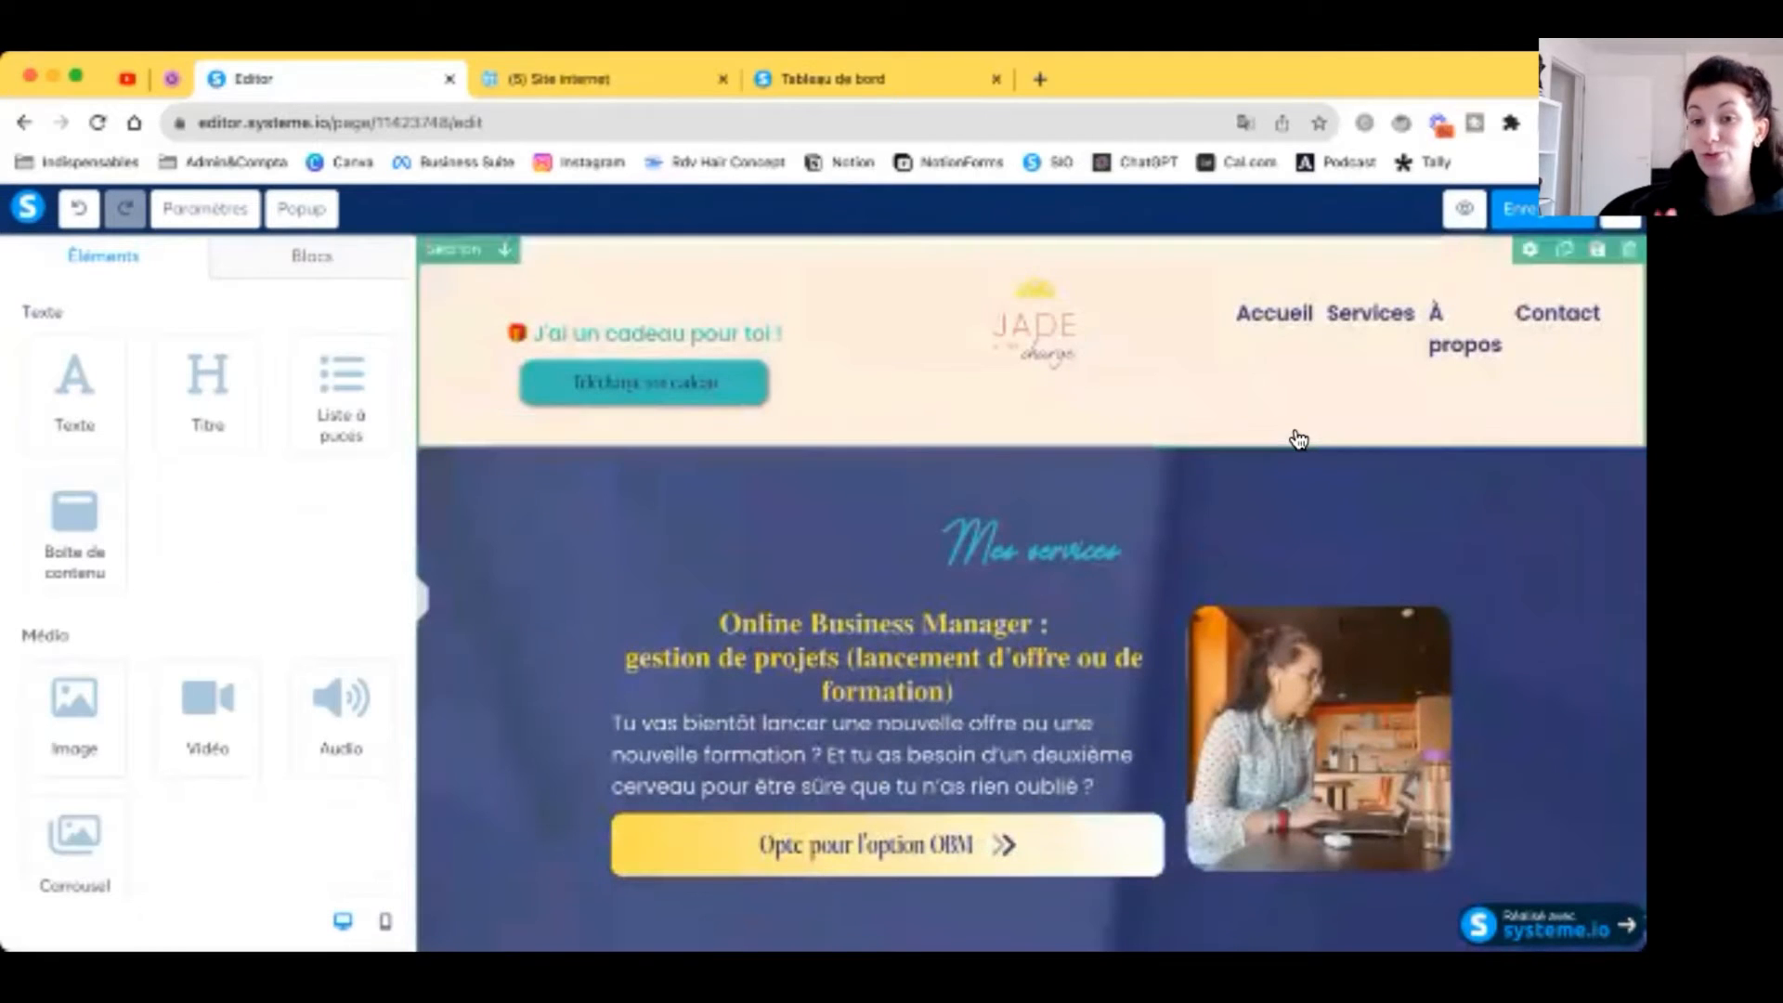
# Step: Link the header menu's Services item to the Services page URL from the funnel
pyautogui.click(423, 597)
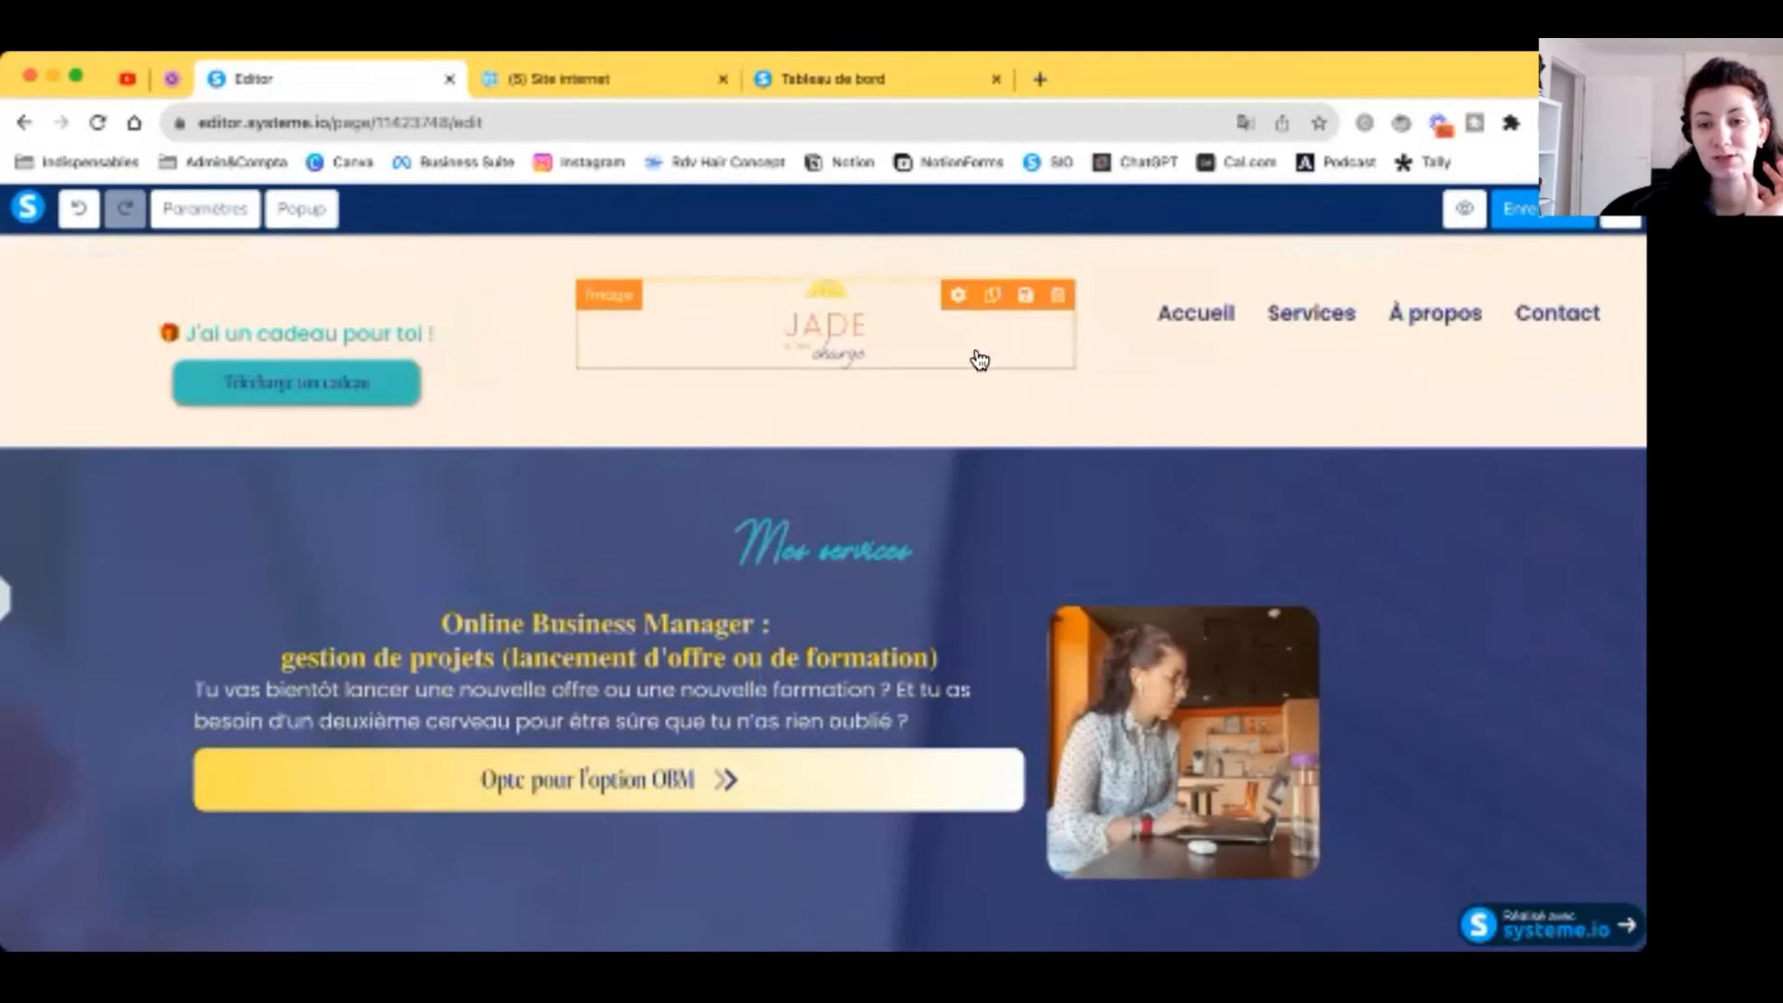
pyautogui.click(1220, 316)
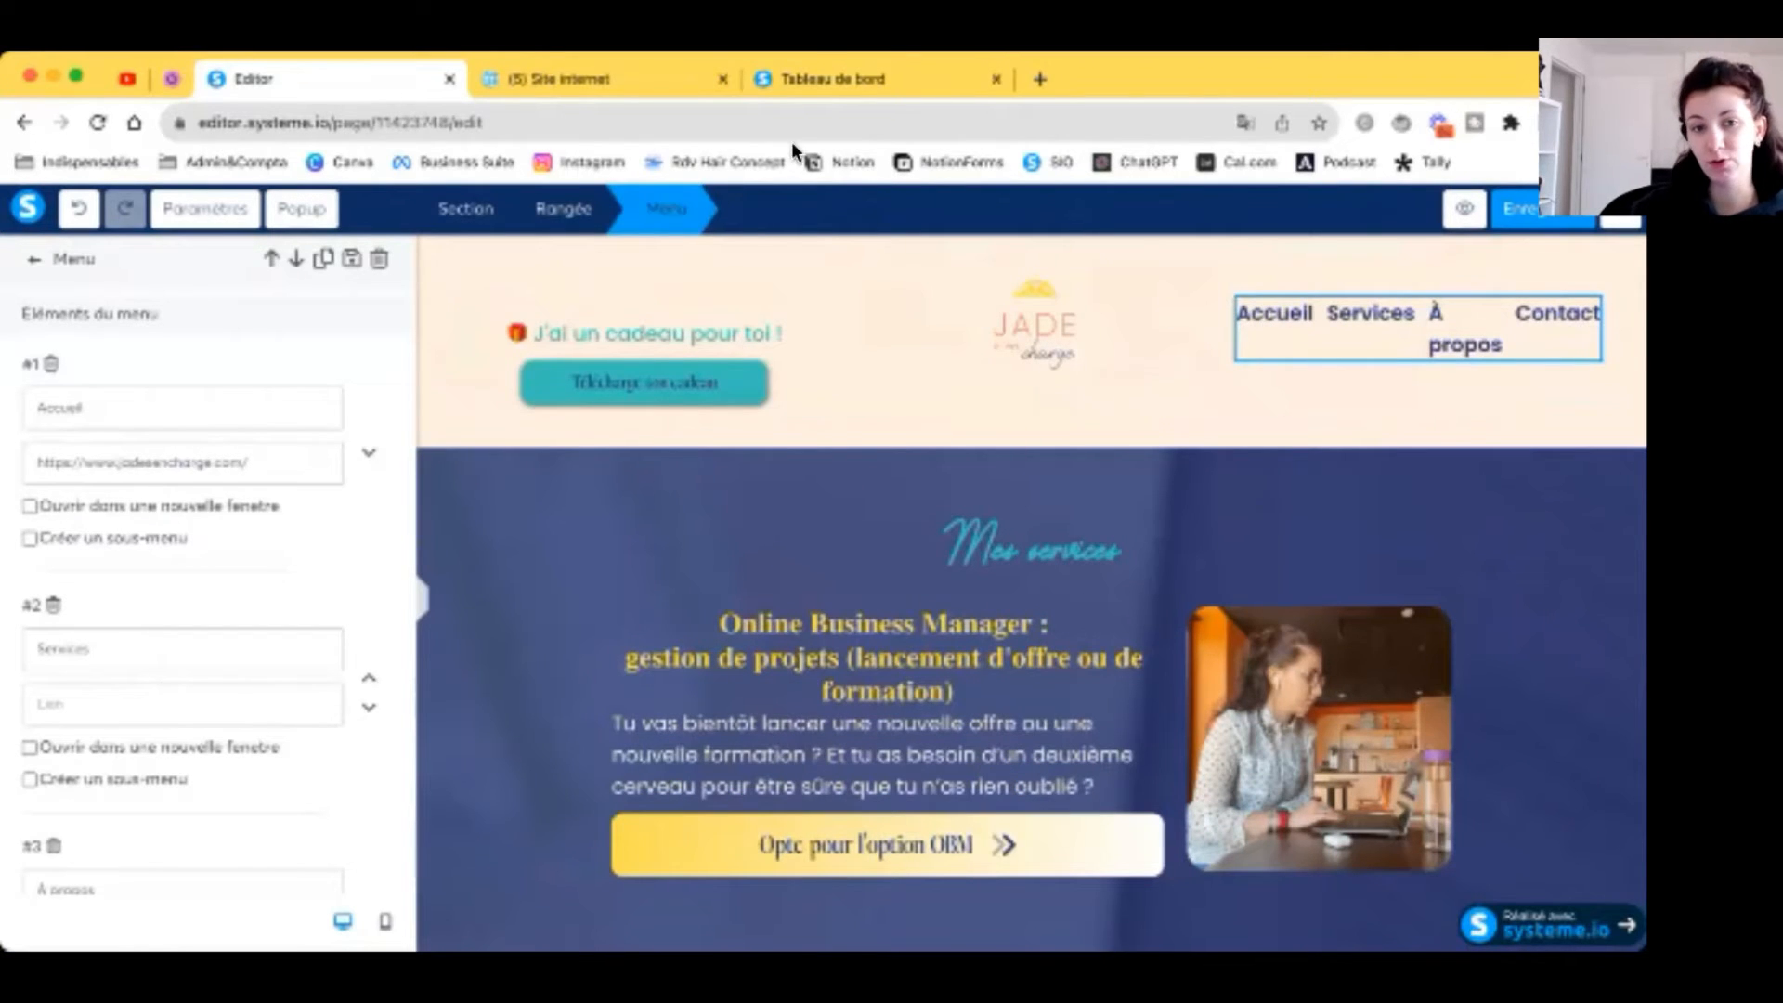
pyautogui.click(797, 91)
pyautogui.click(217, 524)
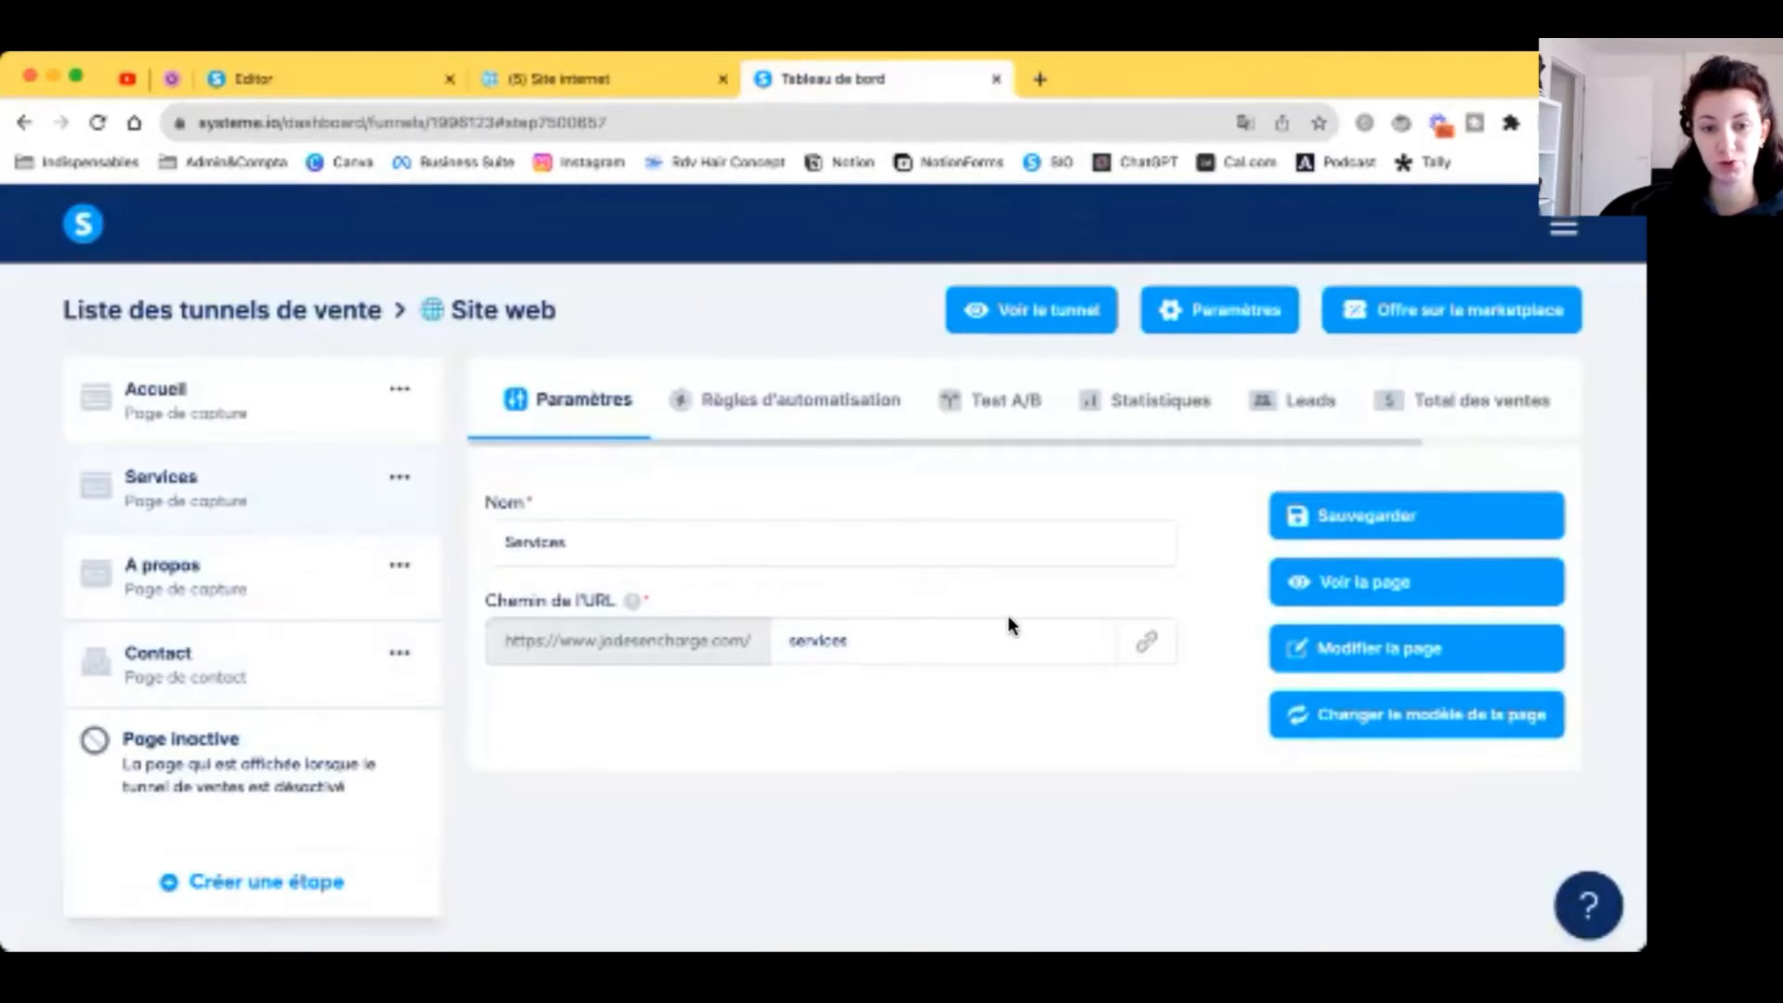
pyautogui.click(1147, 645)
pyautogui.click(278, 80)
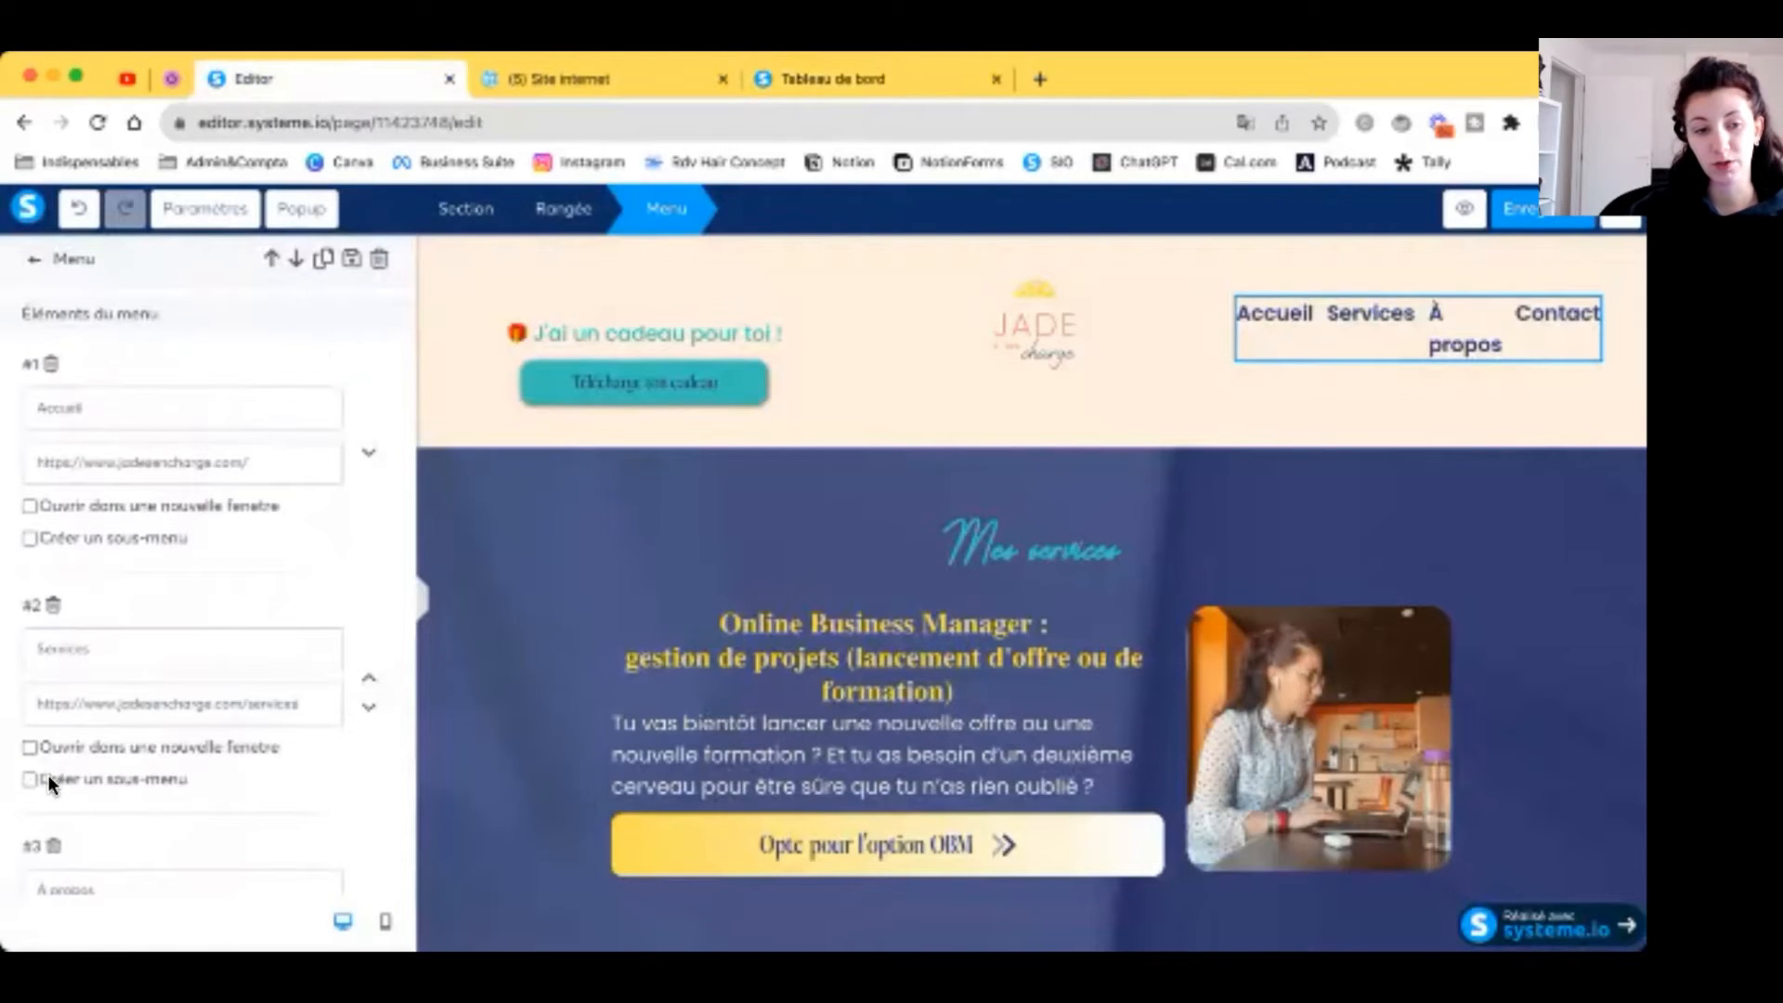
pyautogui.click(30, 778)
pyautogui.scroll(-2, 129, 590)
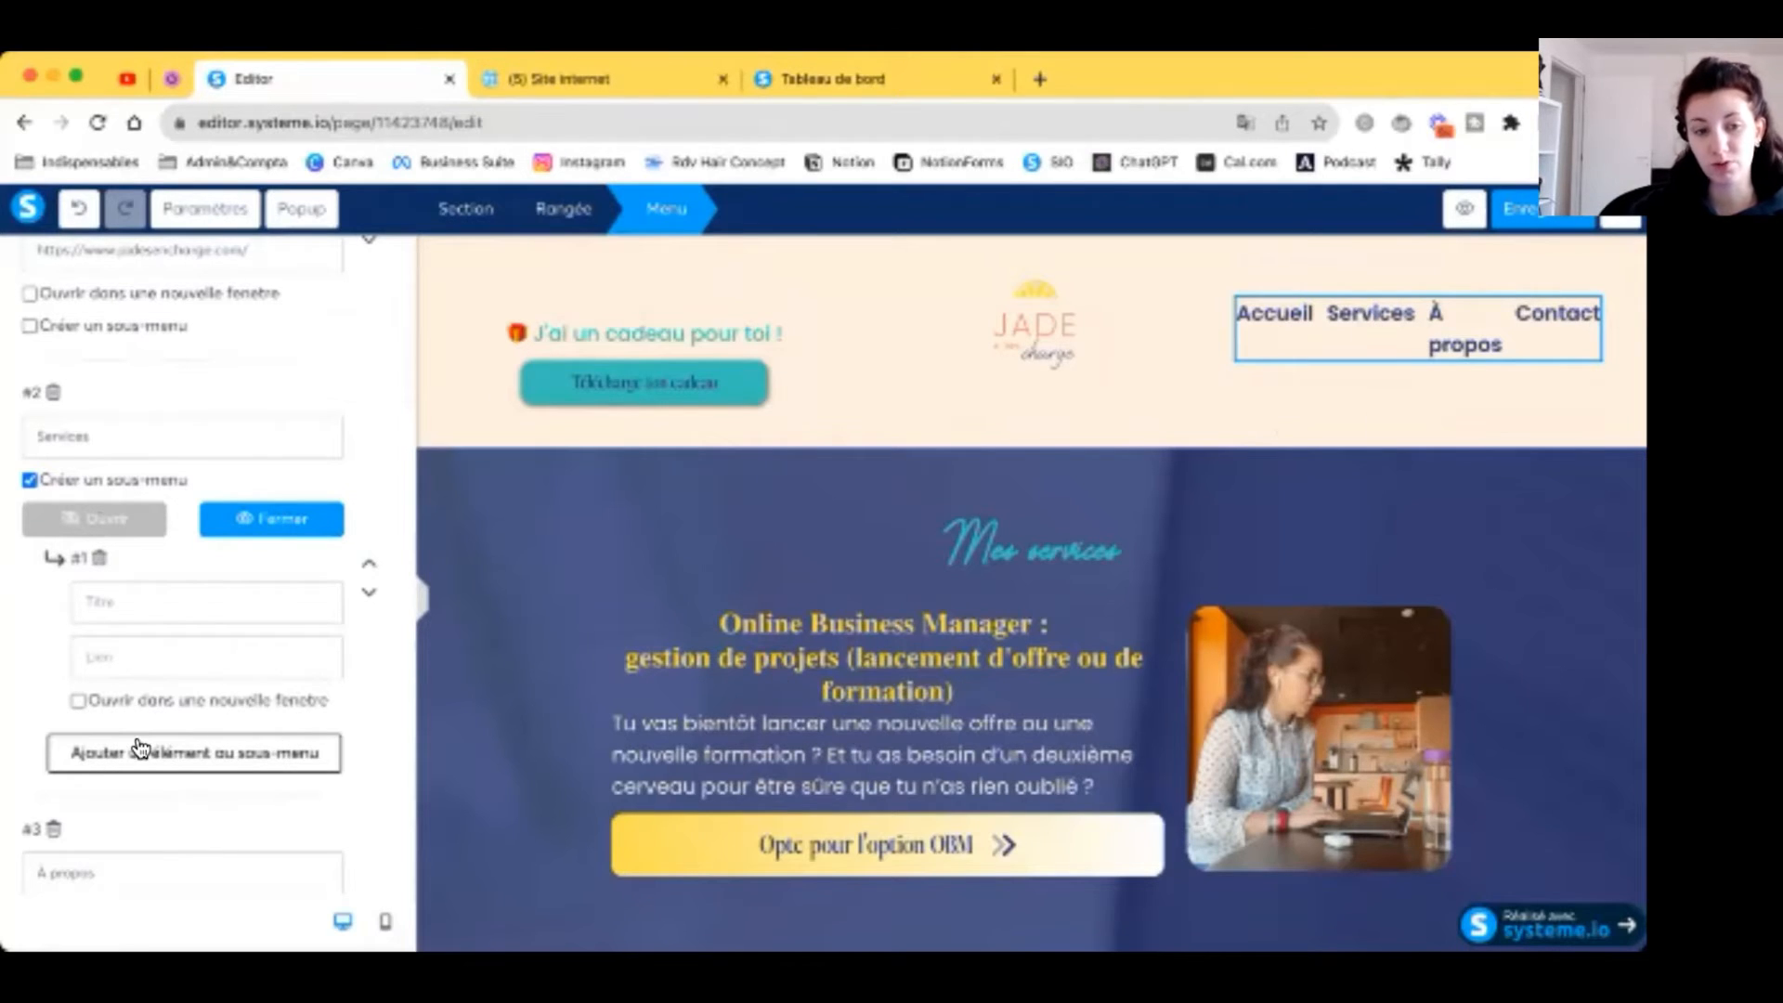
pyautogui.click(30, 480)
pyautogui.click(120, 493)
pyautogui.write('https://www.jadeencharge.com/services')
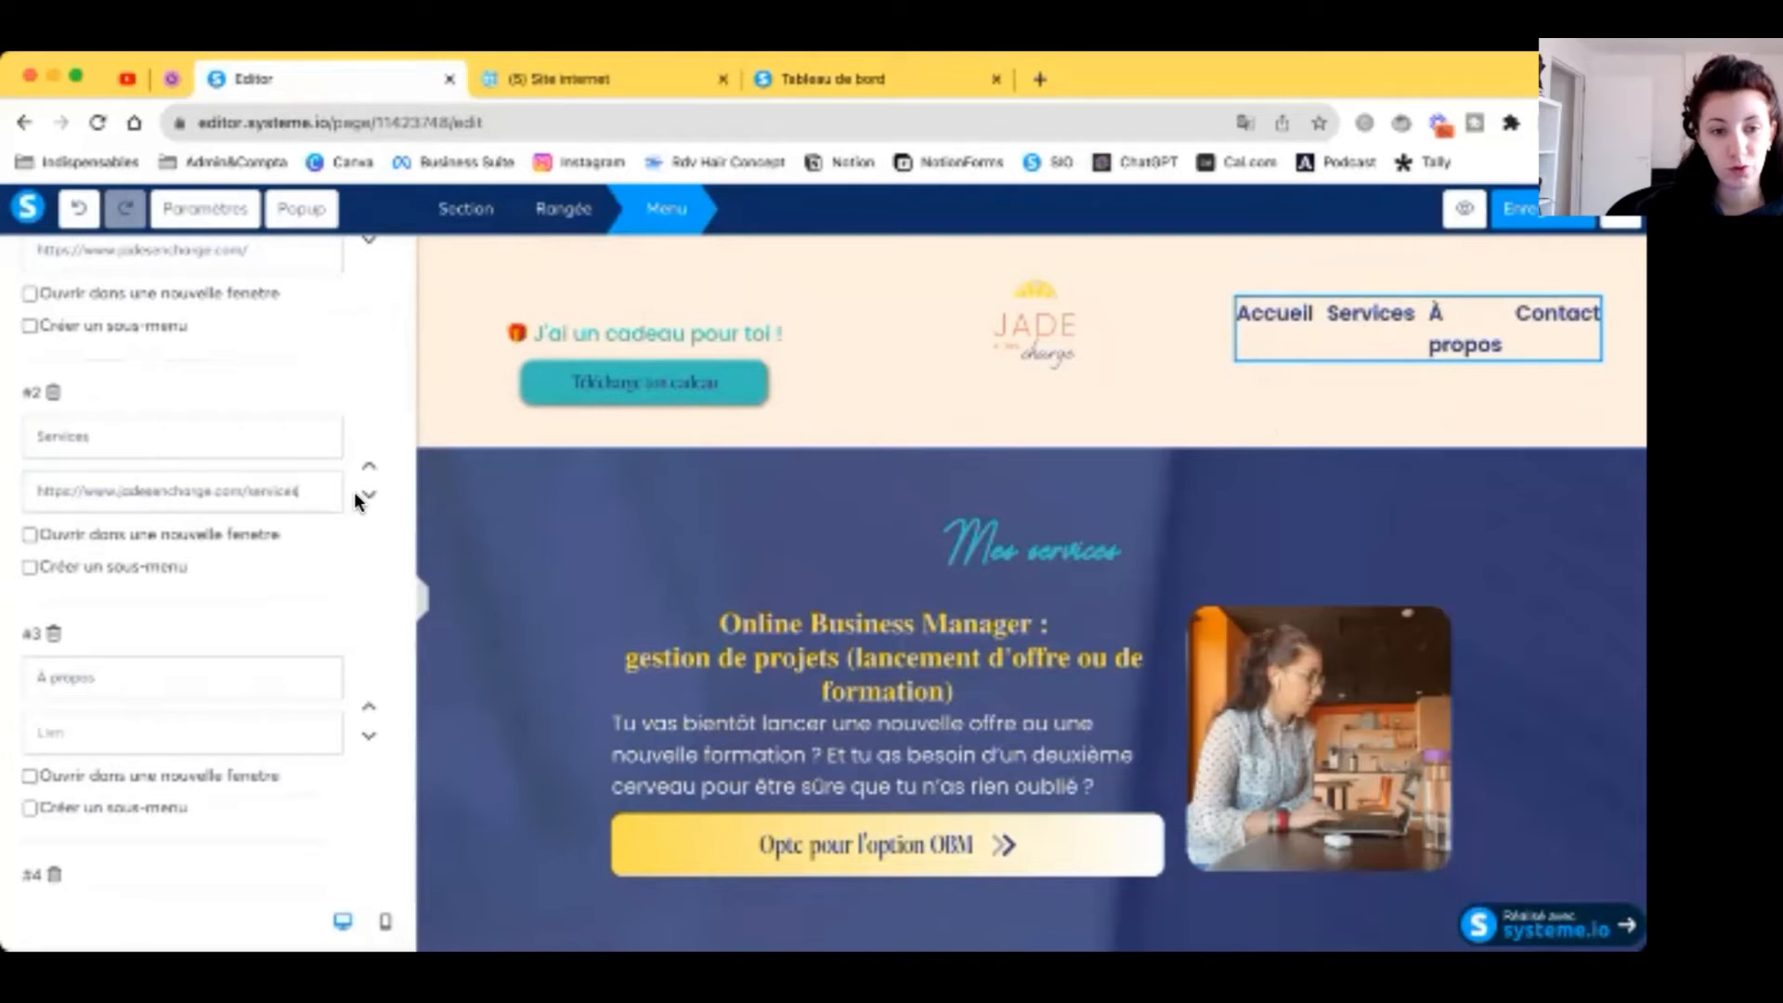
# Step: Link the À propos and Contact menu items to their funnel page URLs
pyautogui.click(784, 79)
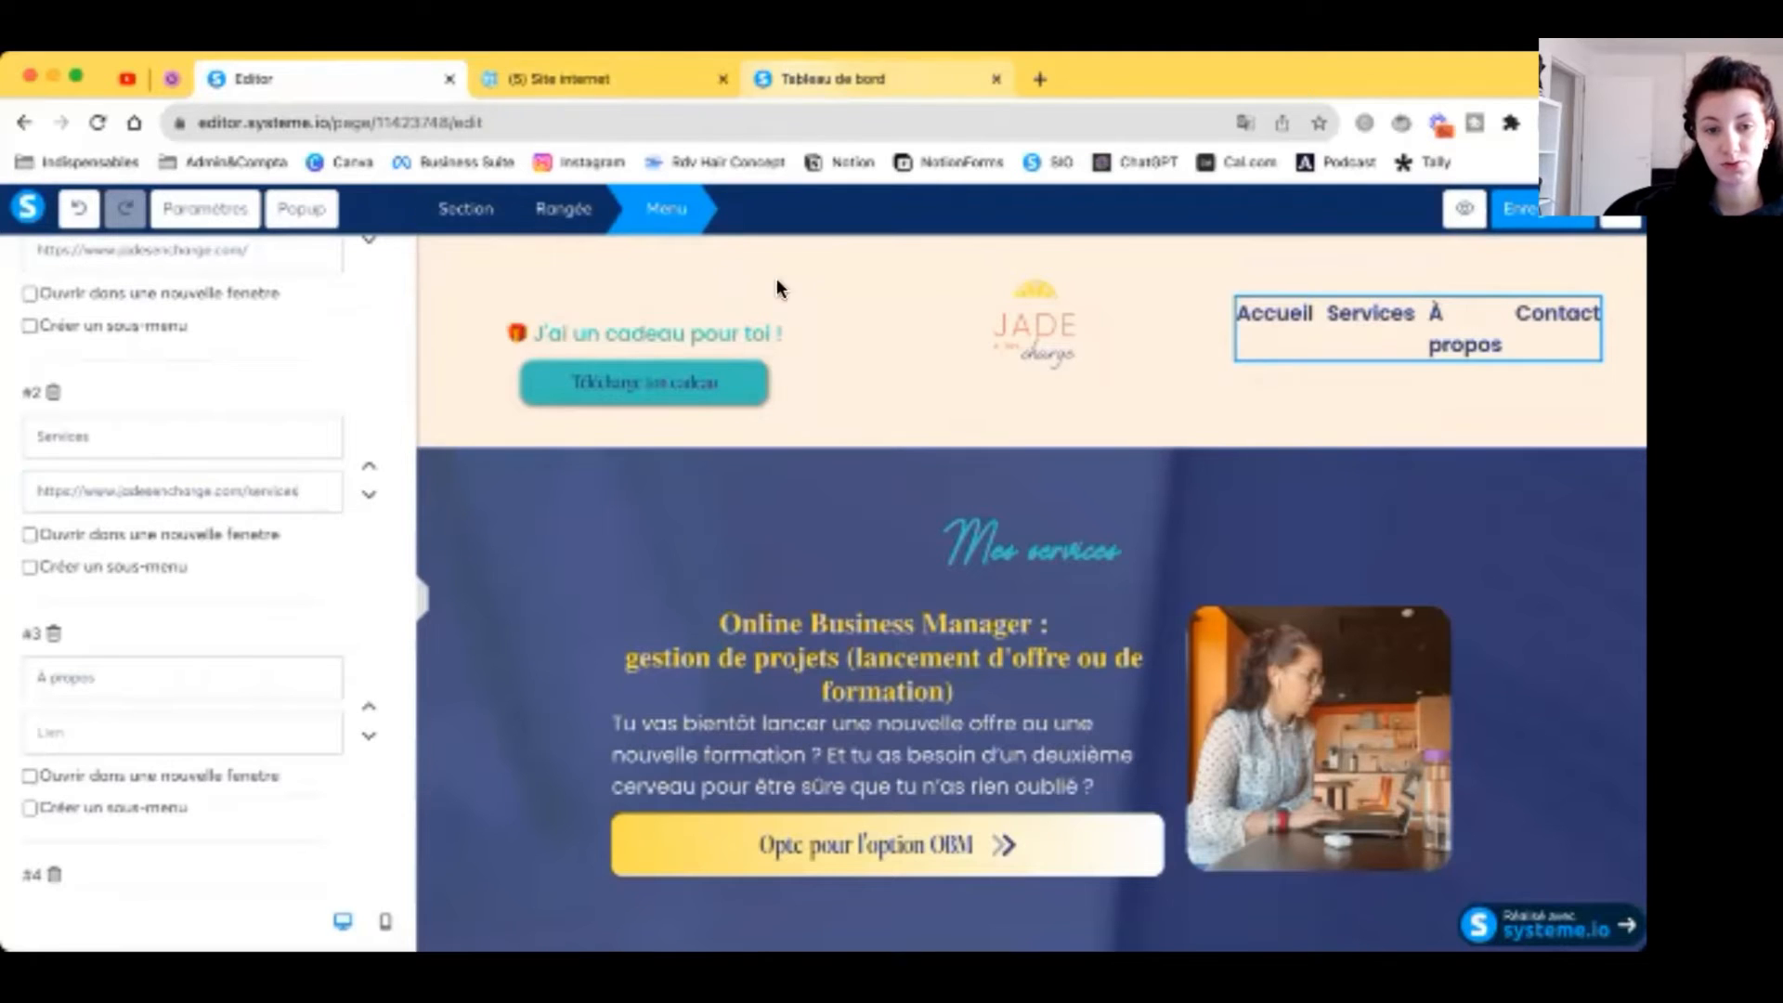
pyautogui.click(262, 583)
pyautogui.click(1146, 644)
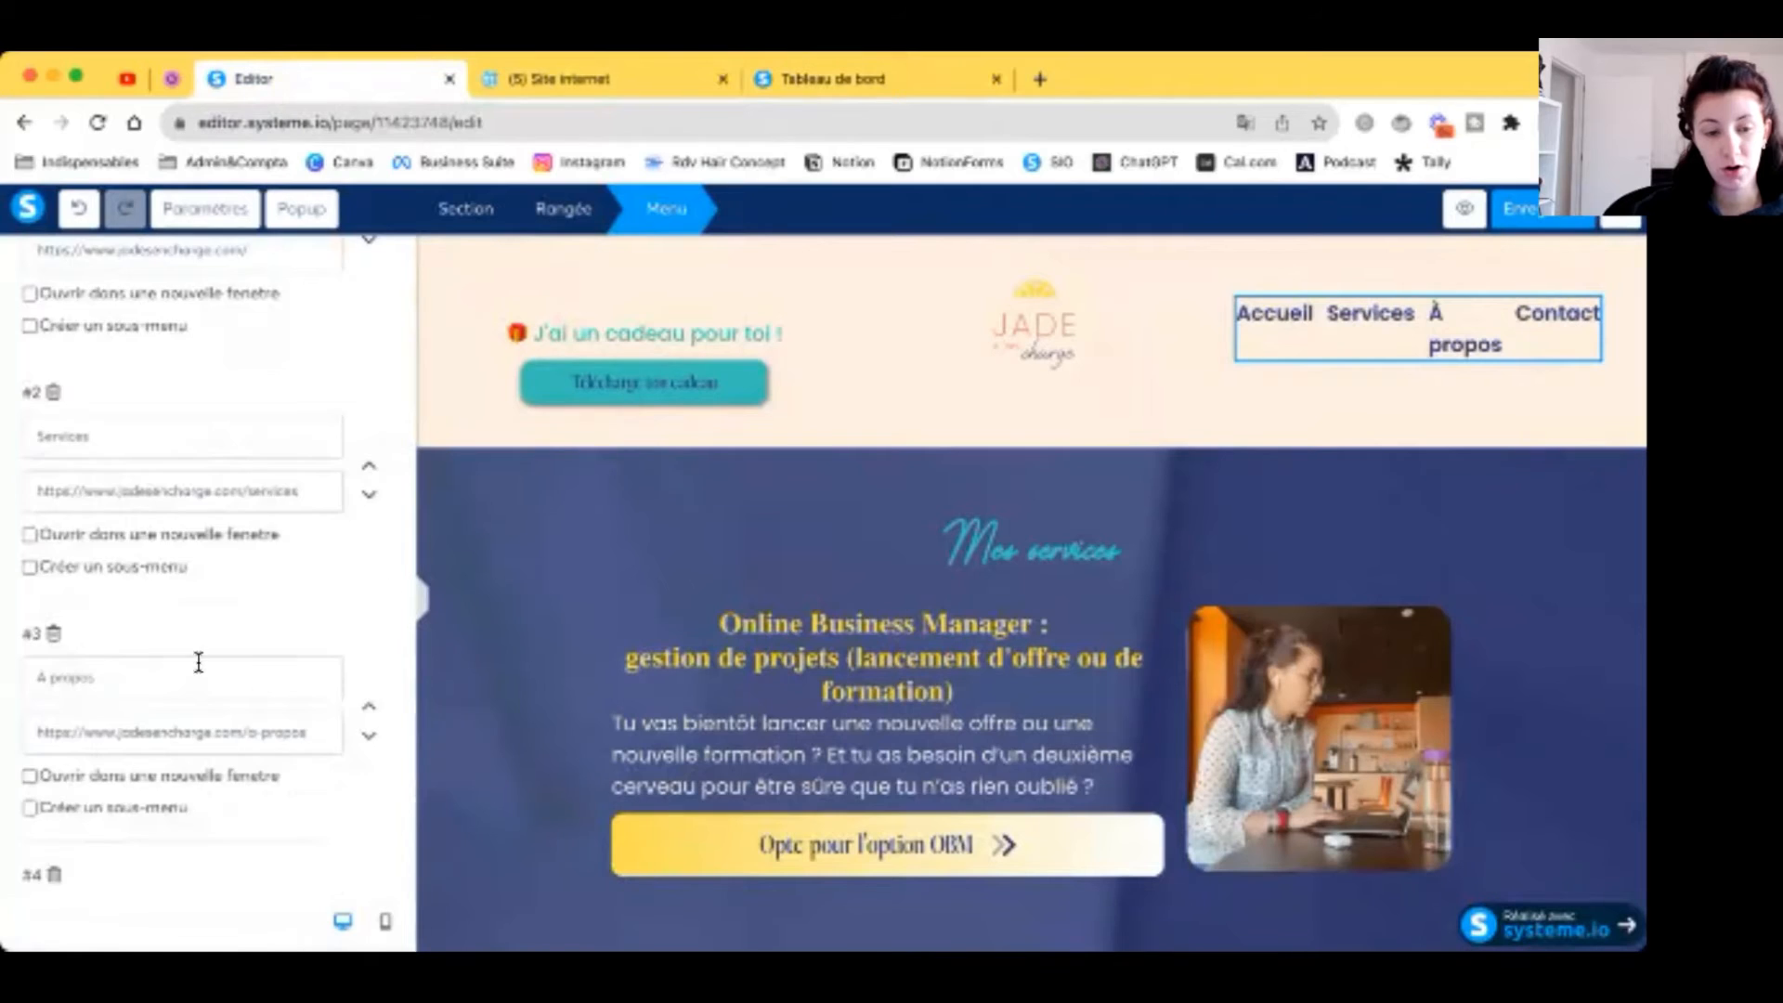
pyautogui.scroll(-5, 196, 661)
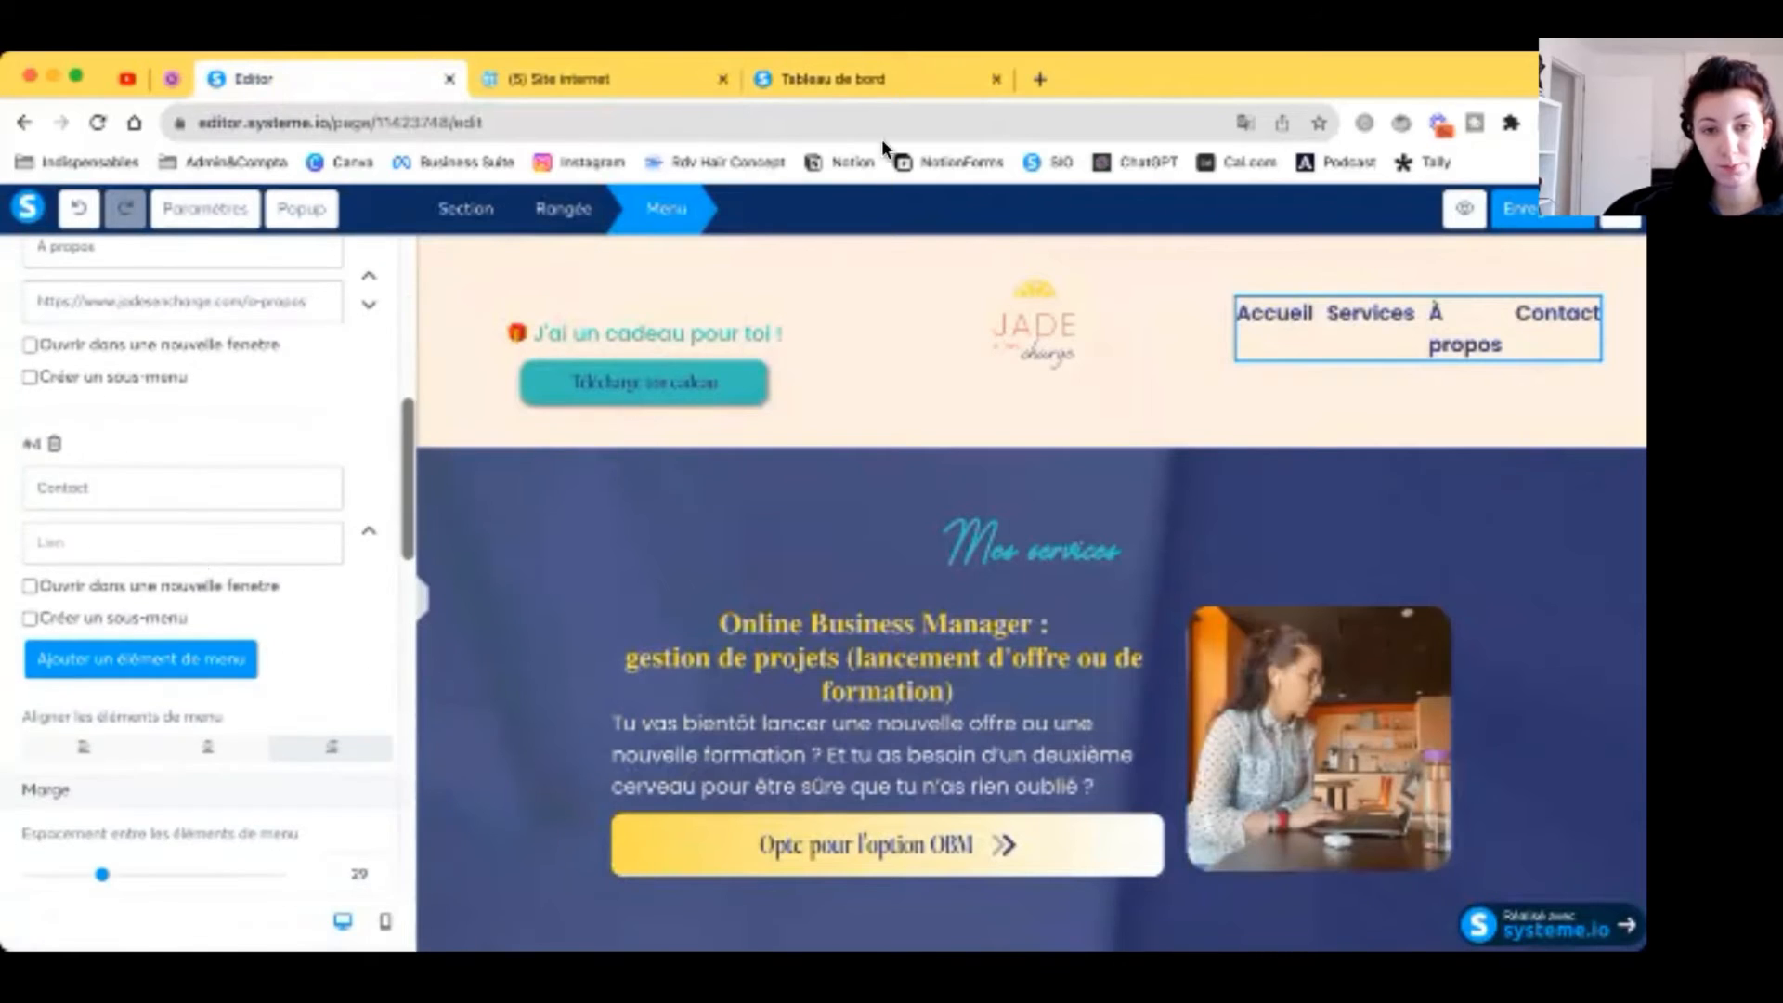
pyautogui.click(864, 79)
pyautogui.click(284, 698)
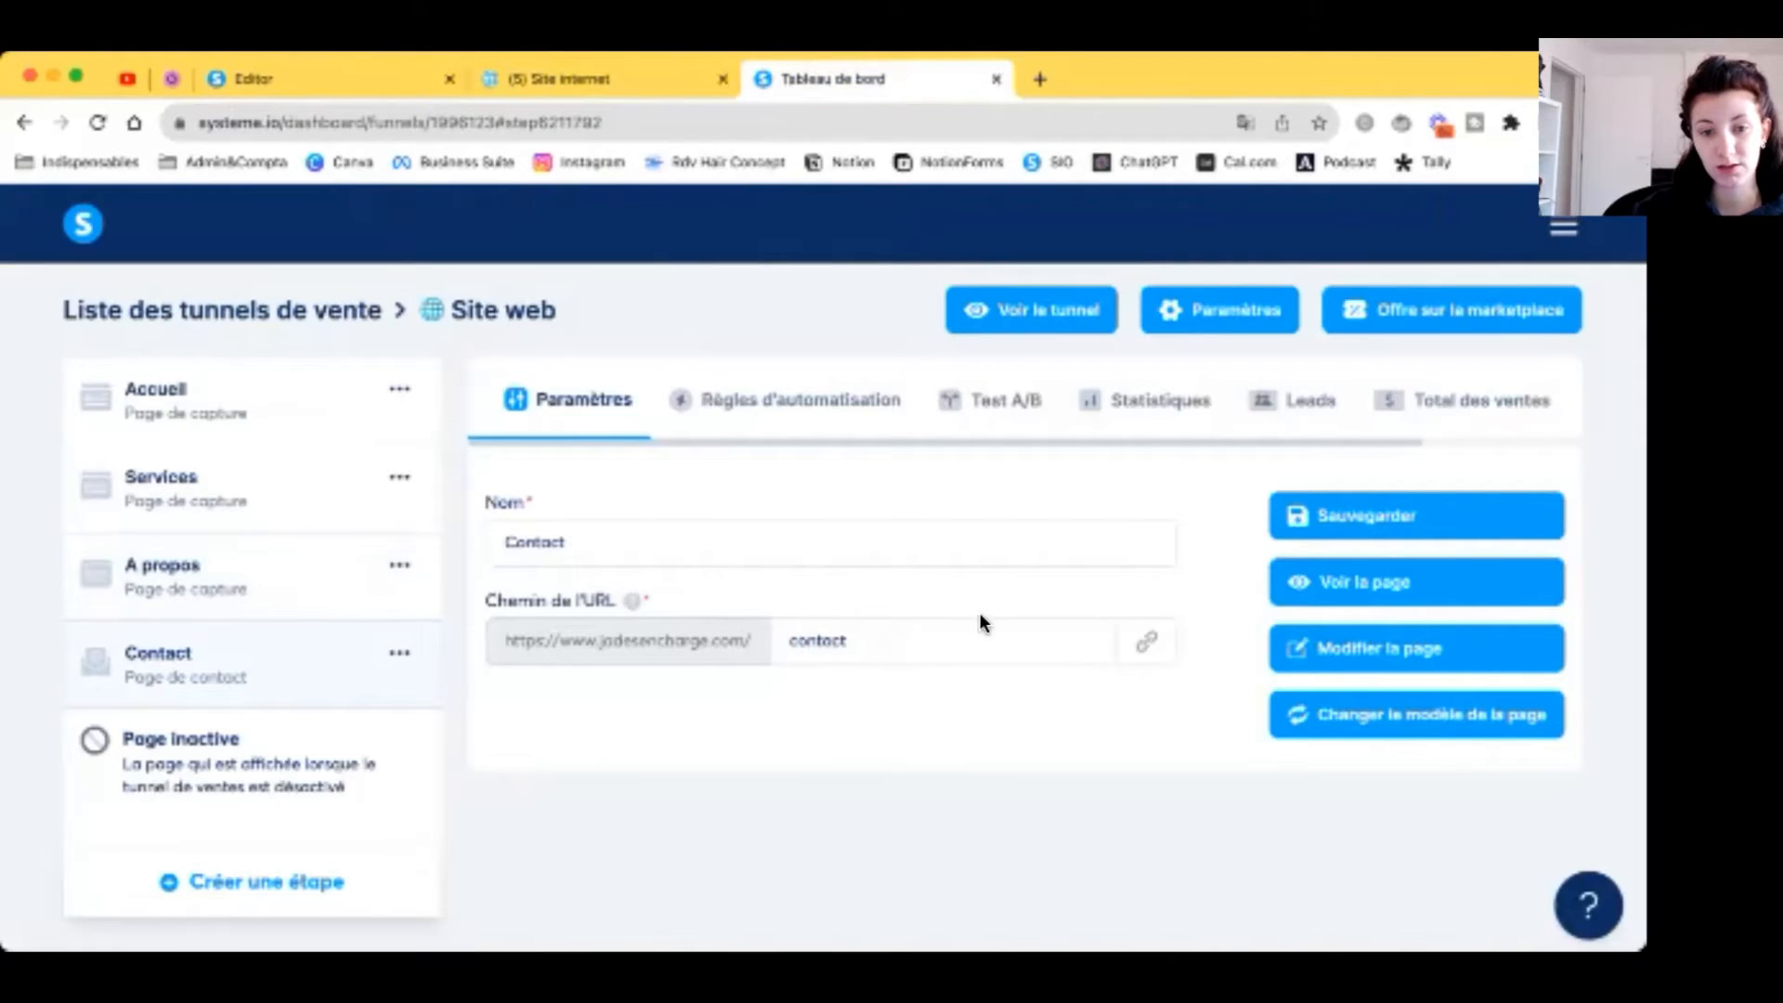
pyautogui.click(1146, 642)
pyautogui.click(354, 78)
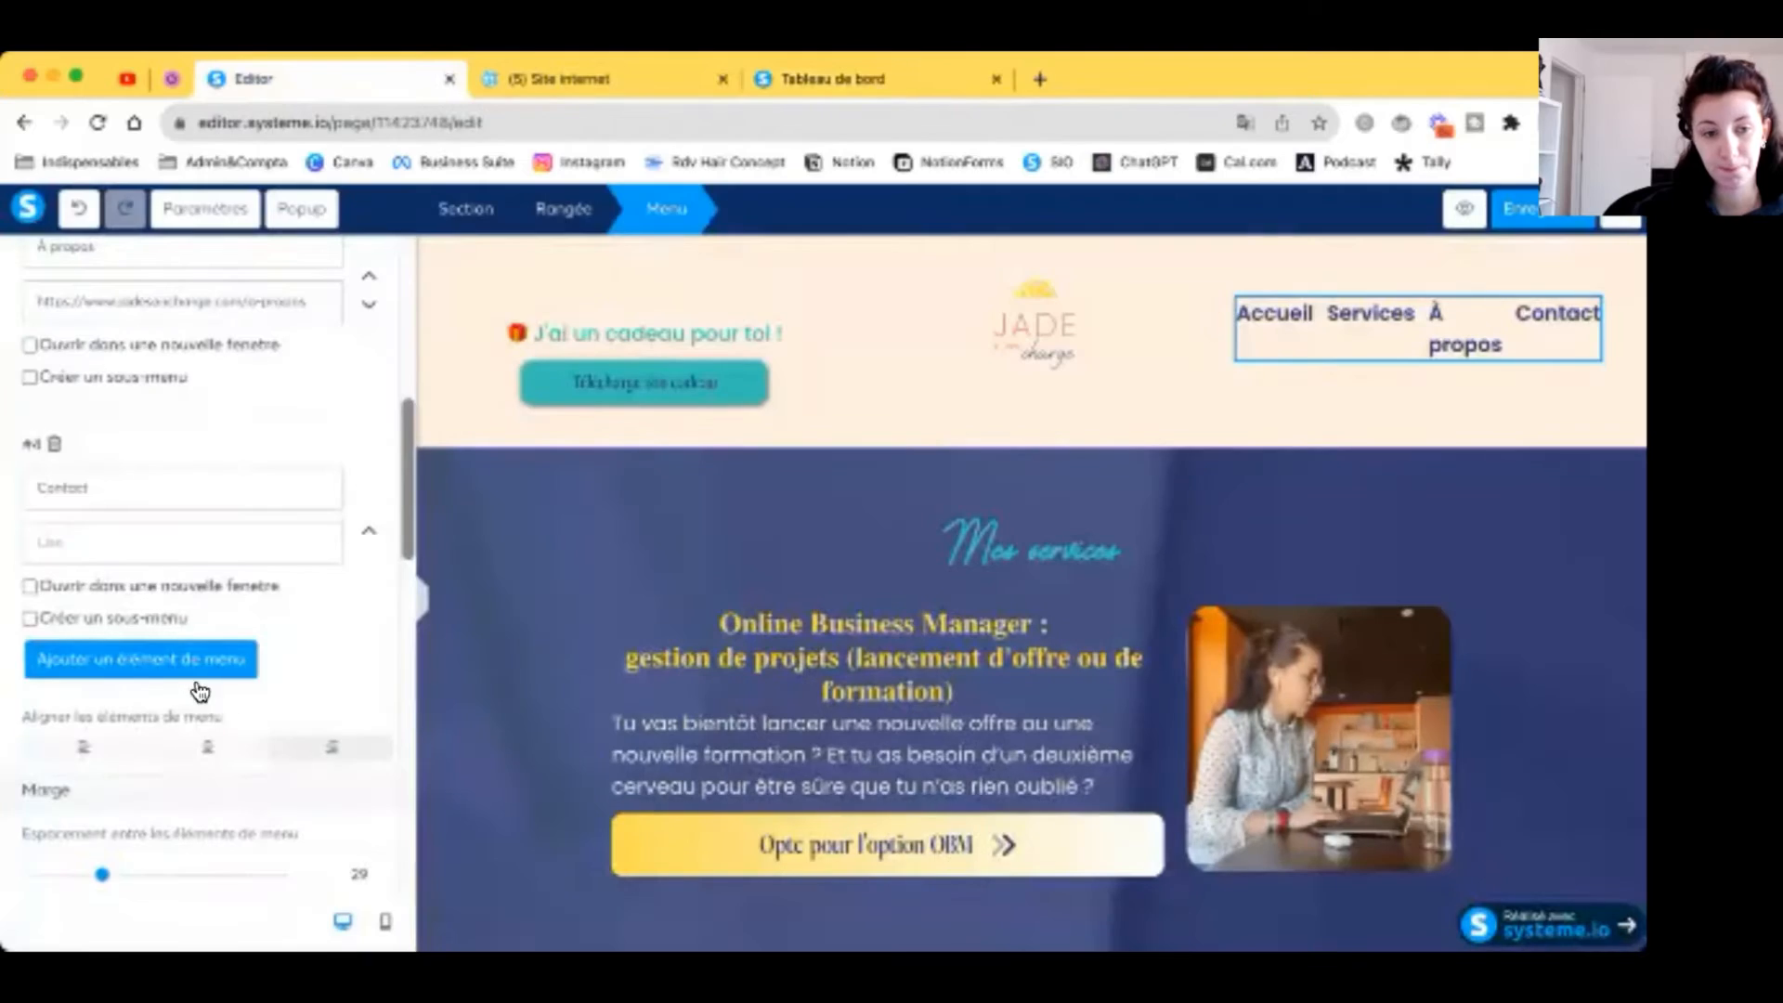
pyautogui.click(121, 546)
pyautogui.hotkey('ctrl', 'v')
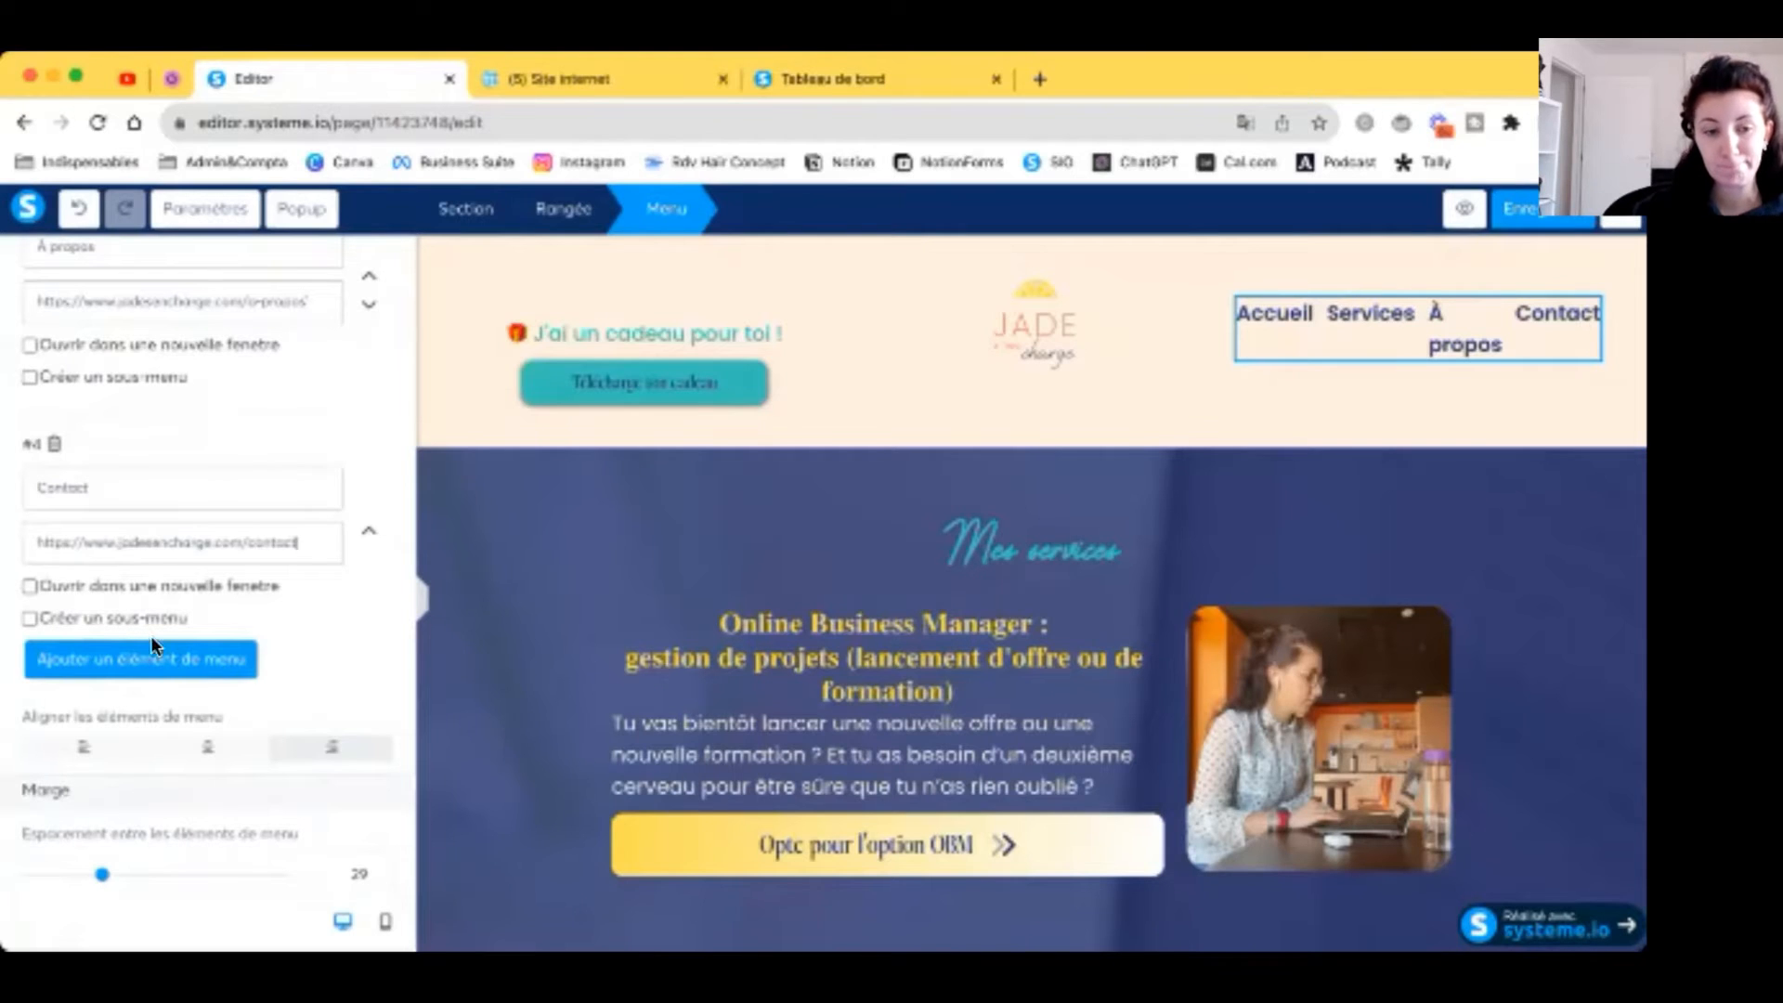
pyautogui.scroll(-3, 154, 683)
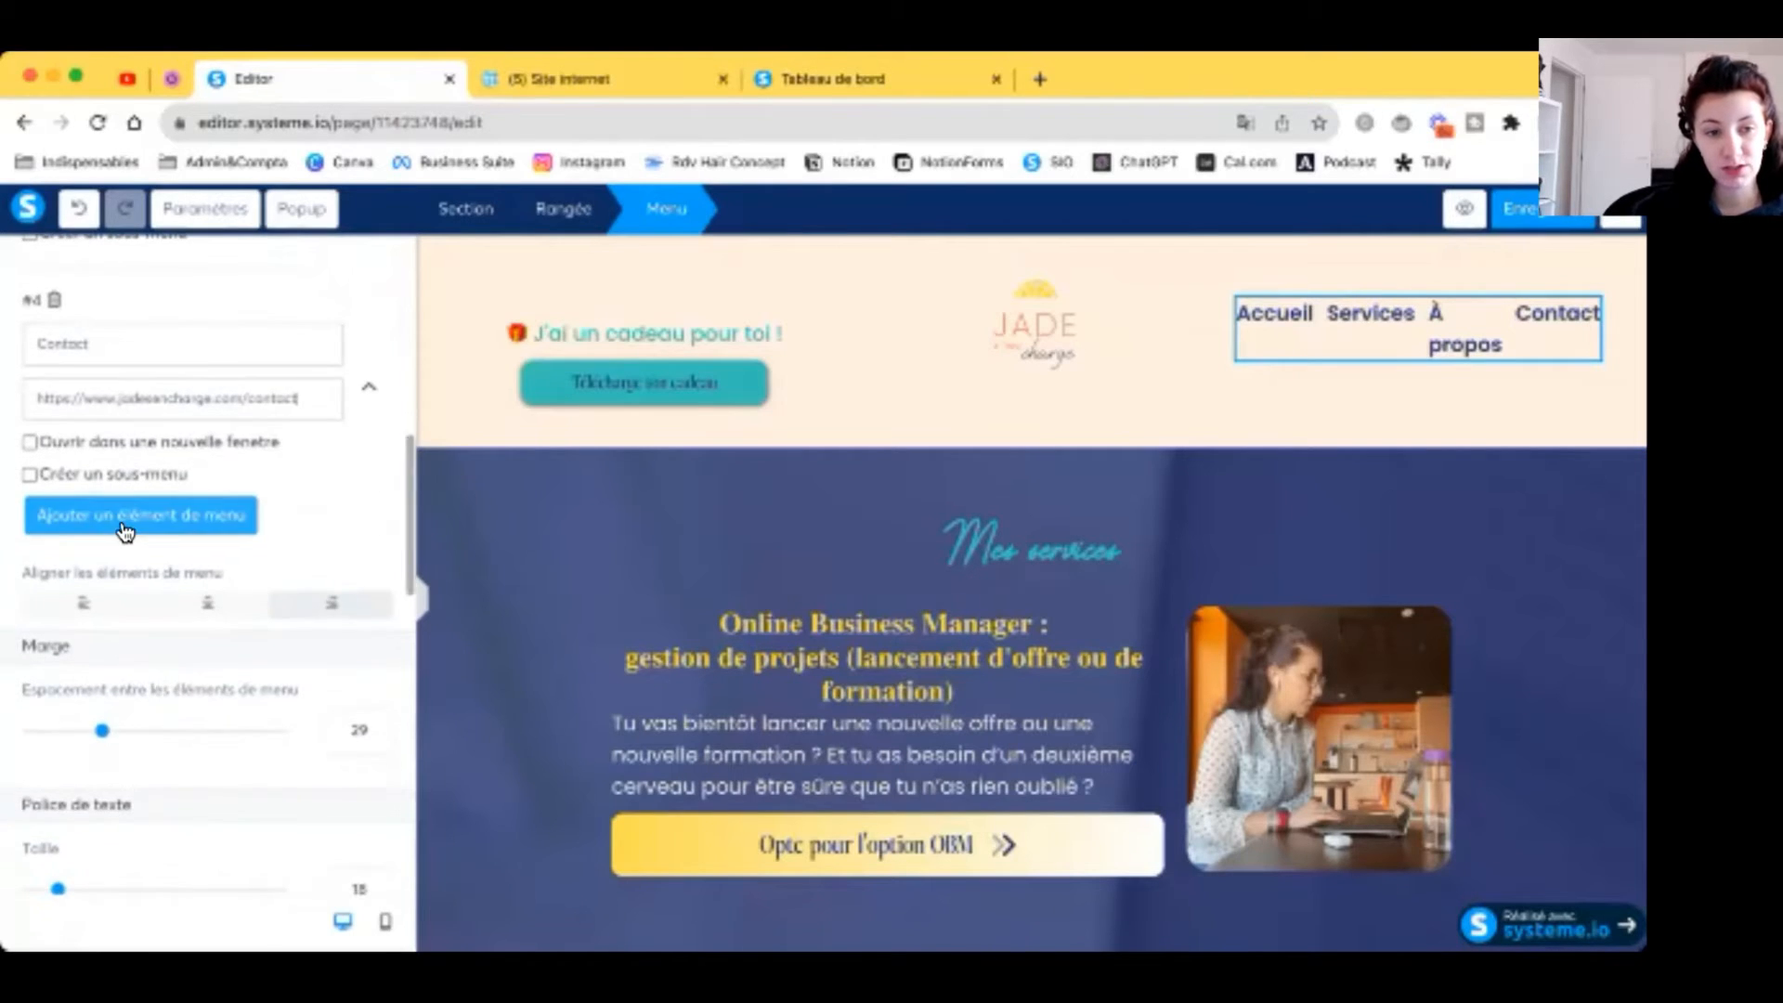
# Step: Add a Formations menu item with a submenu entry named SIO Power
pyautogui.click(123, 520)
pyautogui.write('Formation')
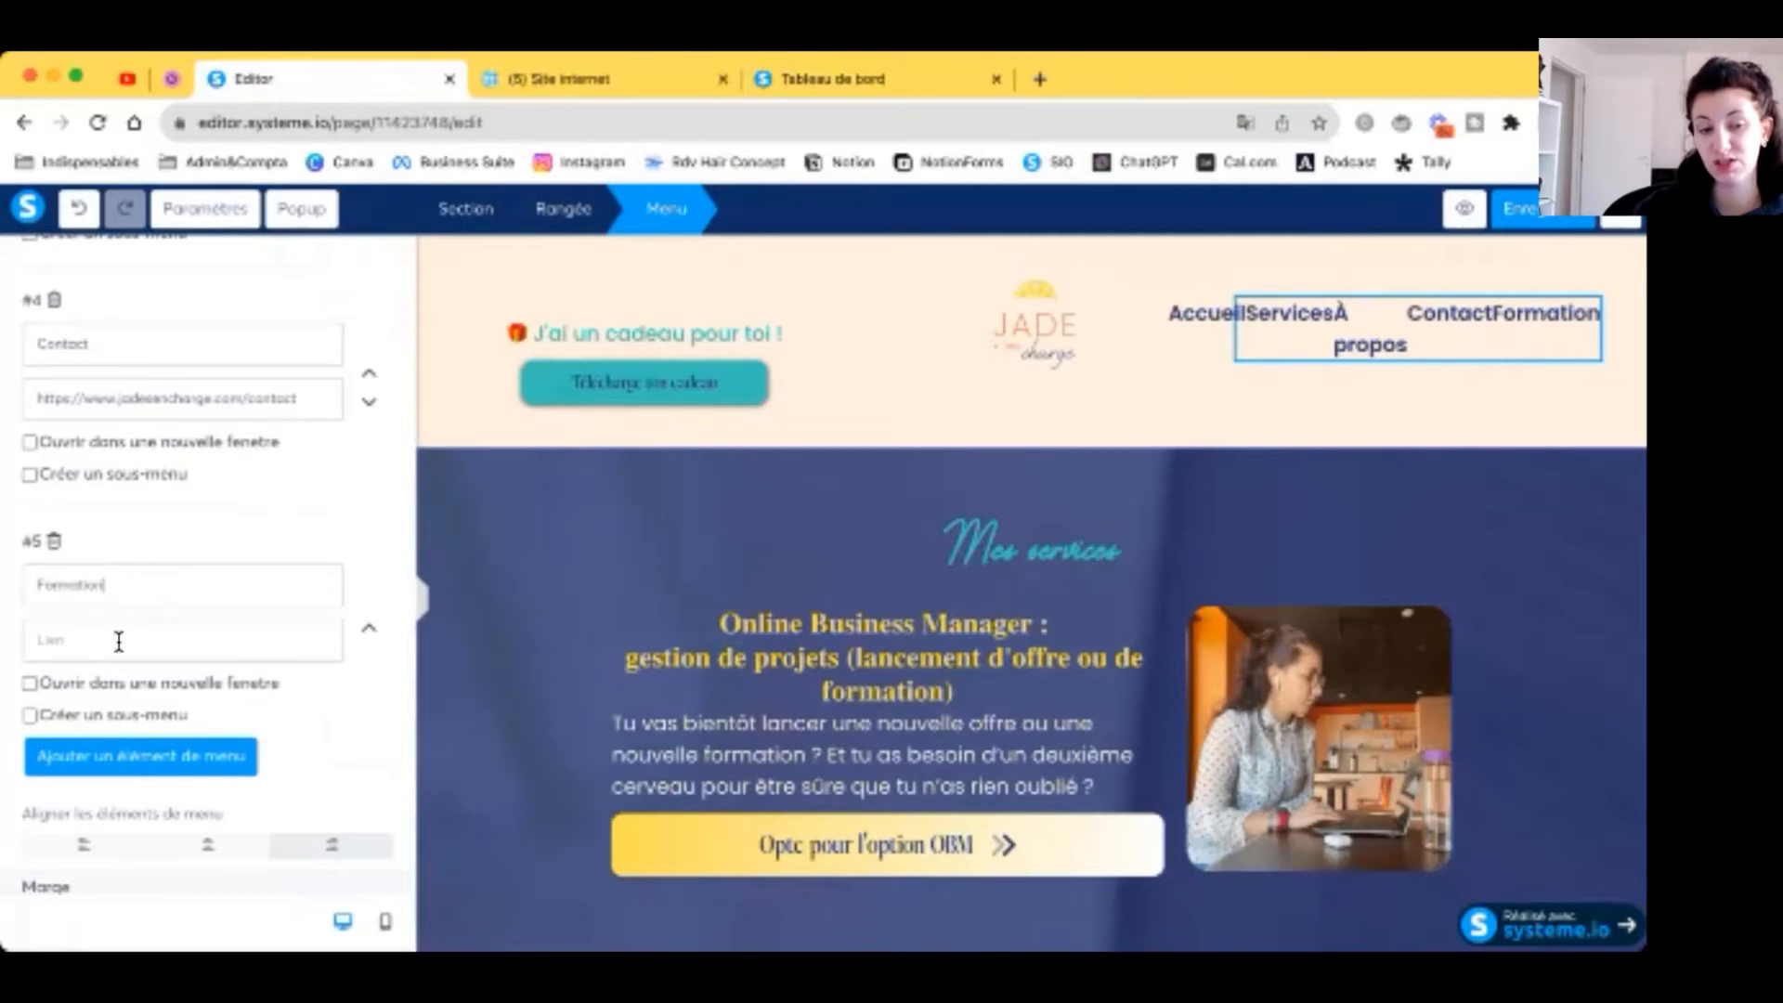
pyautogui.click(113, 710)
pyautogui.scroll(-3, 126, 650)
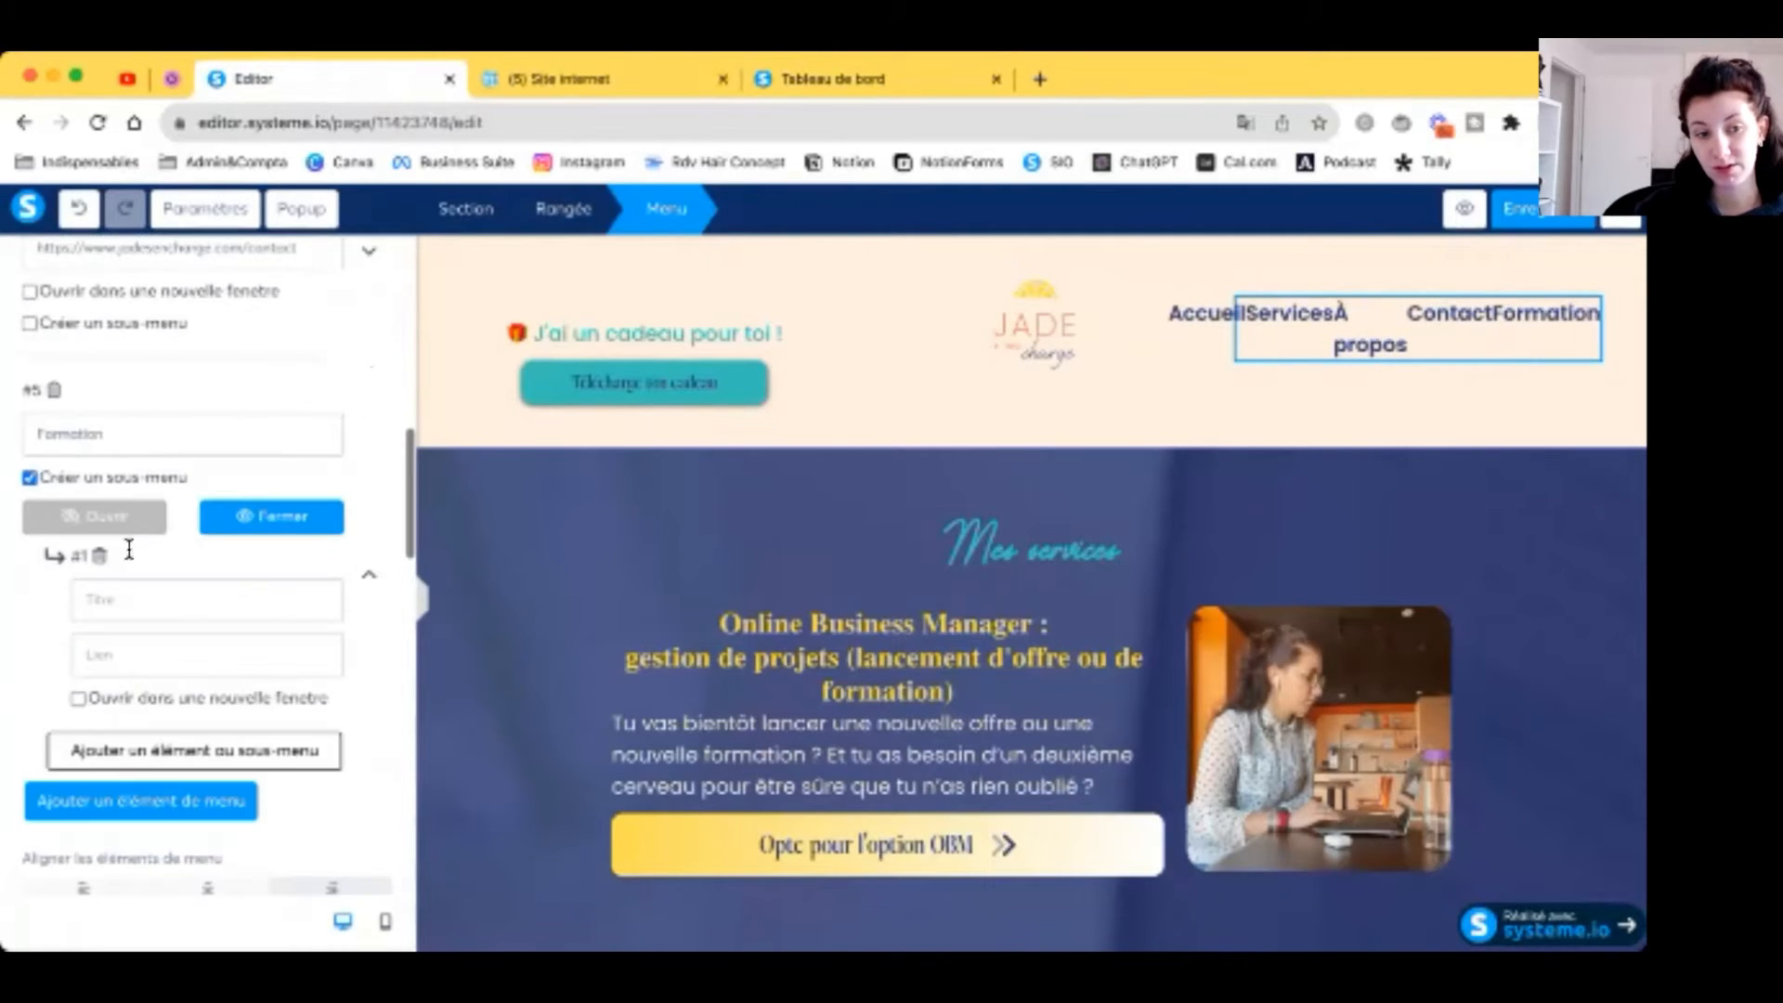
pyautogui.click(130, 539)
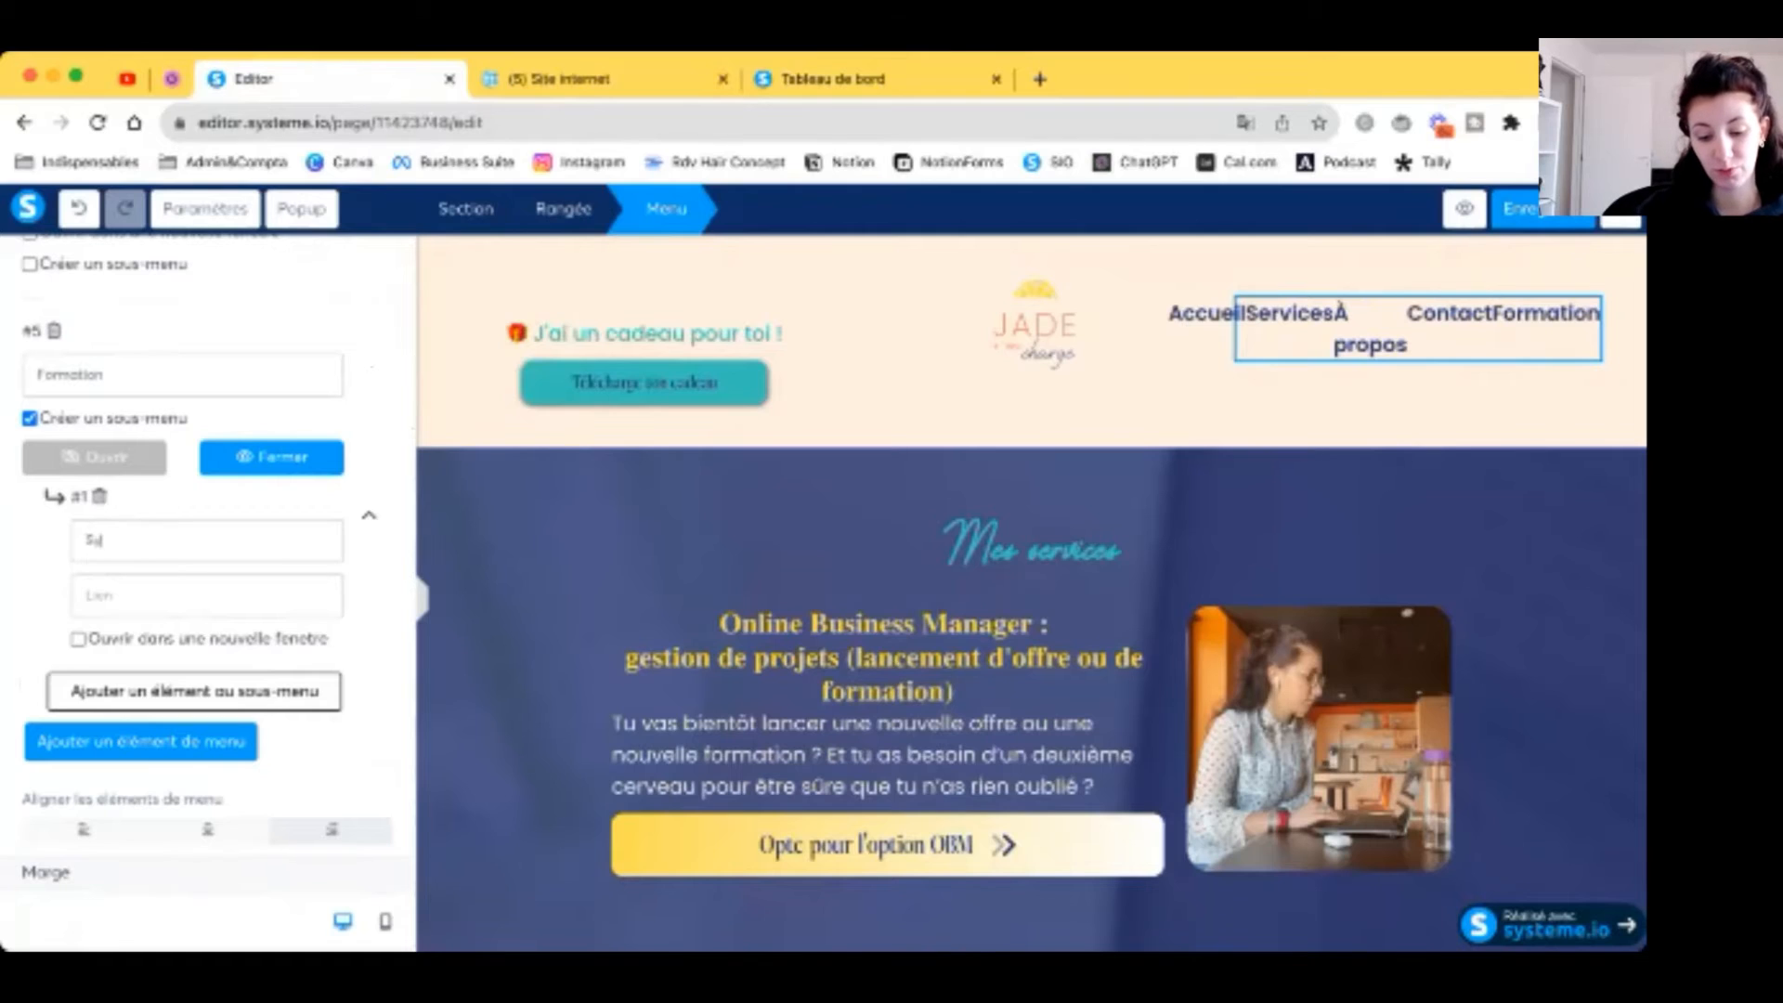
pyautogui.write('SIO Power')
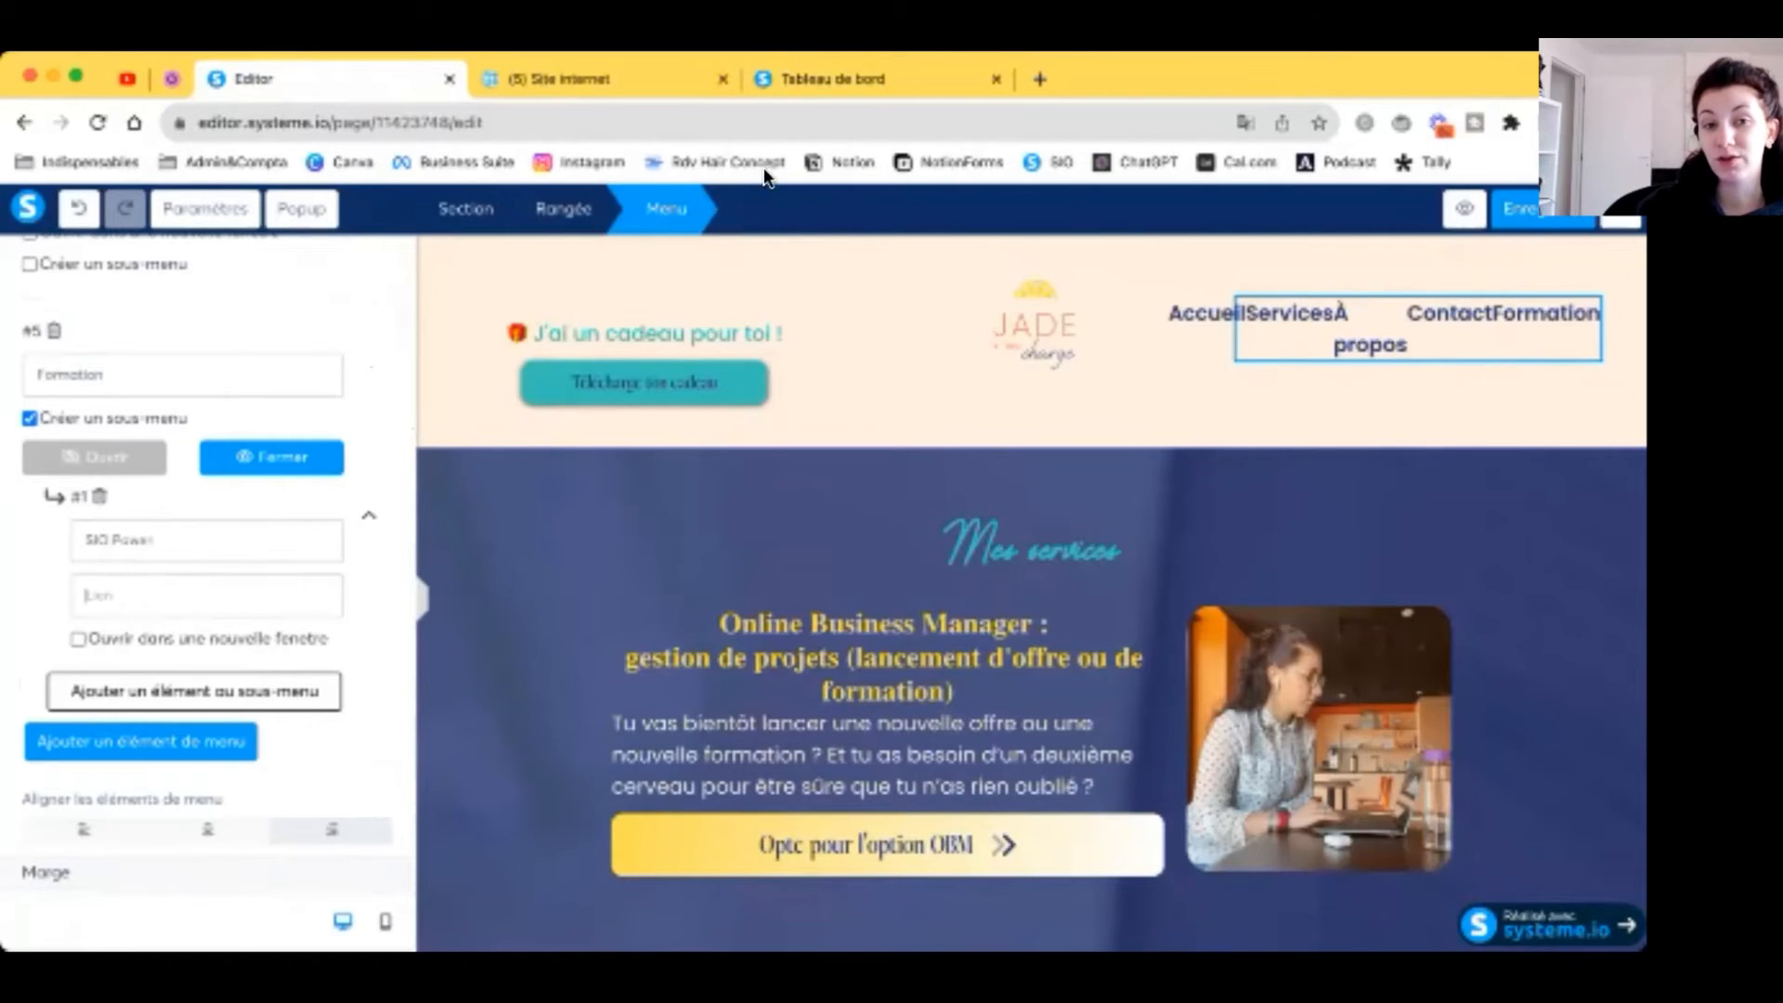
# Step: Link the SIO Power sub-entry to the SIO POWER funnel page URL
pyautogui.click(782, 76)
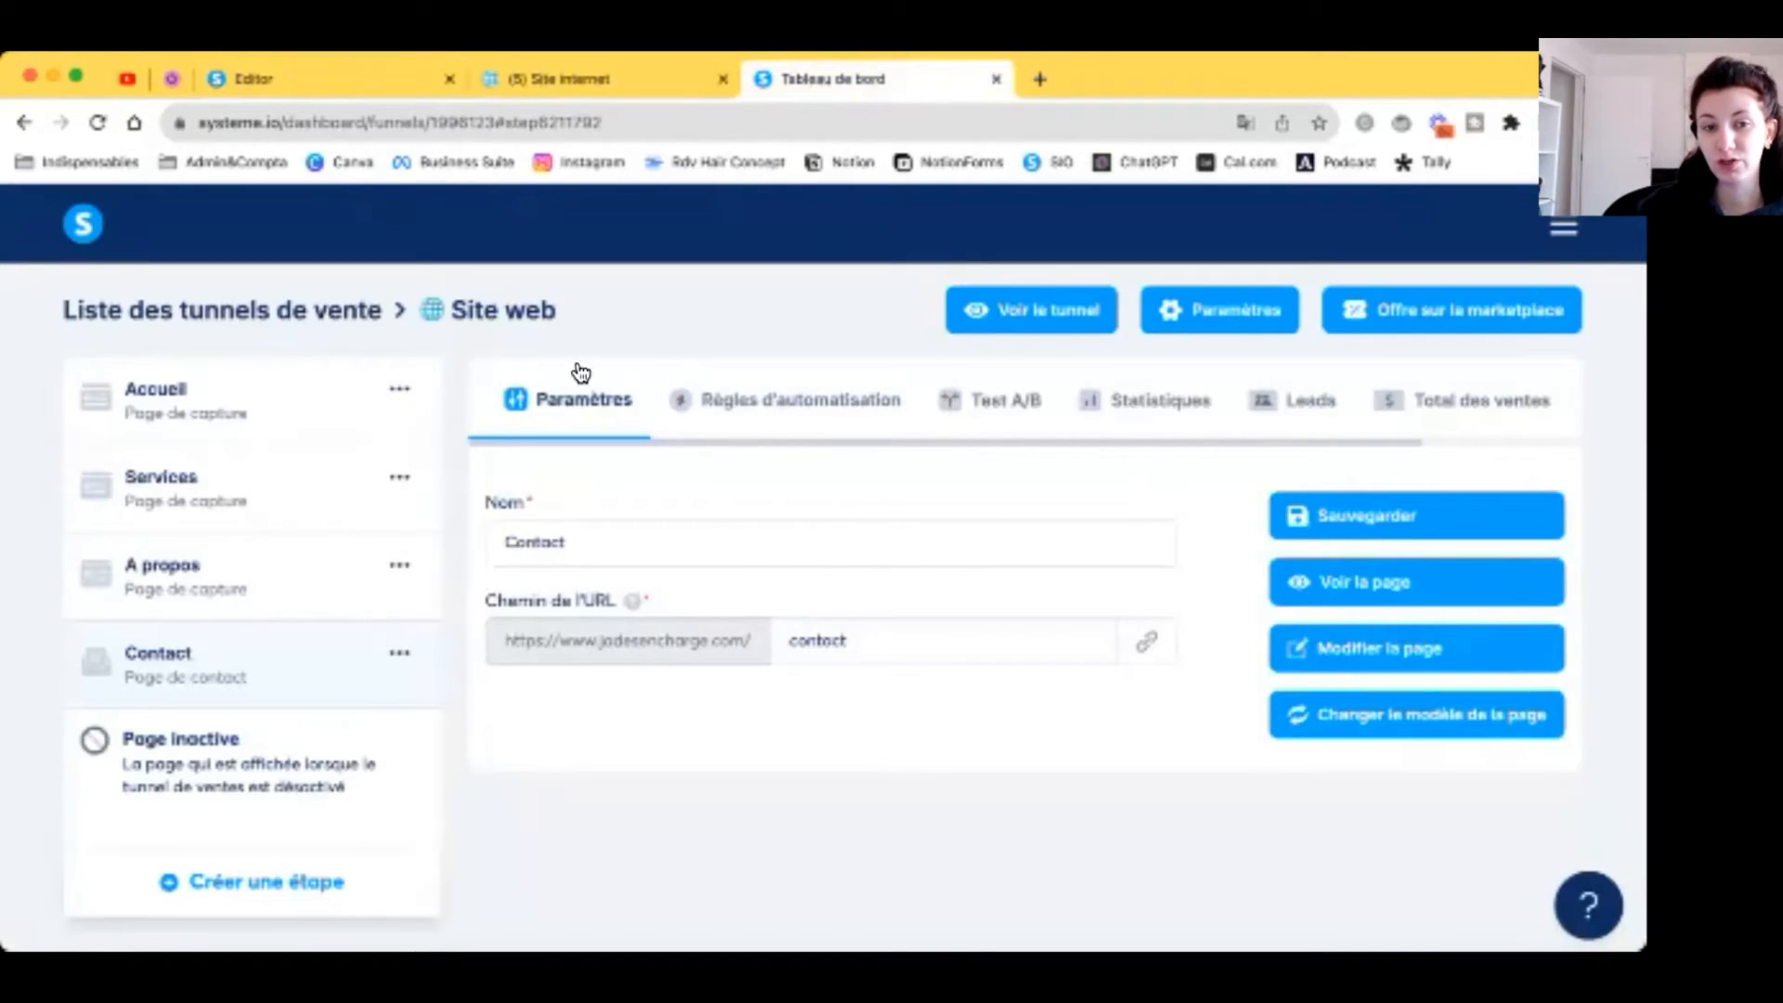
pyautogui.click(322, 320)
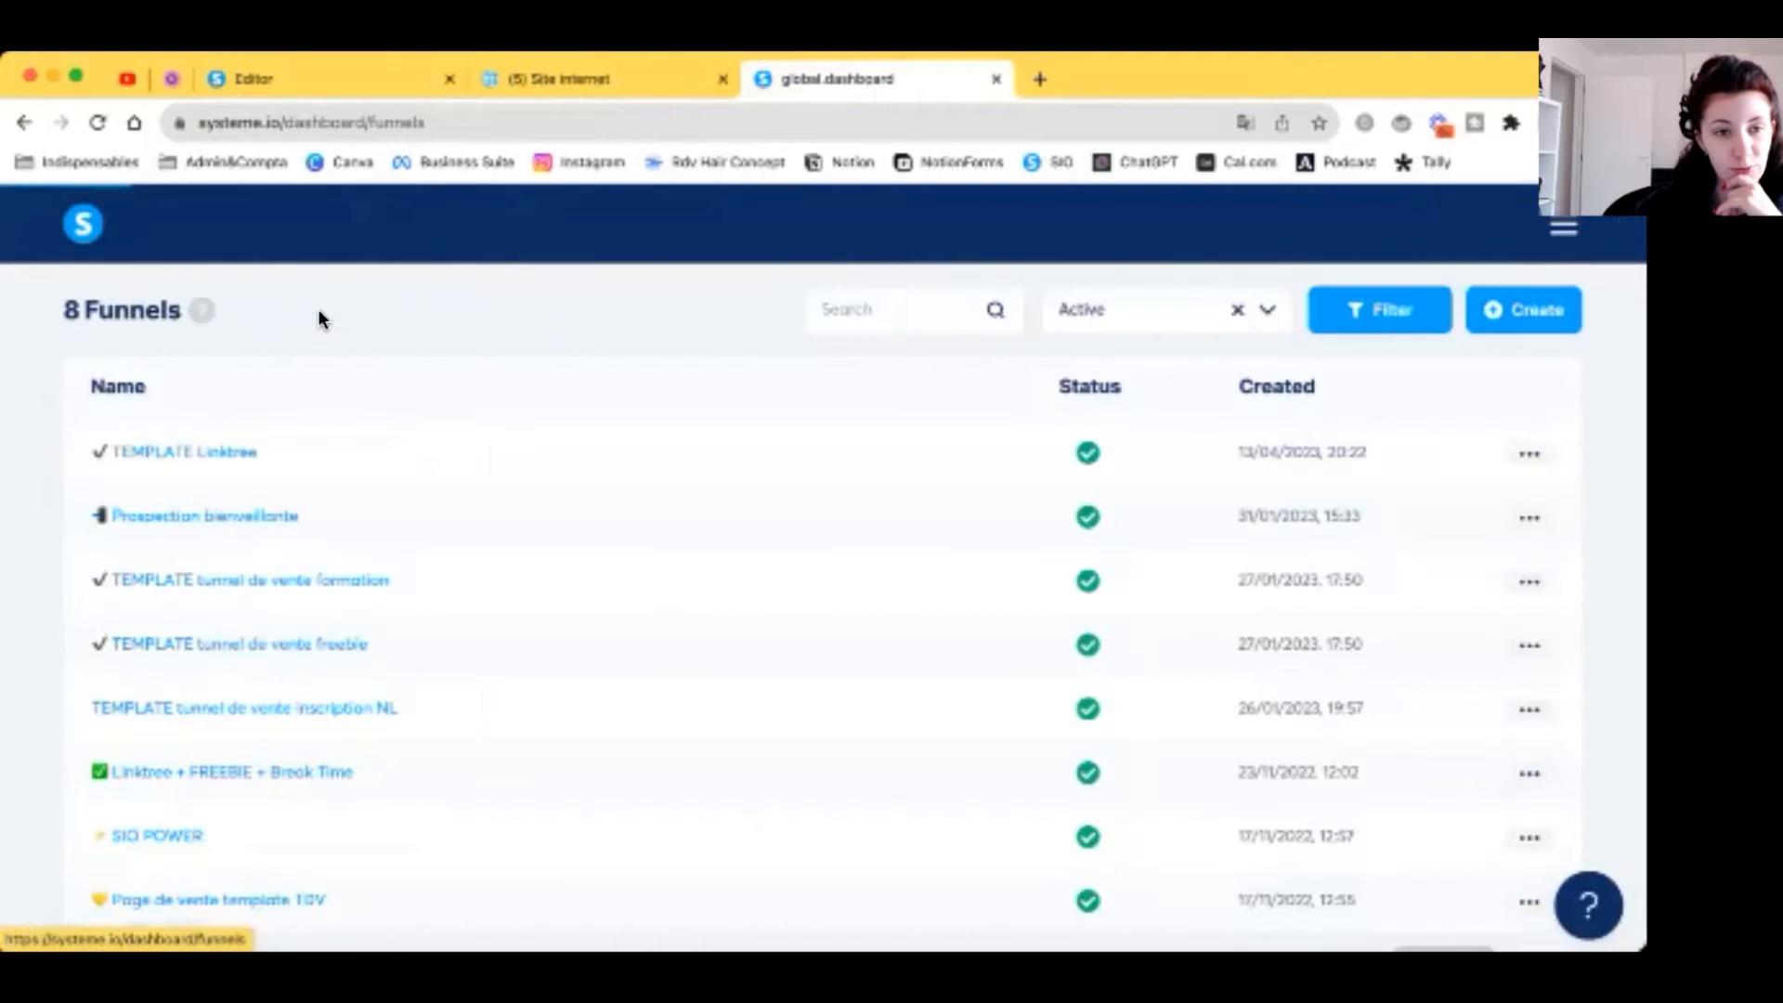
pyautogui.click(185, 835)
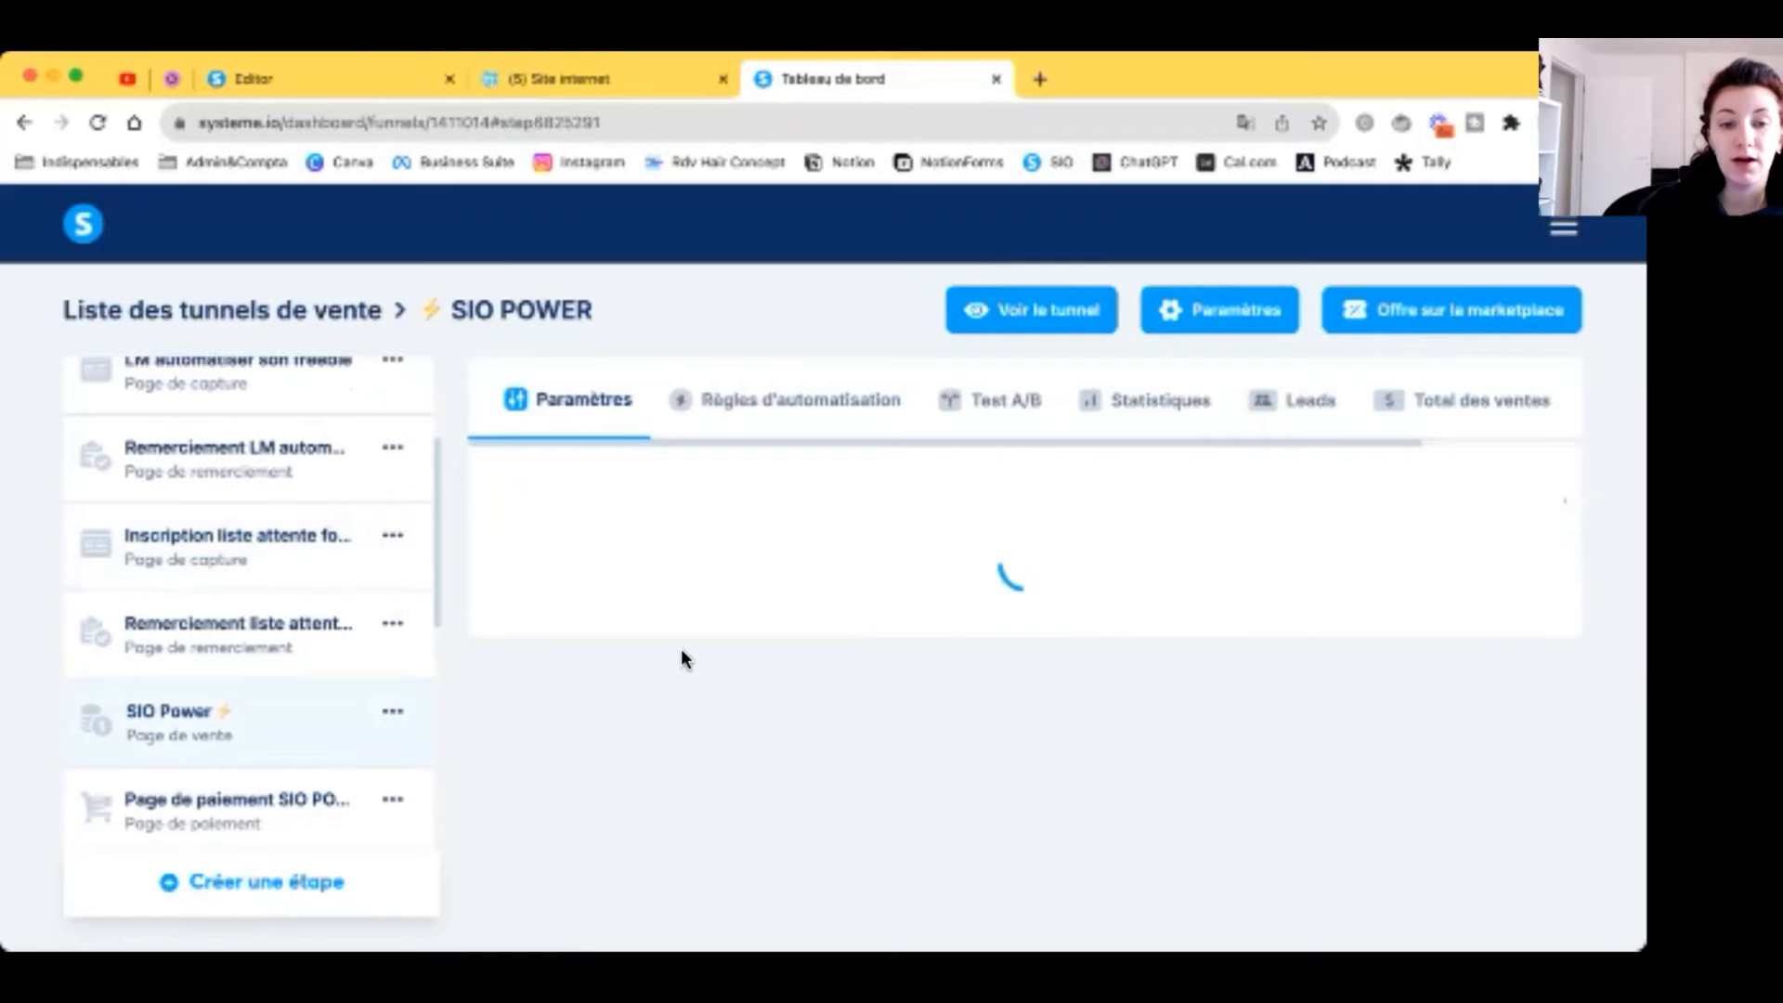
pyautogui.click(1146, 641)
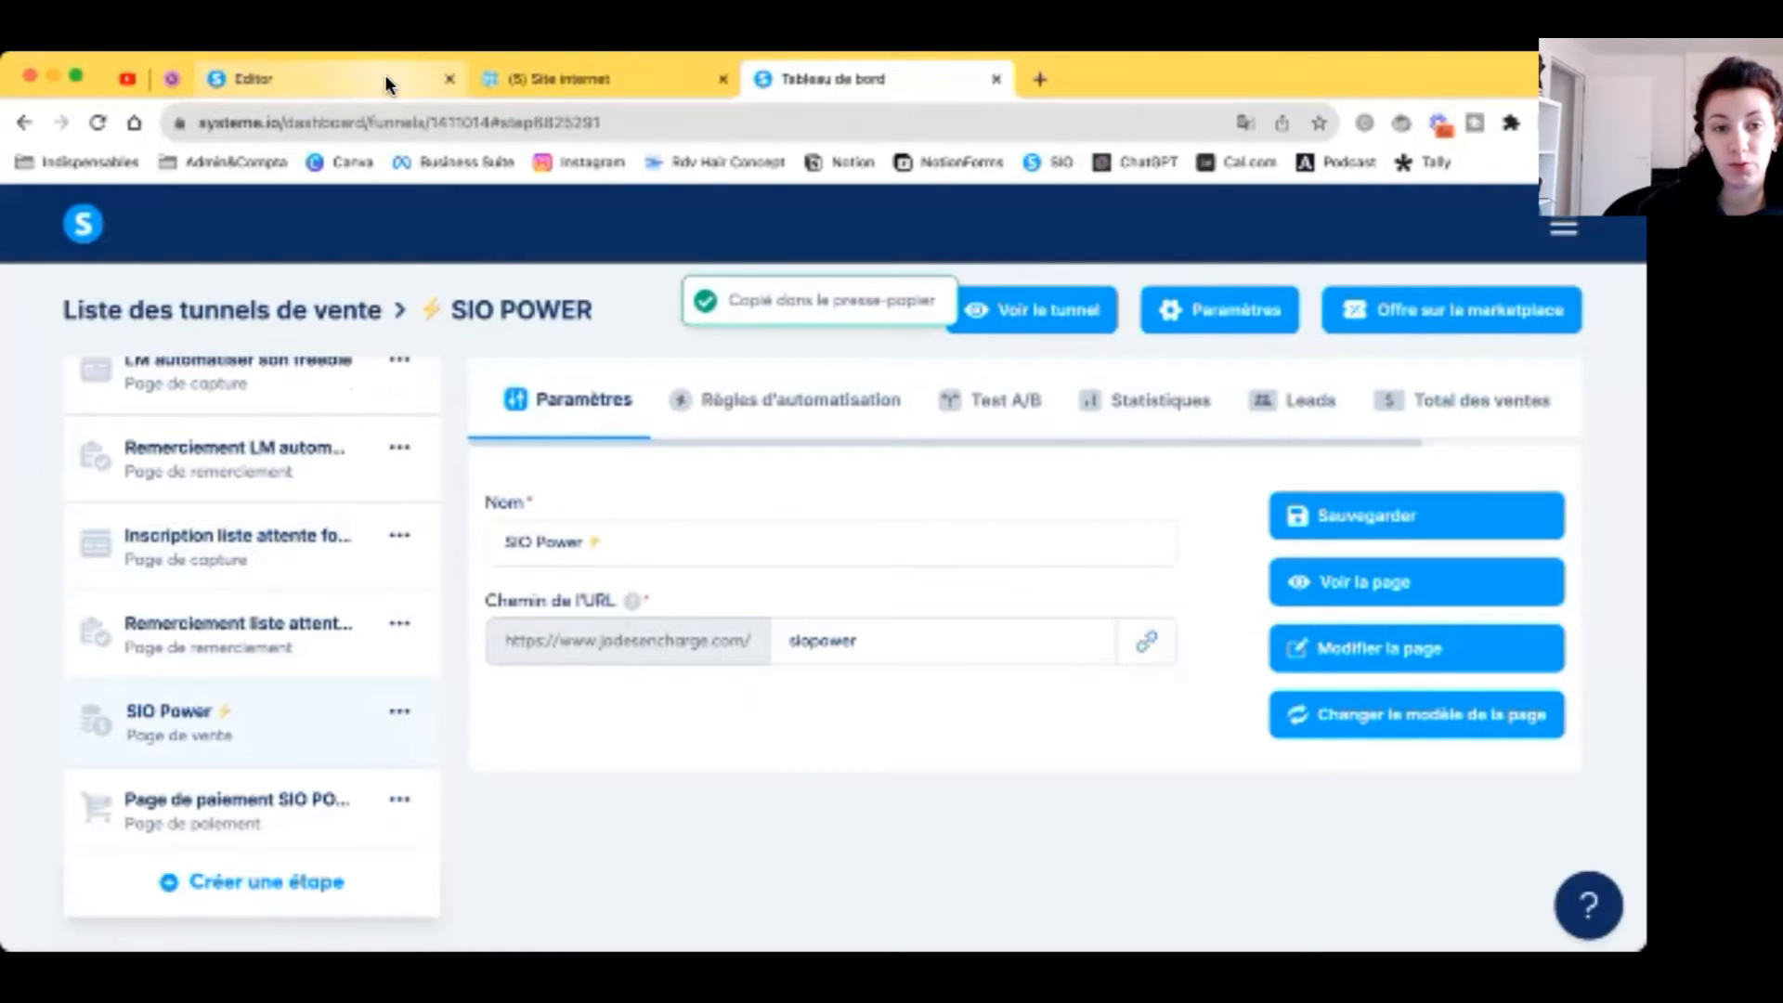
pyautogui.click(385, 76)
pyautogui.press('super+v')
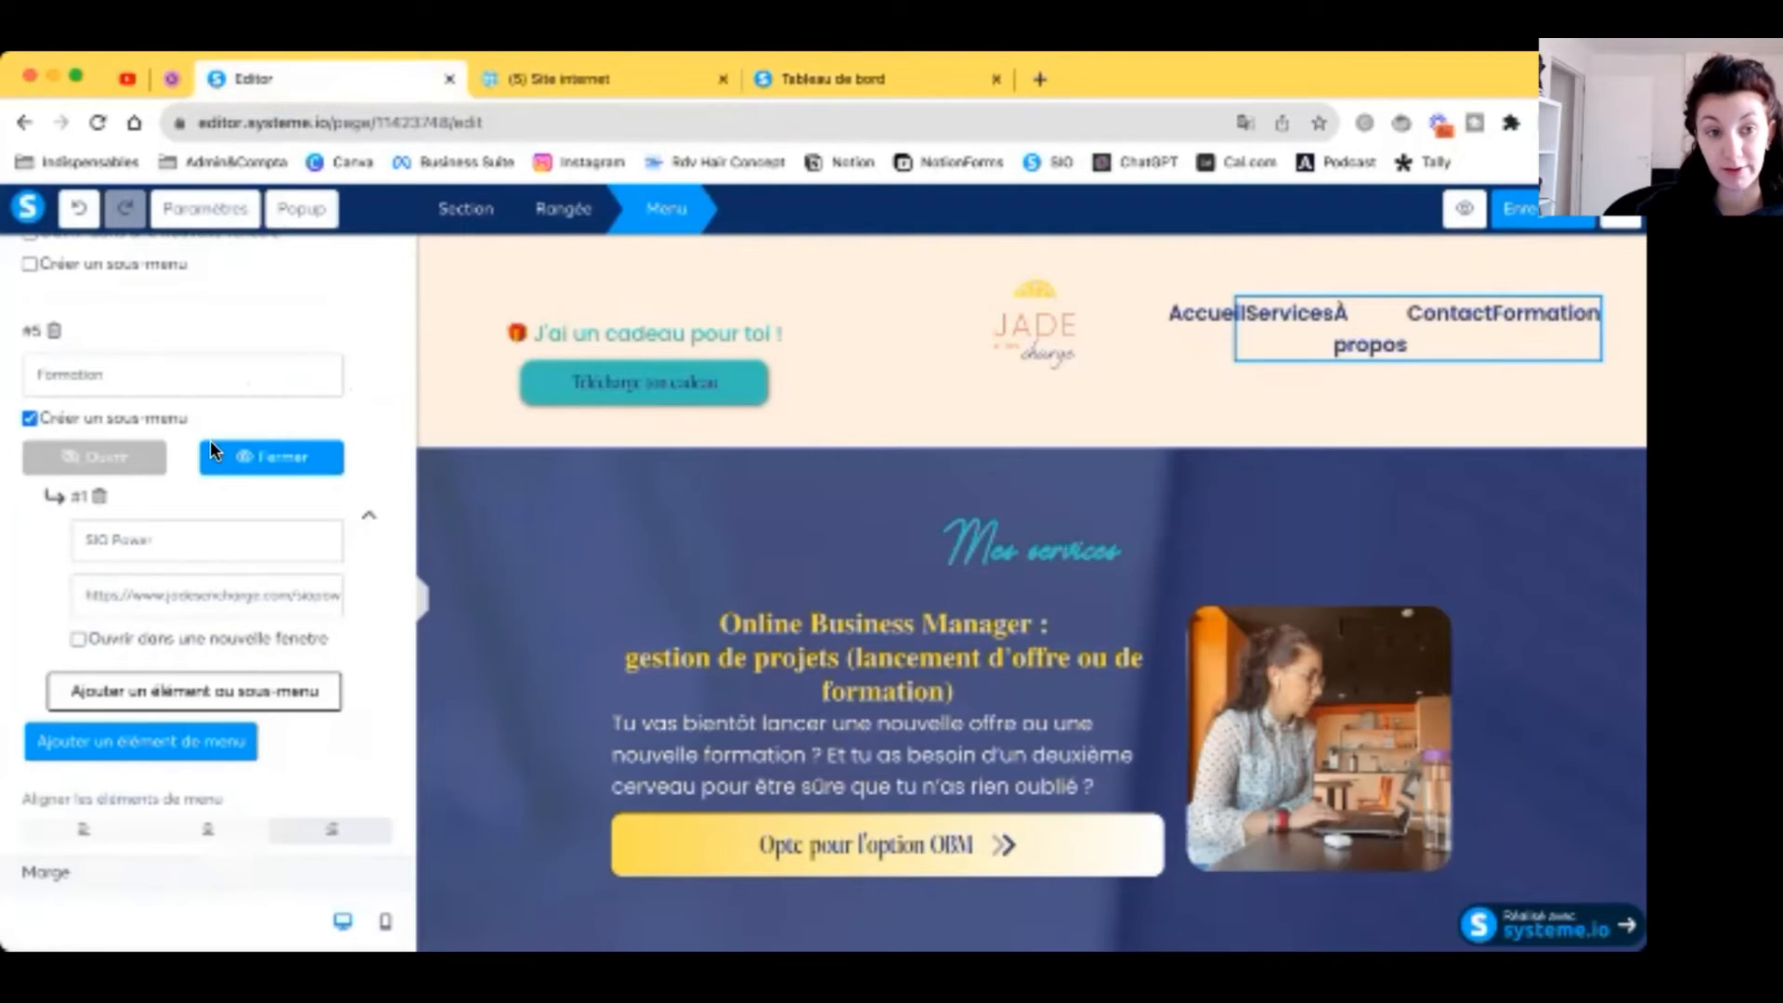
pyautogui.write('s')
pyautogui.scroll(-5, 293, 595)
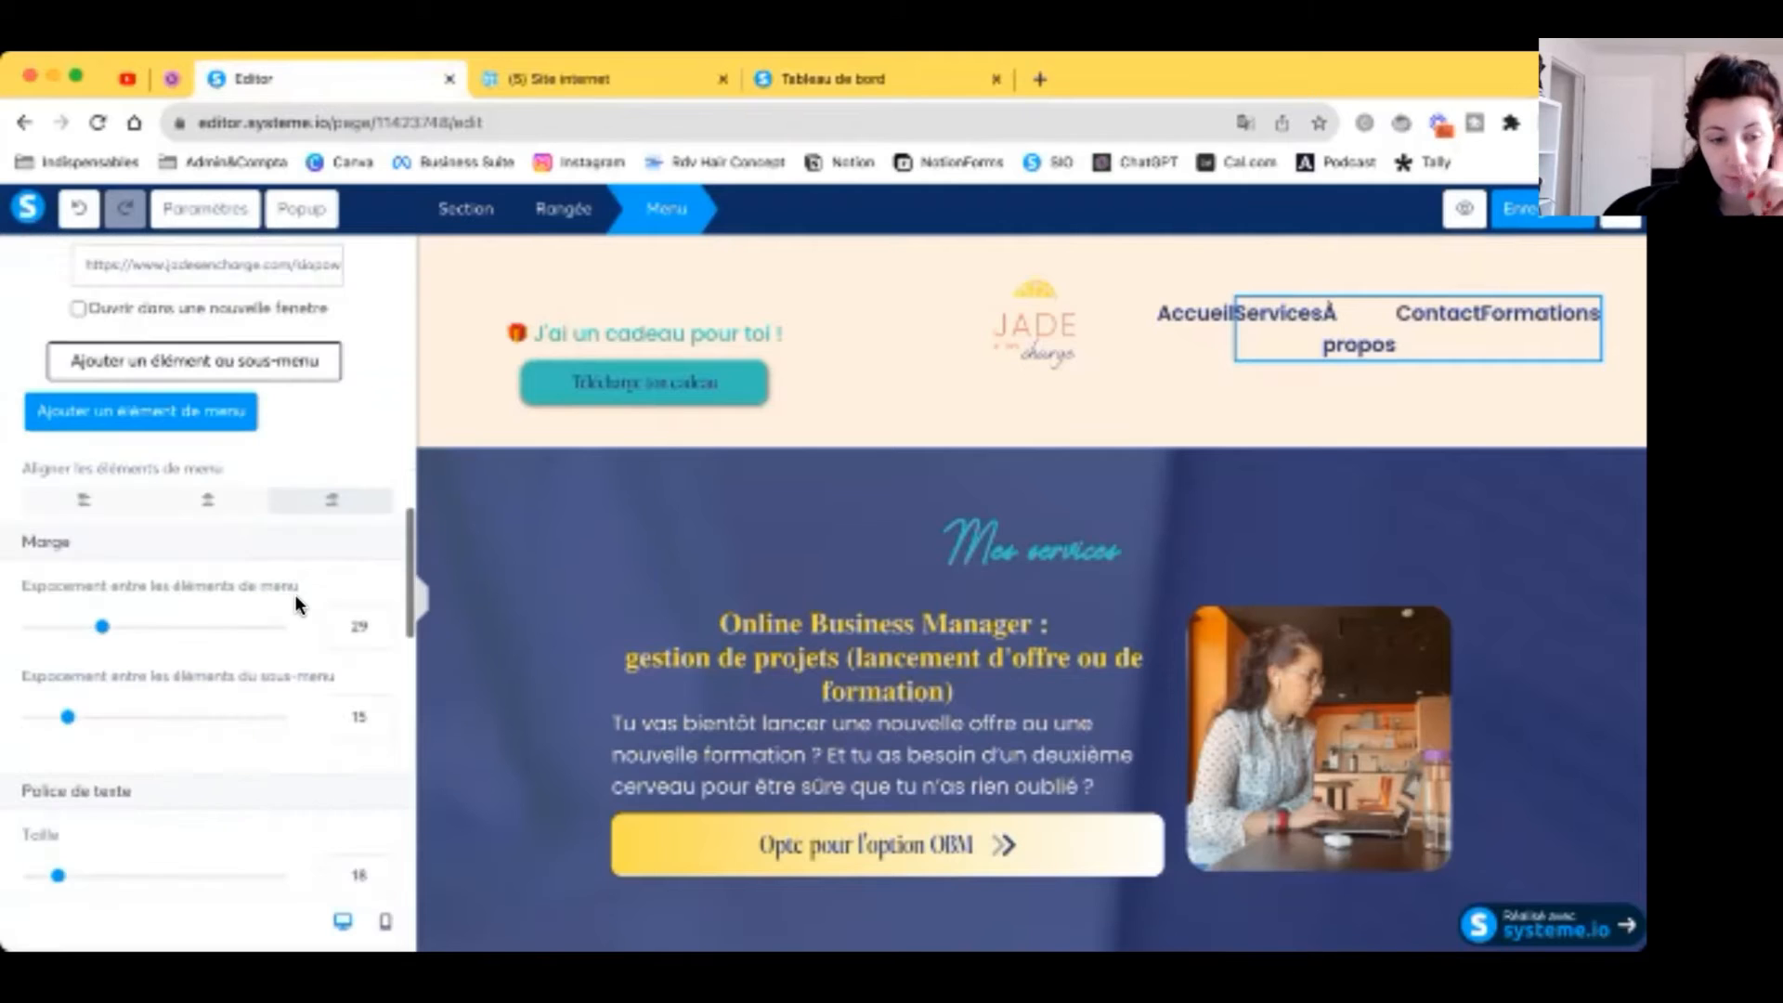
pyautogui.scroll(10, 293, 594)
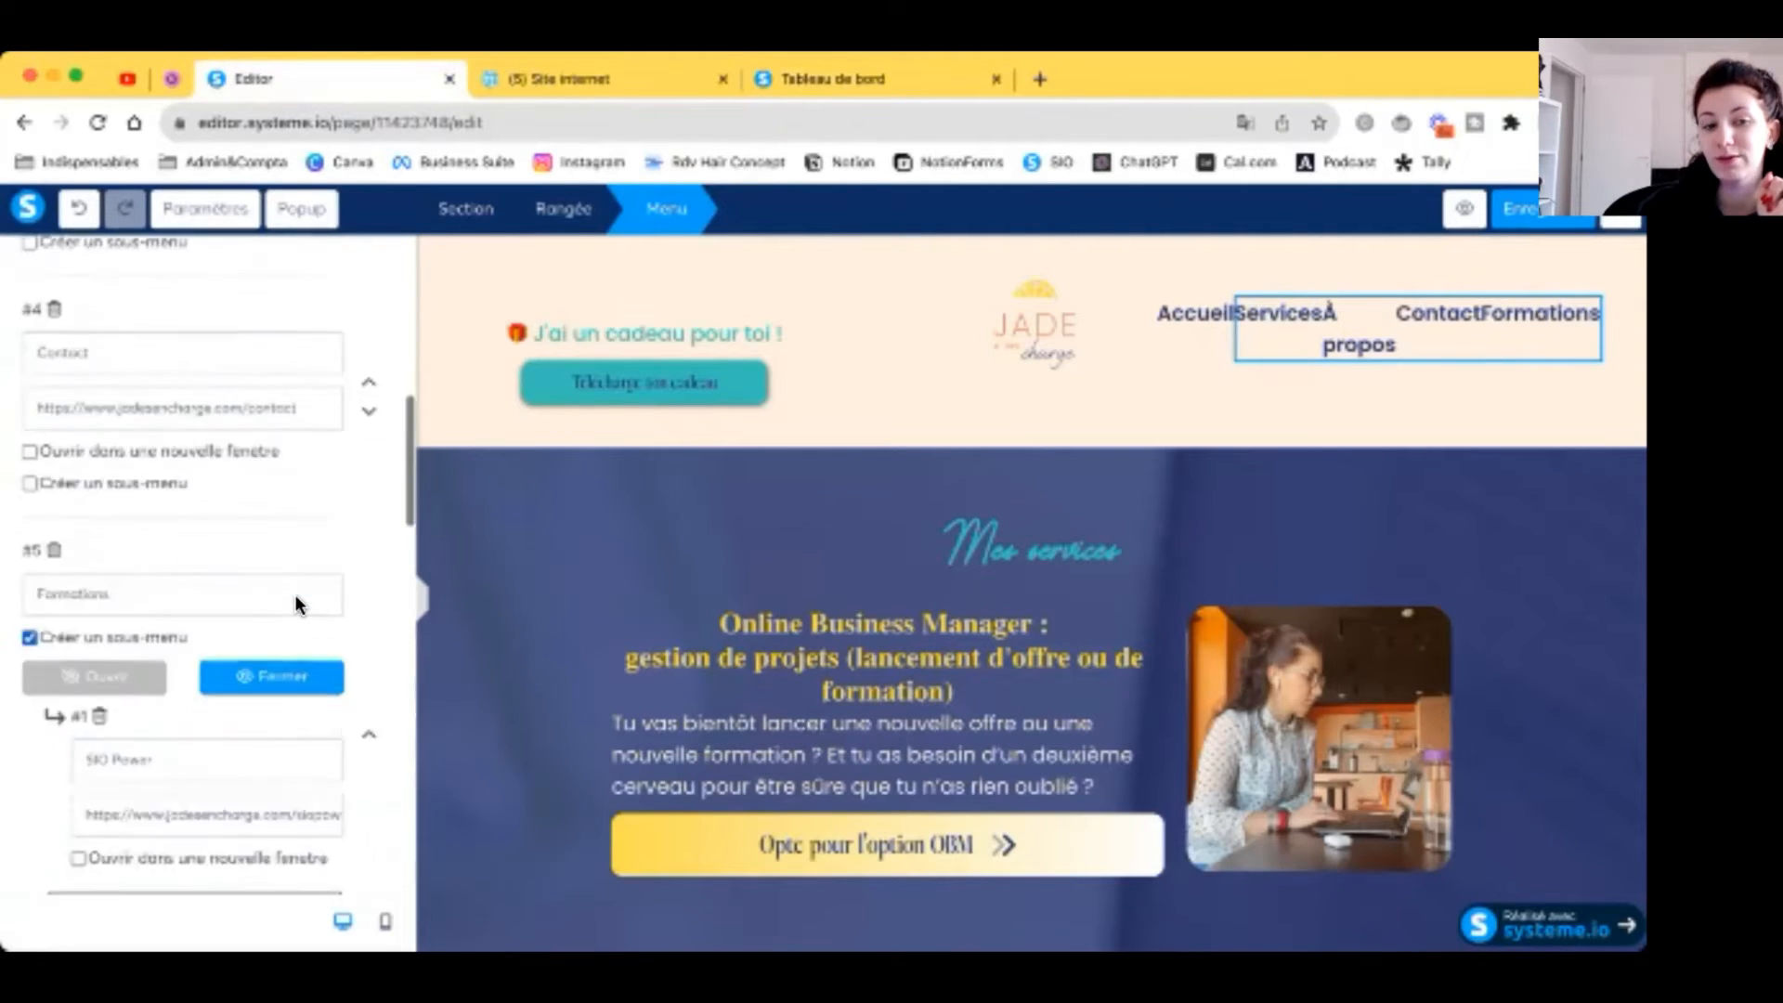
# Step: Preview the updated header menu and start saving it as a reusable block
pyautogui.click(420, 601)
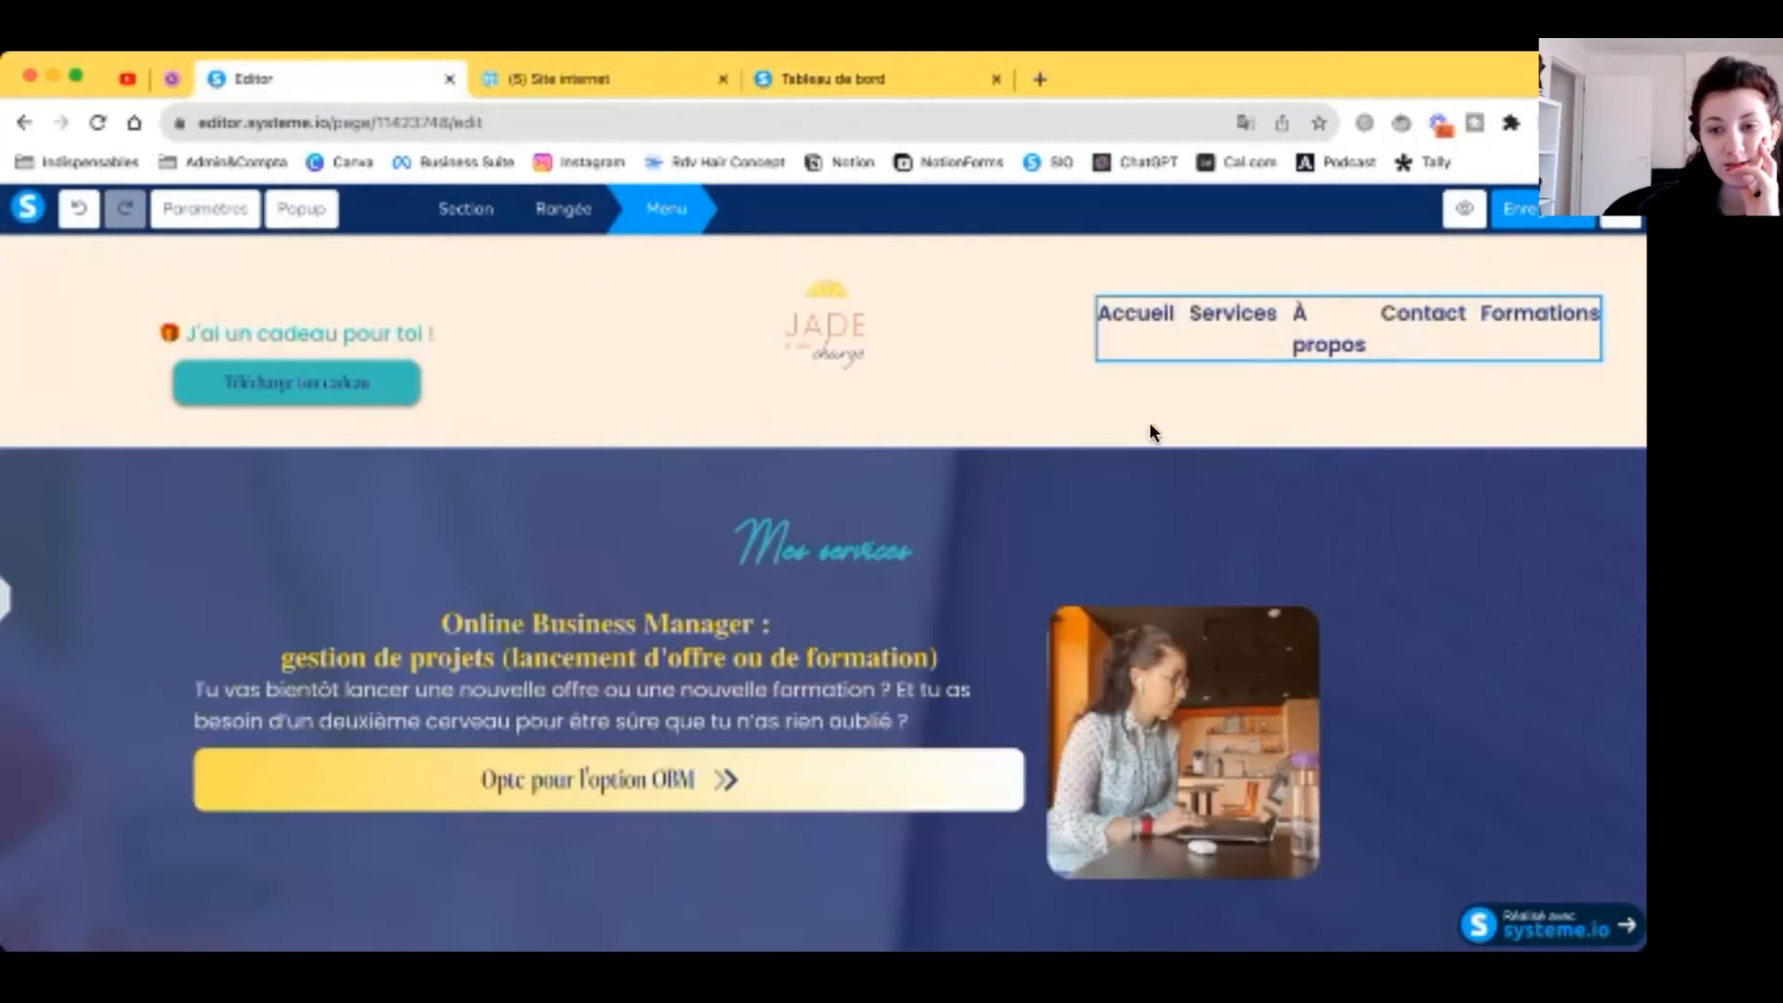
pyautogui.click(1166, 346)
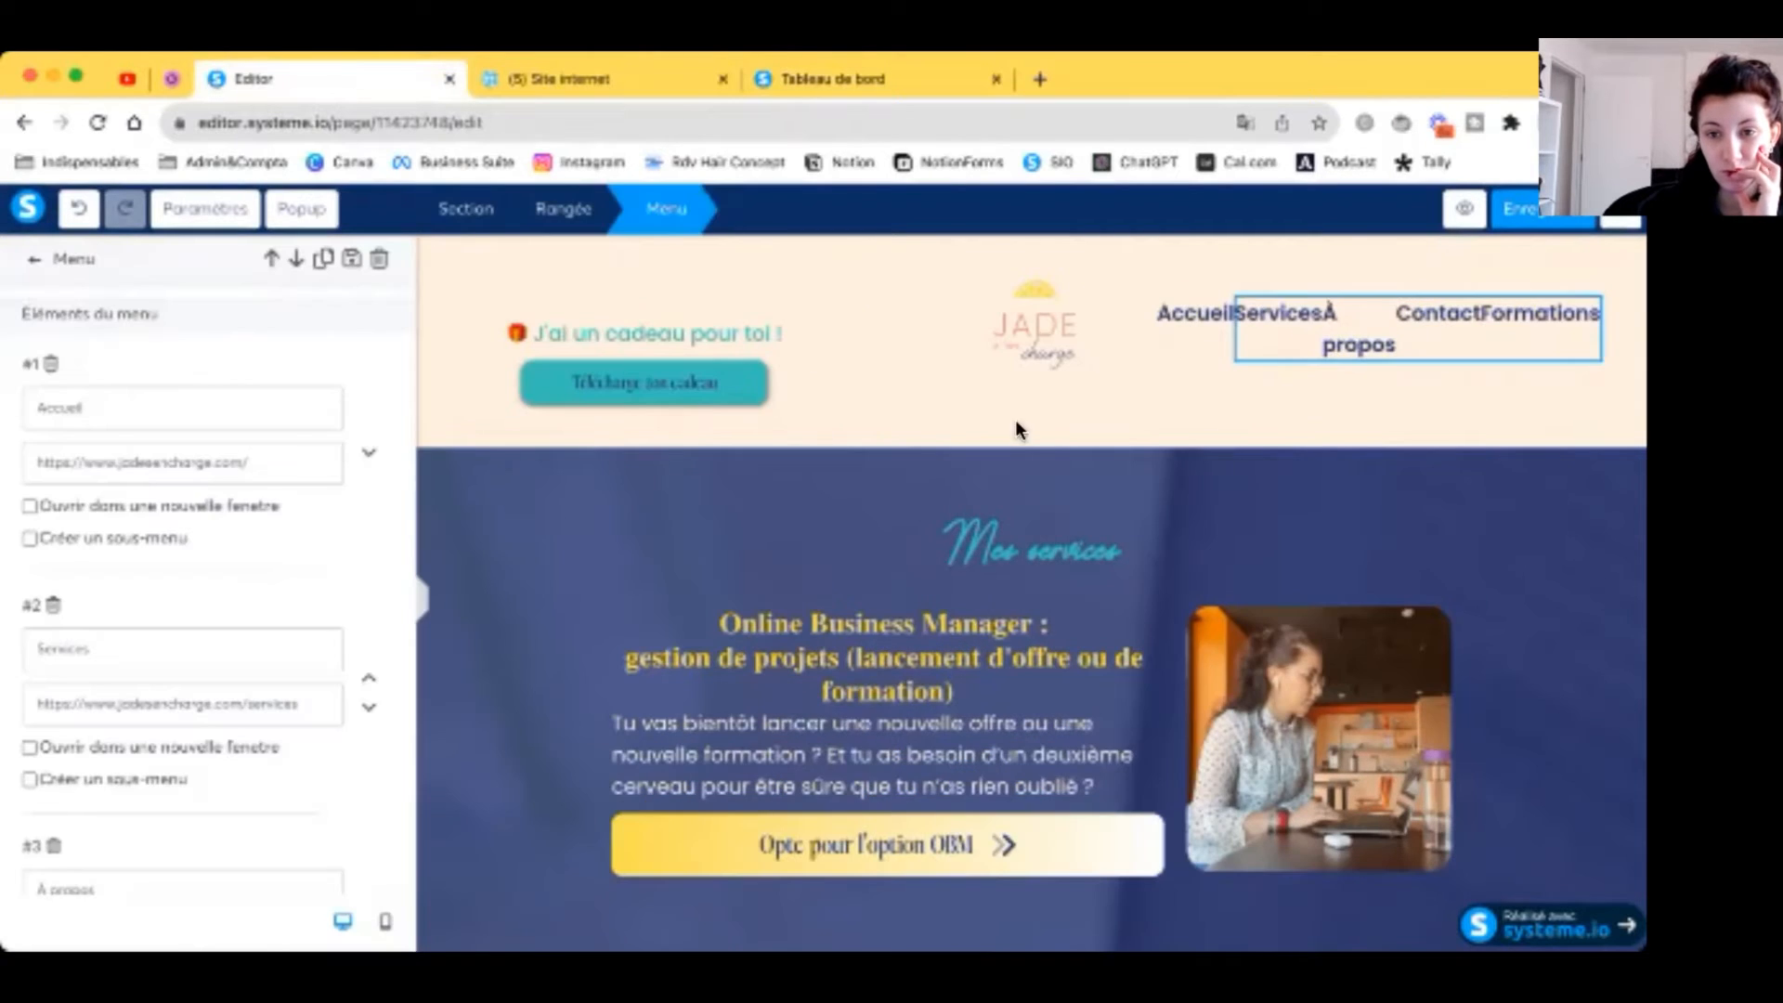
pyautogui.click(420, 599)
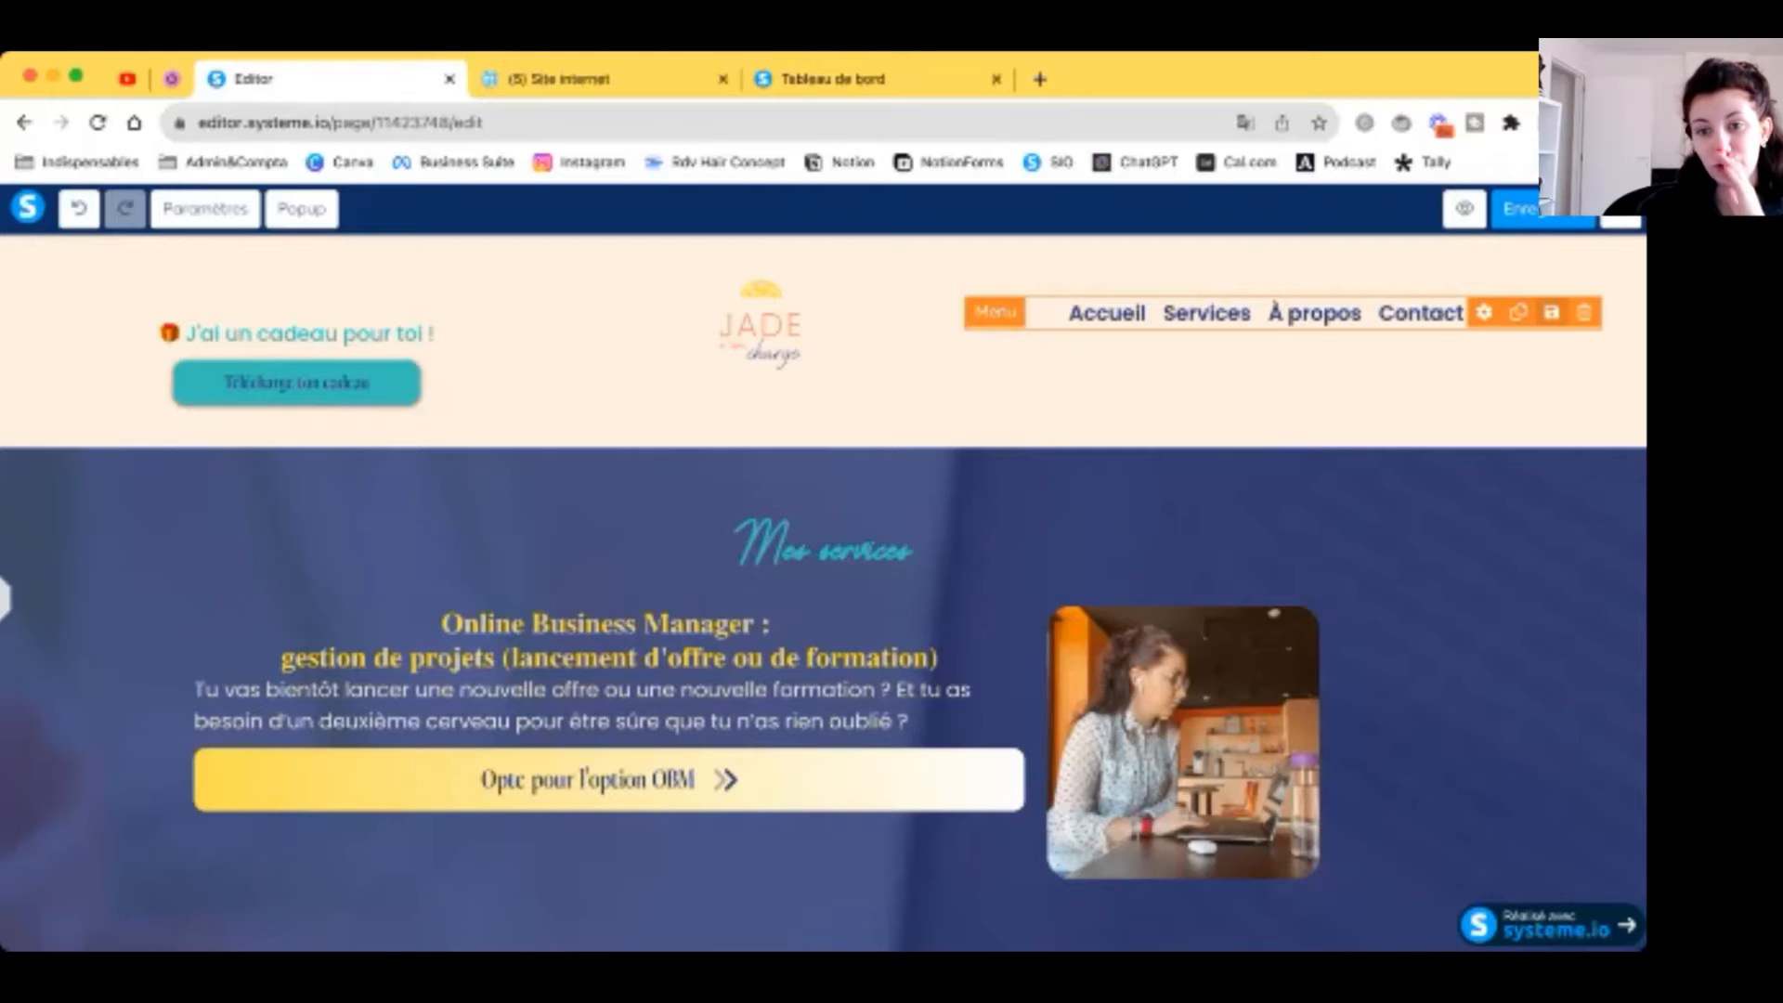
pyautogui.click(1551, 312)
# Step: Save the menu as a block named 'menu site web'
pyautogui.write('menu')
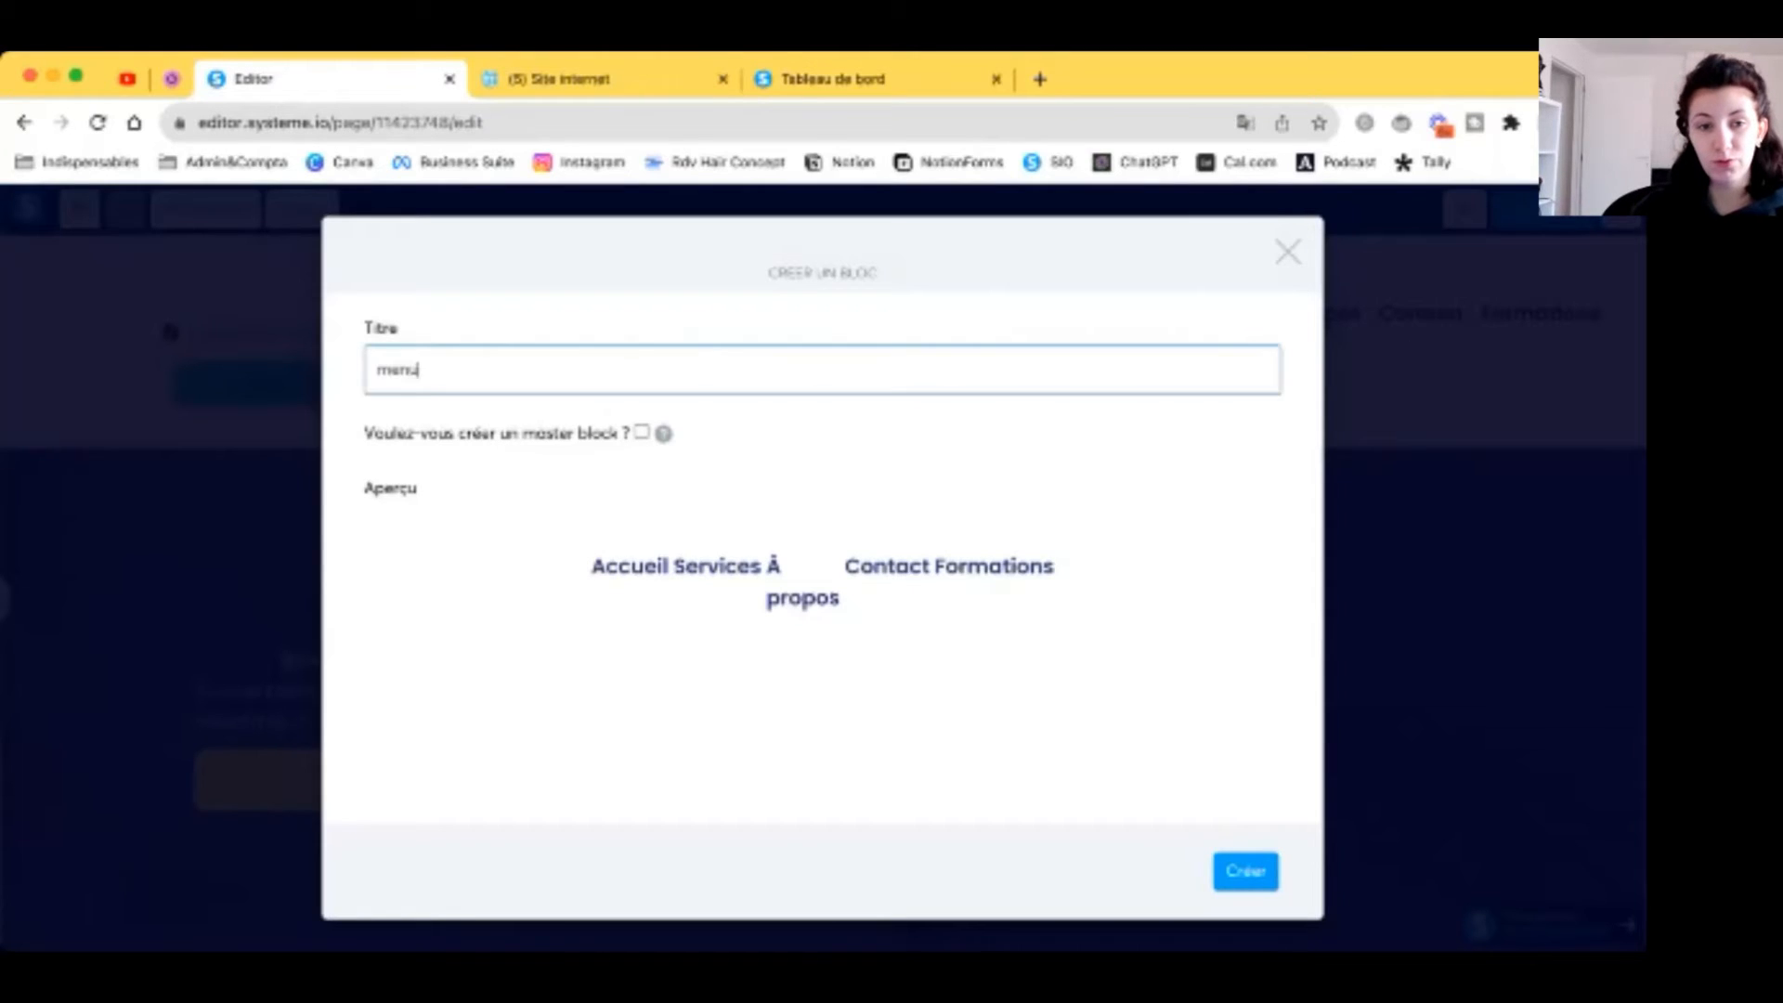
pyautogui.write(' site we')
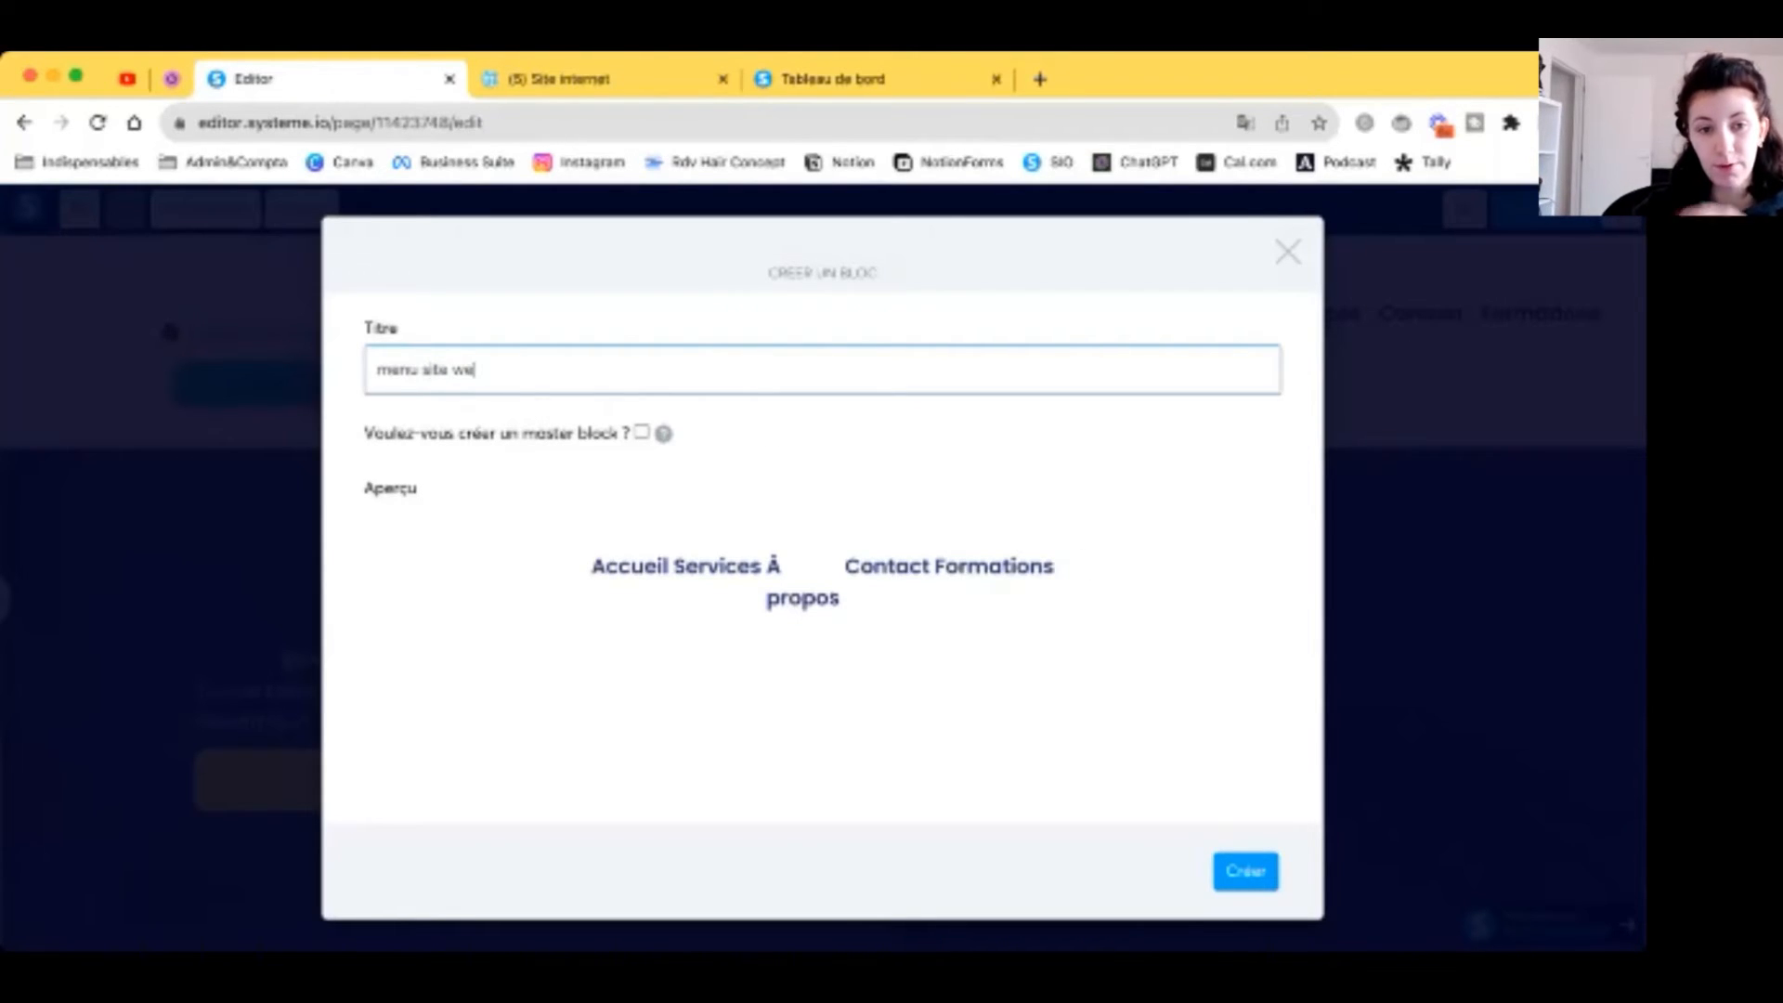
pyautogui.write('b')
pyautogui.press('Return')
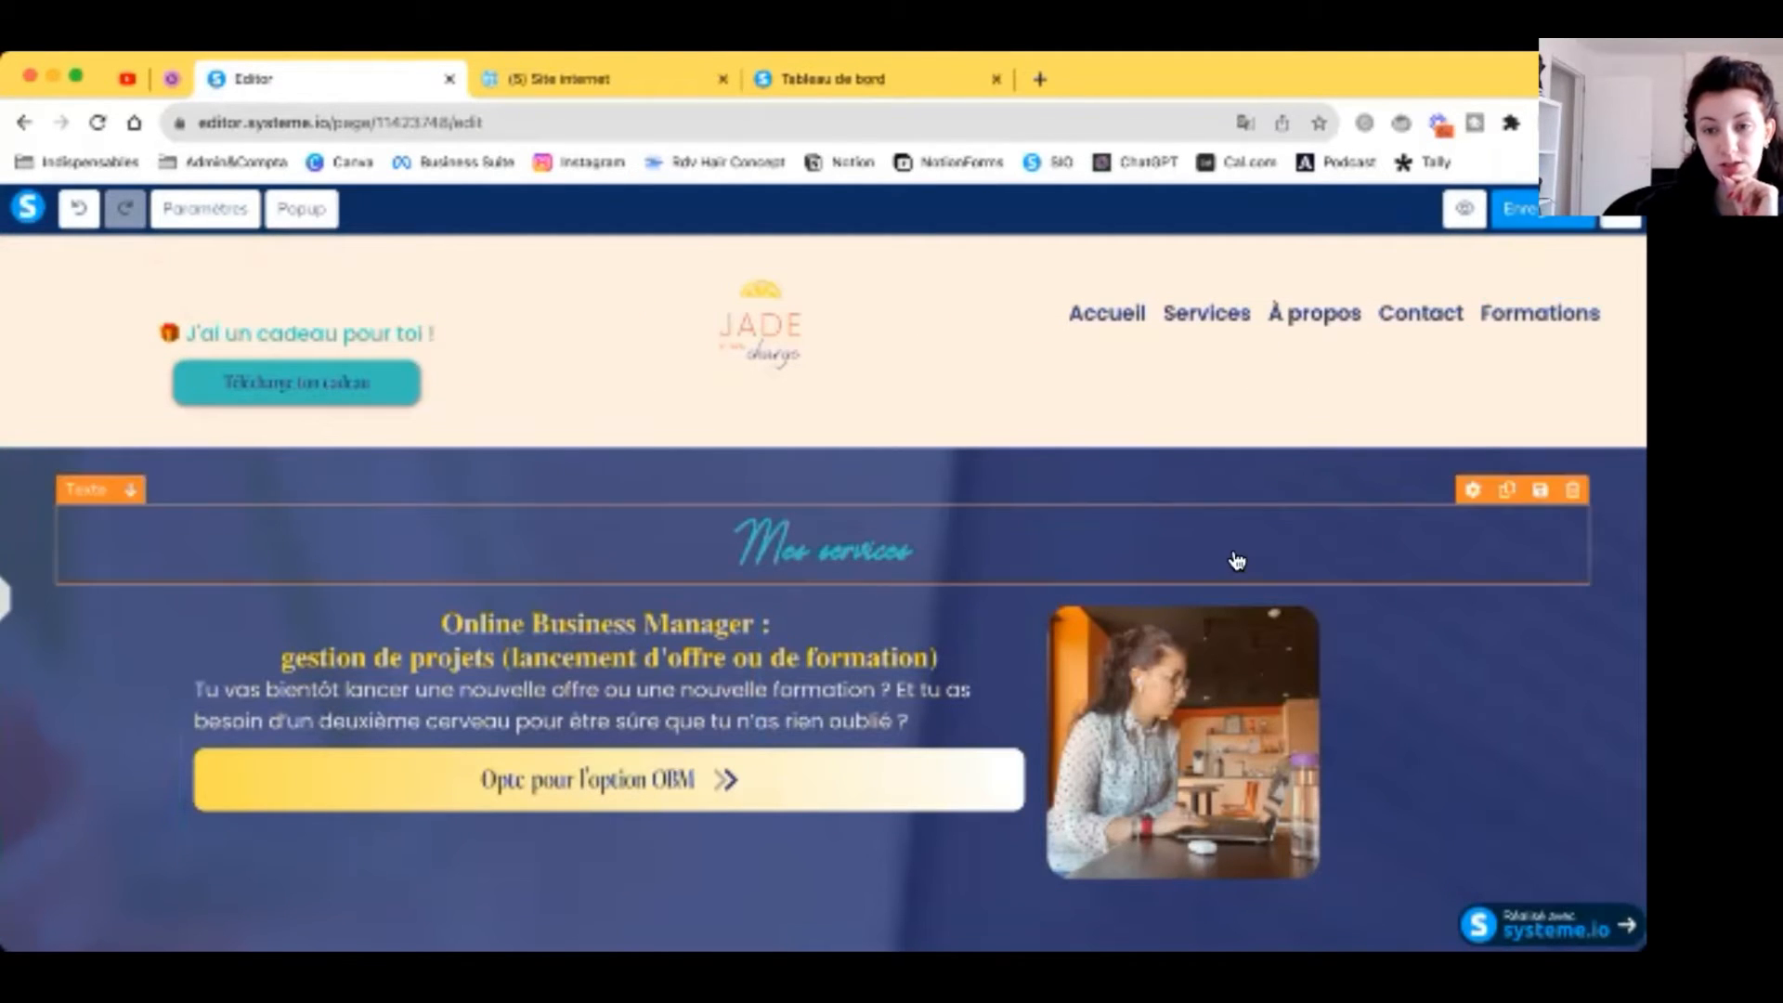
pyautogui.scroll(-10, 1234, 557)
pyautogui.scroll(10, 1234, 557)
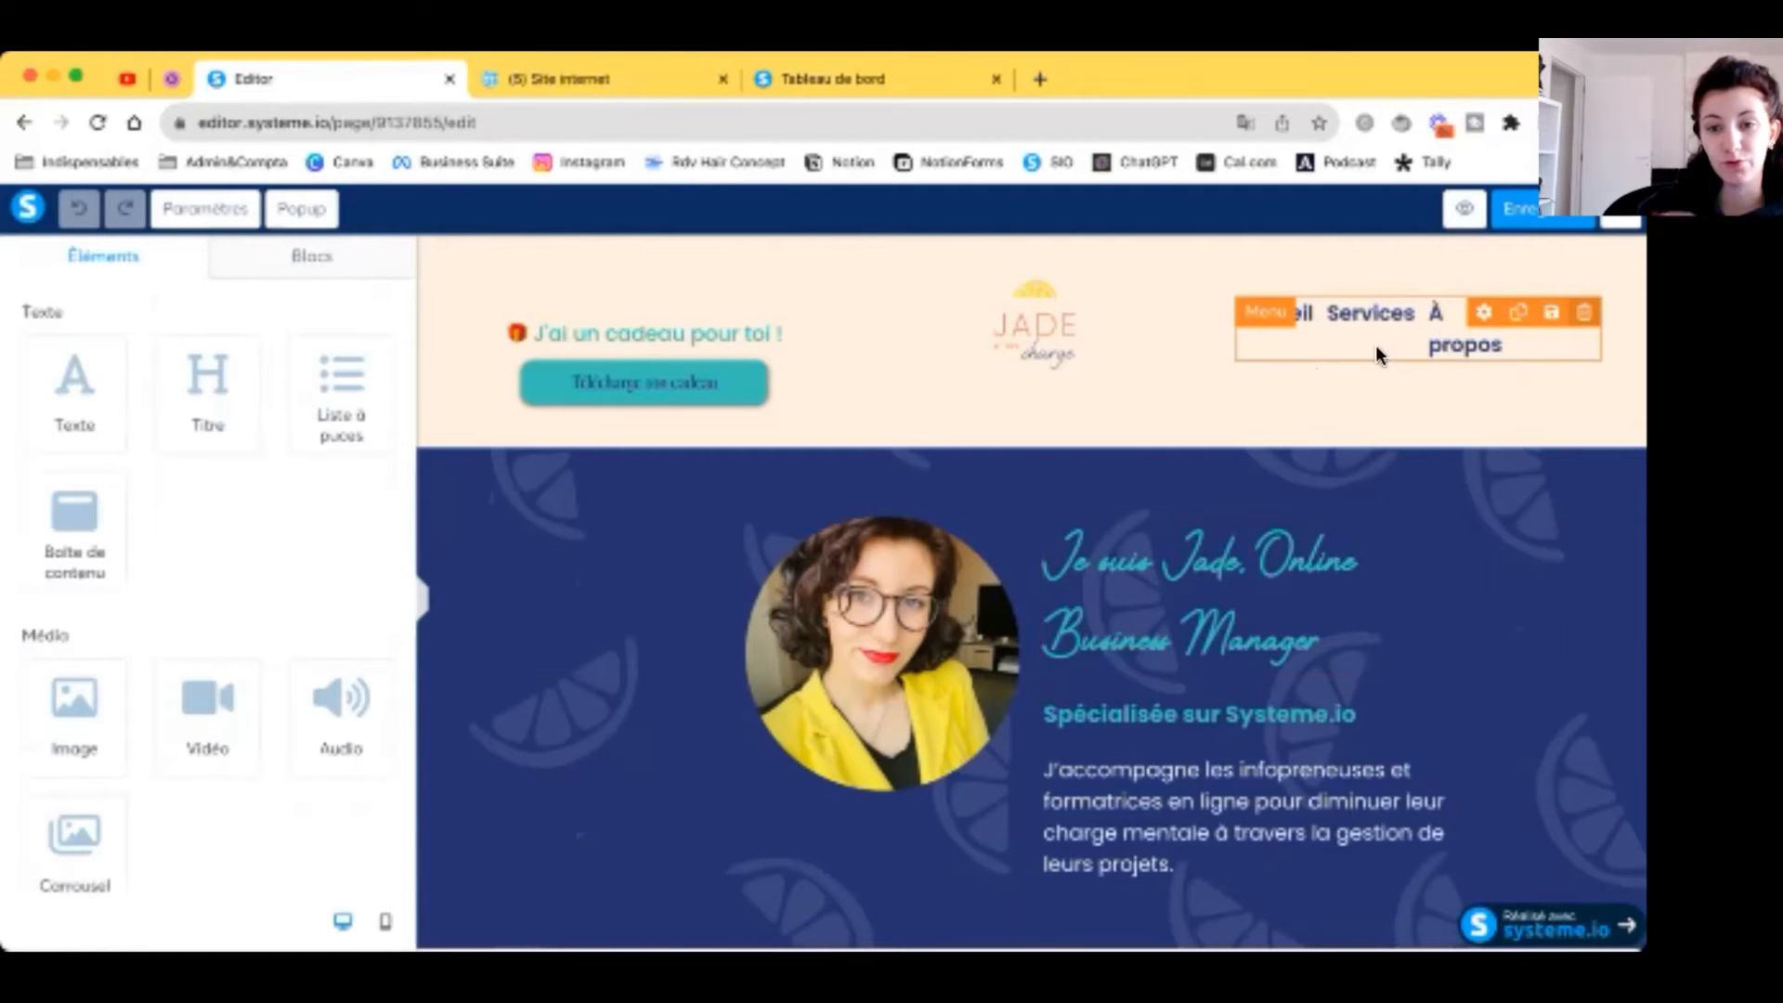
# Step: Delete the old header menu and drop the saved 'menu site web' block in its place
pyautogui.click(1583, 311)
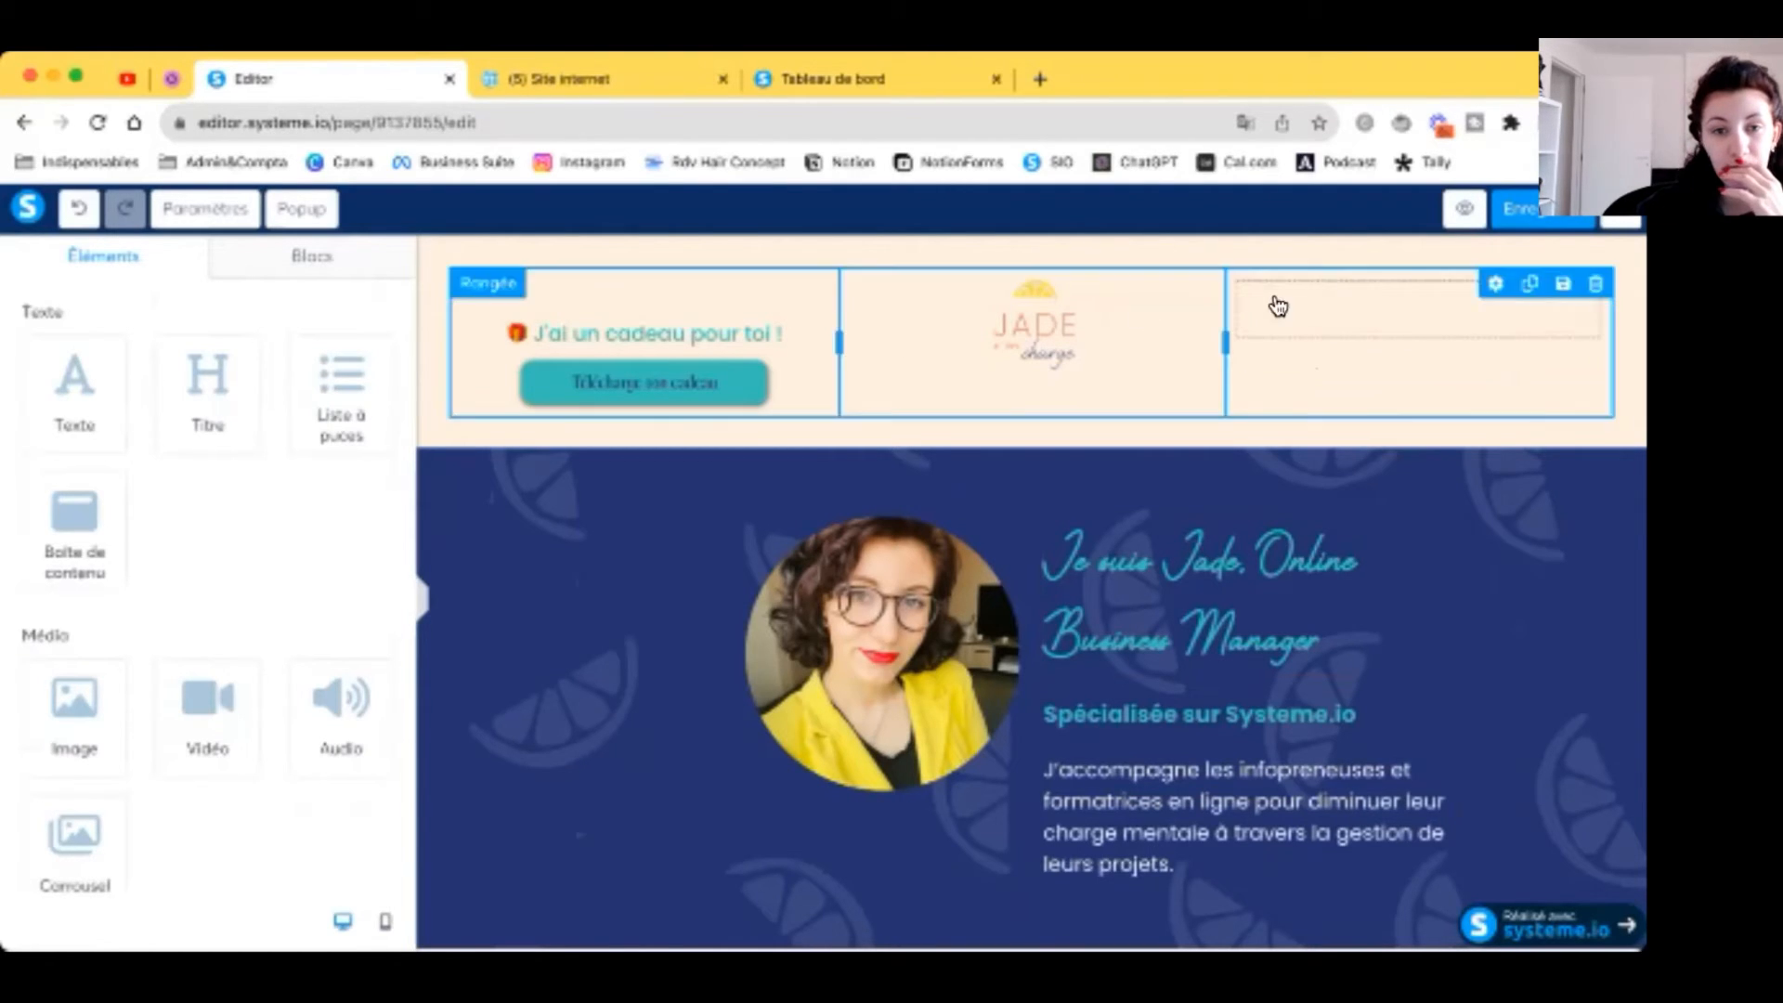
pyautogui.click(343, 271)
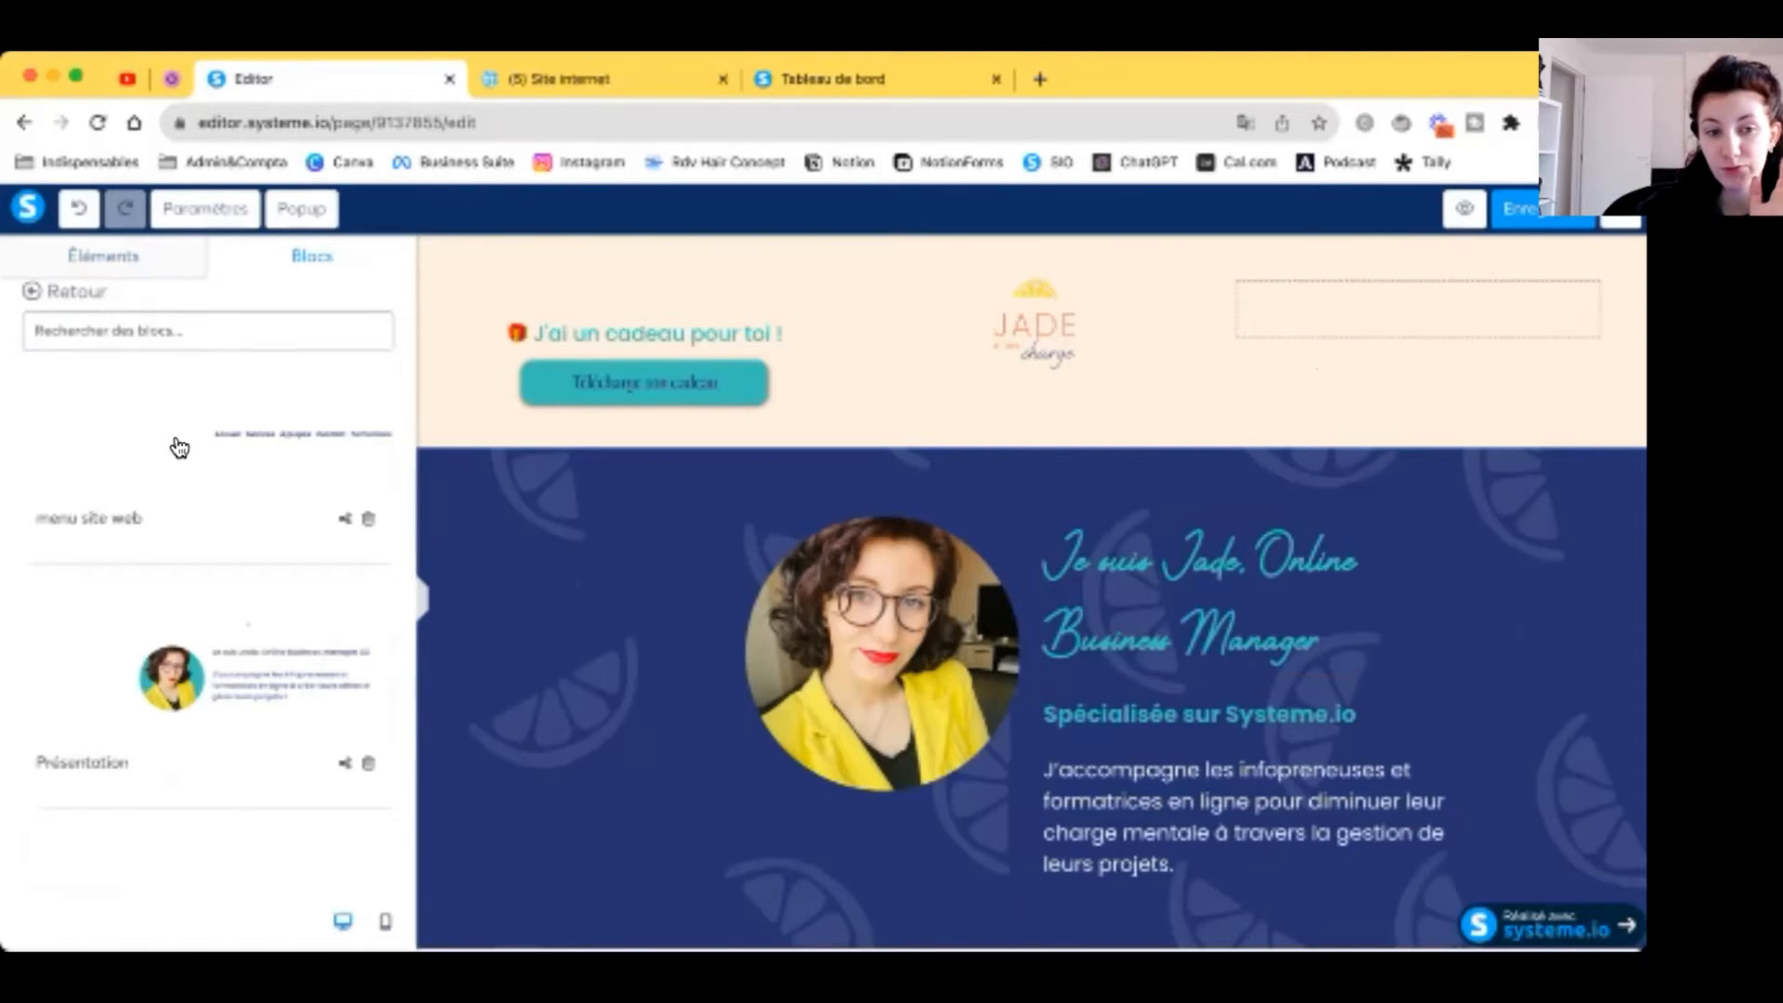
pyautogui.moveTo(869, 387); pyautogui.dragTo(1291, 322)
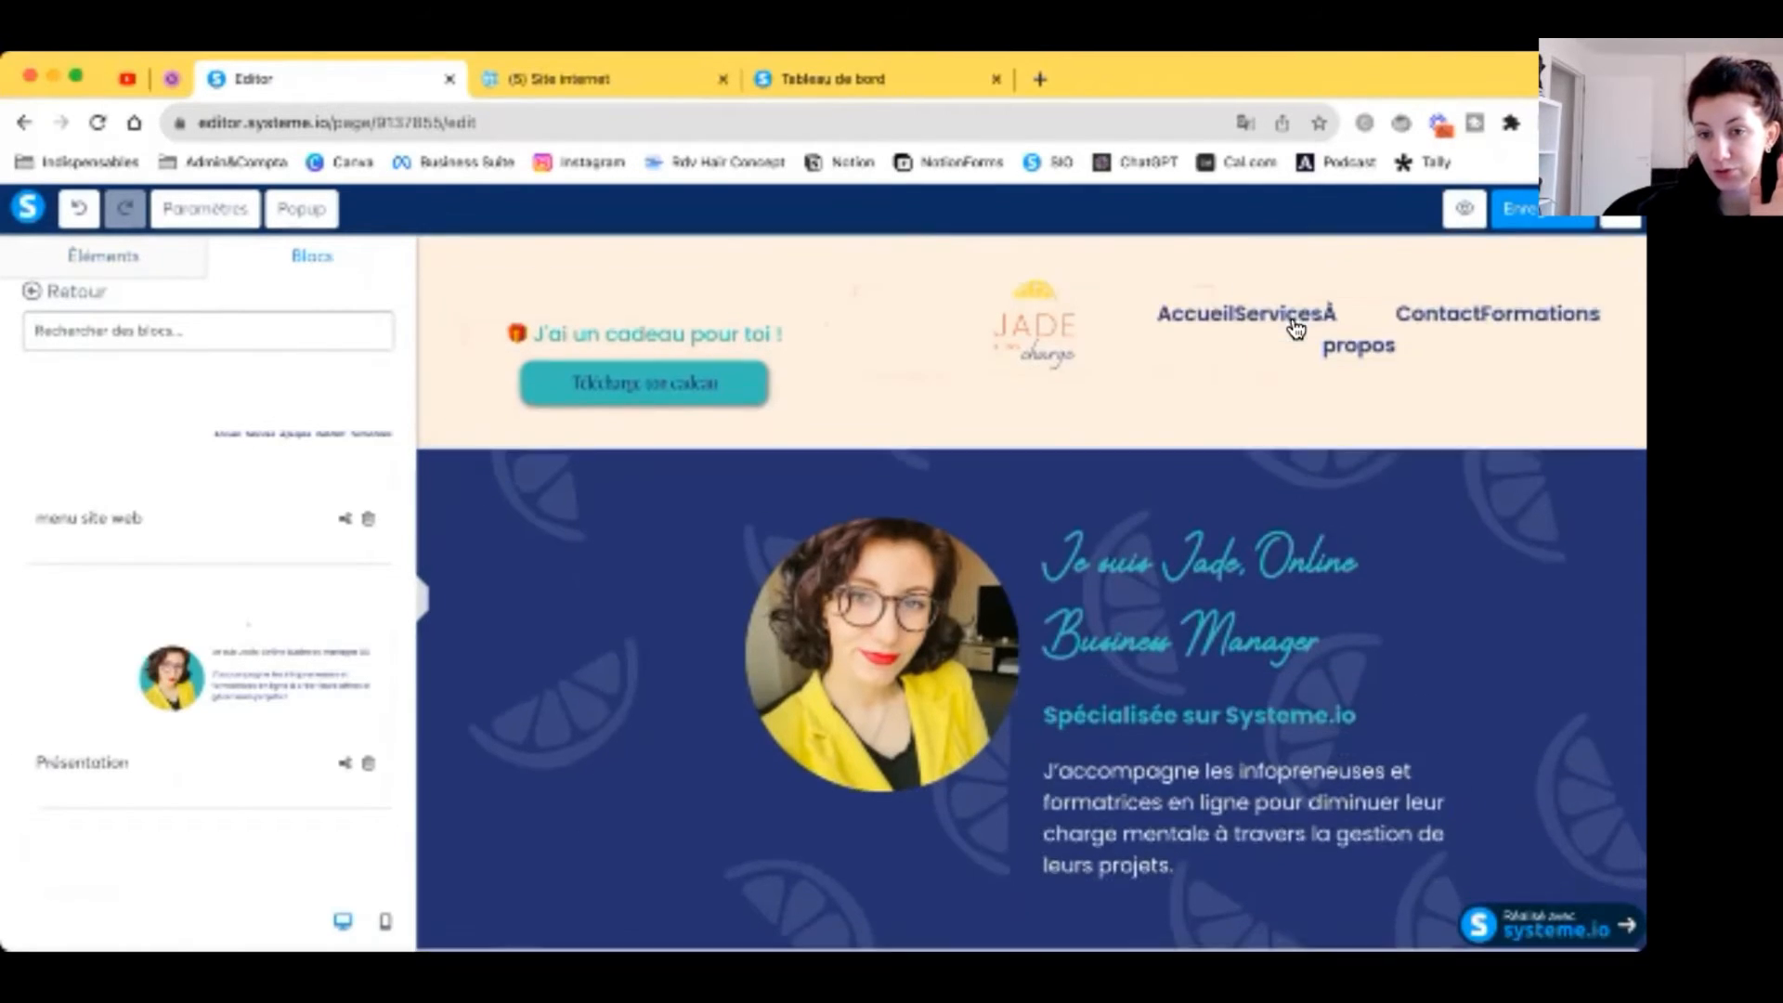
pyautogui.click(424, 606)
pyautogui.click(424, 599)
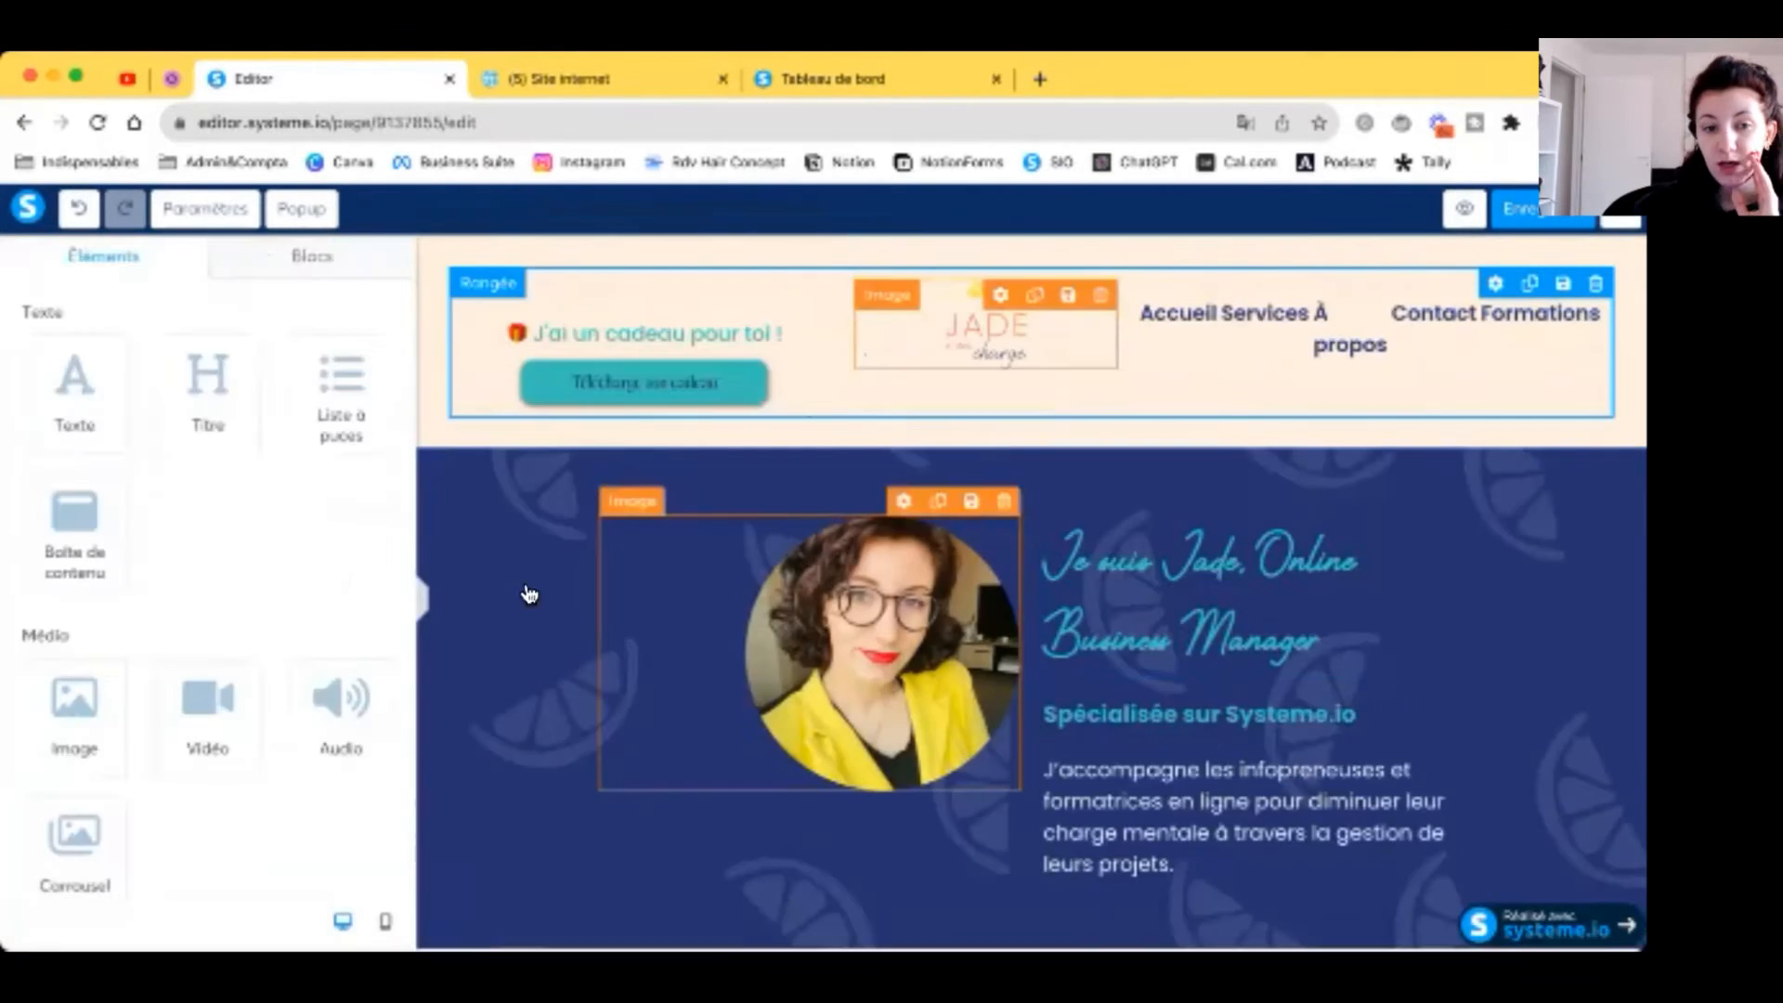
# Step: Check the gift download button's link and the JADE logo in the header
pyautogui.scroll(-4, 521, 609)
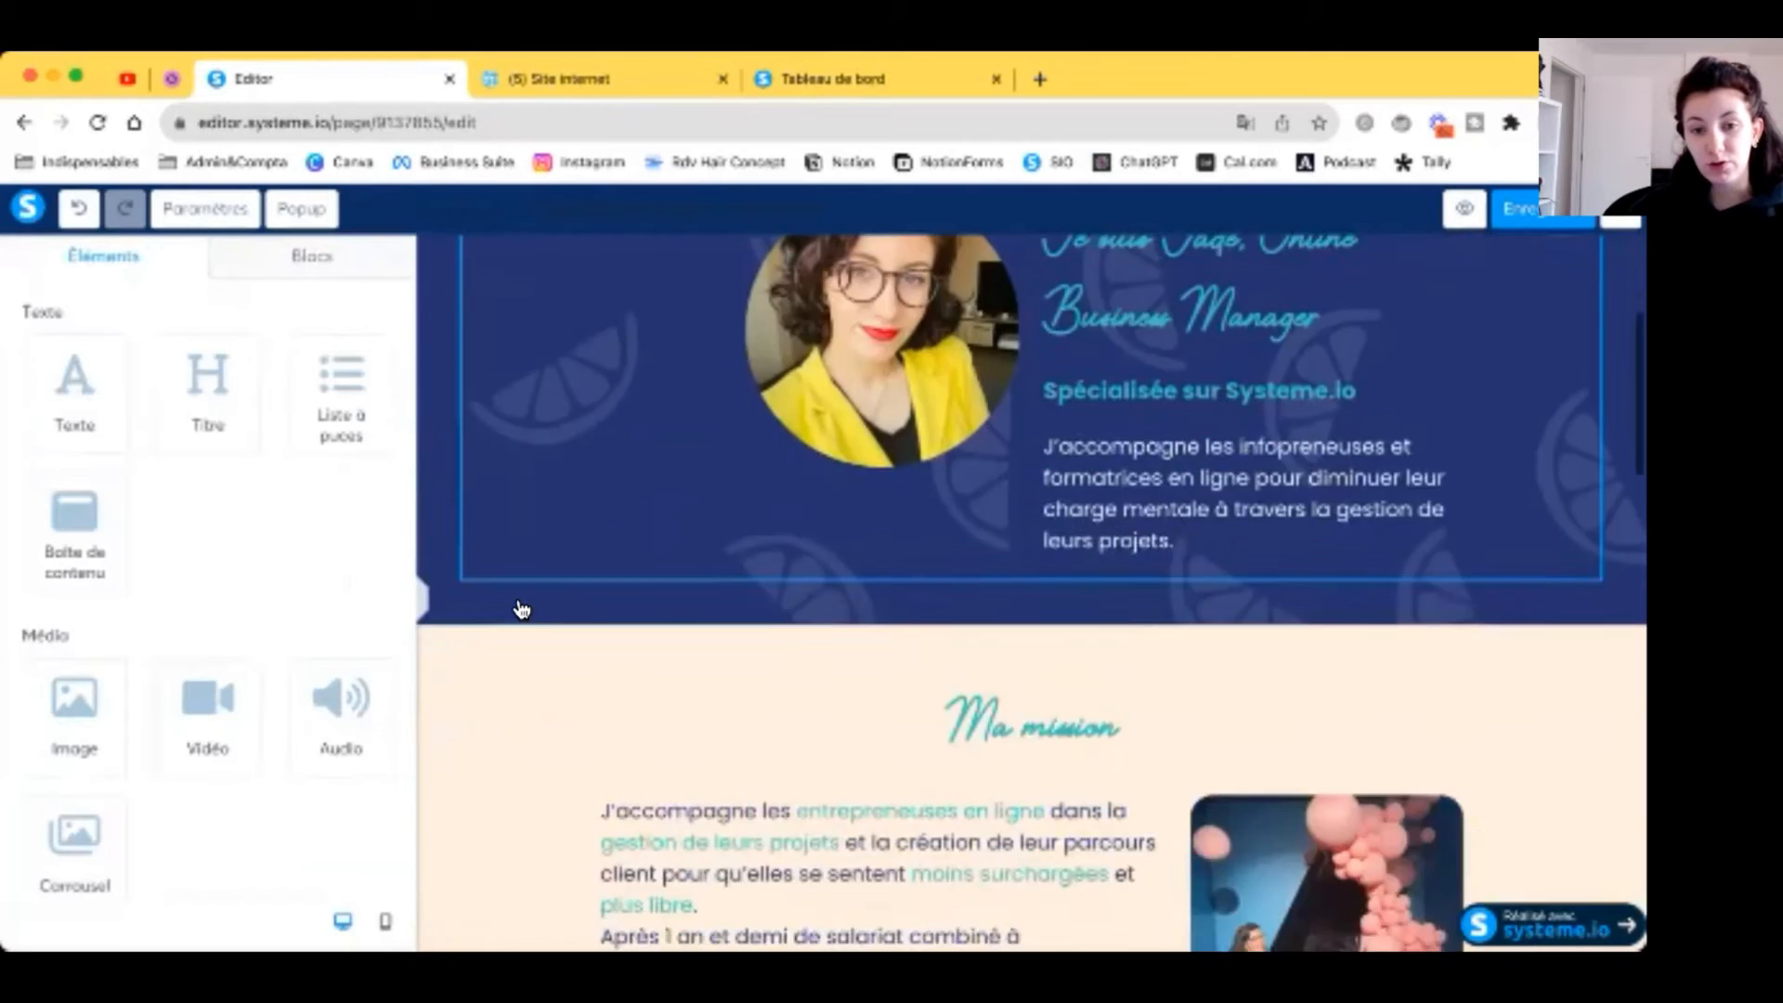
pyautogui.scroll(3, 521, 610)
pyautogui.scroll(1, 521, 609)
pyautogui.click(637, 351)
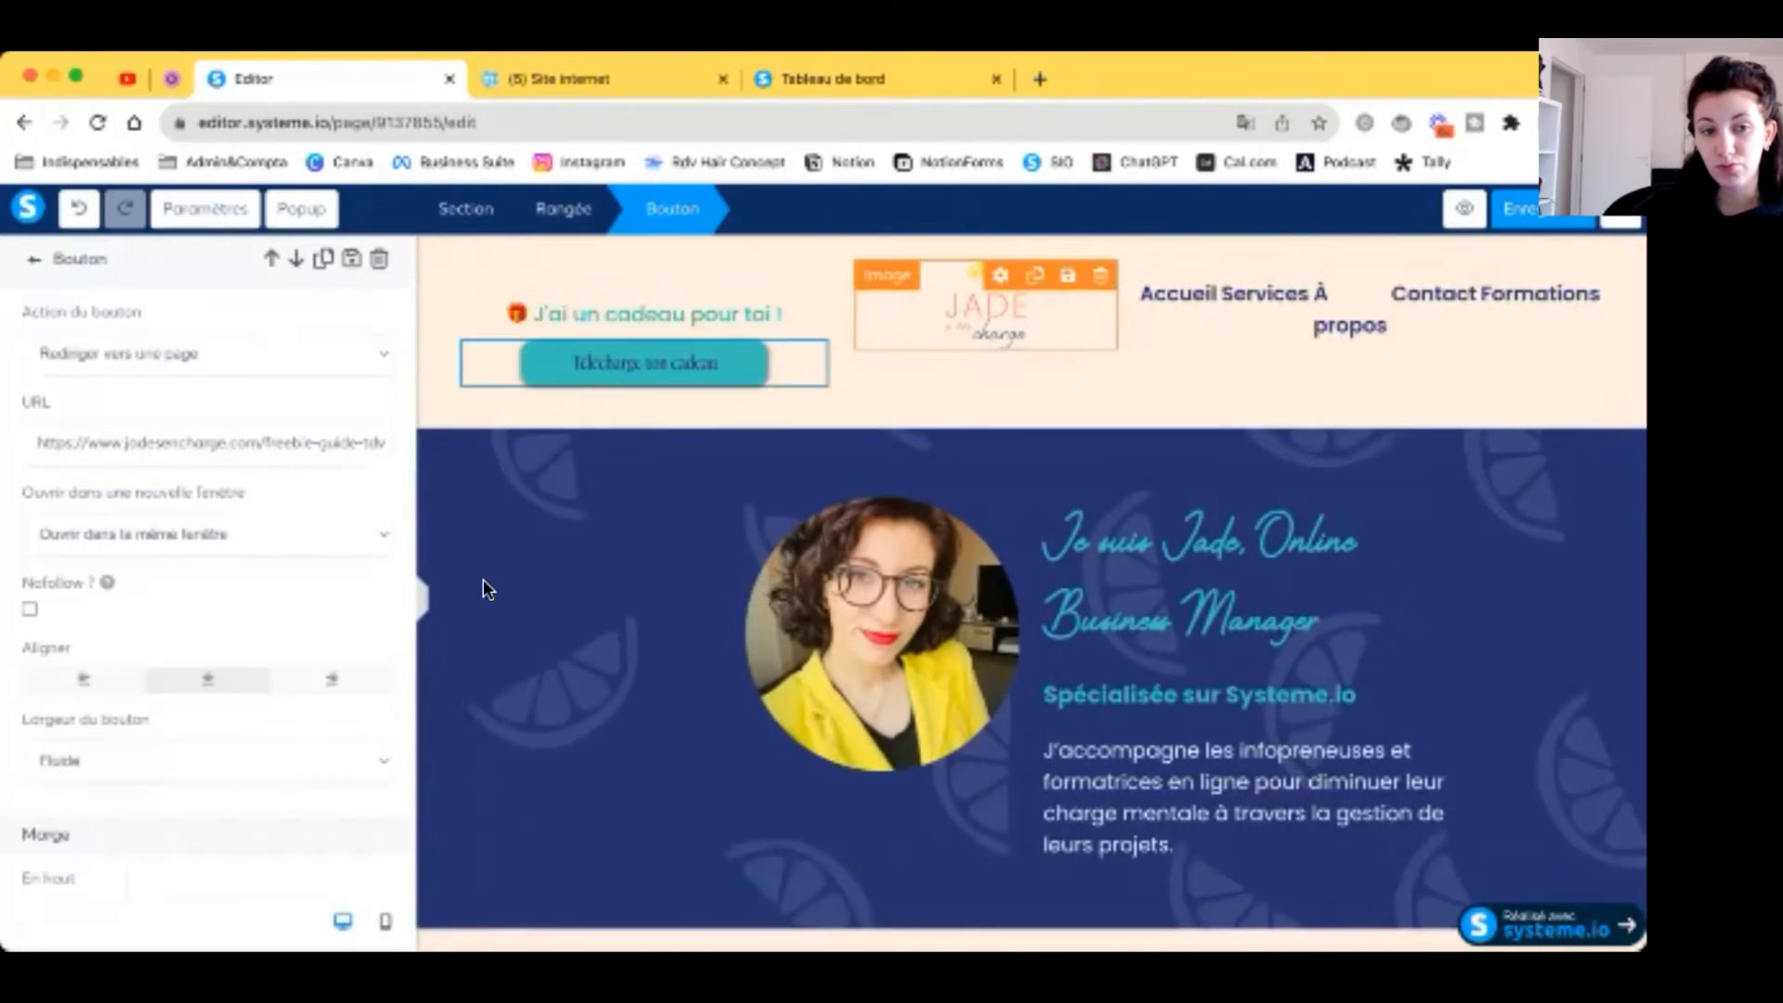
pyautogui.click(997, 316)
pyautogui.click(881, 642)
pyautogui.scroll(-9, 884, 646)
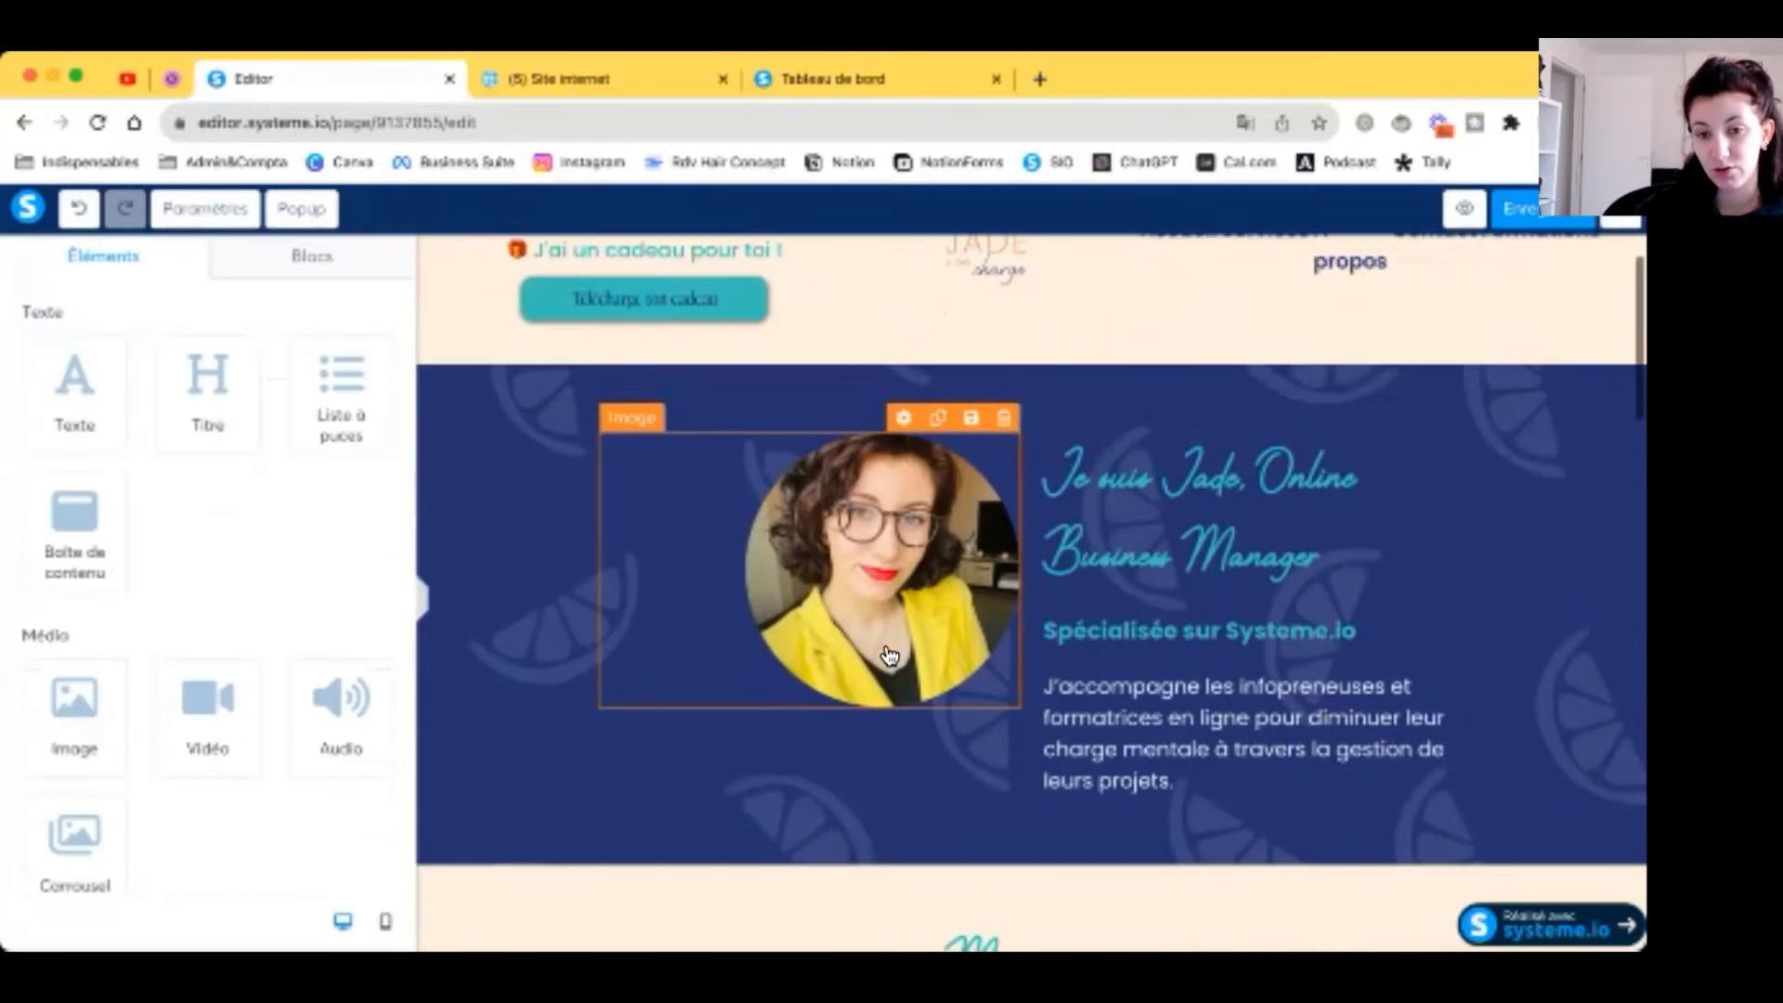
pyautogui.scroll(1, 891, 692)
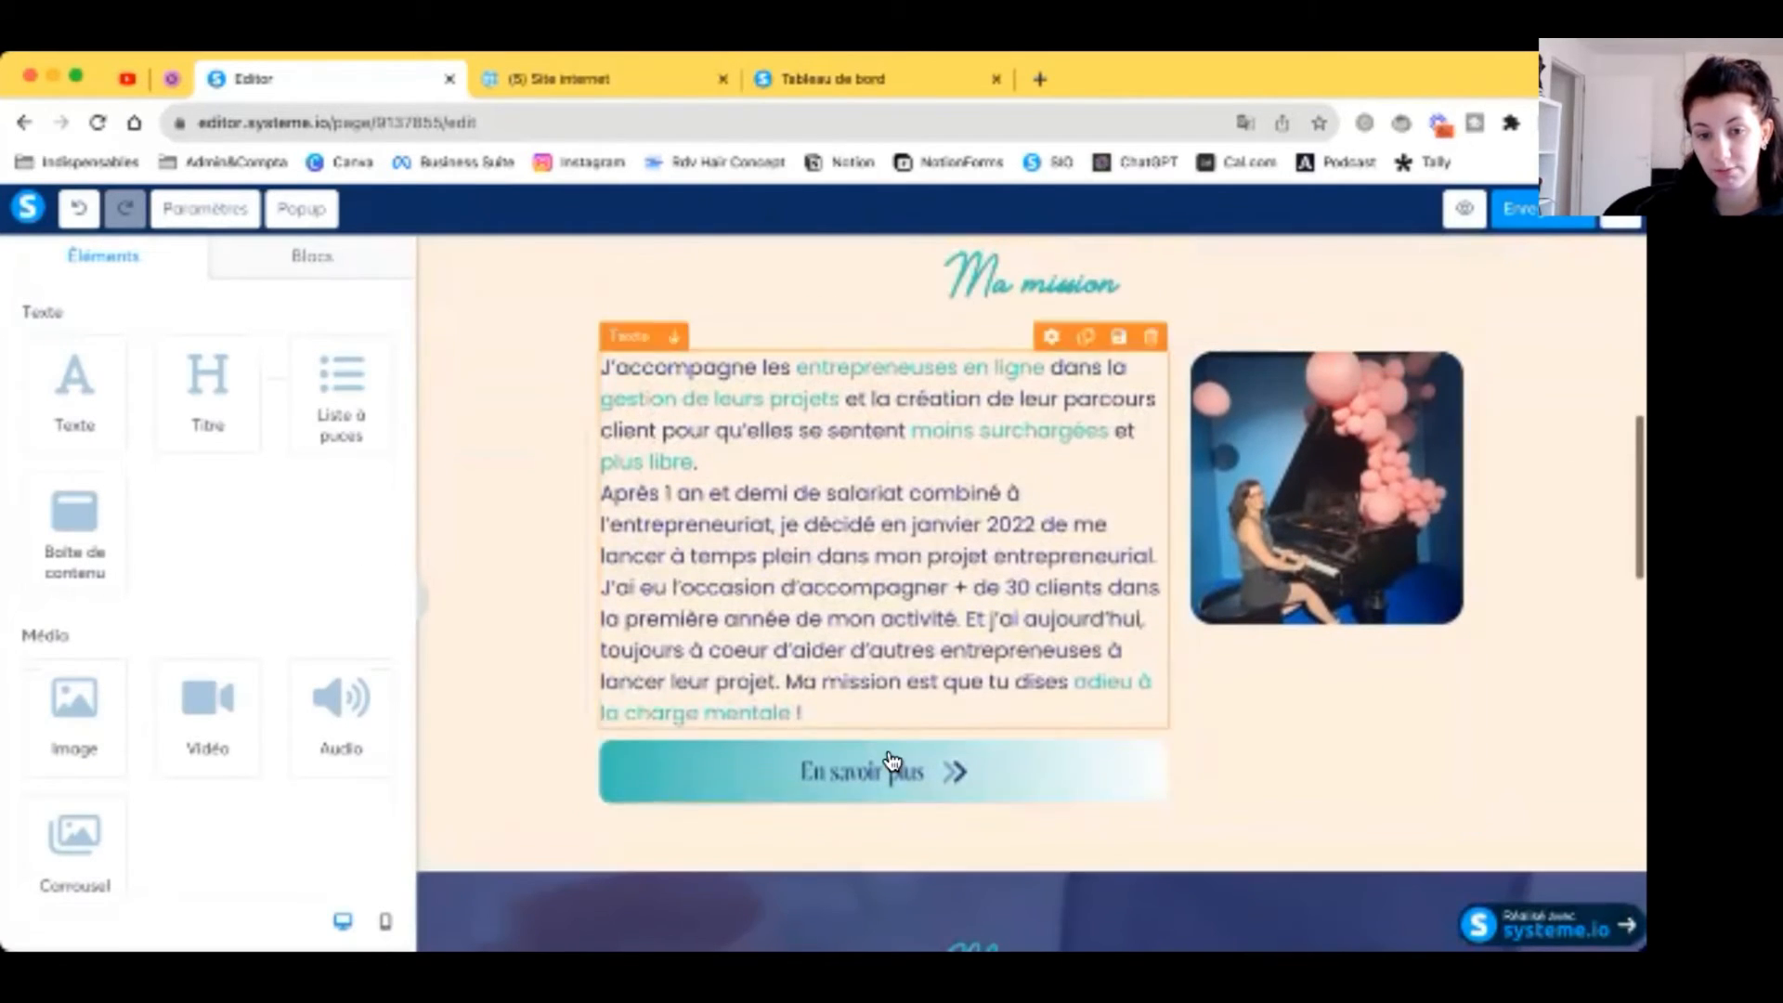
# Step: Link the En savoir plus button to the À propos page URL
pyautogui.click(882, 757)
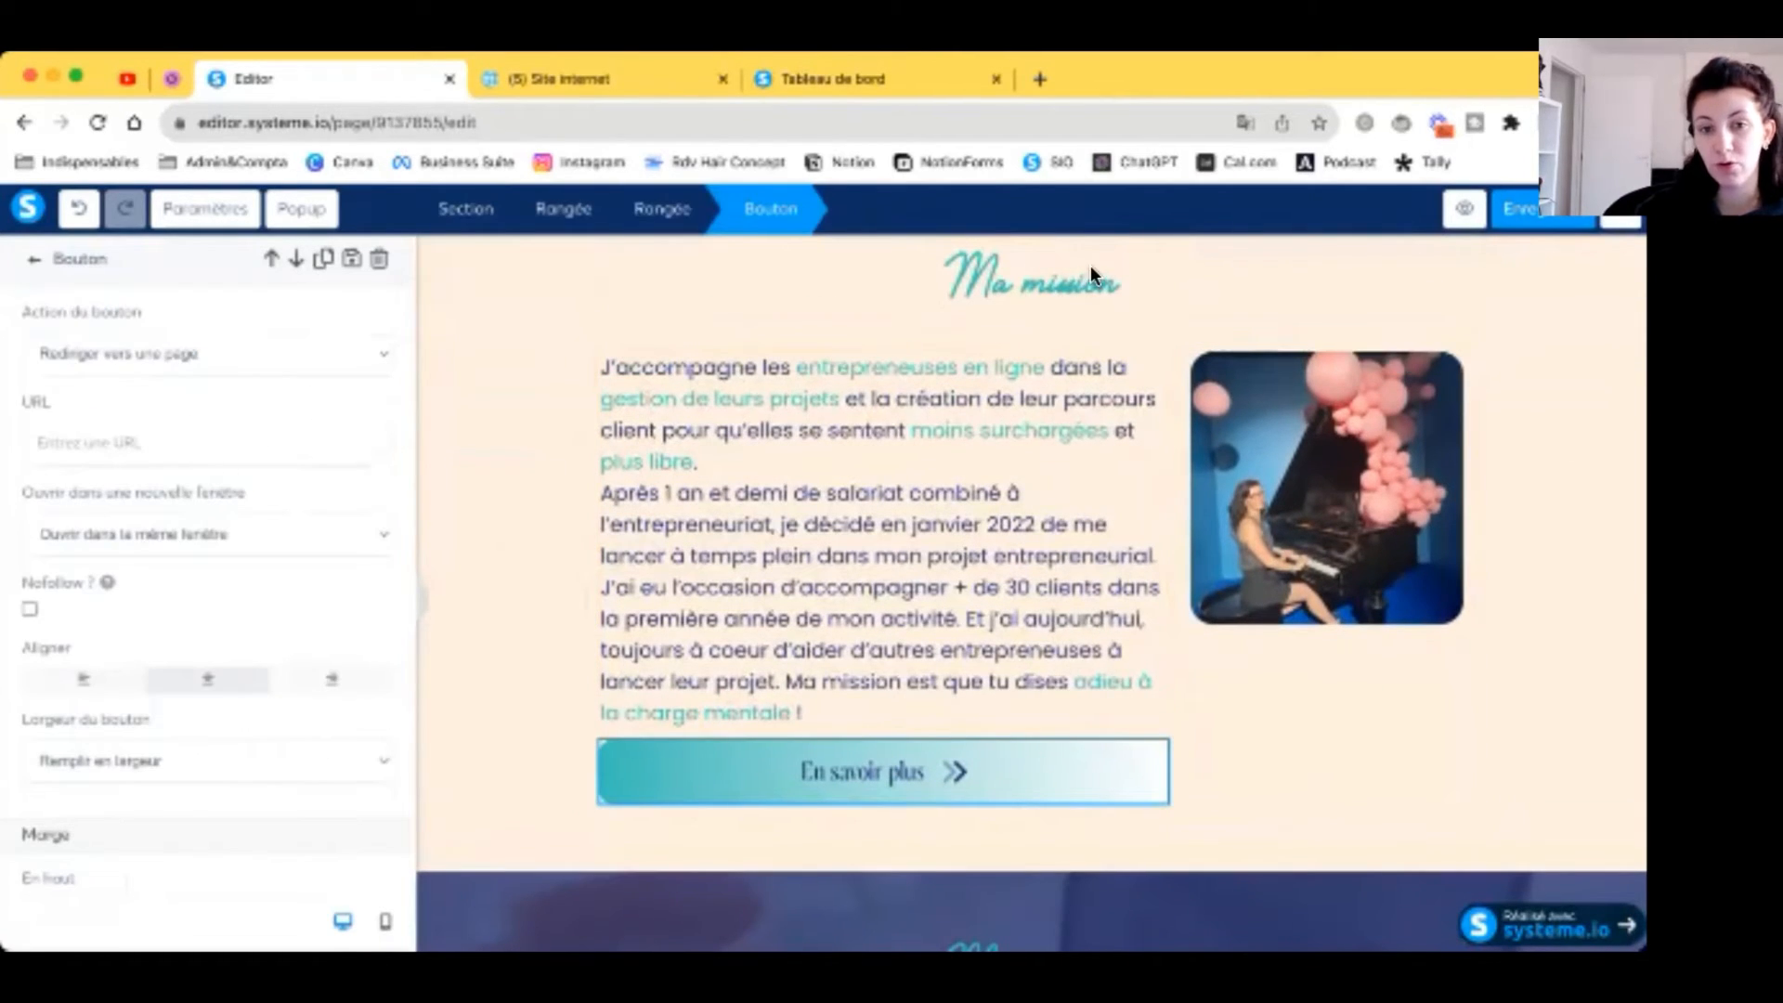
pyautogui.click(787, 72)
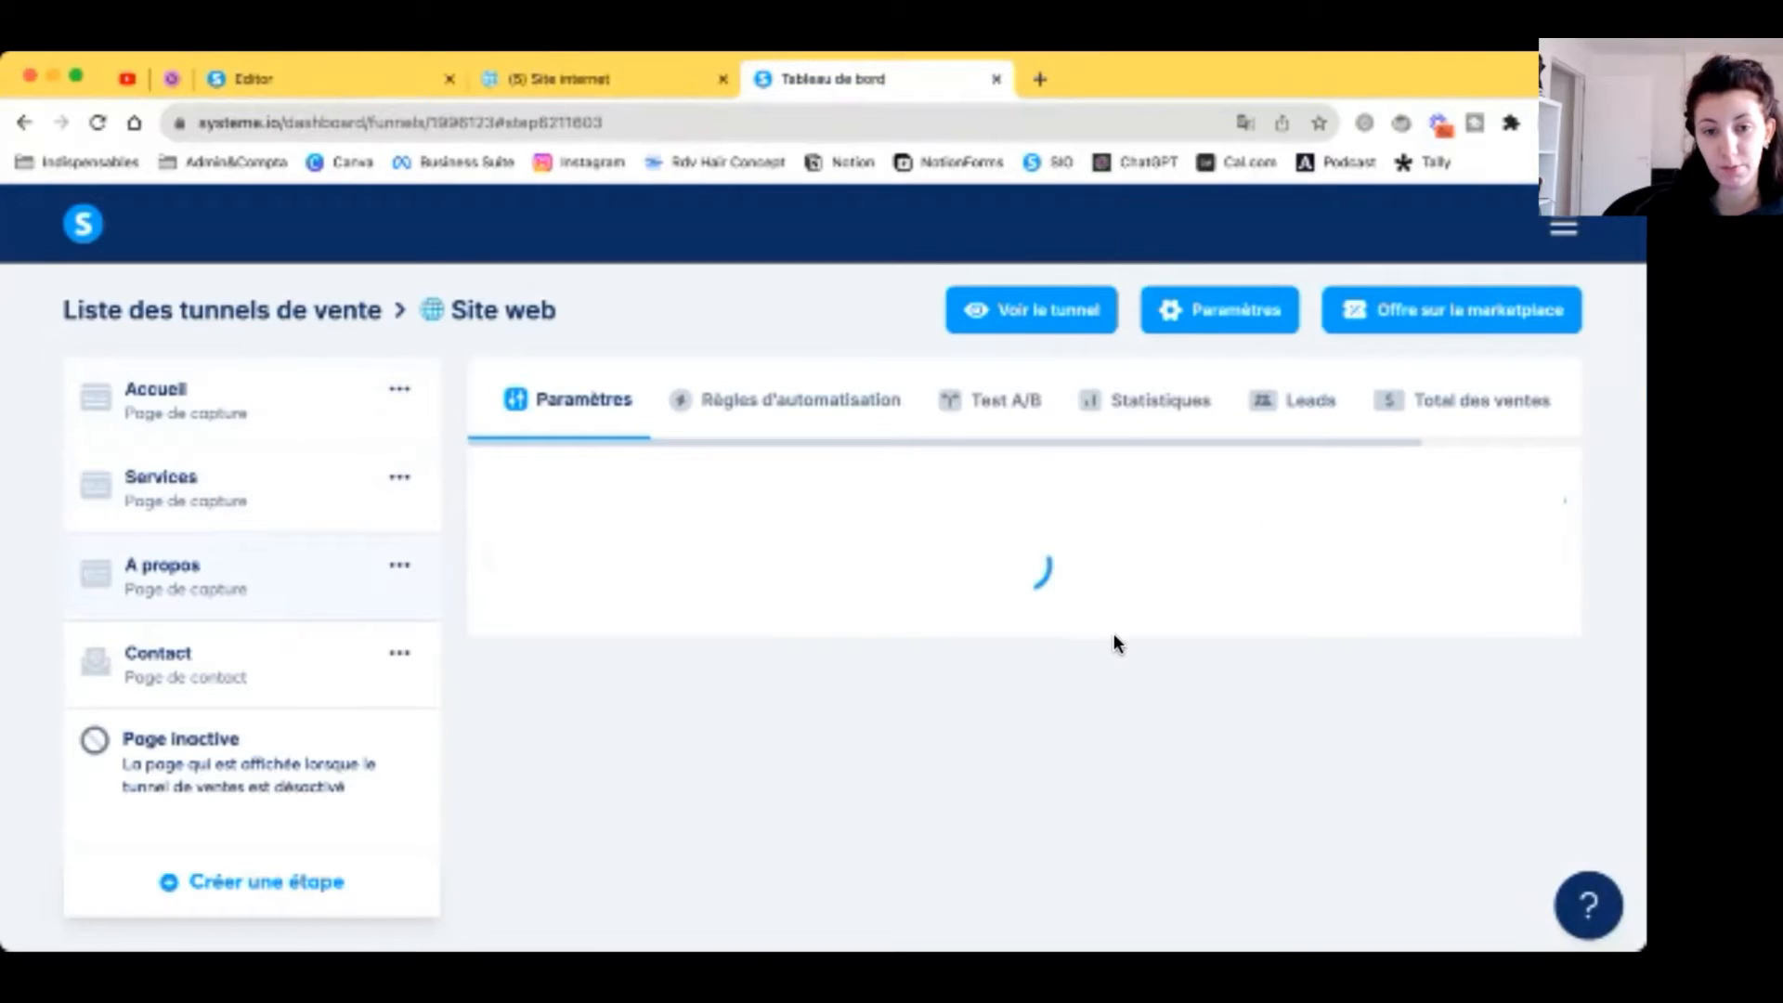
pyautogui.click(1145, 641)
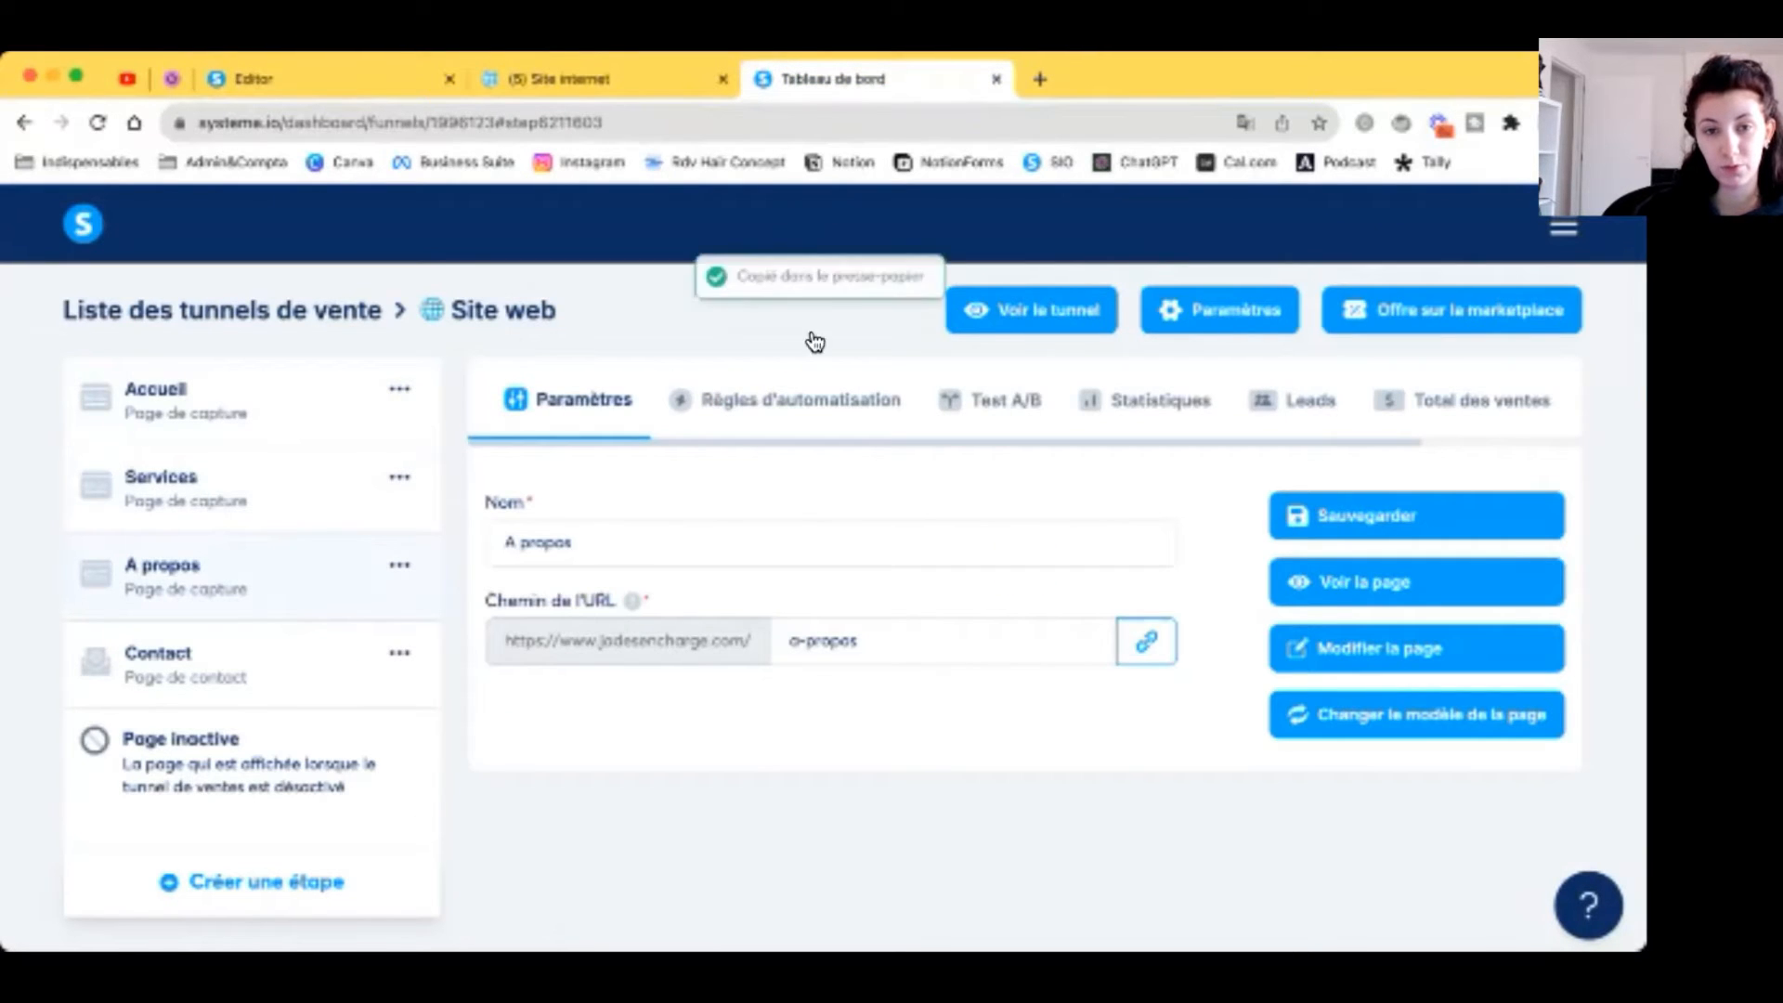
pyautogui.click(384, 87)
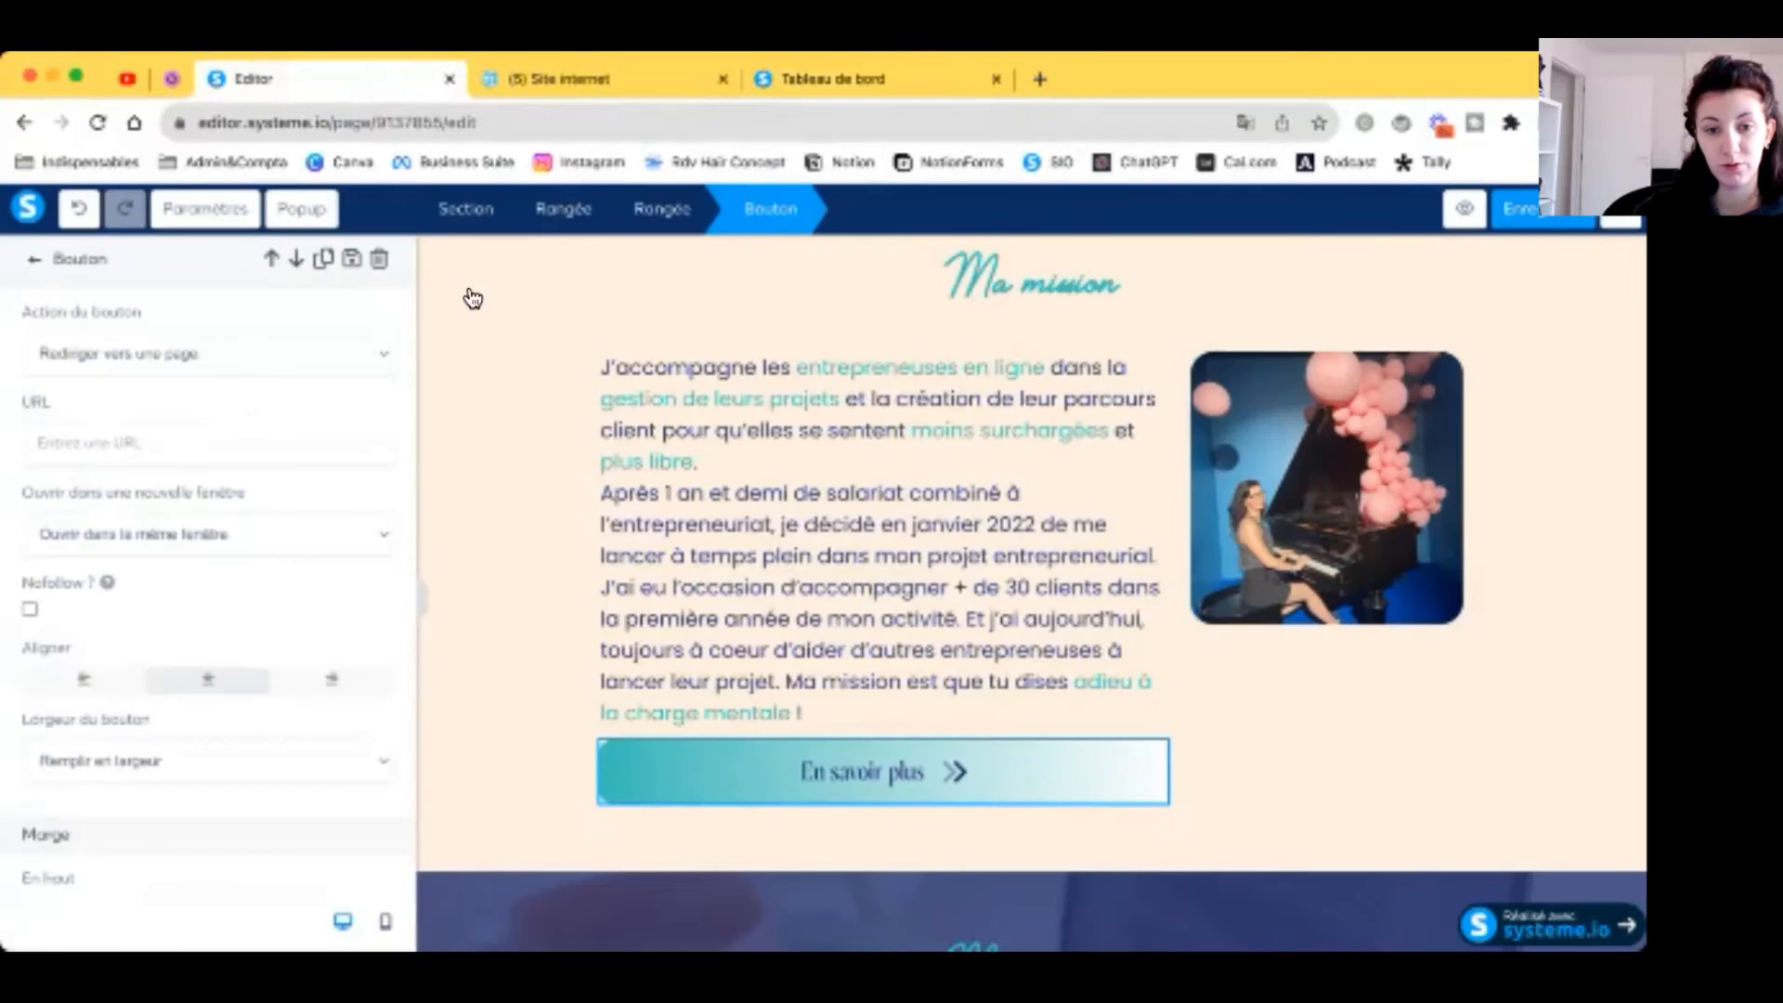
pyautogui.click(170, 453)
pyautogui.press('super+v')
pyautogui.click(656, 533)
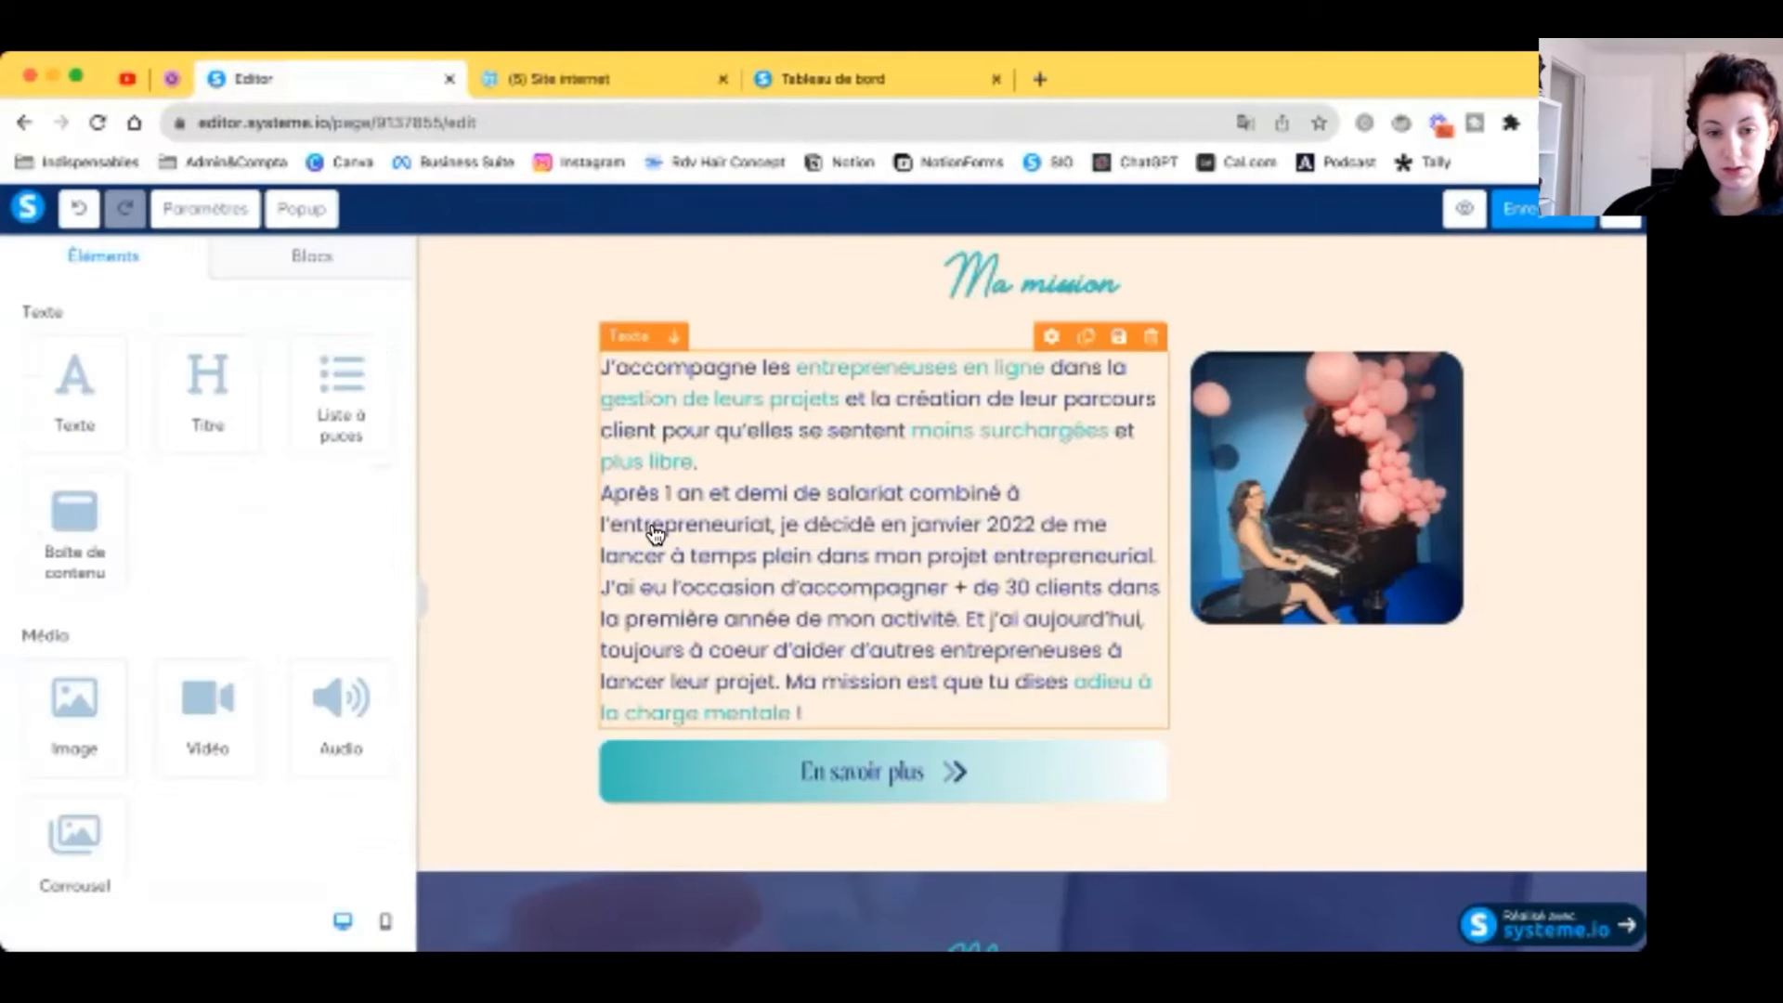
# Step: Link the Découvre tous mes services button to the Services page URL
pyautogui.scroll(-5, 656, 534)
pyautogui.click(816, 687)
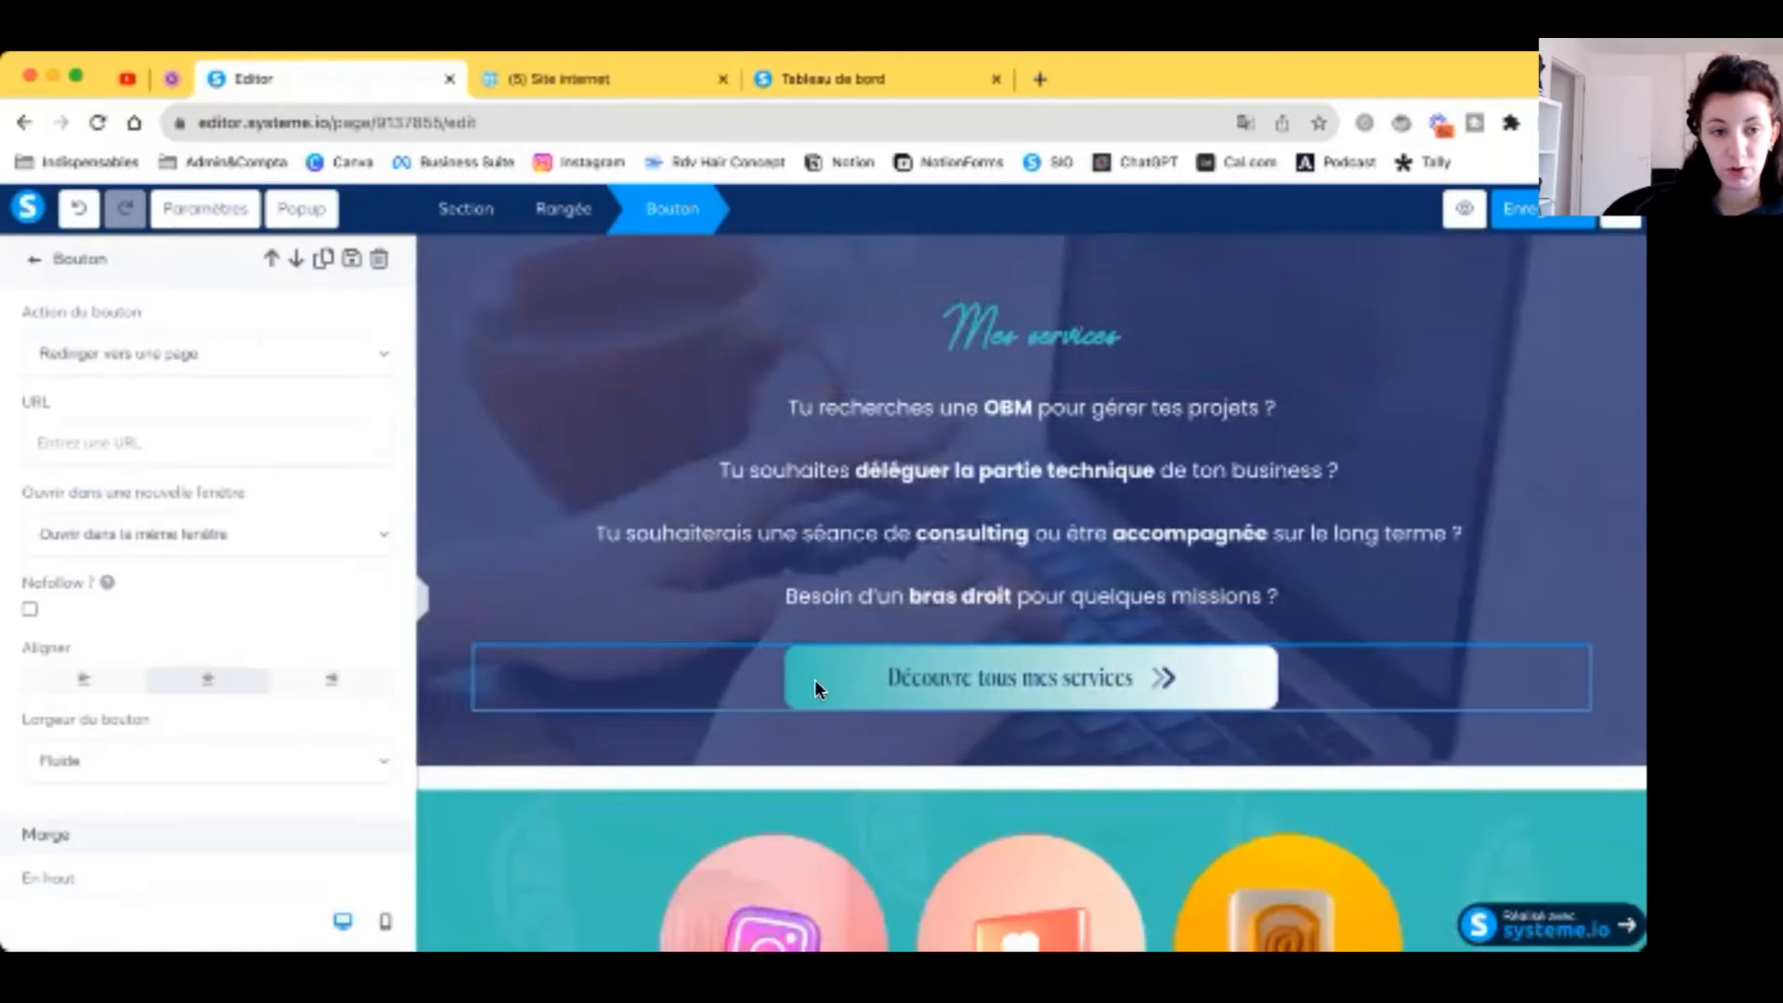
pyautogui.click(830, 79)
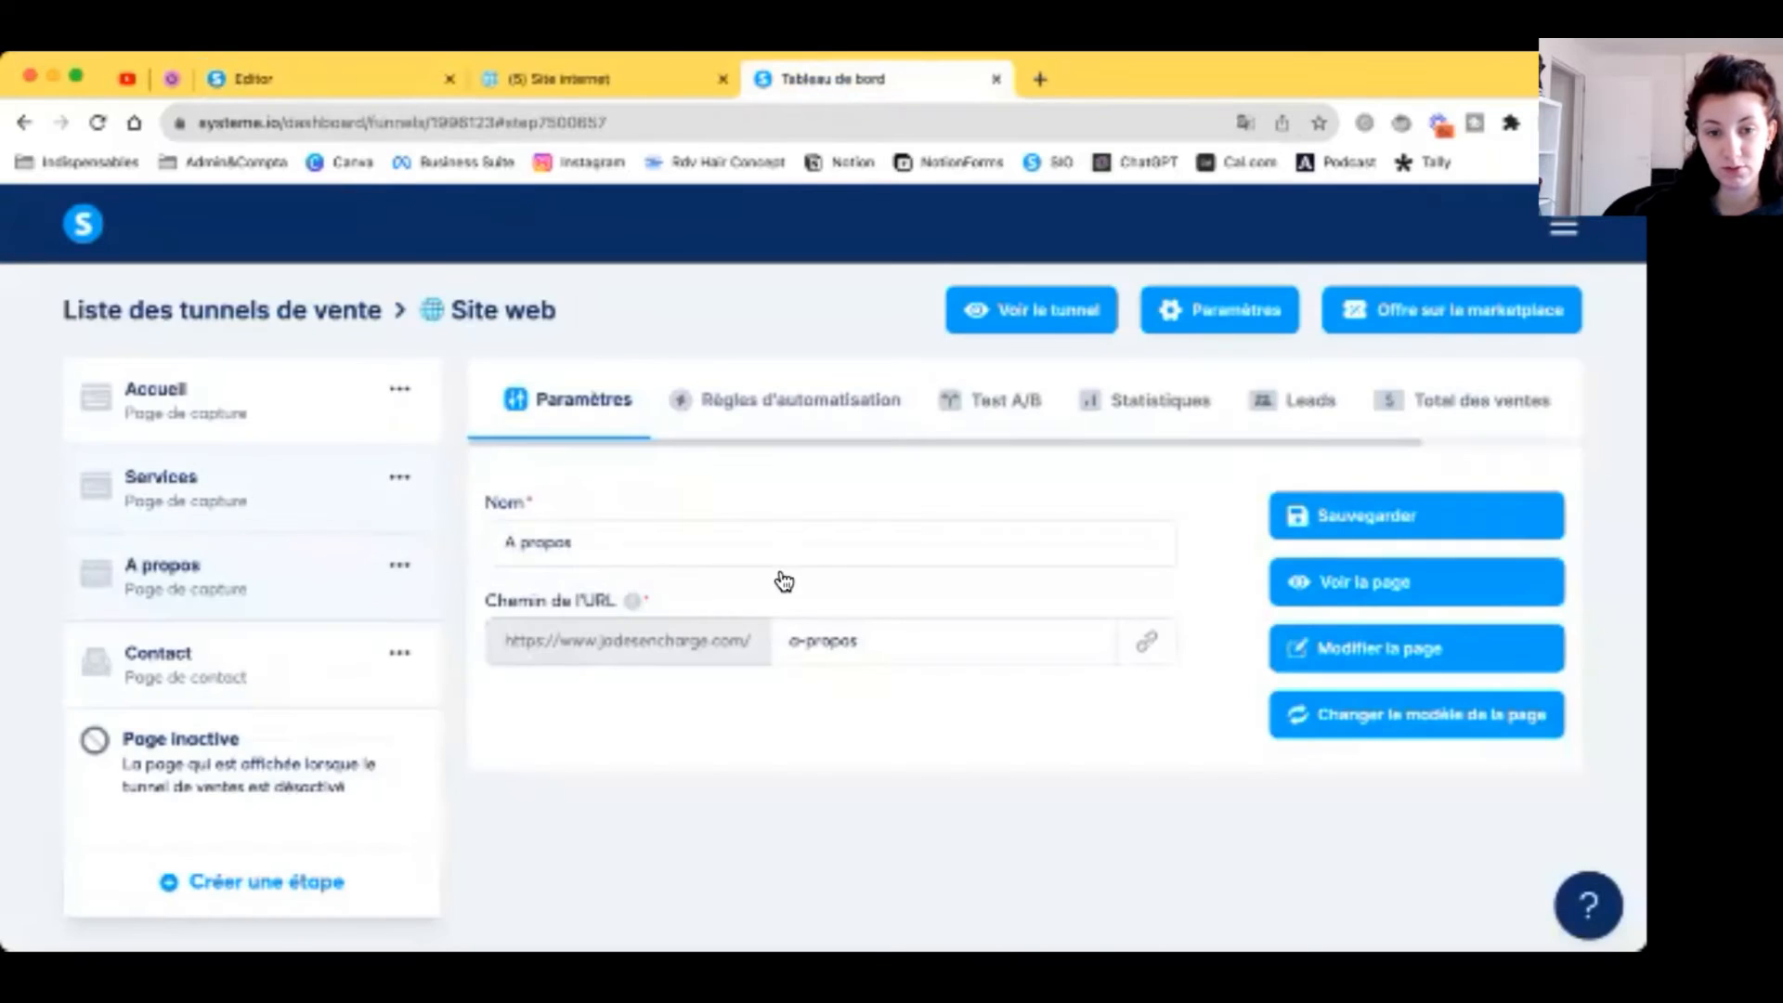
pyautogui.click(359, 72)
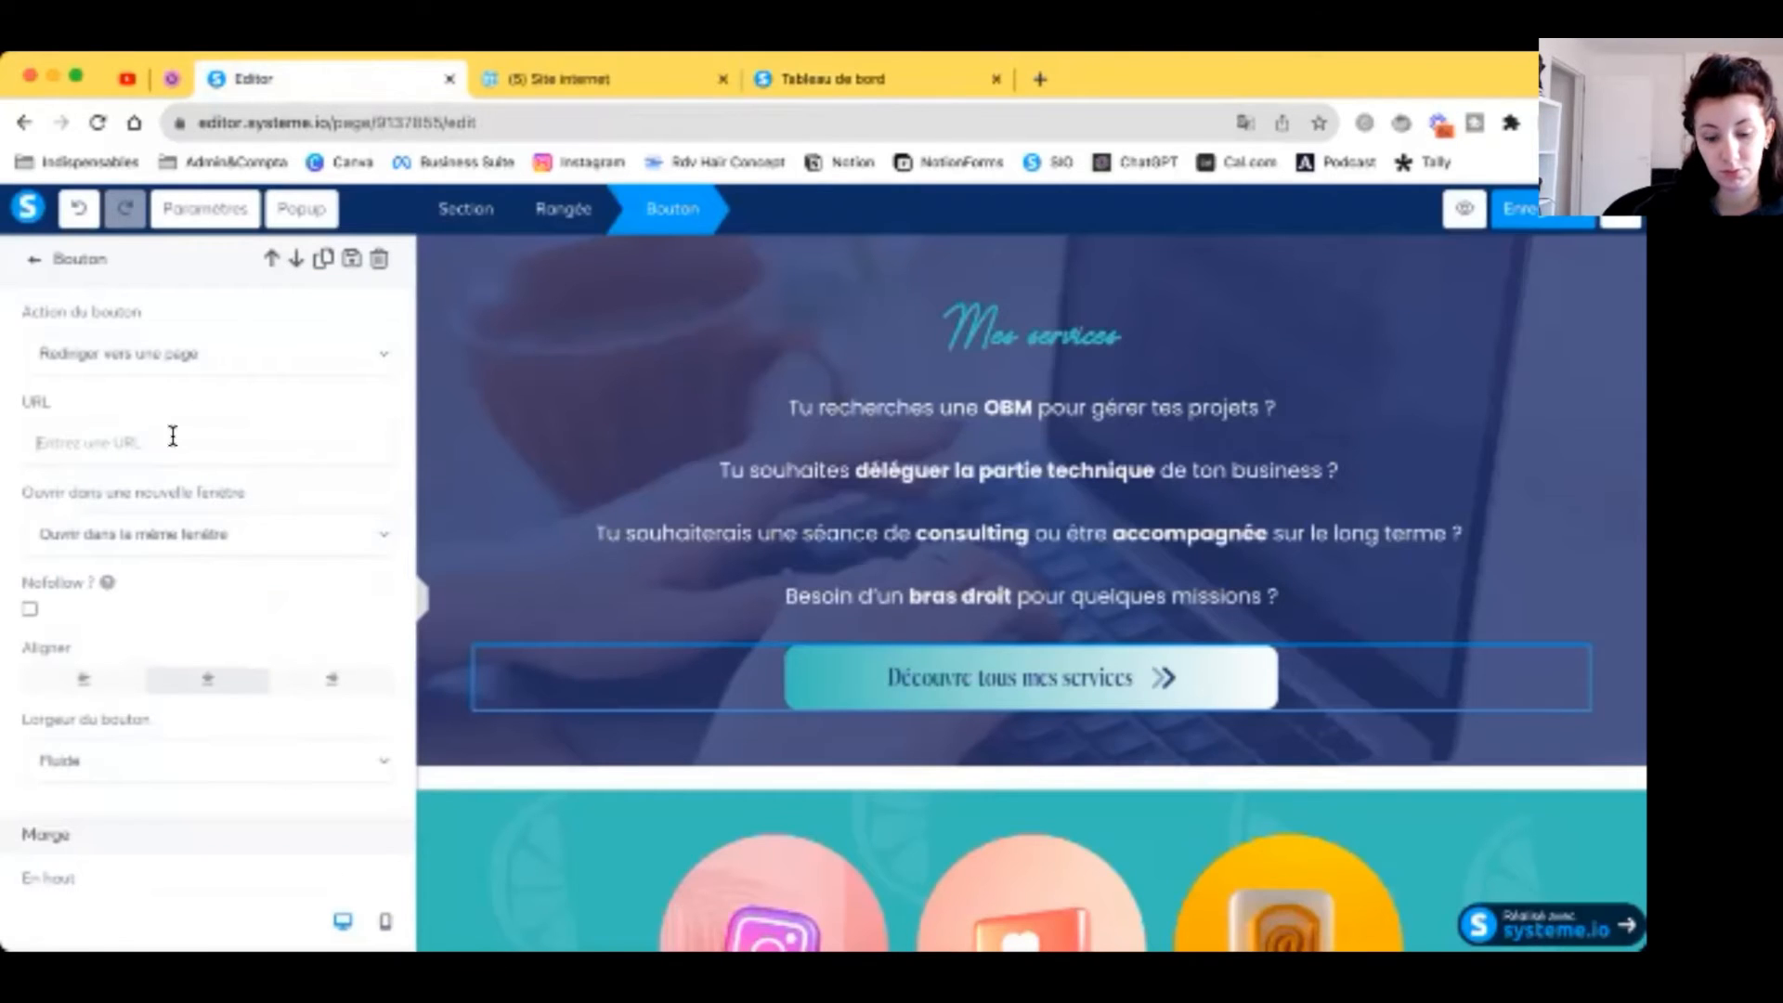
pyautogui.click(172, 442)
pyautogui.hotkey('ctrl', 'v')
pyautogui.scroll(-3, 743, 590)
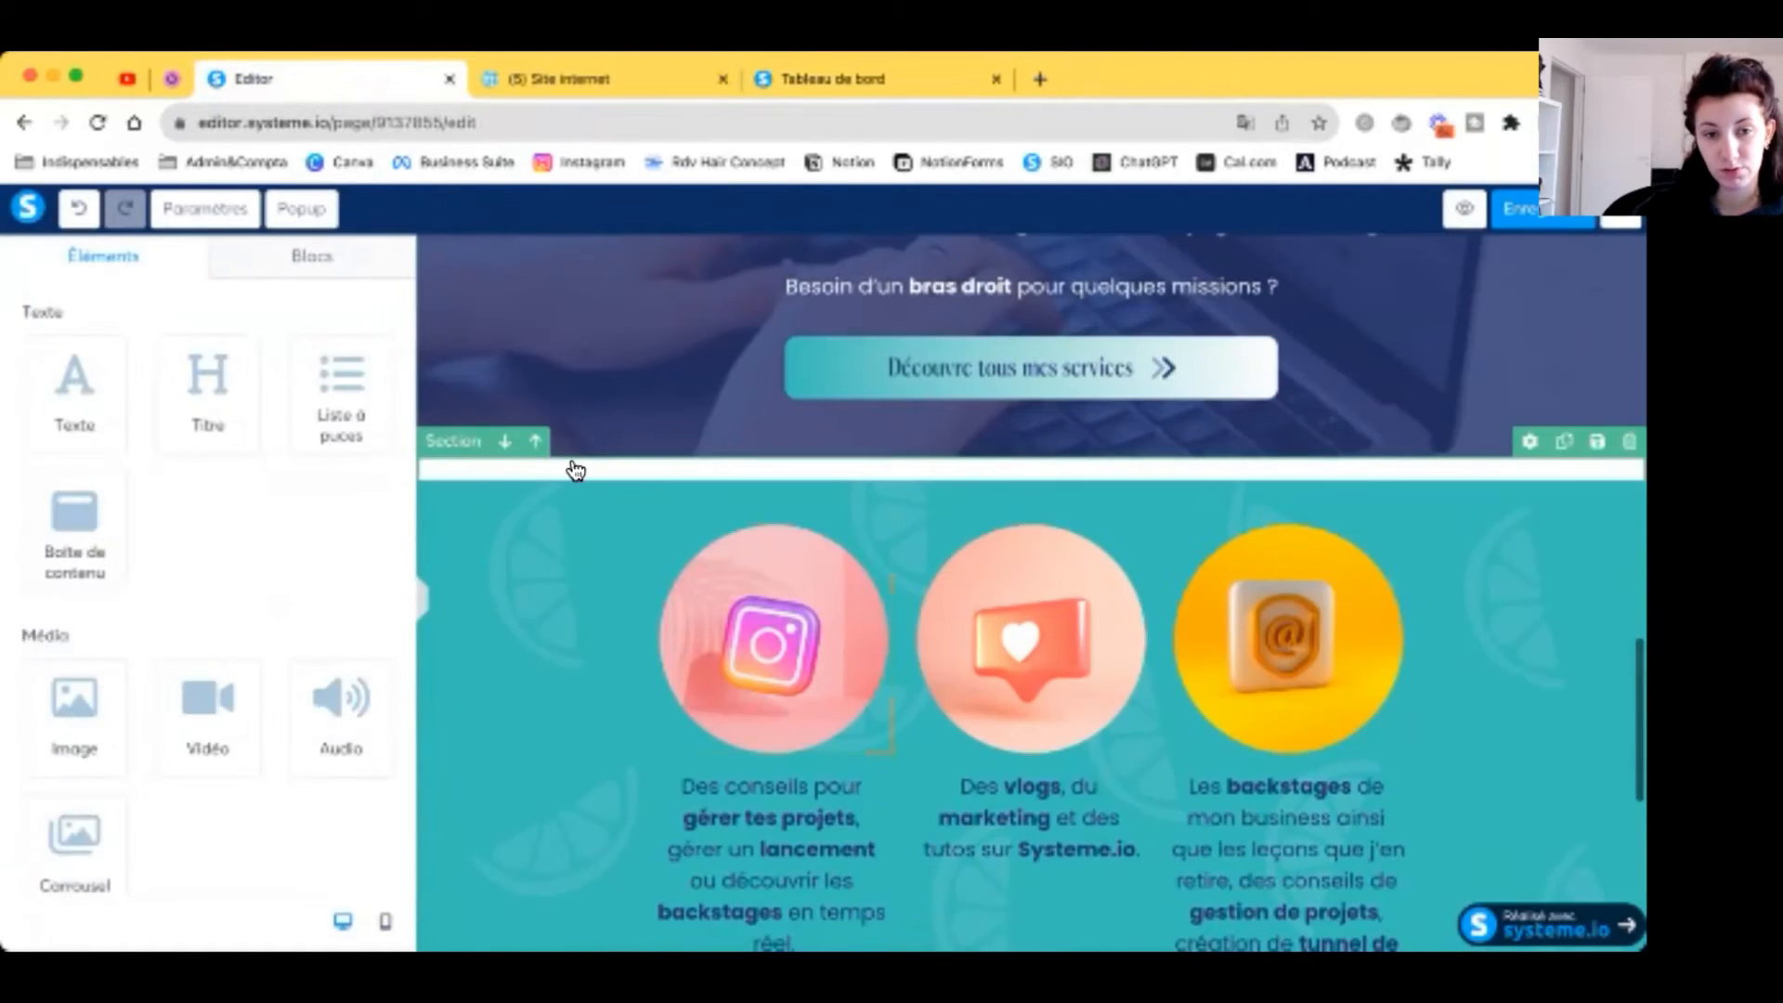
# Step: Set the Mes services section's background image to 'Remplir à 100% en largeur'
pyautogui.click(444, 429)
pyautogui.click(427, 443)
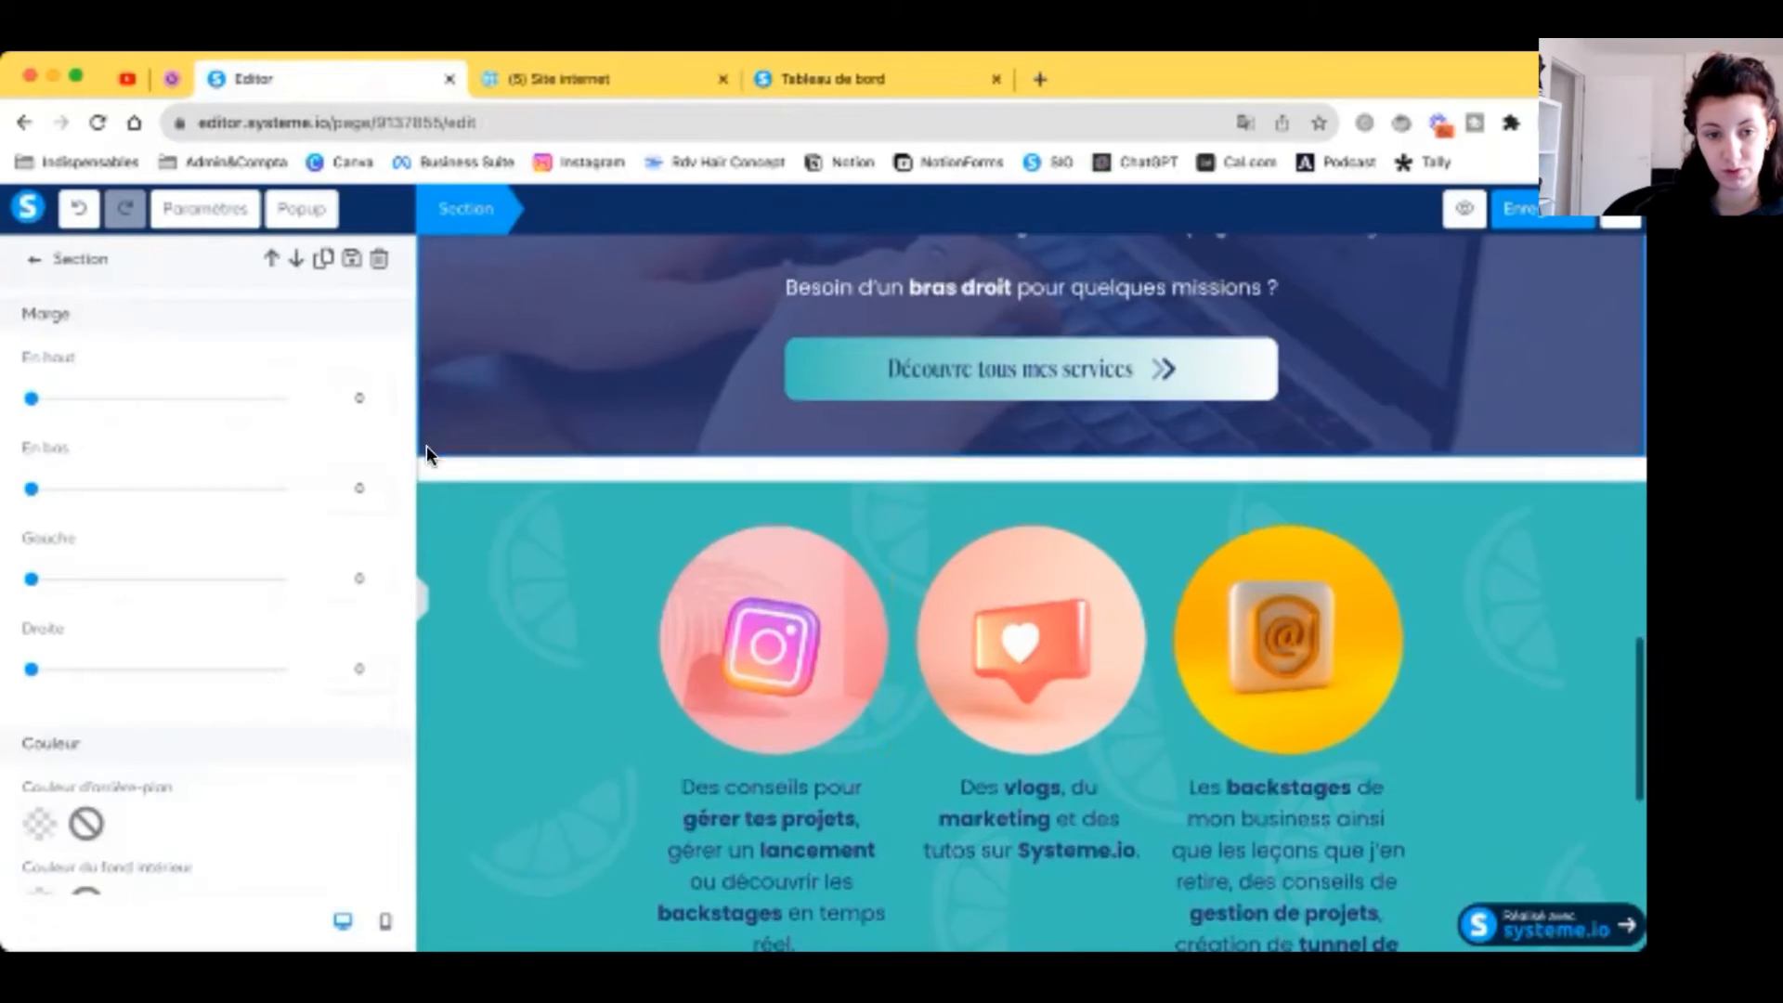
pyautogui.scroll(3, 427, 444)
pyautogui.scroll(-3, 259, 675)
pyautogui.scroll(-2, 259, 684)
pyautogui.click(243, 638)
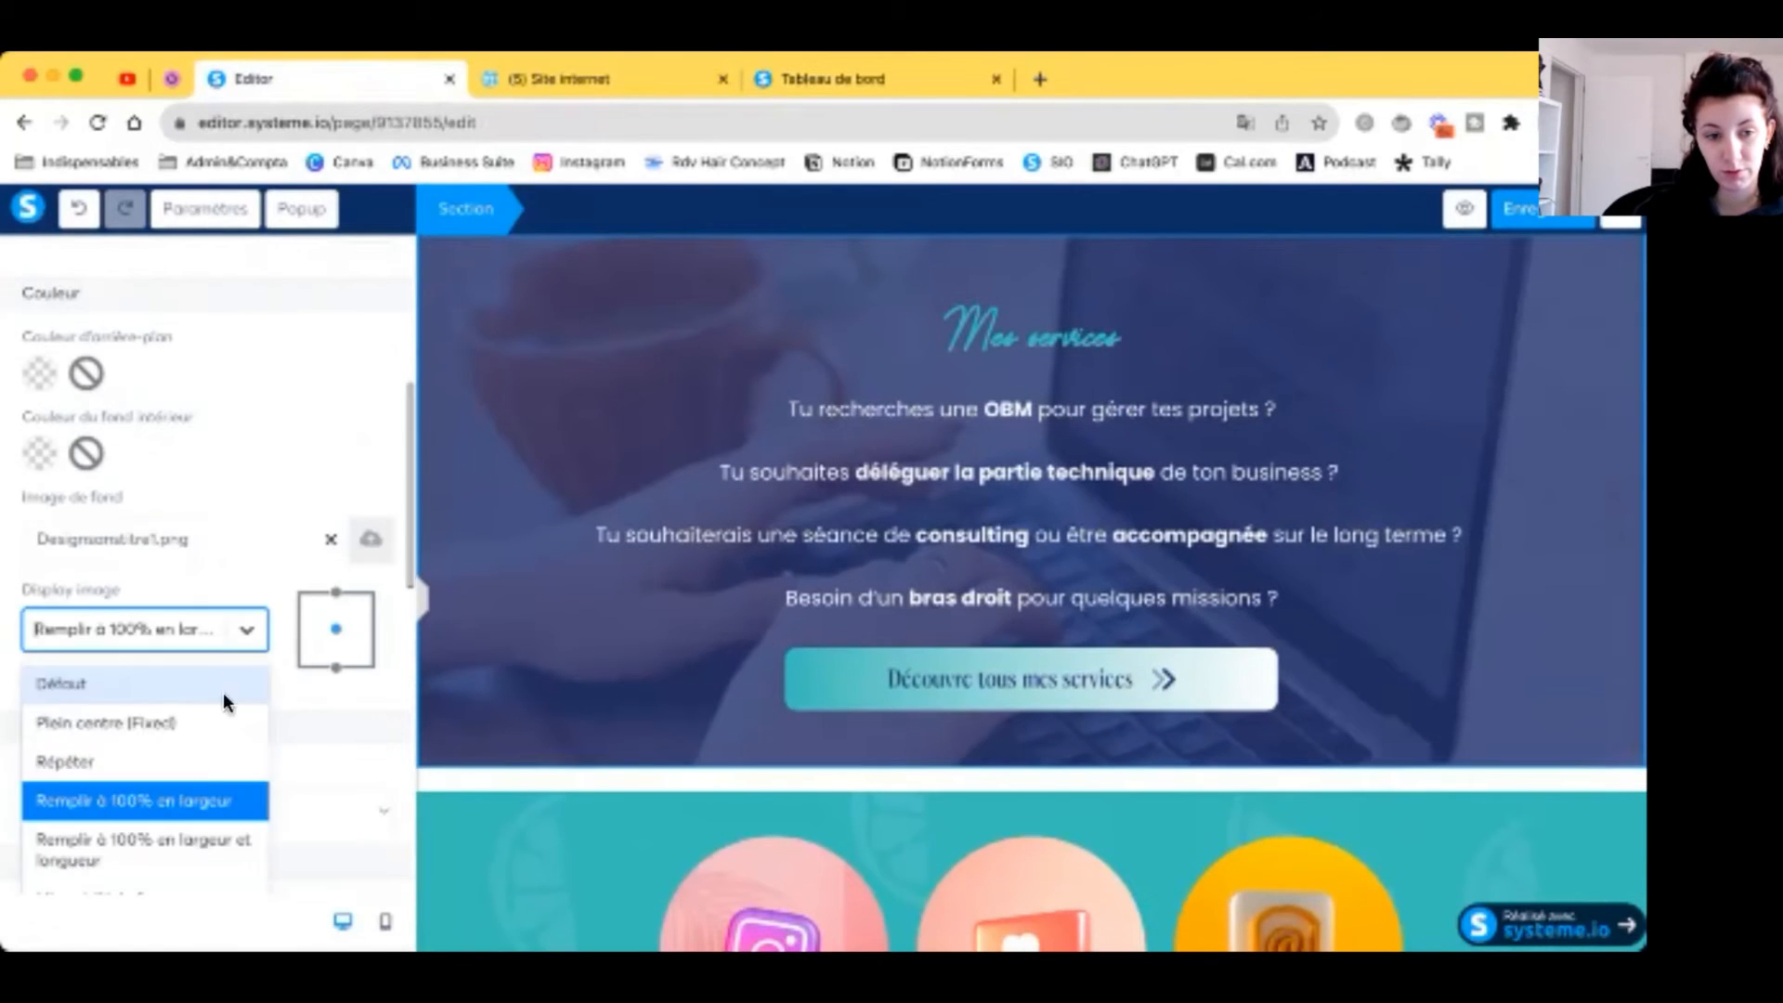
pyautogui.click(235, 838)
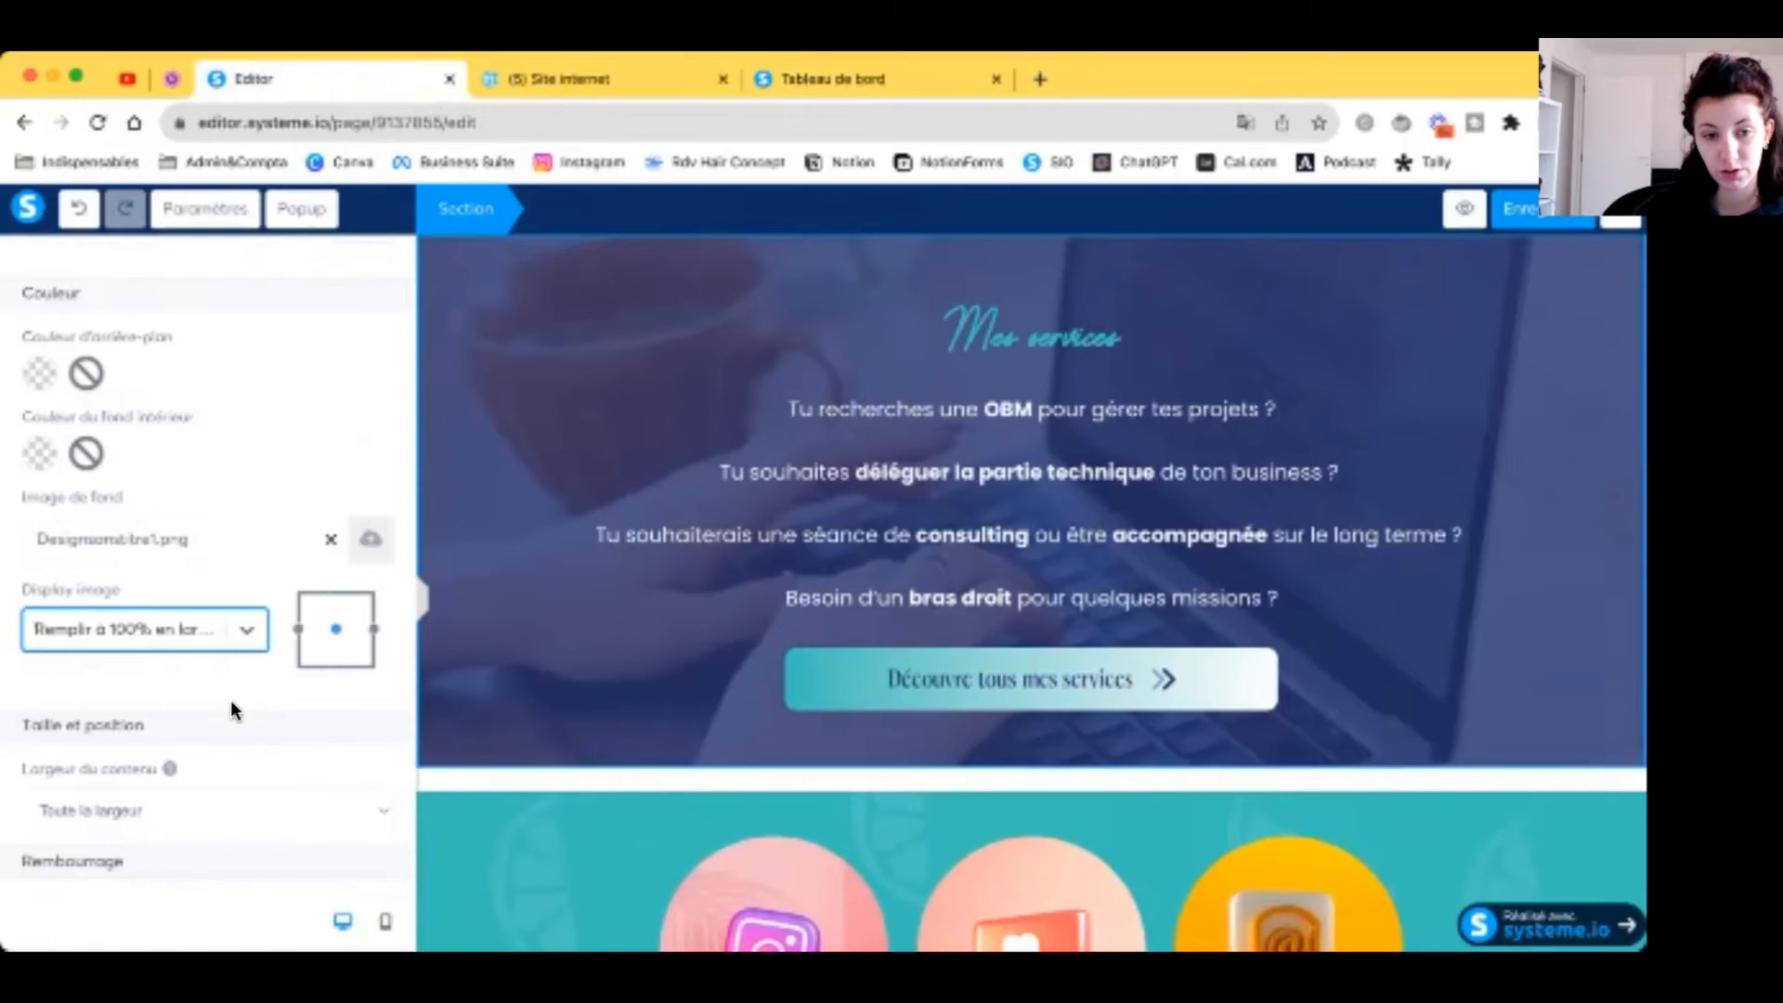
pyautogui.click(420, 599)
# Step: Check the Instagram, Youtube and newsletter buttons' links
pyautogui.scroll(-6, 386, 616)
pyautogui.scroll(-4, 384, 615)
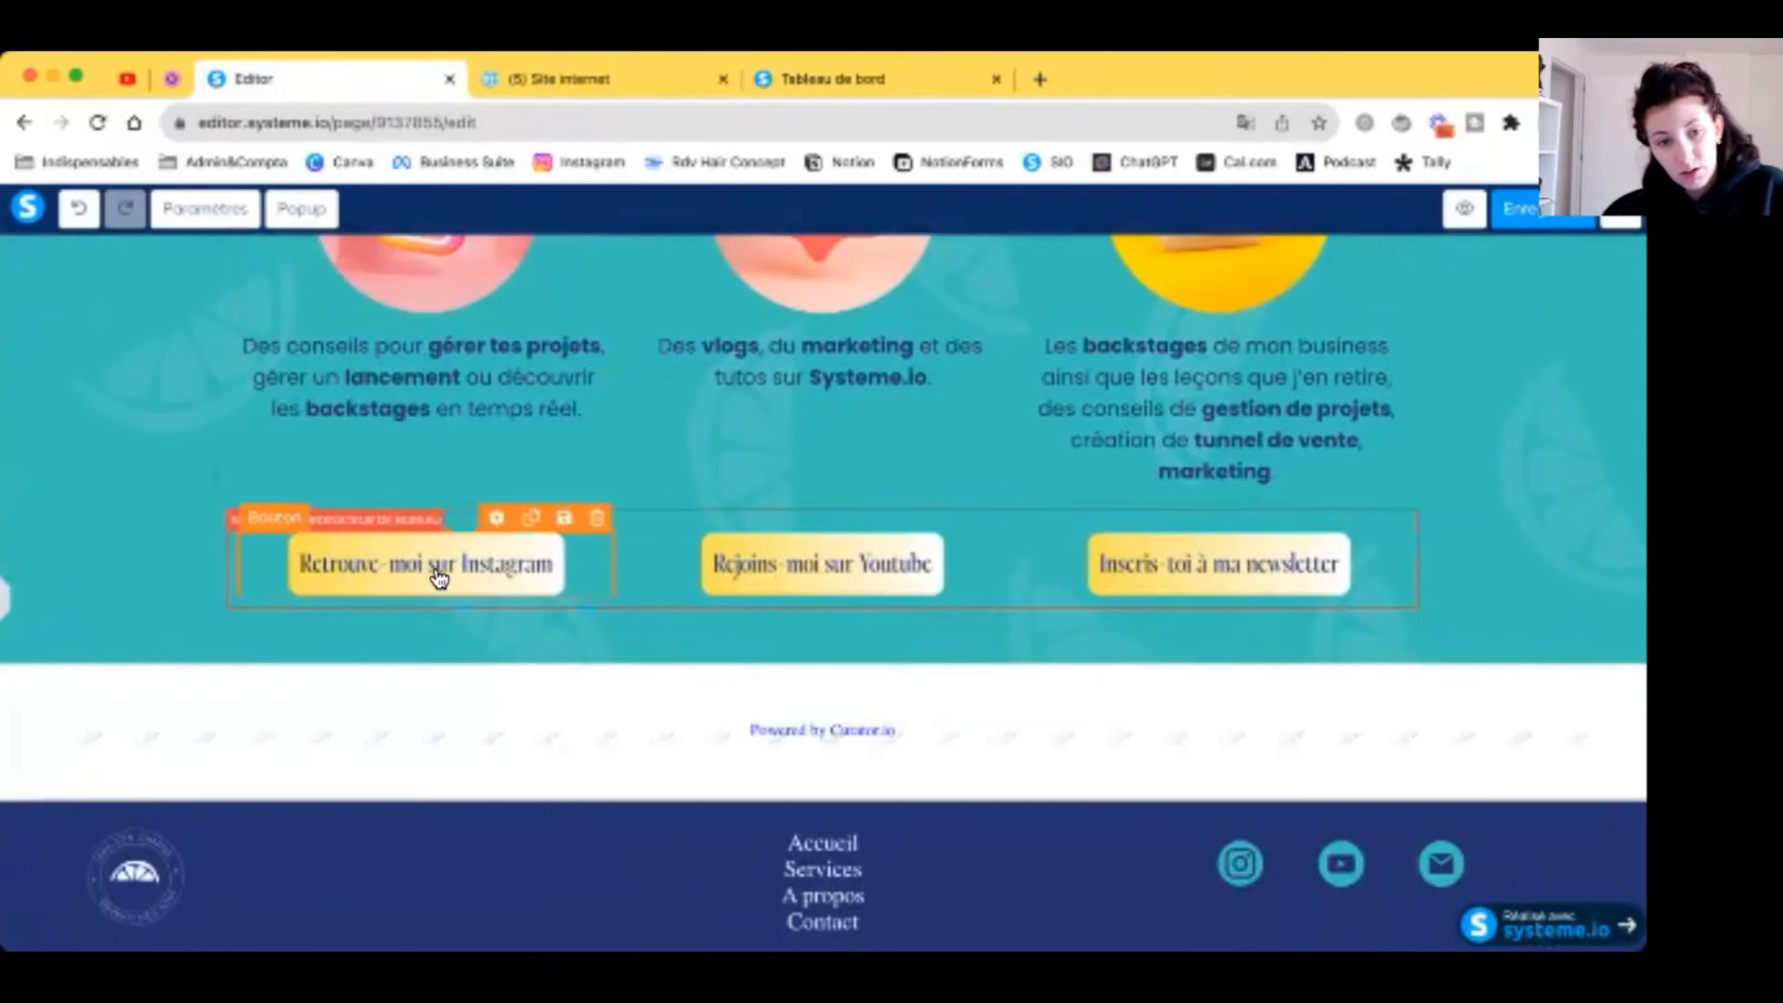
pyautogui.click(439, 575)
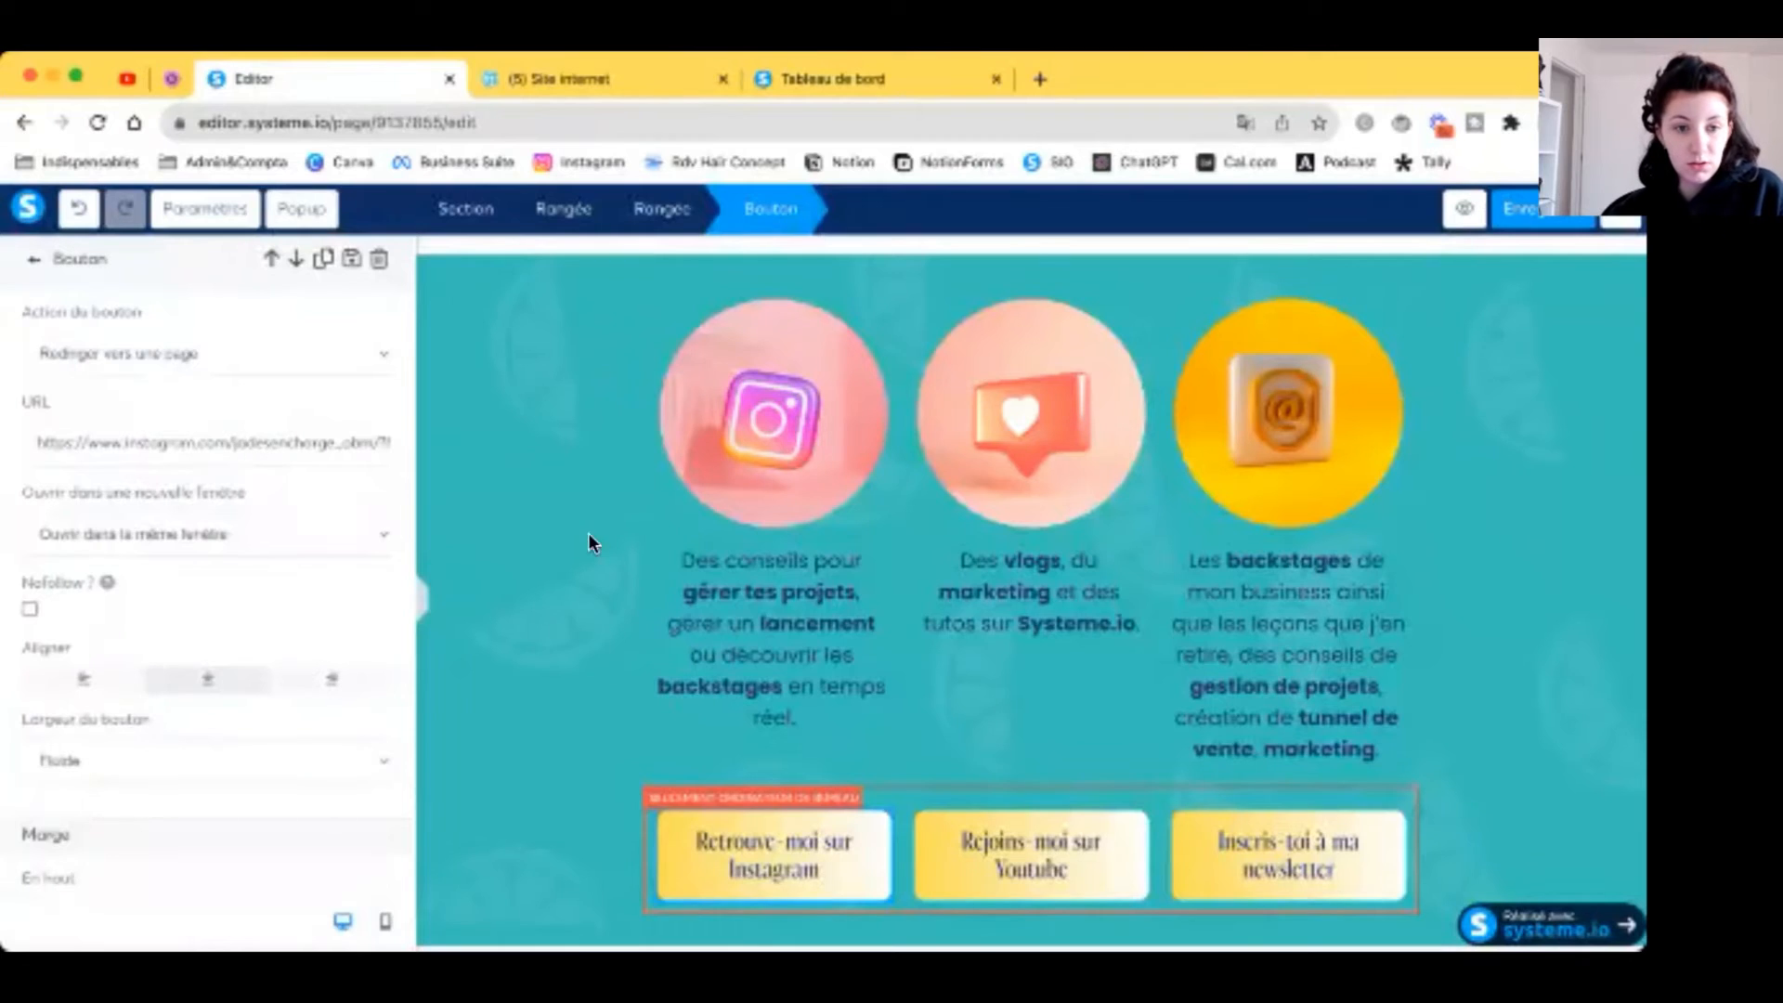
pyautogui.click(983, 846)
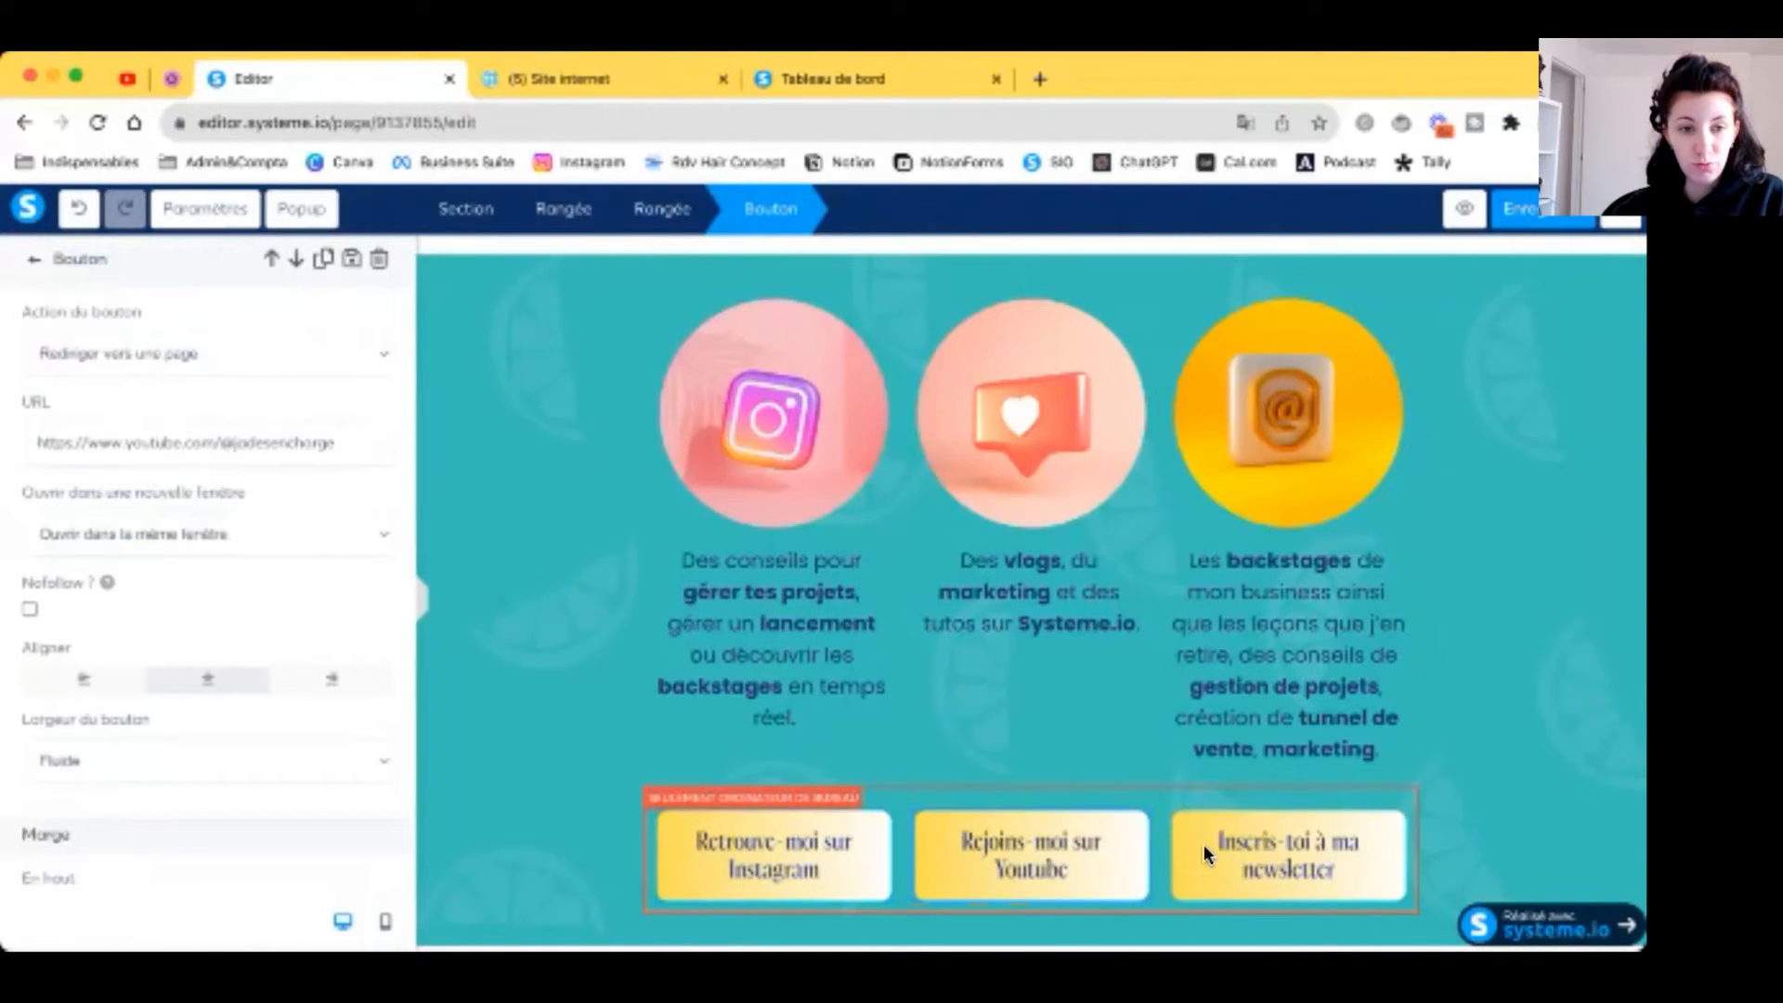
pyautogui.click(1295, 845)
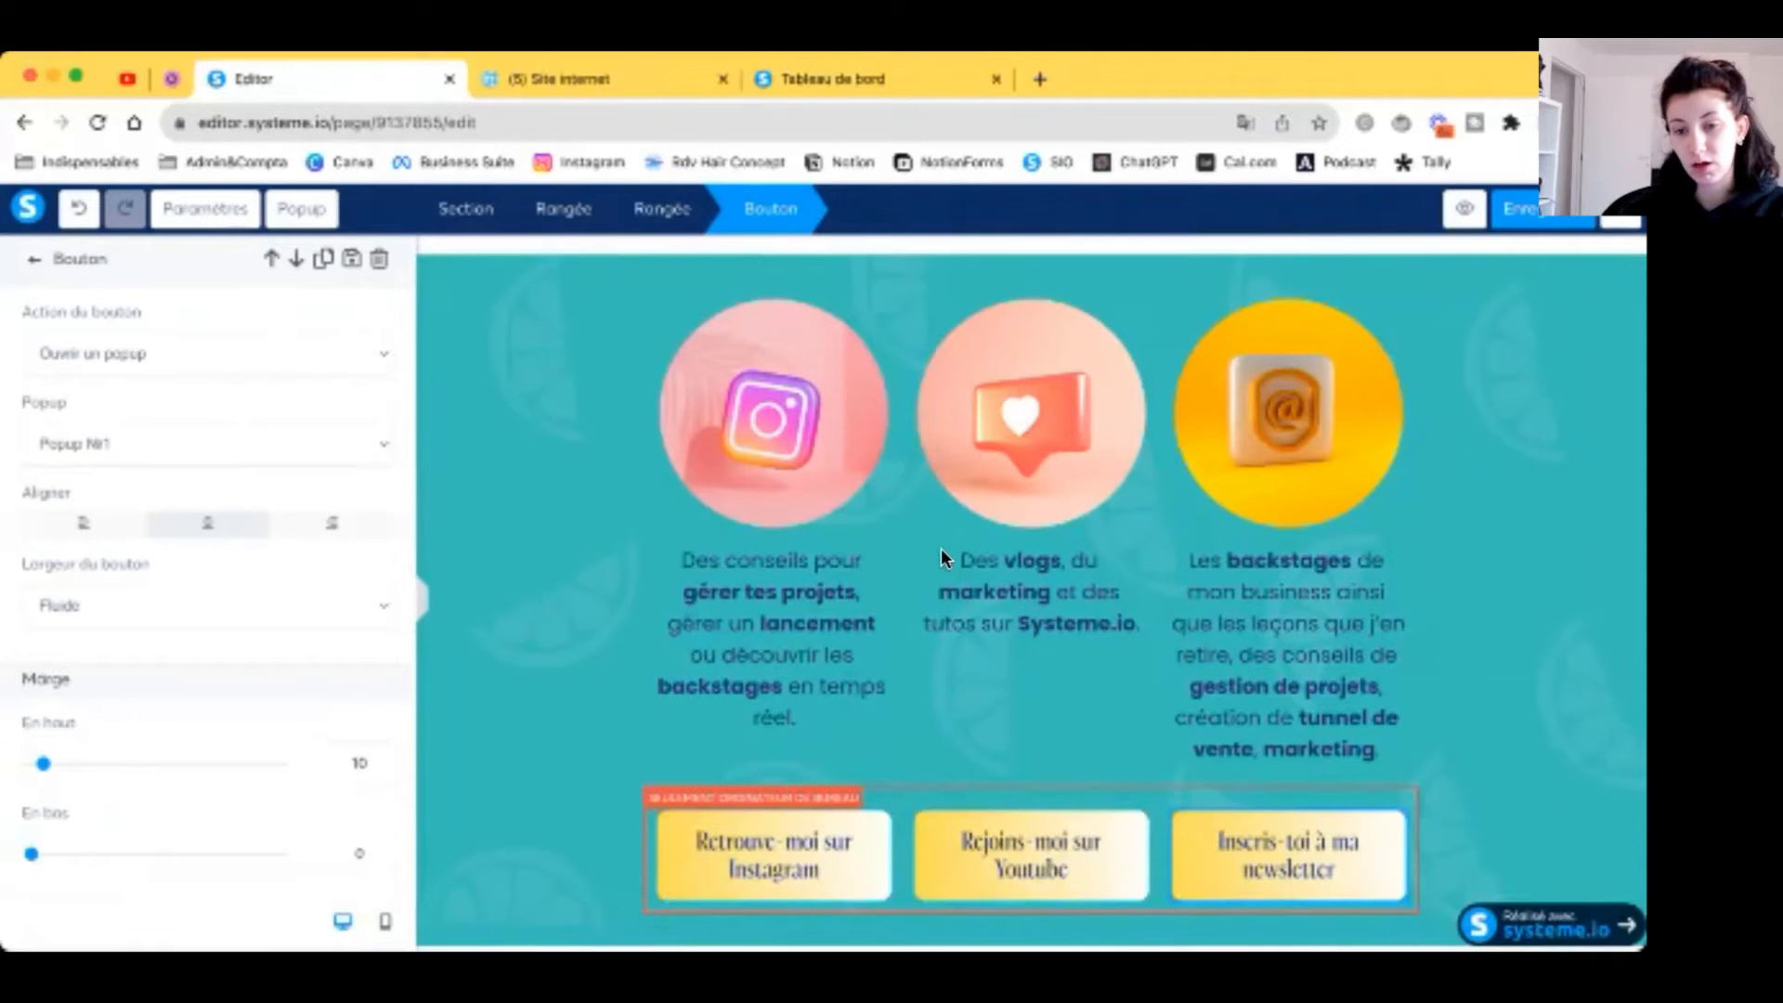
pyautogui.click(1174, 617)
# Step: Check the footer menu's Accueil and Services link addresses
pyautogui.scroll(-4, 1179, 620)
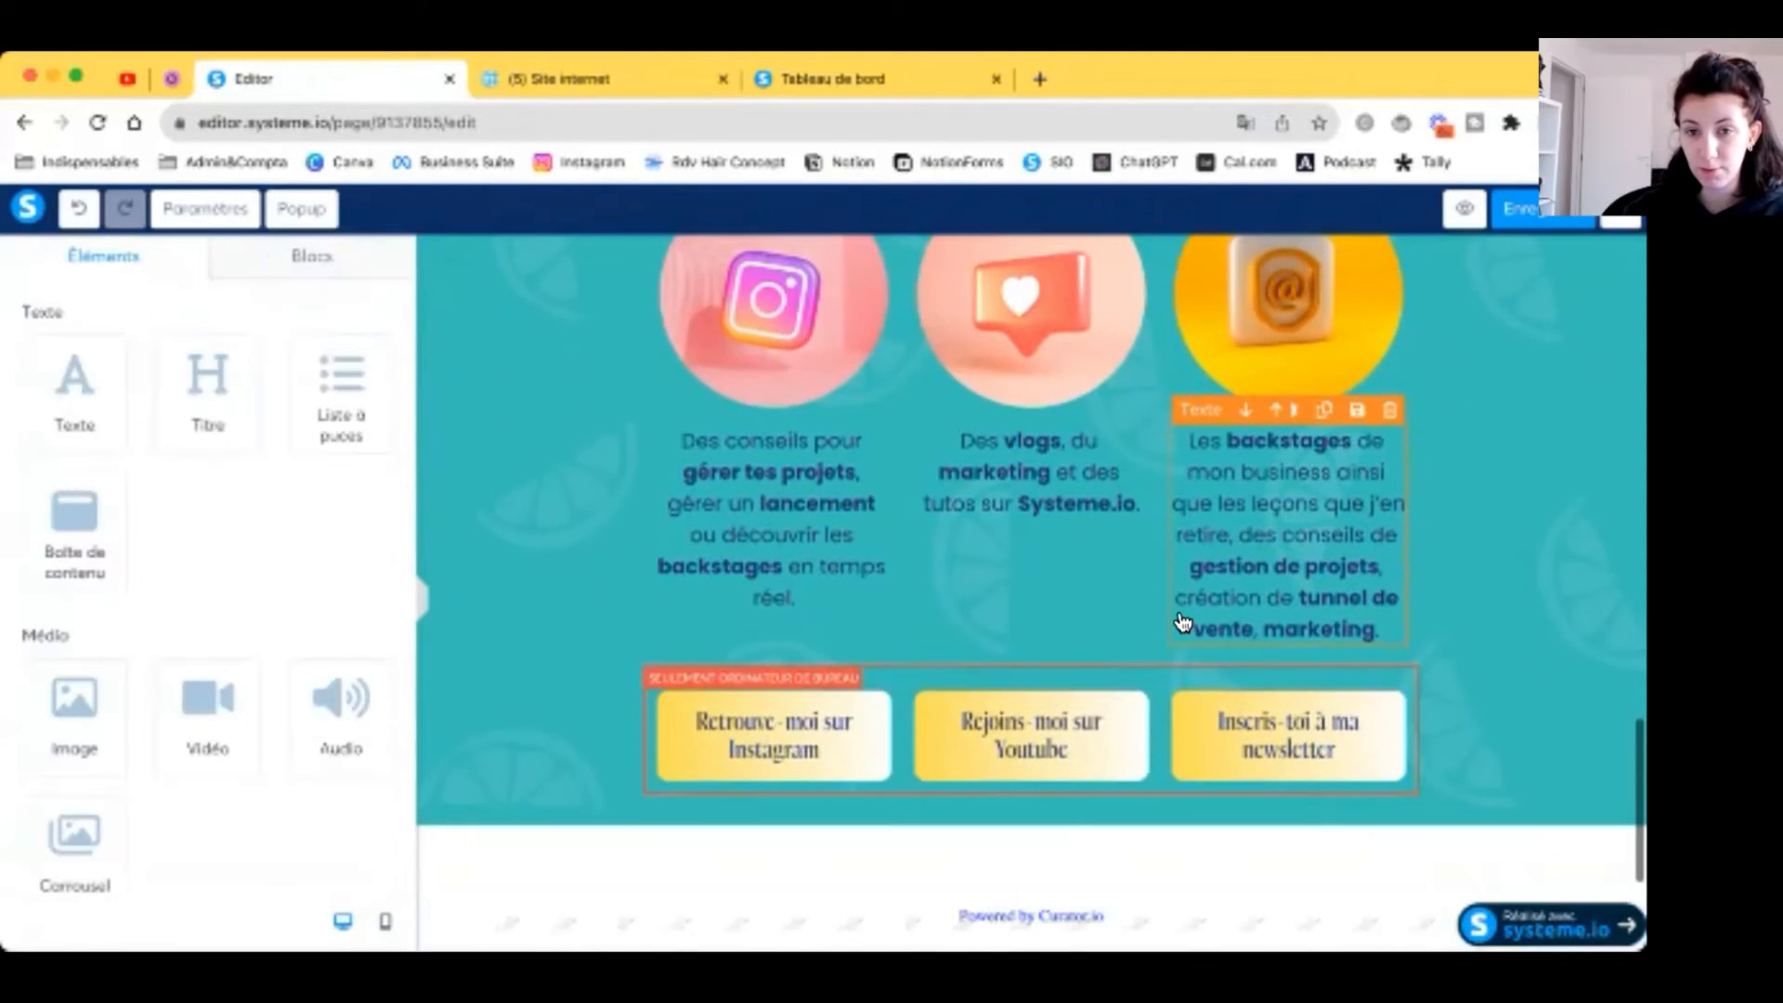
pyautogui.scroll(-1, 1182, 622)
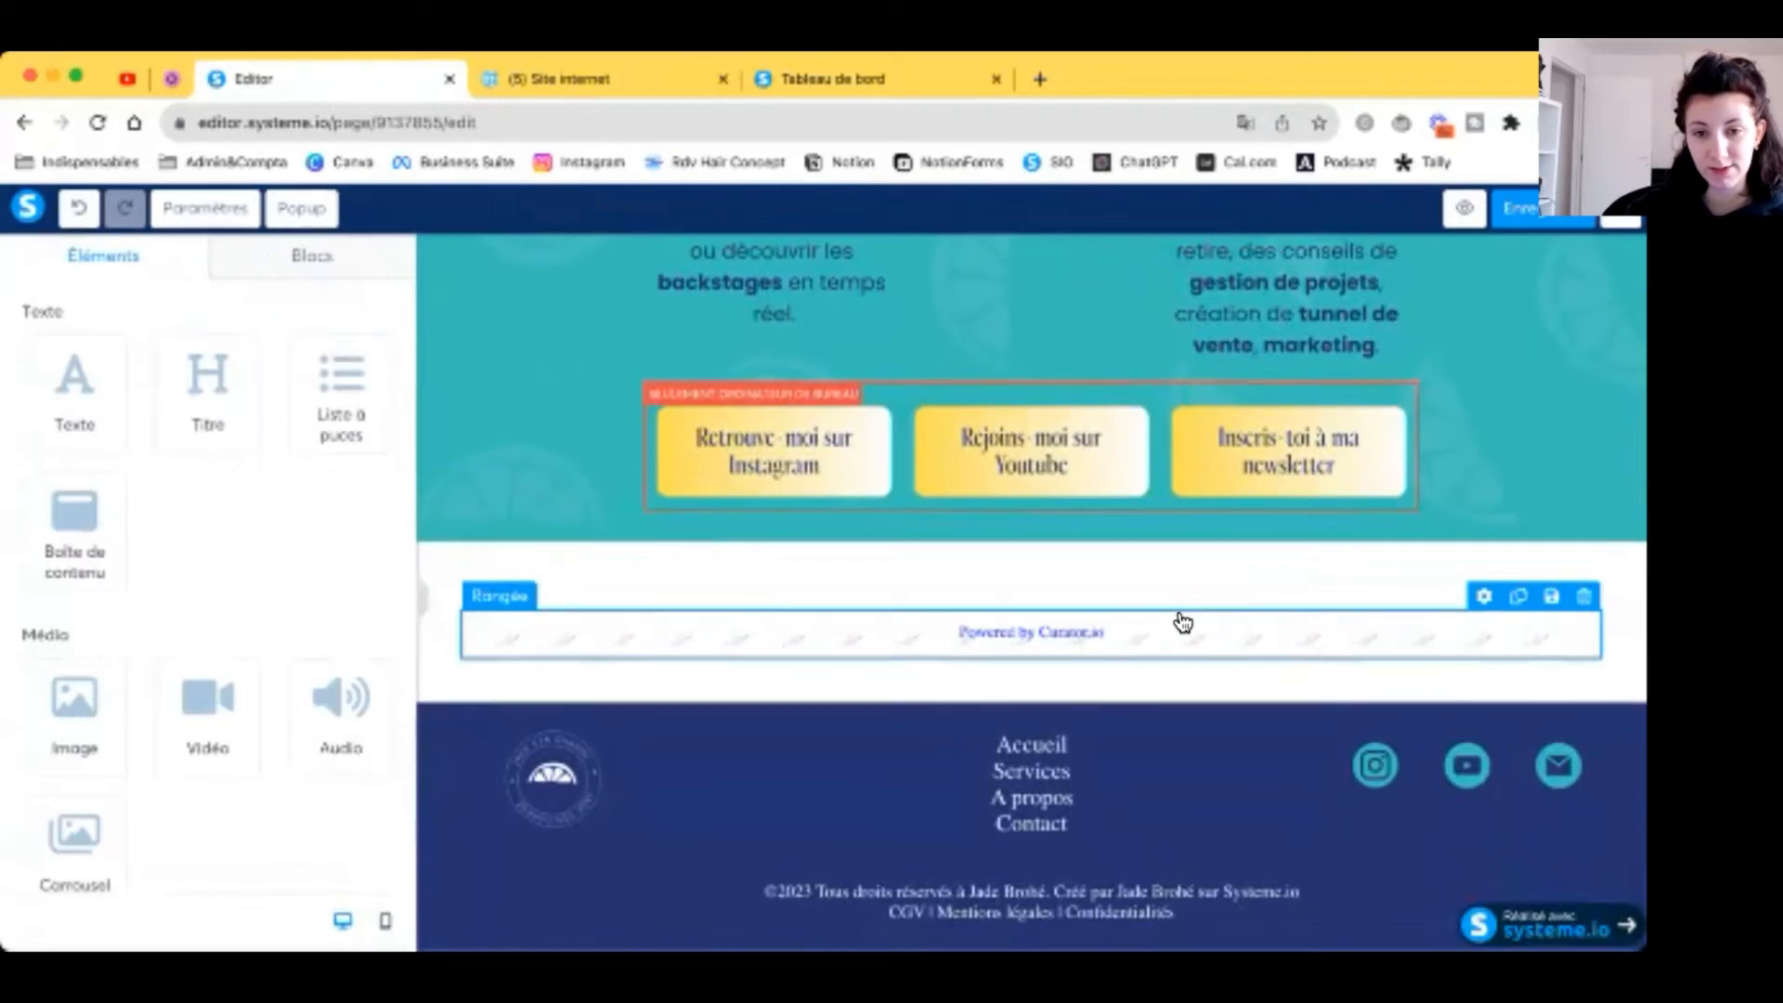
pyautogui.click(1034, 763)
pyautogui.click(1032, 760)
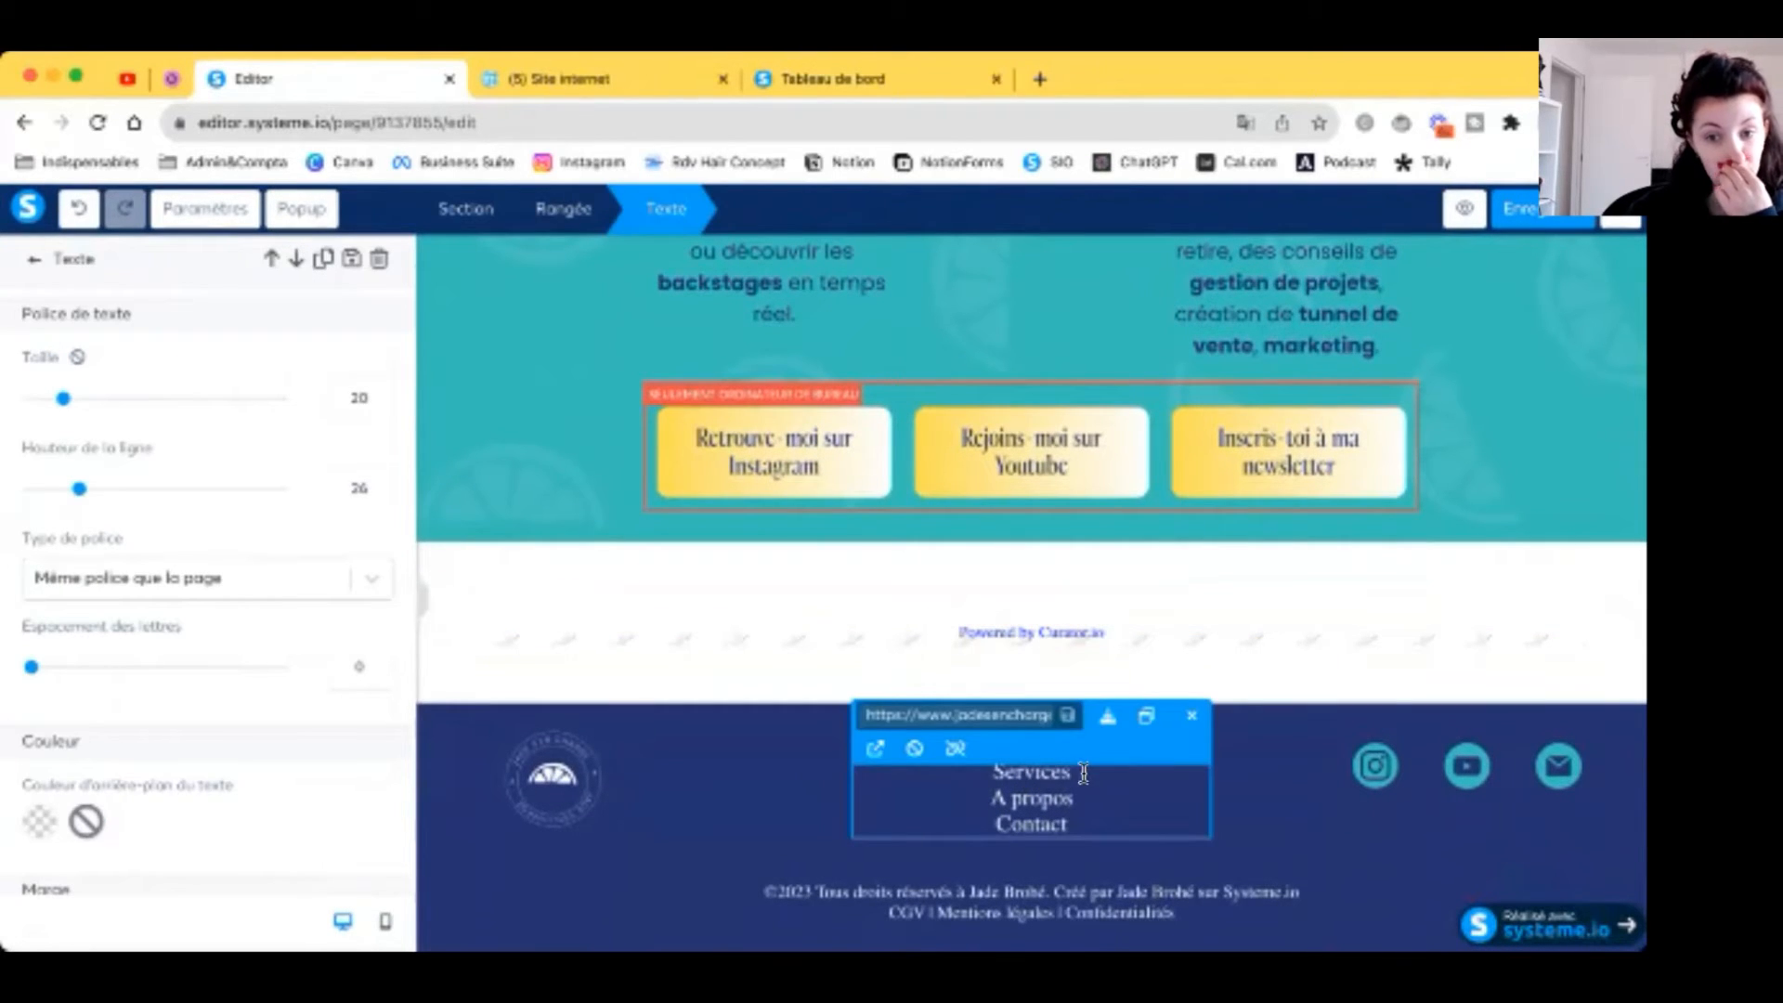
pyautogui.click(1047, 772)
pyautogui.click(1289, 806)
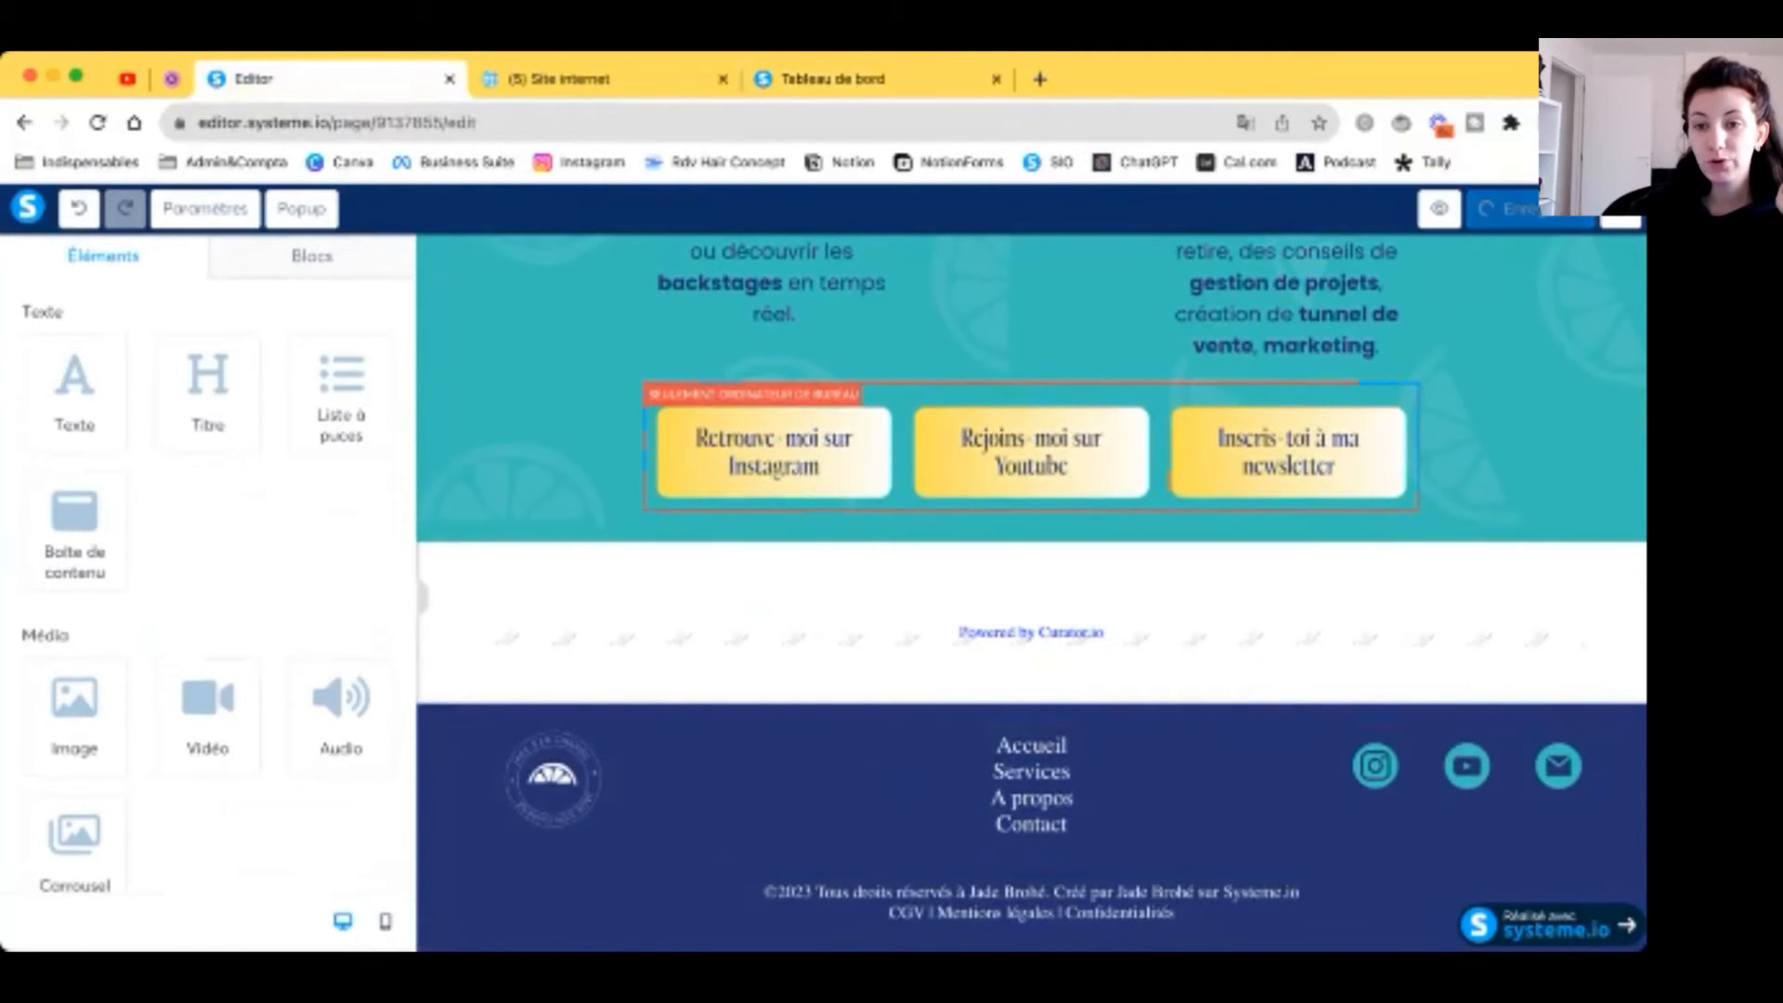
pyautogui.scroll(10, 753, 853)
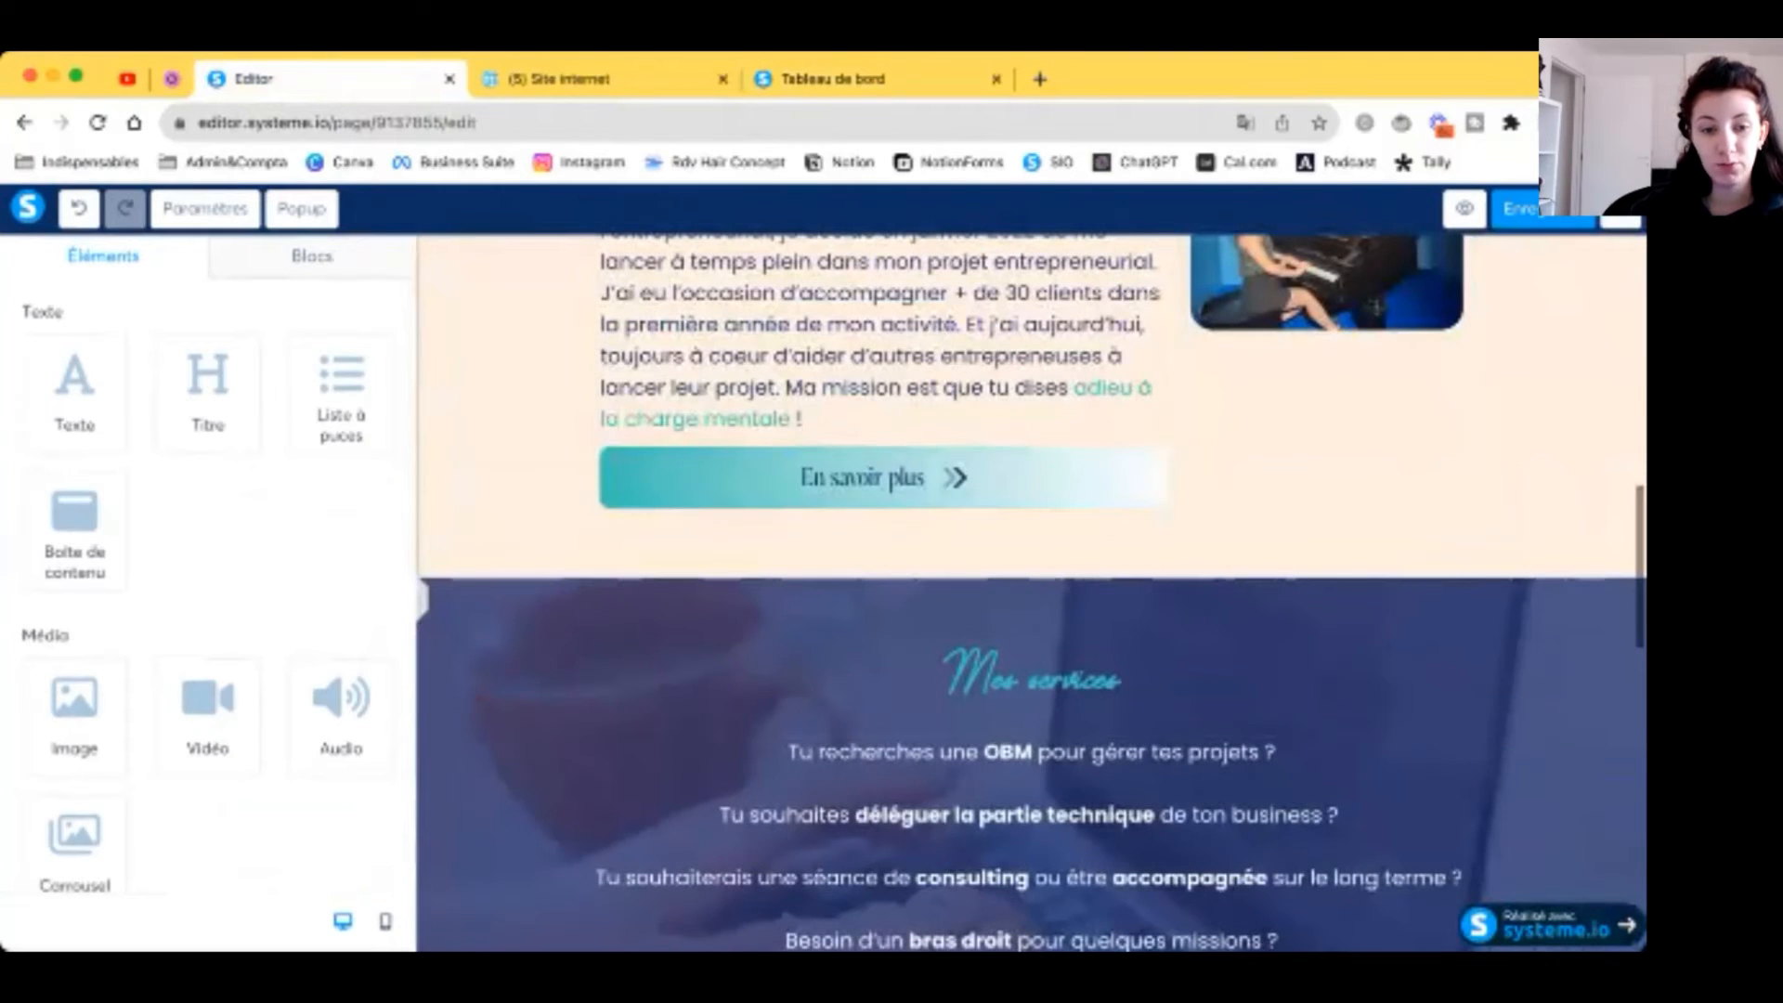
# Step: Review the page in the editor's mobile layout
pyautogui.click(385, 921)
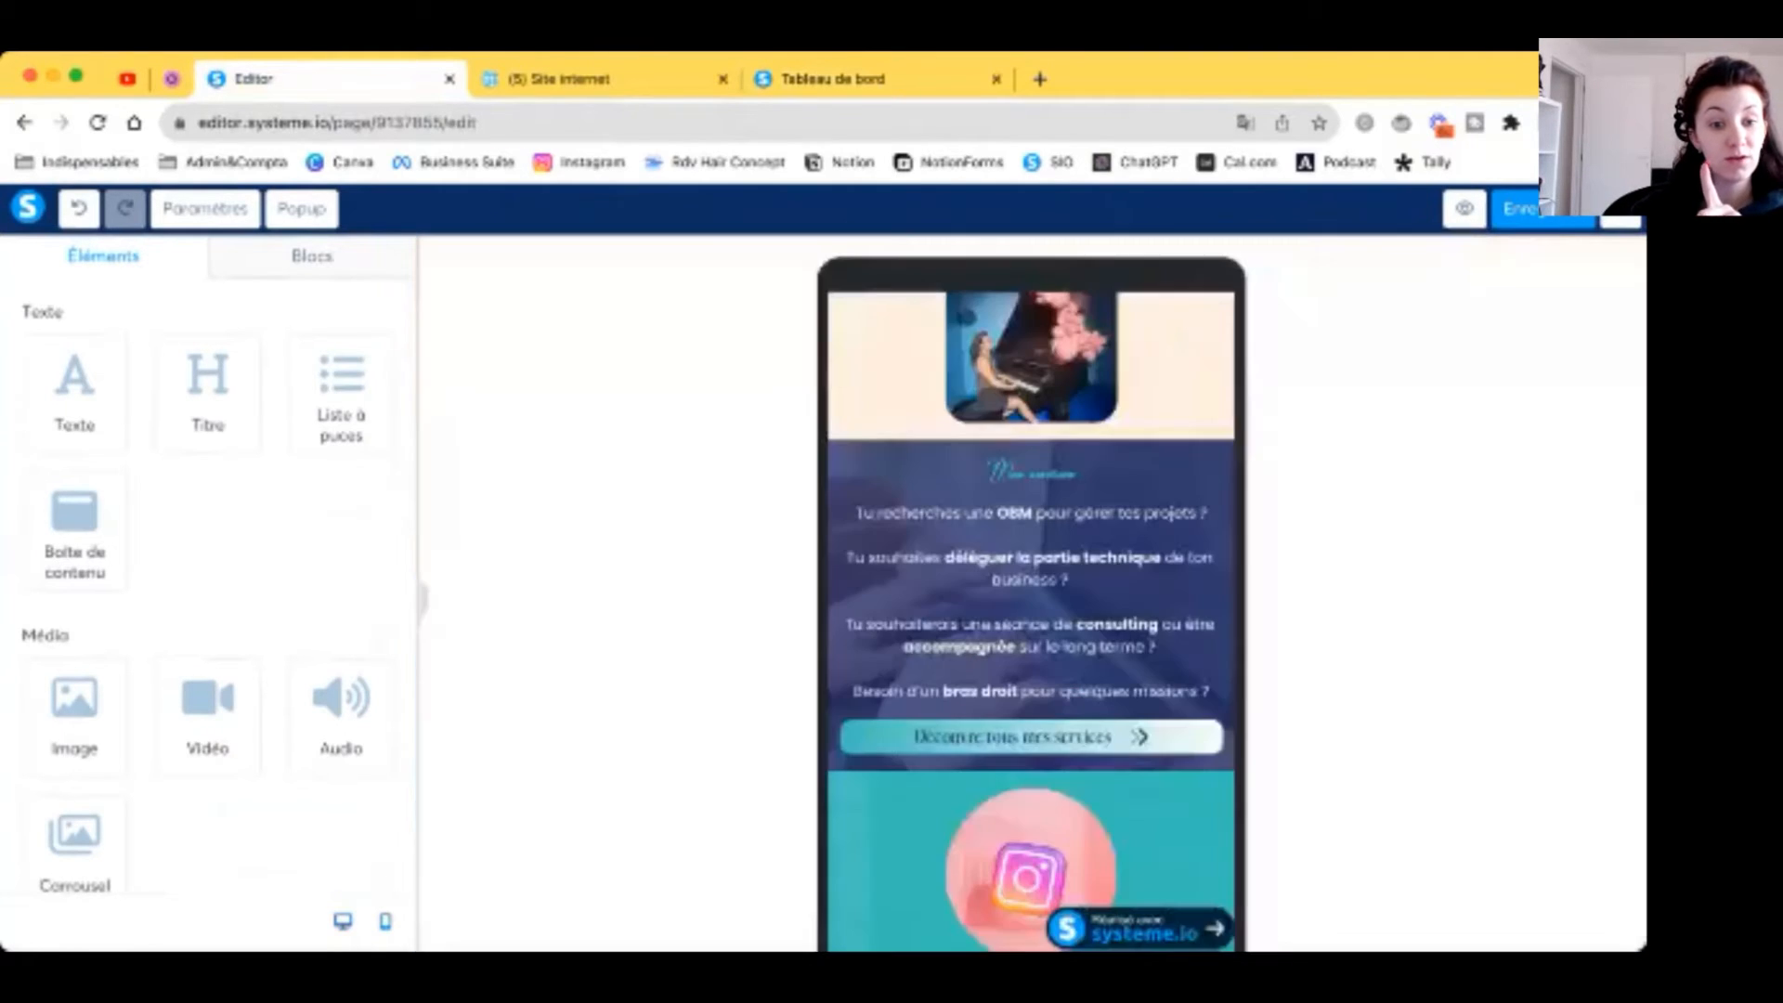
pyautogui.scroll(5, 878, 599)
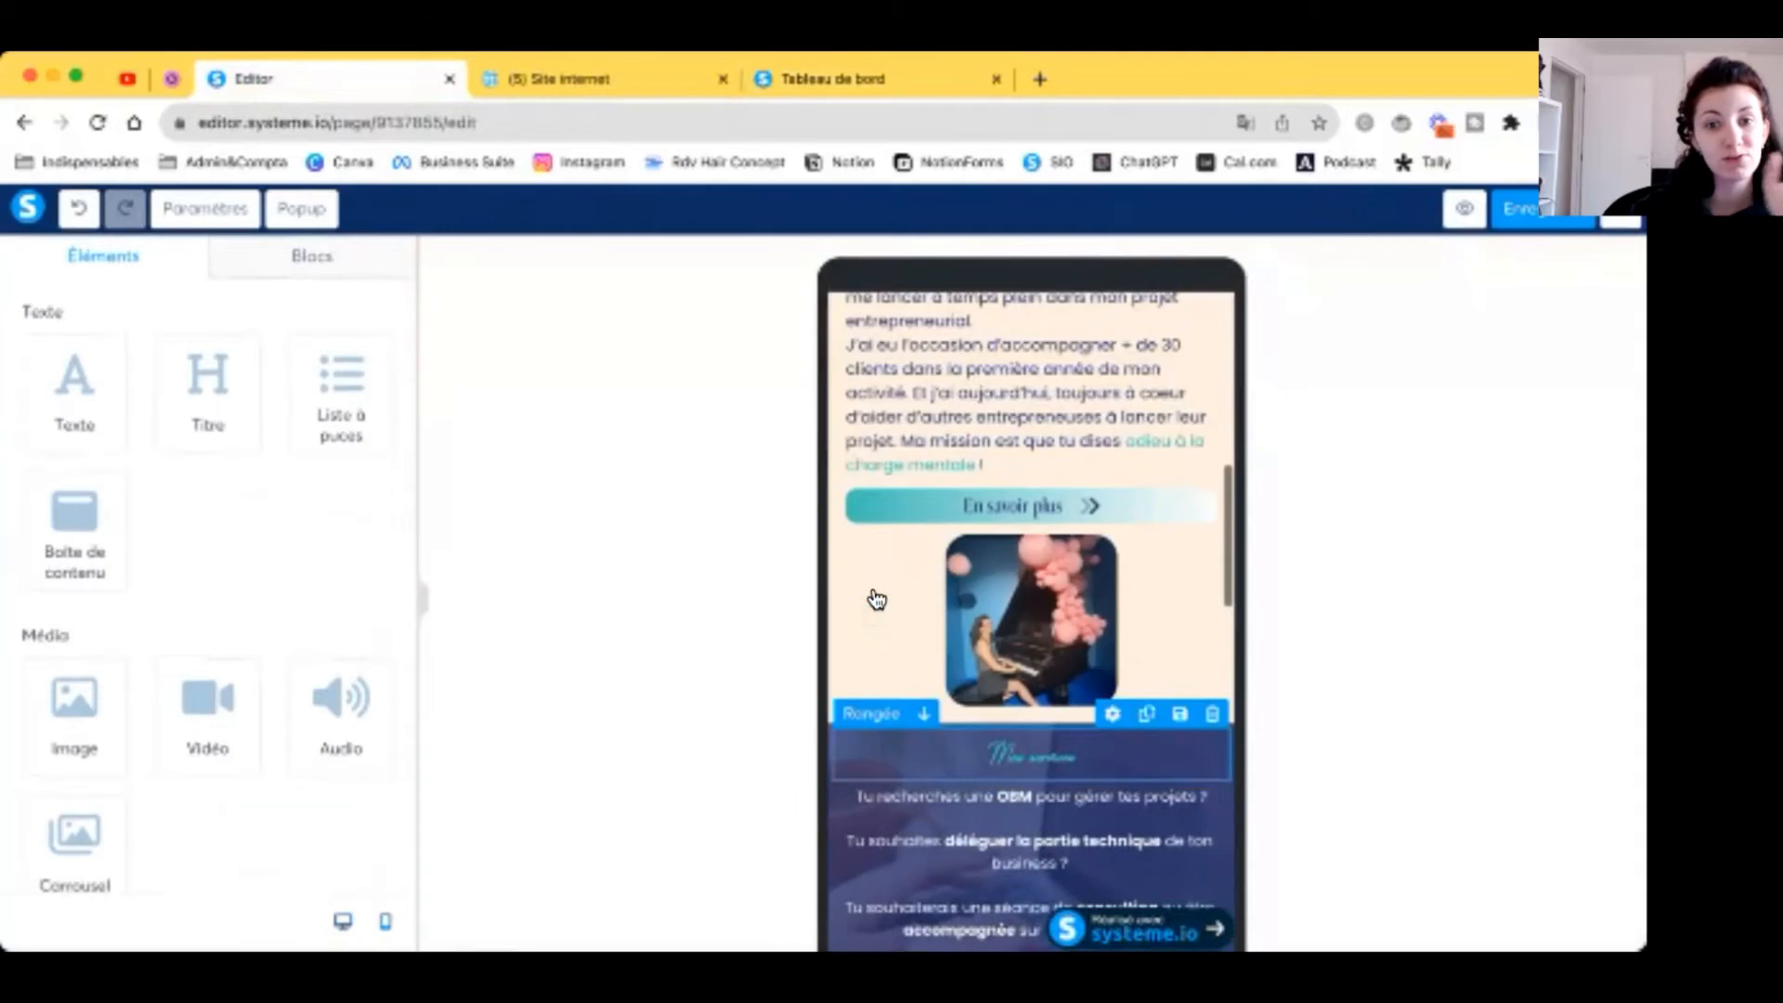
pyautogui.scroll(3, 877, 599)
pyautogui.scroll(-10, 878, 599)
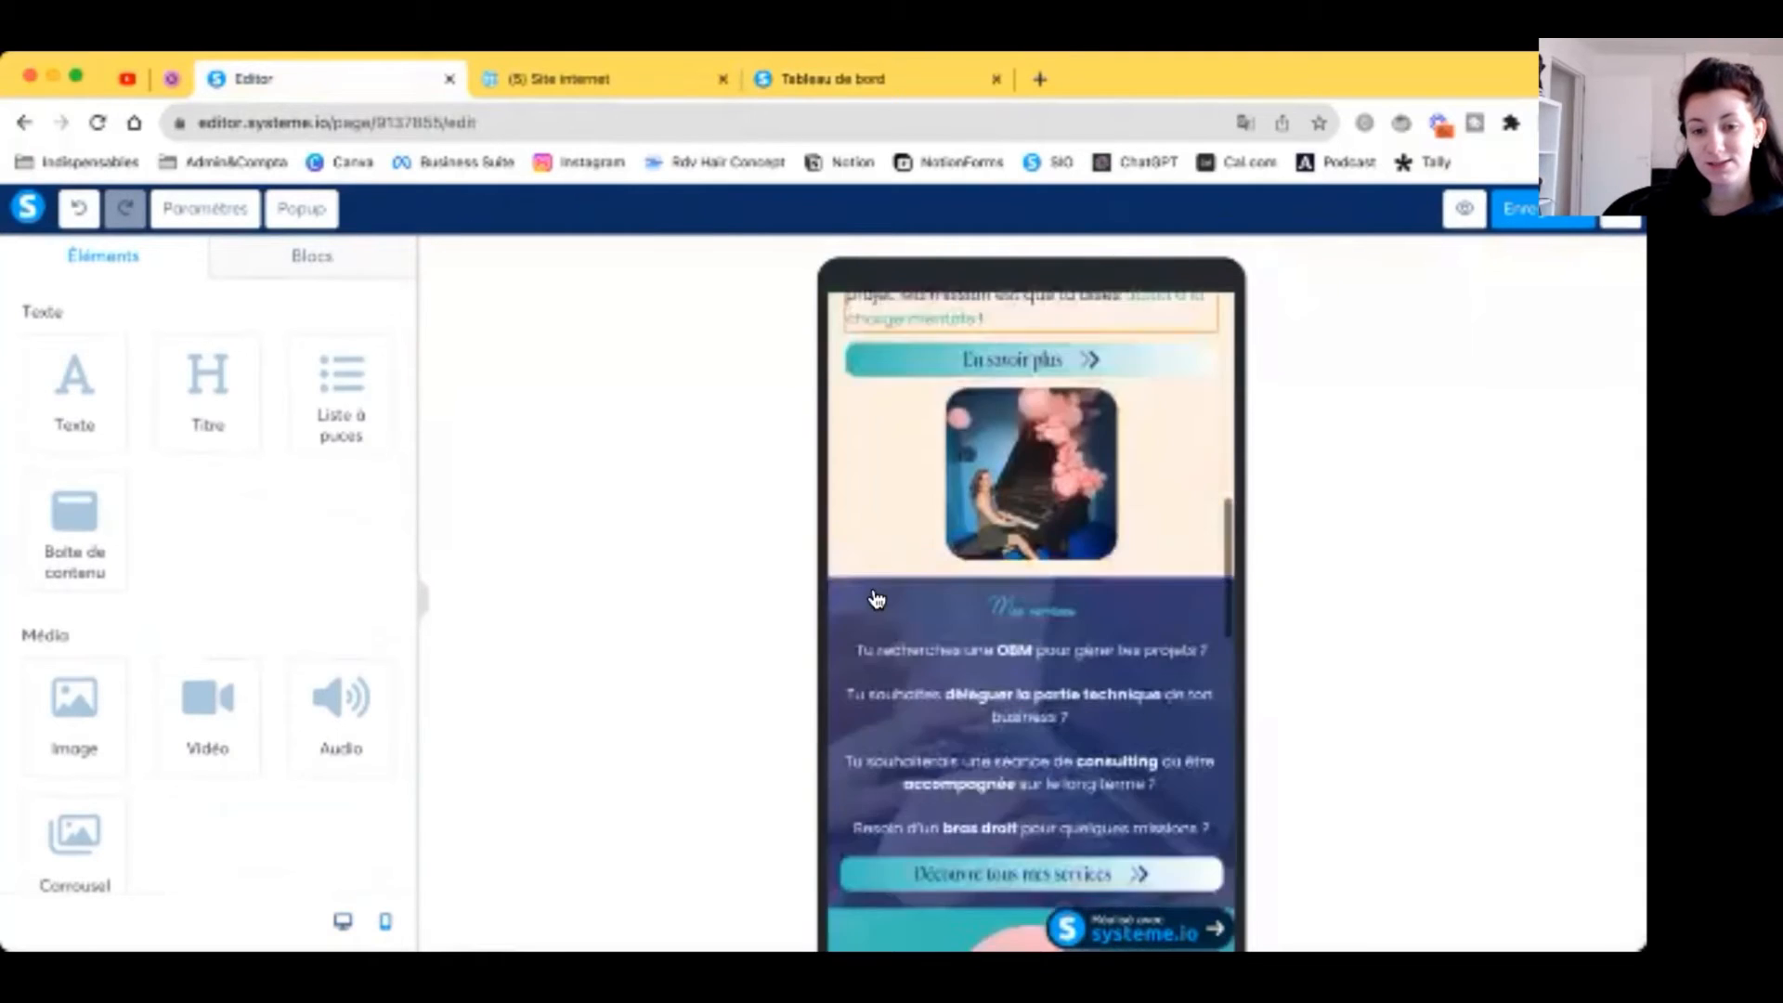
pyautogui.scroll(-6, 873, 599)
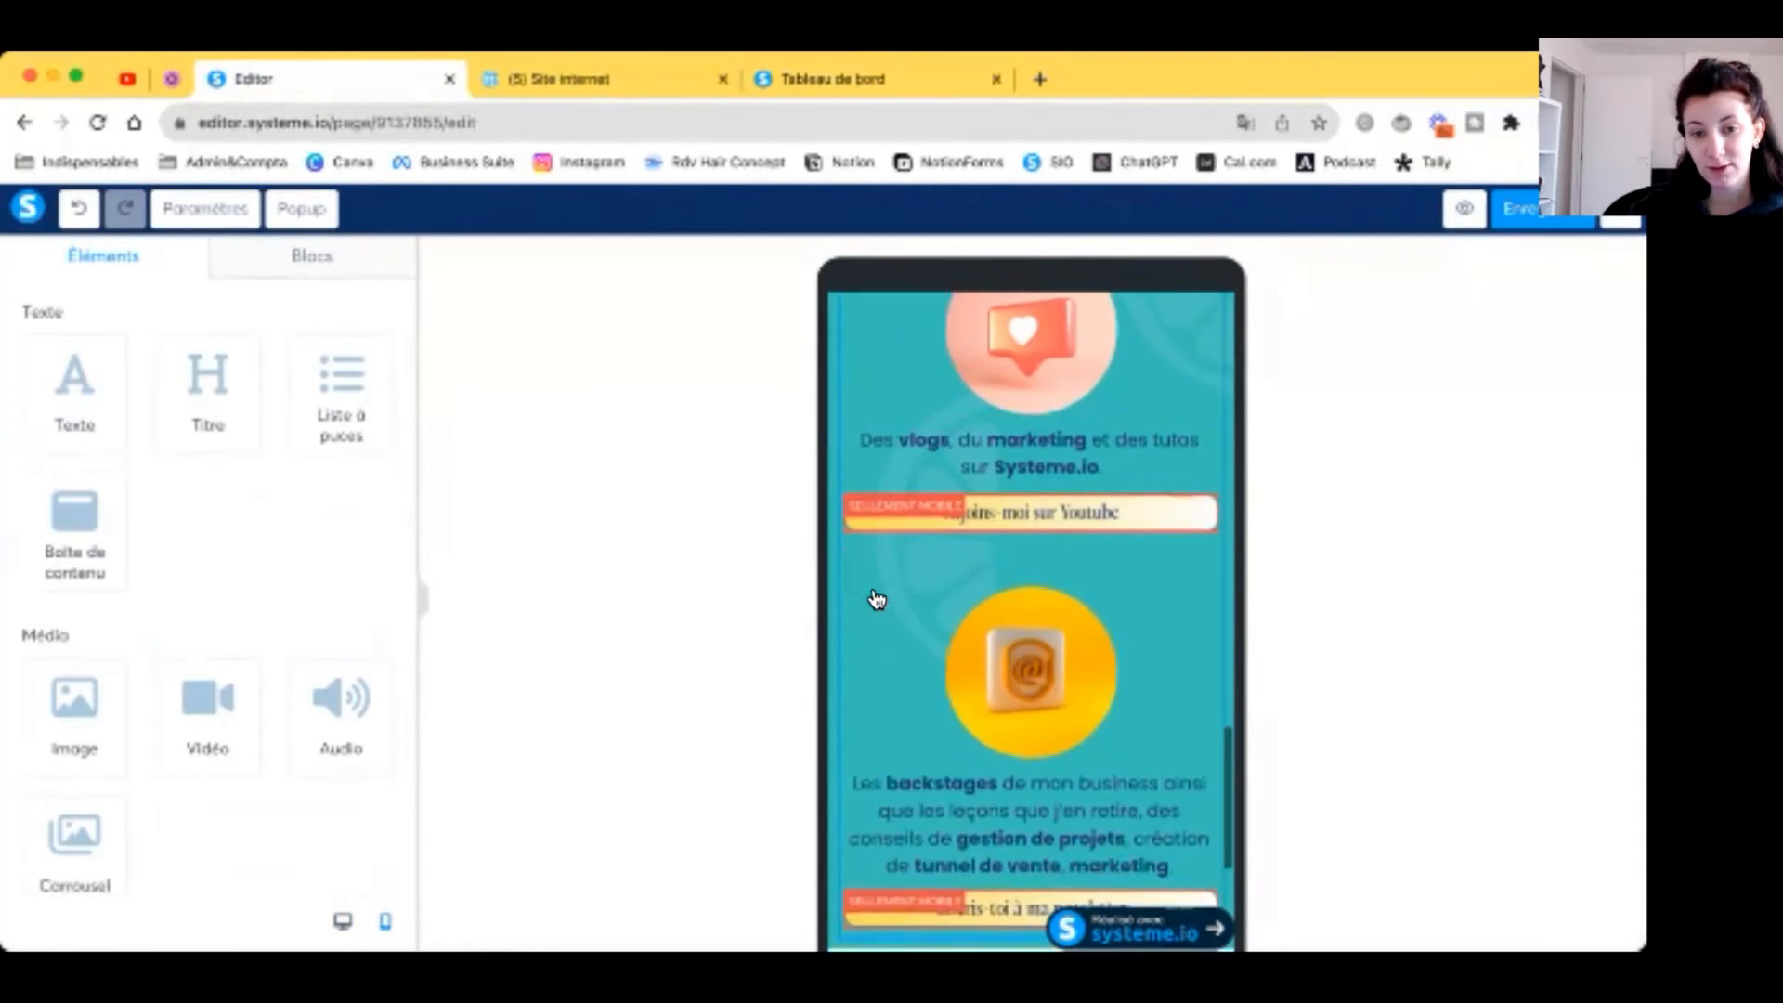
pyautogui.scroll(15, 873, 600)
# Step: Save the page and open the Services page for editing from the funnel dashboard
pyautogui.click(1560, 206)
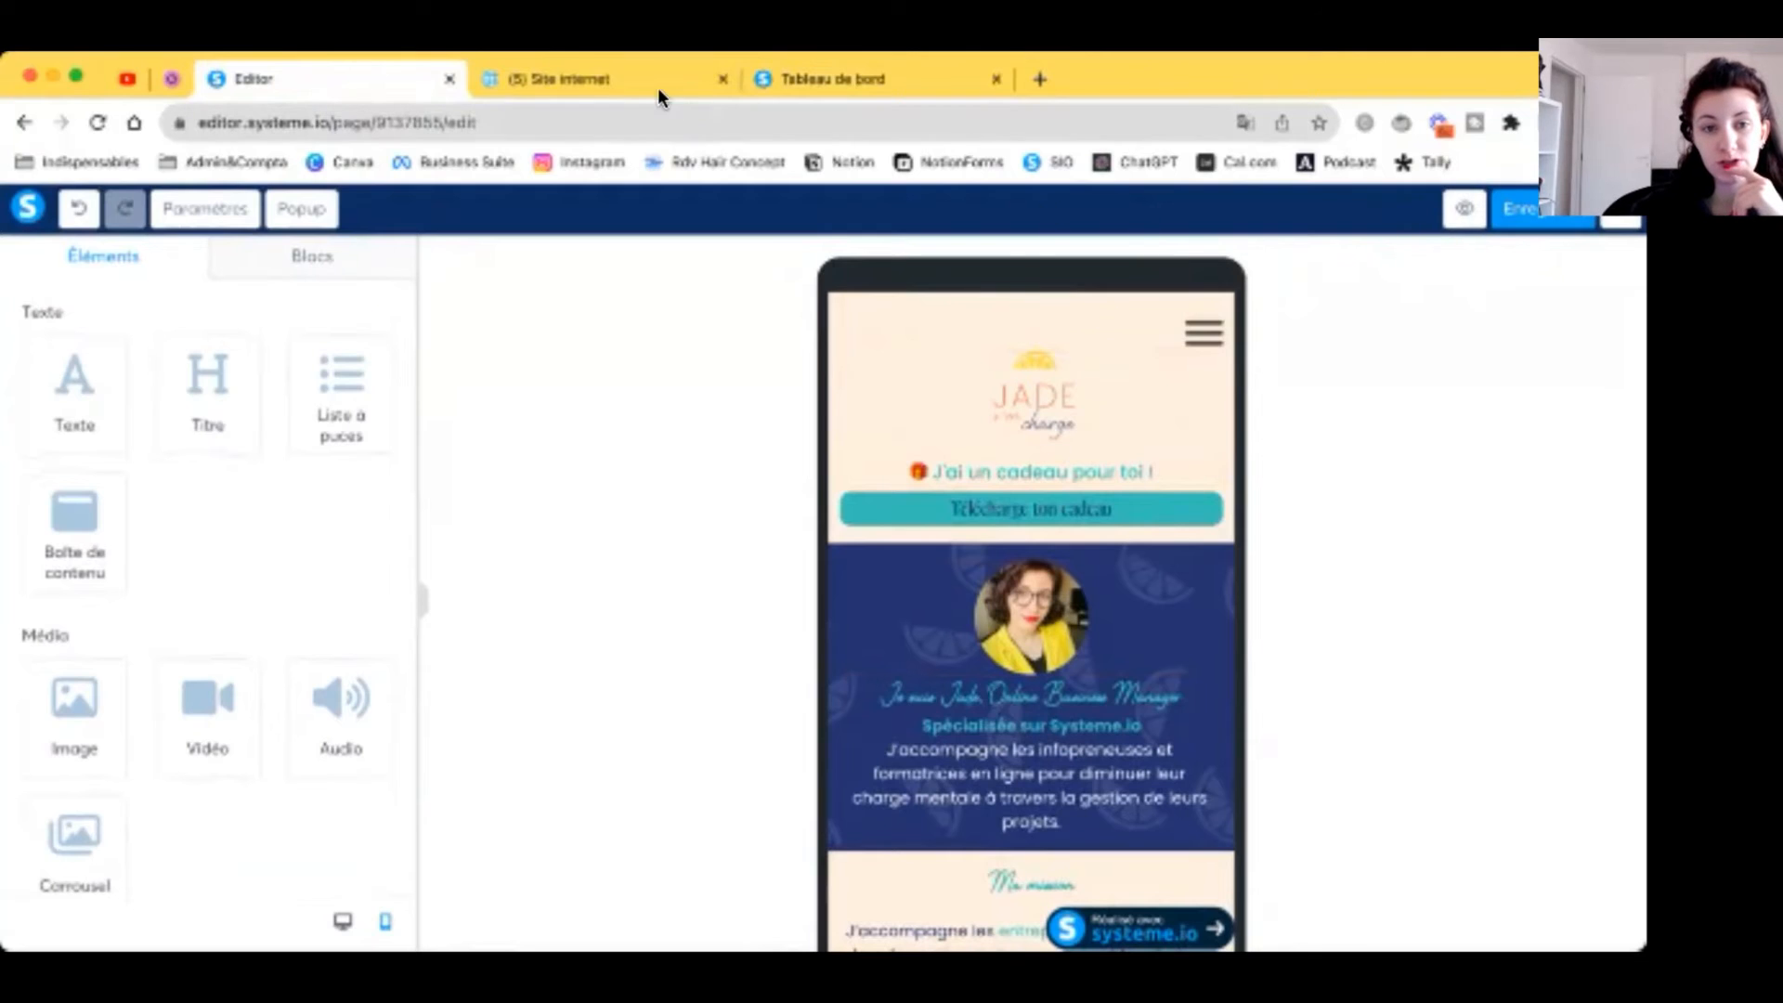
pyautogui.click(1621, 210)
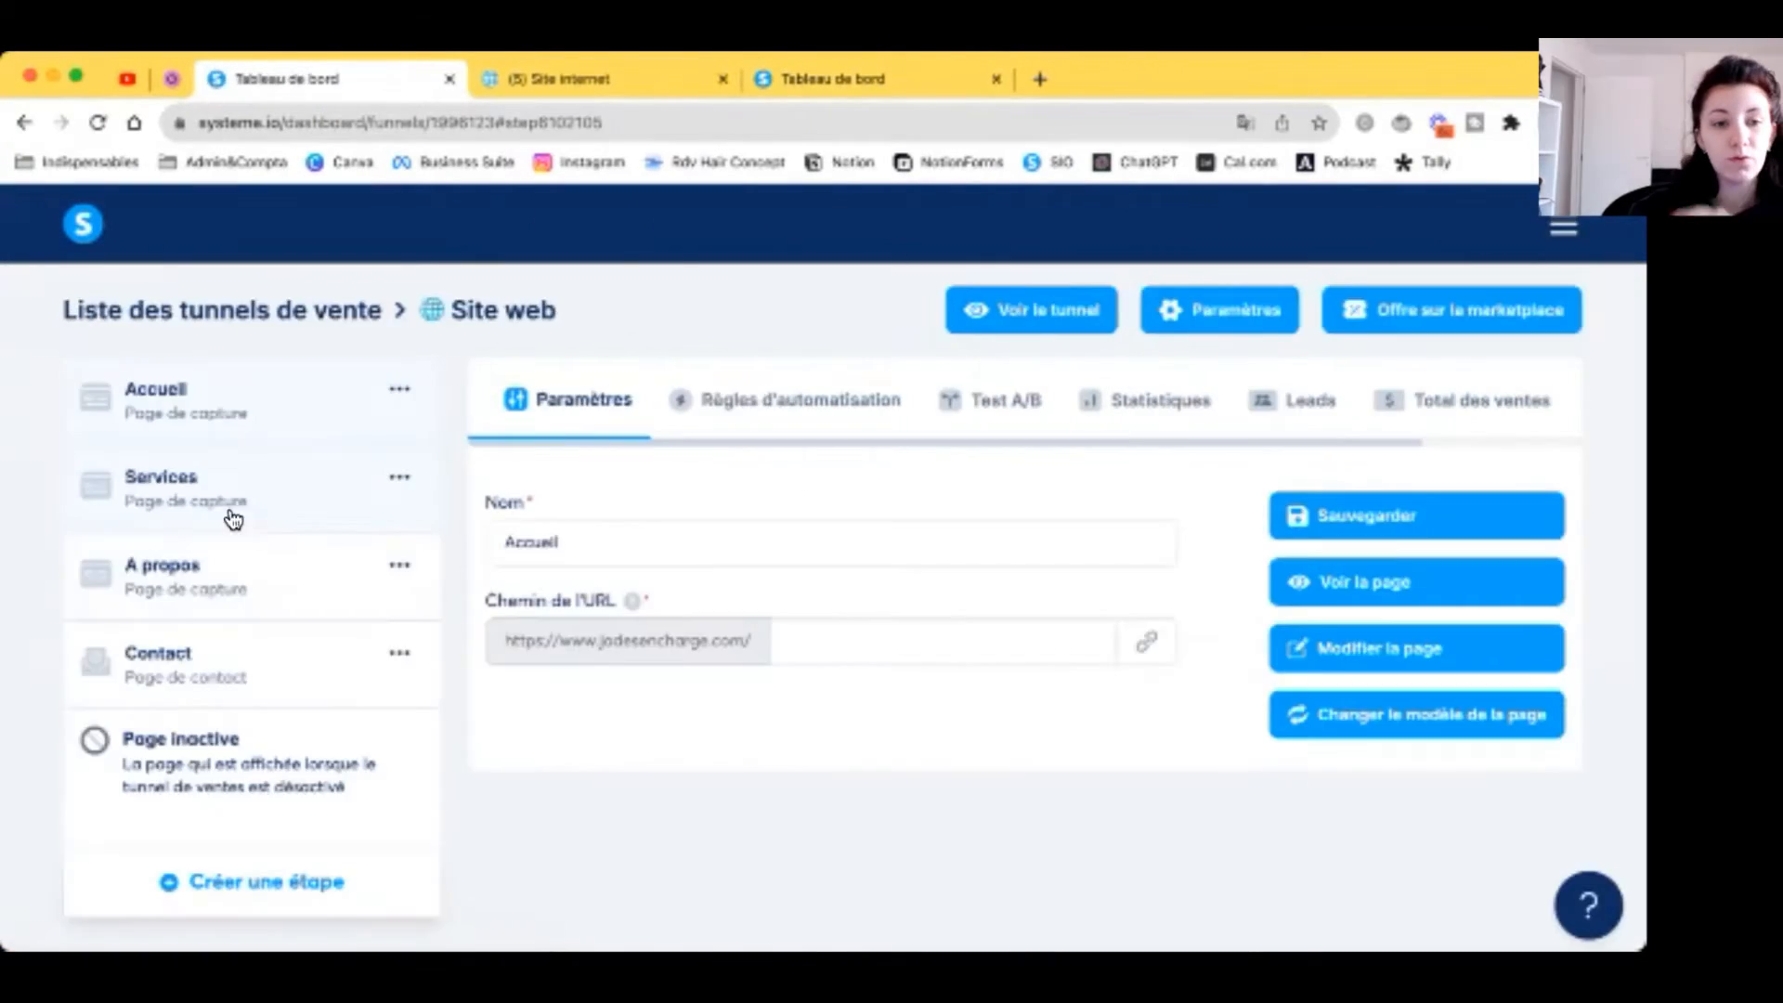
pyautogui.click(1376, 668)
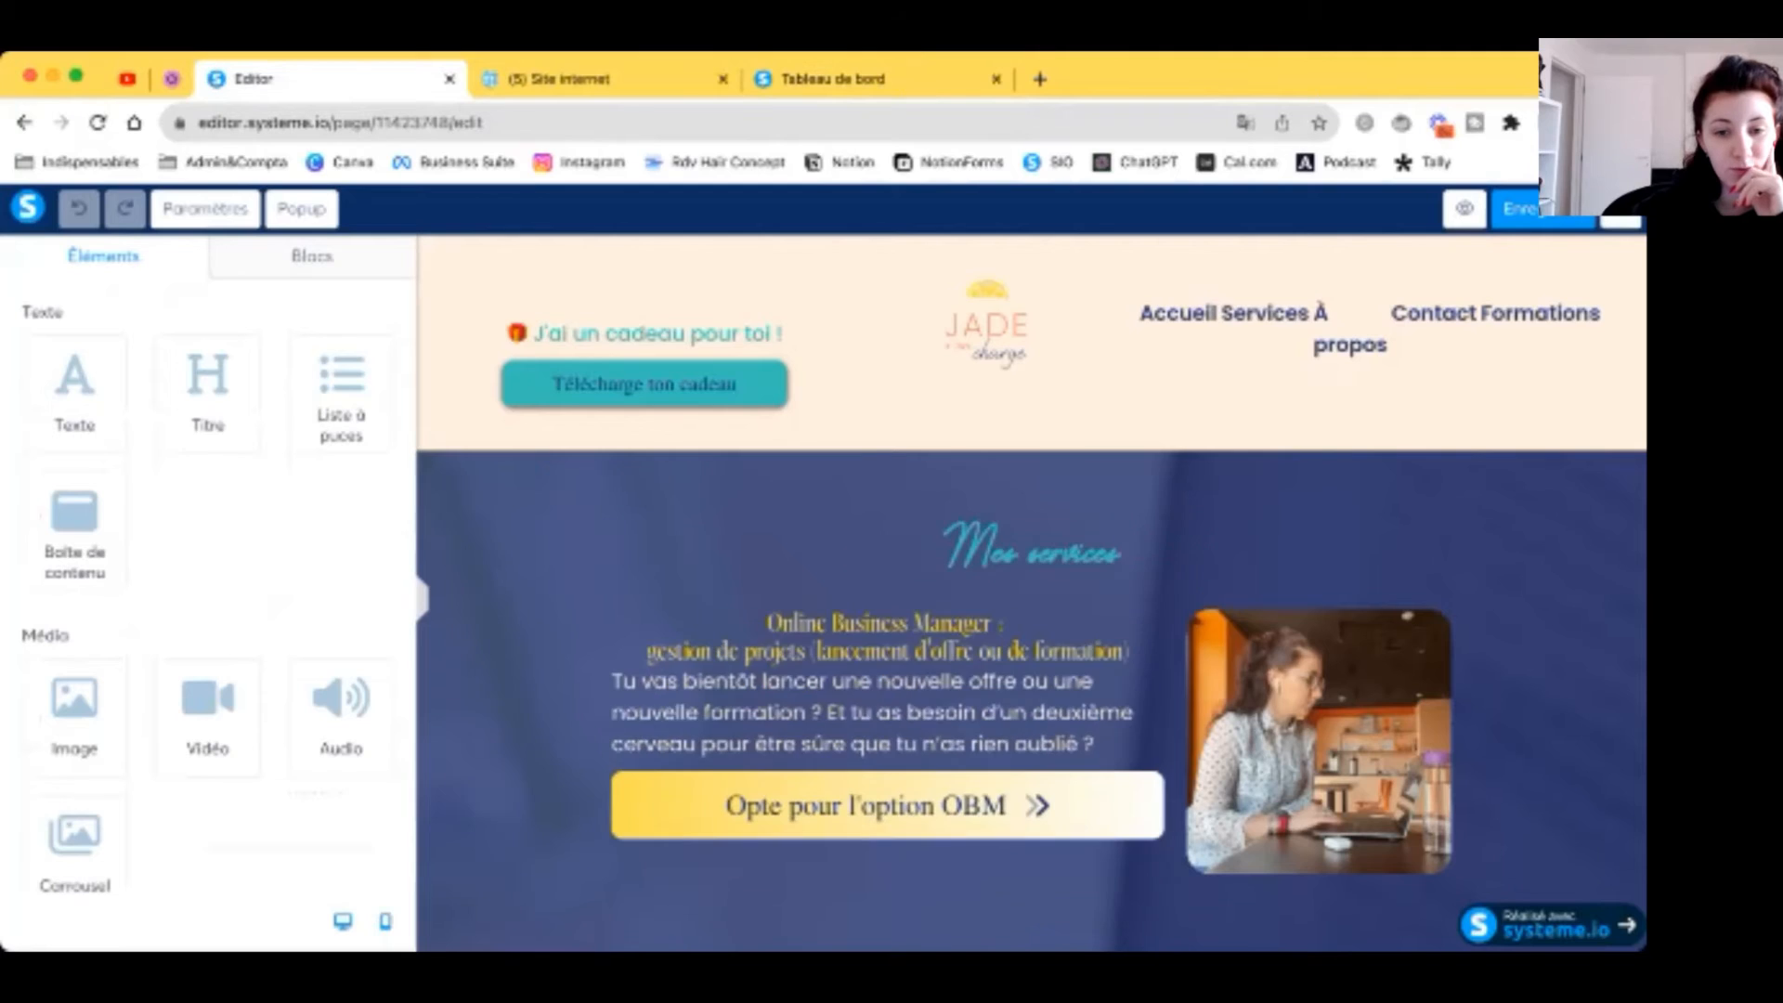
# Step: In mobile view, set the Mes services heading size to 40
pyautogui.click(386, 921)
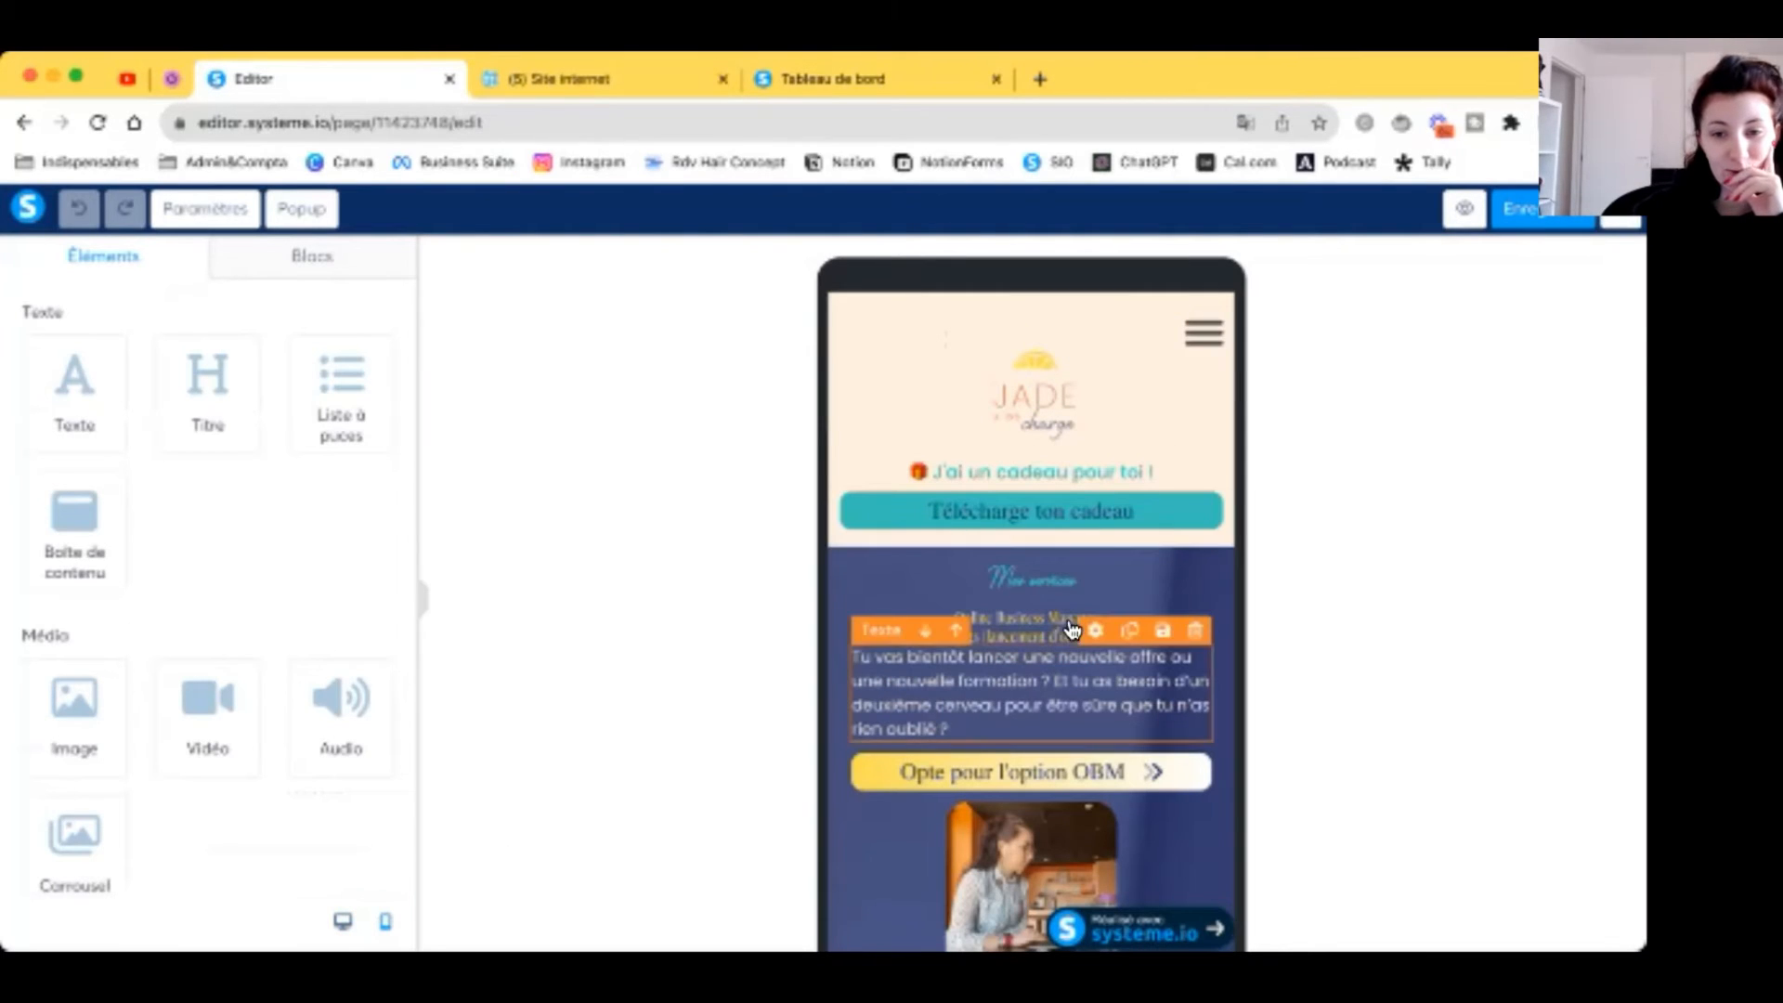
pyautogui.click(1072, 580)
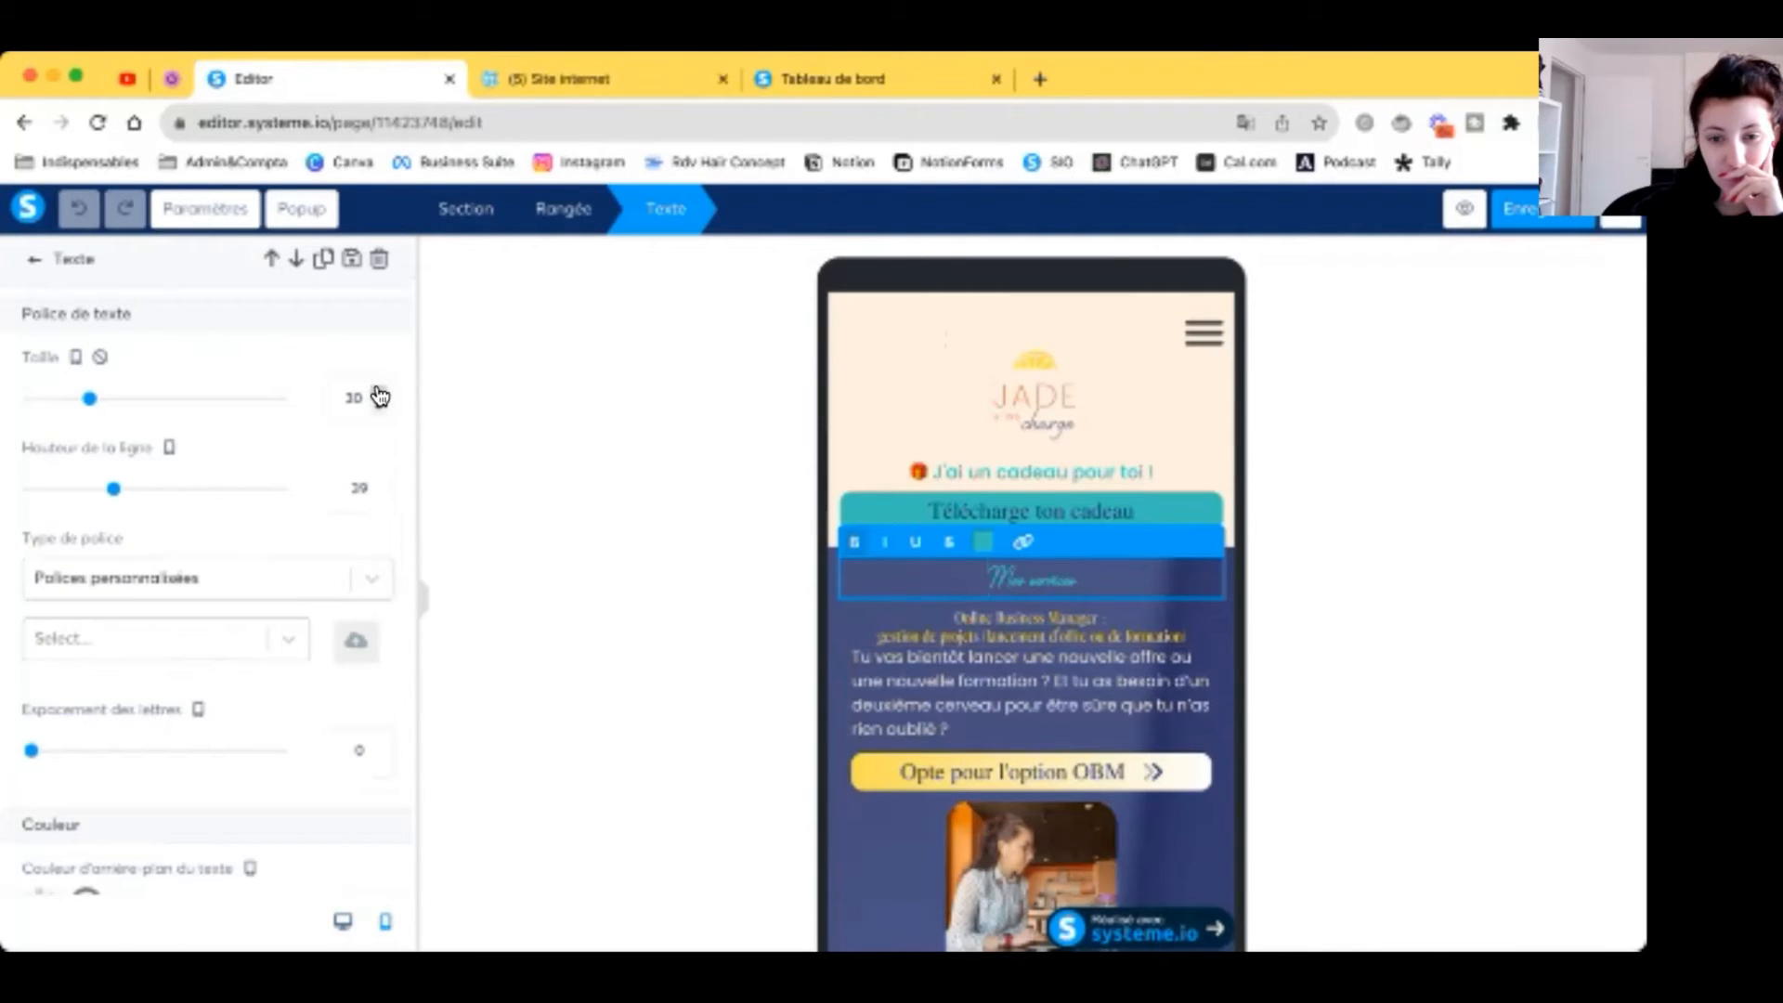
pyautogui.click(380, 392)
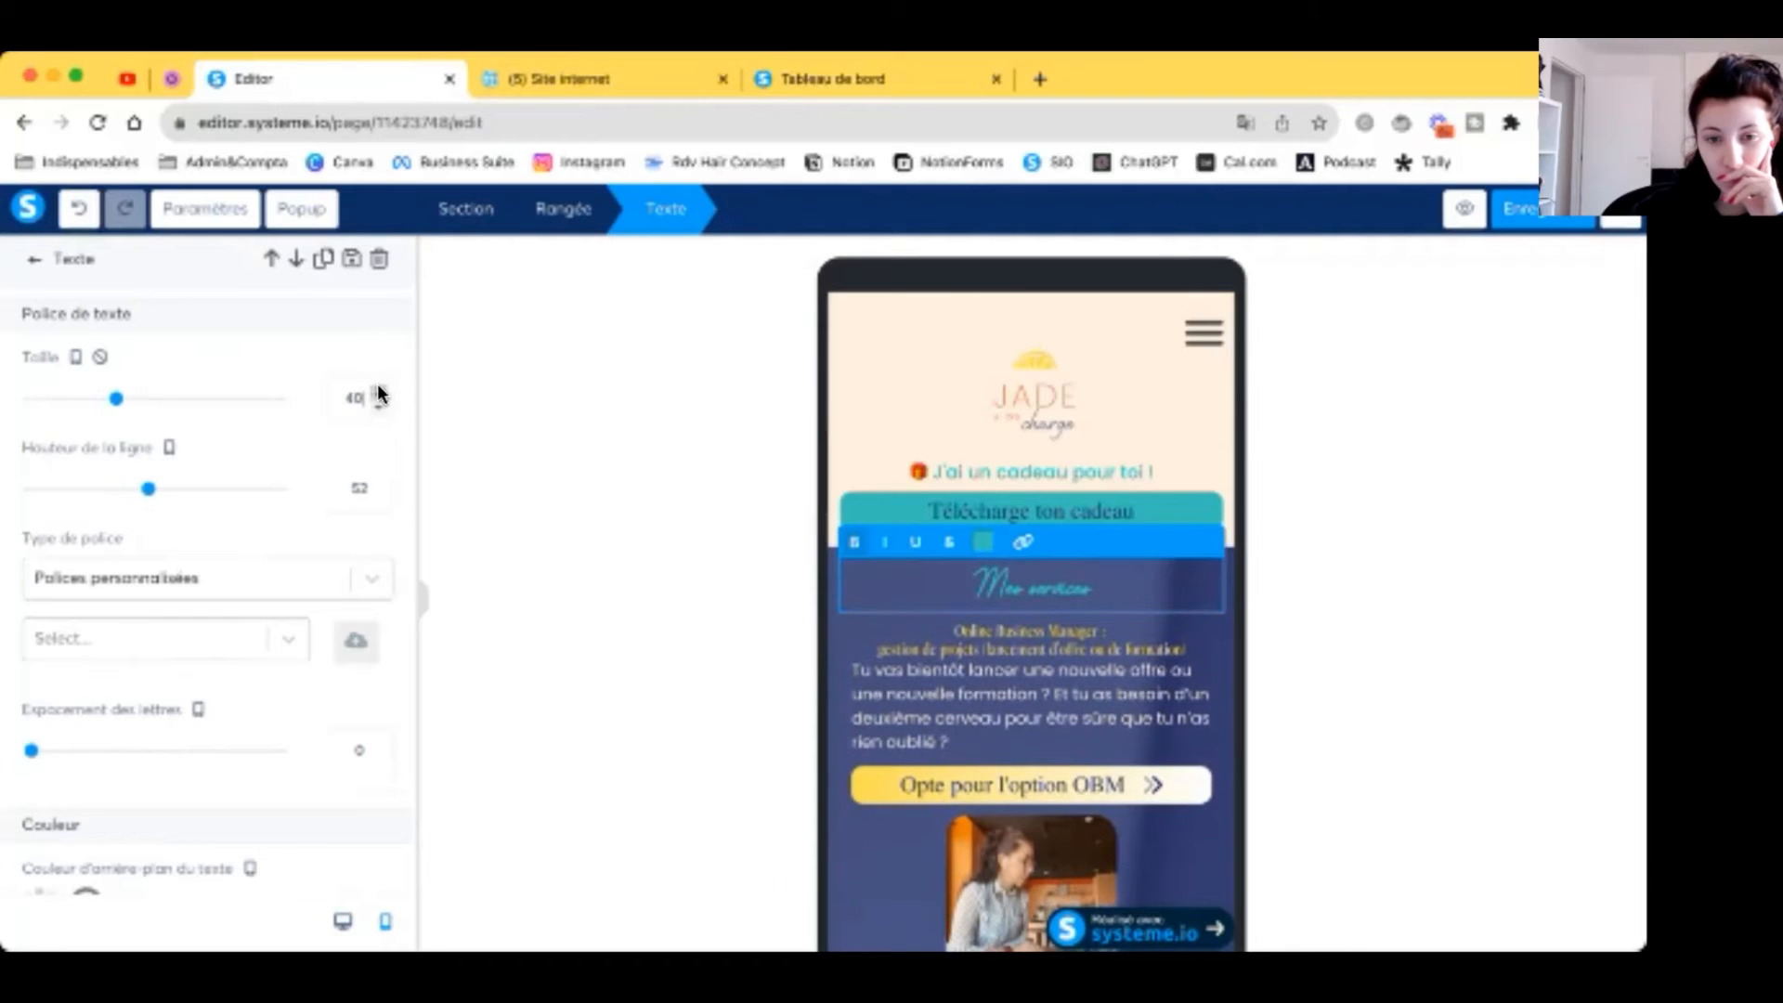
# Step: Hide the 'J'ai un cadeau pour toi !' line and its download button on mobile
pyautogui.click(1120, 458)
pyautogui.scroll(-10, 227, 574)
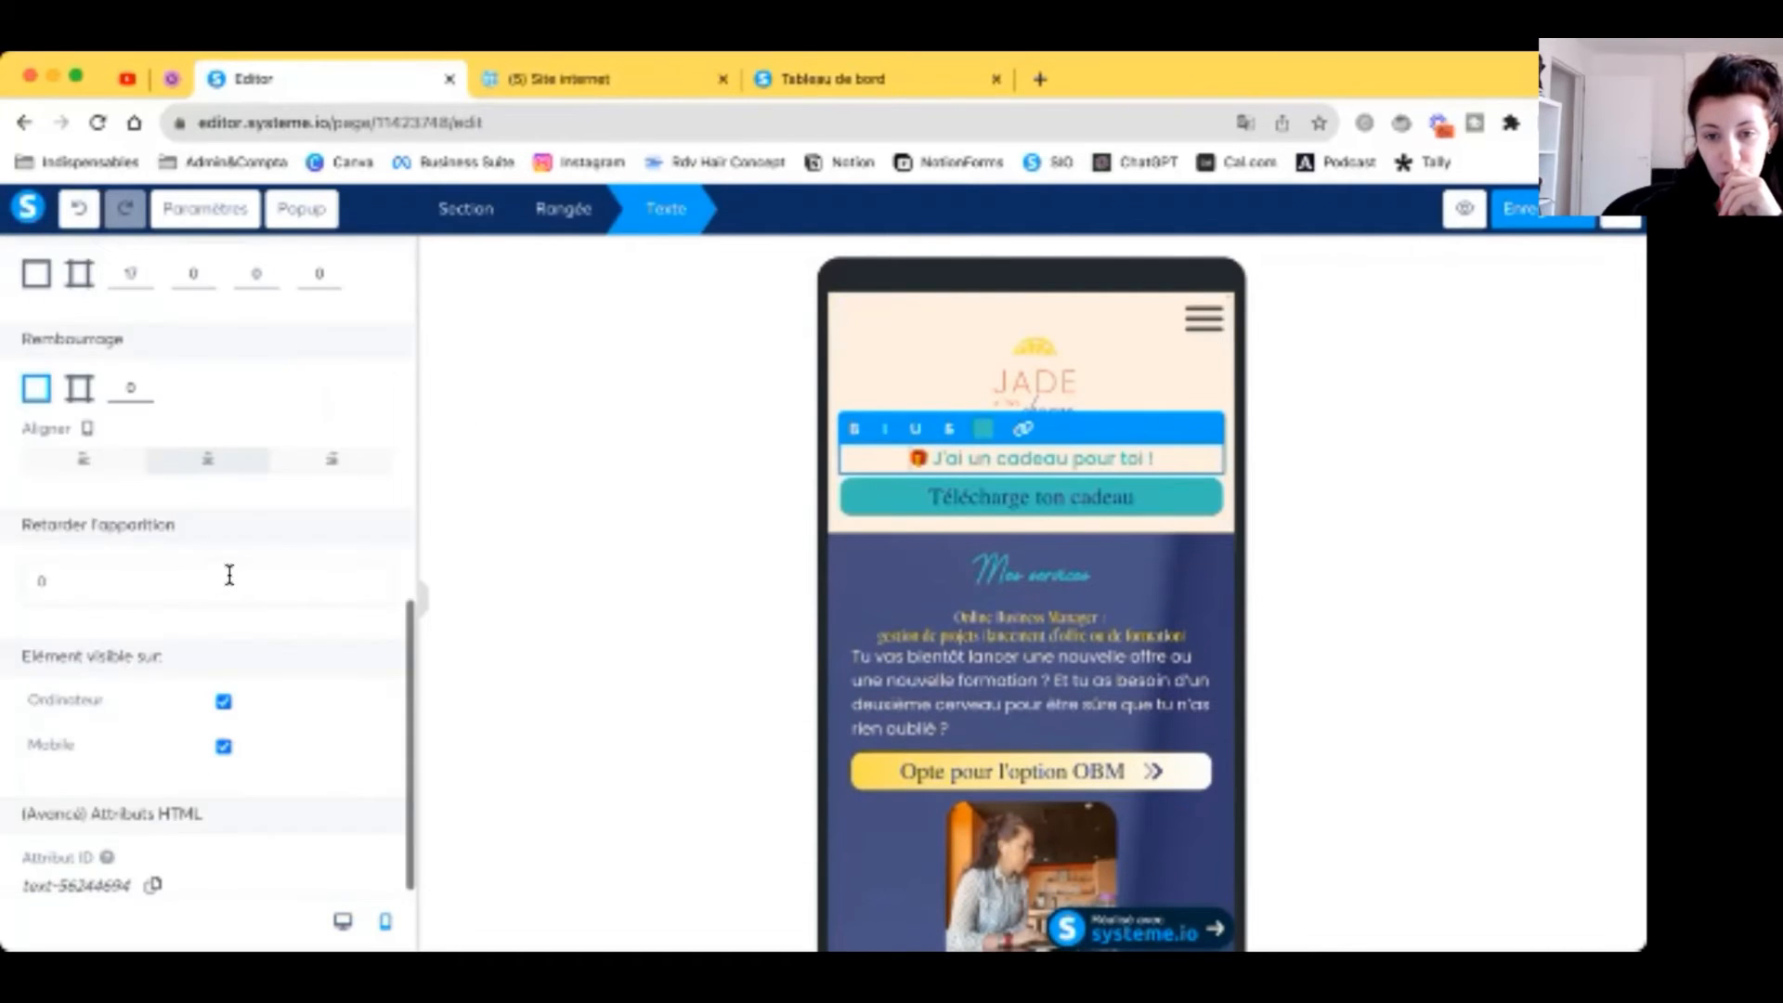
pyautogui.click(223, 682)
pyautogui.click(994, 398)
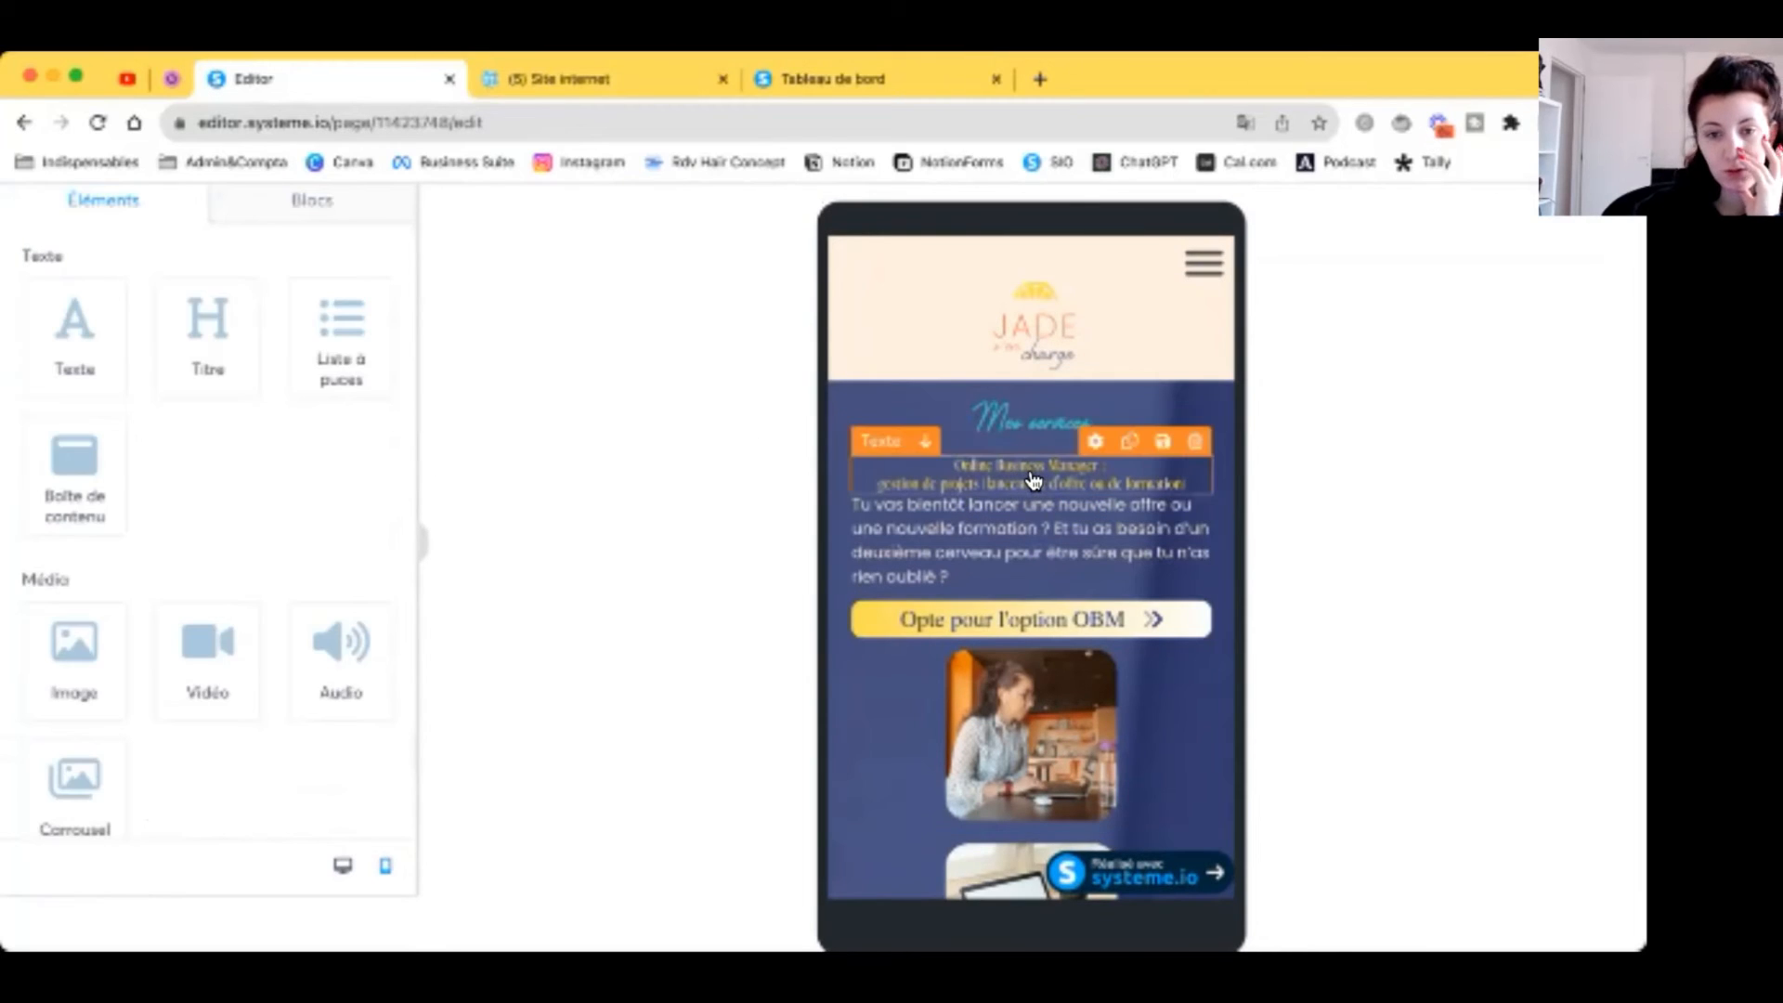
# Step: Set the Online Business Manager heading size to 20 on mobile
pyautogui.click(1021, 469)
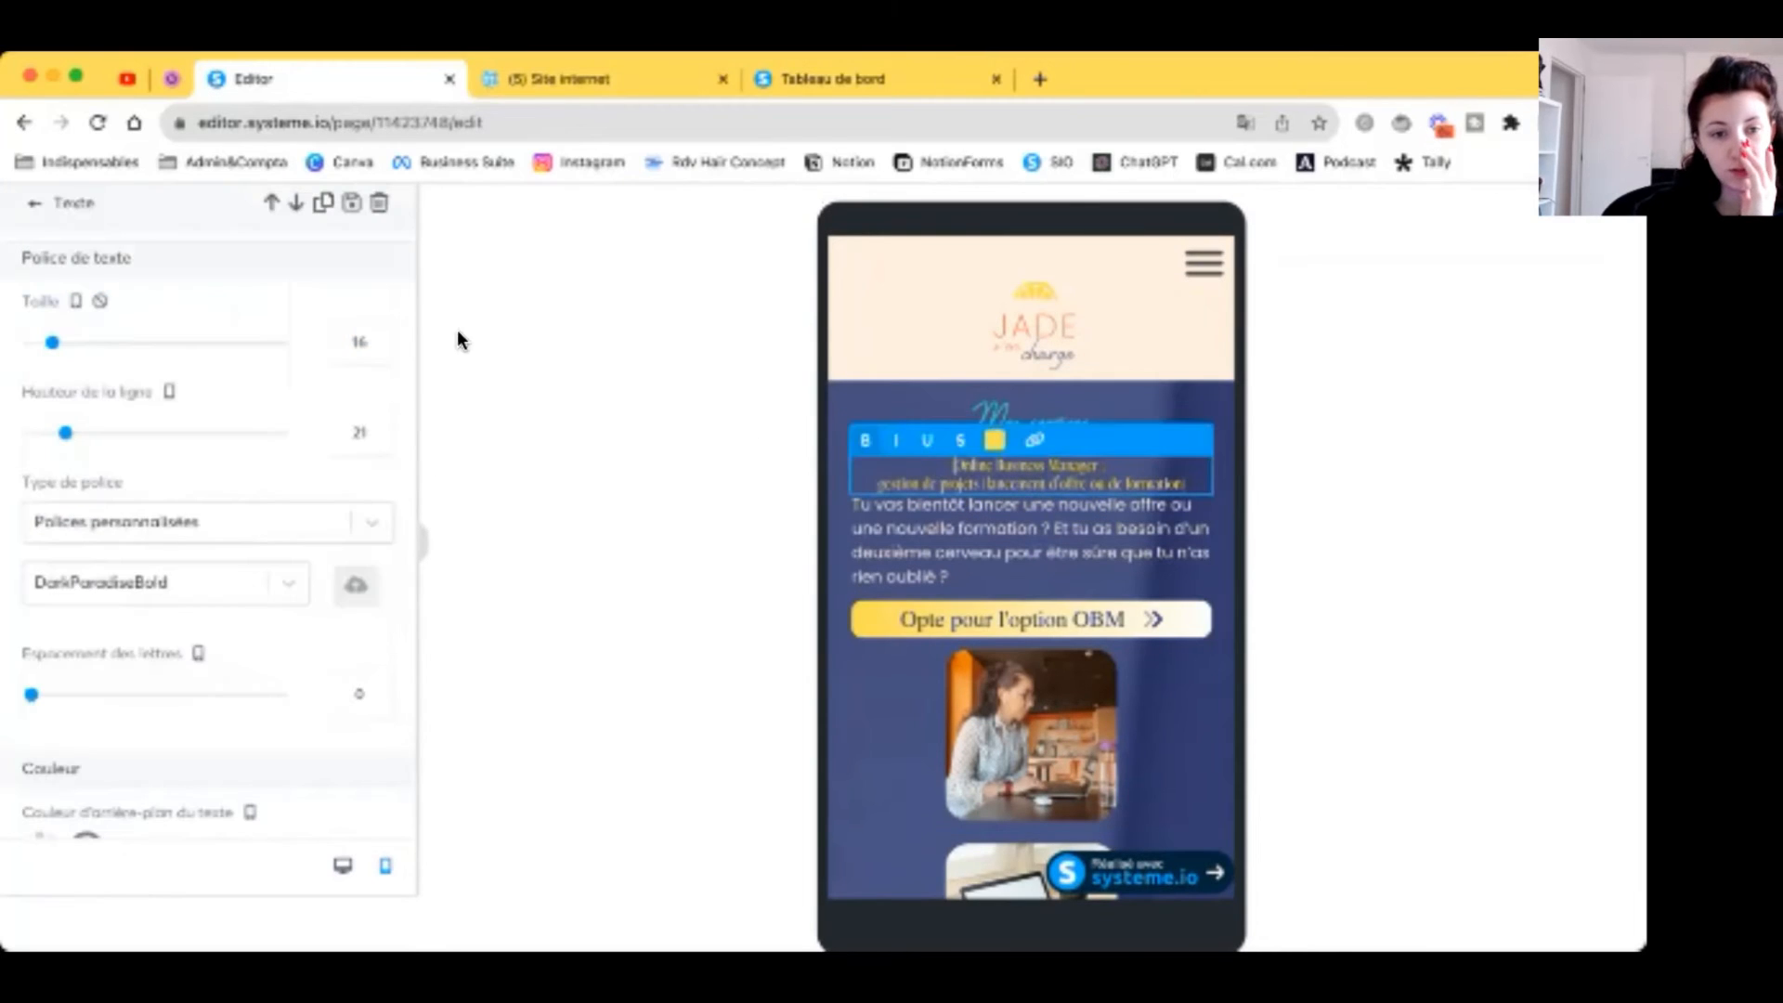
pyautogui.click(378, 336)
pyautogui.click(378, 336)
pyautogui.click(379, 337)
pyautogui.click(379, 337)
pyautogui.click(985, 537)
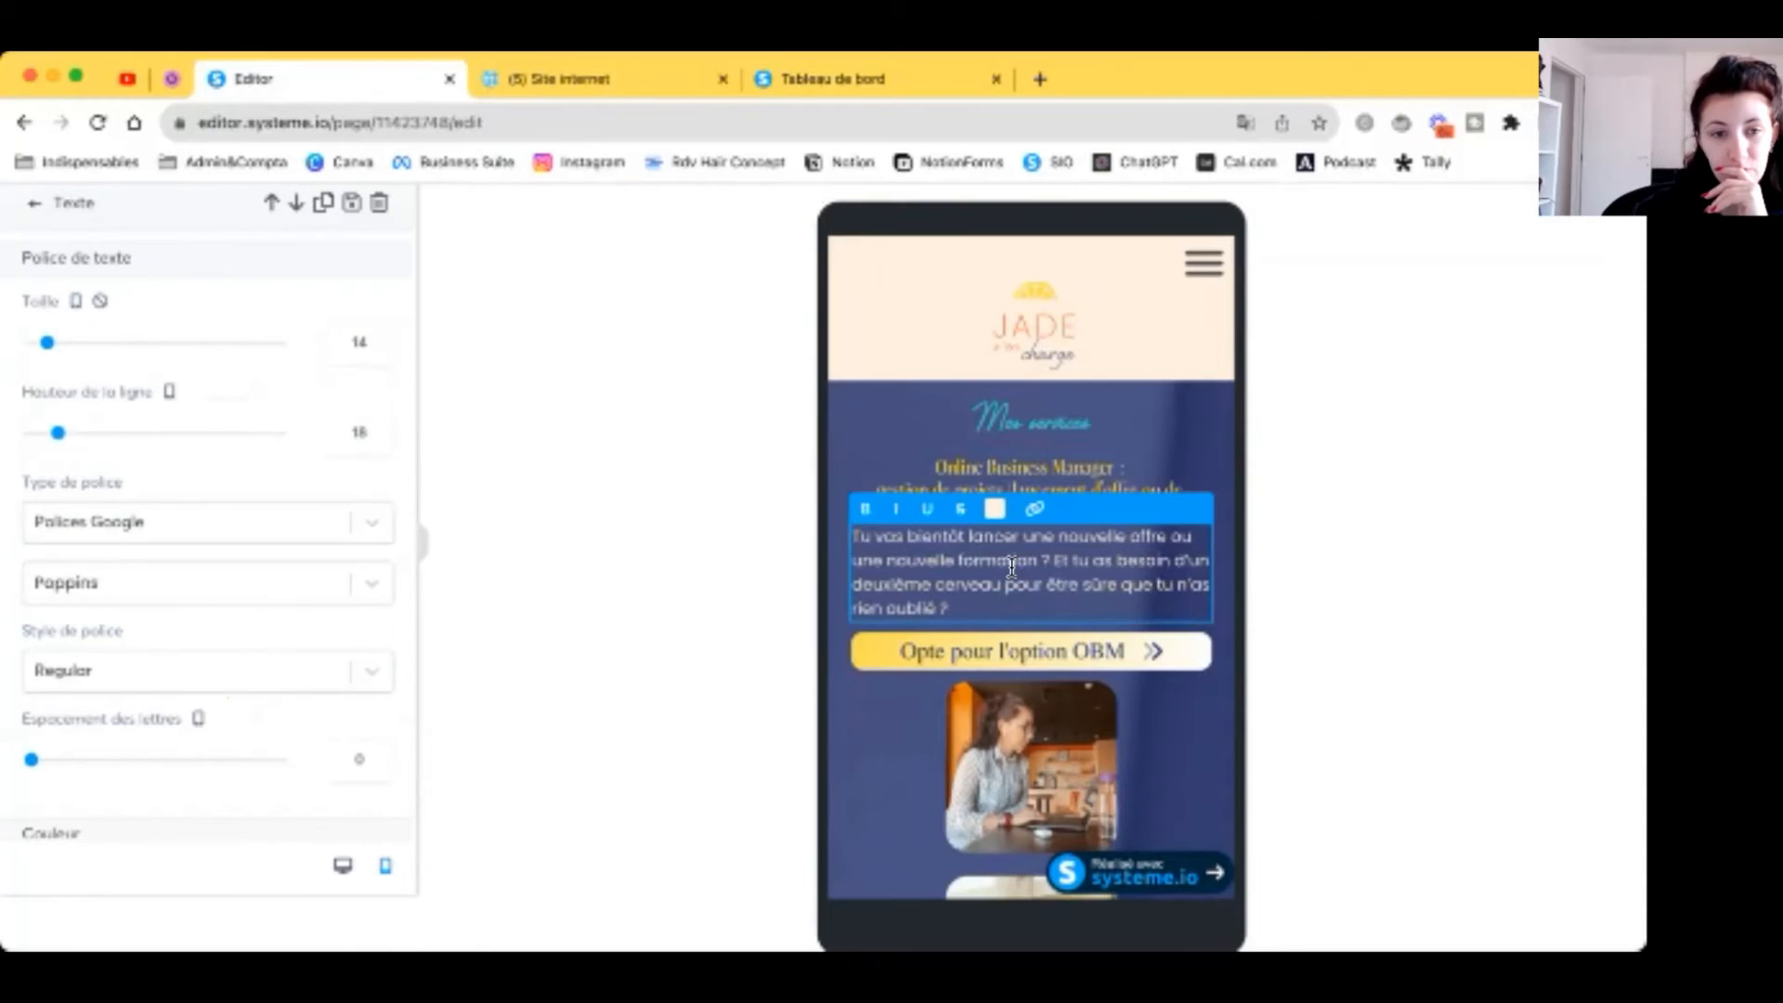
# Step: Reverse the OBM row's columns on mobile so the image sits above its text
pyautogui.click(1059, 663)
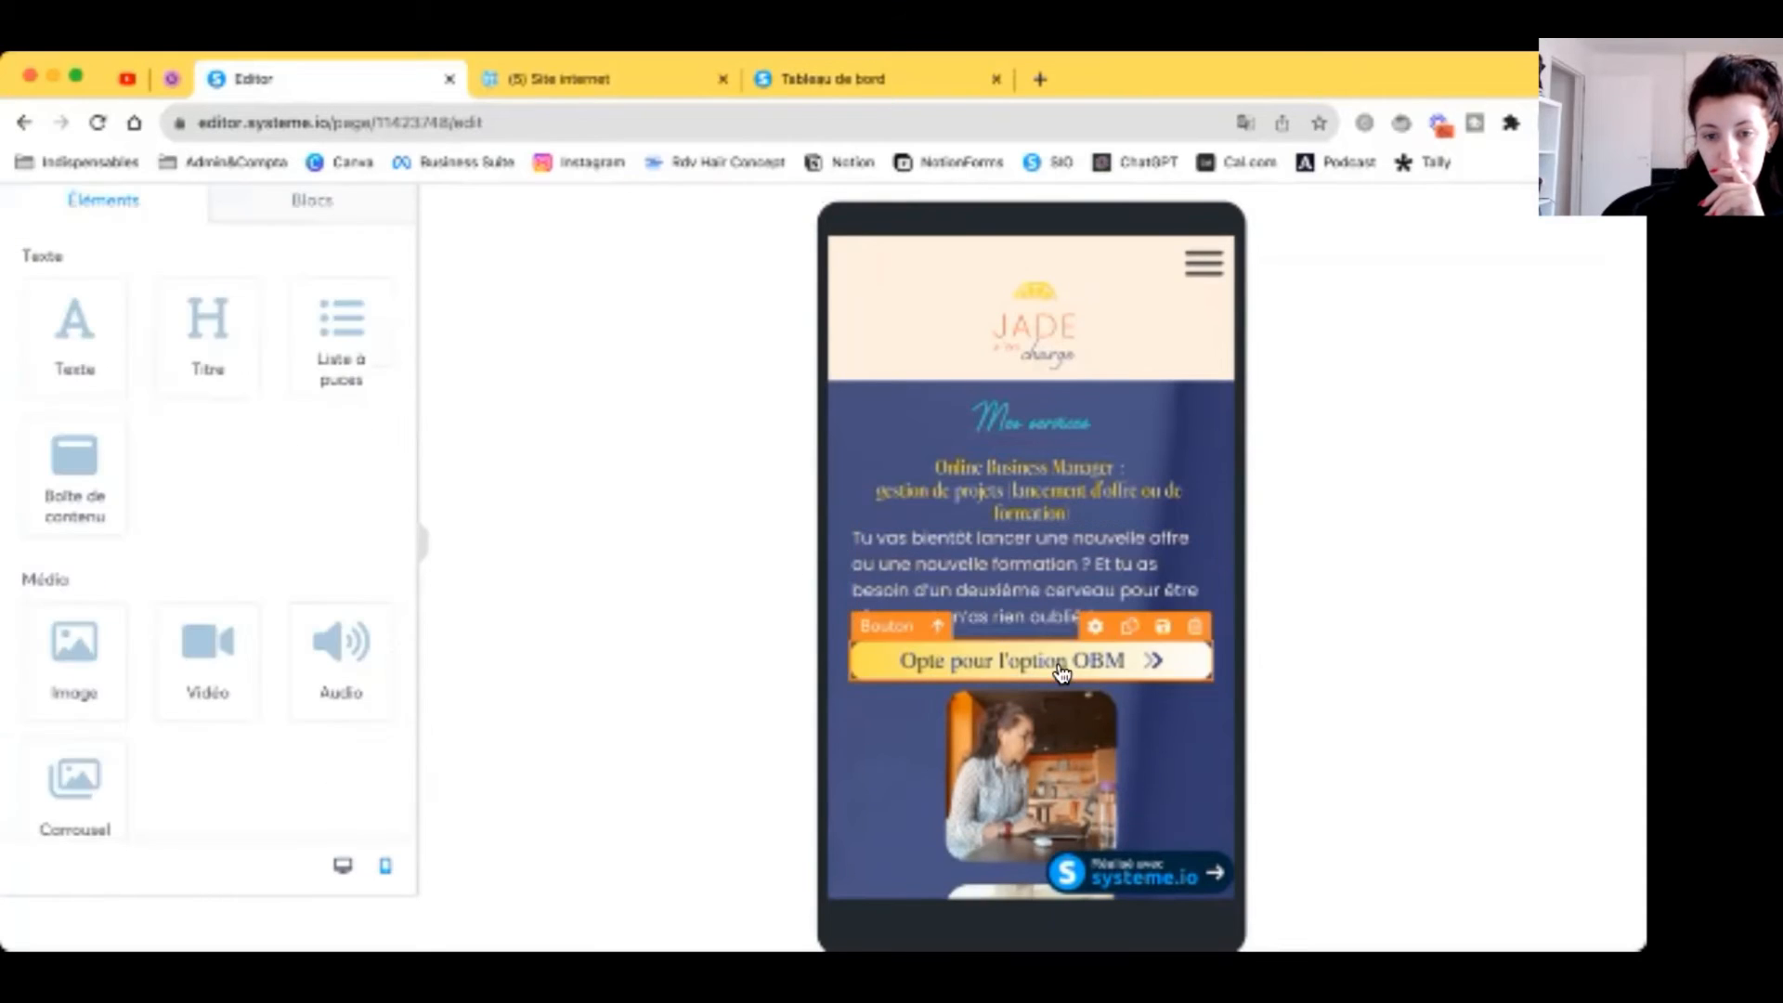
pyautogui.click(1059, 669)
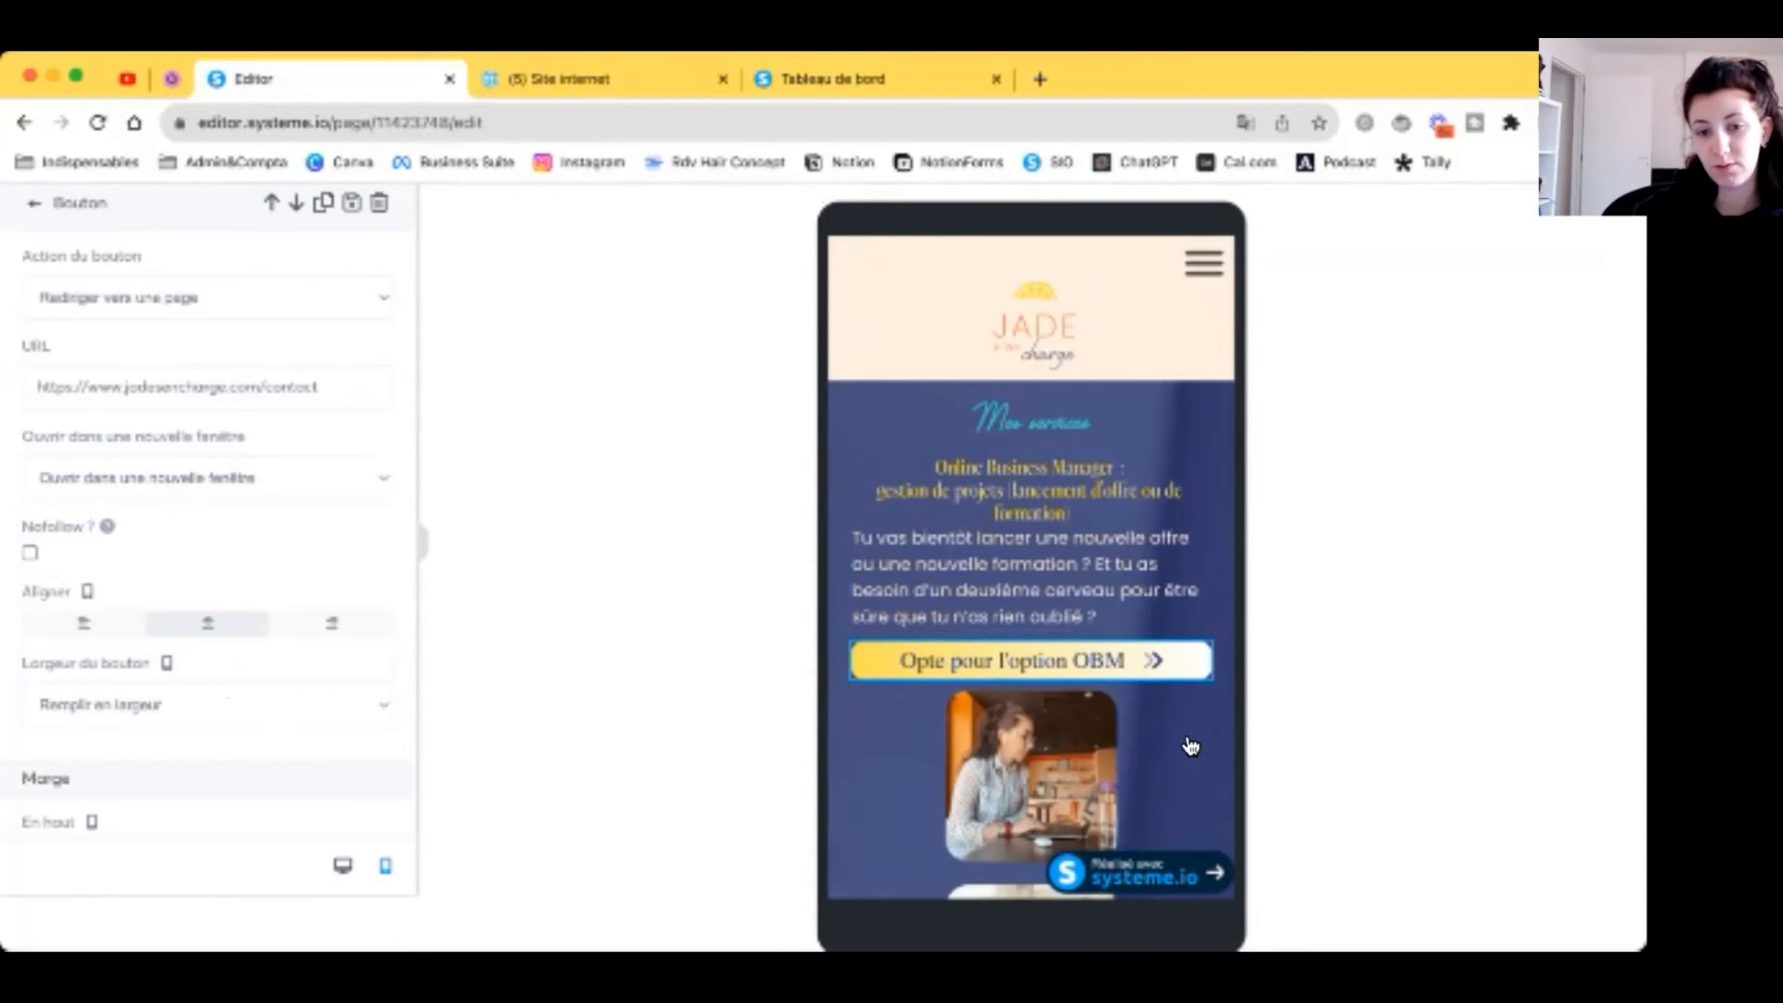
pyautogui.click(1189, 744)
pyautogui.scroll(-1, 1189, 745)
pyautogui.scroll(-2, 1190, 744)
pyautogui.scroll(2, 1186, 744)
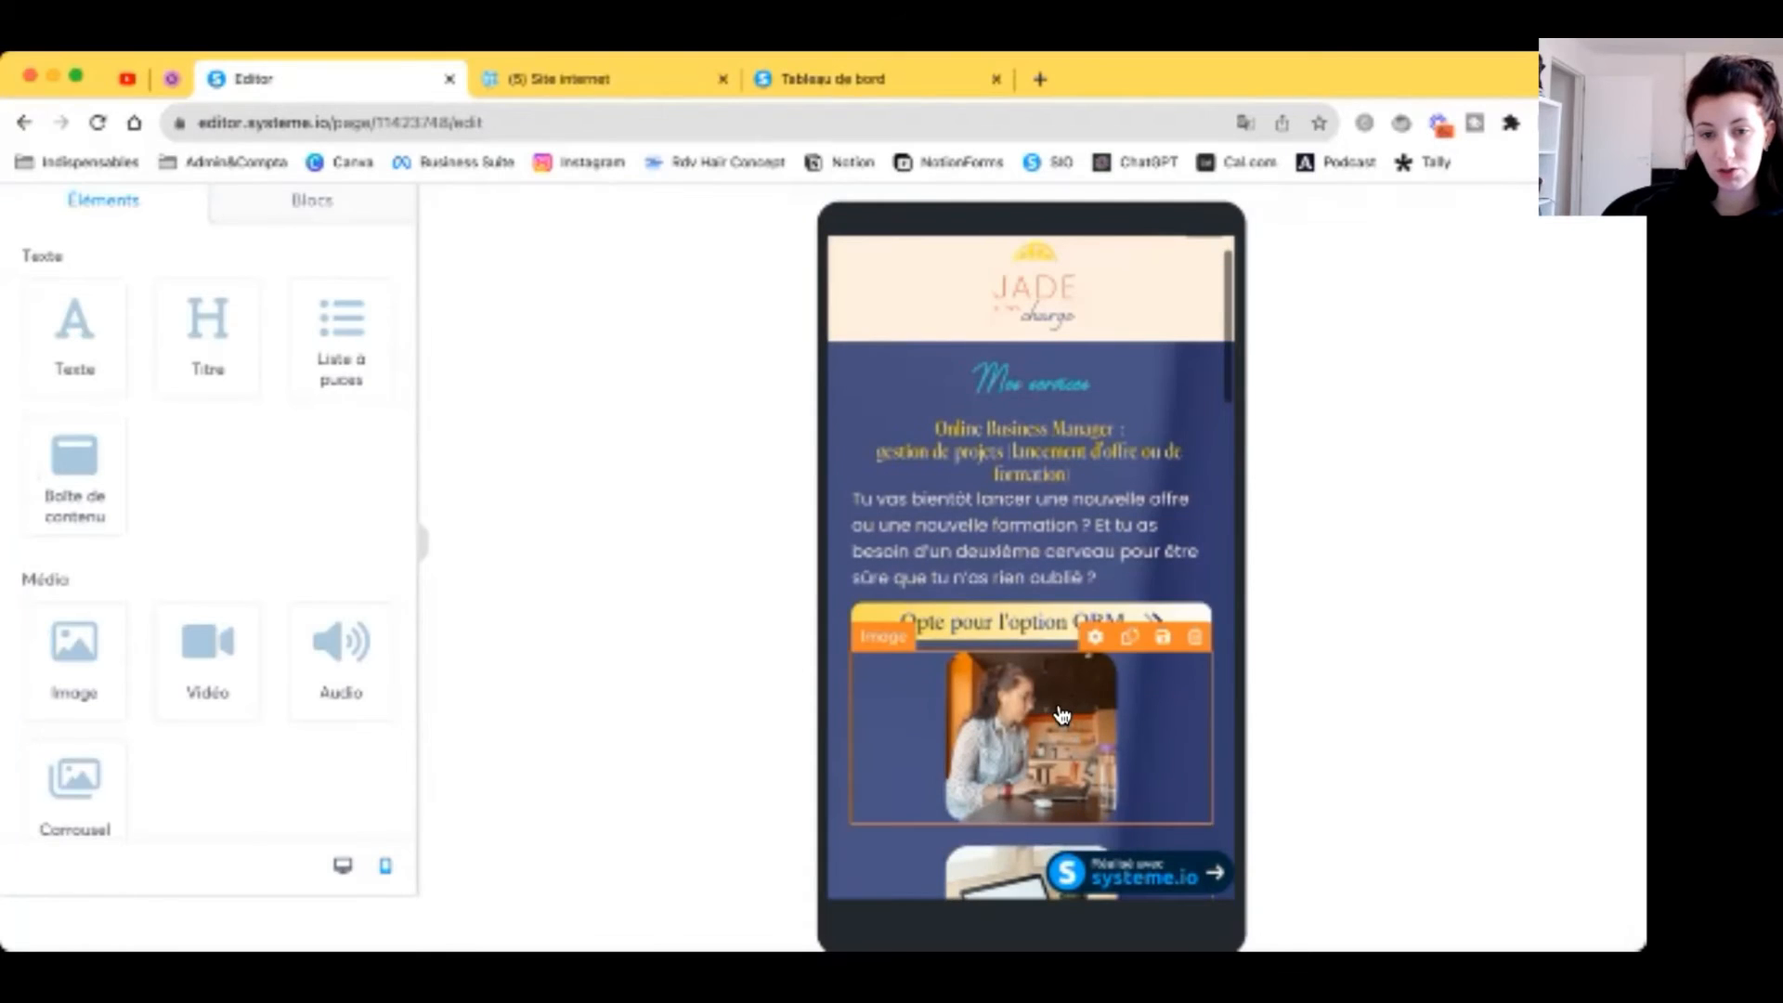
pyautogui.click(845, 435)
pyautogui.scroll(-5, 226, 650)
pyautogui.scroll(-8, 227, 655)
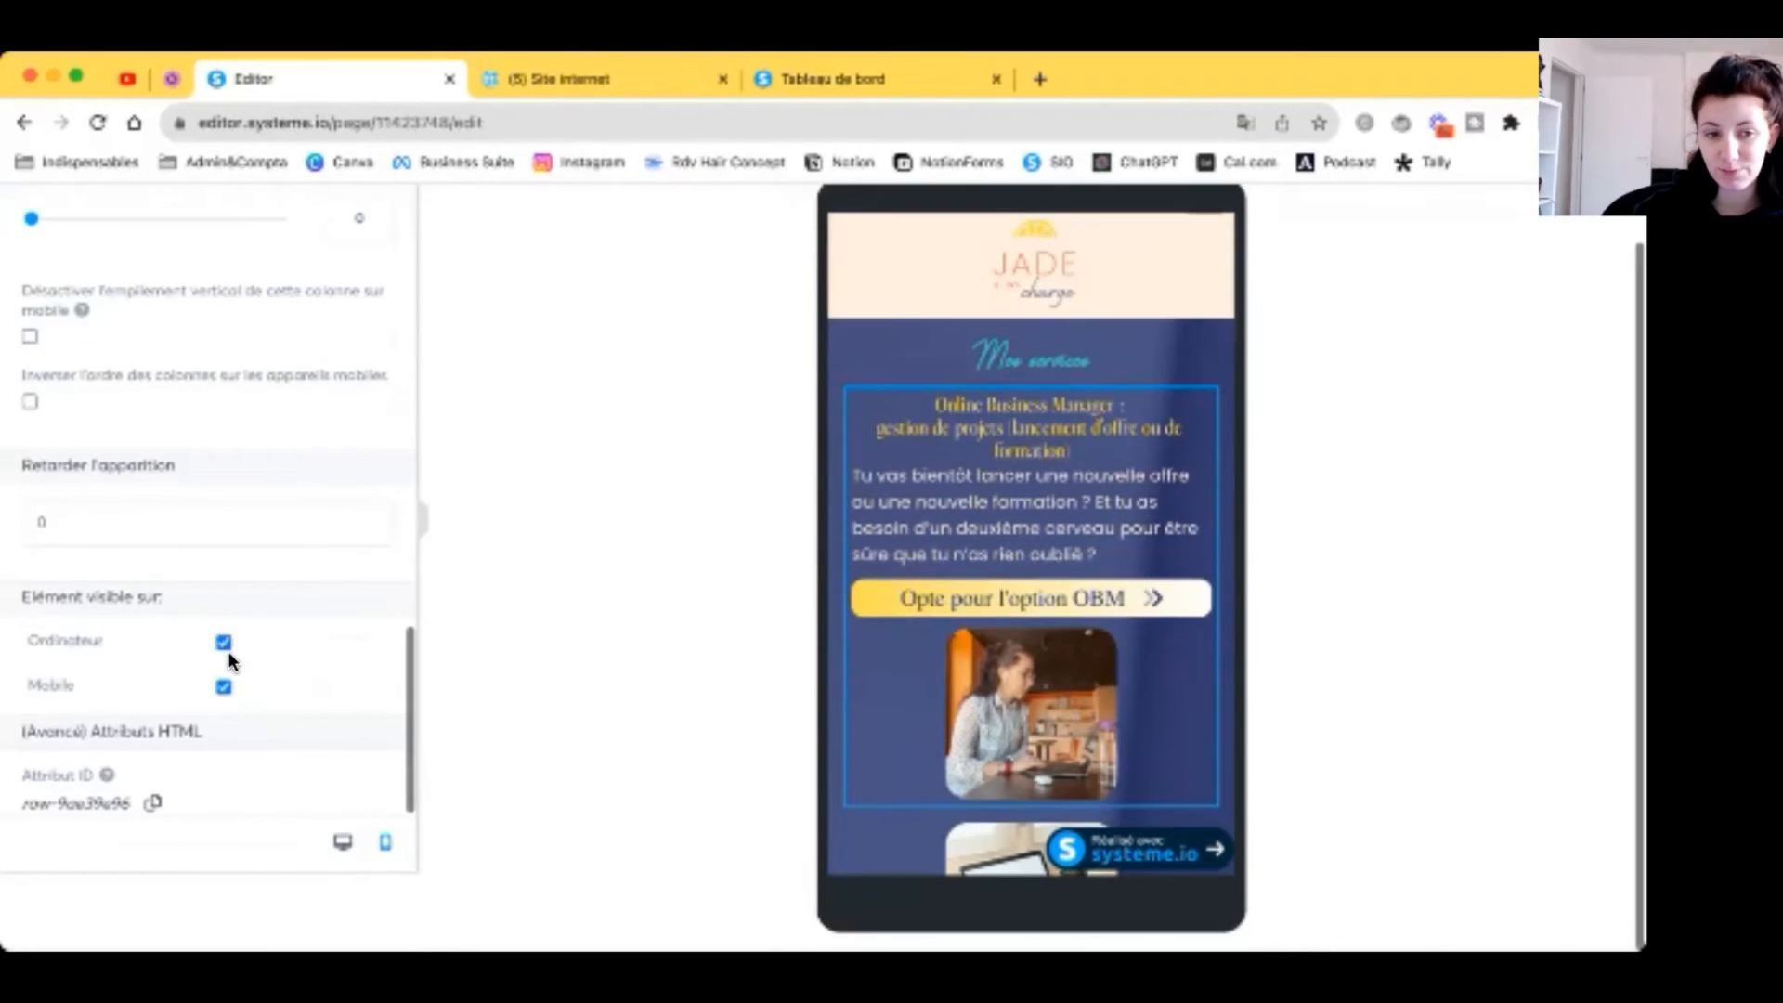
pyautogui.scroll(2, 220, 685)
pyautogui.scroll(1, 160, 573)
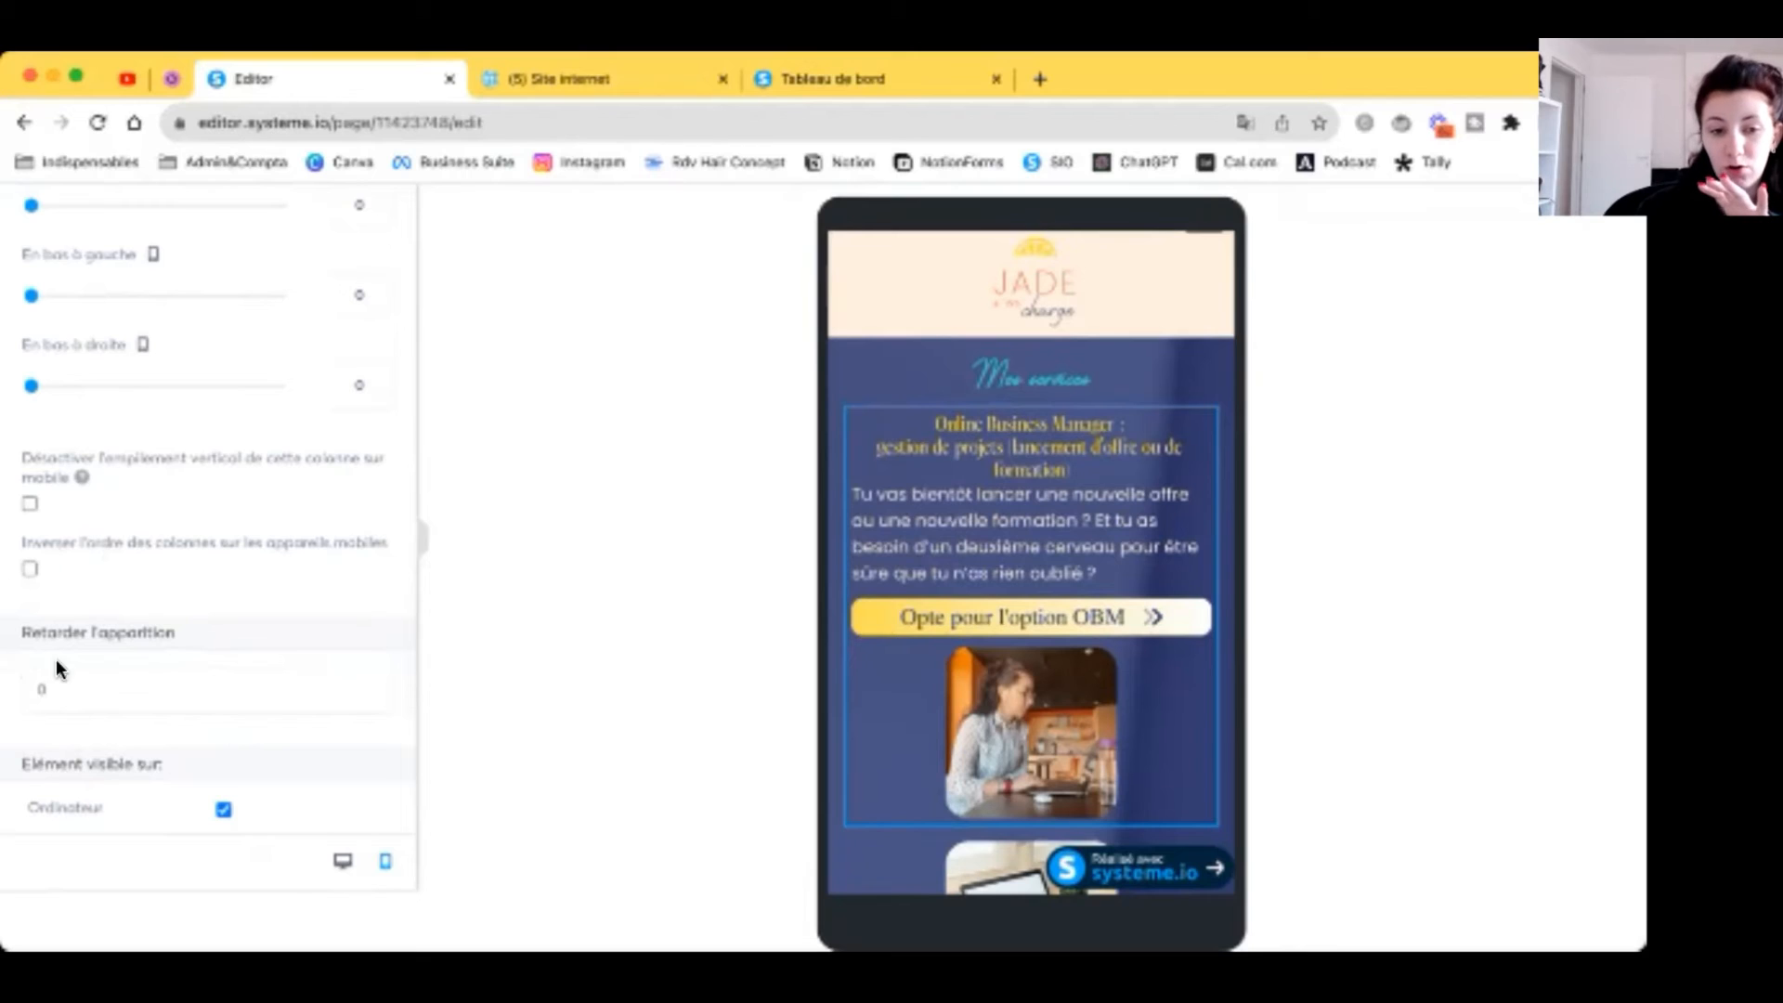
pyautogui.click(342, 858)
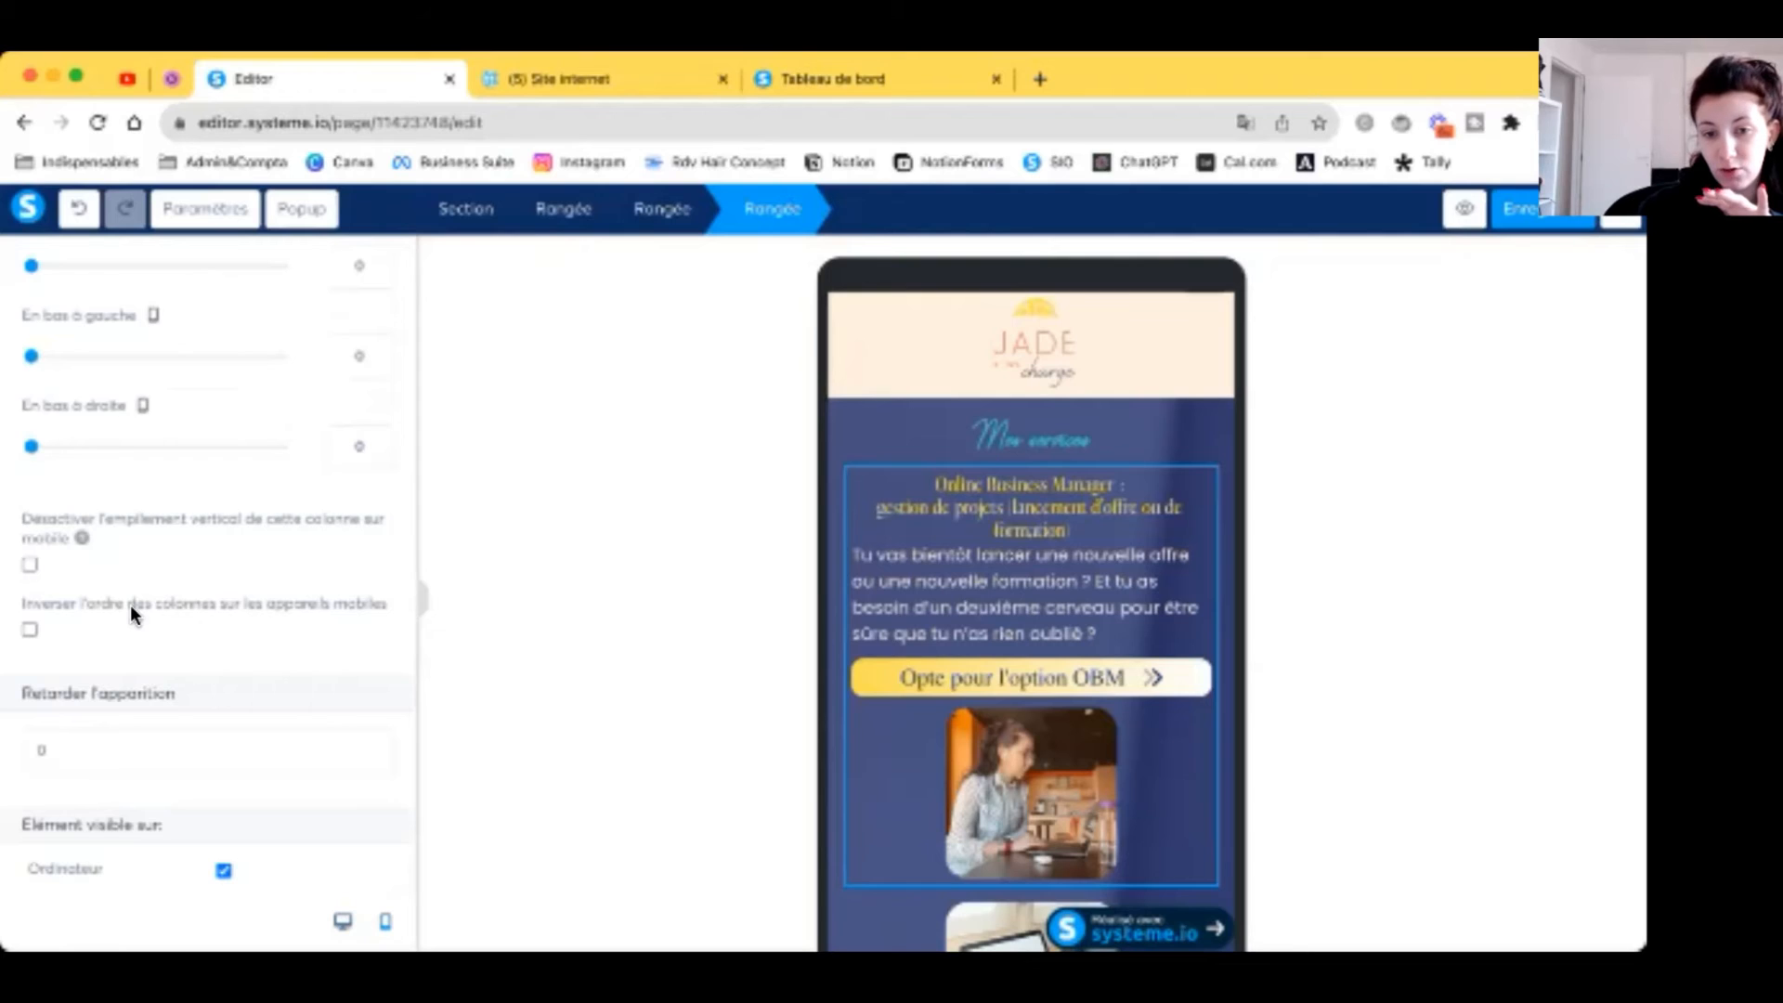
pyautogui.click(30, 631)
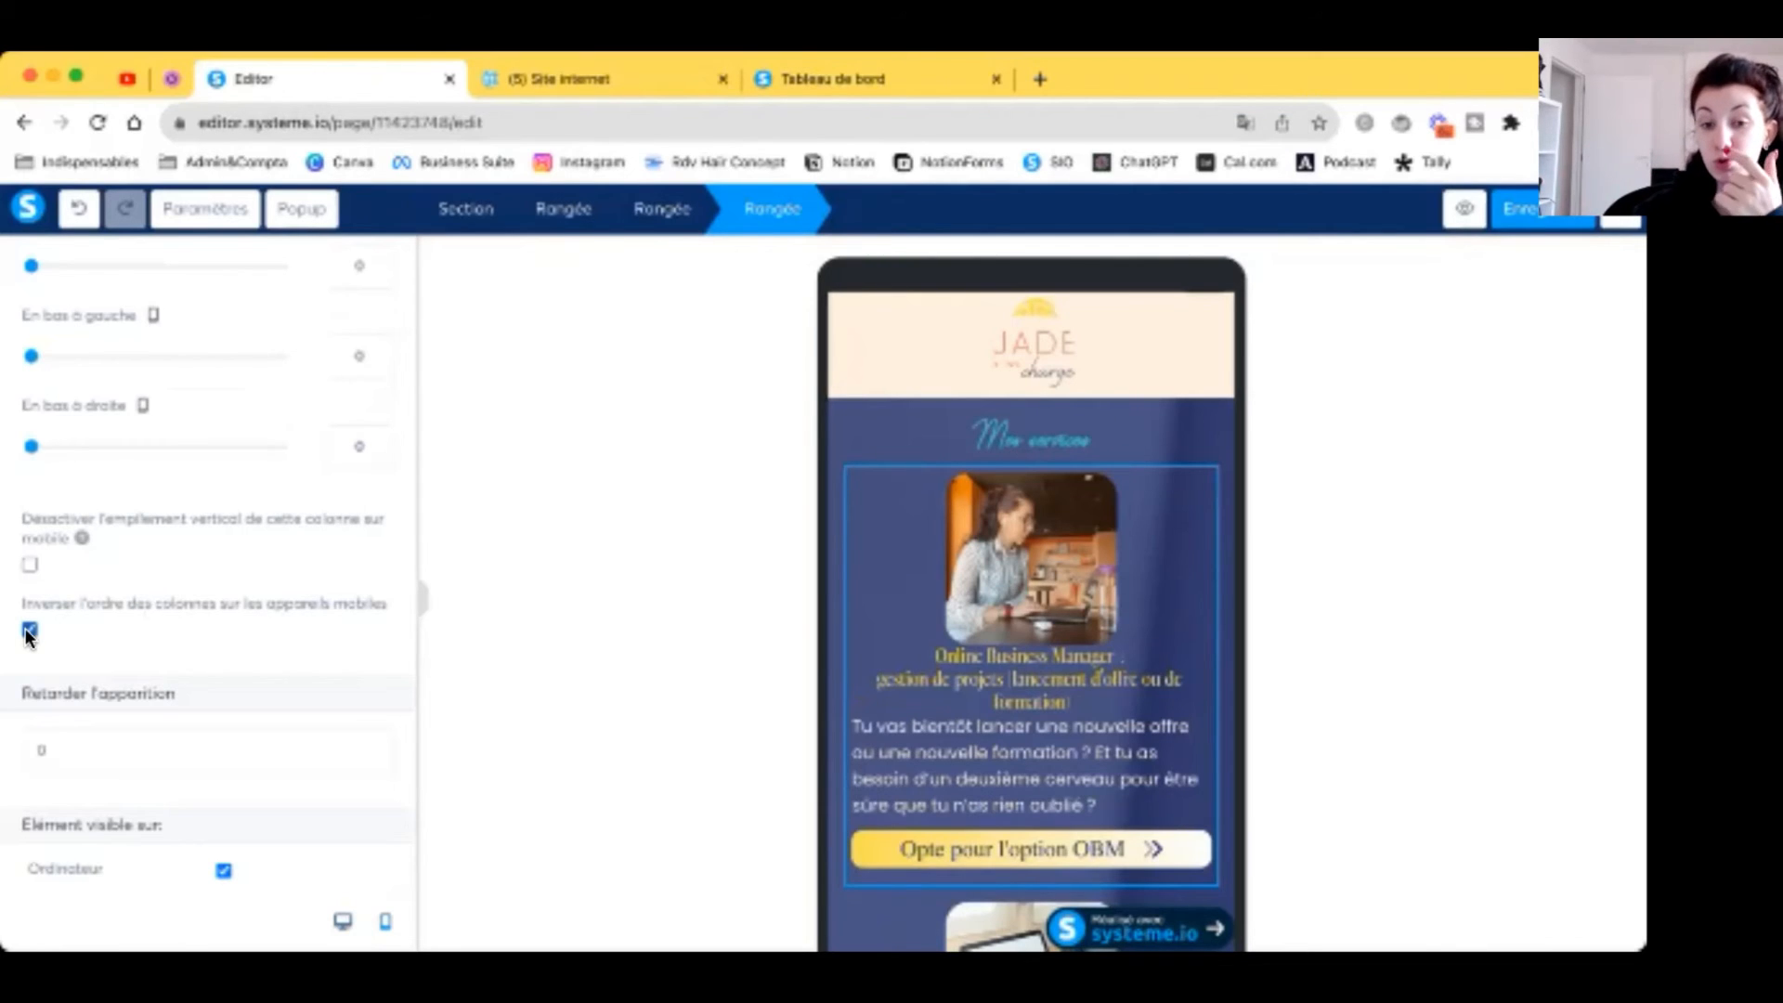
# Step: Increase the bottom margin beneath the OBM service image
pyautogui.click(1044, 542)
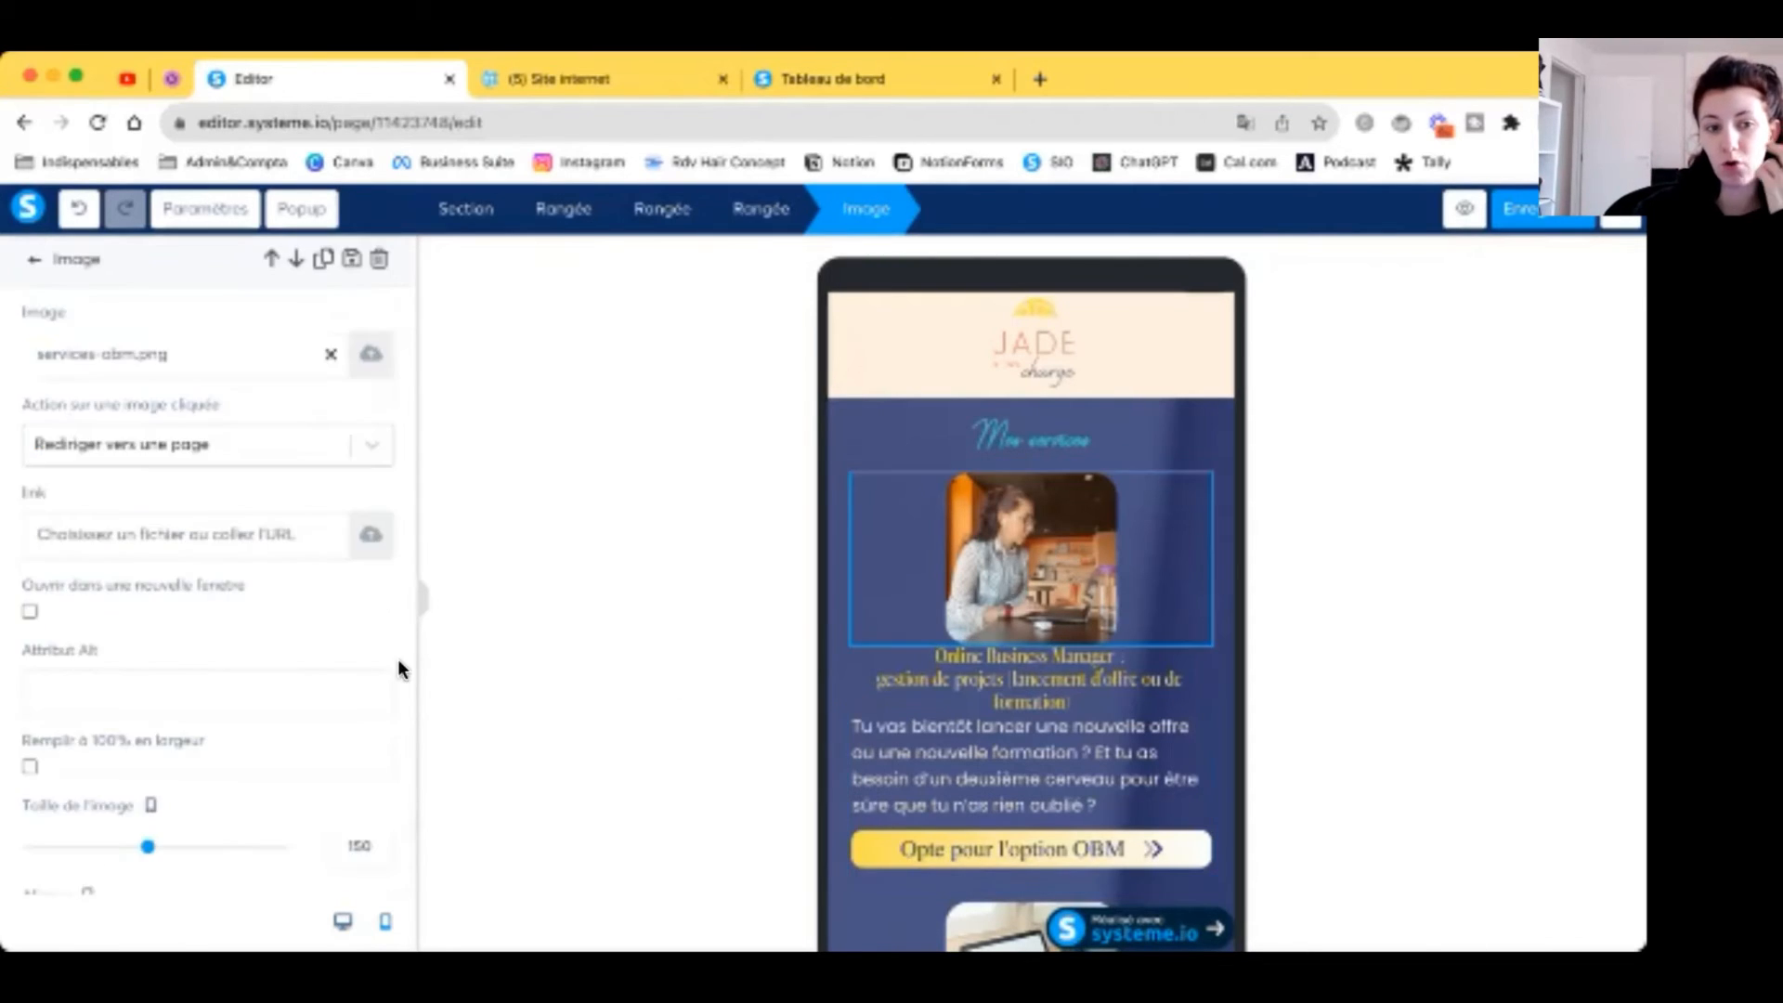
pyautogui.scroll(-5, 191, 728)
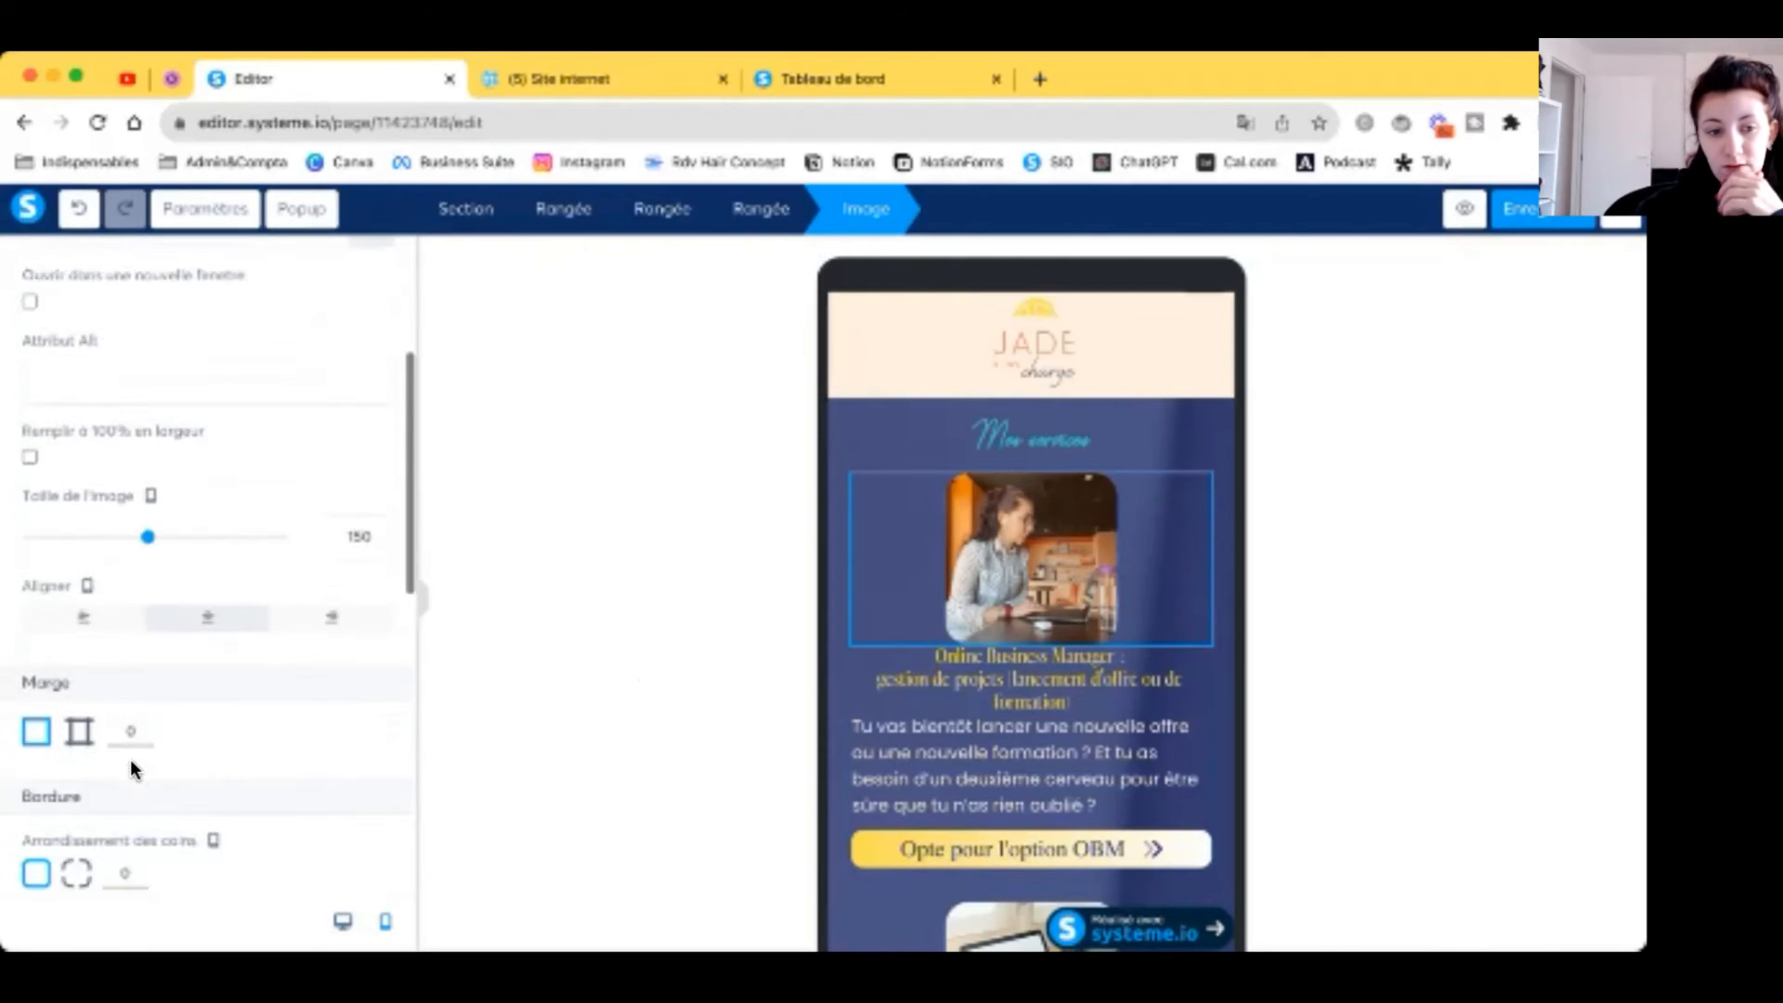
pyautogui.click(78, 557)
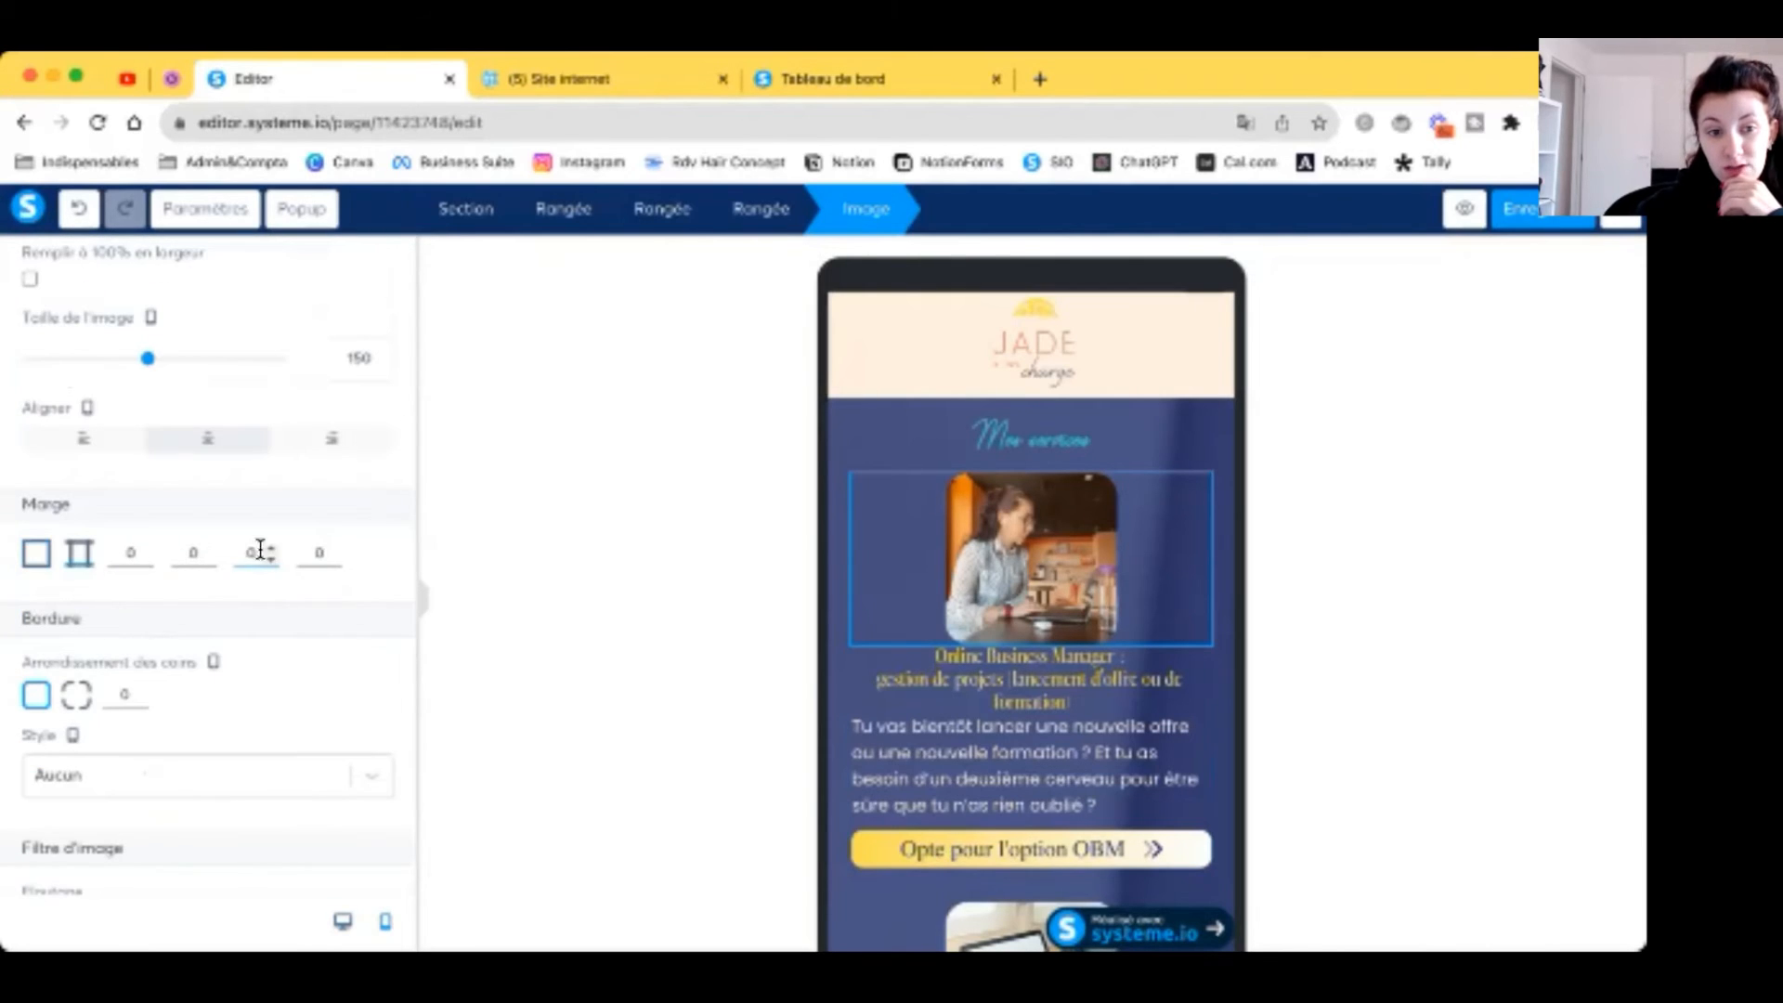
pyautogui.click(270, 548)
pyautogui.click(271, 549)
pyautogui.click(270, 549)
pyautogui.click(270, 549)
pyautogui.click(669, 594)
pyautogui.scroll(-5, 967, 634)
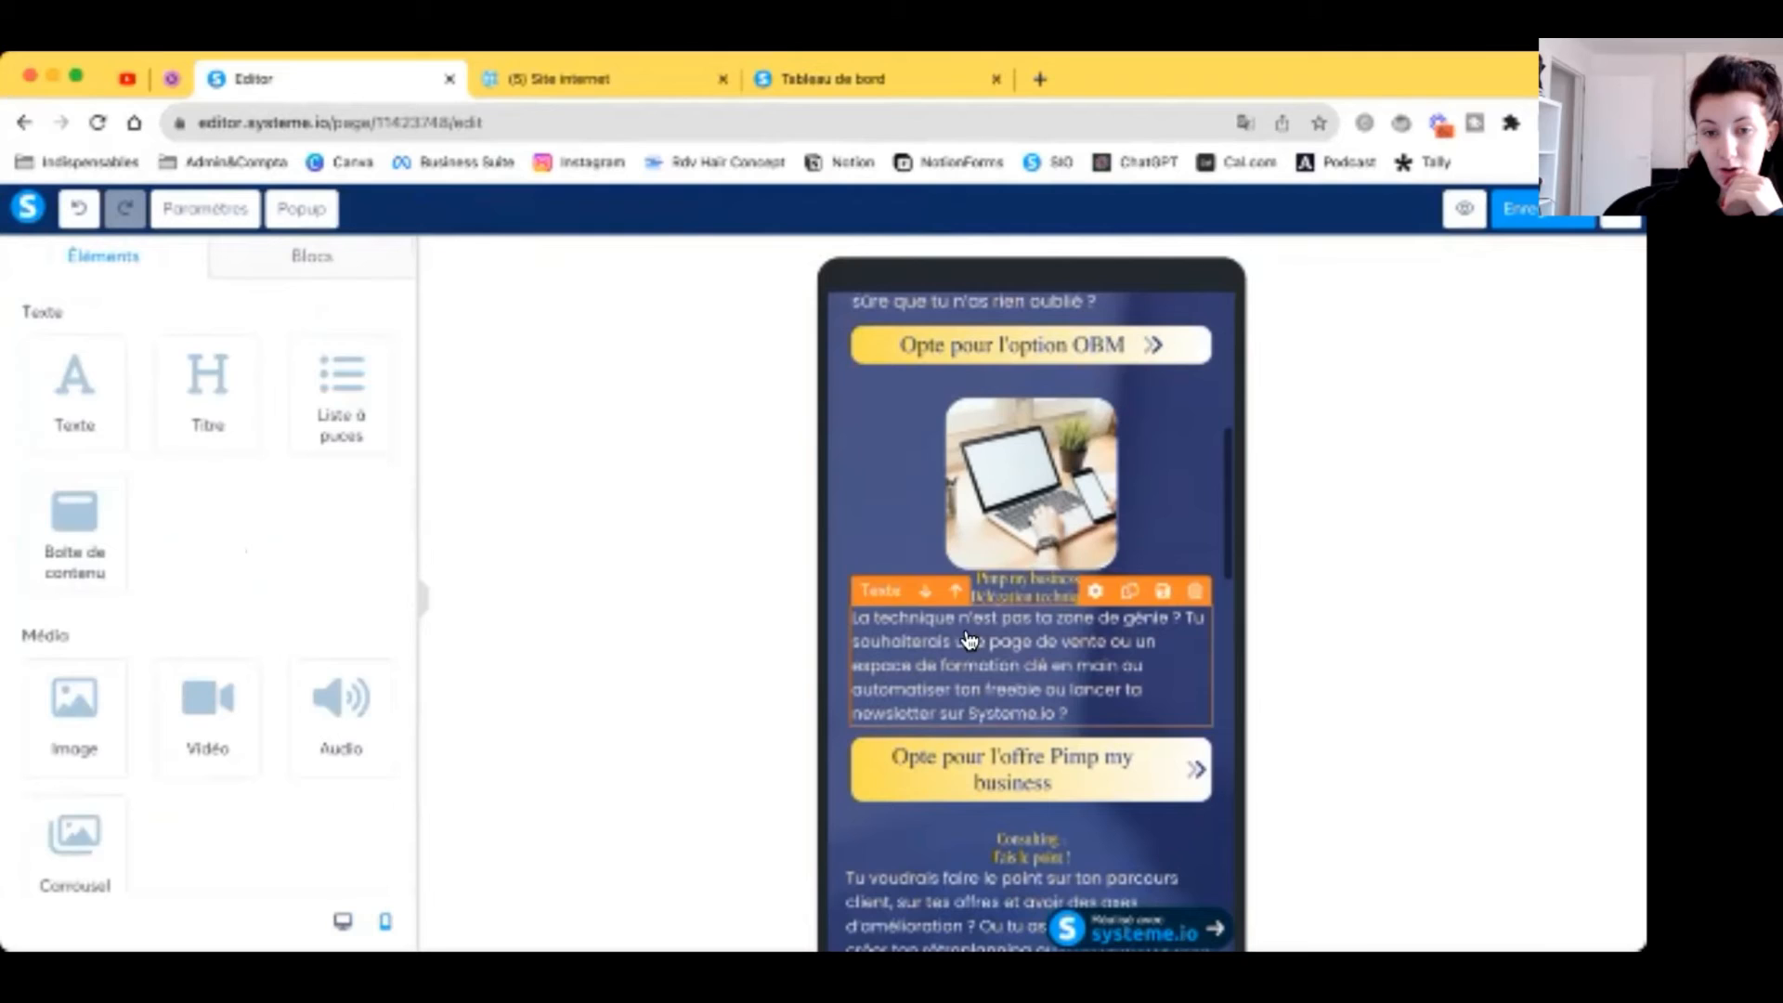
# Step: Enlarge the Pimp my business heading and paragraph text in the mobile layout
pyautogui.click(1024, 604)
pyautogui.click(383, 394)
pyautogui.click(383, 394)
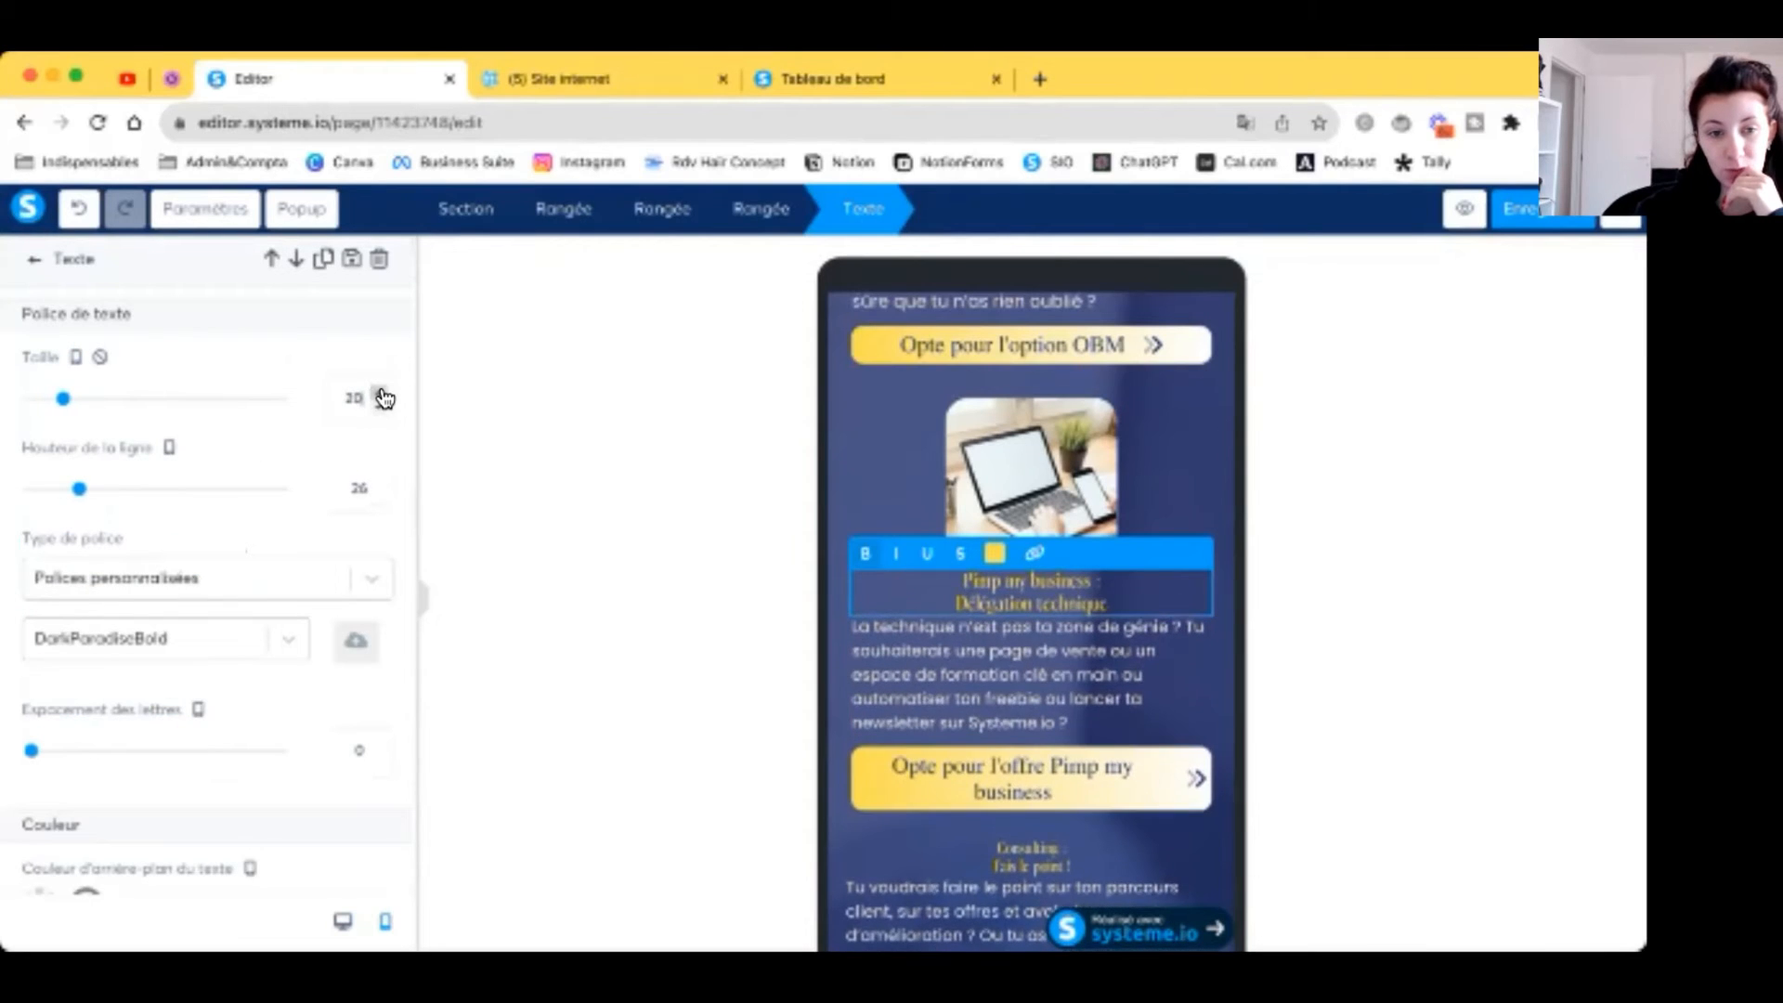
pyautogui.click(383, 394)
pyautogui.click(383, 393)
pyautogui.click(1103, 690)
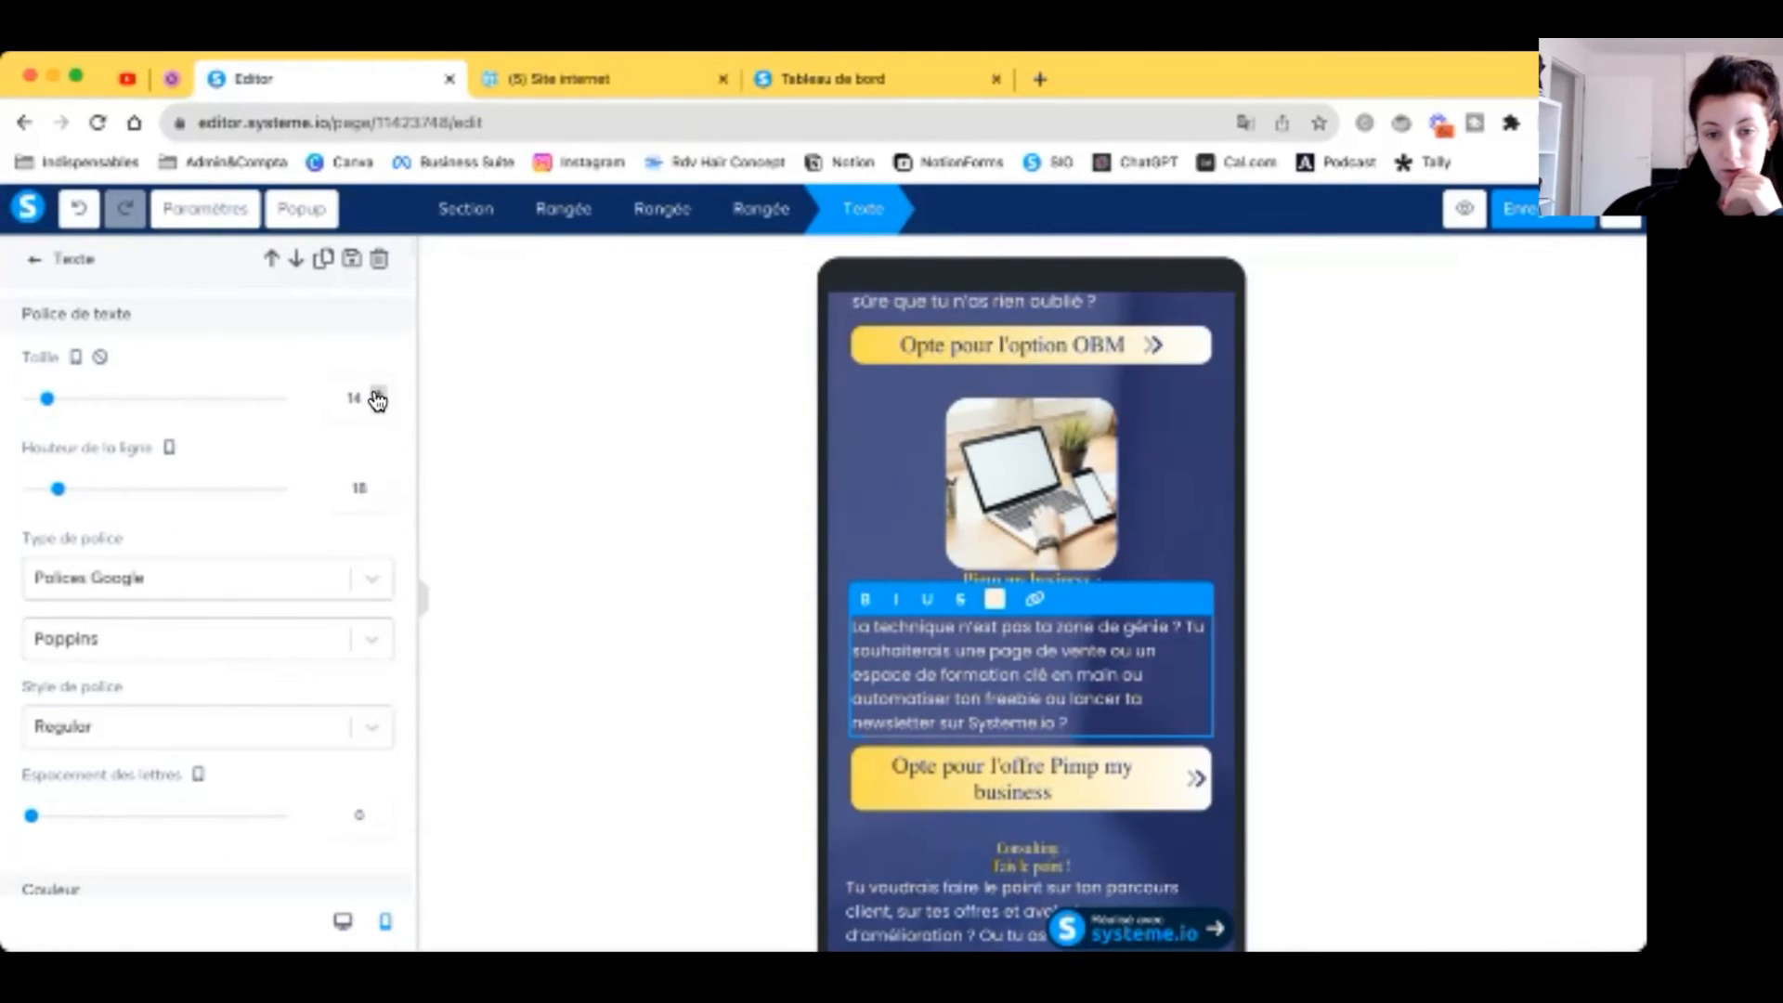
pyautogui.click(377, 396)
# Step: Give the laptop image above the heading a 10 margin below it
pyautogui.click(1151, 513)
pyautogui.scroll(-5, 327, 656)
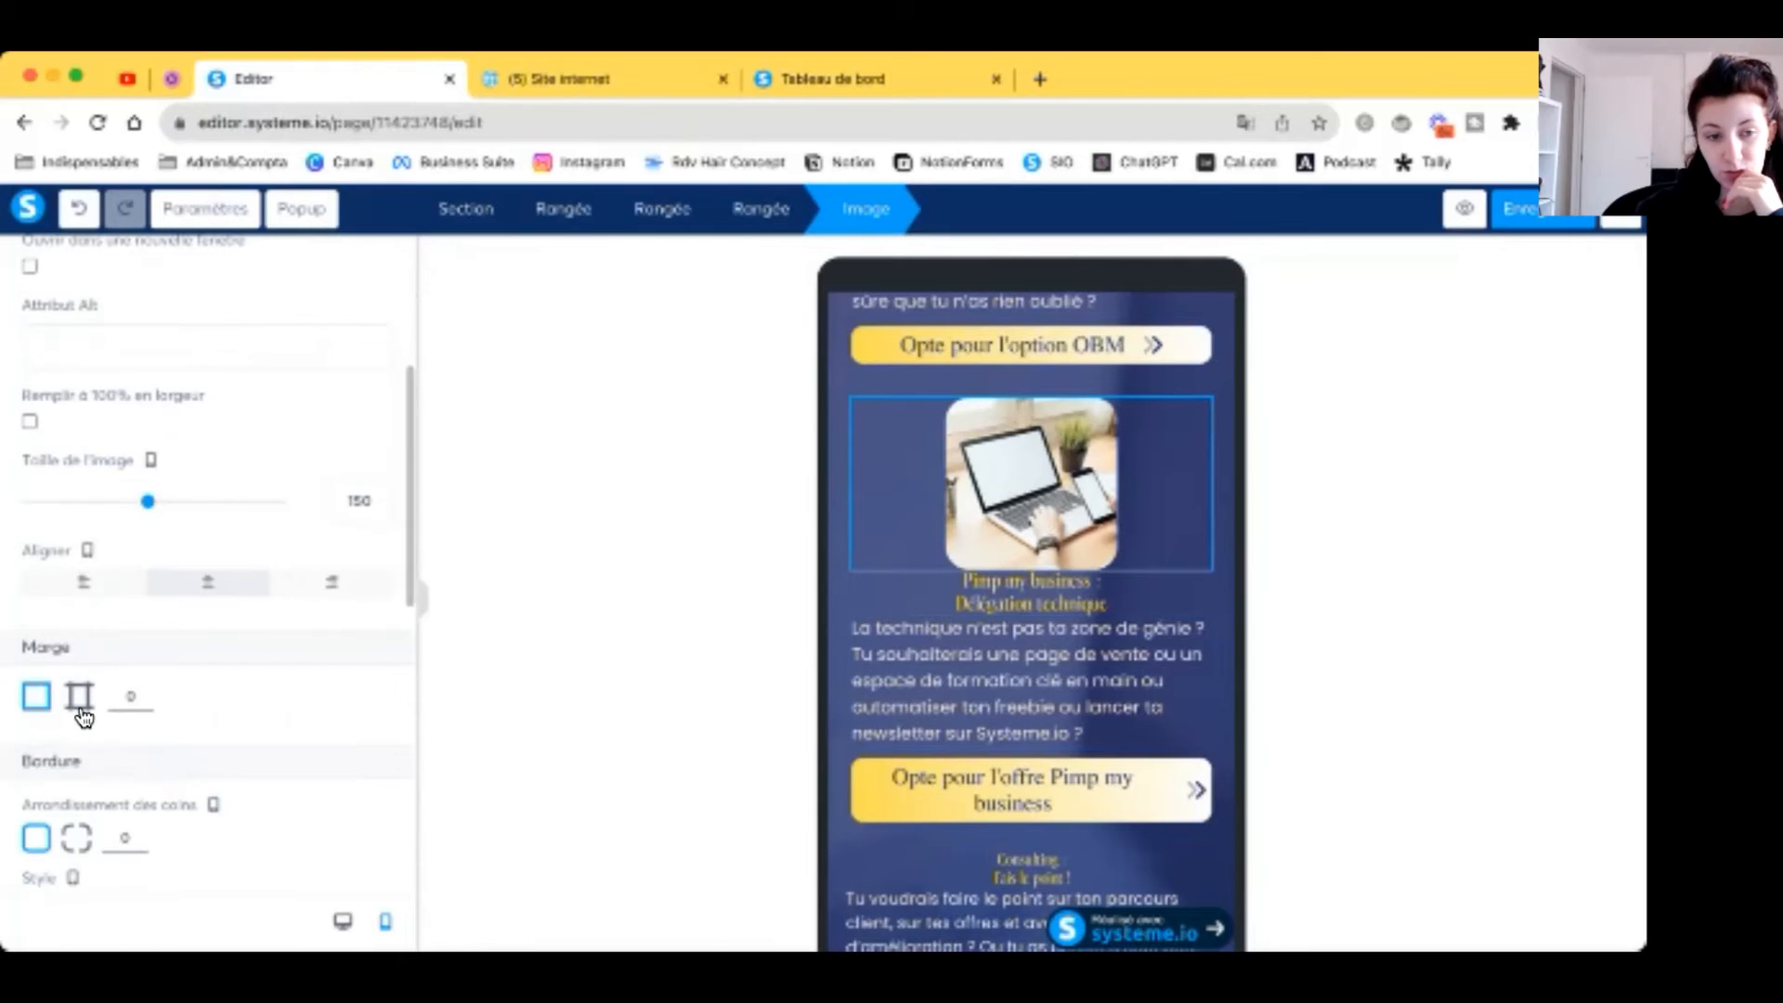
pyautogui.click(82, 711)
pyautogui.click(264, 694)
pyautogui.write('10')
pyautogui.click(631, 683)
pyautogui.scroll(-2, 974, 671)
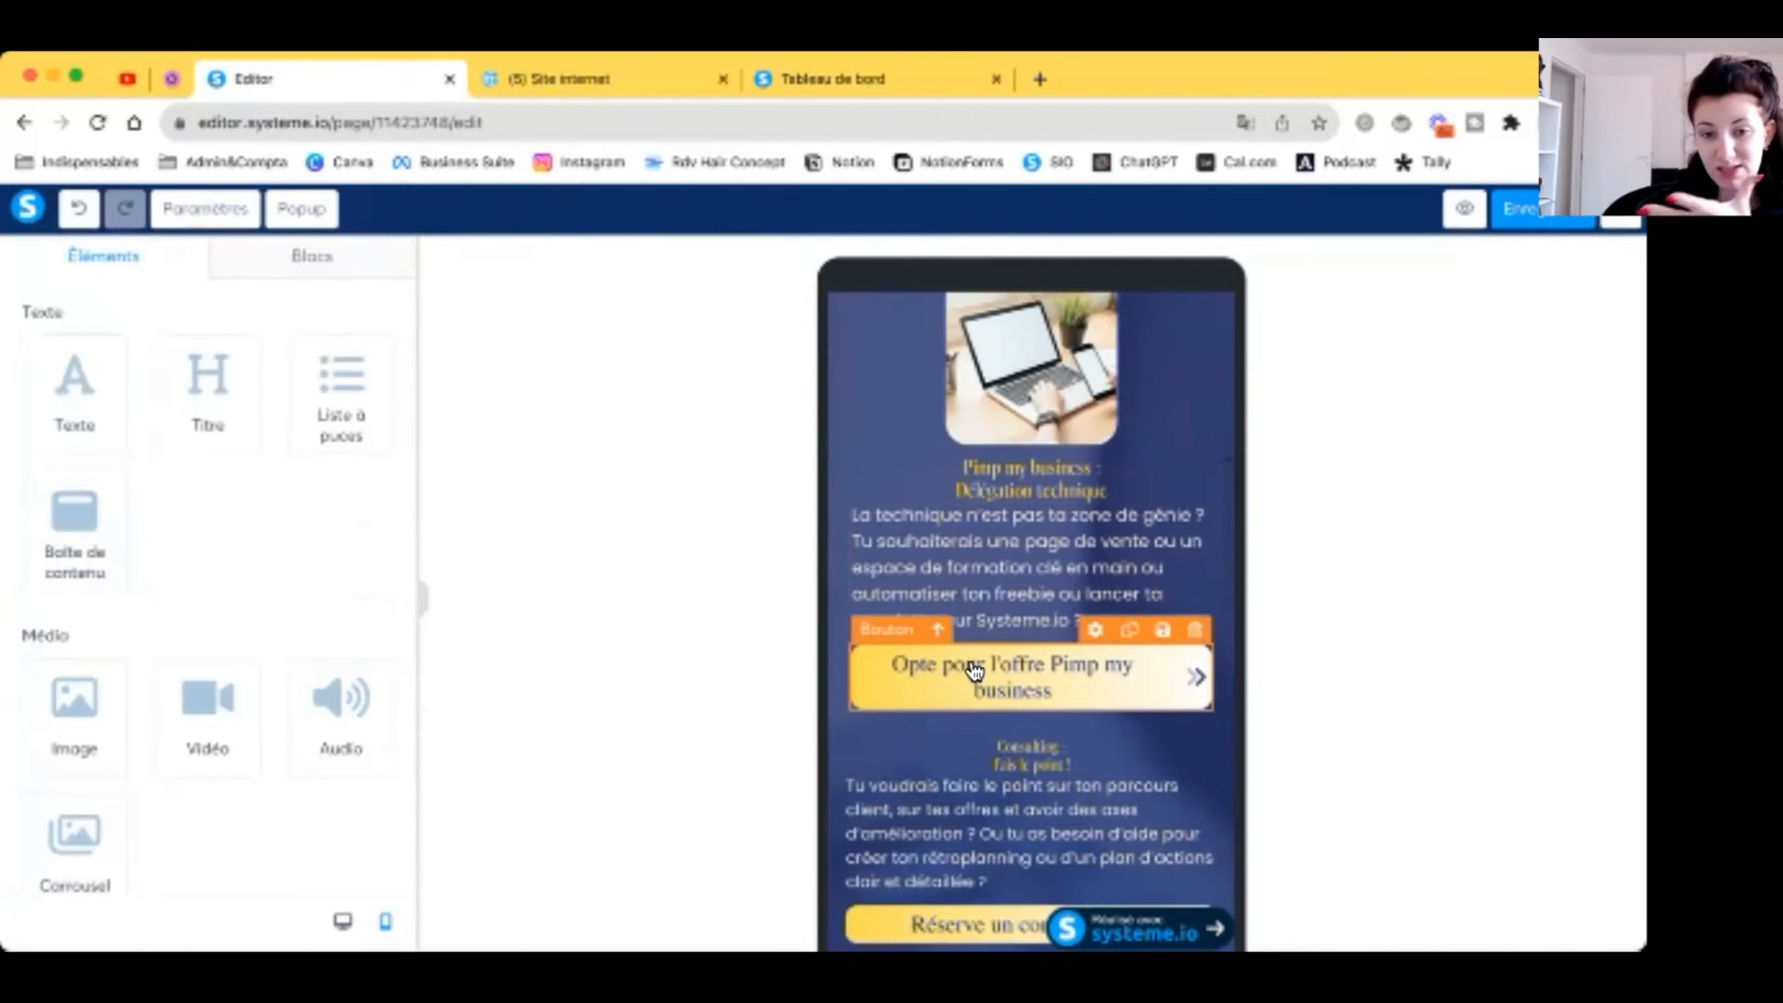
pyautogui.scroll(-1, 979, 676)
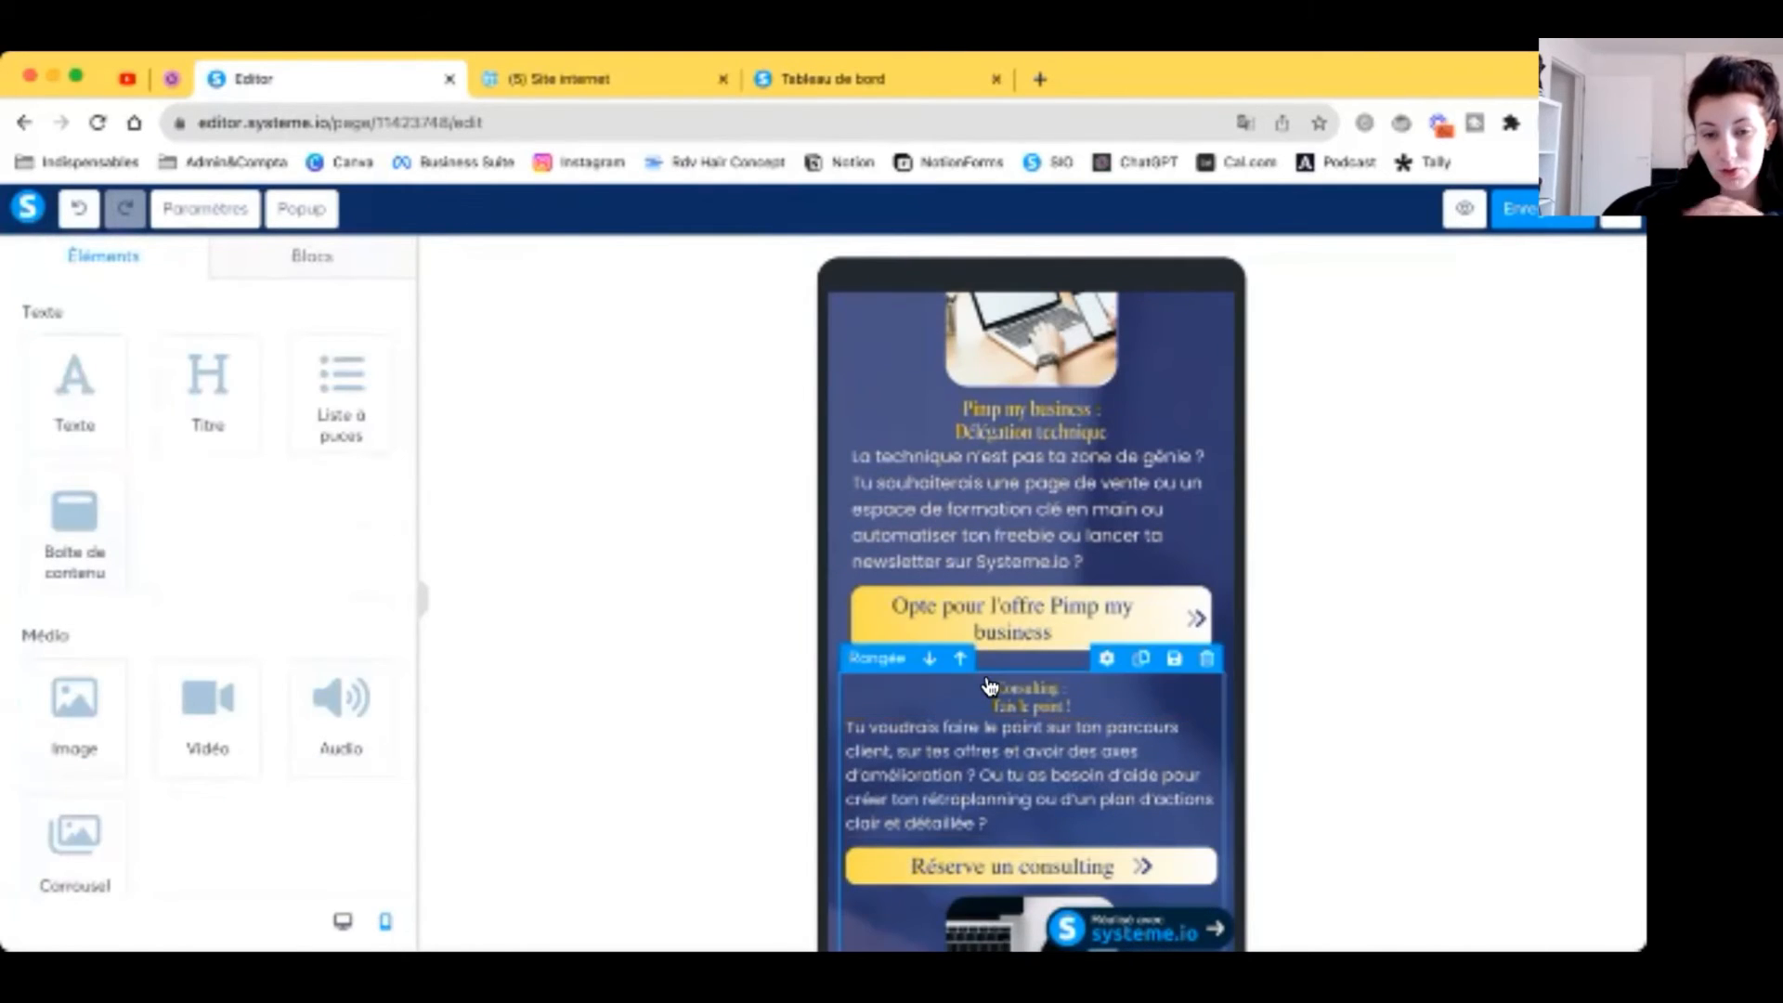
# Step: Stack the Consulting photo above its text on mobile and enlarge the Consulting heading
pyautogui.click(989, 688)
pyautogui.scroll(-8, 348, 664)
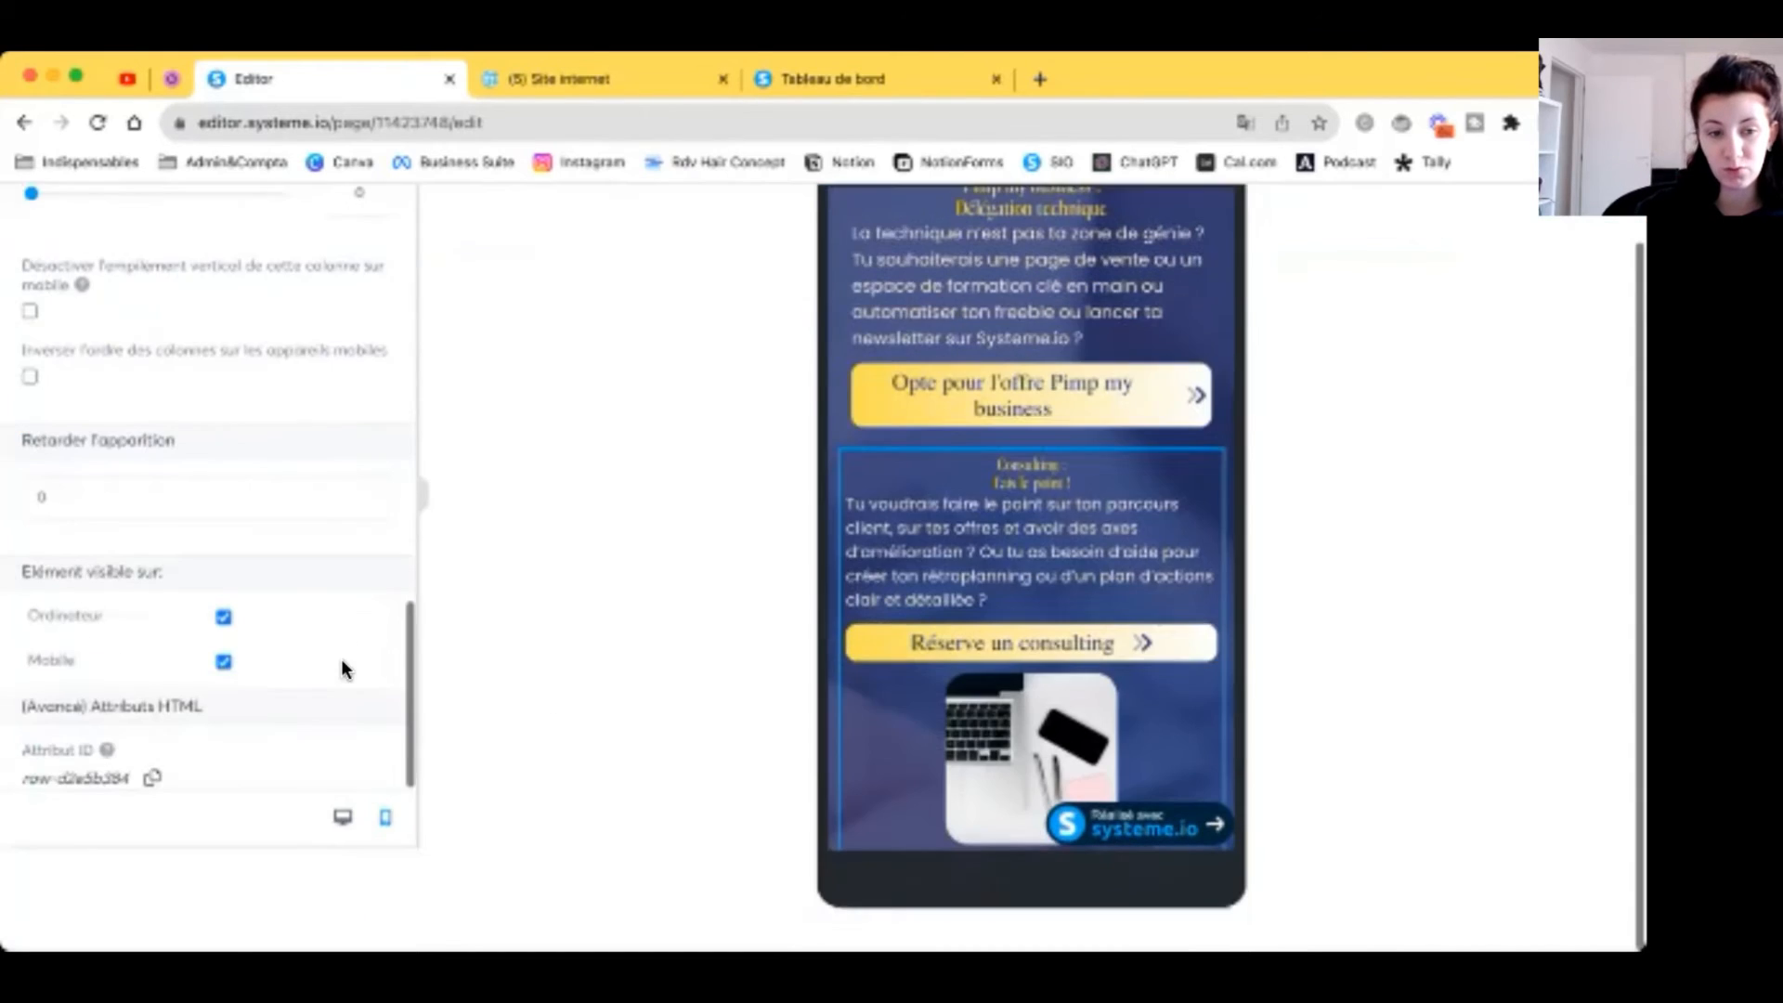
pyautogui.click(31, 420)
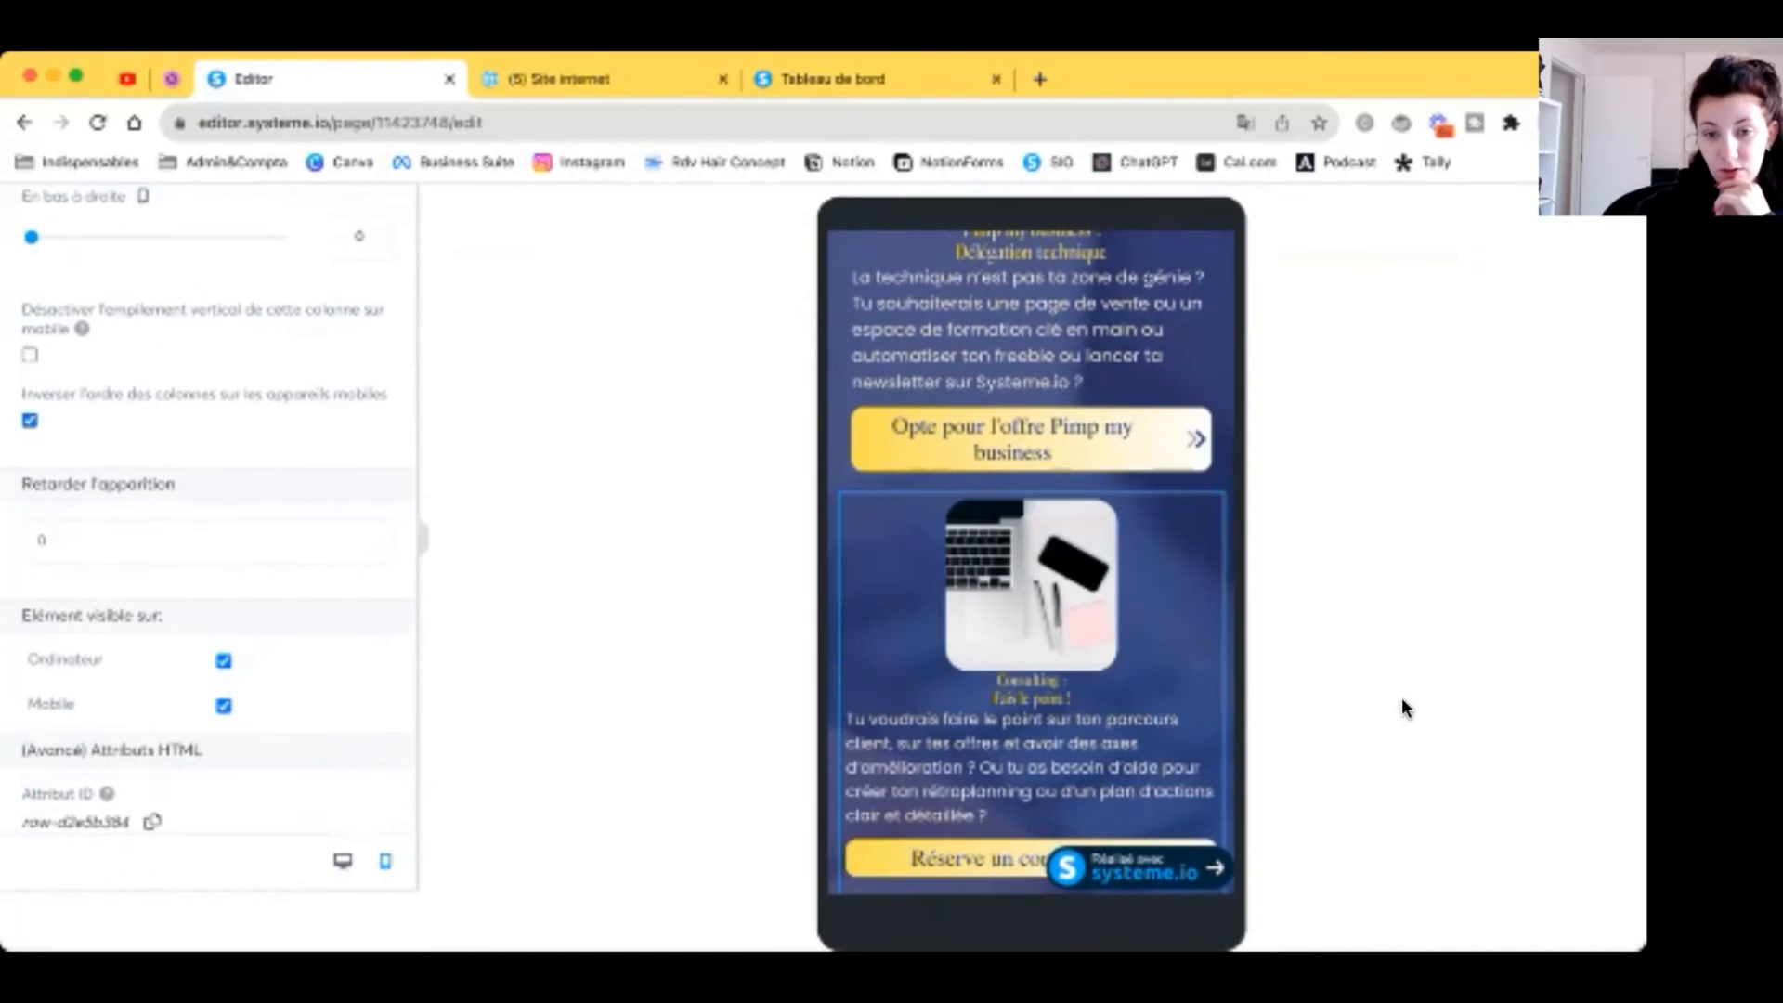
pyautogui.click(1041, 603)
pyautogui.scroll(-3, 242, 581)
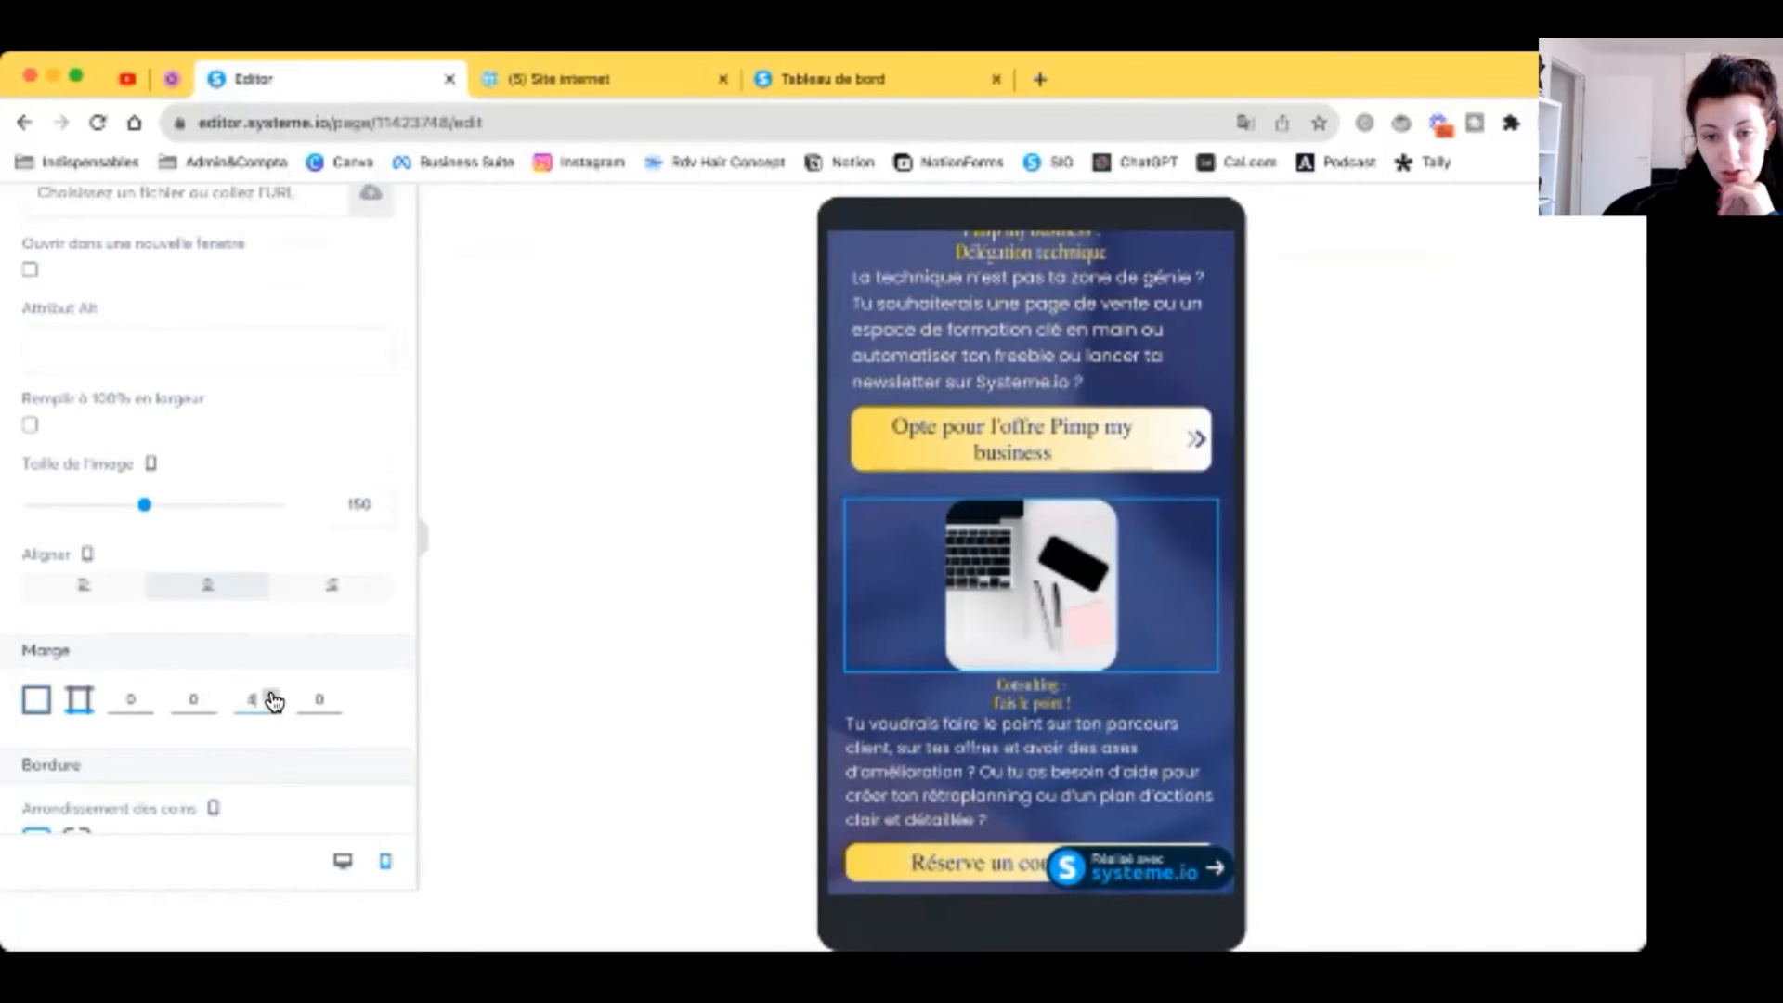
pyautogui.click(382, 336)
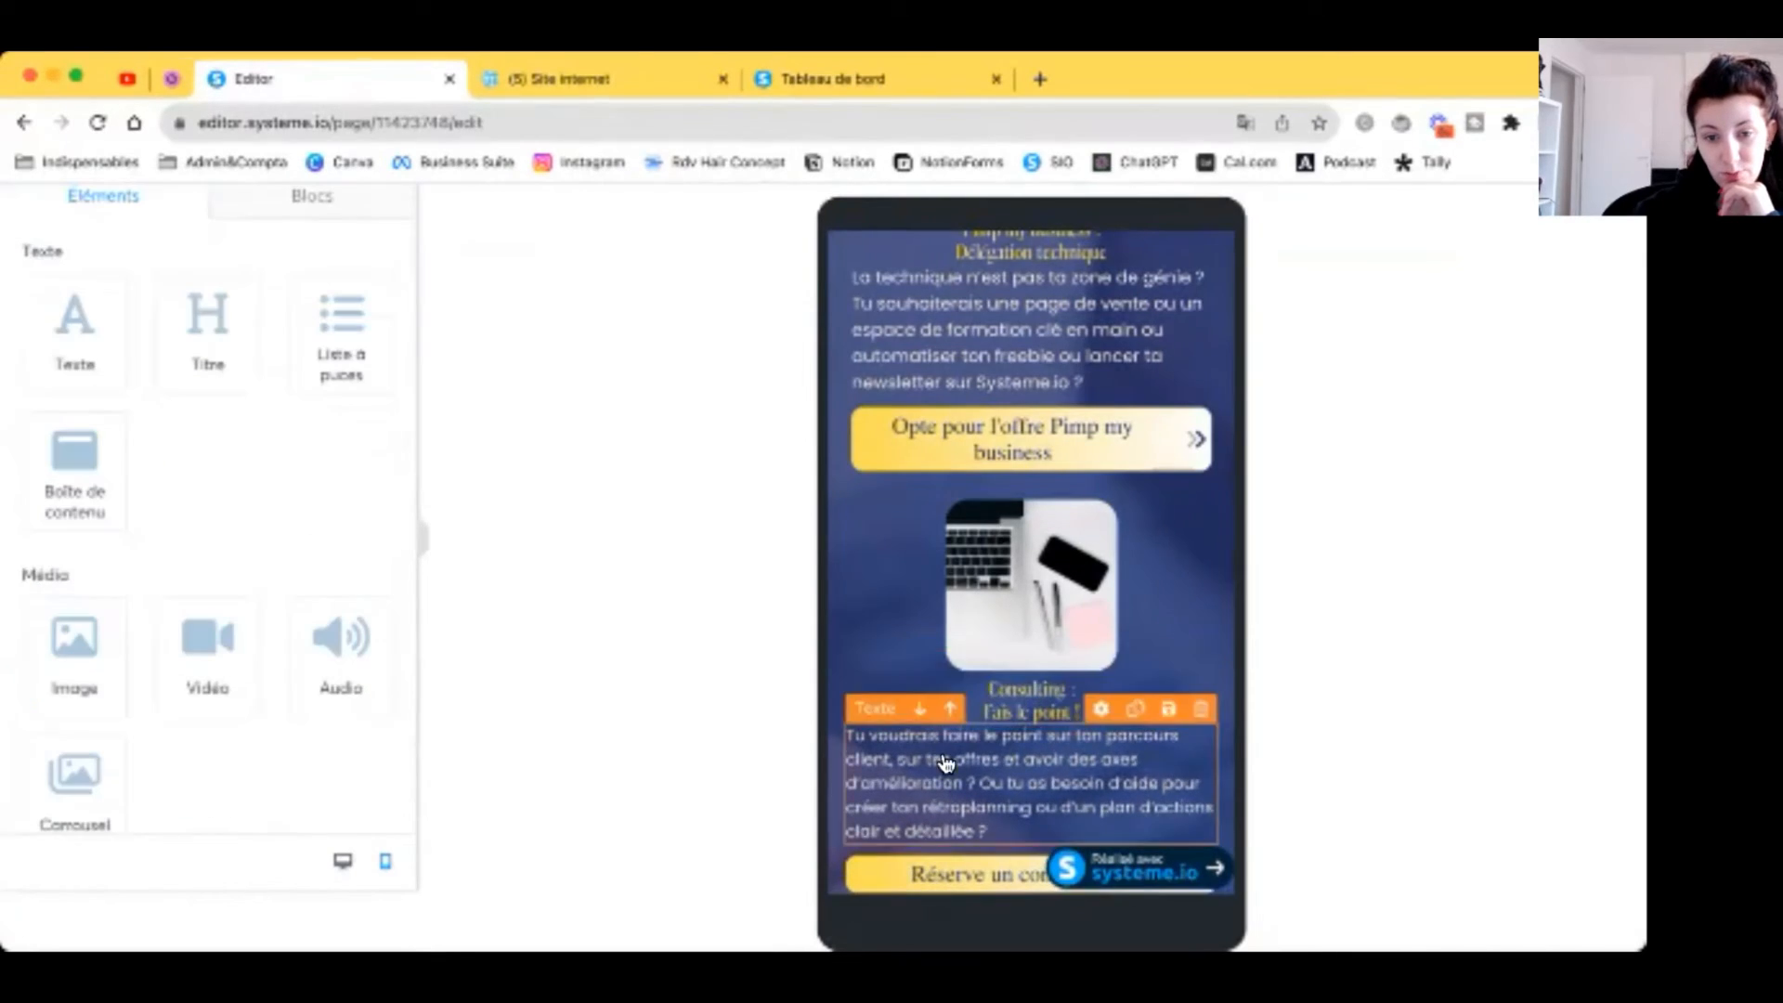
pyautogui.scroll(-2, 889, 561)
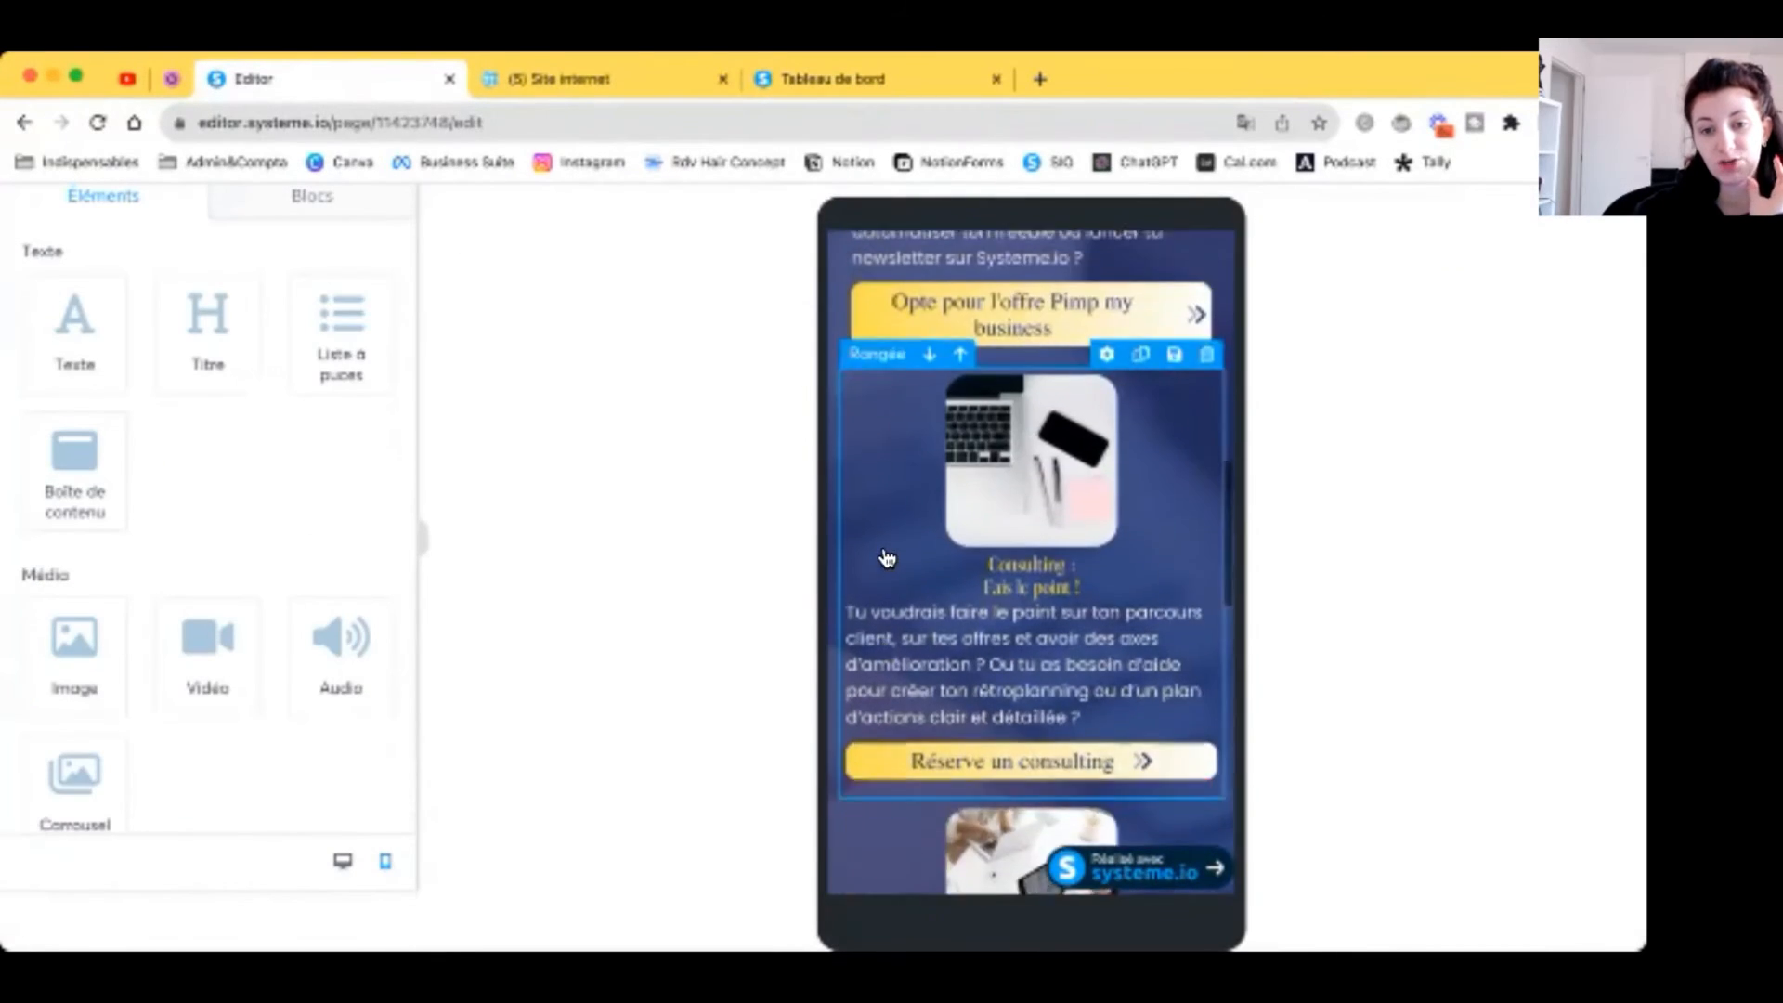
pyautogui.scroll(10, 887, 557)
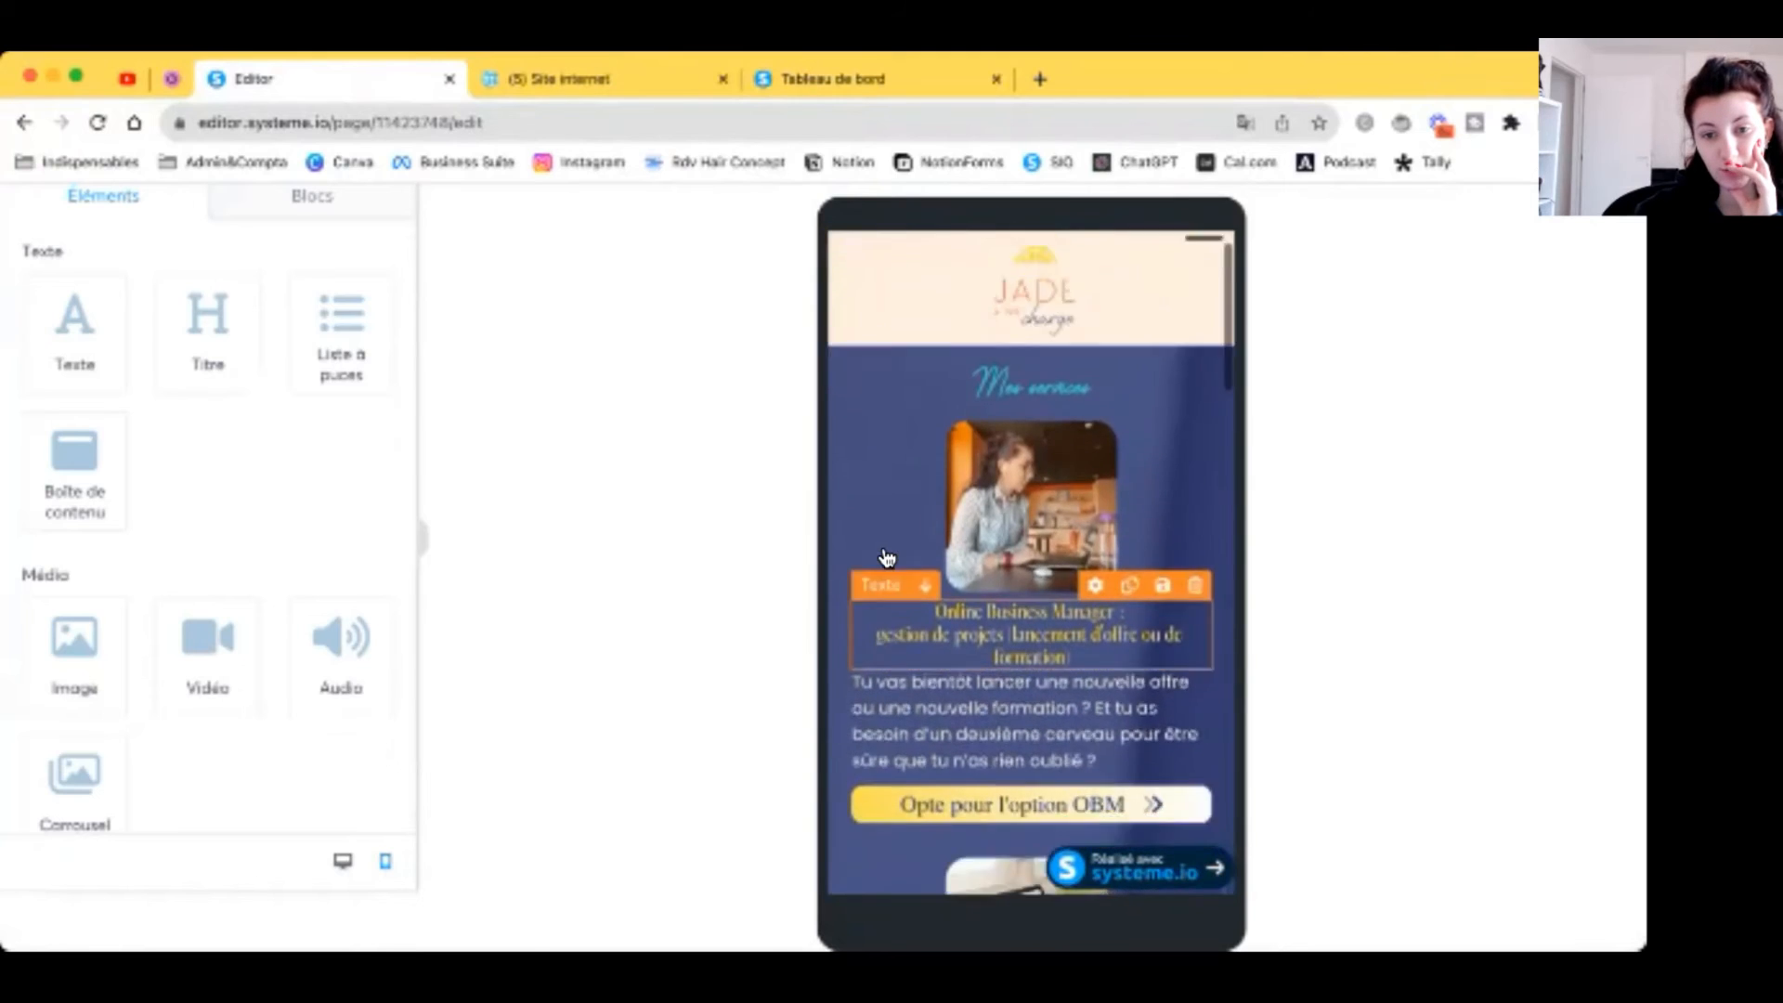
pyautogui.scroll(-10, 886, 557)
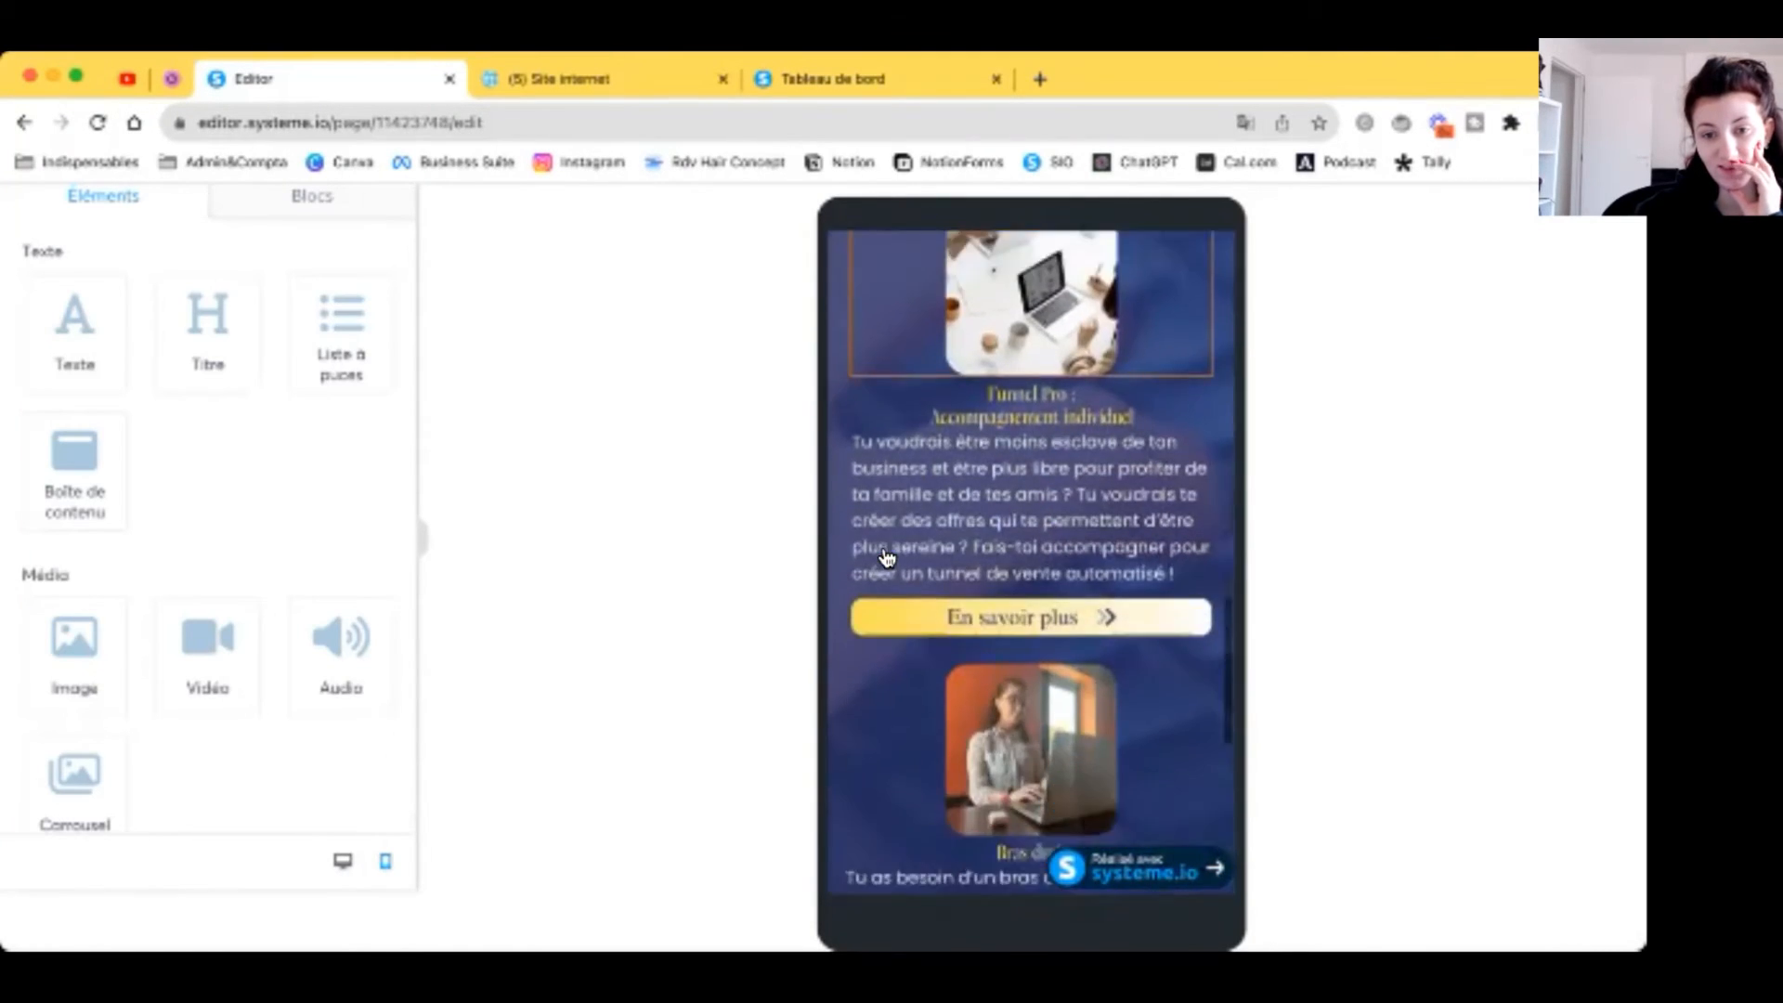
pyautogui.scroll(-7, 887, 557)
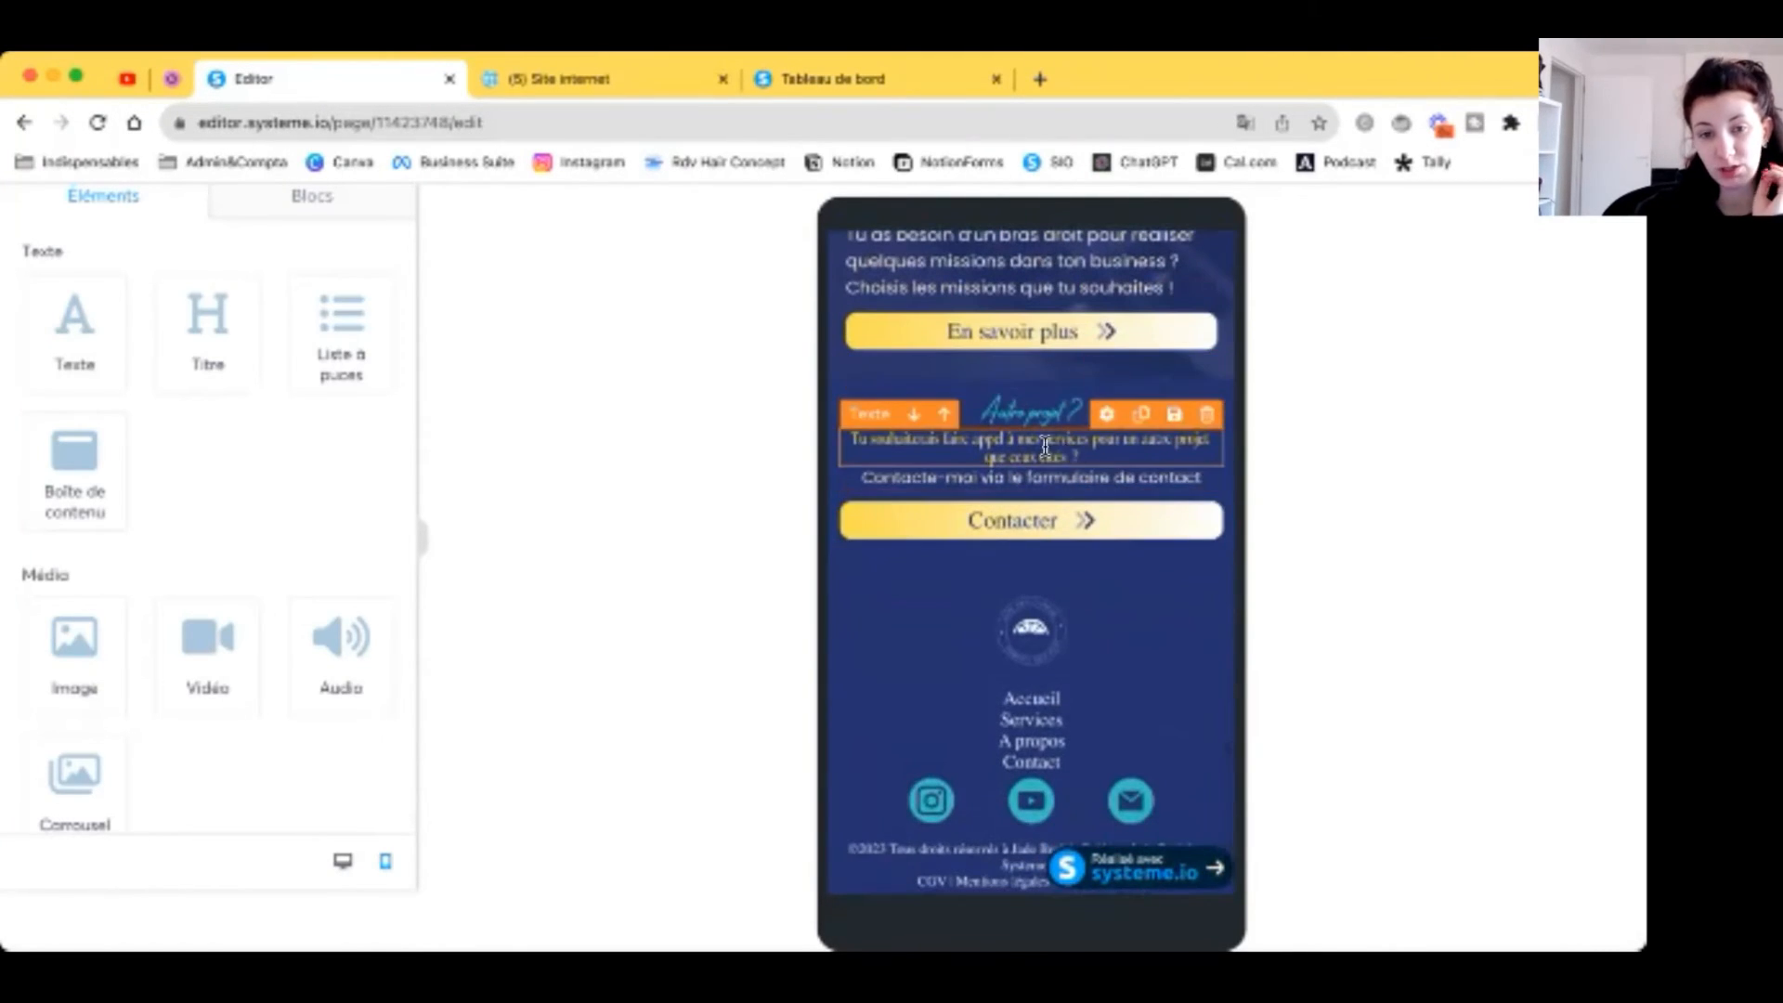
# Step: Raise the Tu souhaiterais paragraph to size 20 and the Autre projet ? heading to 40
pyautogui.click(1045, 447)
pyautogui.click(381, 332)
pyautogui.click(381, 332)
pyautogui.click(381, 331)
pyautogui.click(381, 332)
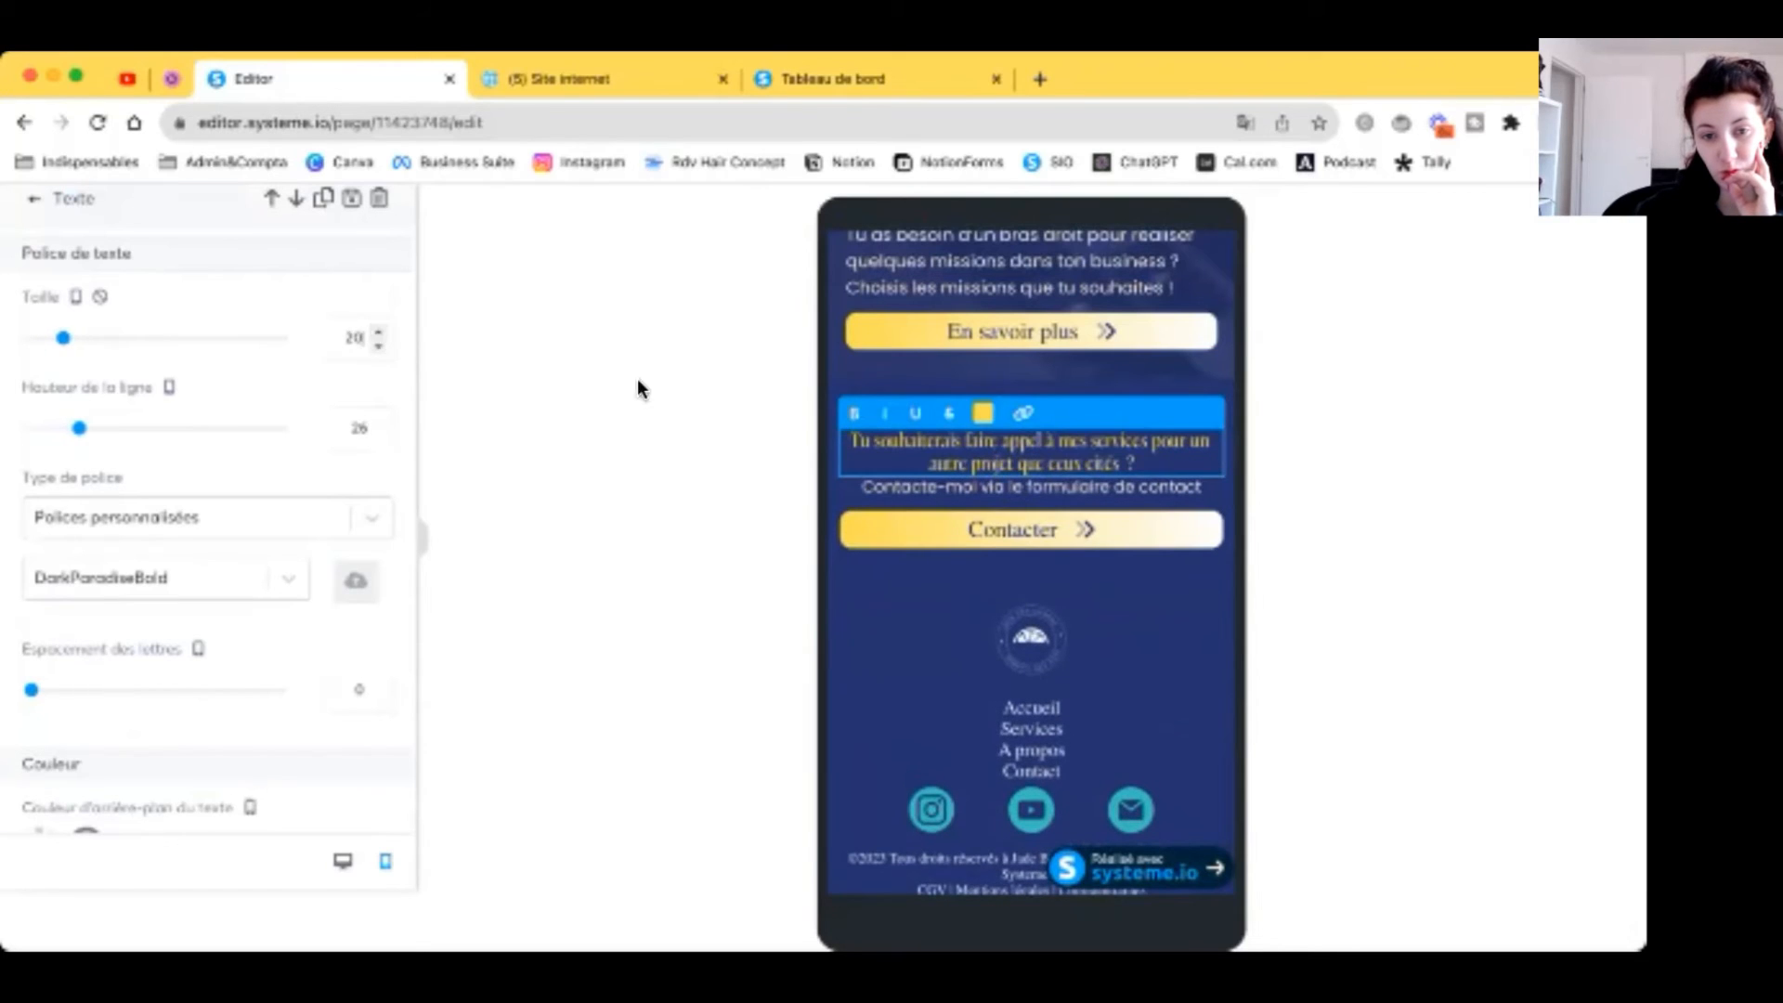
pyautogui.click(1030, 392)
pyautogui.click(381, 331)
pyautogui.click(381, 332)
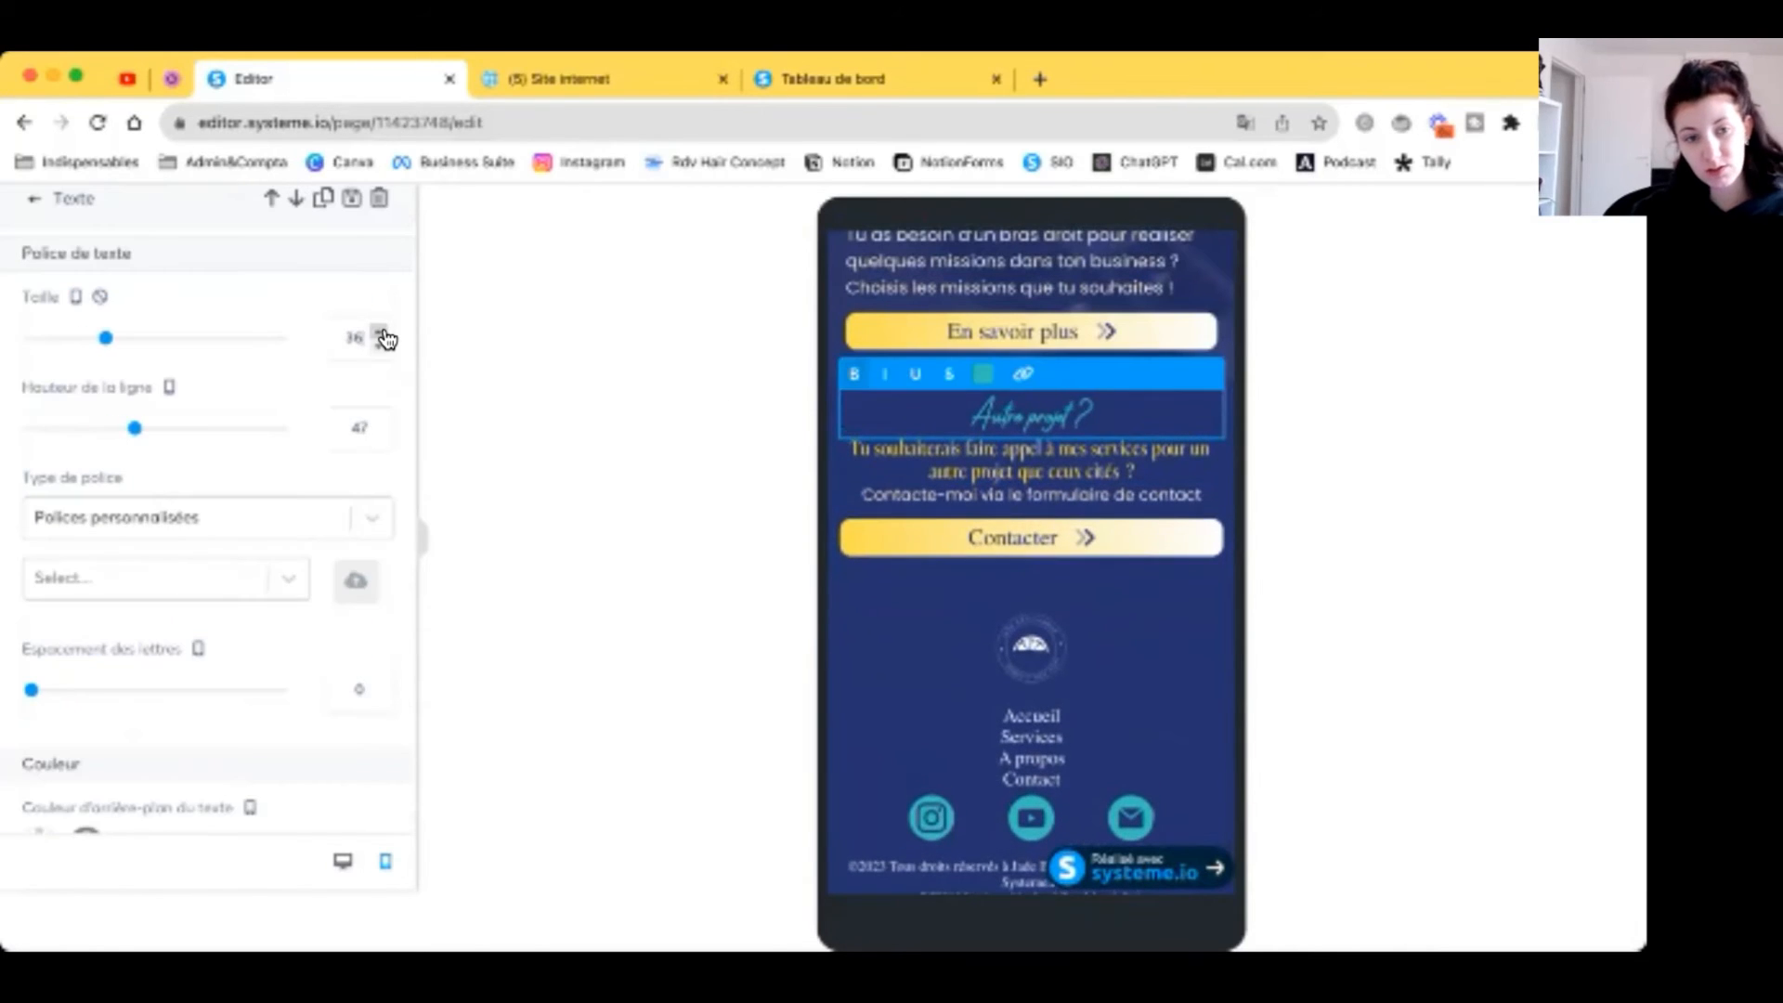
pyautogui.click(381, 331)
pyautogui.click(381, 333)
pyautogui.click(382, 332)
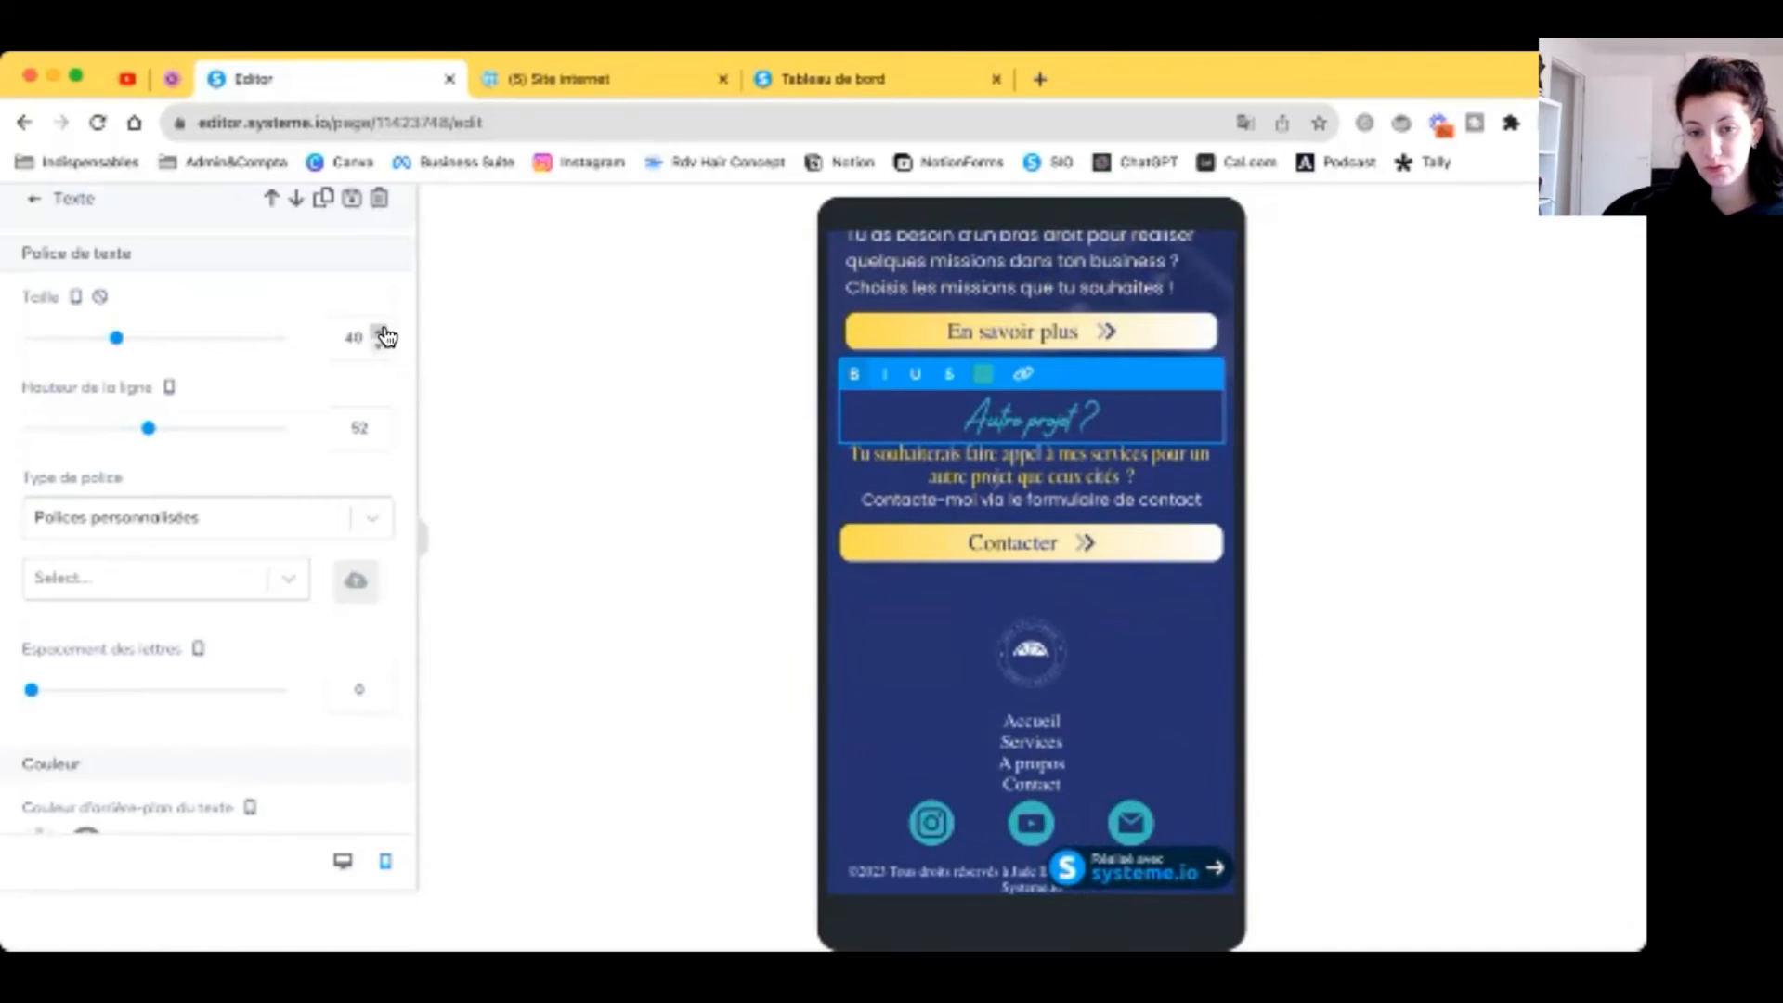
# Step: Give the yellow paragraph below the heading a top margin of 10
pyautogui.click(883, 459)
pyautogui.scroll(-4, 260, 557)
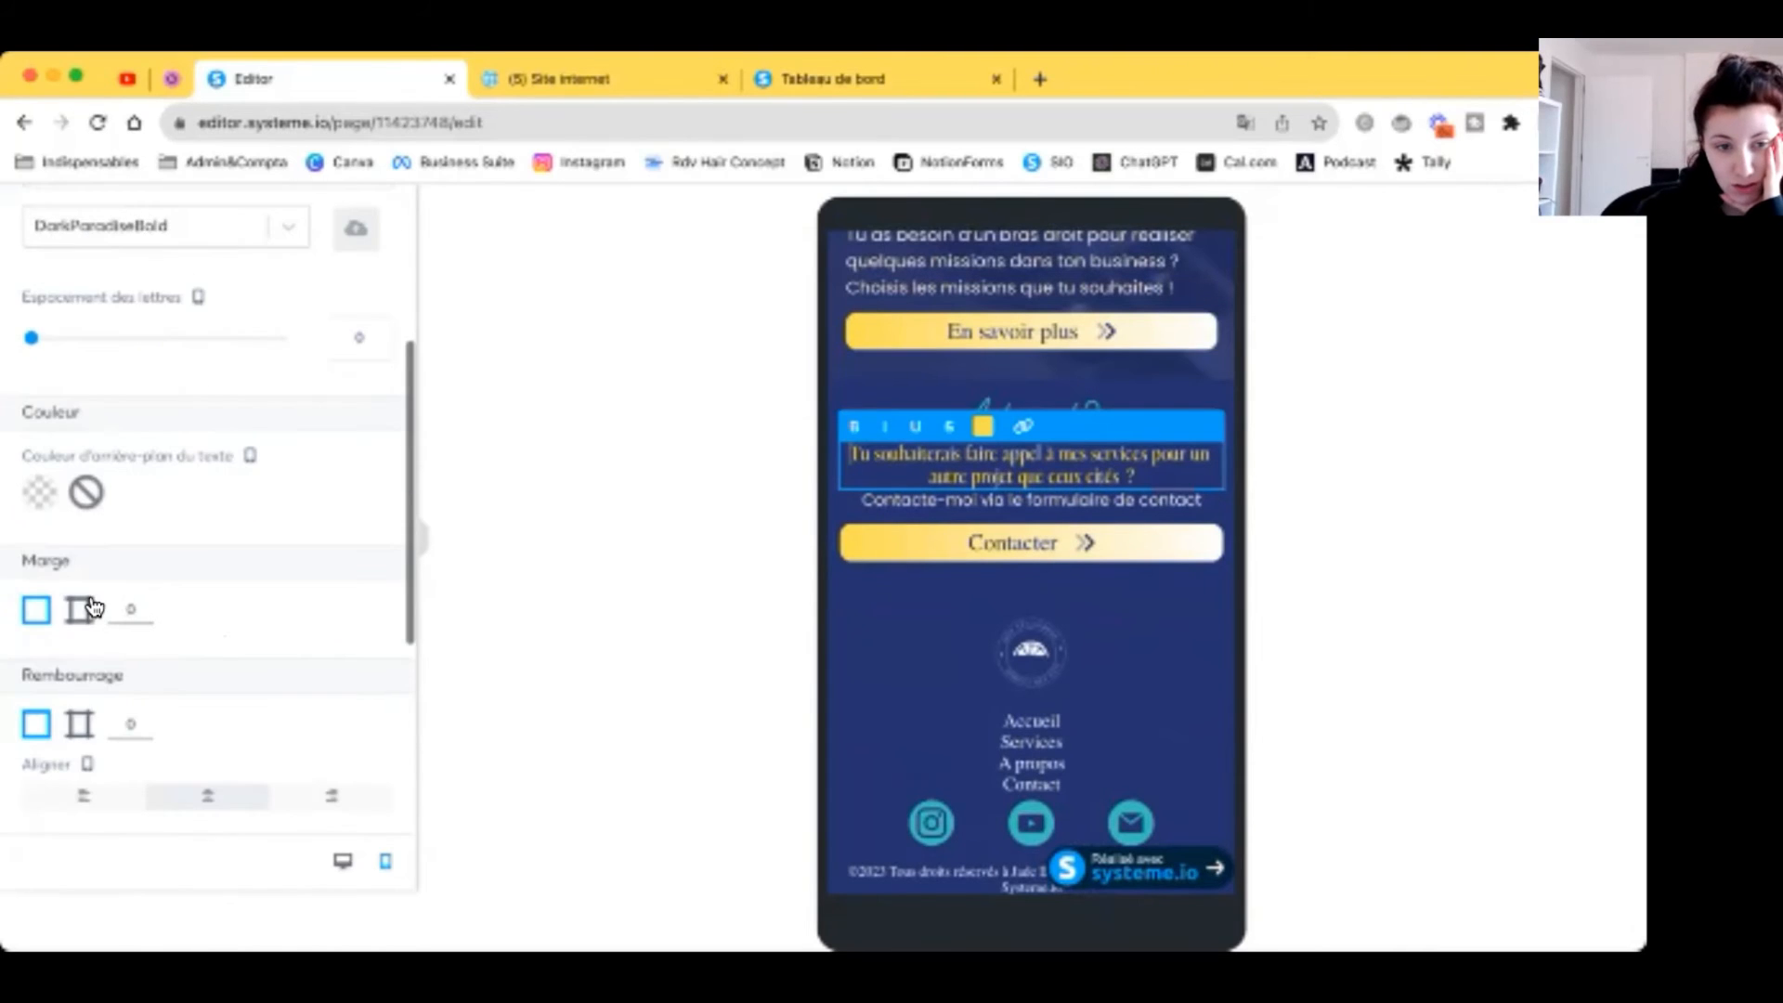
pyautogui.click(93, 608)
pyautogui.write('10')
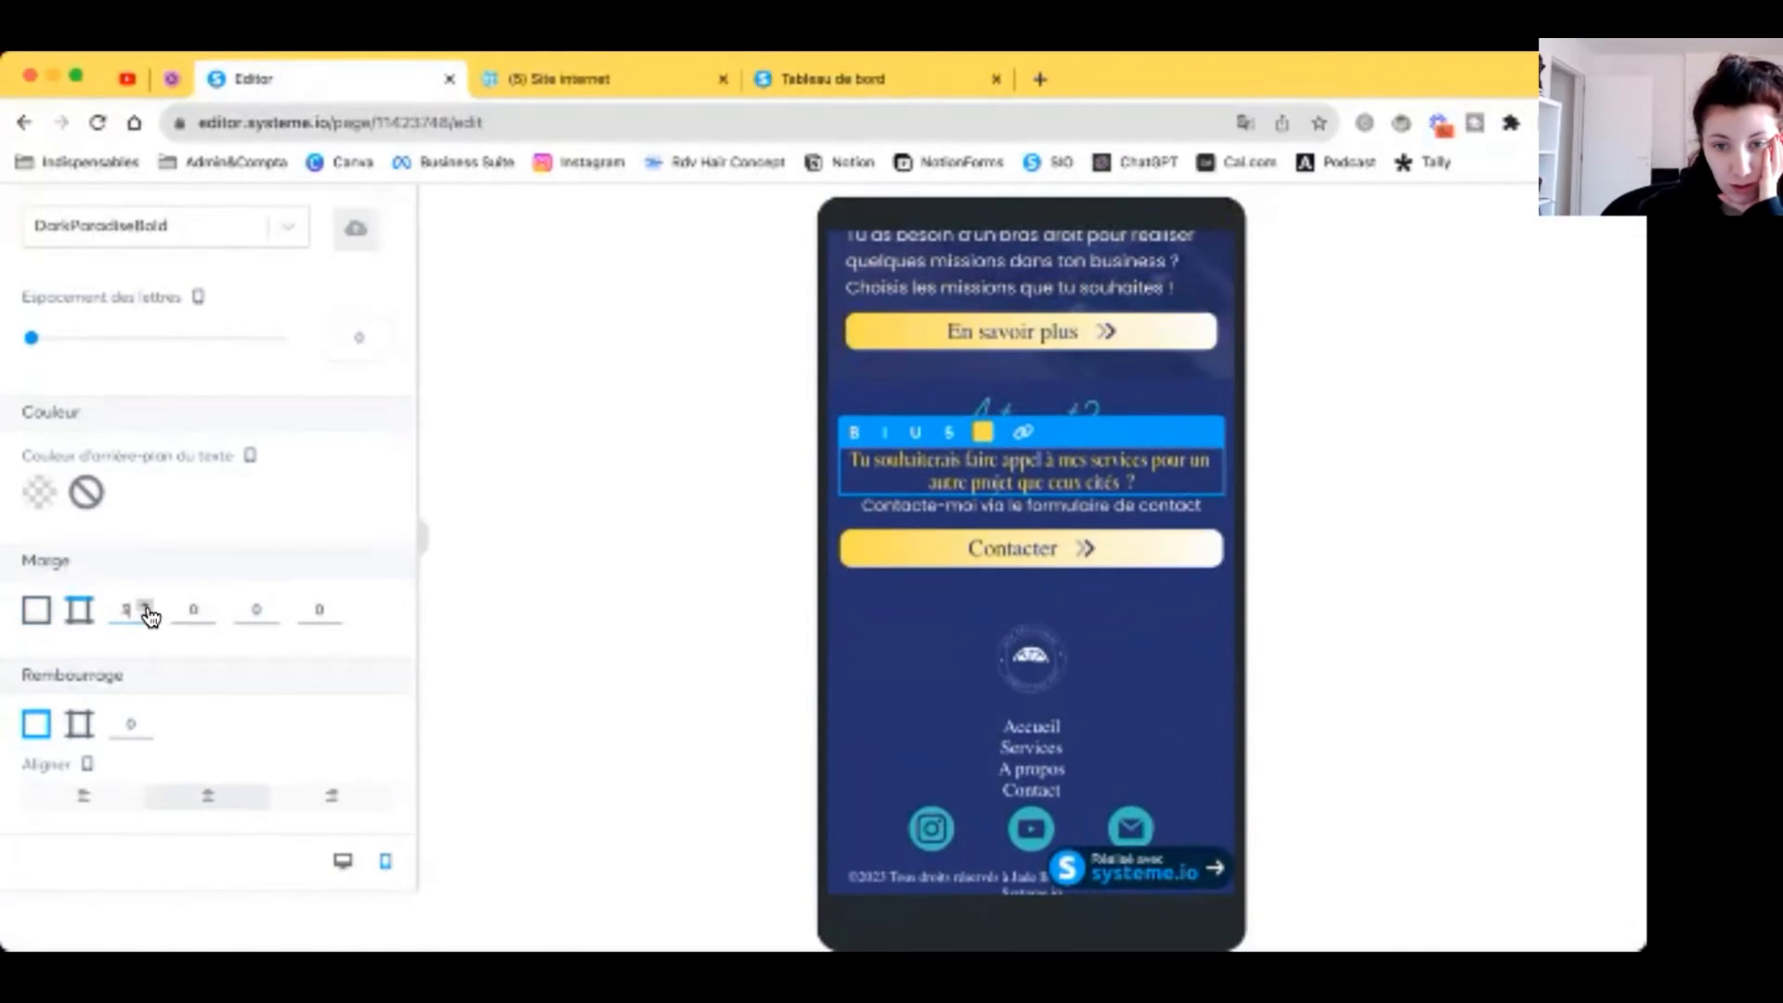
pyautogui.write('9')
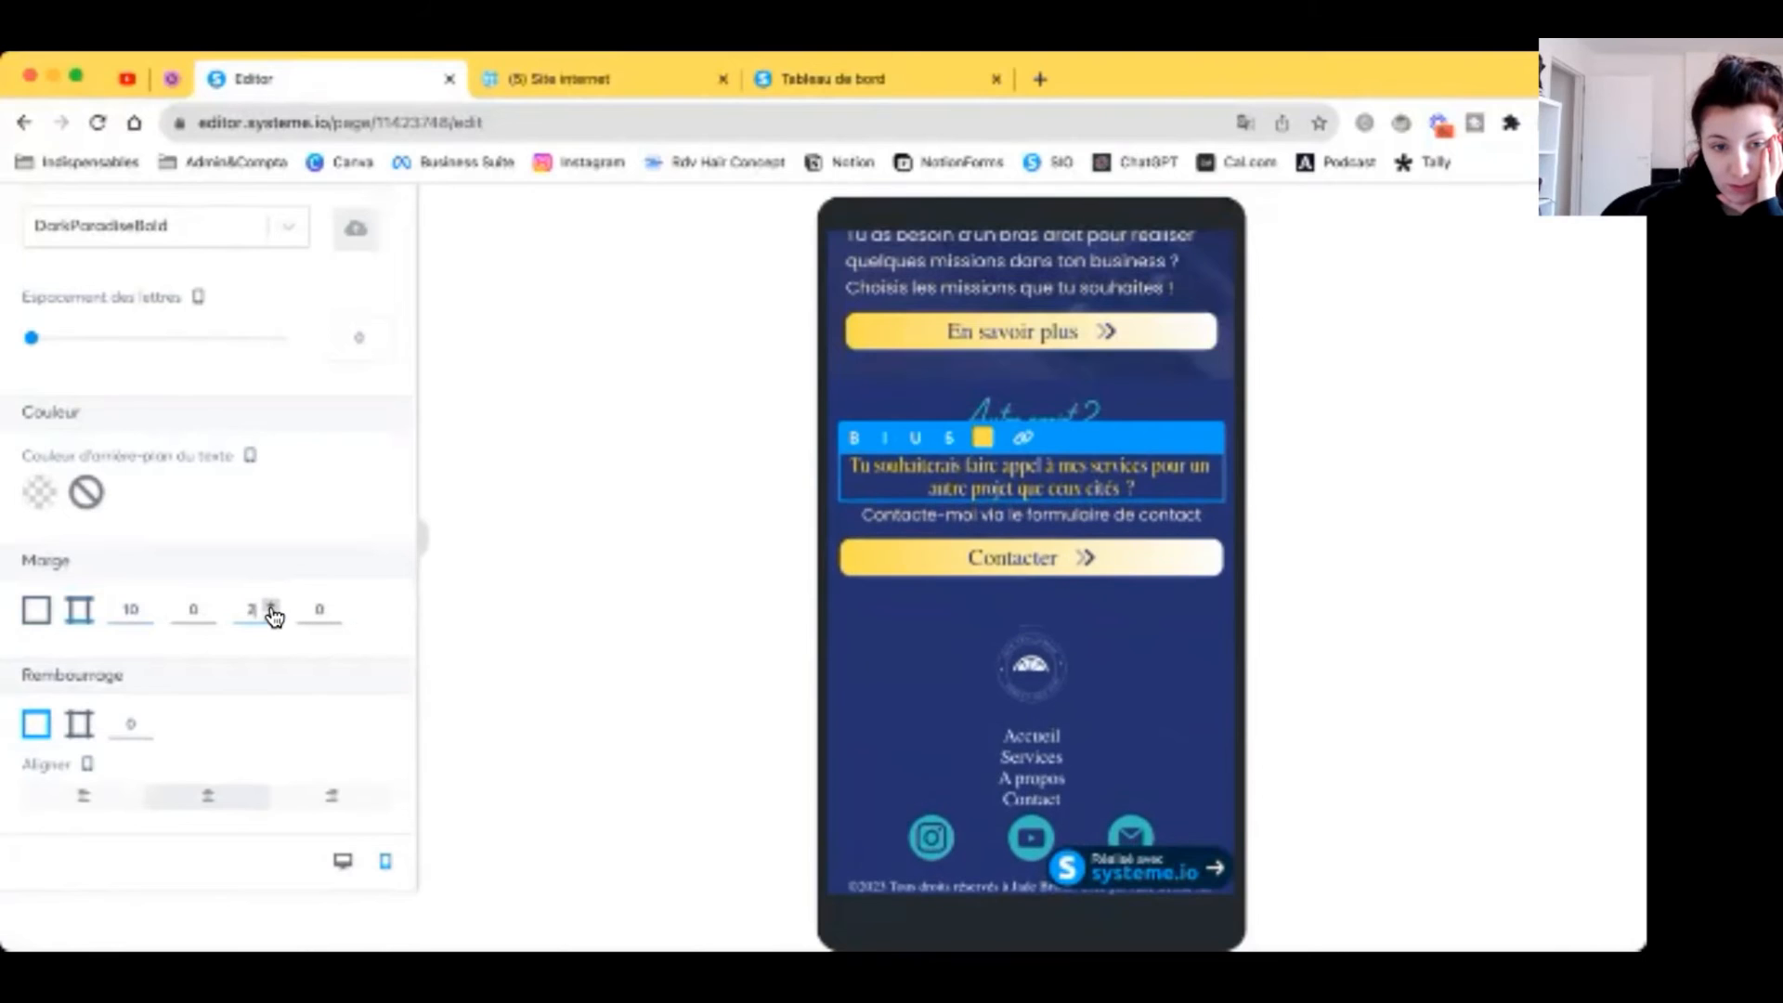
pyautogui.click(1064, 578)
pyautogui.click(1077, 566)
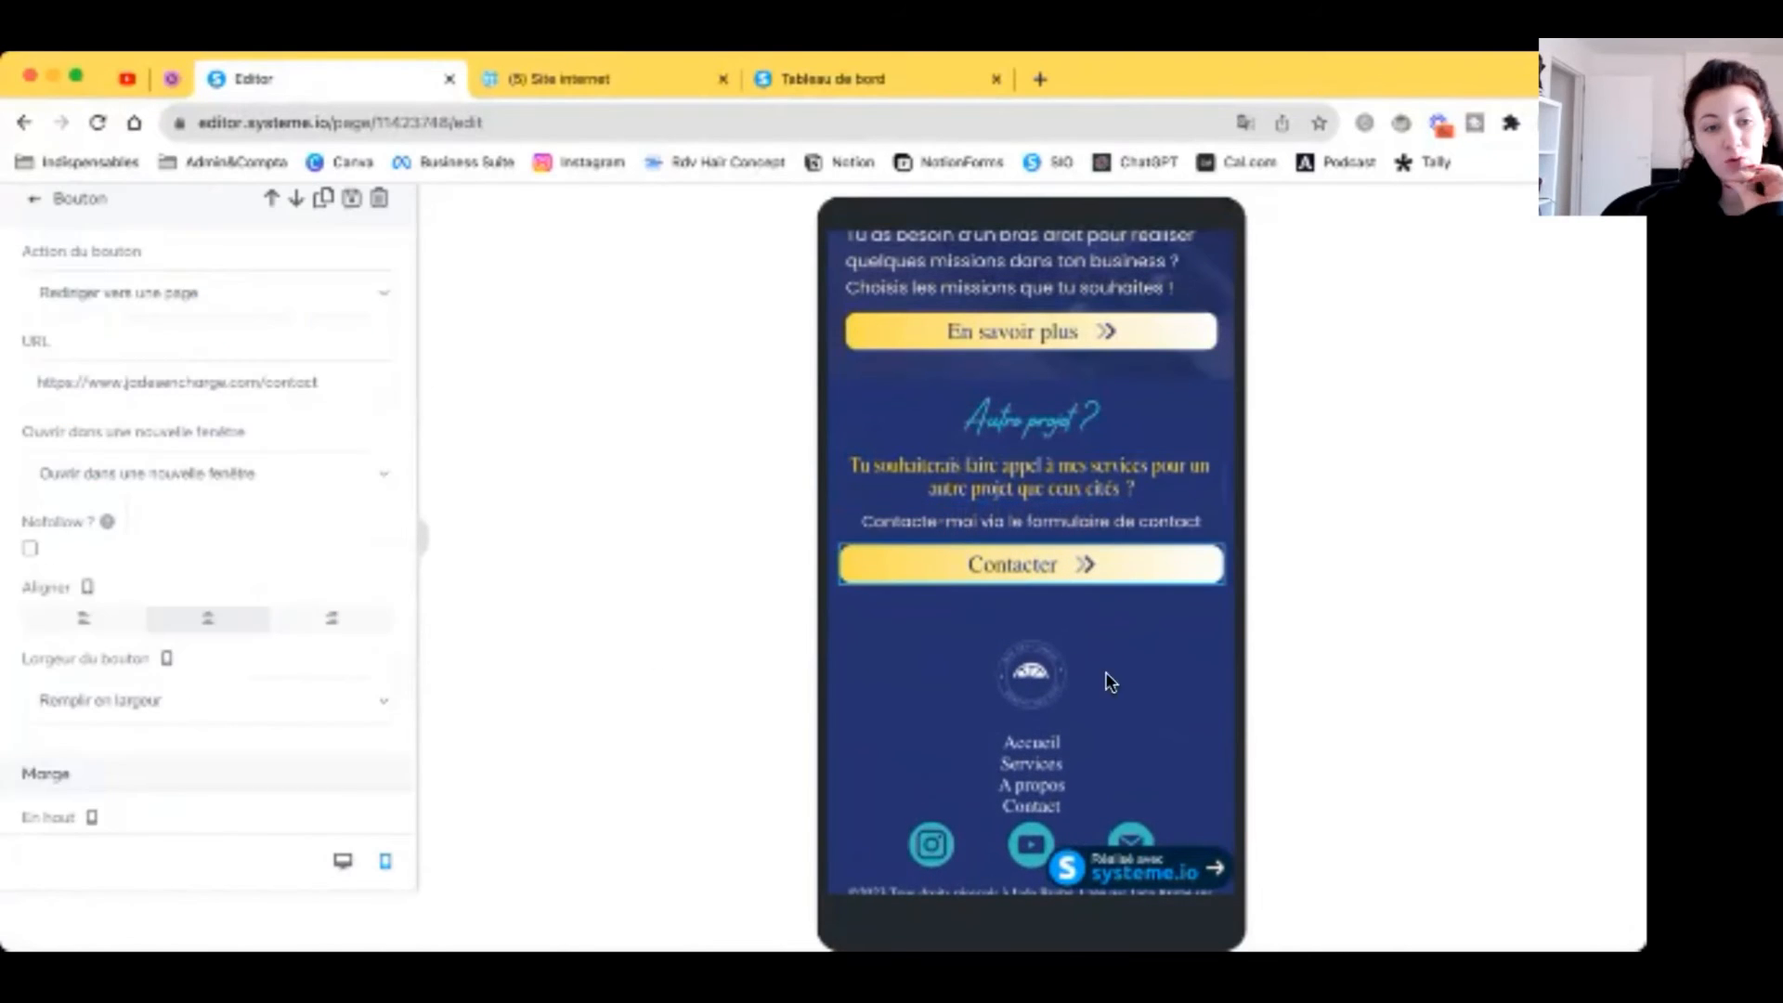
pyautogui.click(1144, 672)
# Step: Shrink the footer menu text to size 11
pyautogui.scroll(-1, 1144, 670)
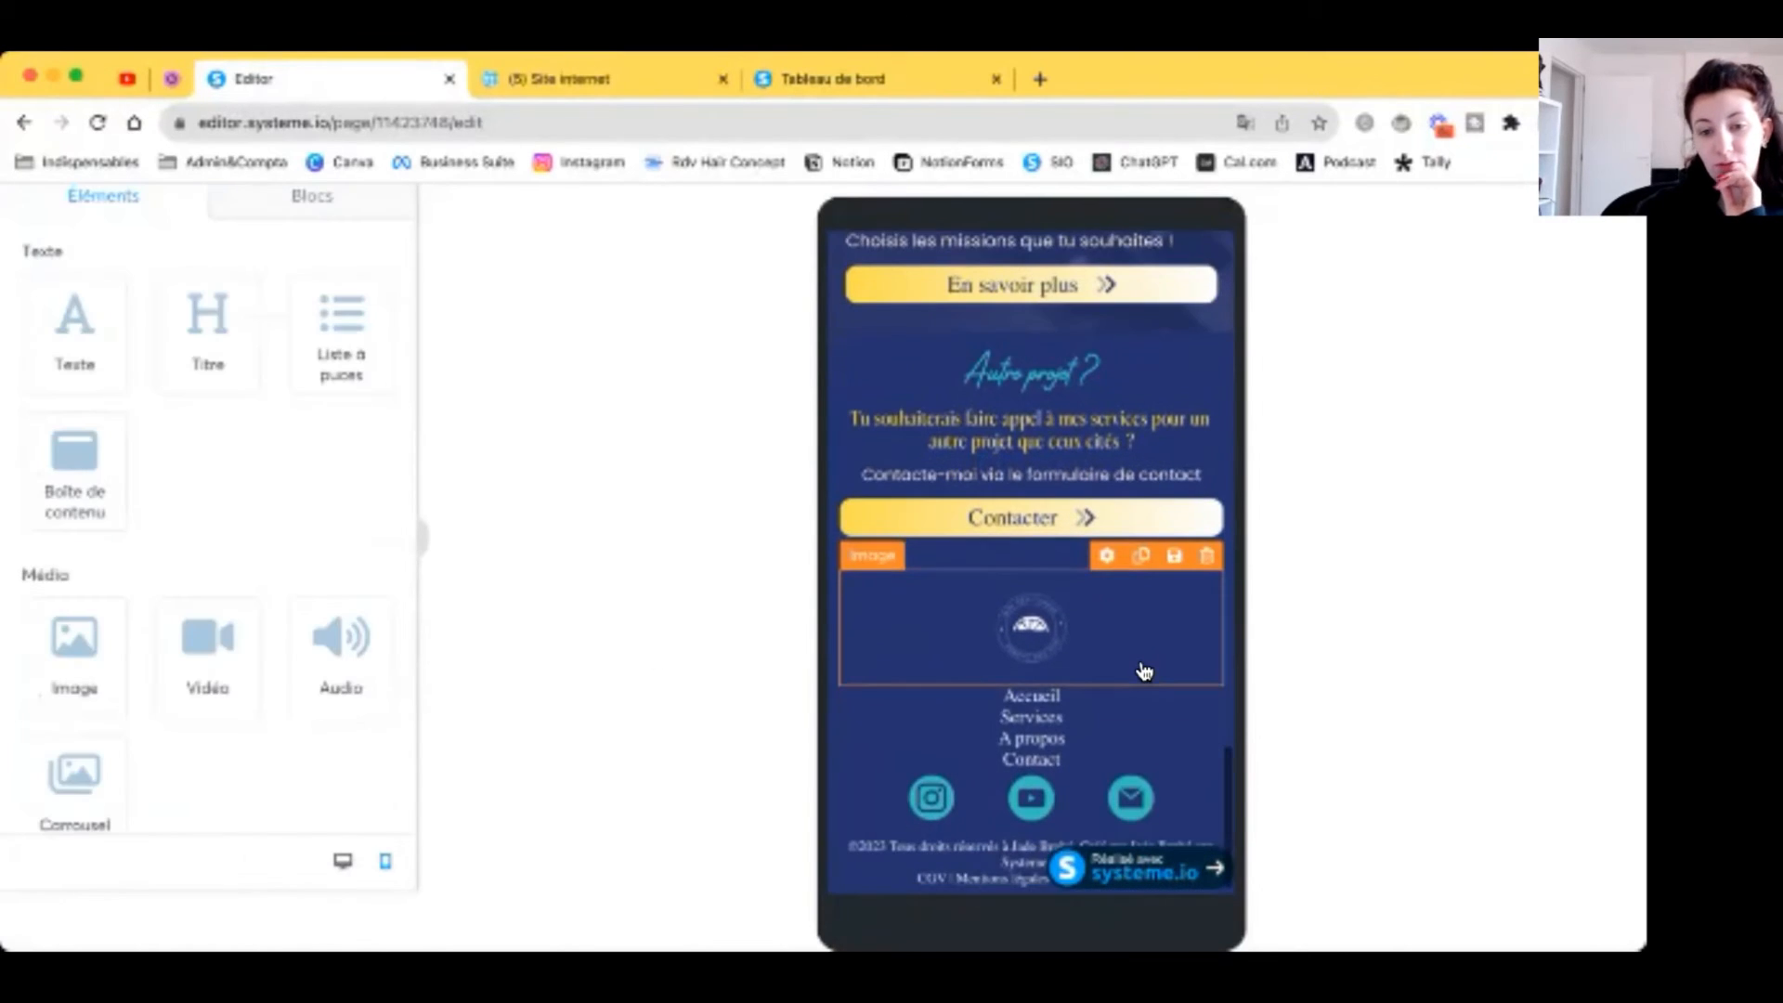
pyautogui.click(1093, 638)
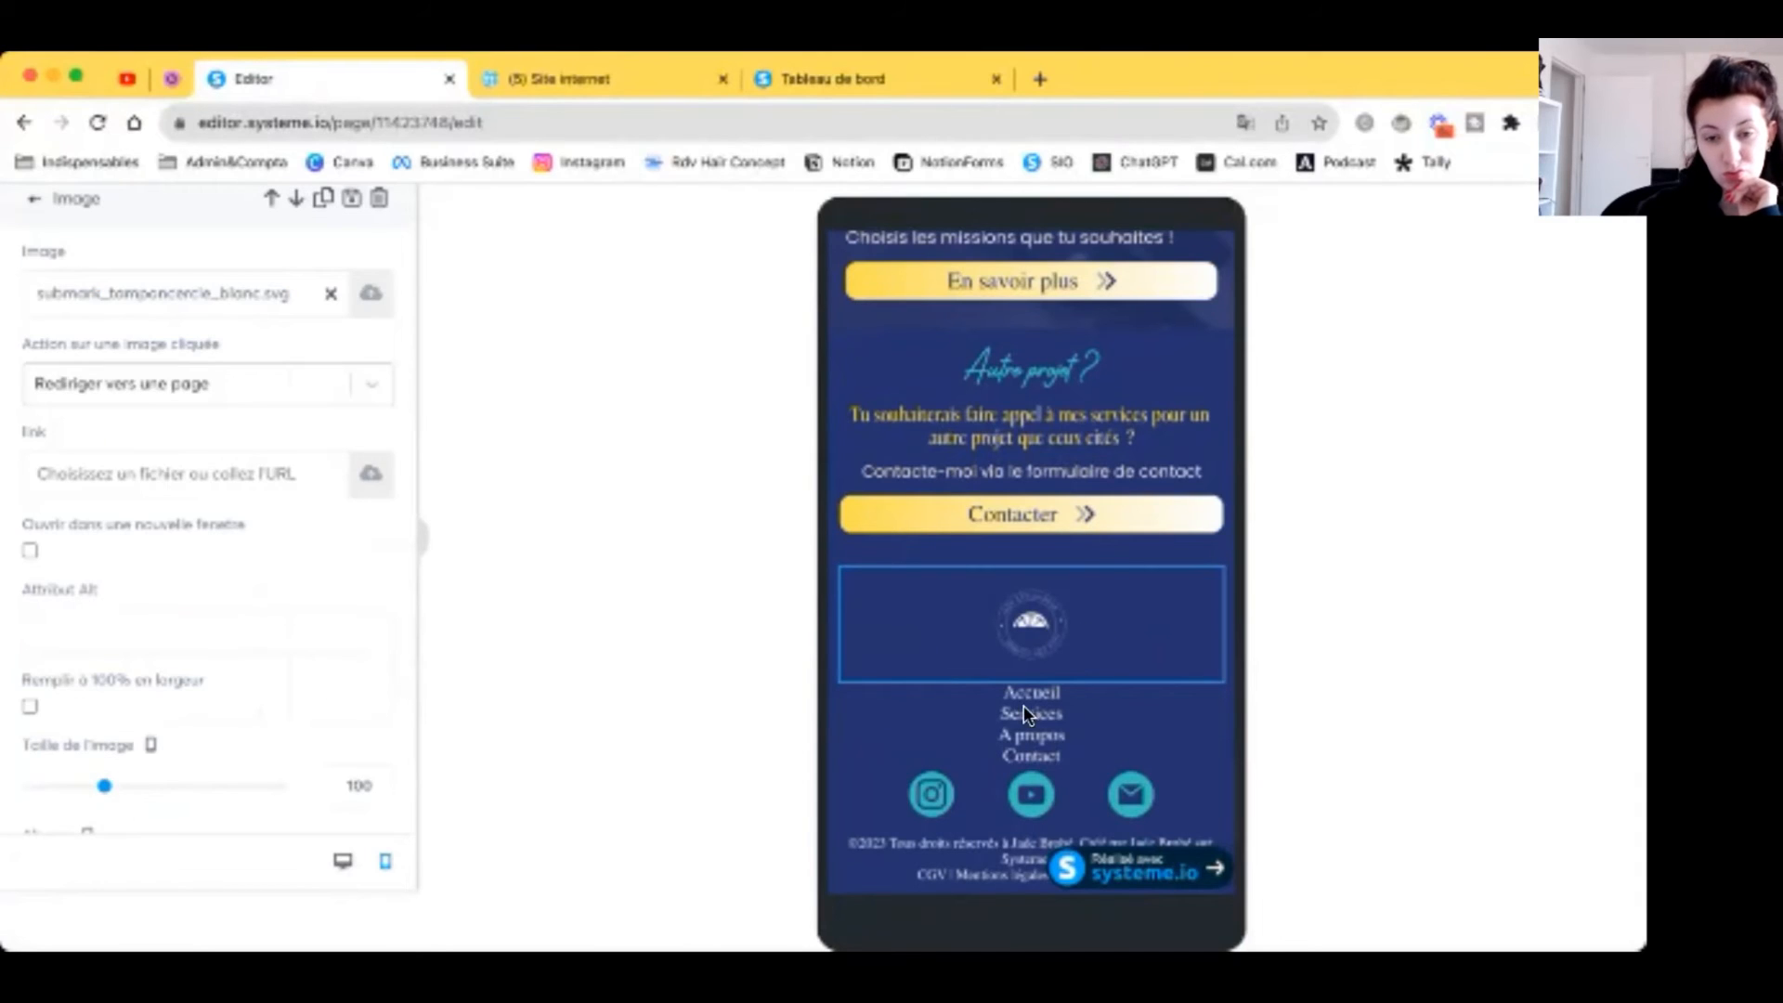
pyautogui.click(1116, 726)
pyautogui.click(1049, 724)
pyautogui.click(379, 349)
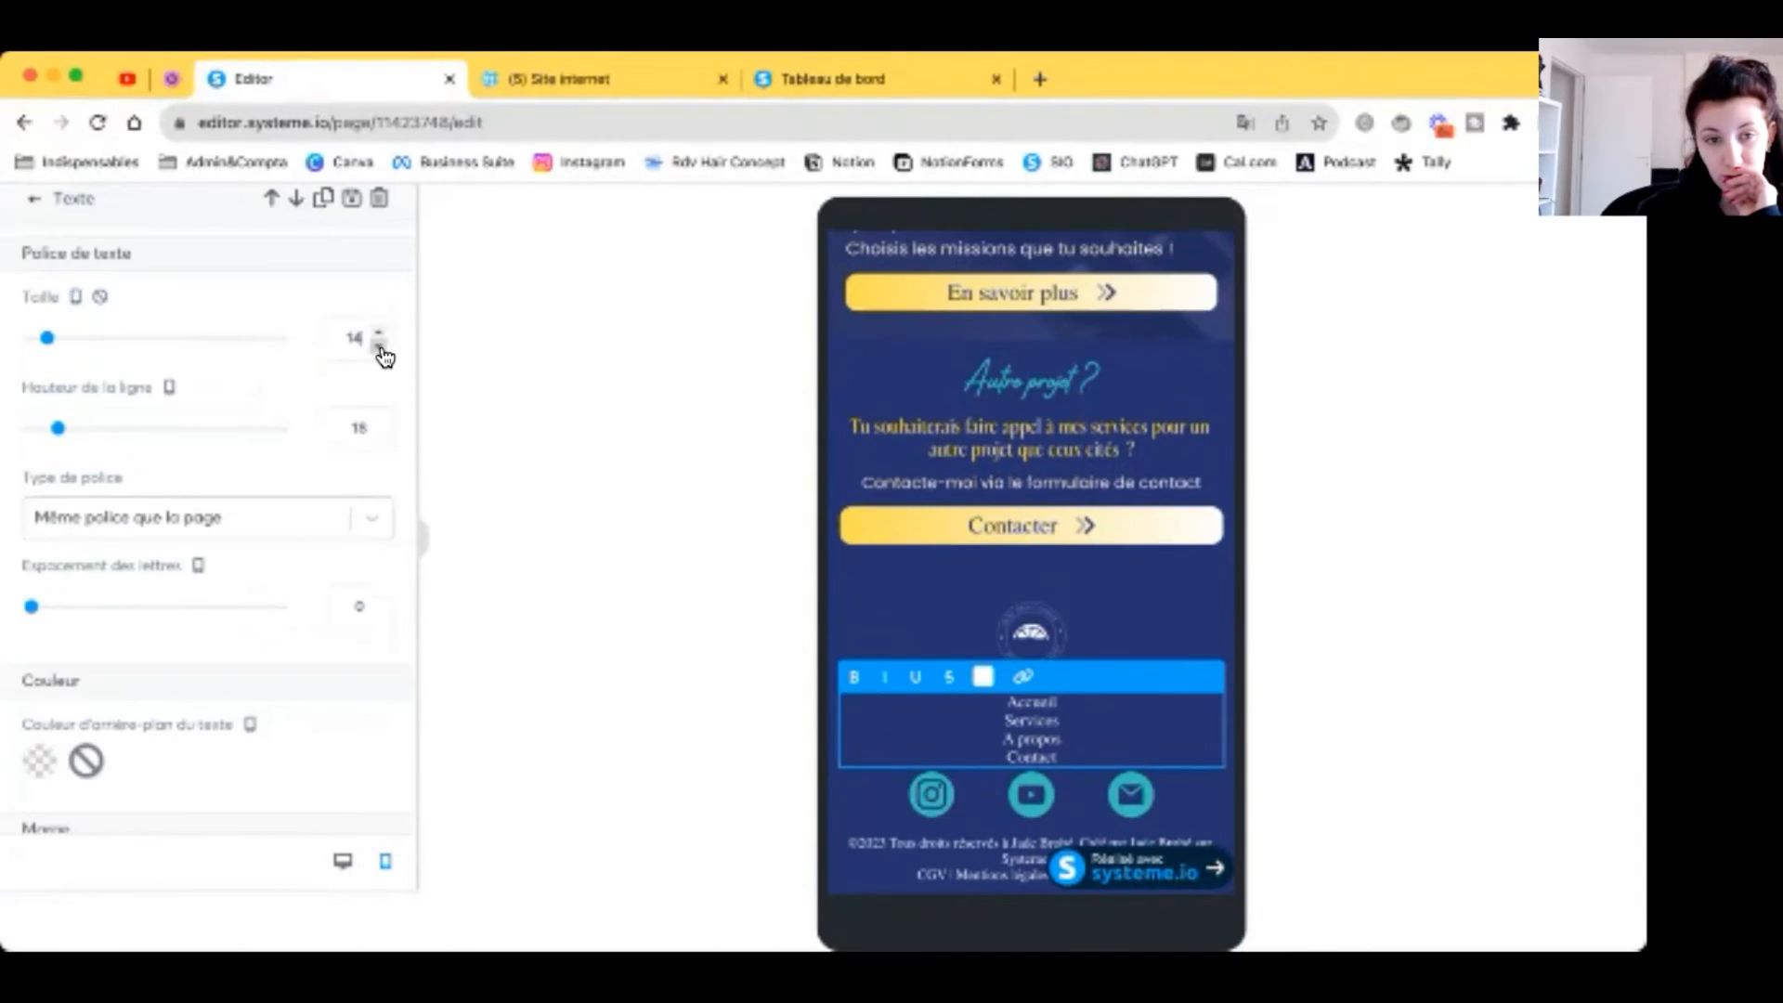
pyautogui.click(379, 350)
pyautogui.click(379, 349)
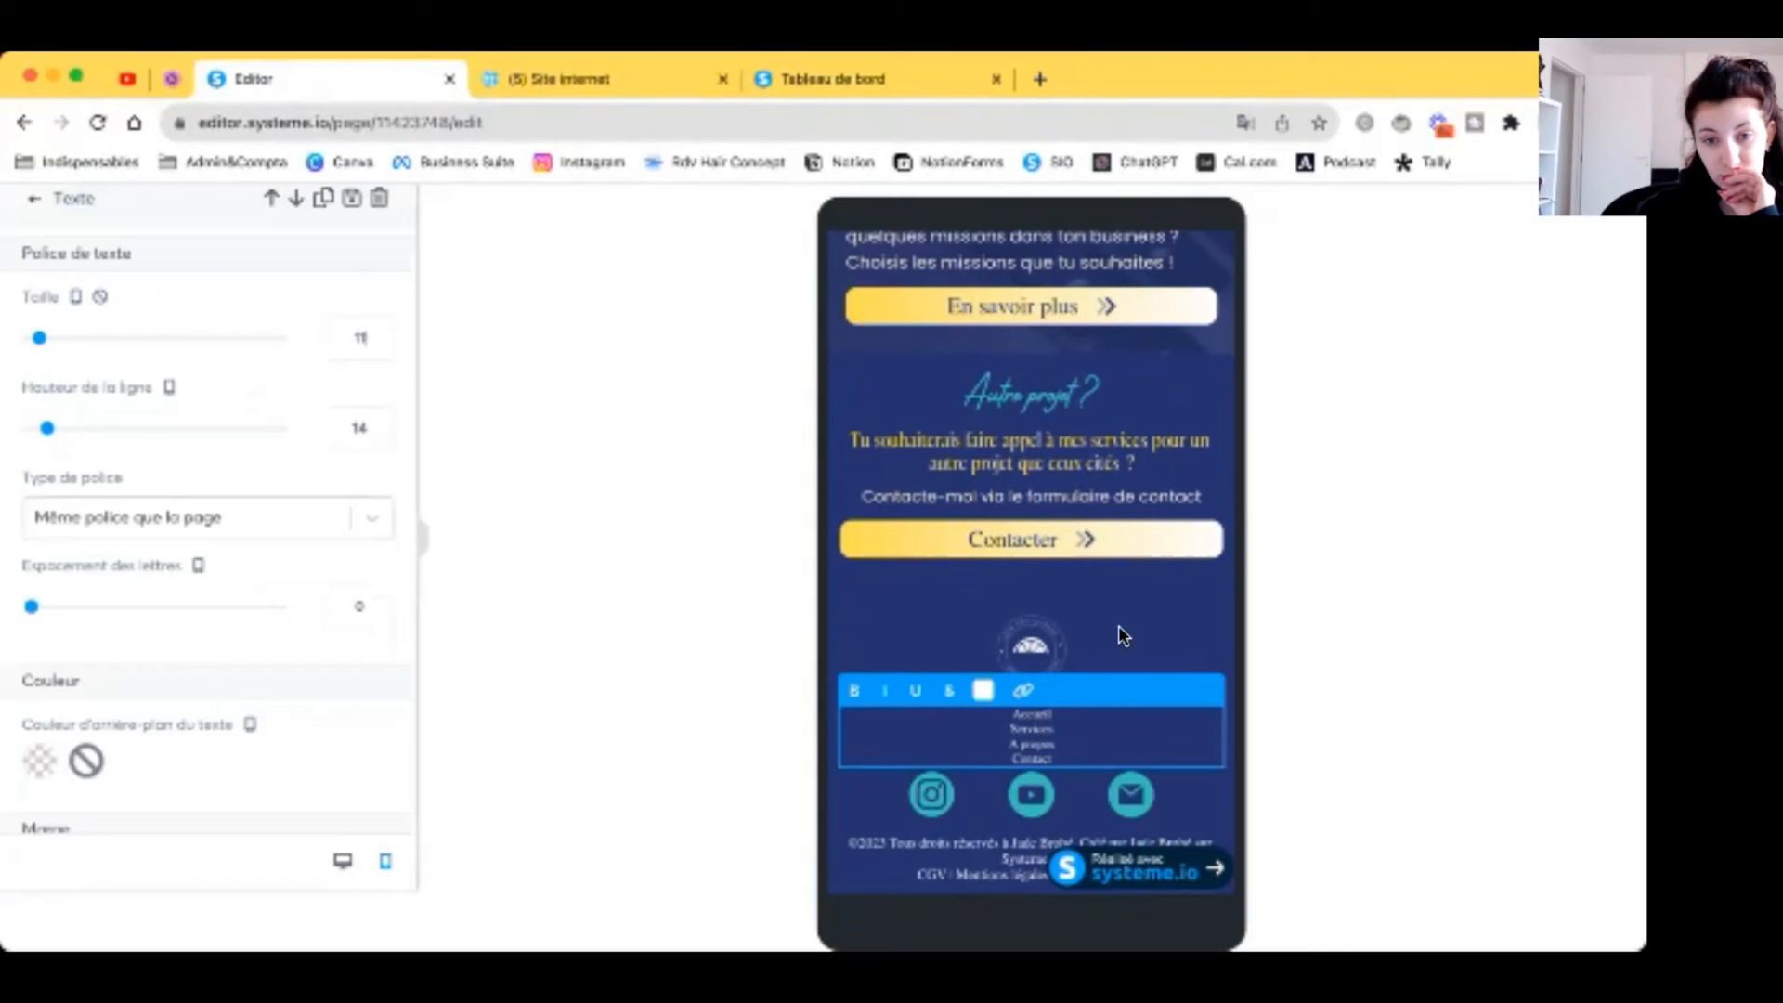
pyautogui.click(1087, 650)
# Step: Hide the footer logo image on mobile by unticking Mobile
pyautogui.click(1087, 650)
pyautogui.scroll(-10, 153, 609)
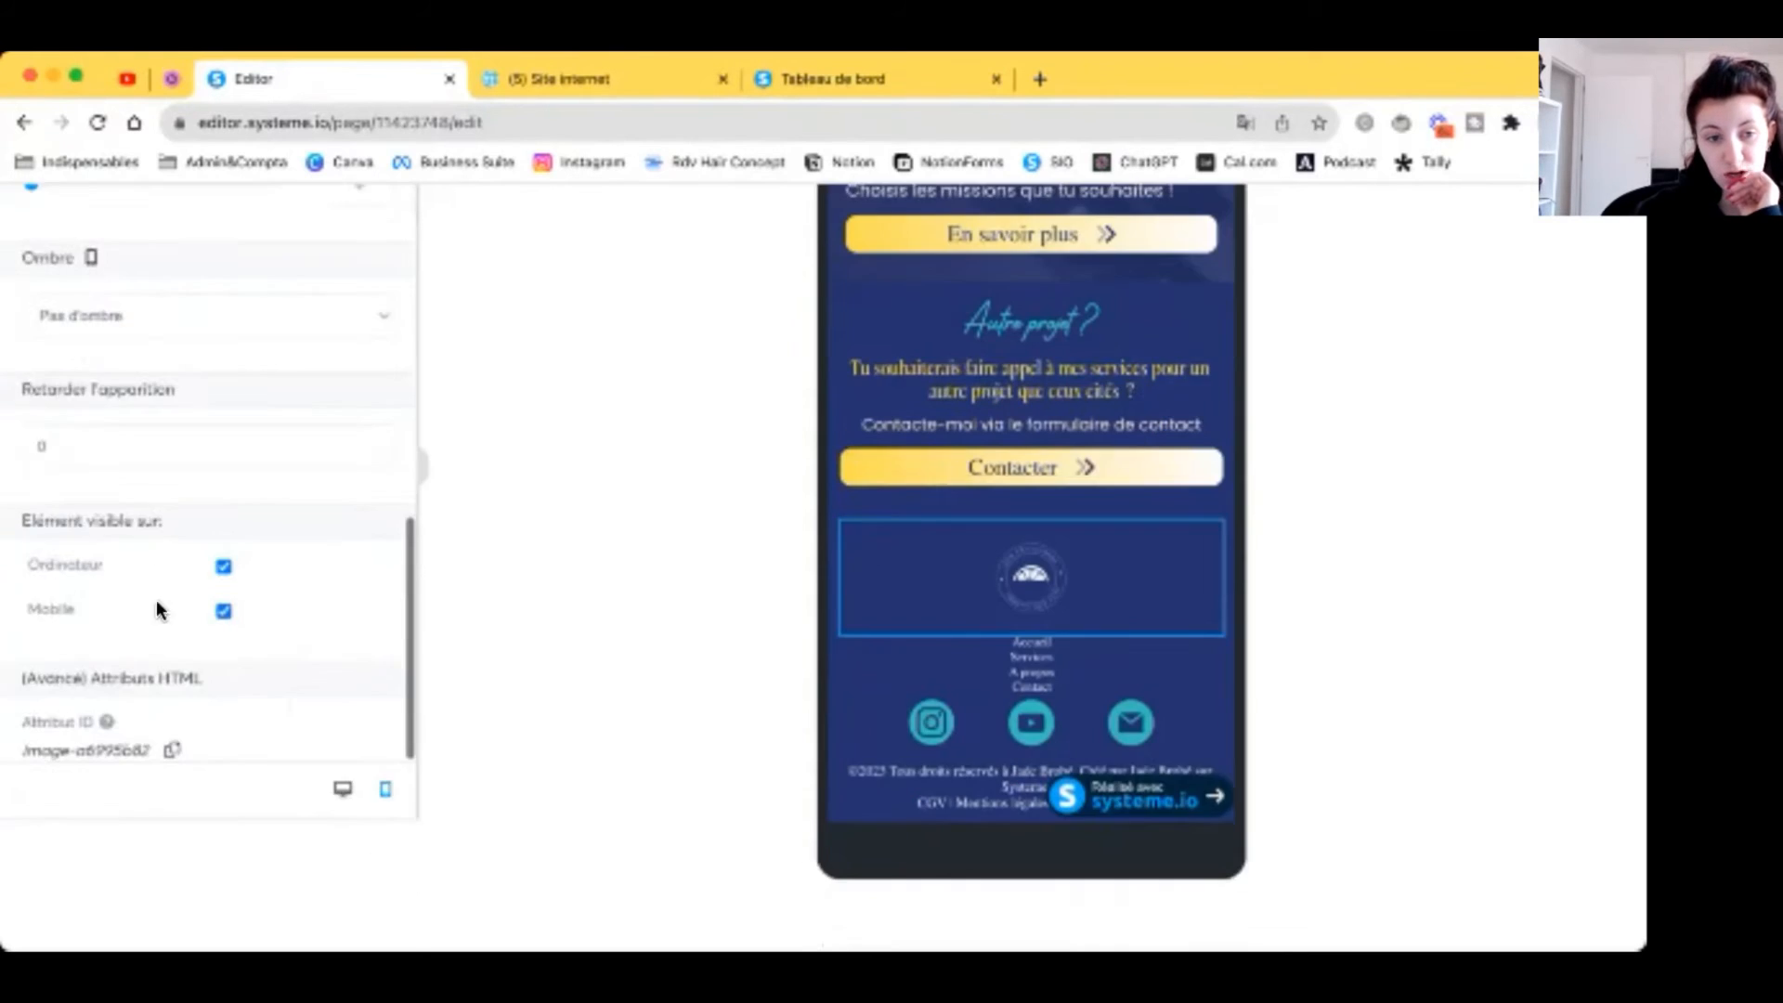
pyautogui.click(222, 685)
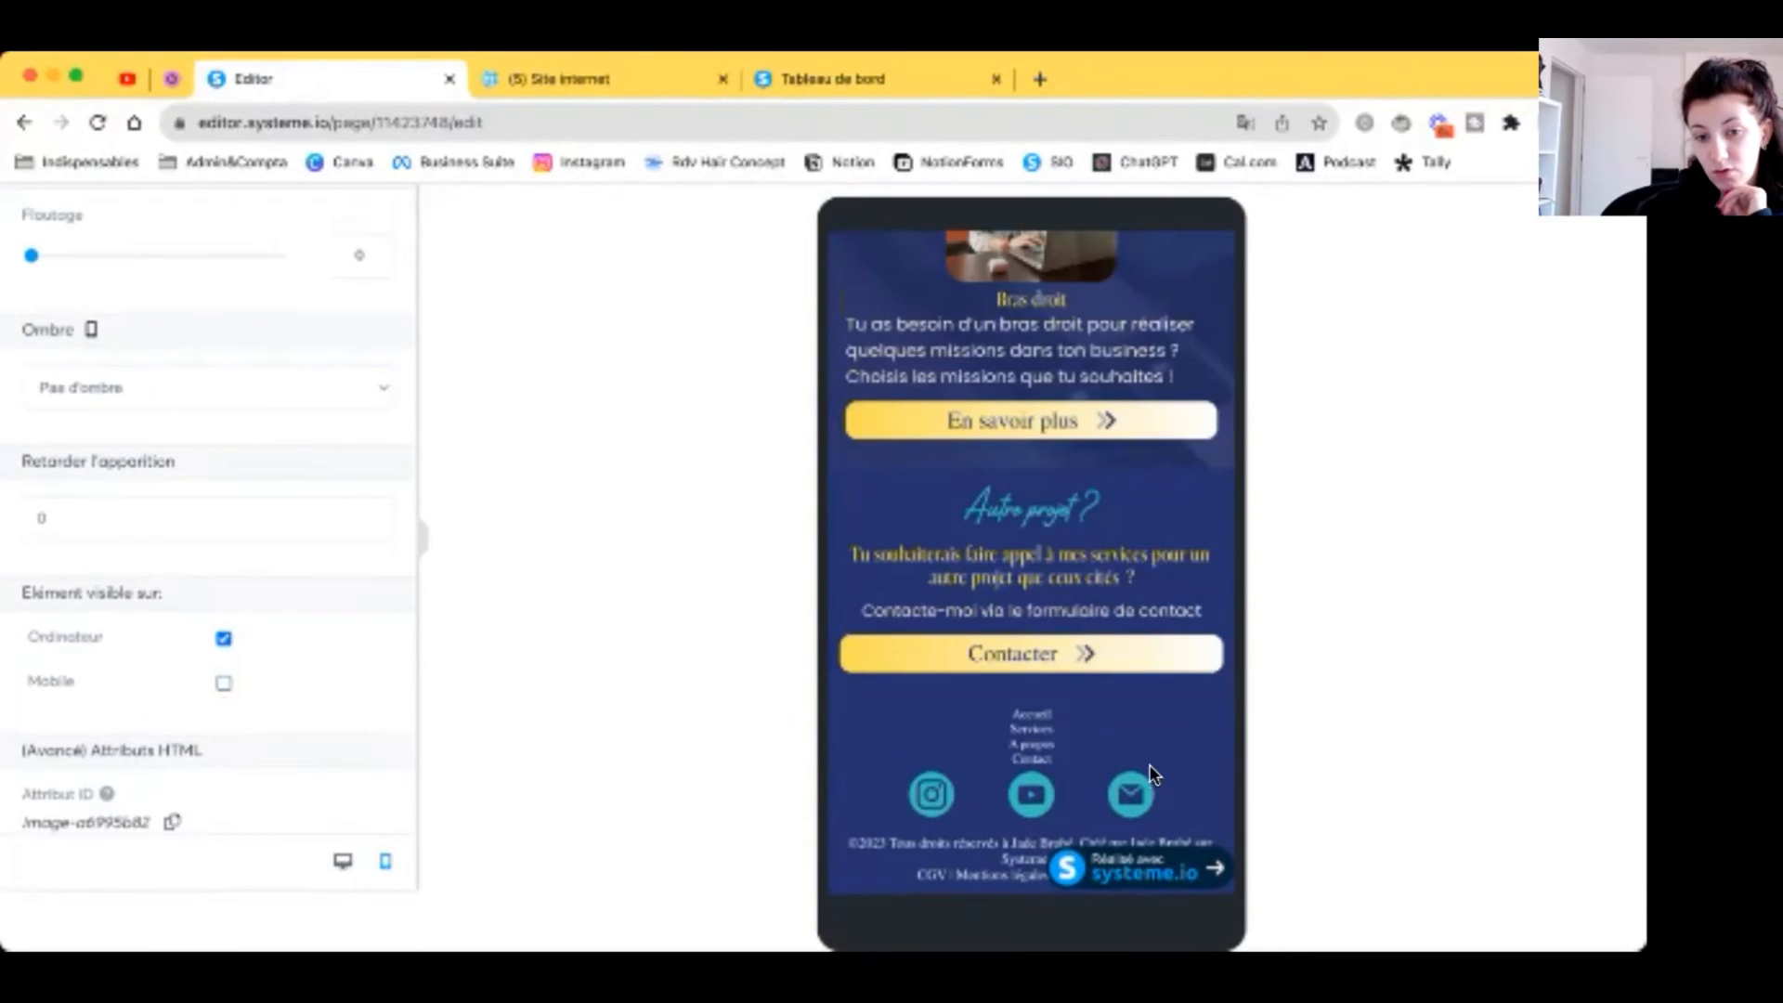
pyautogui.click(1085, 764)
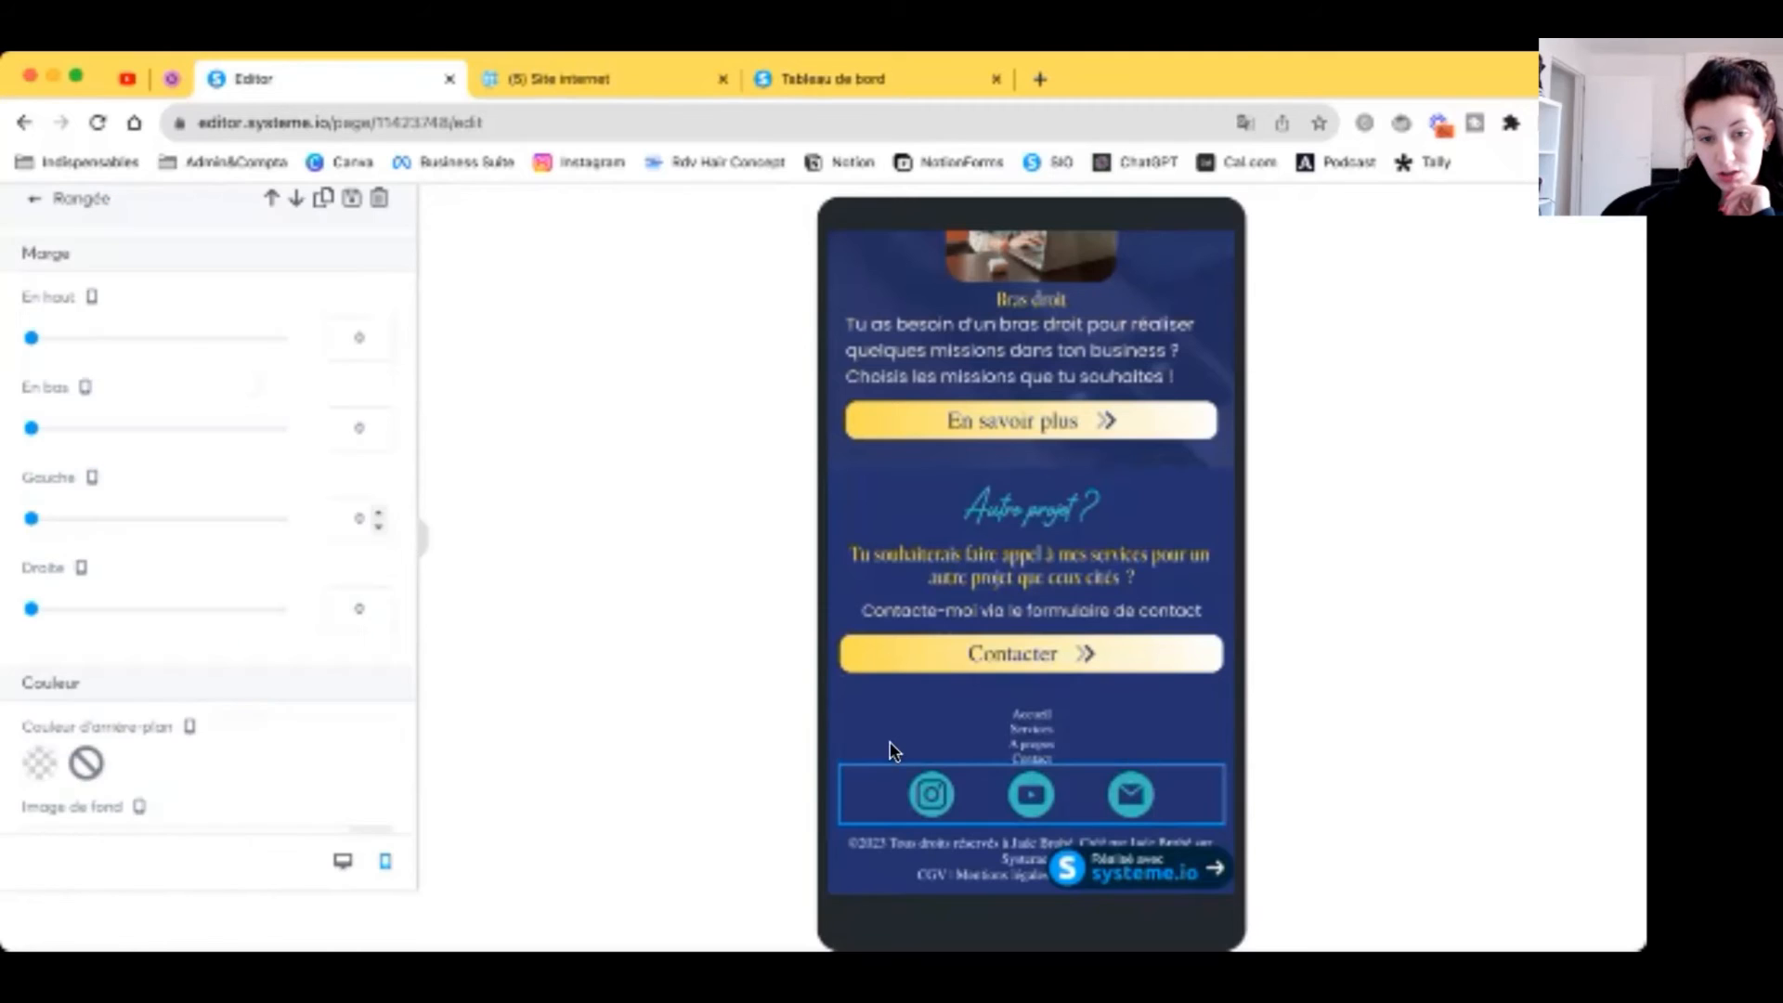
pyautogui.click(922, 759)
pyautogui.scroll(4, 1022, 692)
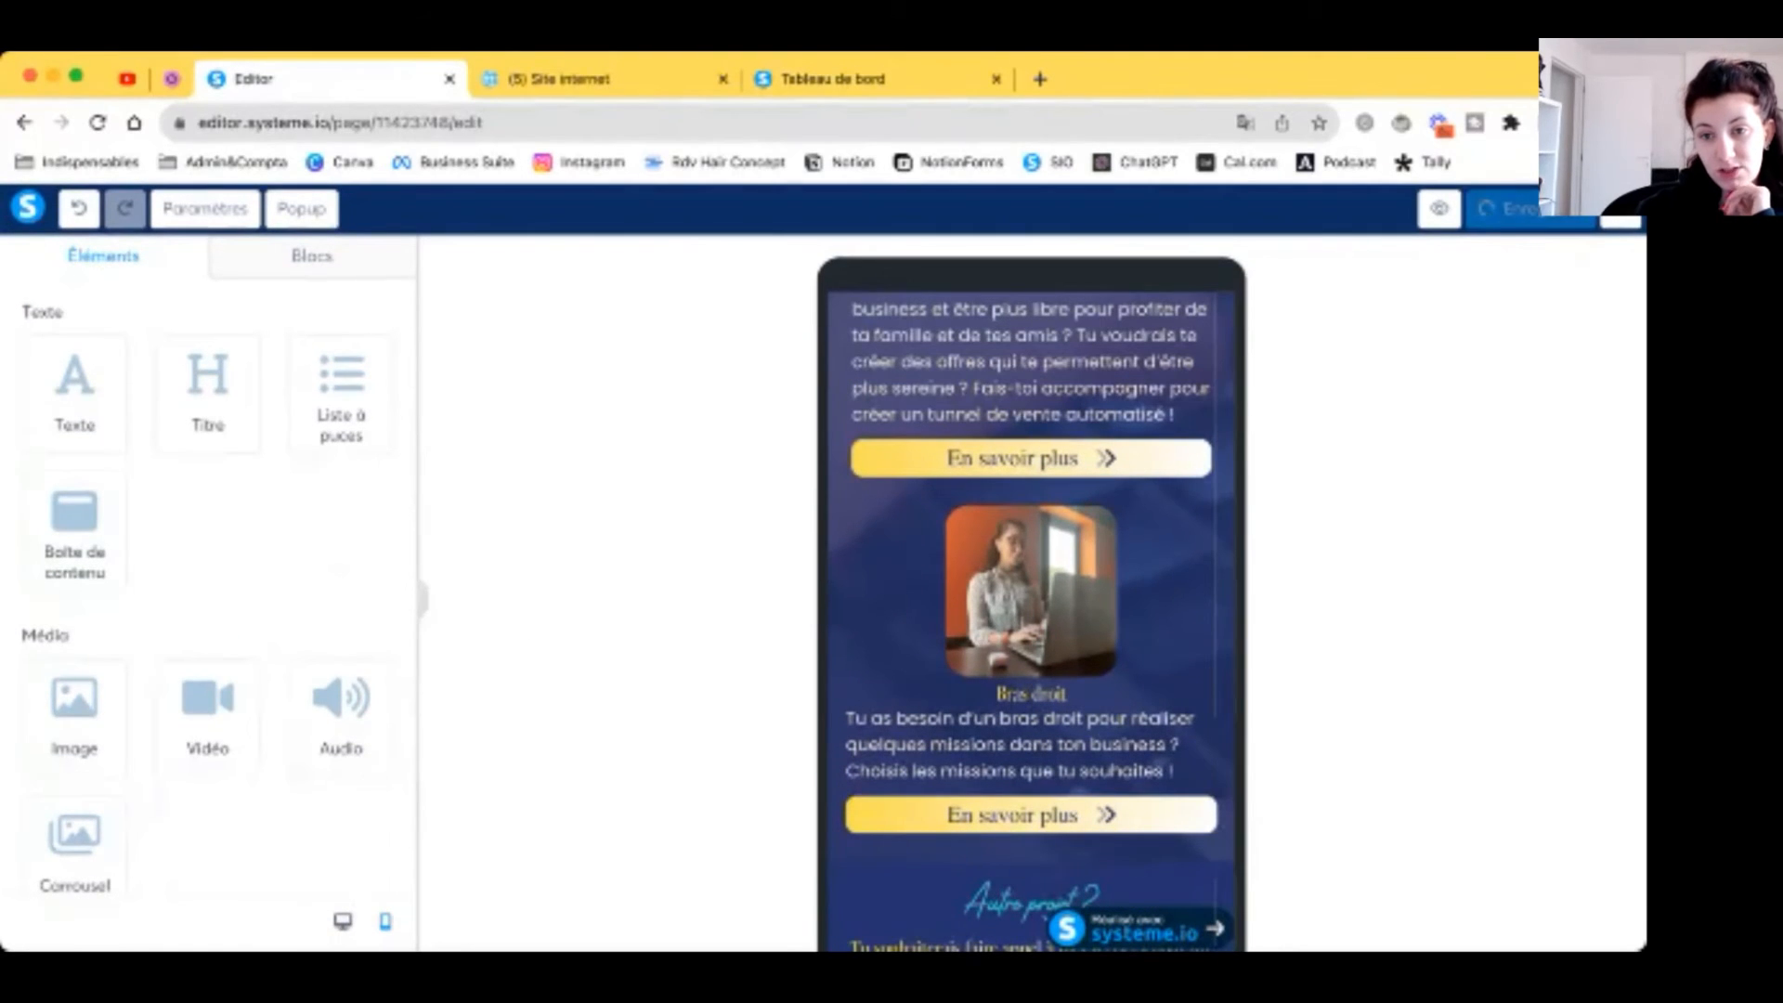
# Step: Leave the page editor and return to the list of all sales funnels
pyautogui.click(1620, 219)
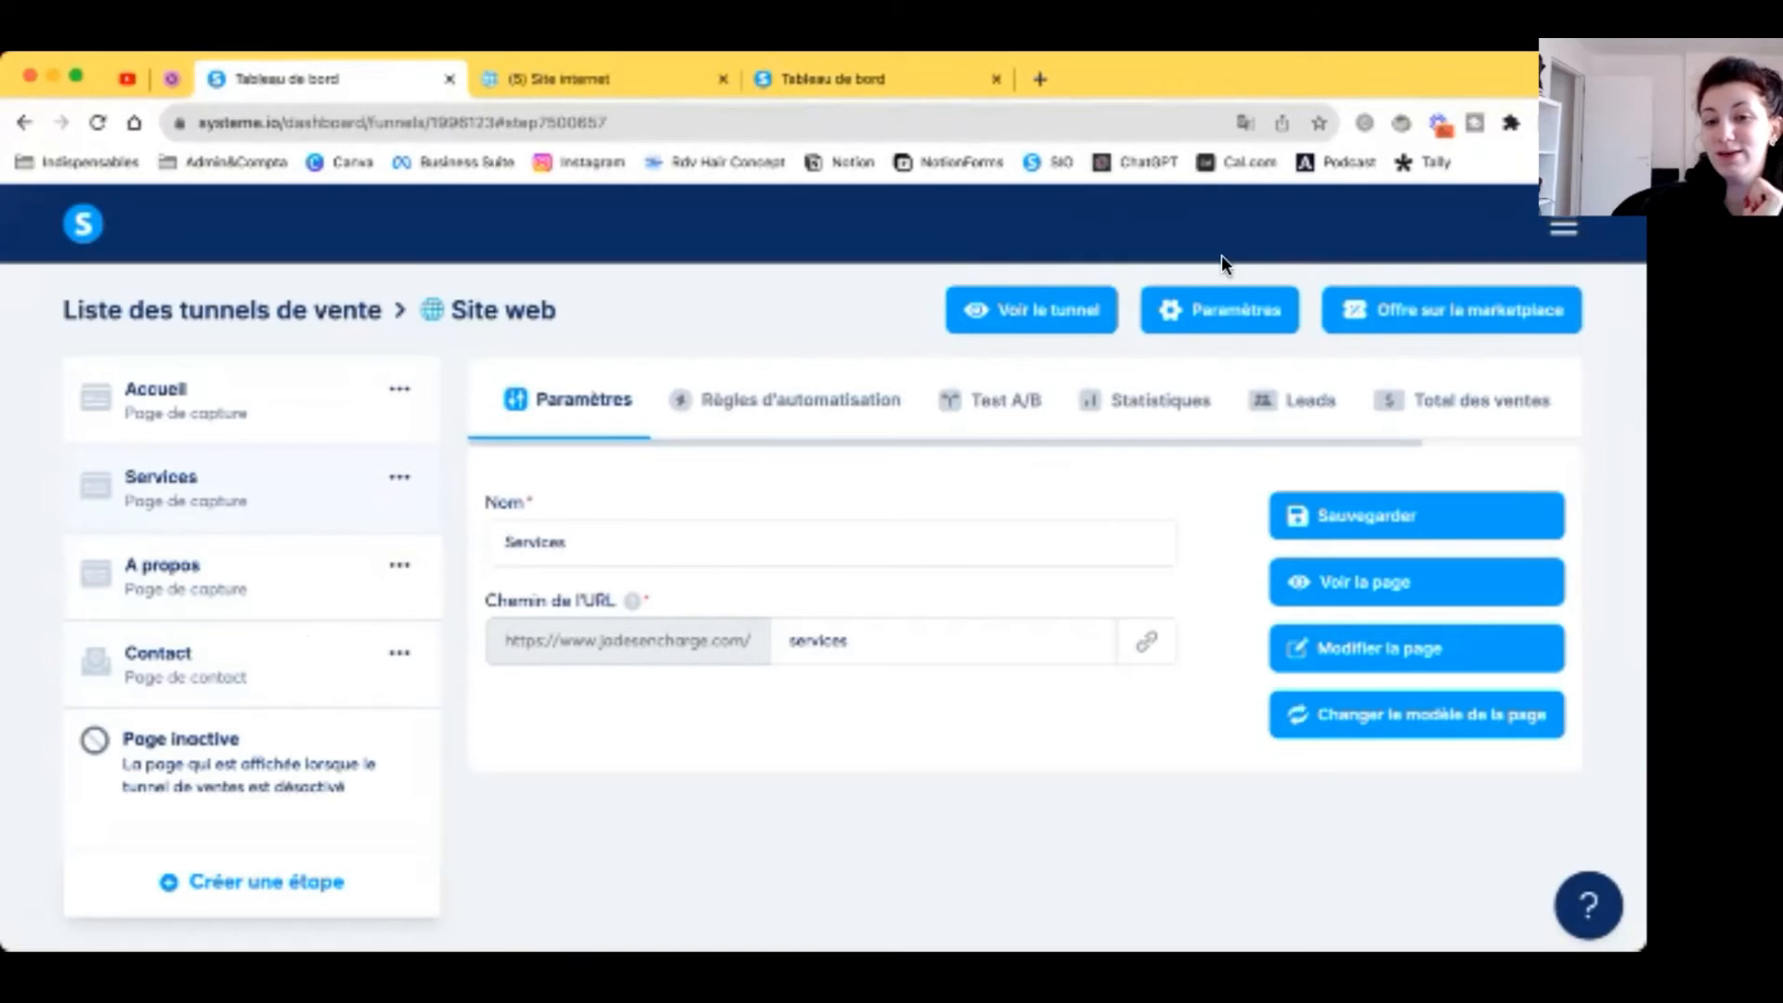
pyautogui.click(1211, 305)
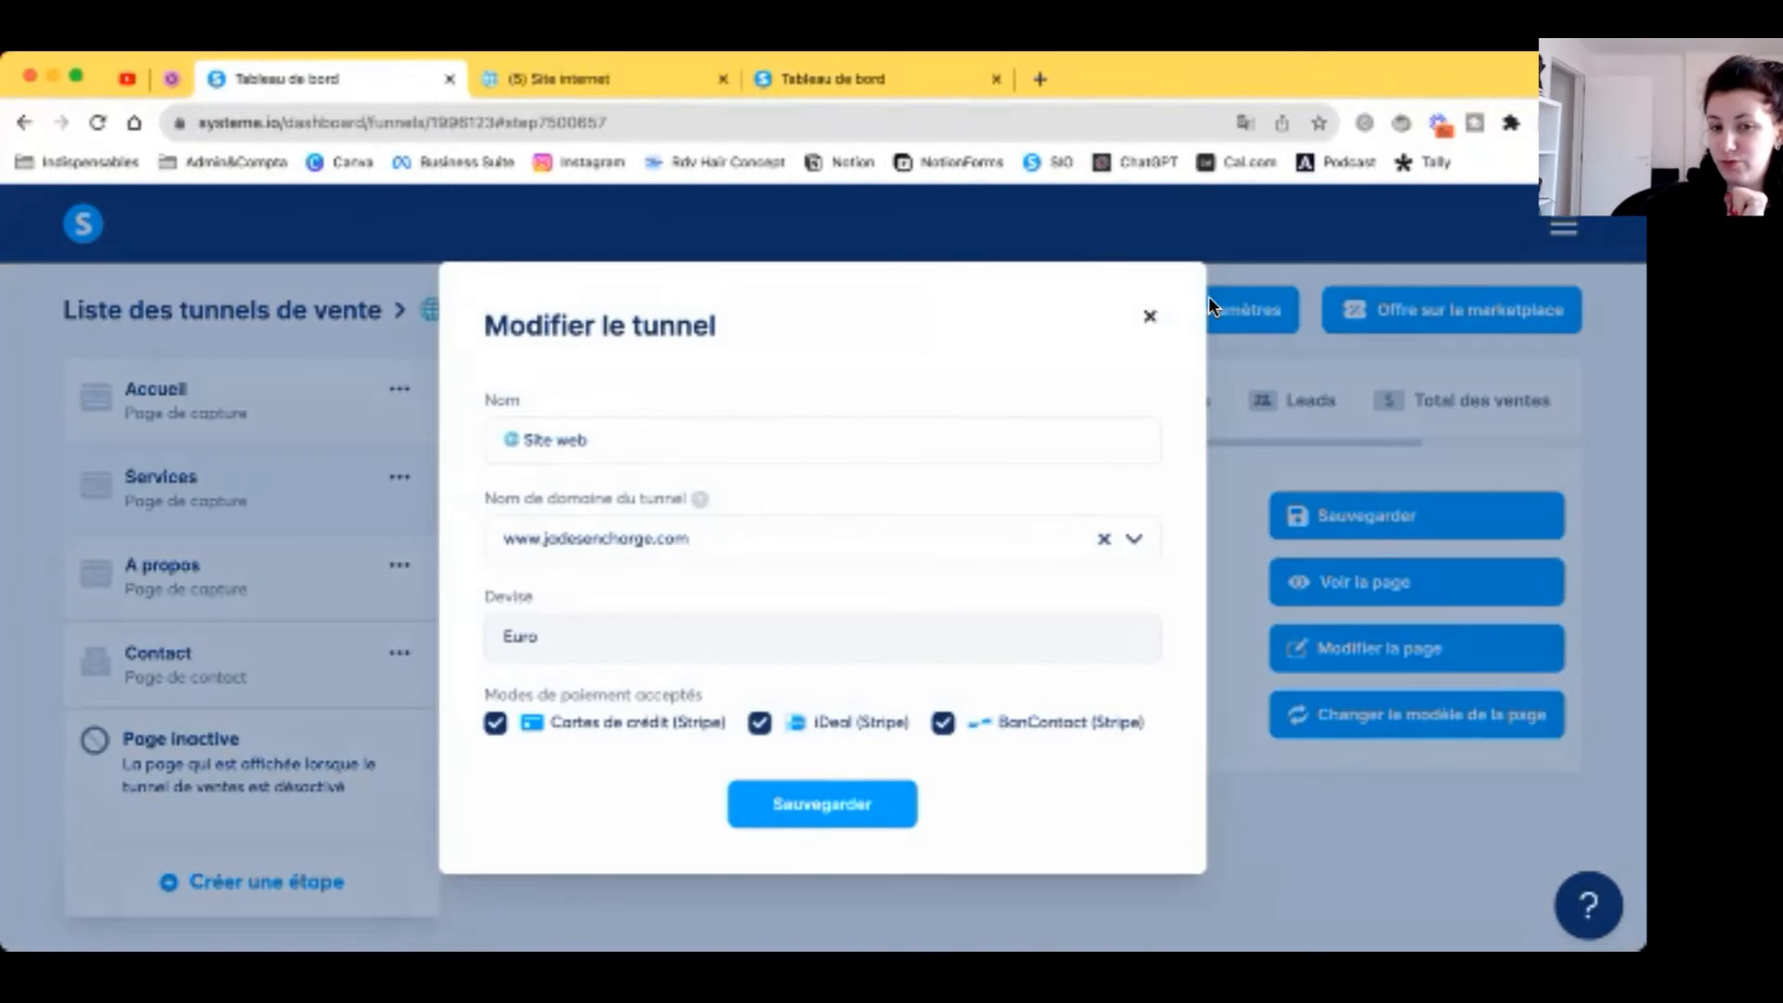
pyautogui.click(1149, 320)
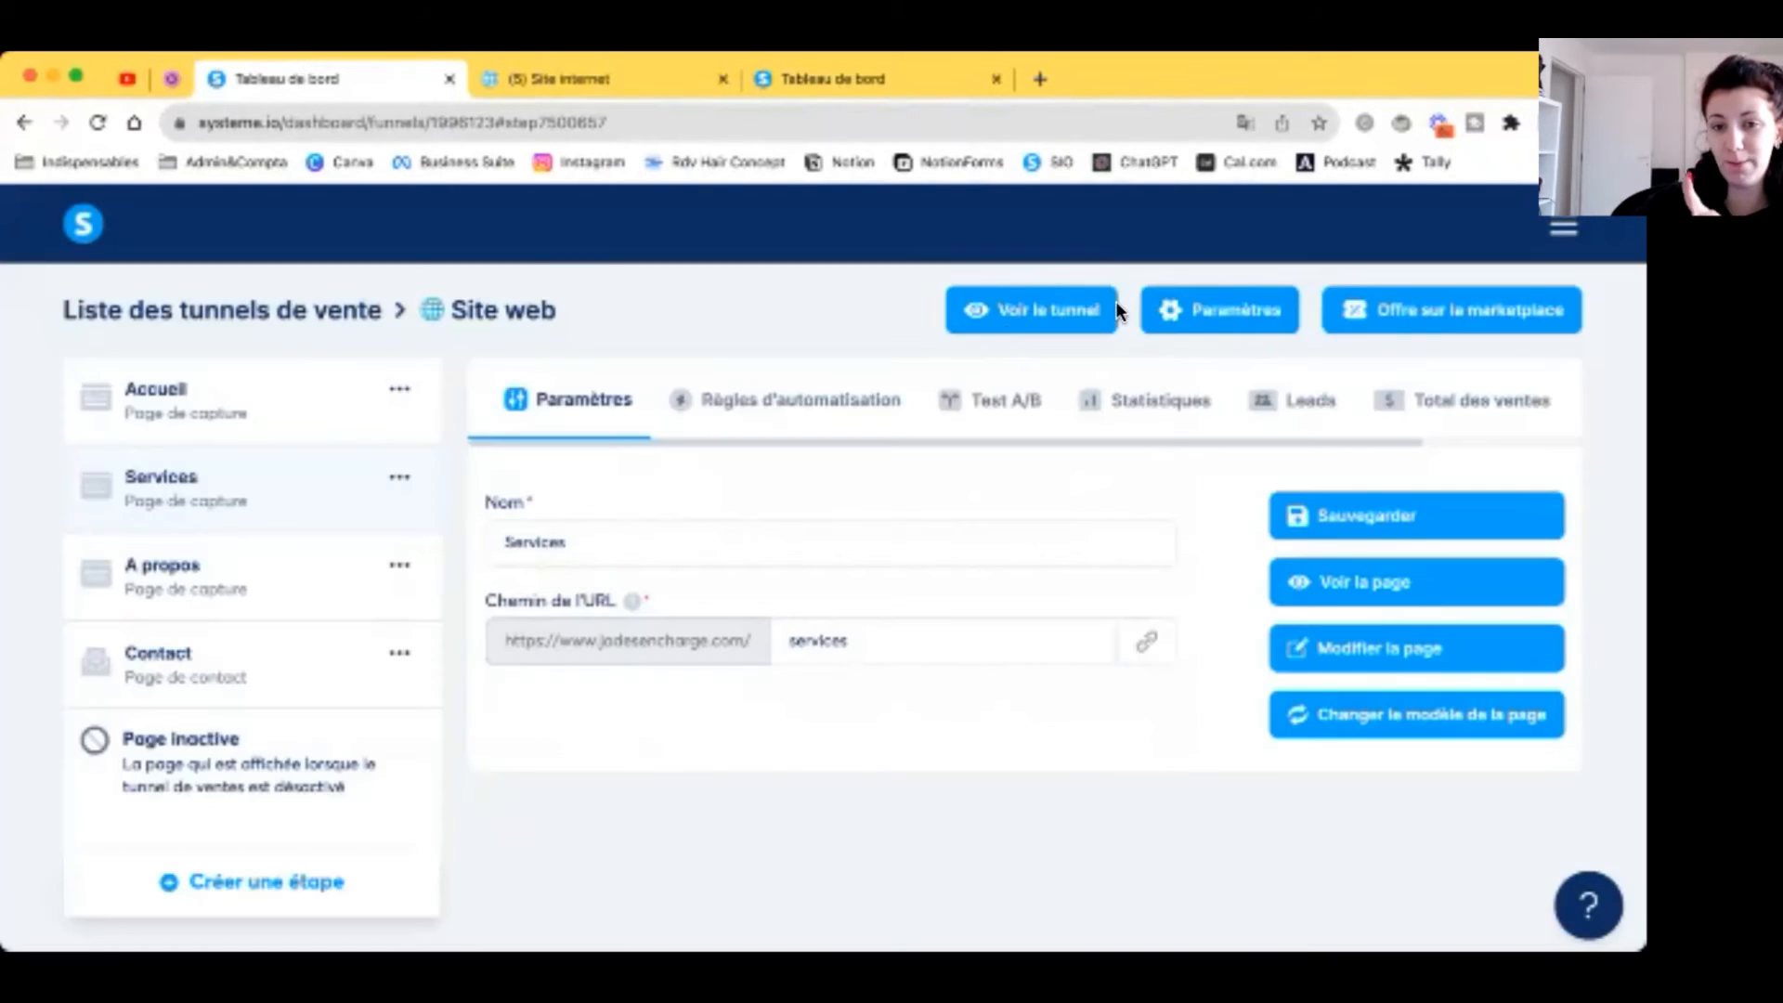
pyautogui.click(821, 81)
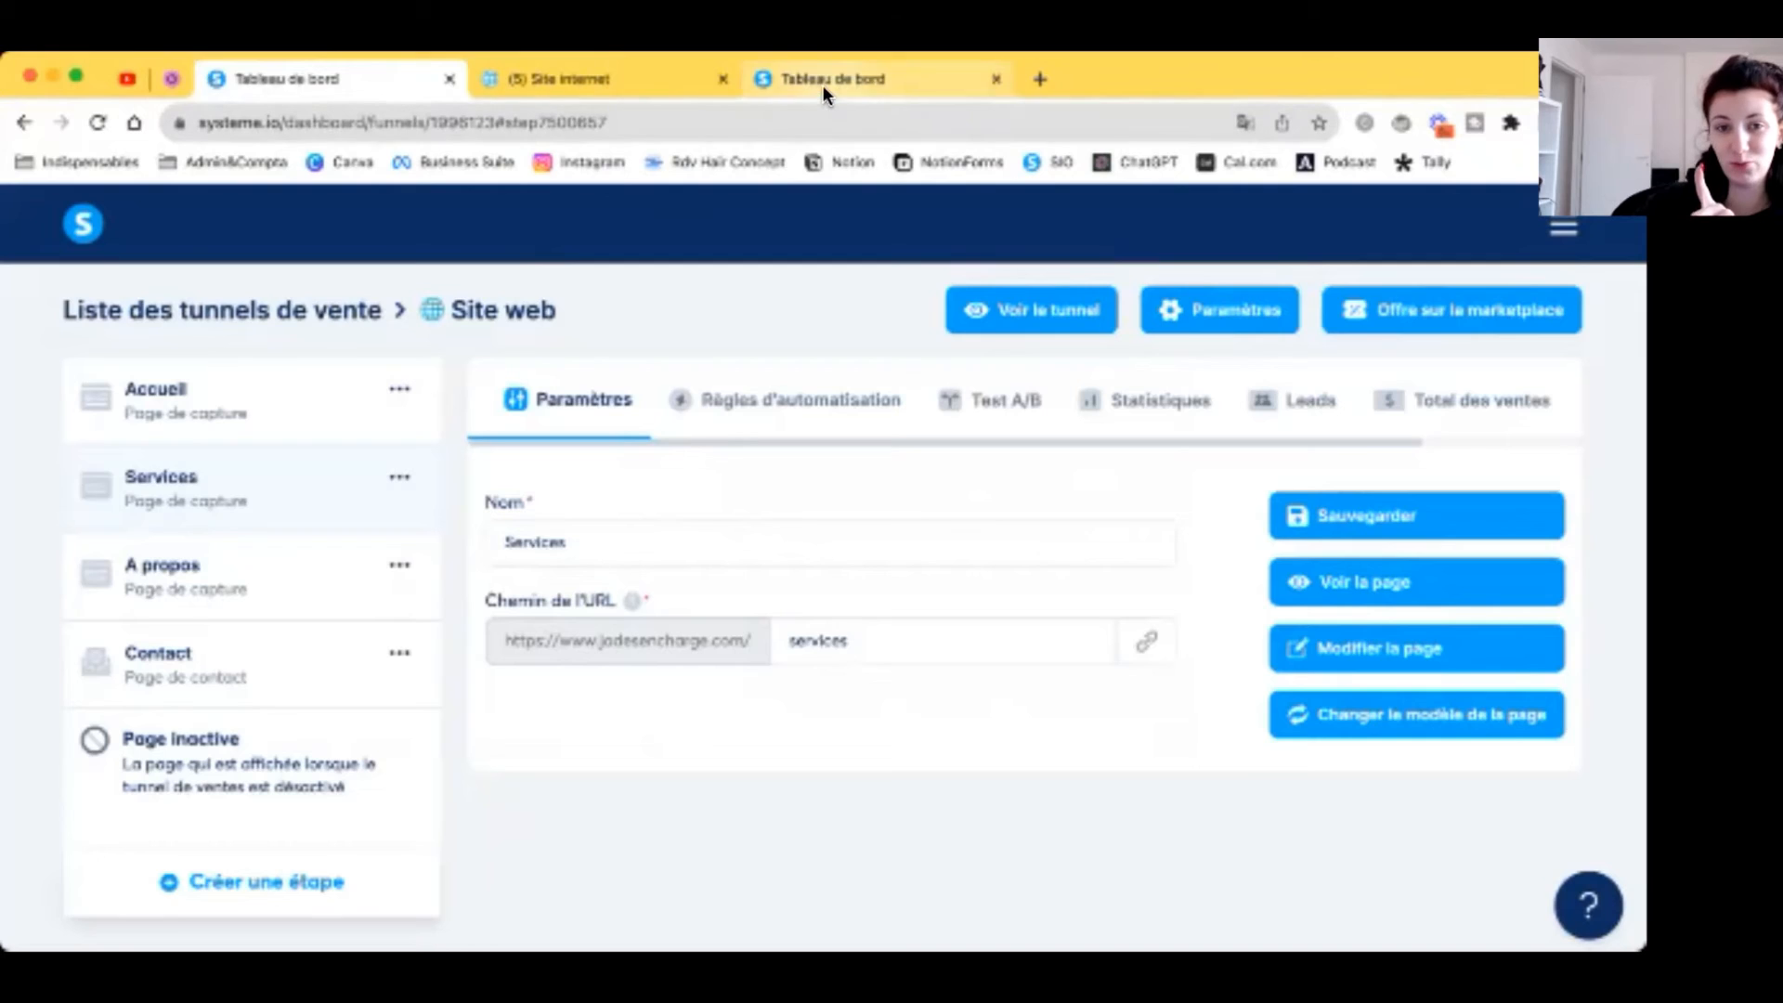
pyautogui.click(323, 321)
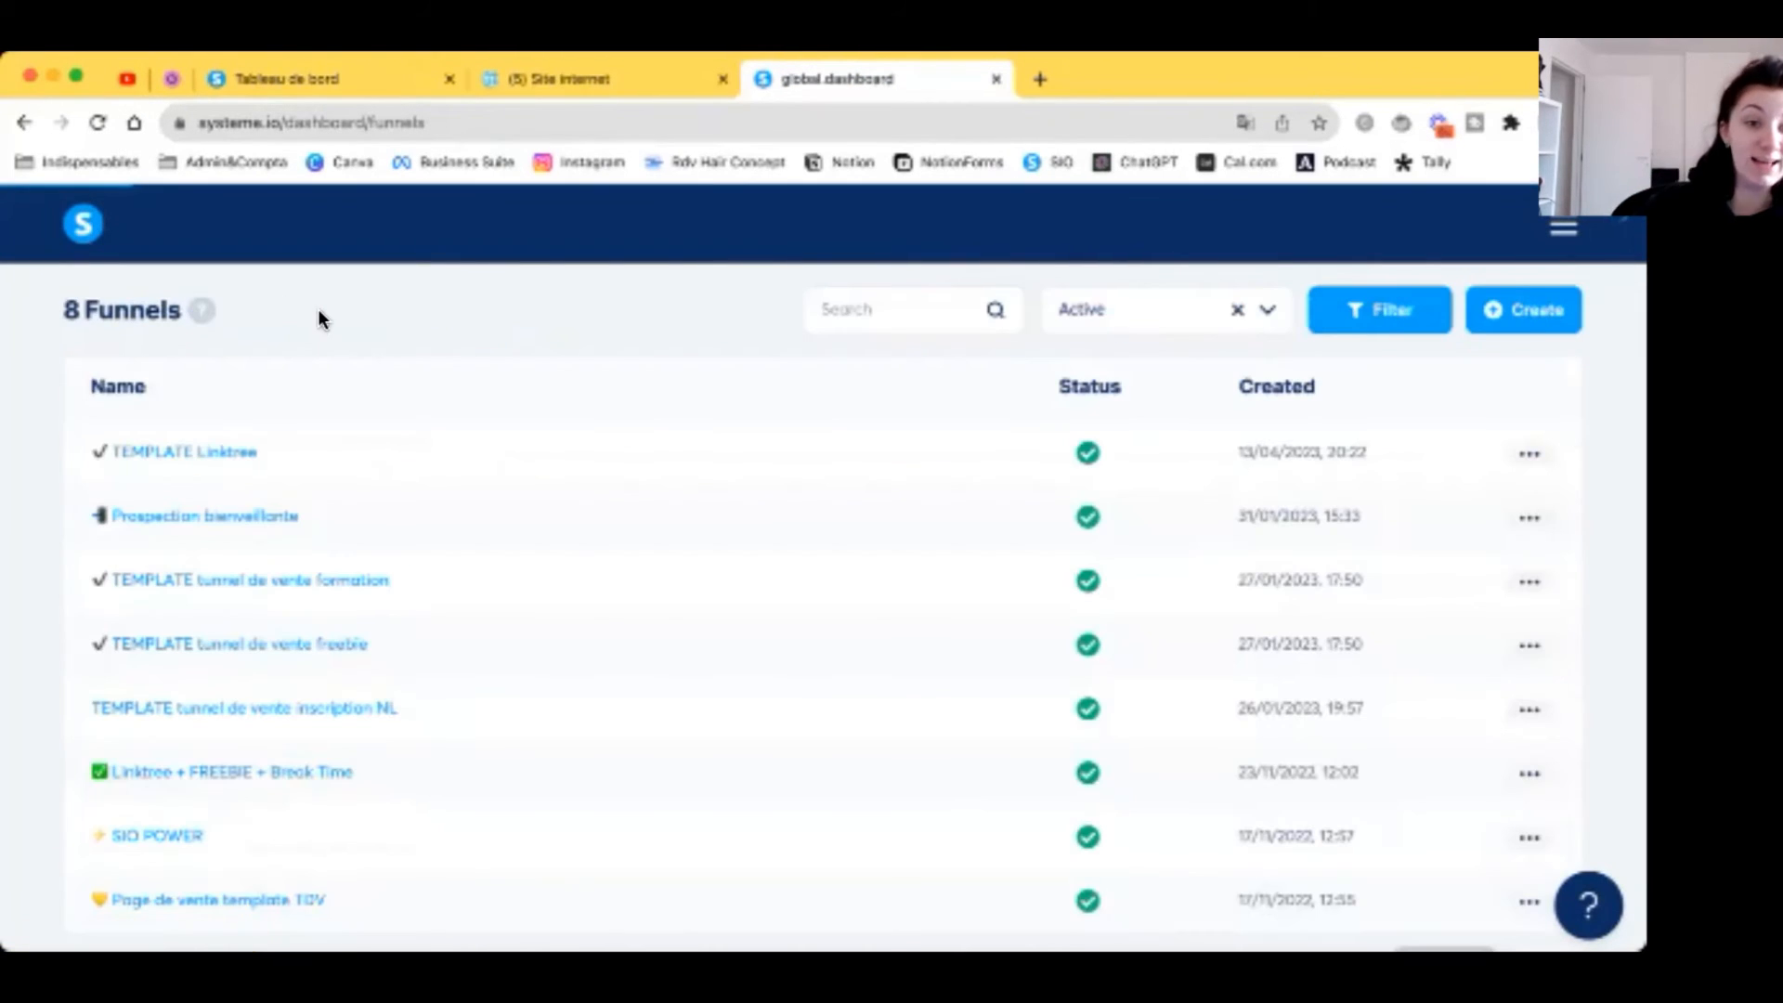
# Step: Filter to inactive funnels, search 'site', and activate the Site web funnel
pyautogui.click(1225, 315)
pyautogui.click(1114, 406)
pyautogui.click(947, 302)
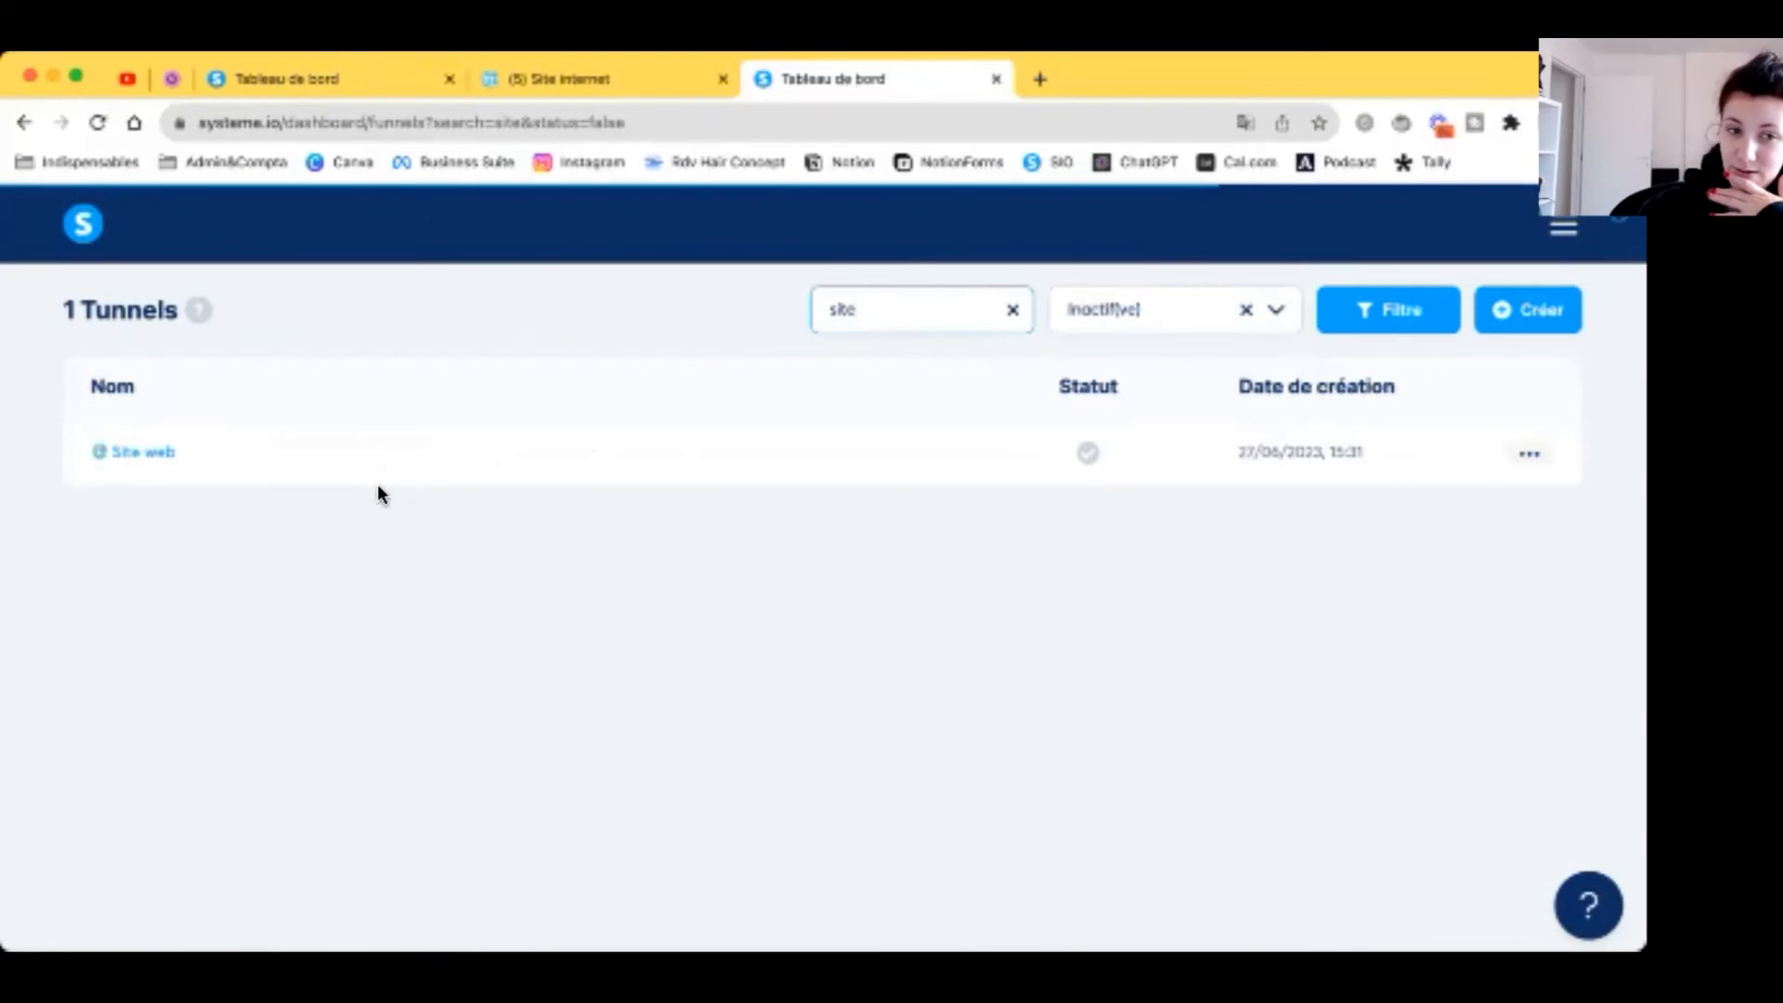
pyautogui.click(1528, 454)
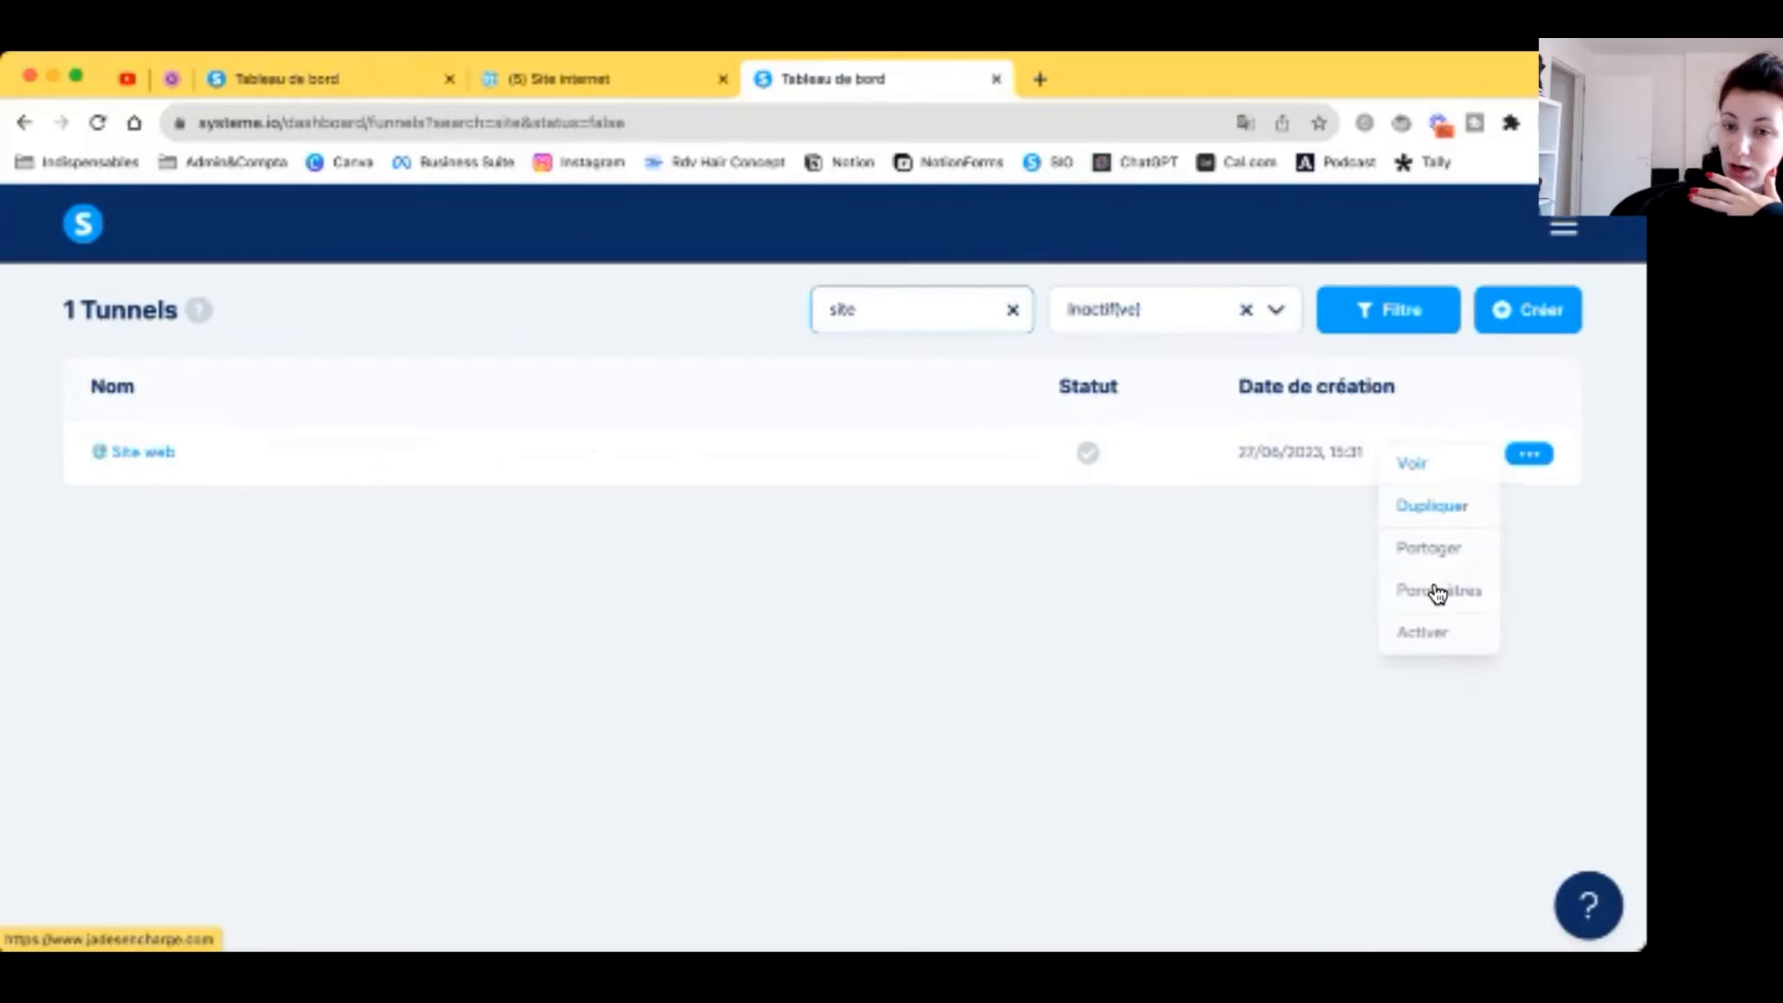
pyautogui.click(1421, 632)
pyautogui.click(681, 641)
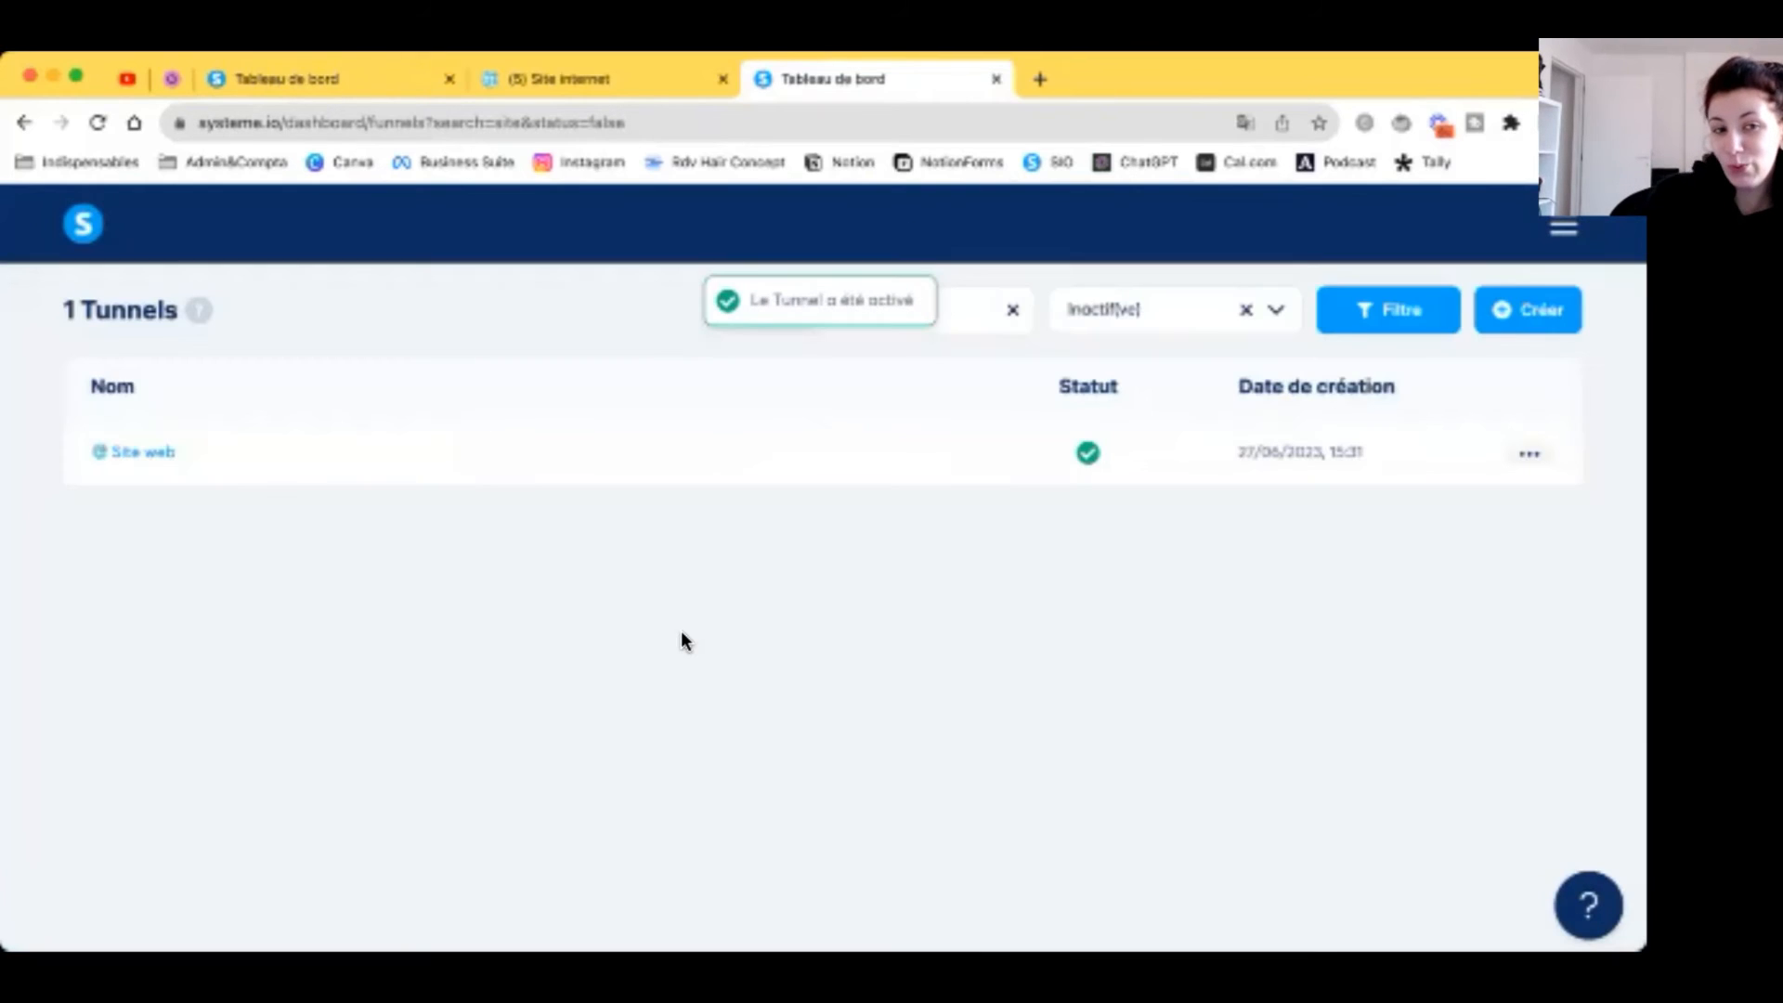